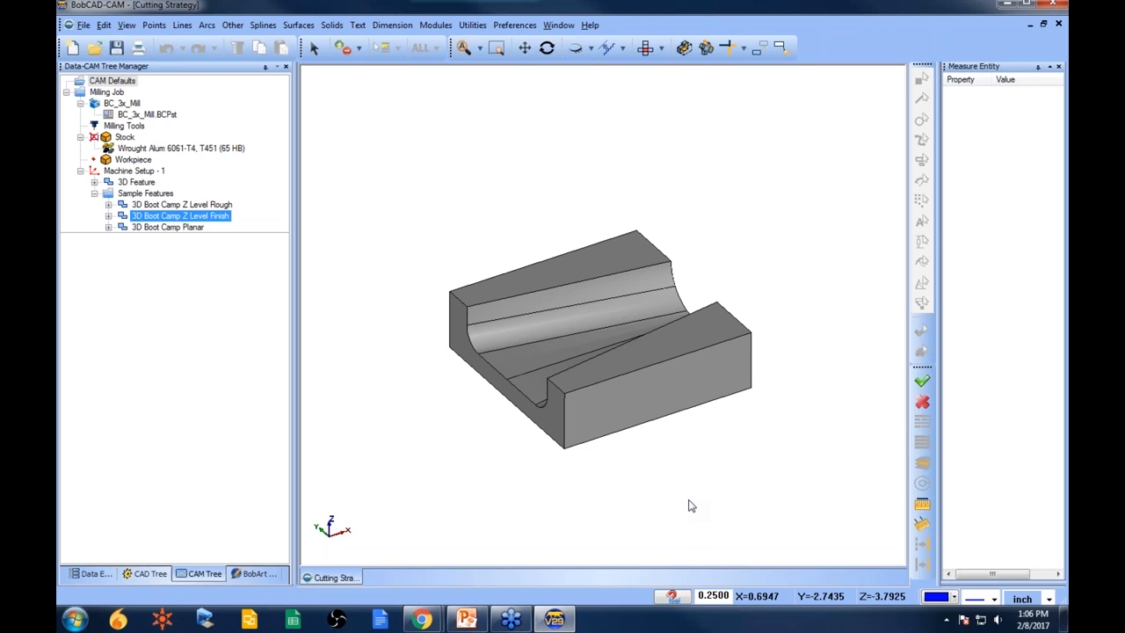
- Review the existing milling job's model, stock and sample features in the CAM tree
{"action": "middle_click_drag", "start_coordinate": [568, 401], "coordinate": [623, 391]}
{"action": "scroll", "coordinate": [614, 369], "scroll_direction": "up", "scroll_amount": 2}
{"action": "scroll", "coordinate": [614, 390], "scroll_direction": "down", "scroll_amount": 1}
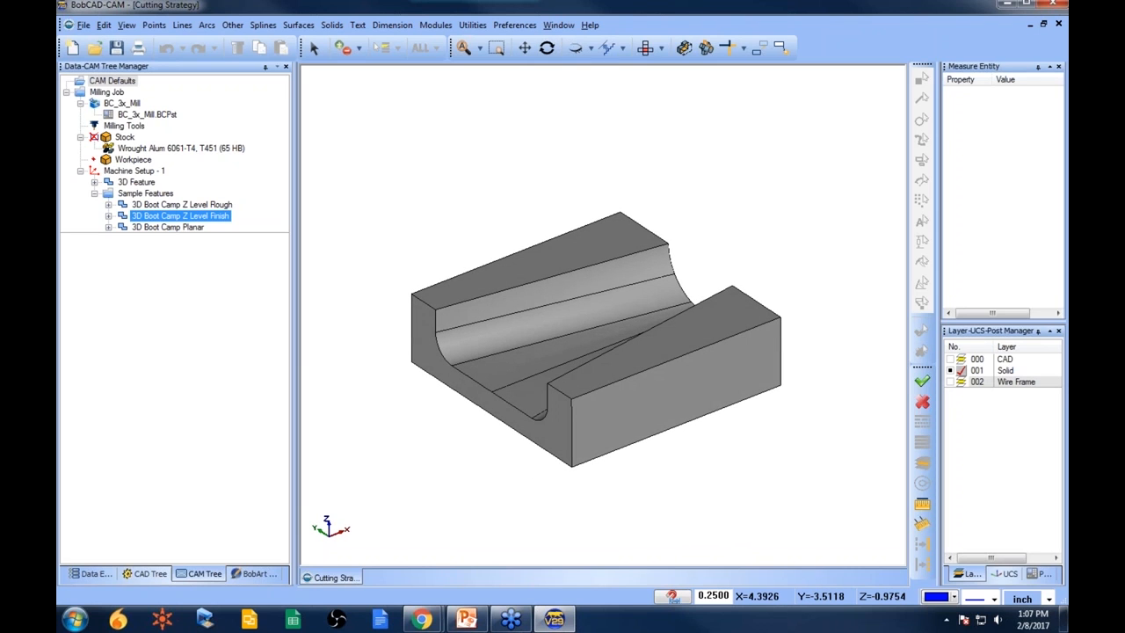
{"action": "left_click", "coordinate": [68, 92]}
{"action": "left_click", "coordinate": [67, 93]}
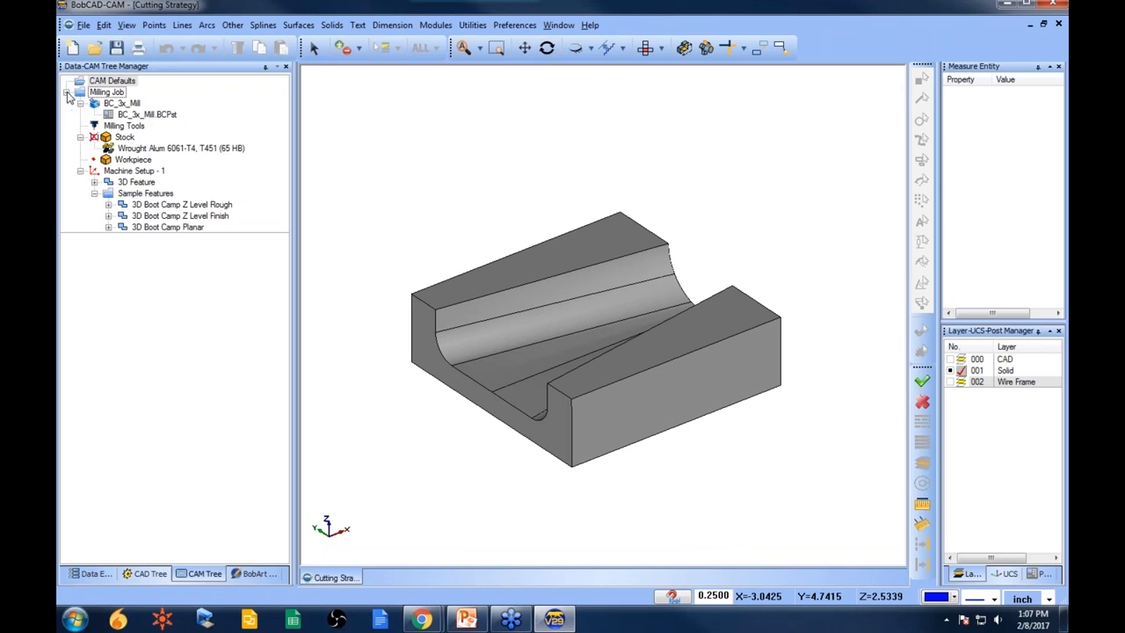
{"action": "left_click", "coordinate": [128, 139]}
{"action": "left_click", "coordinate": [140, 172]}
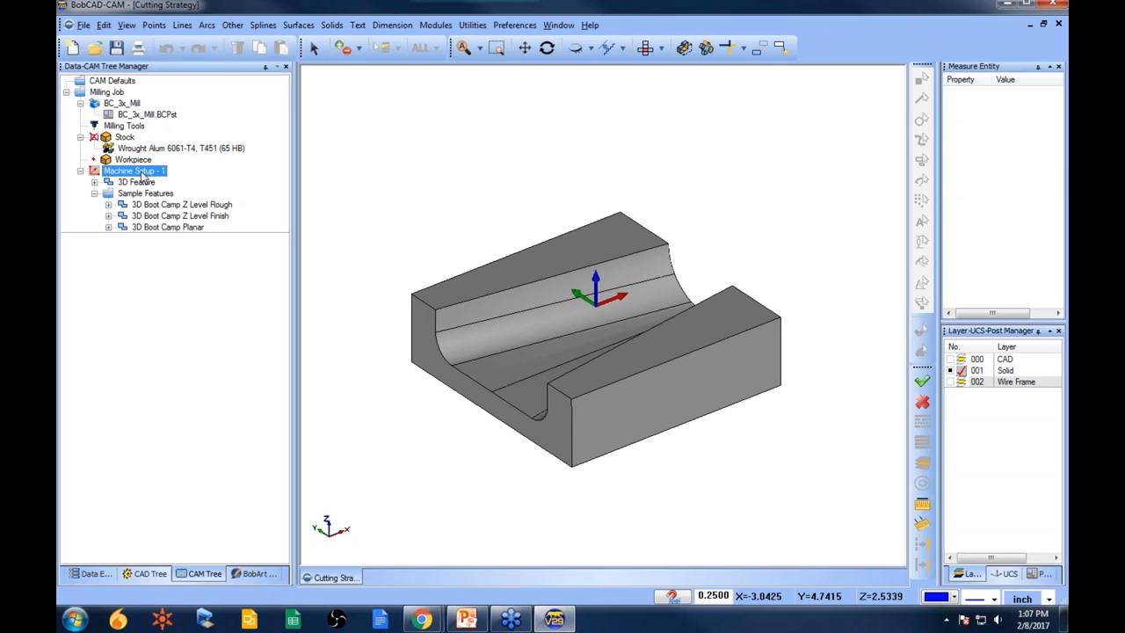
{"action": "left_click", "coordinate": [141, 227]}
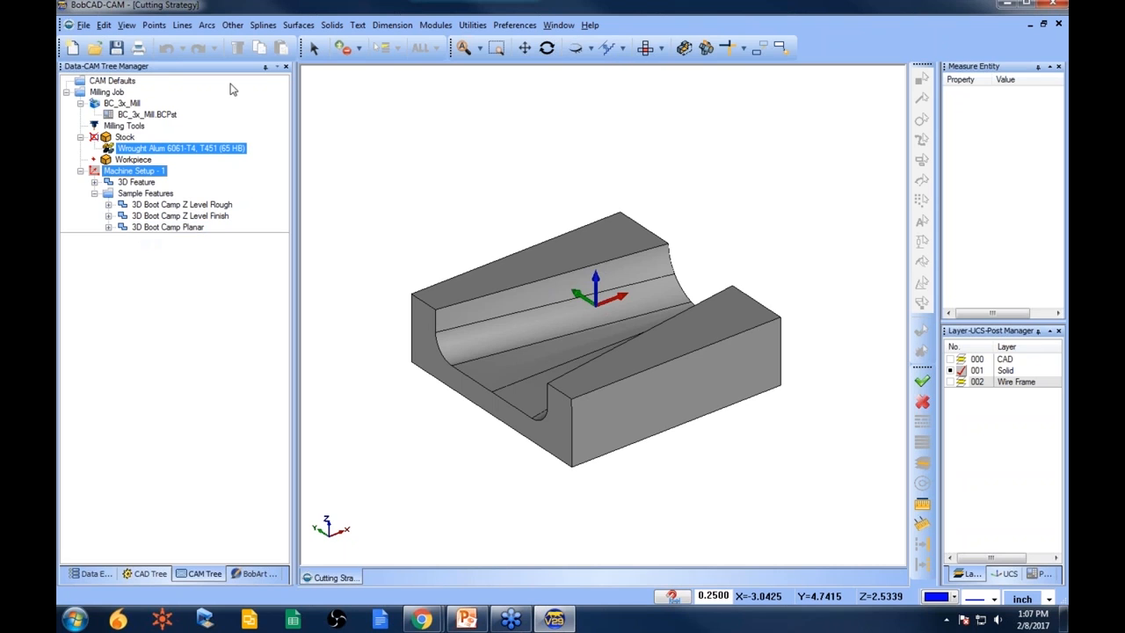
- Select all the model geometry and copy it to the clipboard
{"action": "left_click", "coordinate": [313, 47]}
{"action": "key", "text": "ctrl+a"}
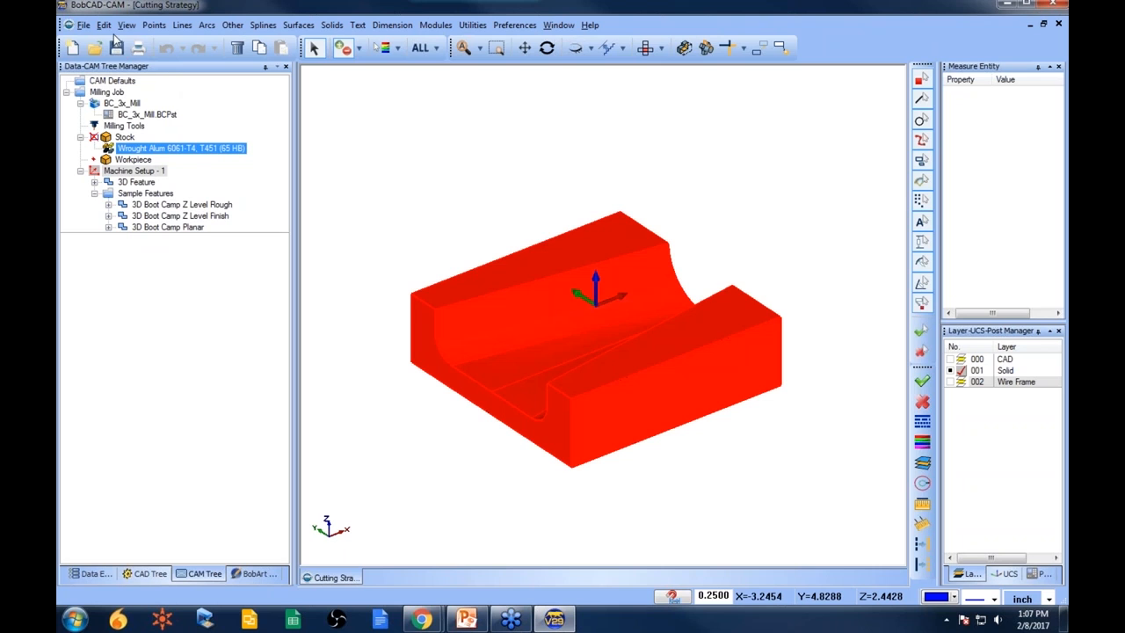
{"action": "left_click", "coordinate": [104, 25]}
{"action": "left_click", "coordinate": [140, 89]}
{"action": "right_click", "coordinate": [483, 159]}
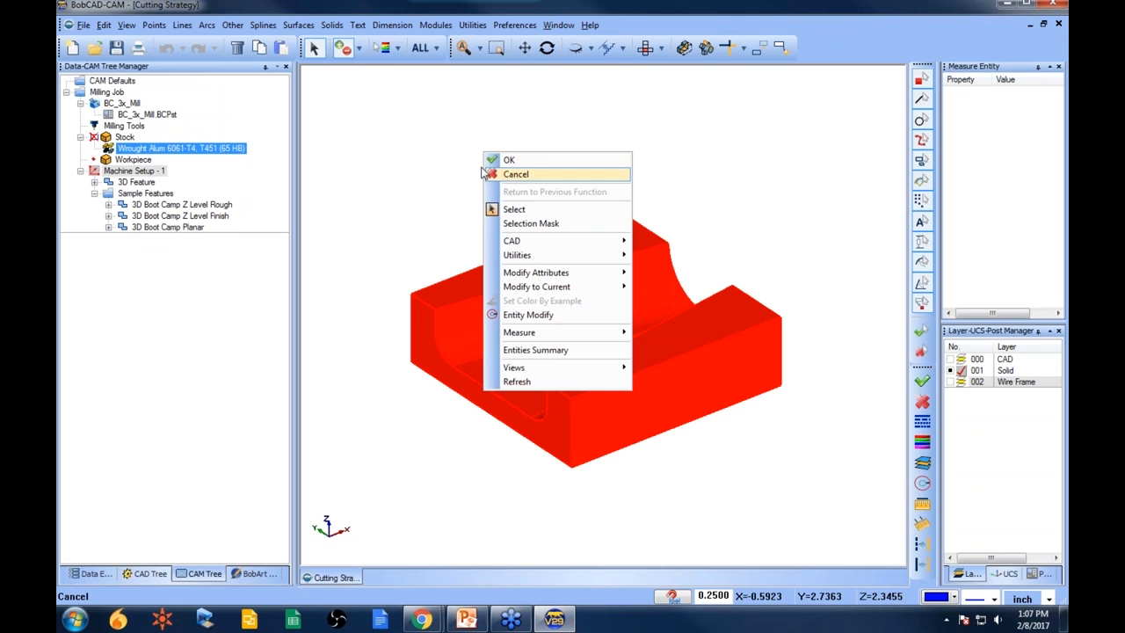
{"action": "left_click", "coordinate": [515, 175]}
- Create a new document and paste the copied solid model into it
{"action": "left_click", "coordinate": [72, 48]}
{"action": "left_click", "coordinate": [103, 24]}
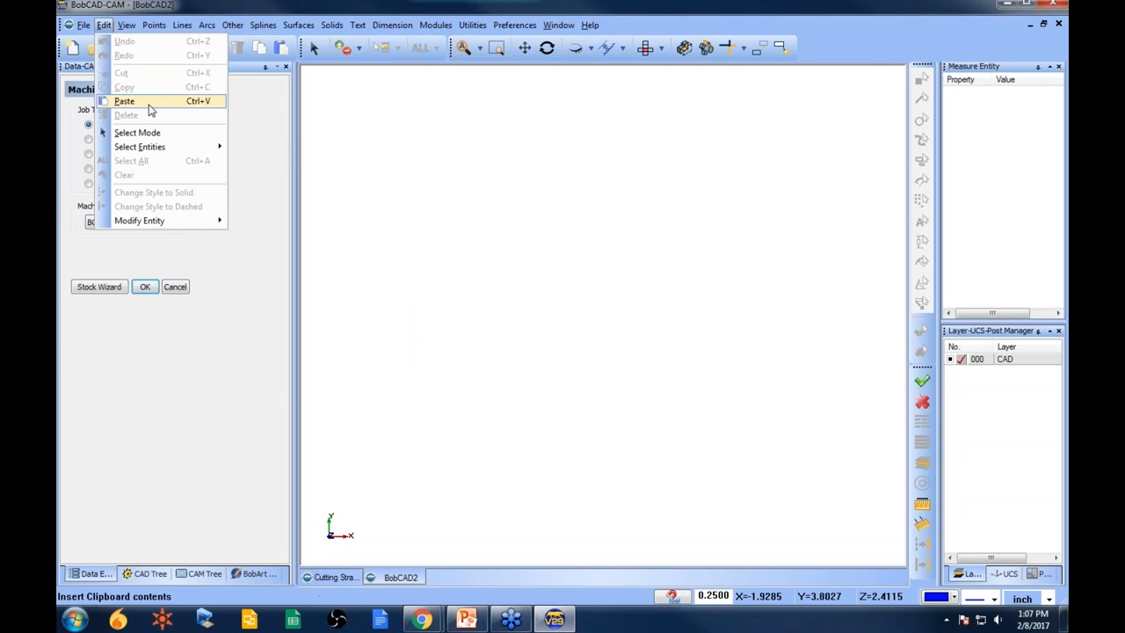
{"action": "left_click", "coordinate": [150, 107]}
{"action": "scroll", "coordinate": [515, 269], "scroll_direction": "down", "scroll_amount": 3}
{"action": "middle_click_drag", "start_coordinate": [515, 269], "coordinate": [567, 415]}
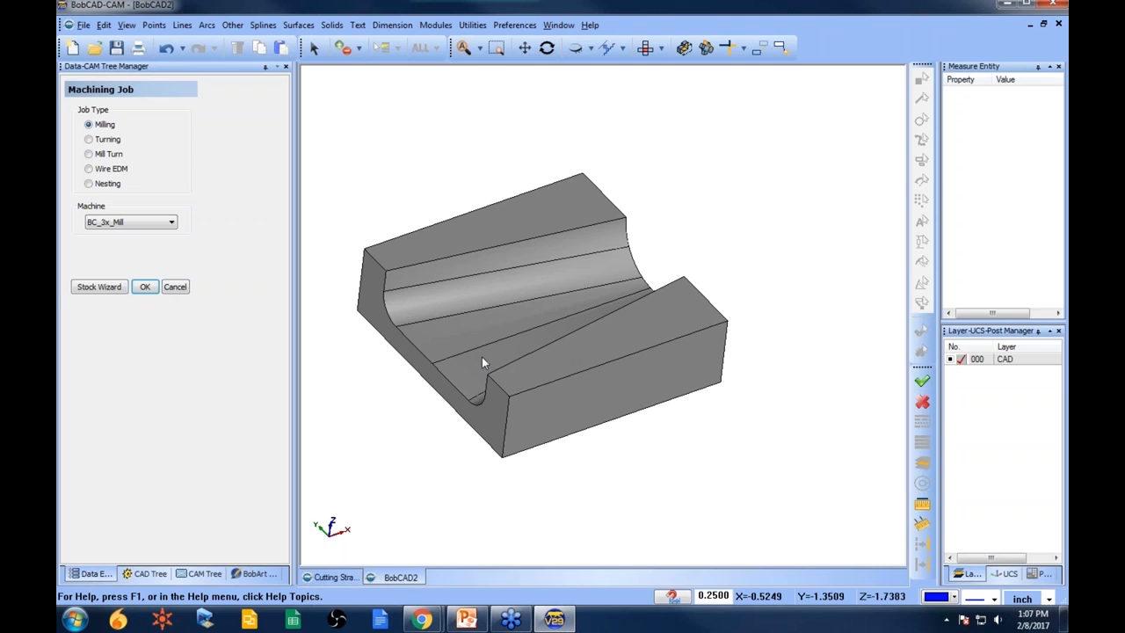
- Run the Stock Wizard, accepting rectangular bounding-box stock sized automatically from the workspace
{"action": "left_click", "coordinate": [111, 291]}
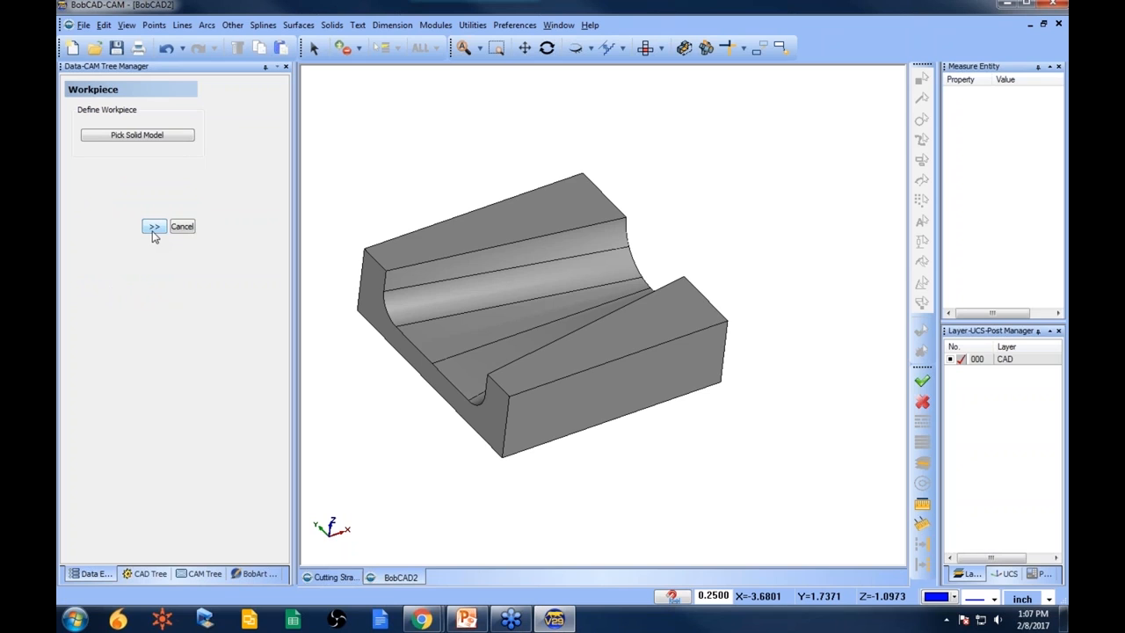
{"action": "left_click", "coordinate": [154, 226]}
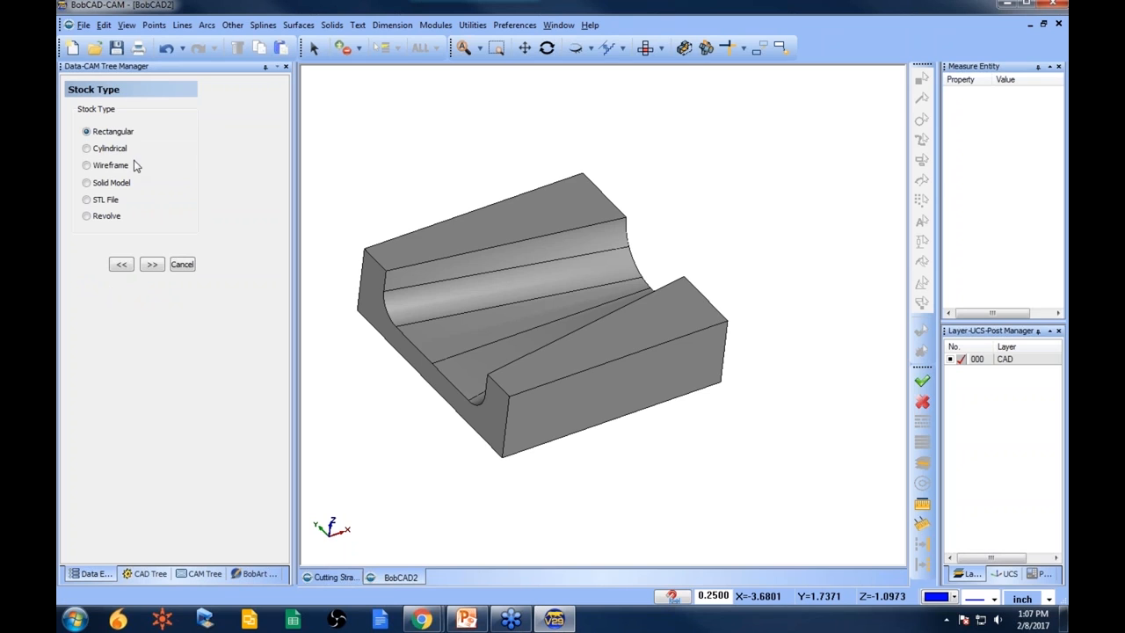
{"action": "left_click", "coordinate": [151, 265]}
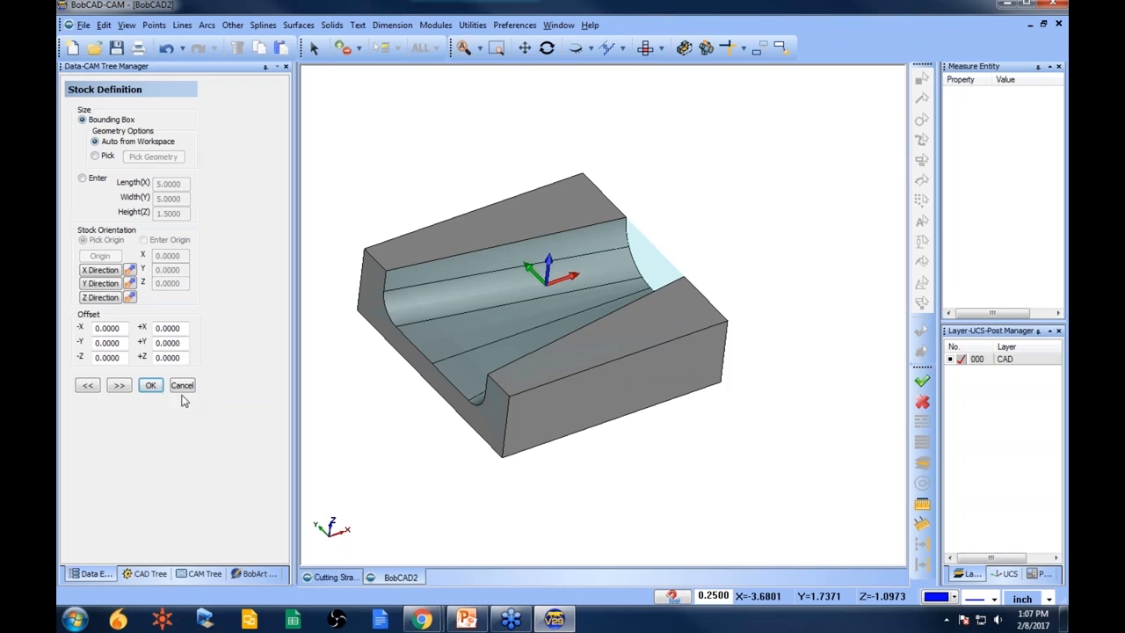
{"action": "left_click", "coordinate": [123, 387]}
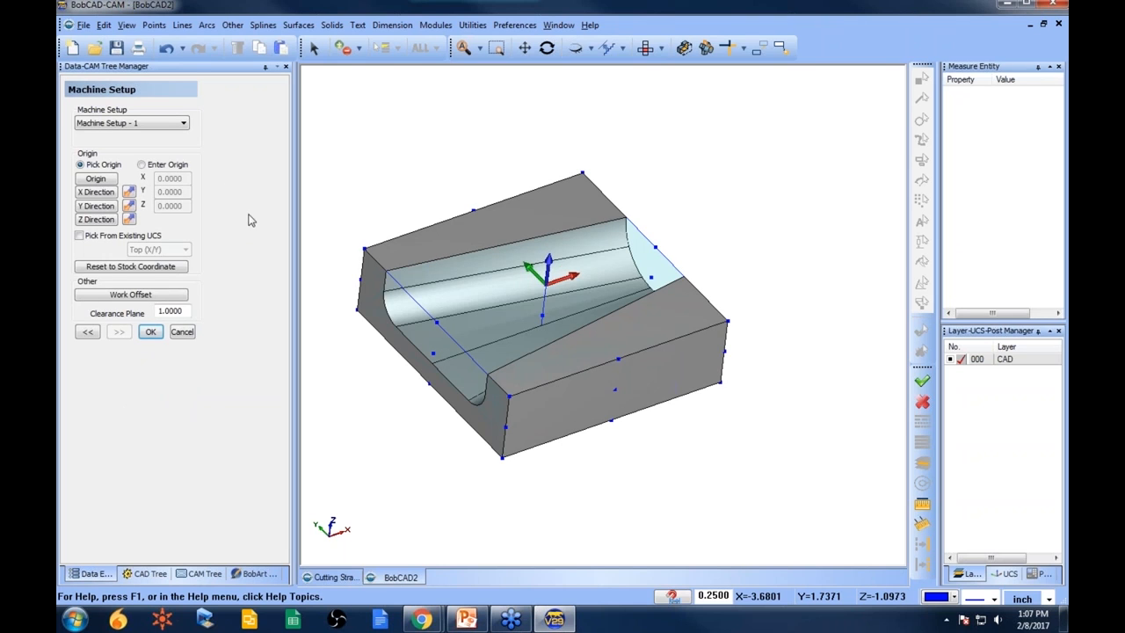
- Try picking the machine origin at the part's top corner and then on a top edge
{"action": "left_click", "coordinate": [96, 179]}
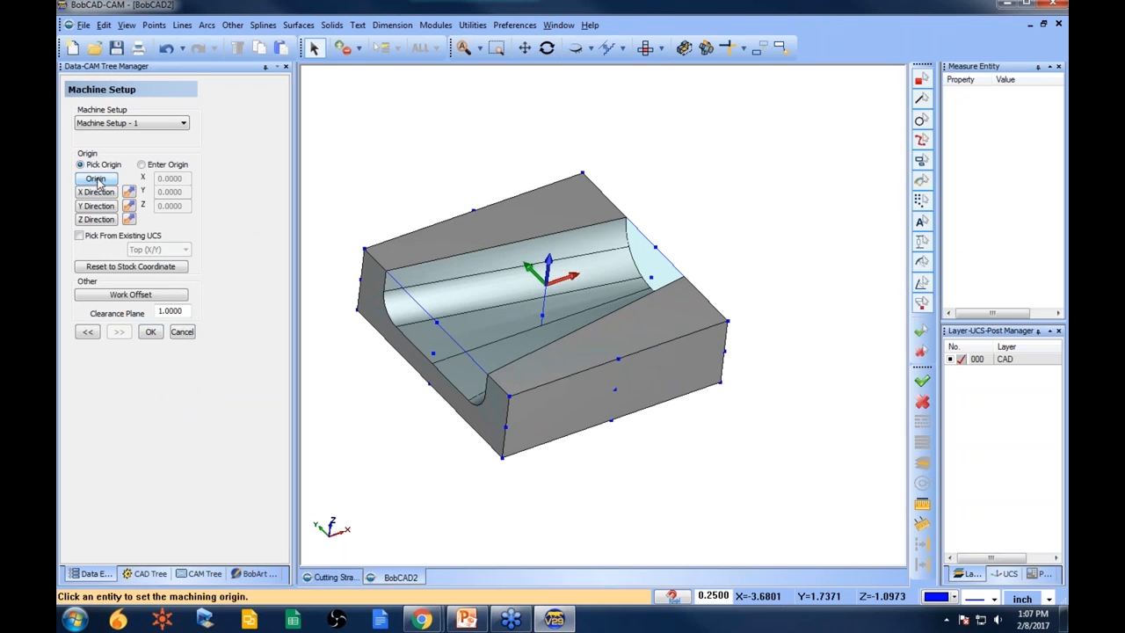
{"action": "left_click", "coordinate": [364, 249]}
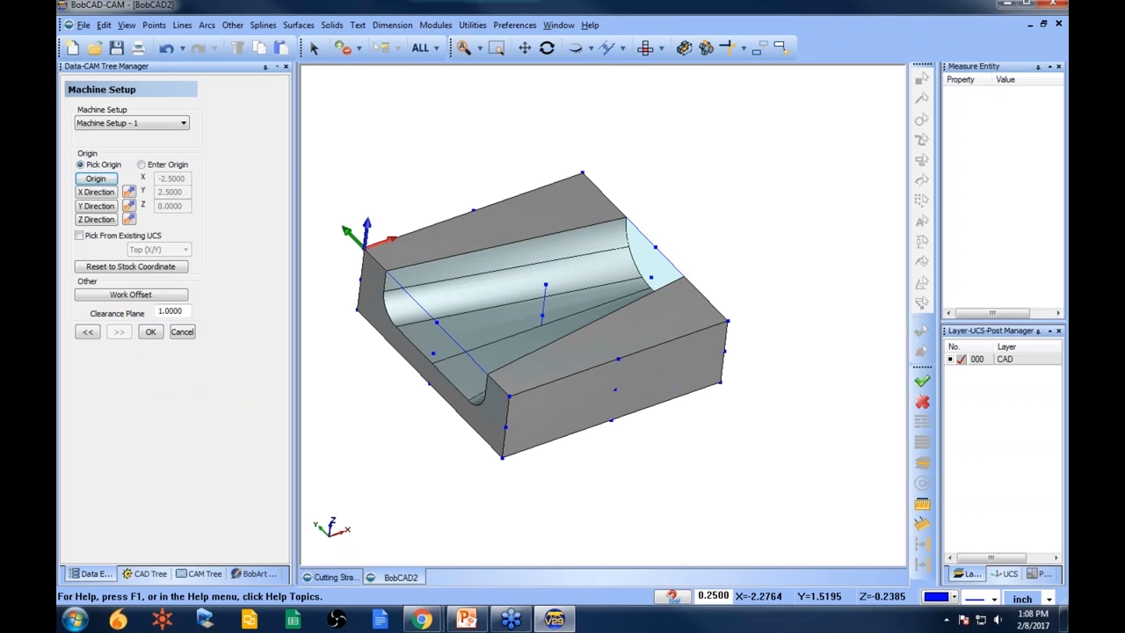
{"action": "left_click", "coordinate": [97, 179]}
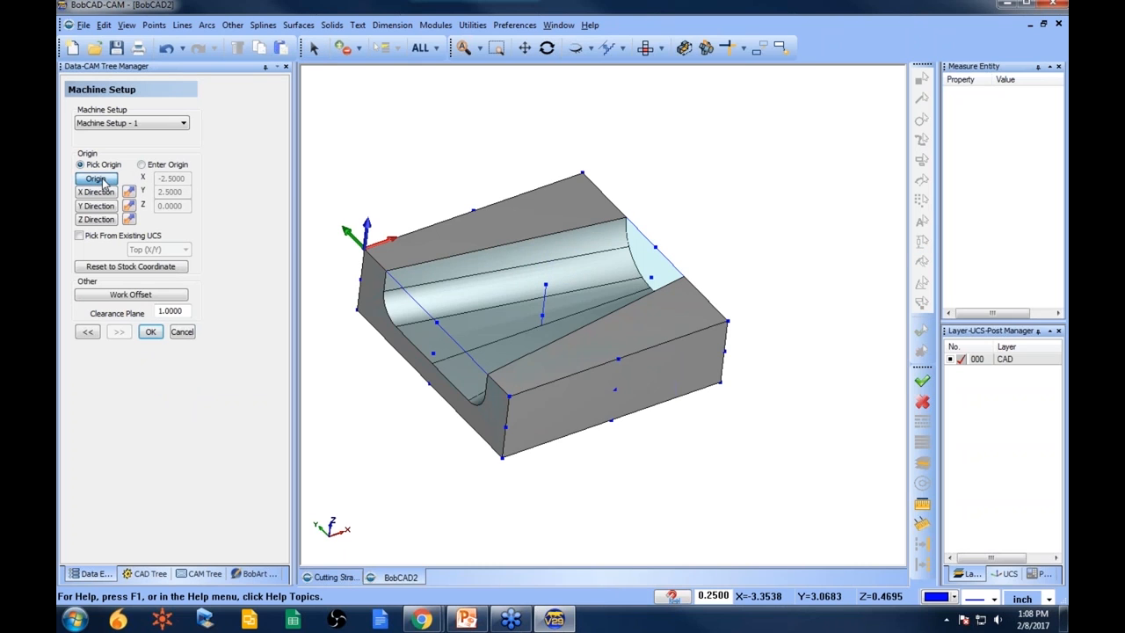
{"action": "left_click", "coordinate": [475, 218]}
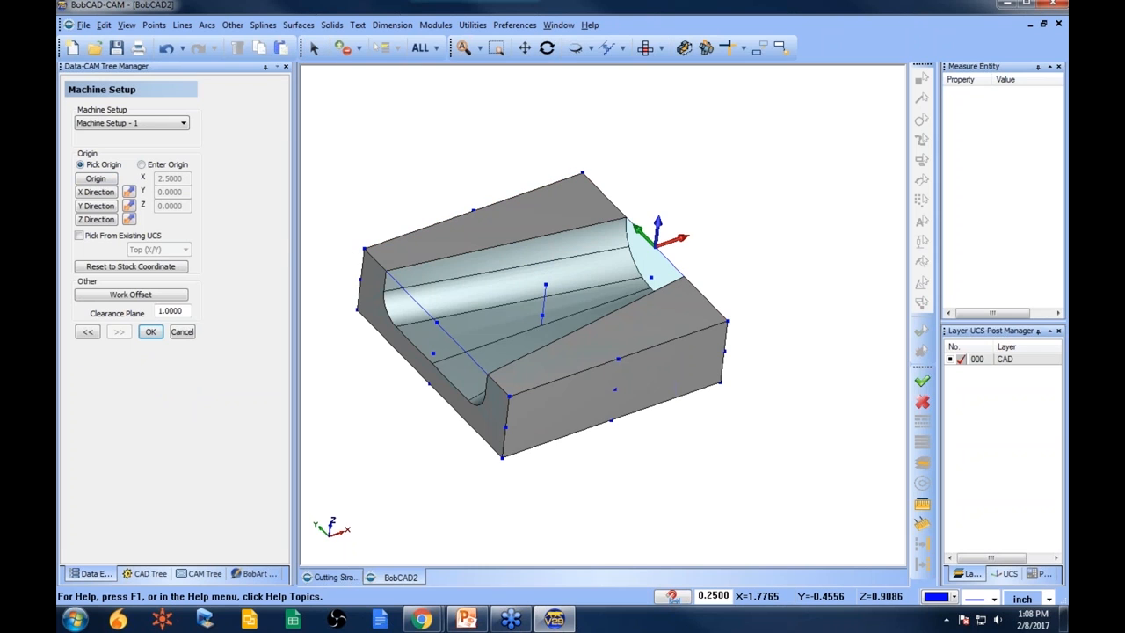
- Set the machine origin at the center point of the top surface and accept the machine setup
{"action": "left_click", "coordinate": [97, 180]}
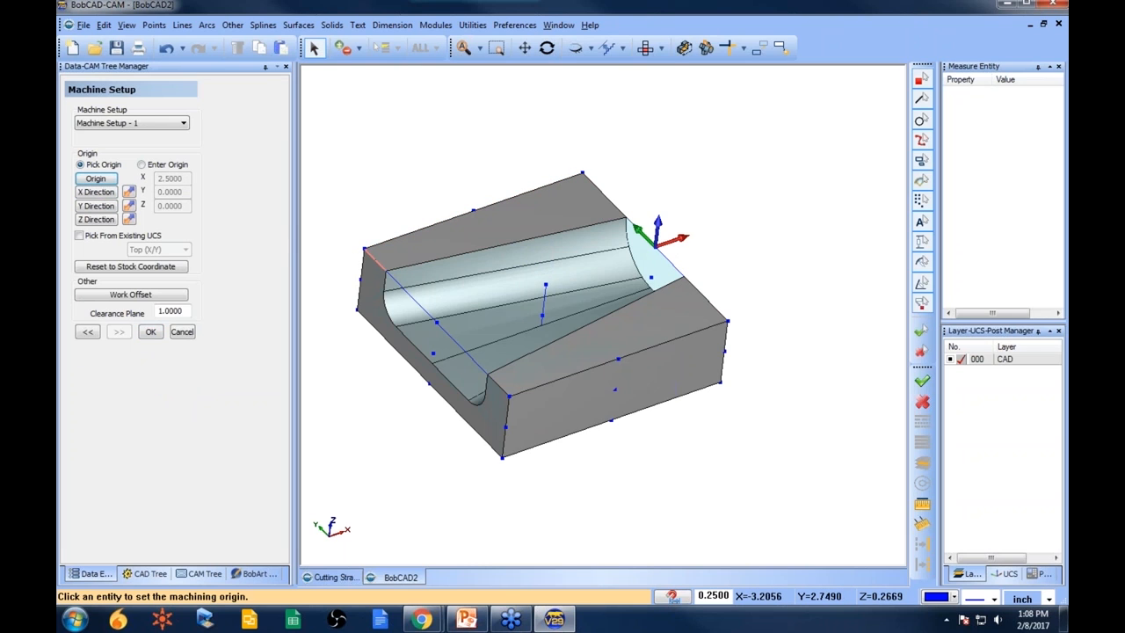
{"action": "left_click", "coordinate": [545, 285]}
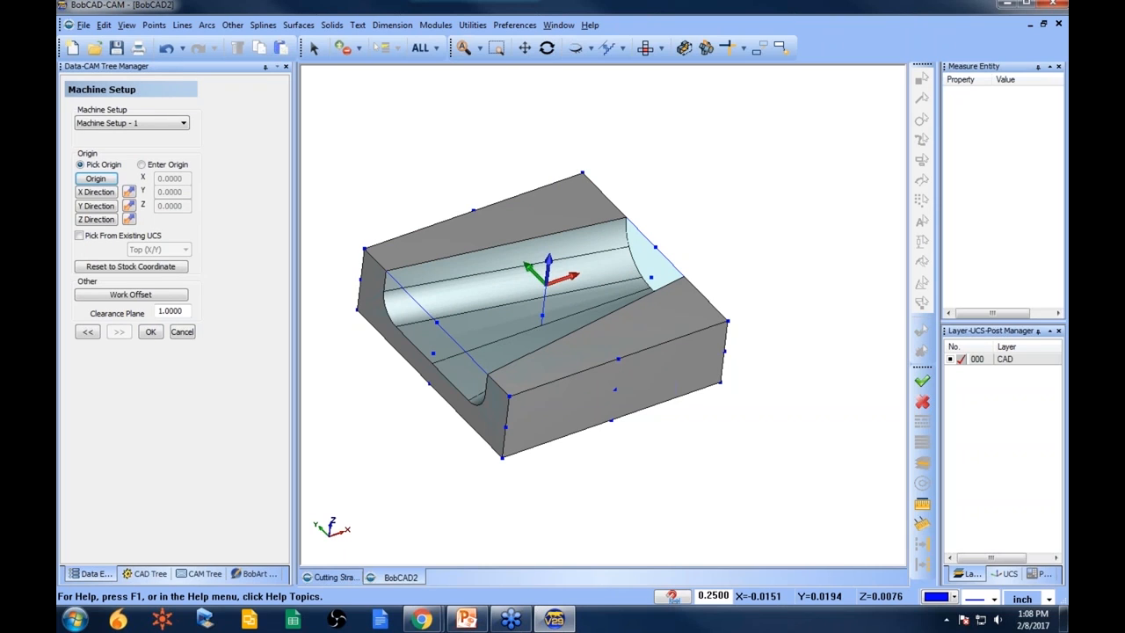
{"action": "left_click", "coordinate": [150, 332]}
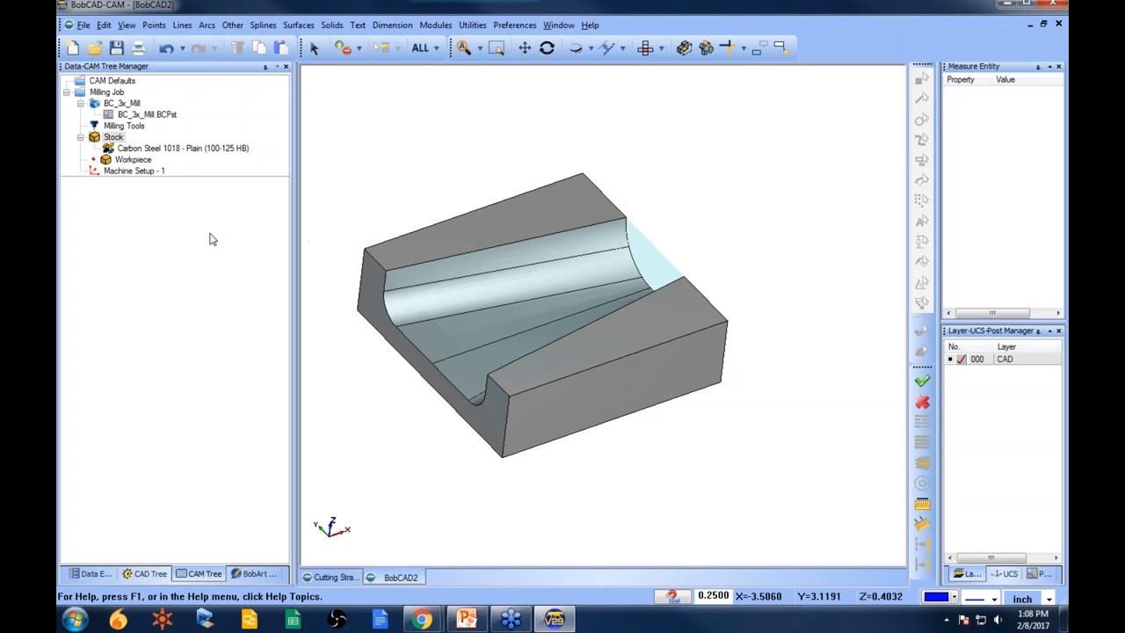
- Add a Mill 3 Axis feature to Machine Setup - 1 and select all the model geometry for it
{"action": "right_click", "coordinate": [145, 173]}
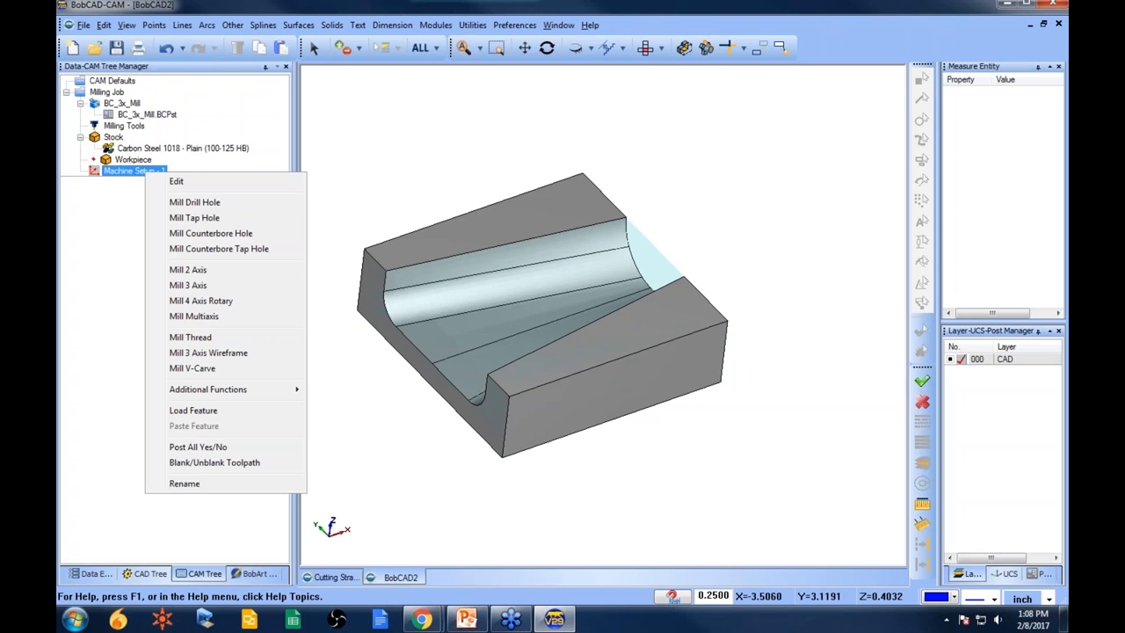
{"action": "left_click", "coordinate": [243, 284]}
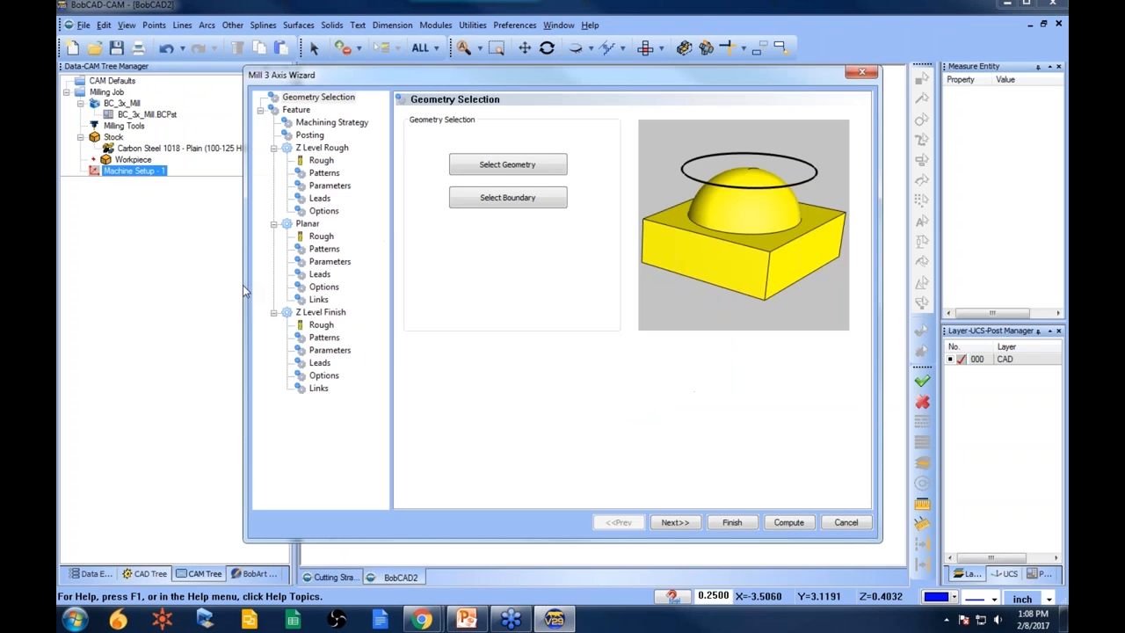
{"action": "left_click", "coordinate": [507, 177]}
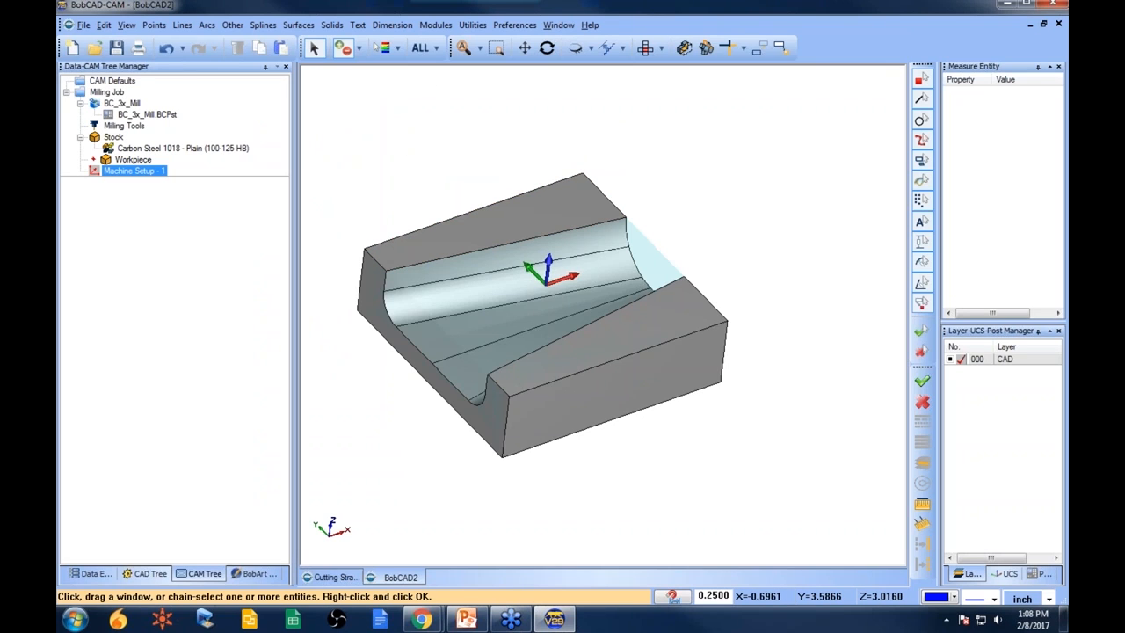
{"action": "left_click", "coordinate": [436, 48]}
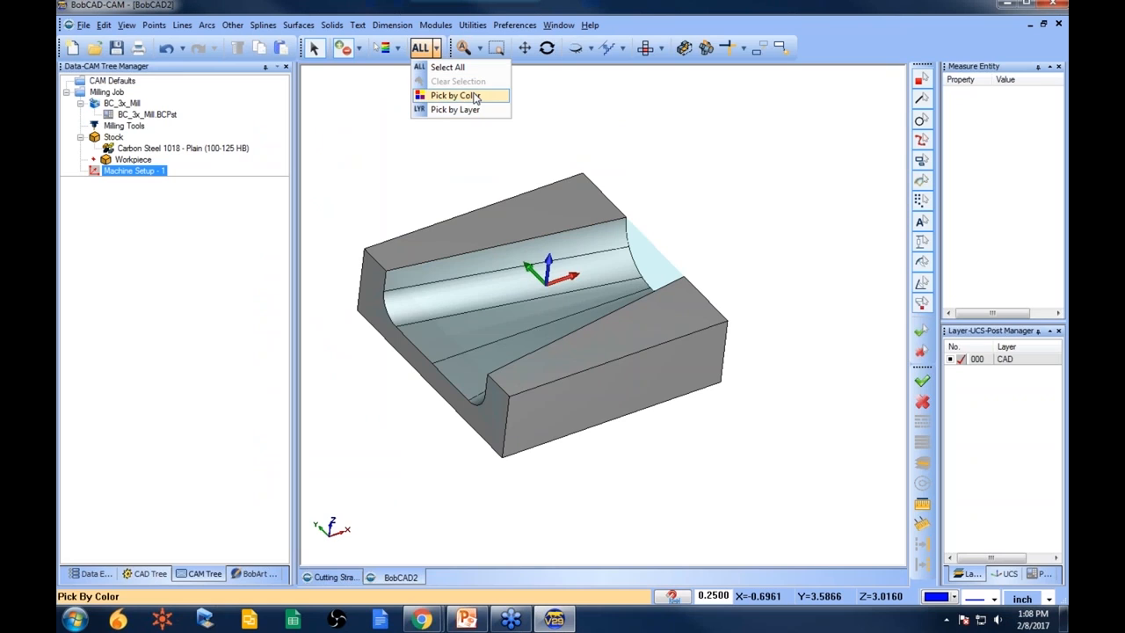
{"action": "left_click_drag", "start_coordinate": [303, 50], "coordinate": [397, 130]}
{"action": "left_click", "coordinate": [521, 118]}
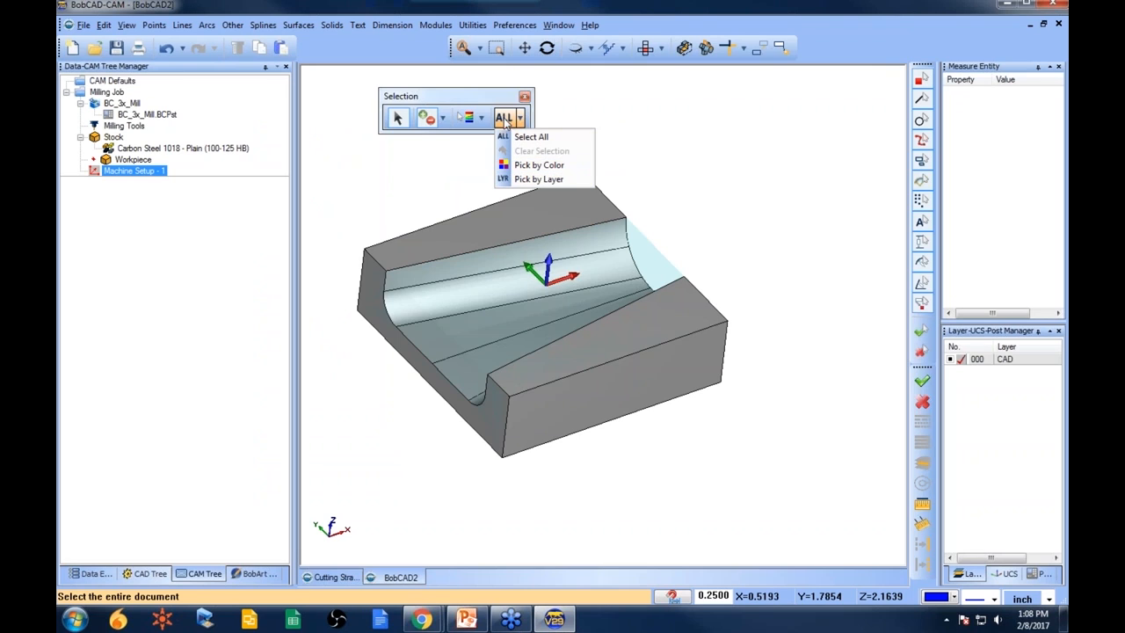
{"action": "left_click", "coordinate": [505, 117]}
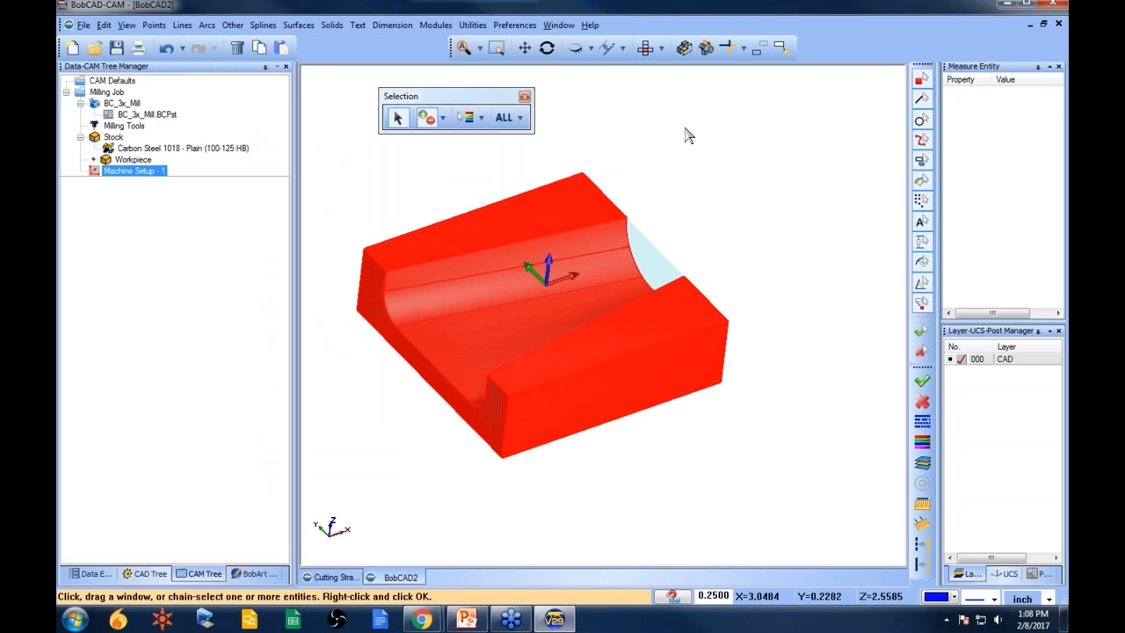
{"action": "key", "text": "space"}
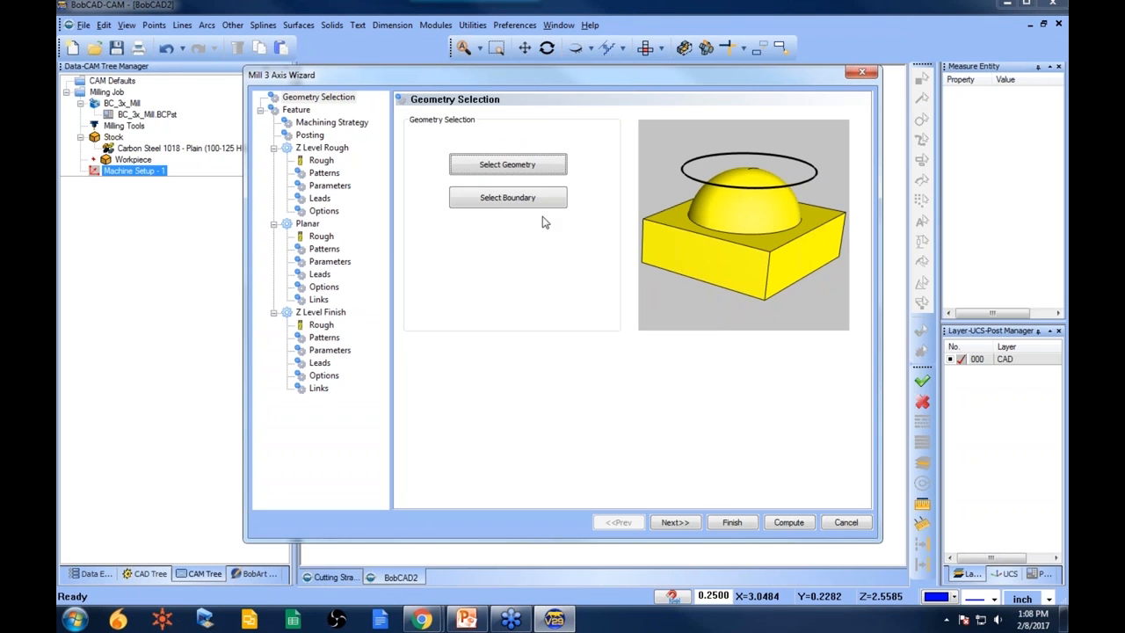
- Choose the Z Level Rough standard machining strategy as the feature's only operation
{"action": "left_click", "coordinate": [682, 524]}
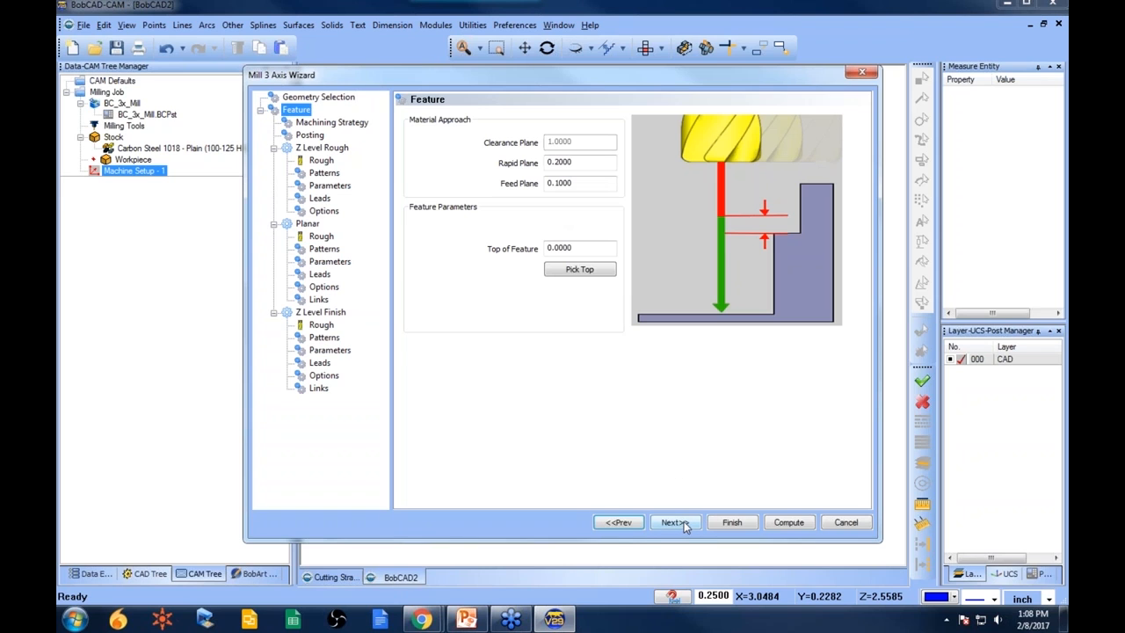
{"action": "left_click", "coordinate": [359, 125]}
{"action": "left_click", "coordinate": [431, 211]}
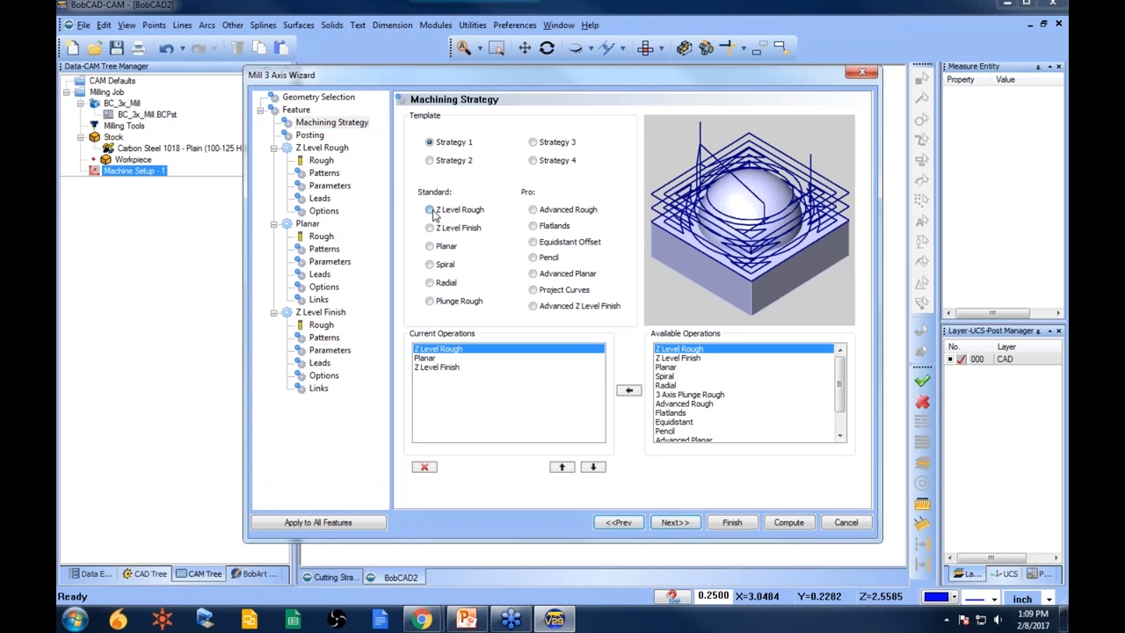
{"action": "left_click", "coordinate": [684, 522]}
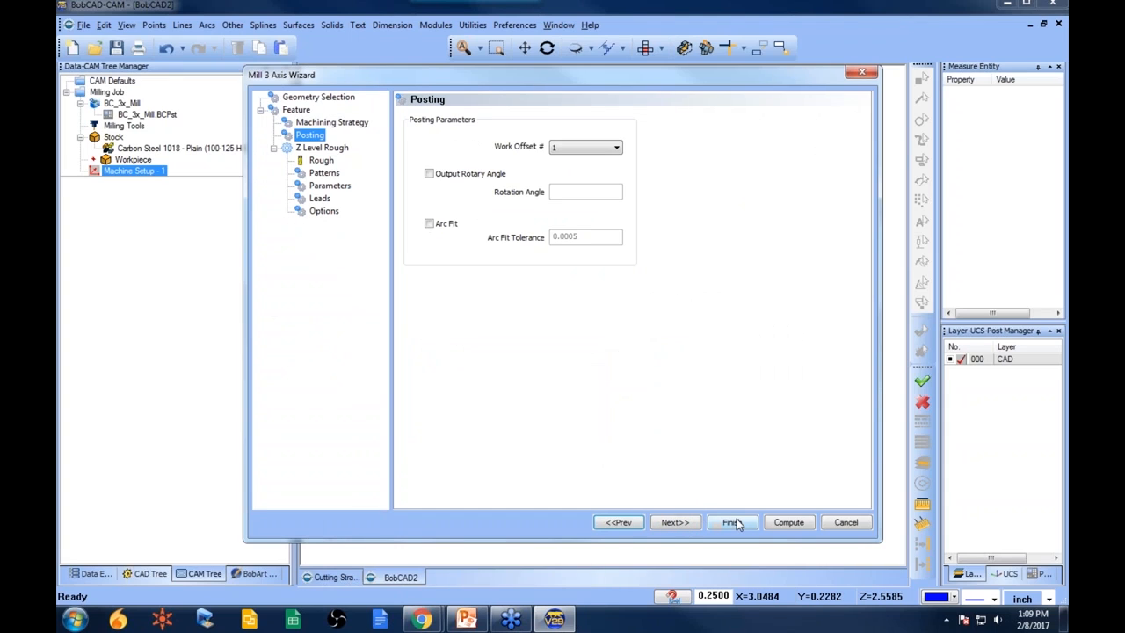
- Set the Z Level Rough machining tolerance to 0.001
{"action": "left_click", "coordinate": [325, 164]}
{"action": "left_click", "coordinate": [327, 174]}
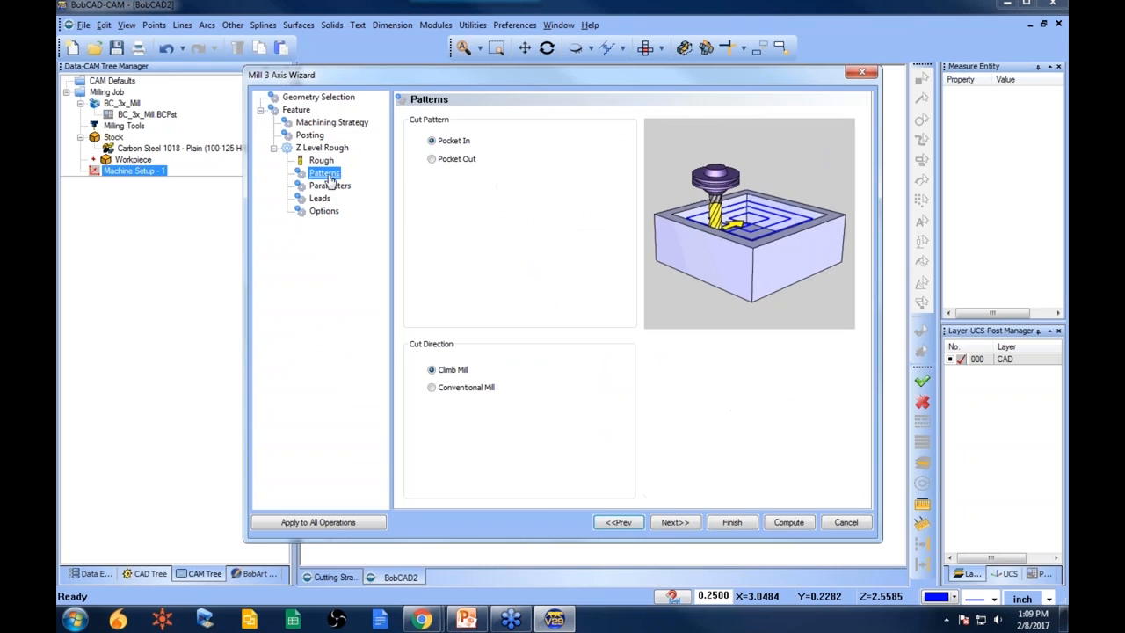
{"action": "left_click", "coordinate": [335, 188]}
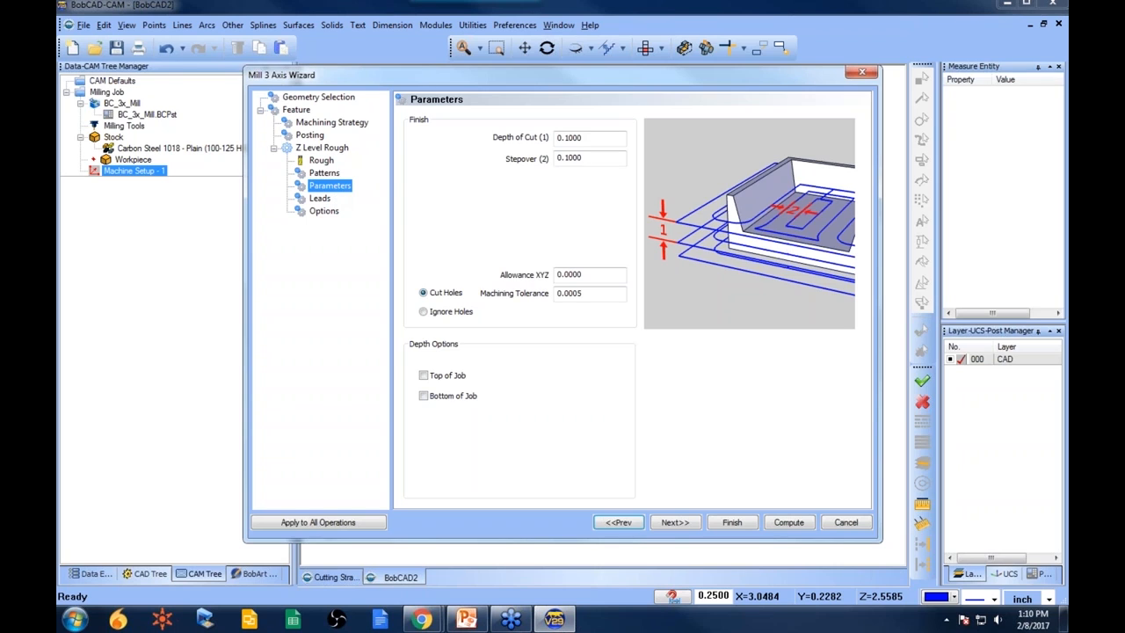
{"action": "left_click_drag", "start_coordinate": [602, 296], "coordinate": [503, 297]}
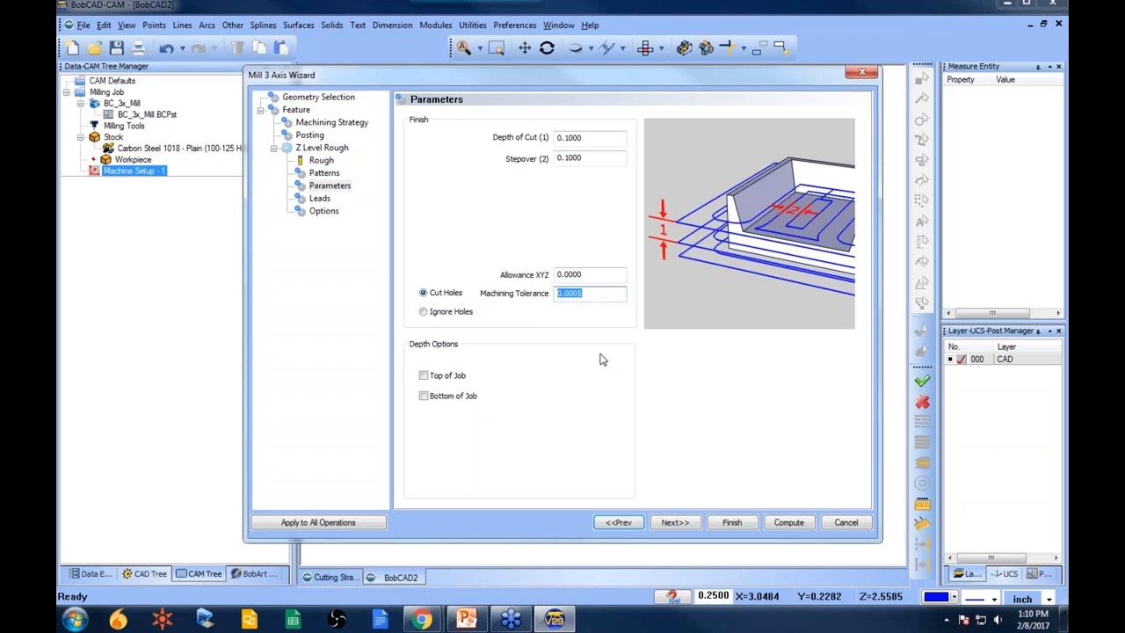
{"action": "left_click", "coordinate": [606, 295]}
{"action": "left_click_drag", "start_coordinate": [607, 294], "coordinate": [519, 296]}
{"action": "type", "text": ".001"}
- Examine the depth of cut, stepover, allowance and tolerance fields of the Z Level Rough parameters
{"action": "left_click", "coordinate": [589, 274]}
{"action": "left_click", "coordinate": [591, 155]}
{"action": "left_click", "coordinate": [593, 138]}
{"action": "left_click", "coordinate": [597, 159]}
{"action": "left_click", "coordinate": [597, 138]}
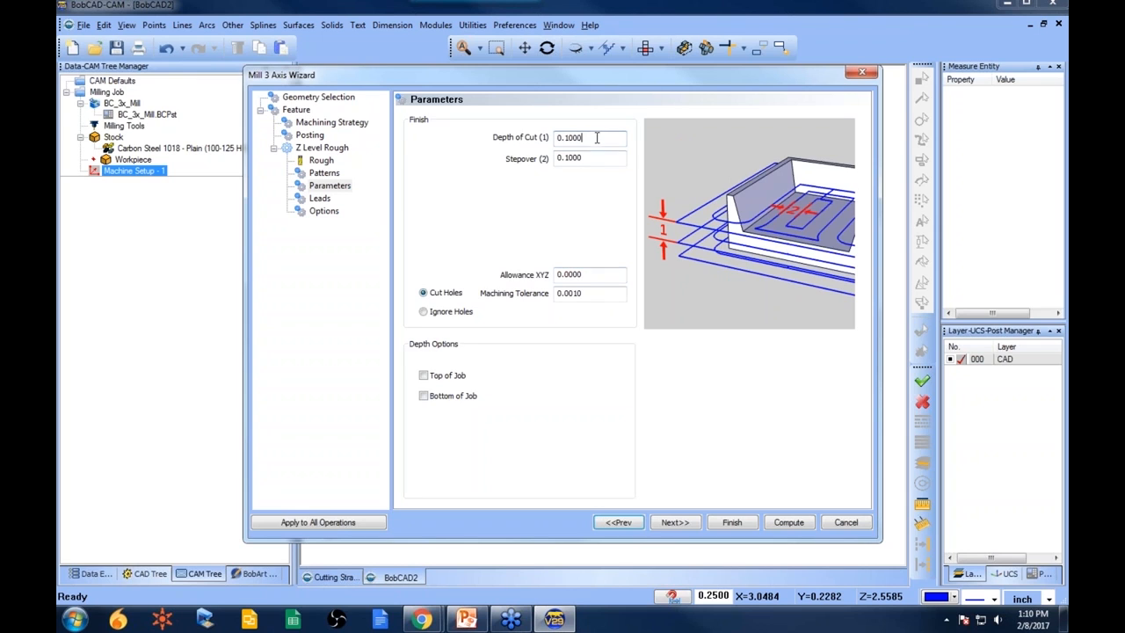
{"action": "left_click", "coordinate": [598, 158]}
{"action": "left_click", "coordinate": [603, 276]}
{"action": "left_click", "coordinate": [601, 293]}
- Review the Z Level Rough tool data and pattern pages before returning to parameters
{"action": "left_click", "coordinate": [324, 173]}
{"action": "left_click", "coordinate": [321, 161]}
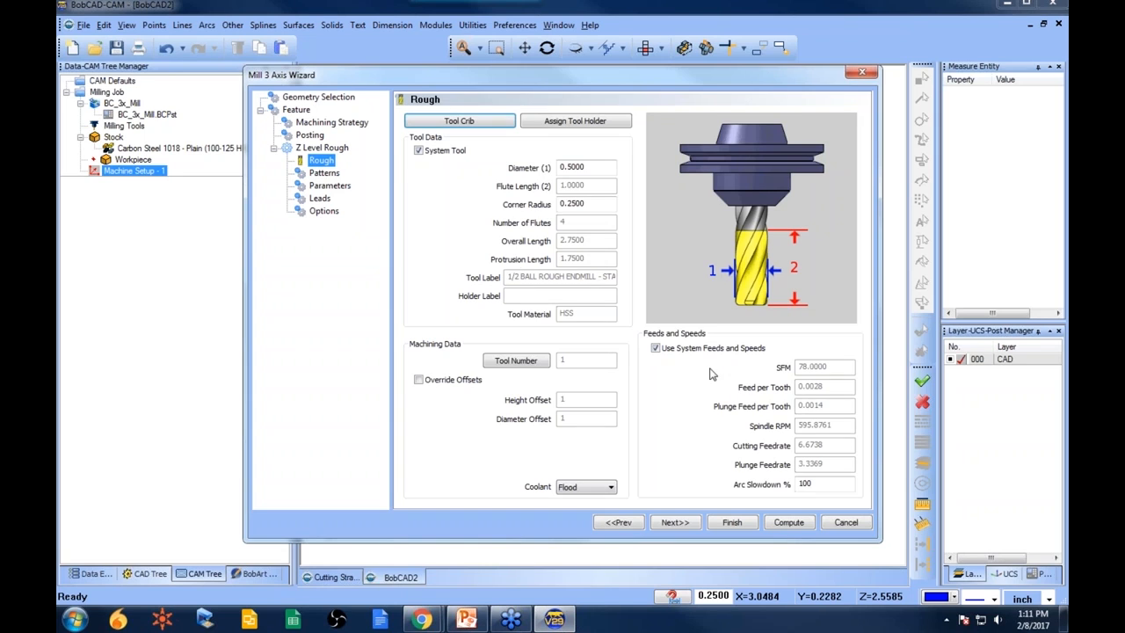
{"action": "left_click", "coordinate": [338, 174]}
{"action": "left_click", "coordinate": [332, 187]}
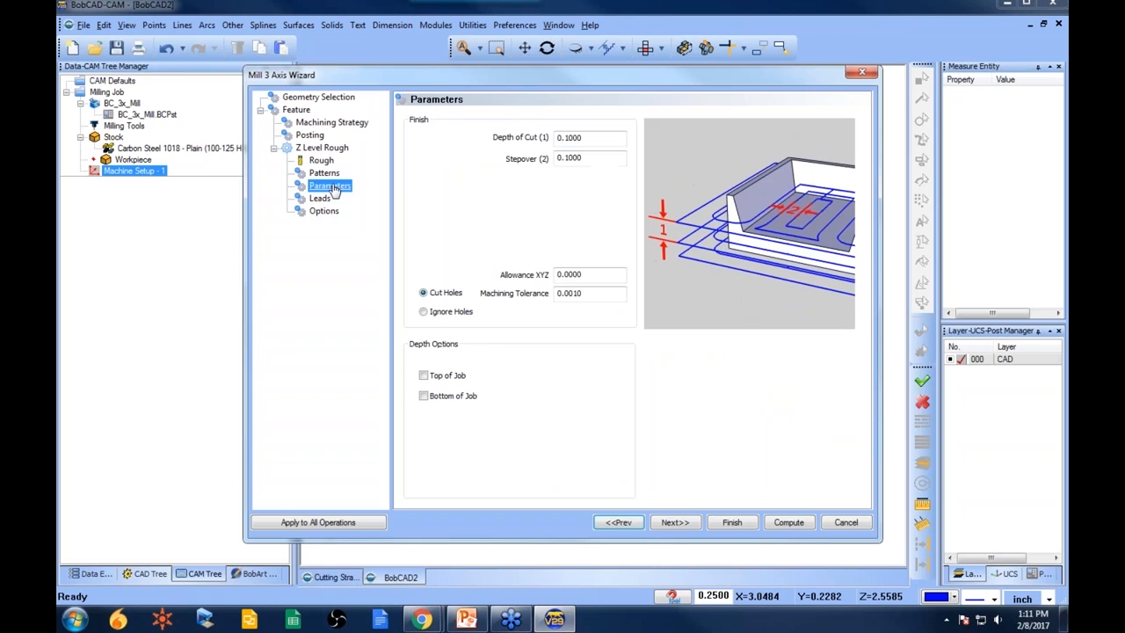
- Review the Leads and Options pages, then compute the Z Level Rough toolpath
{"action": "left_click", "coordinate": [324, 198]}
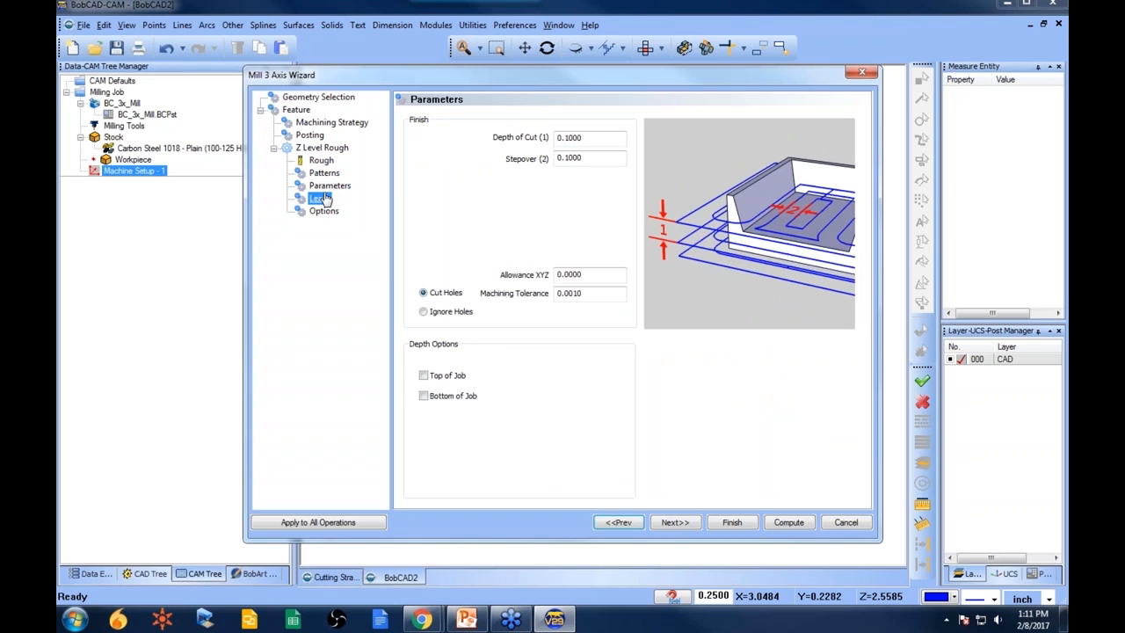
{"action": "left_click", "coordinate": [325, 212]}
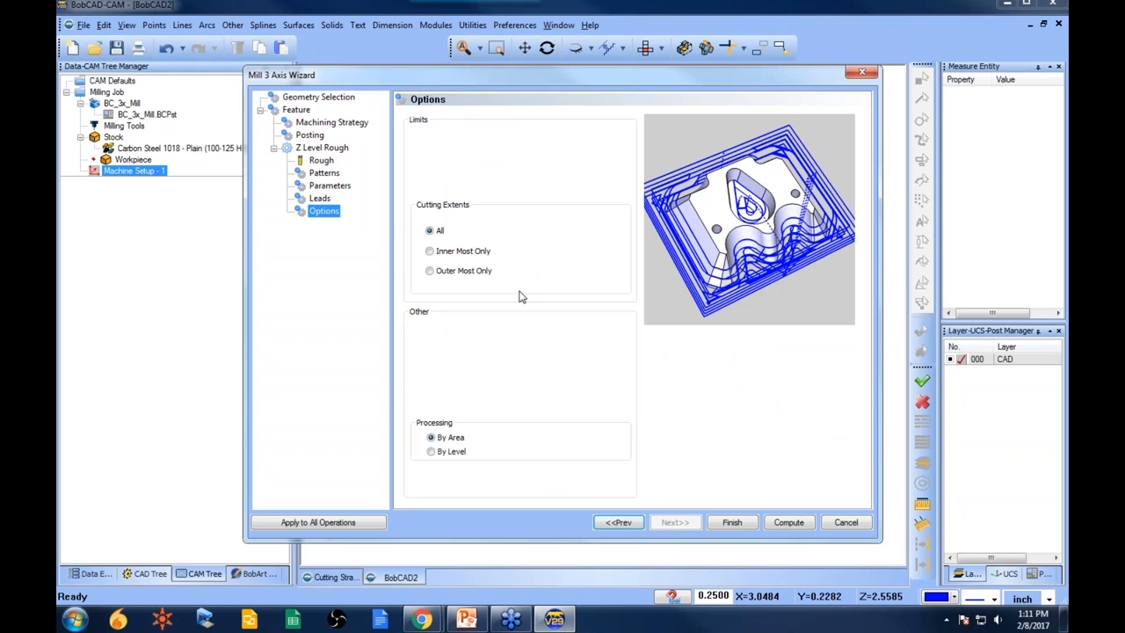
{"action": "left_click", "coordinate": [787, 522]}
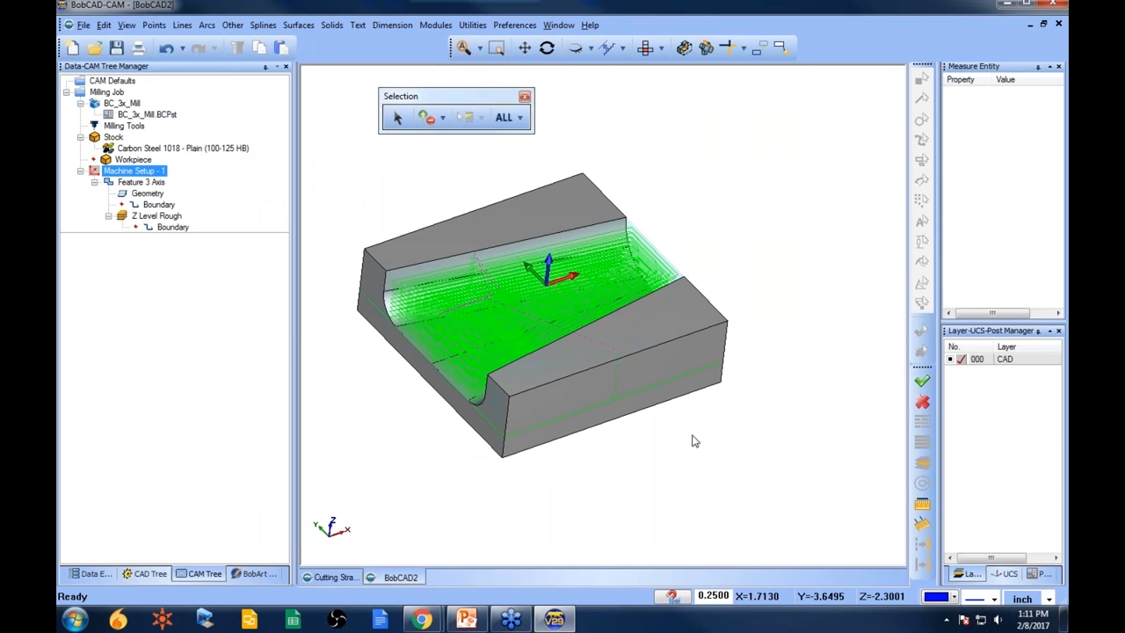
- Dock the Selection toolbar into the main toolbar row
{"action": "left_click_drag", "start_coordinate": [457, 98], "coordinate": [378, 49]}
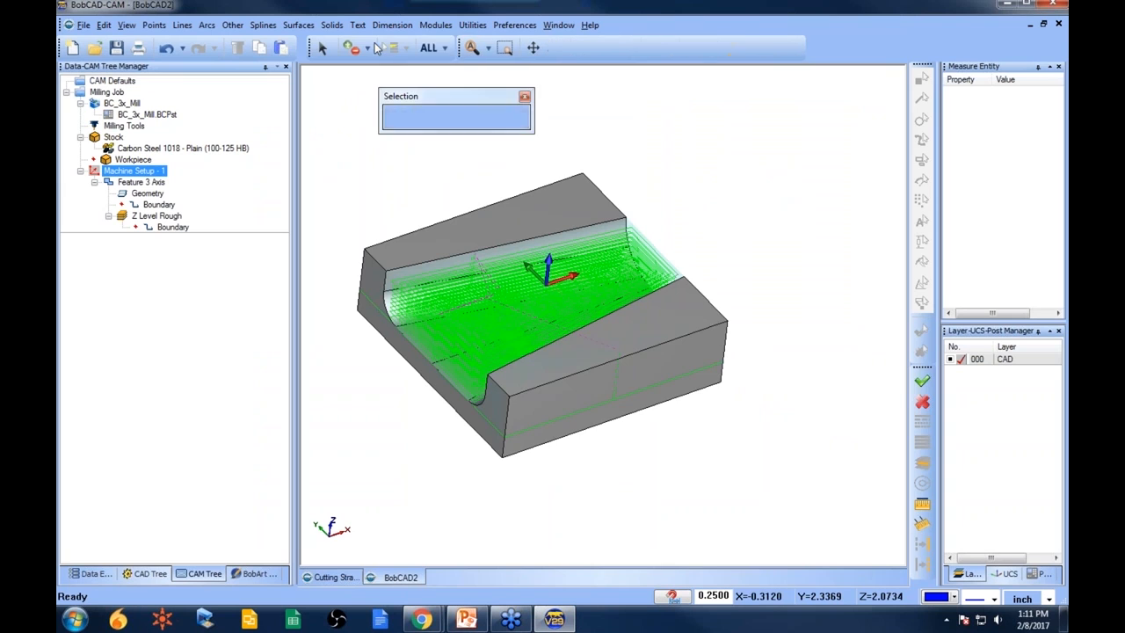
{"action": "middle_click_drag", "start_coordinate": [696, 350], "coordinate": [676, 345]}
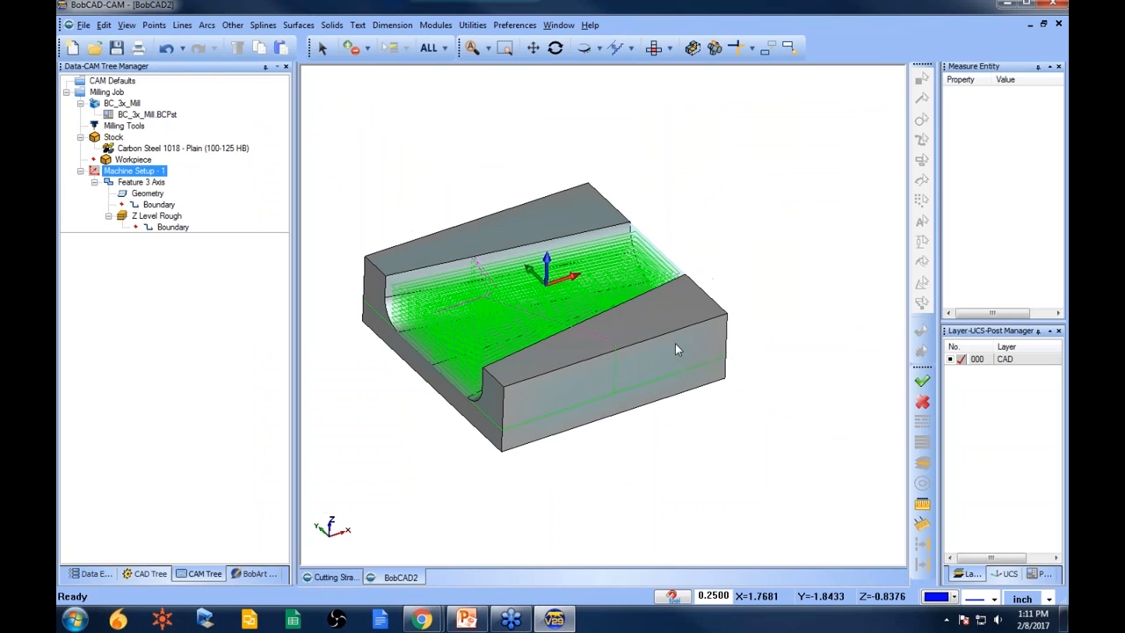
- Delete the Feature 3 Axis machining feature from Machine Setup - 1
{"action": "left_click", "coordinate": [157, 215]}
{"action": "left_click", "coordinate": [132, 170]}
{"action": "right_click", "coordinate": [157, 172]}
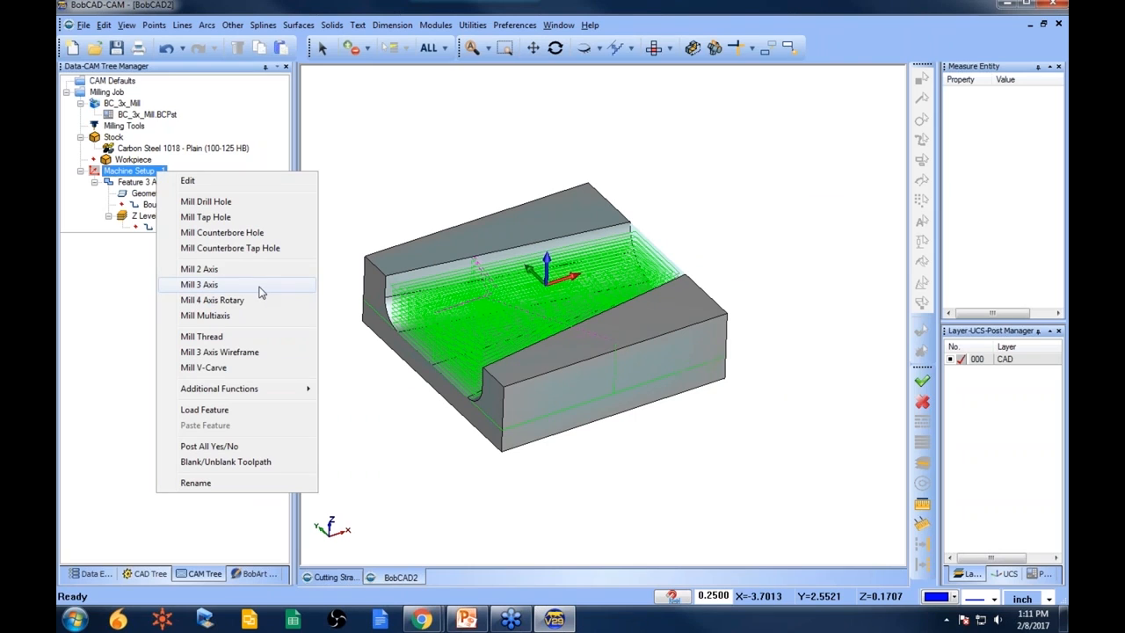
{"action": "left_click", "coordinate": [430, 178]}
{"action": "left_click", "coordinate": [141, 181]}
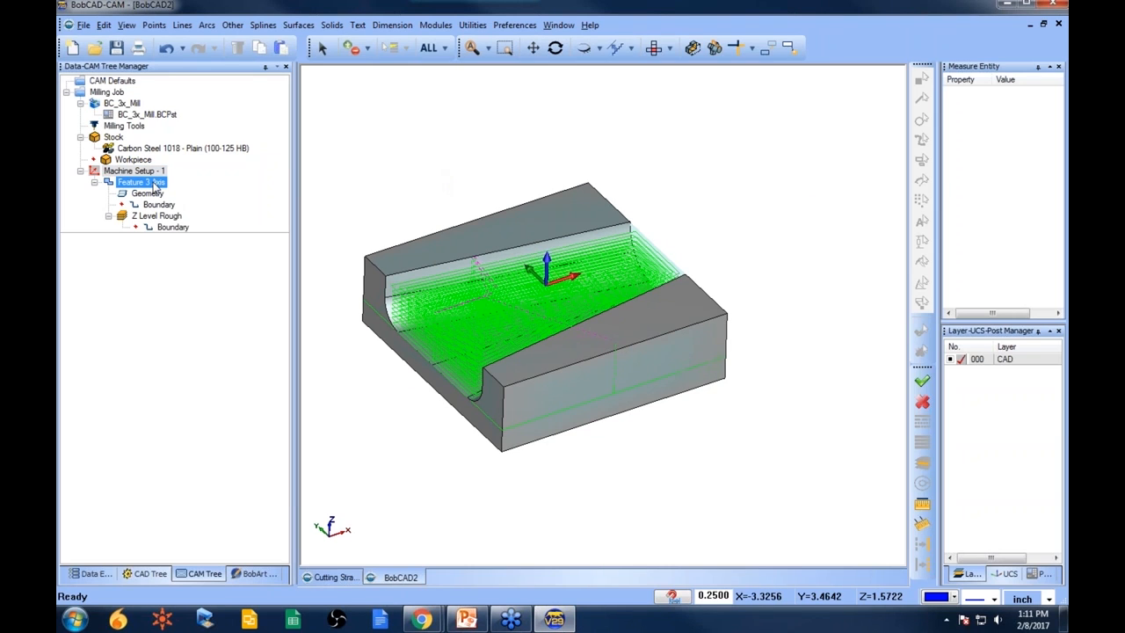
{"action": "right_click", "coordinate": [151, 181]}
{"action": "left_click", "coordinate": [233, 574]}
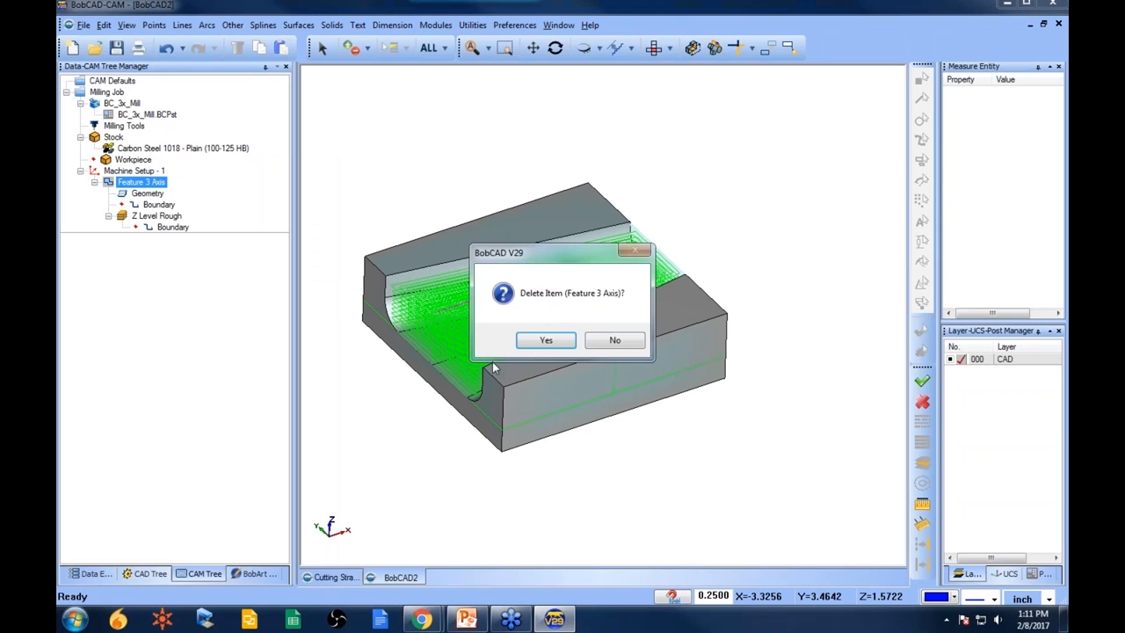
{"action": "left_click", "coordinate": [542, 341]}
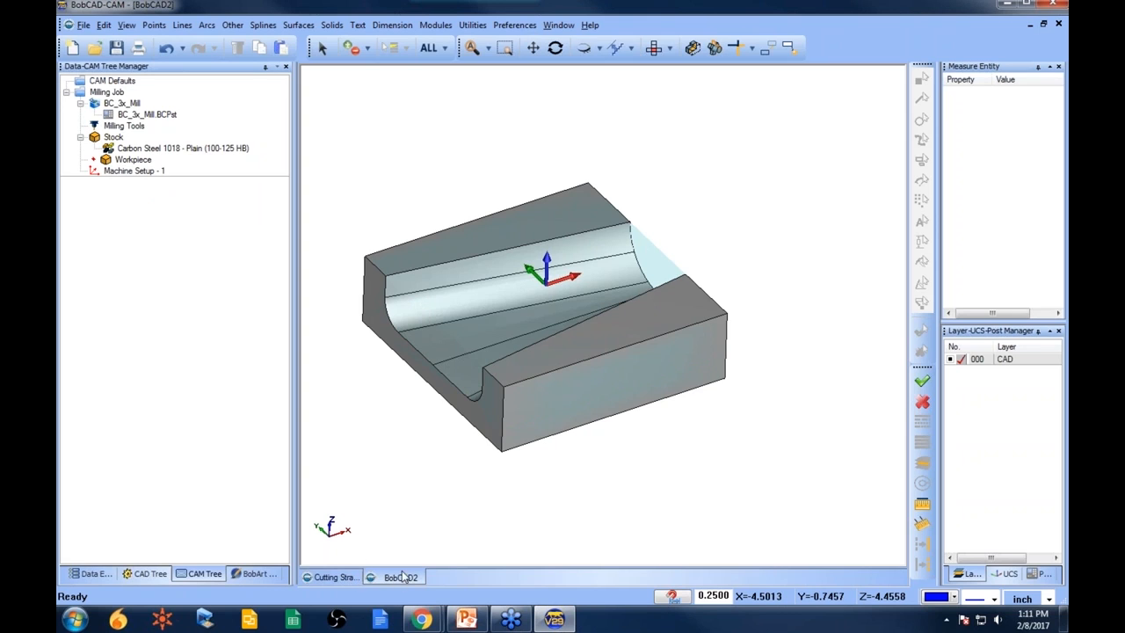
- Close the BobCAD2 document and expand the three 3D Boot Camp sample features in the Cutting Strategy job
{"action": "left_click", "coordinate": [1059, 23]}
{"action": "left_click", "coordinate": [587, 343]}
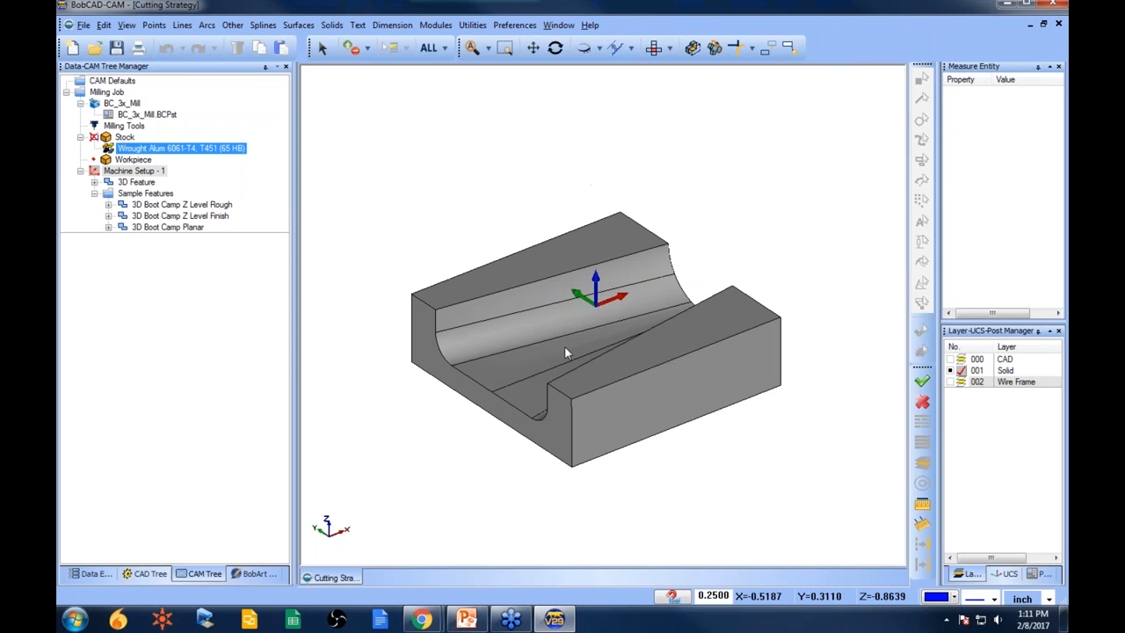
{"action": "left_click", "coordinate": [176, 216]}
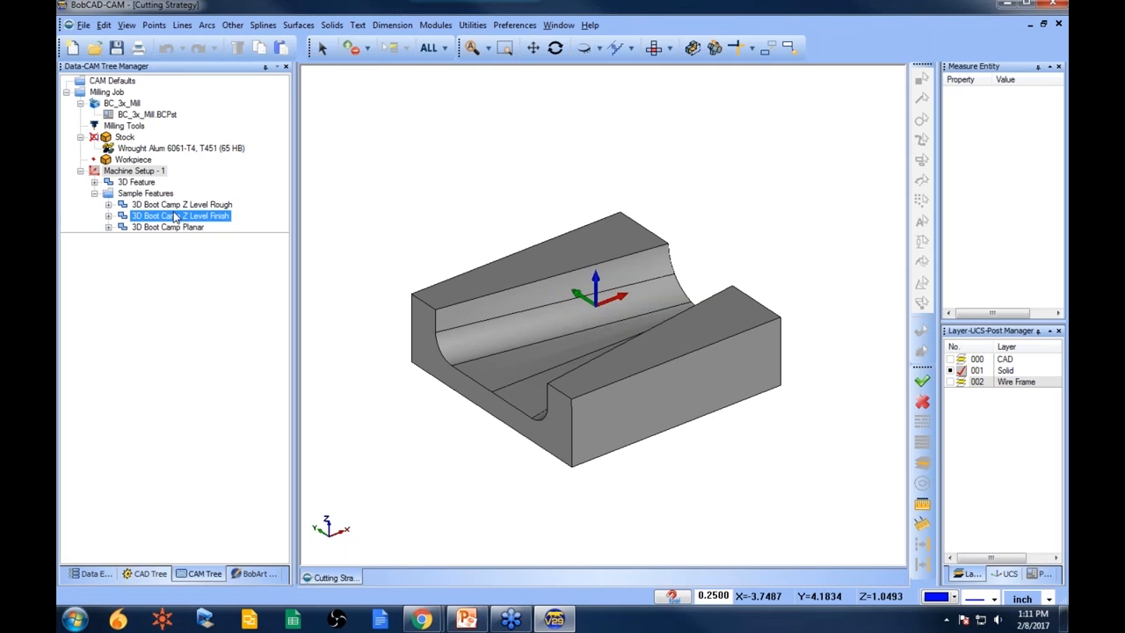
{"action": "left_click_drag", "start_coordinate": [175, 217], "coordinate": [98, 195]}
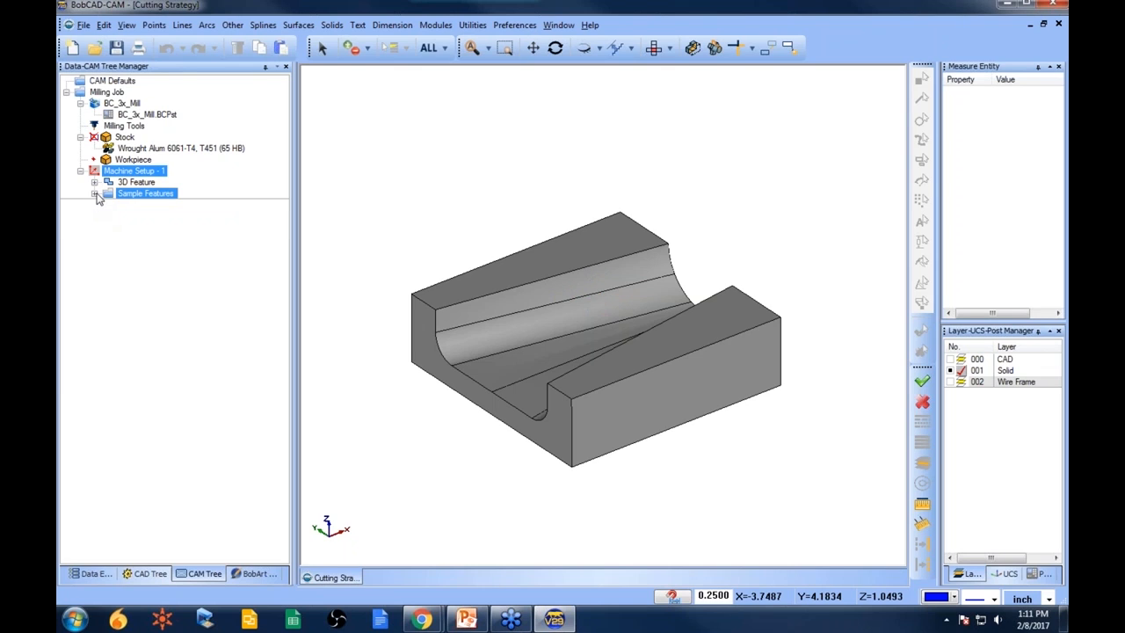
{"action": "left_click", "coordinate": [94, 192]}
{"action": "left_click", "coordinate": [108, 204]}
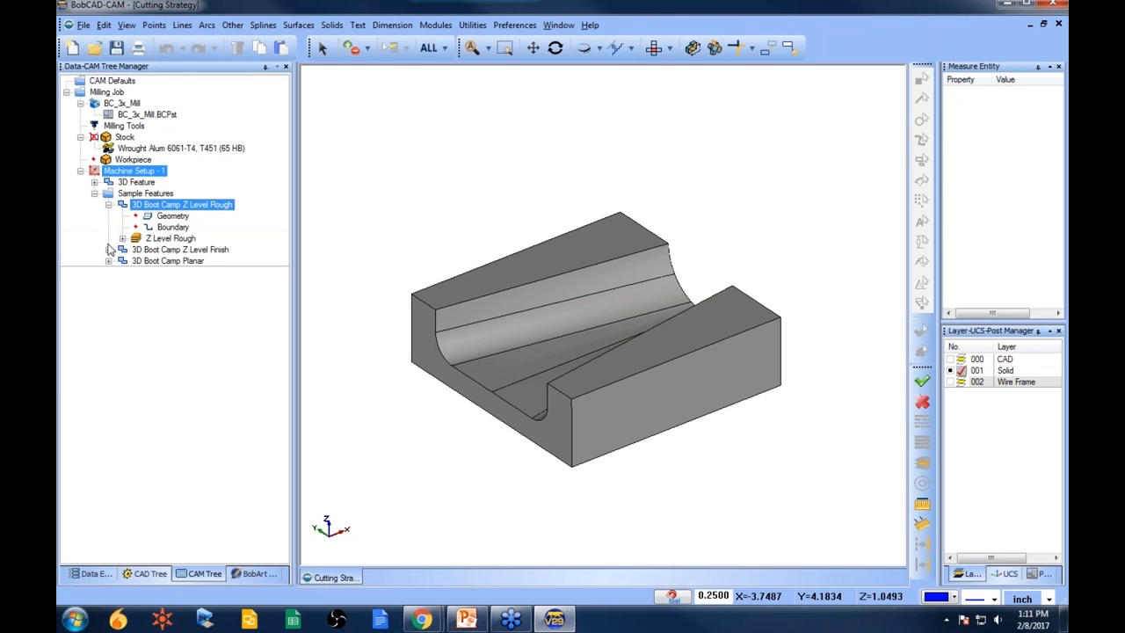
{"action": "left_click", "coordinate": [108, 250]}
{"action": "left_click", "coordinate": [108, 295]}
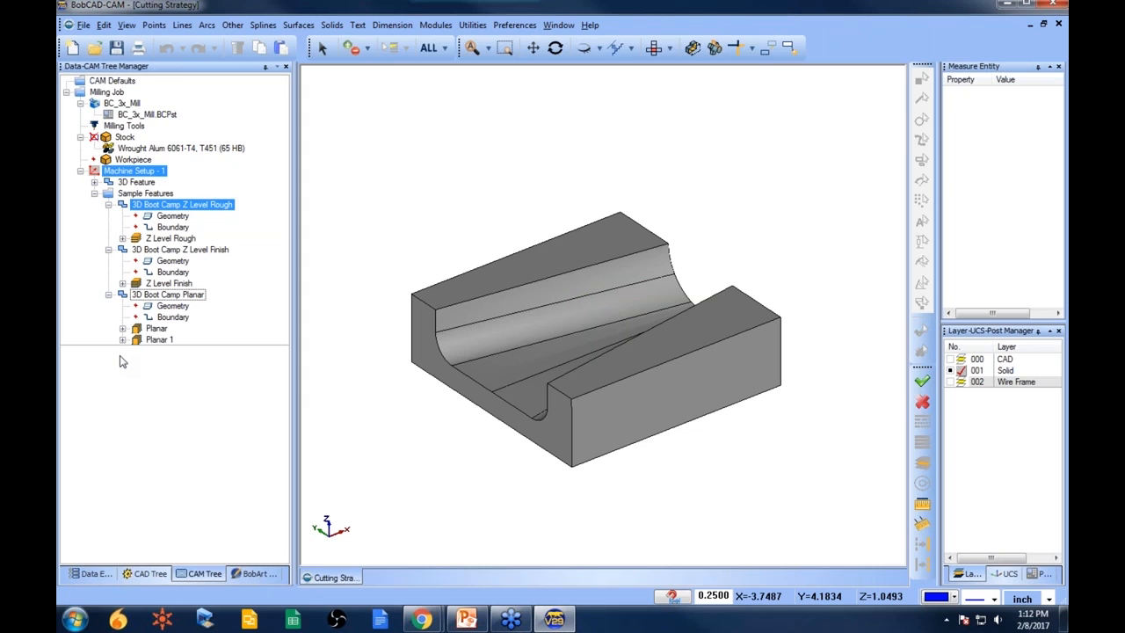
- Reselect the whole solid as the geometry of the 3D Boot Camp Z Level Rough feature
{"action": "left_click", "coordinate": [180, 217]}
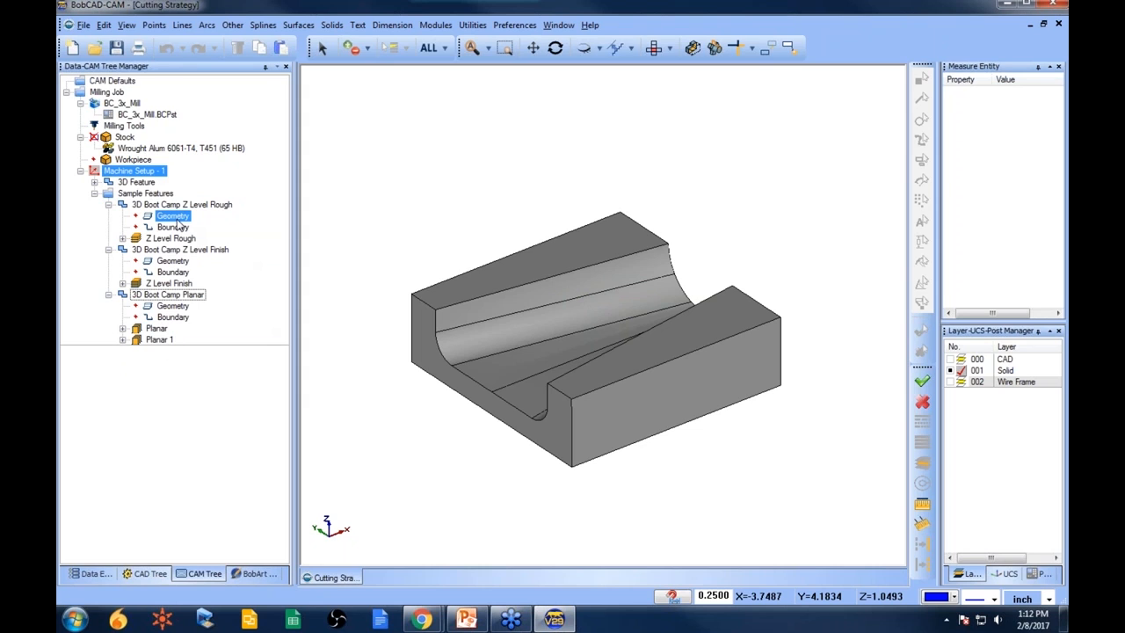
{"action": "left_click", "coordinate": [149, 229]}
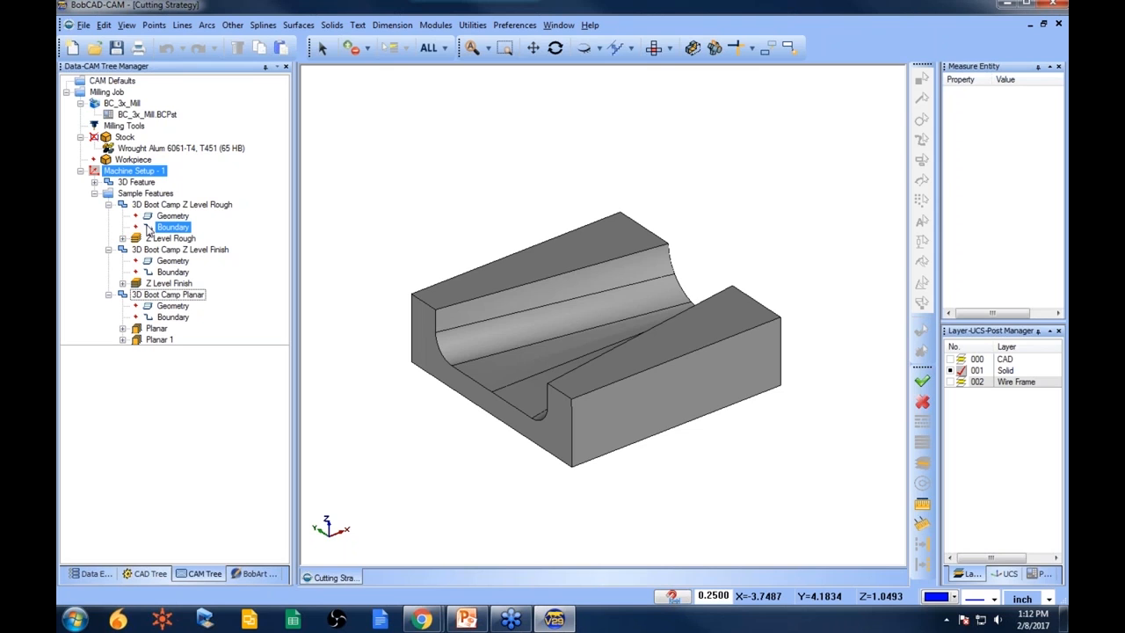
{"action": "left_click", "coordinate": [169, 217]}
{"action": "right_click", "coordinate": [171, 218]}
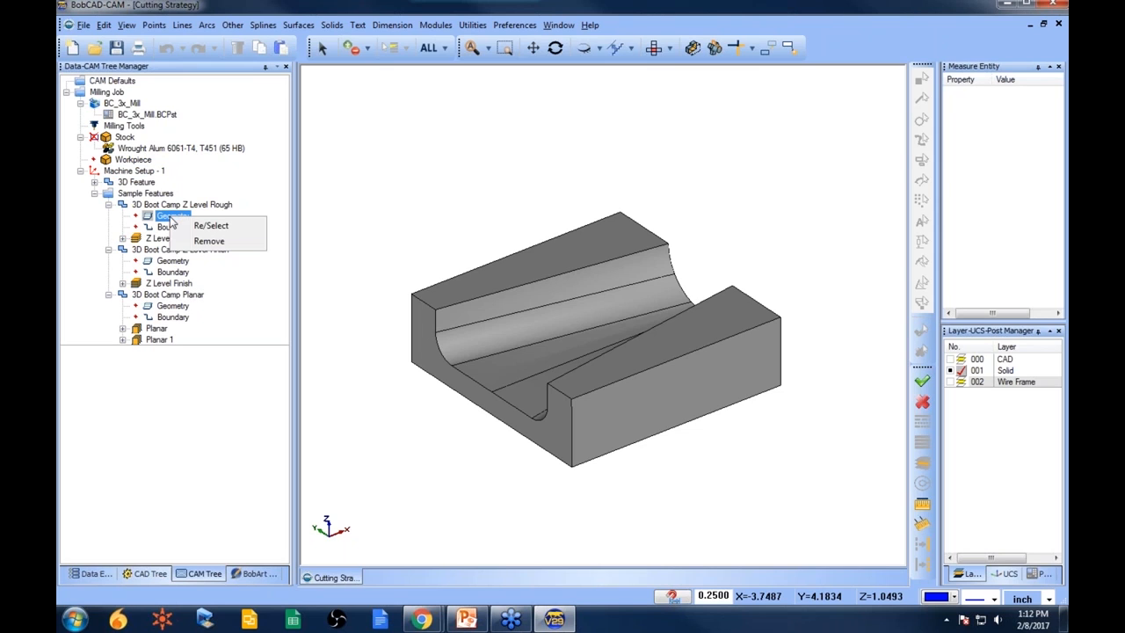
{"action": "left_click", "coordinate": [206, 228]}
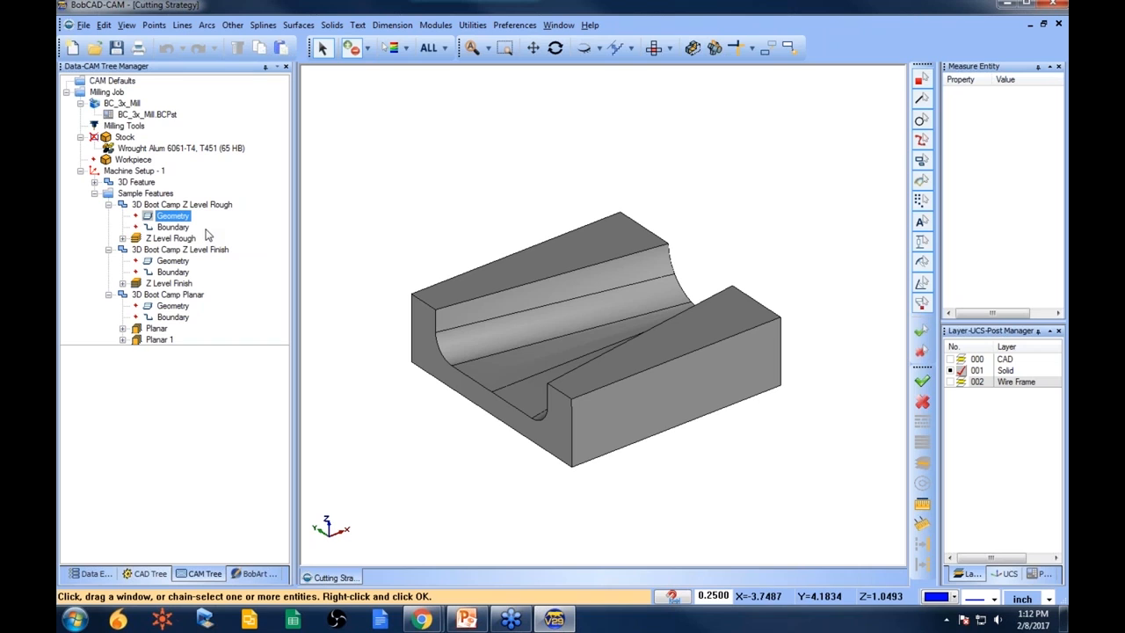
{"action": "left_click", "coordinate": [428, 47]}
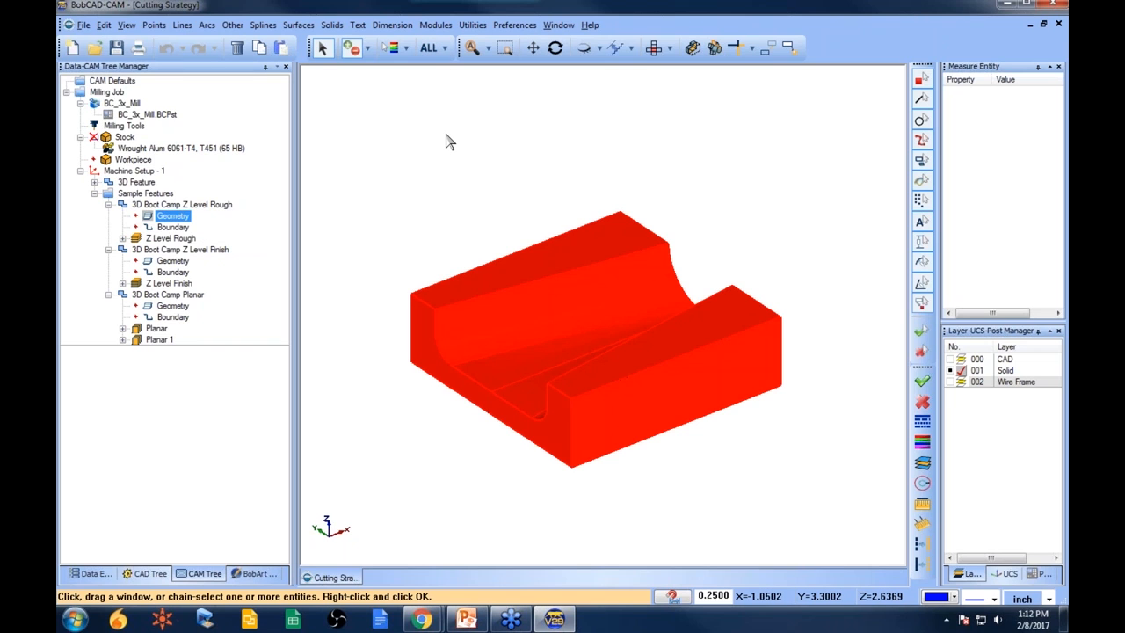
{"action": "right_click", "coordinate": [450, 140]}
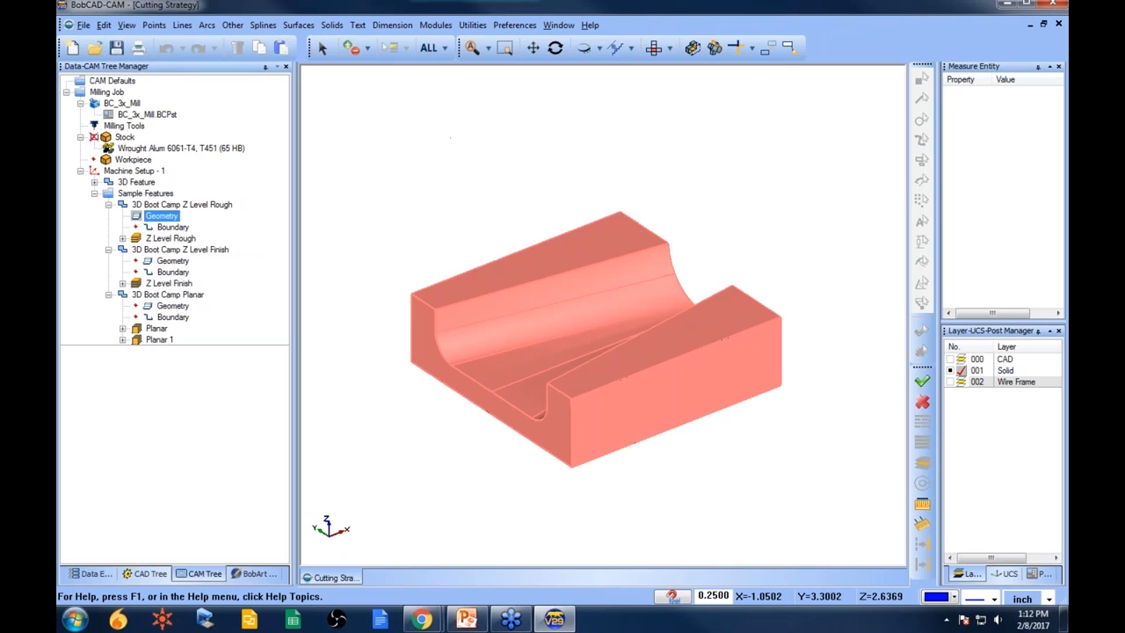
- Compute the toolpath for the 3D Boot Camp Z Level Rough operation
{"action": "left_click", "coordinate": [190, 241]}
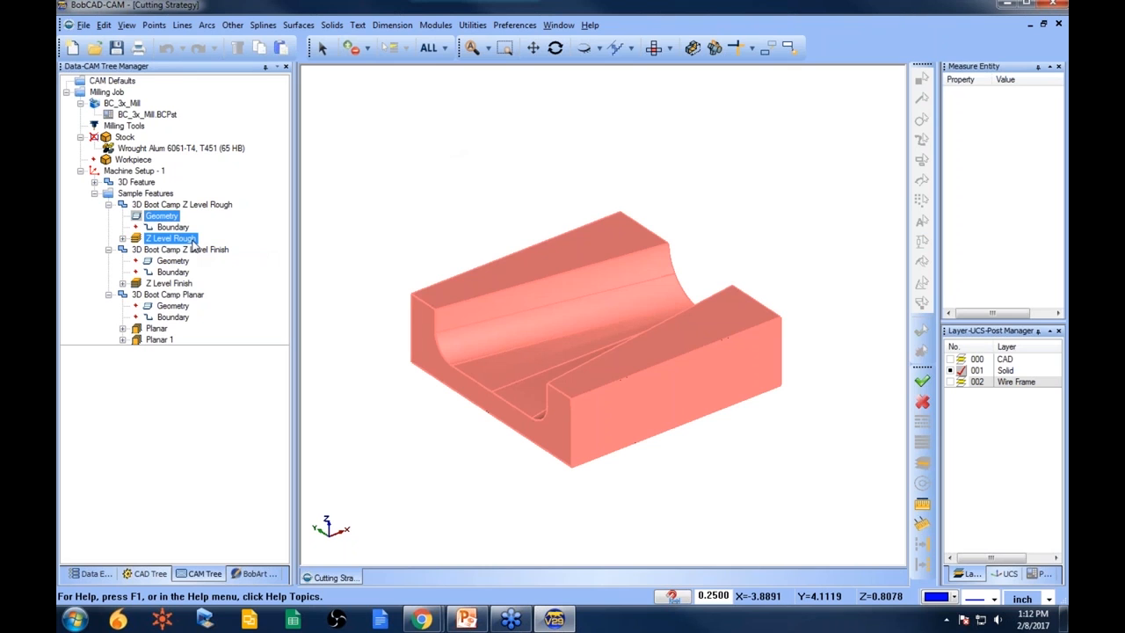
{"action": "right_click", "coordinate": [192, 245]}
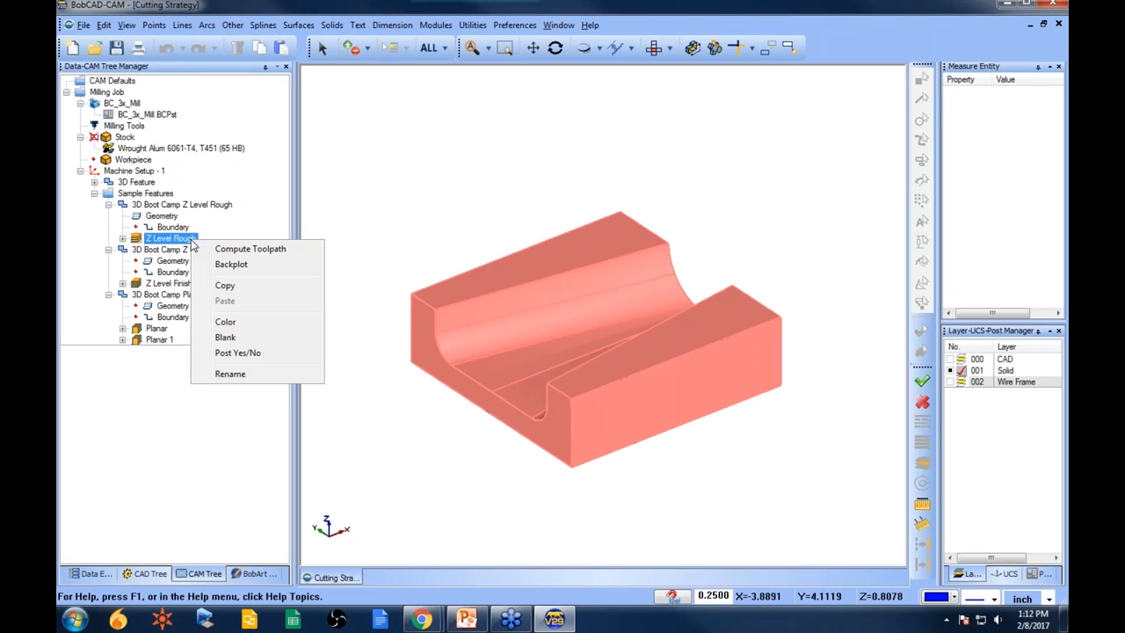
{"action": "left_click", "coordinate": [249, 249]}
{"action": "middle_click_drag", "start_coordinate": [573, 460], "coordinate": [605, 422]}
{"action": "scroll", "coordinate": [544, 381], "scroll_direction": "up", "scroll_amount": 3}
{"action": "middle_click_drag", "start_coordinate": [545, 381], "coordinate": [521, 366]}
{"action": "middle_click_drag", "start_coordinate": [682, 279], "coordinate": [660, 322]}
{"action": "scroll", "coordinate": [660, 326], "scroll_direction": "down", "scroll_amount": 3}
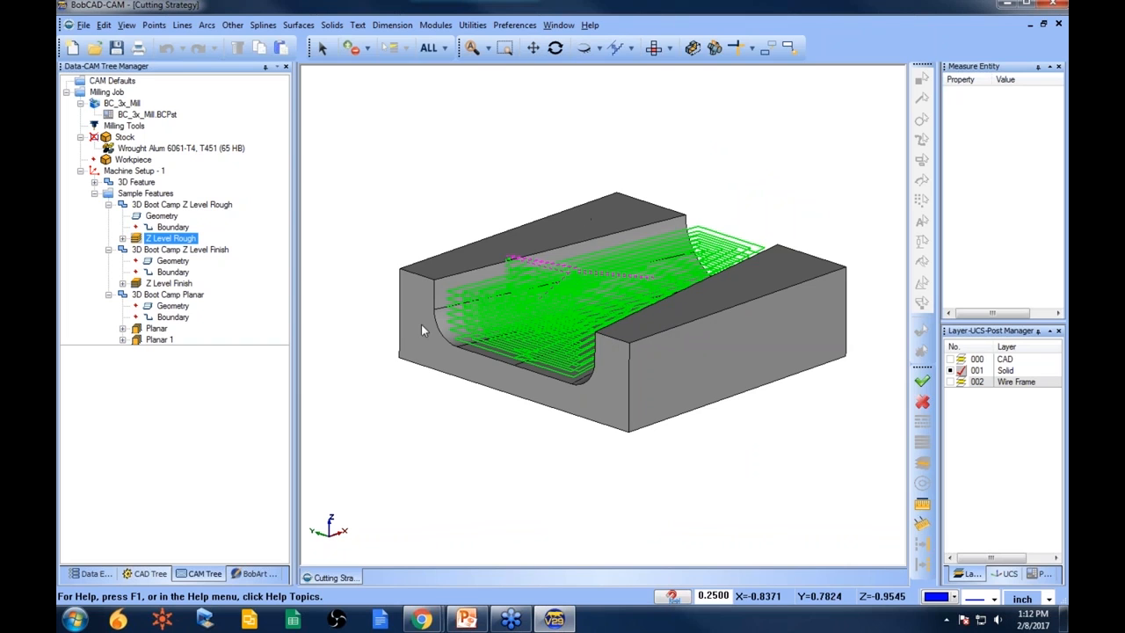
{"action": "middle_click_drag", "start_coordinate": [576, 380], "coordinate": [624, 457]}
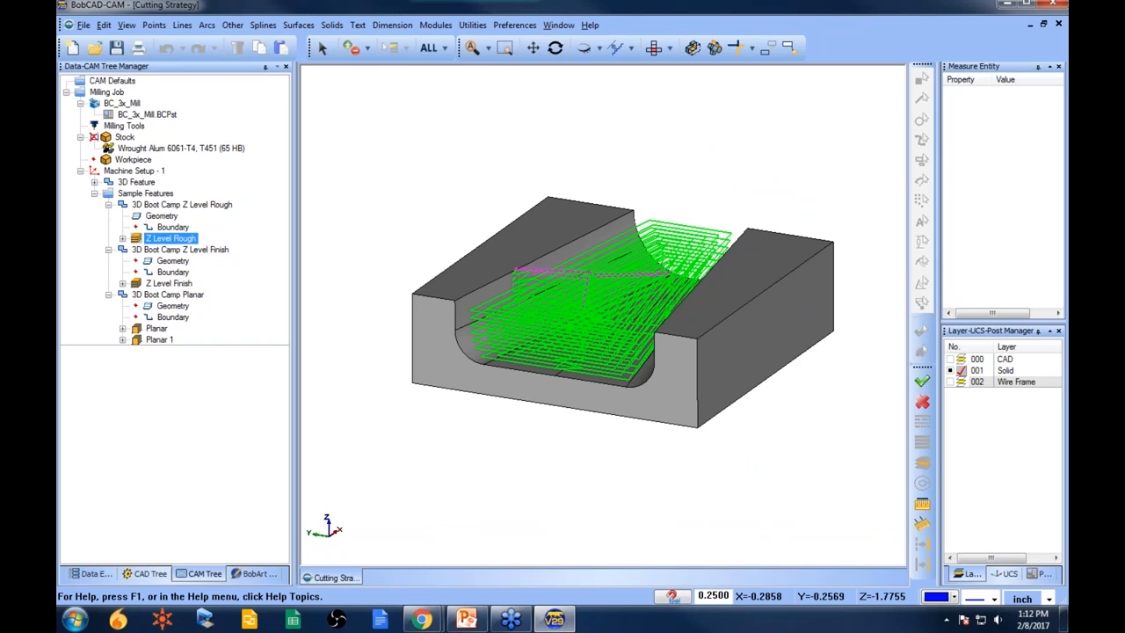
- Backplot the Z Level Rough toolpath, stepping its progress from front and isometric views, then close the backplot
{"action": "right_click", "coordinate": [190, 246]}
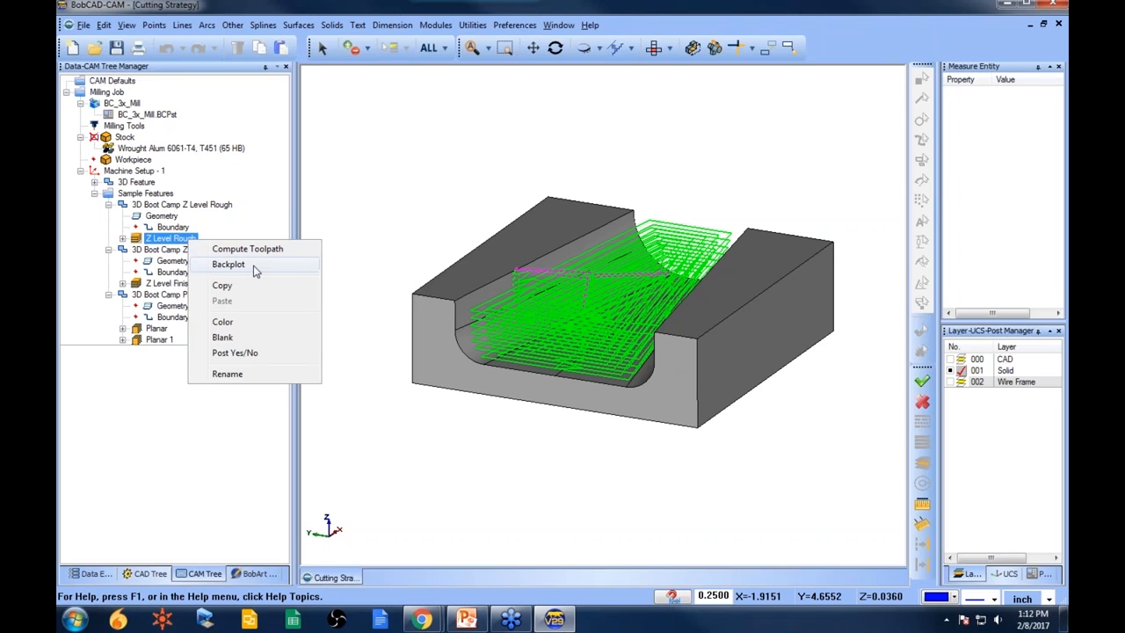
{"action": "right_click", "coordinate": [168, 241]}
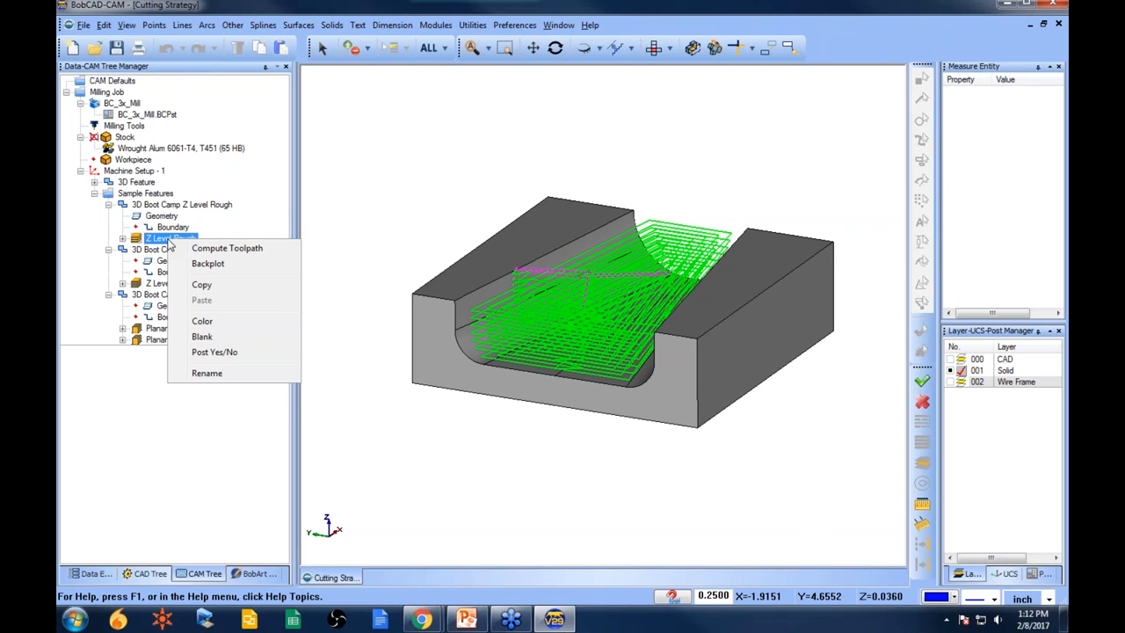
{"action": "left_click", "coordinate": [209, 264]}
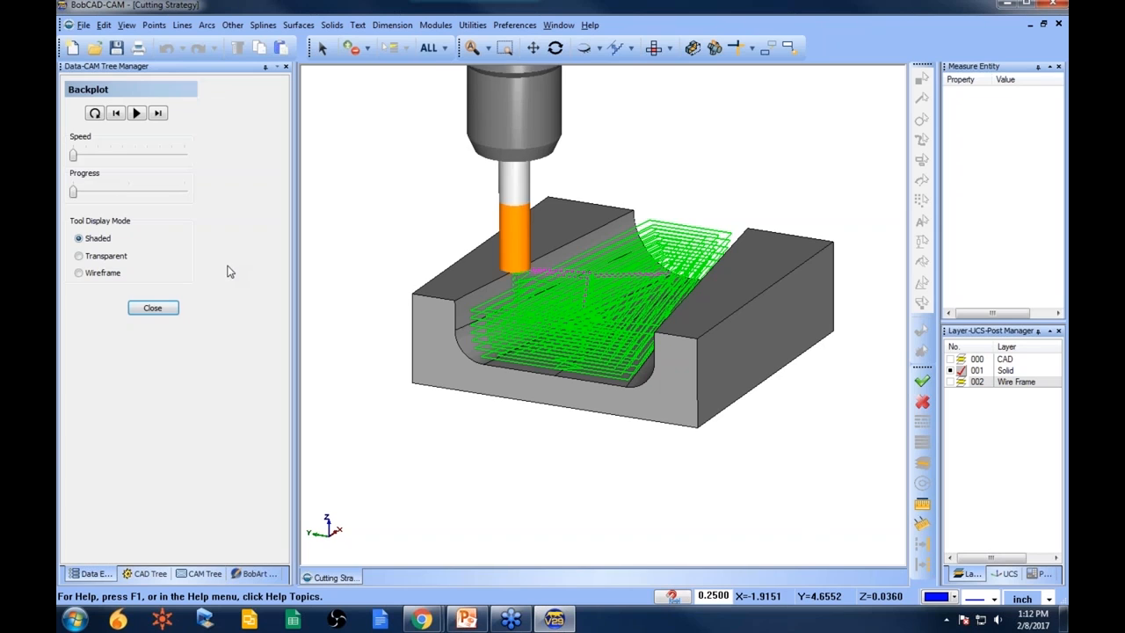
{"action": "scroll", "coordinate": [526, 330], "scroll_direction": "down", "scroll_amount": 2}
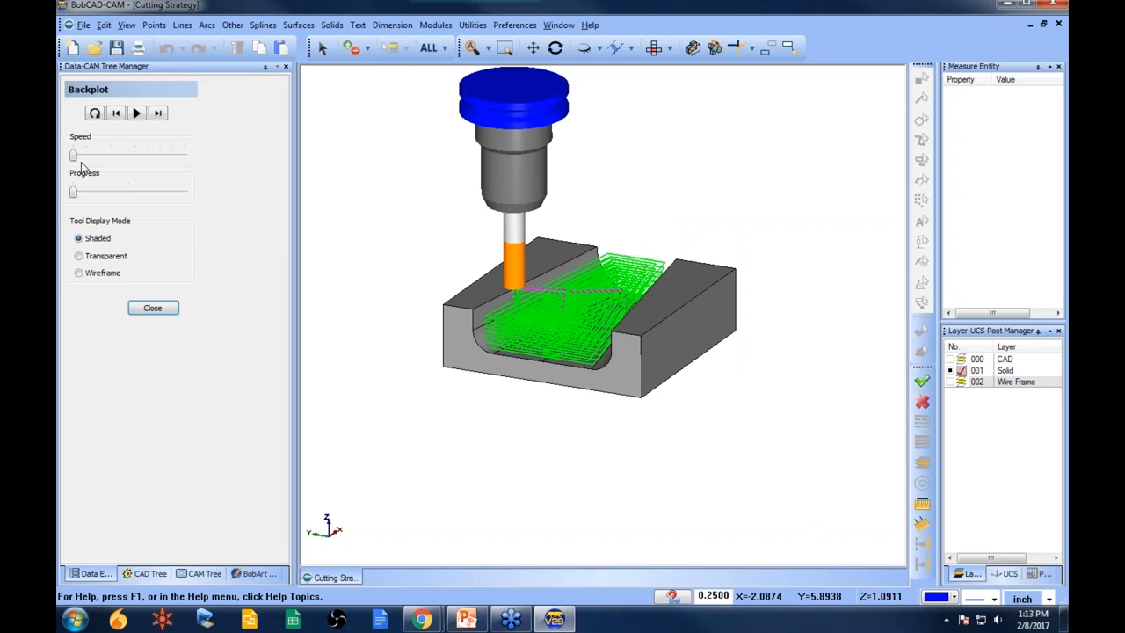
{"action": "mouse_move", "coordinate": [74, 193]}
{"action": "left_mouse_down"}
{"action": "mouse_move", "coordinate": [180, 193]}
{"action": "mouse_move", "coordinate": [73, 194]}
{"action": "left_mouse_up"}
{"action": "left_click", "coordinate": [654, 49]}
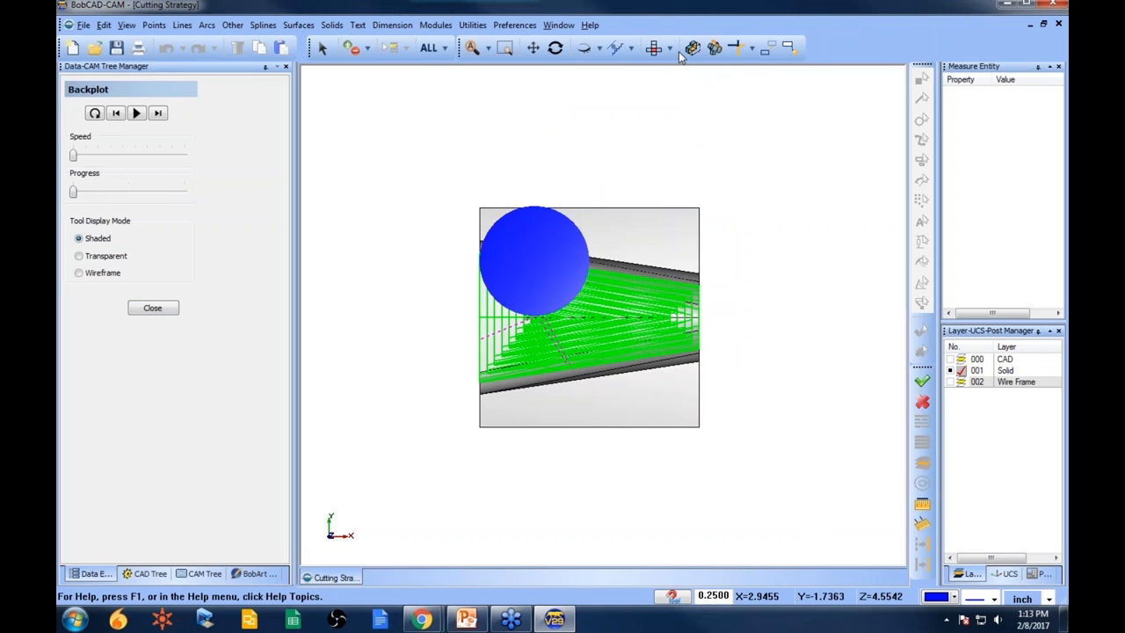
{"action": "left_click", "coordinate": [670, 48]}
{"action": "left_click", "coordinate": [684, 88]}
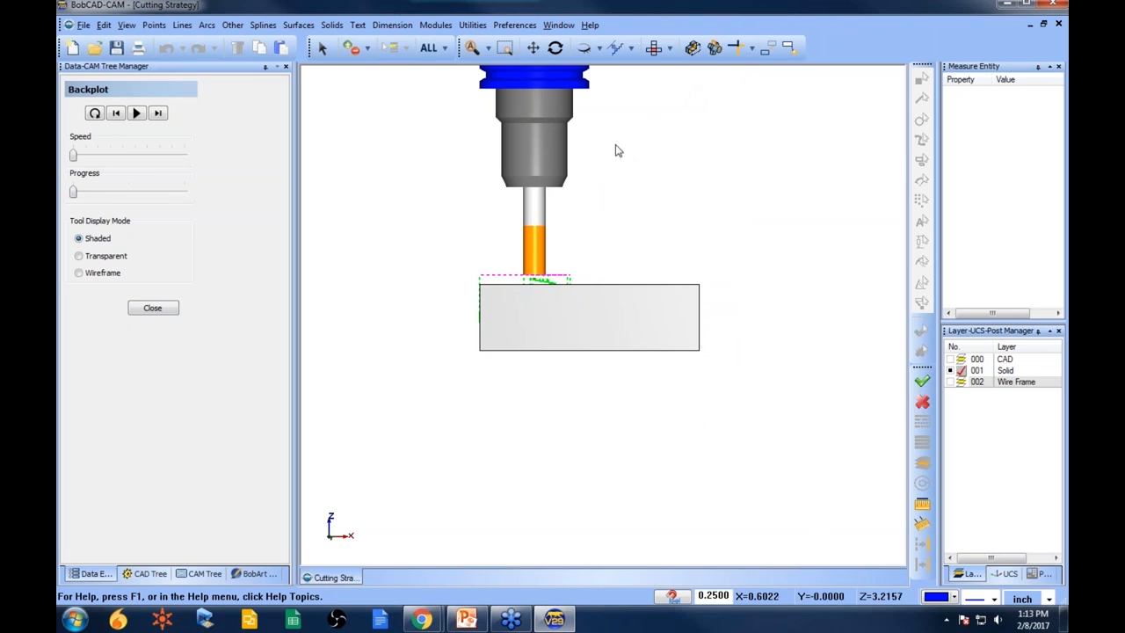
{"action": "mouse_move", "coordinate": [80, 195]}
{"action": "left_mouse_down"}
{"action": "mouse_move", "coordinate": [204, 195]}
{"action": "mouse_move", "coordinate": [74, 195]}
{"action": "left_mouse_up"}
{"action": "middle_click_drag", "start_coordinate": [466, 328], "coordinate": [517, 316]}
{"action": "scroll", "coordinate": [532, 304], "scroll_direction": "up", "scroll_amount": 3}
{"action": "scroll", "coordinate": [516, 317], "scroll_direction": "up", "scroll_amount": 3}
{"action": "scroll", "coordinate": [516, 318], "scroll_direction": "down", "scroll_amount": 3}
{"action": "left_click_drag", "start_coordinate": [75, 194], "coordinate": [135, 193]}
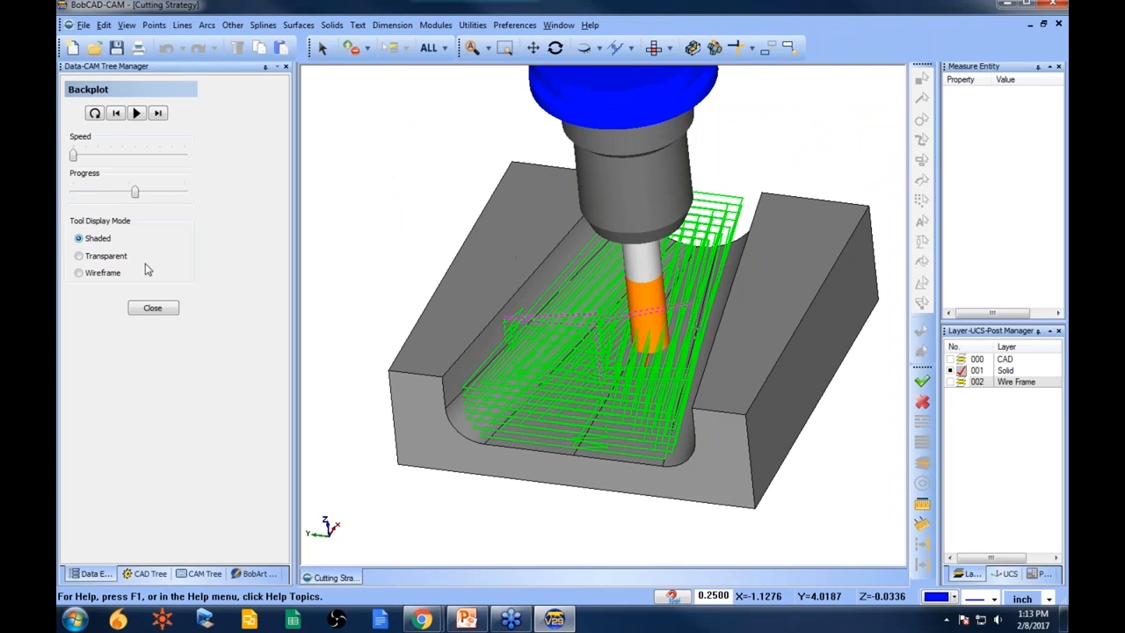
{"action": "left_click", "coordinate": [163, 308]}
- Inspect the computed Z Level Rough toolpath on the part from different angles
{"action": "middle_click_drag", "start_coordinate": [605, 274], "coordinate": [617, 287]}
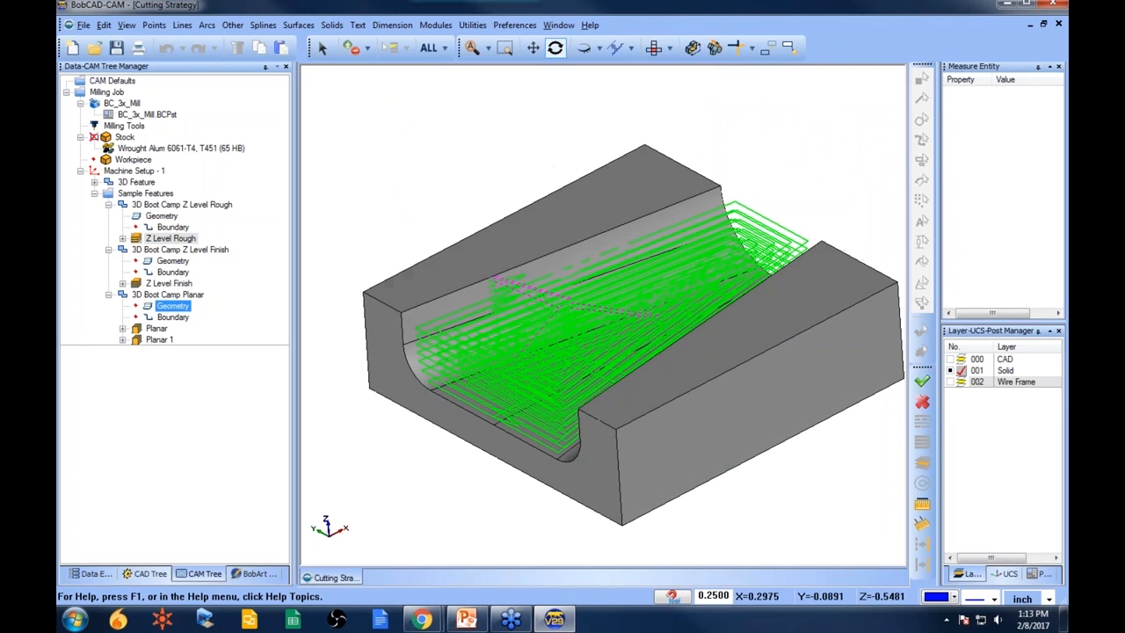
{"action": "scroll", "coordinate": [618, 288], "scroll_direction": "down", "scroll_amount": 1}
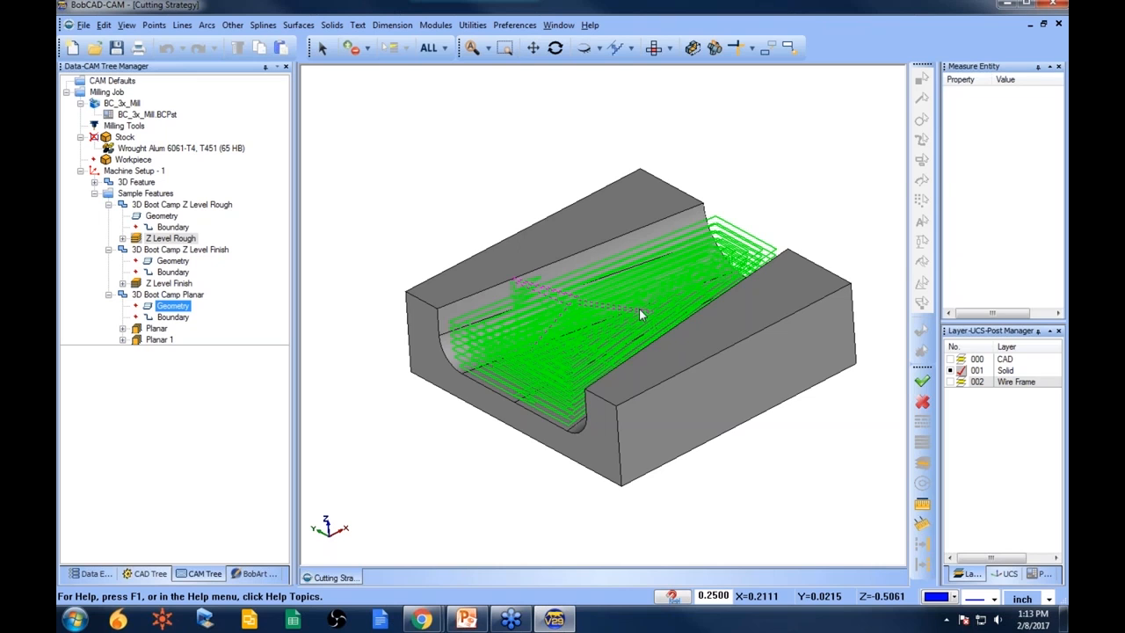
{"action": "middle_click_drag", "start_coordinate": [642, 296], "coordinate": [655, 307]}
{"action": "mouse_move", "coordinate": [626, 385]}
{"action": "middle_mouse_down"}
{"action": "mouse_move", "coordinate": [668, 377]}
{"action": "mouse_move", "coordinate": [631, 375]}
{"action": "middle_mouse_up"}
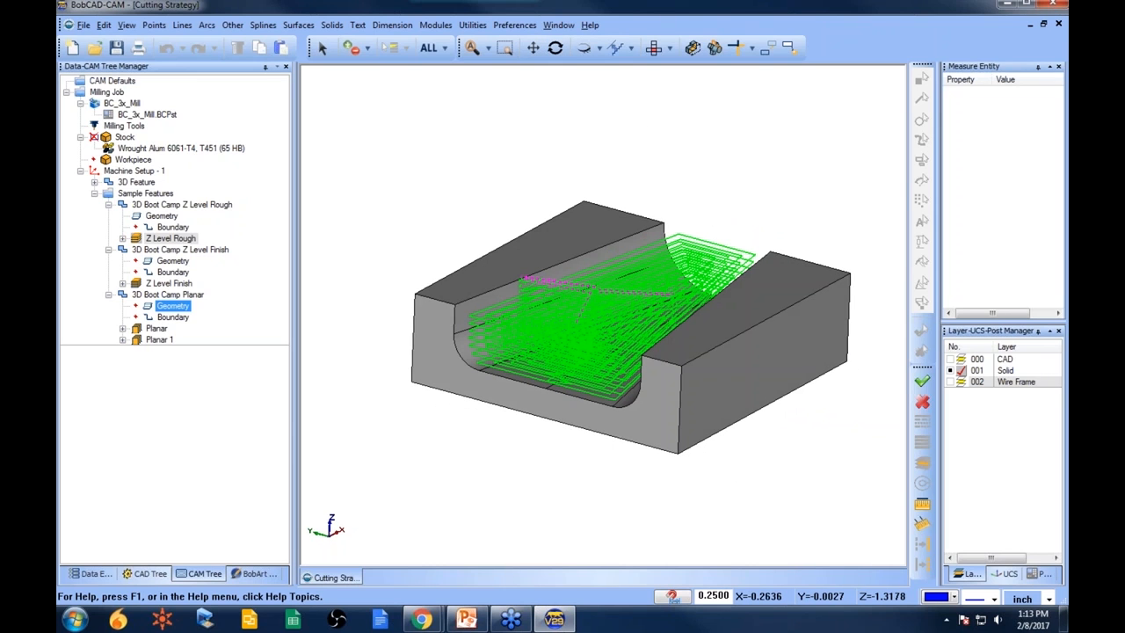
{"action": "left_click", "coordinate": [181, 250]}
{"action": "left_click", "coordinate": [180, 240]}
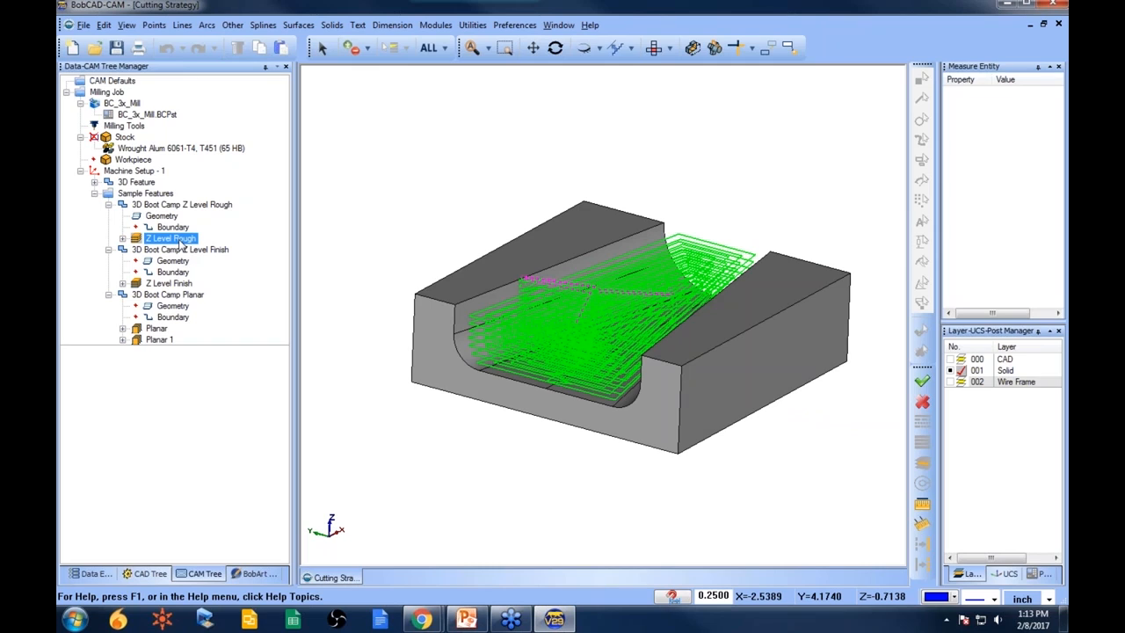
- Blank the Z Level Rough toolpath so it is hidden on the part
{"action": "right_click", "coordinate": [181, 245]}
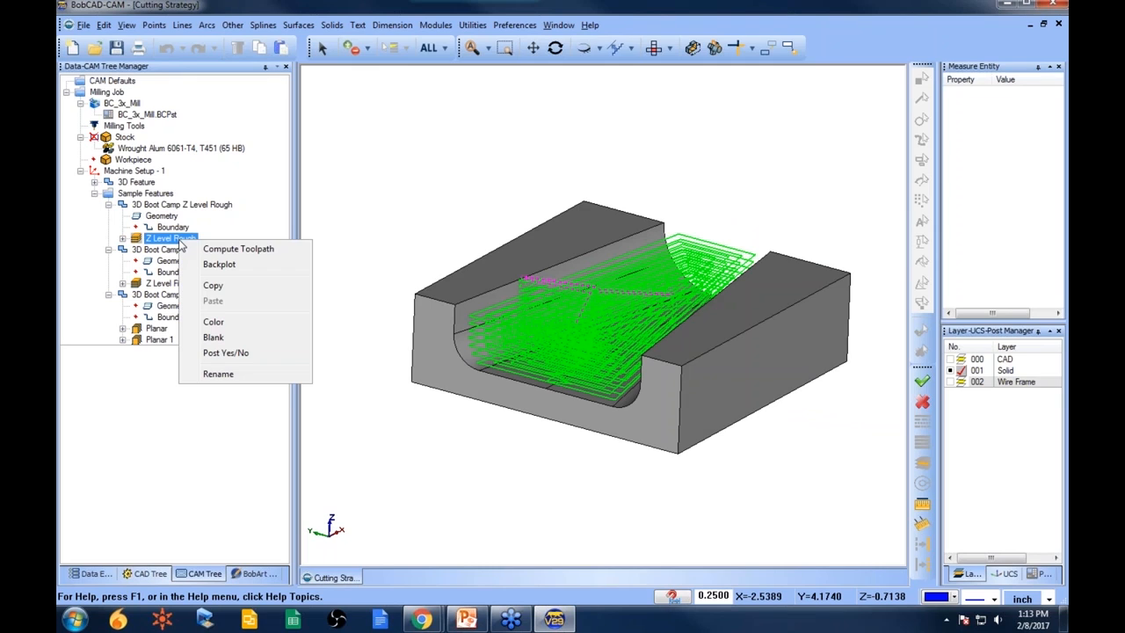
{"action": "left_click", "coordinate": [214, 338]}
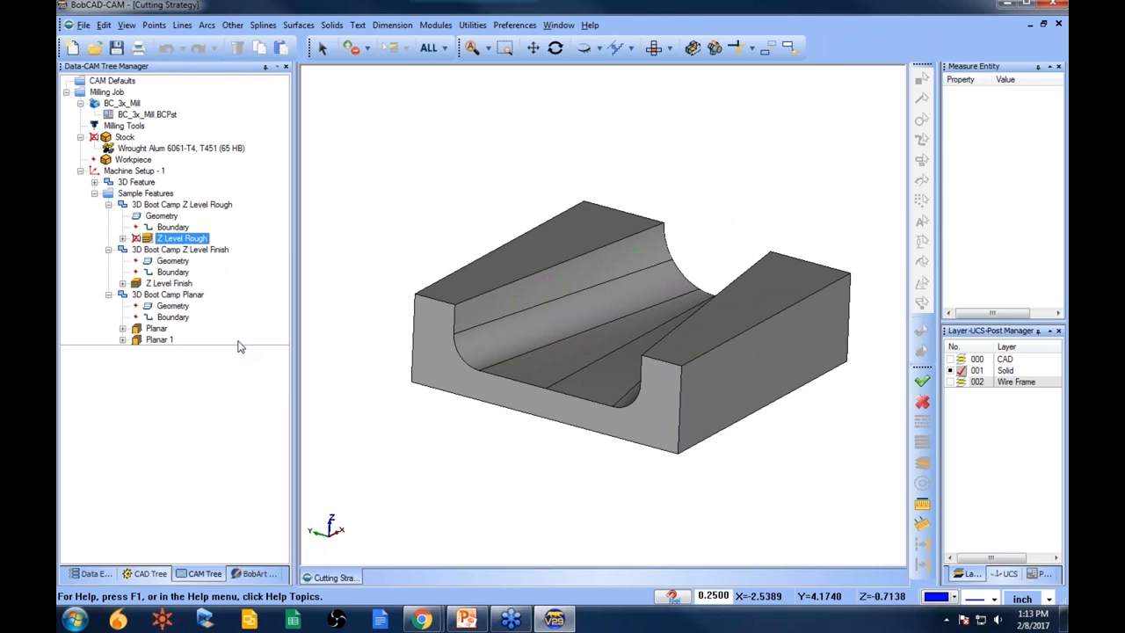
{"action": "left_click", "coordinate": [182, 240]}
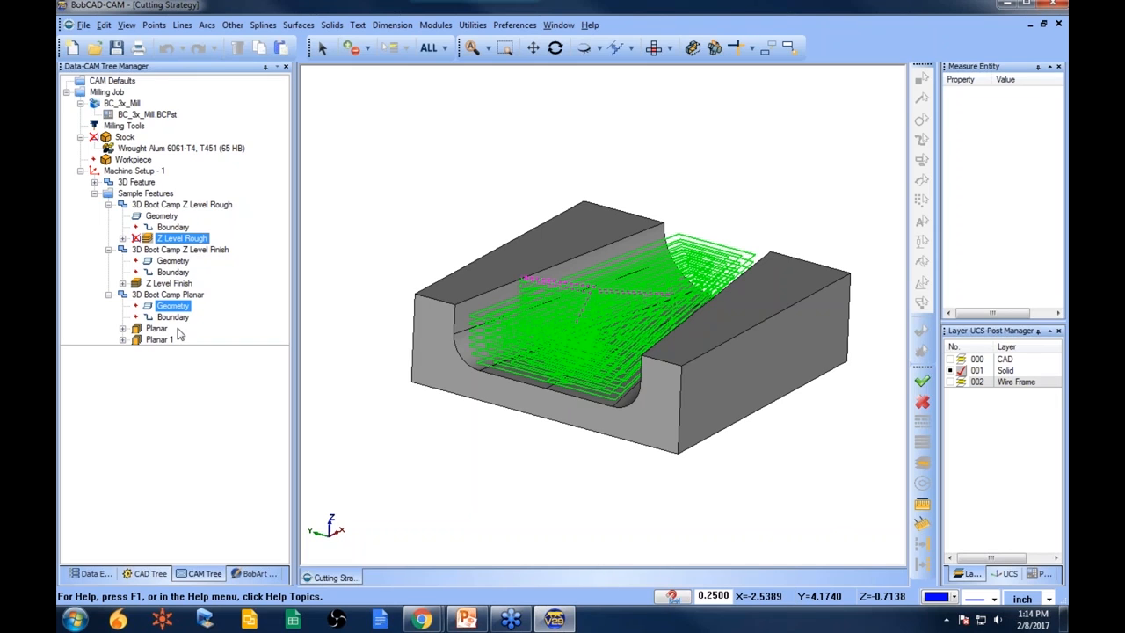
- Reselect the whole solid as the geometry of the 3D Boot Camp Z Level Finish feature
{"action": "left_click", "coordinate": [174, 262]}
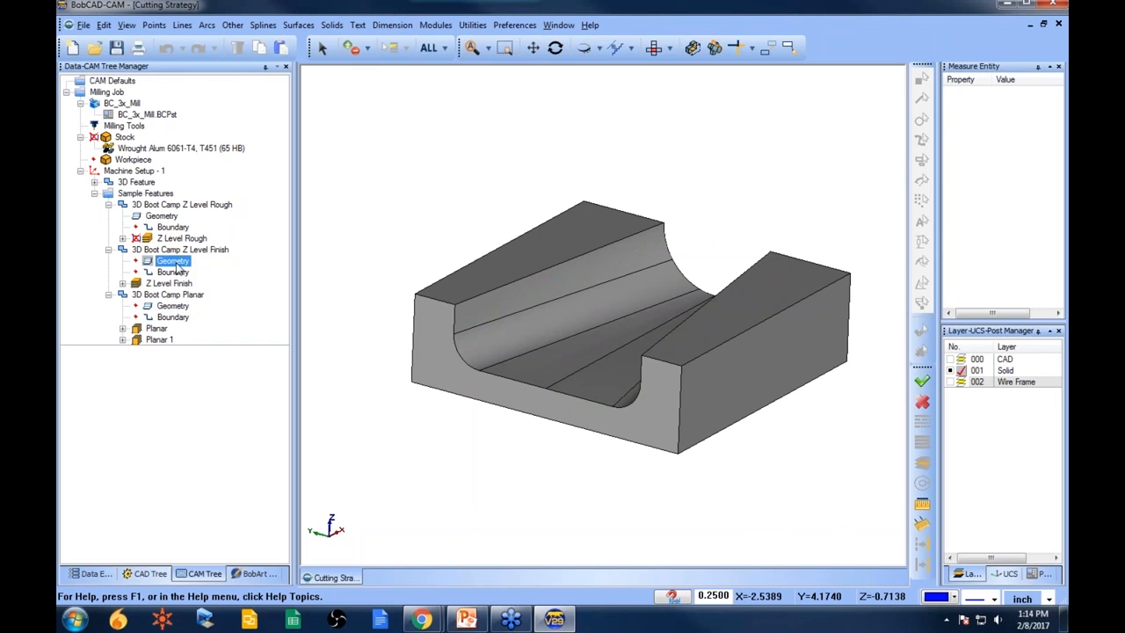
{"action": "right_click", "coordinate": [176, 264]}
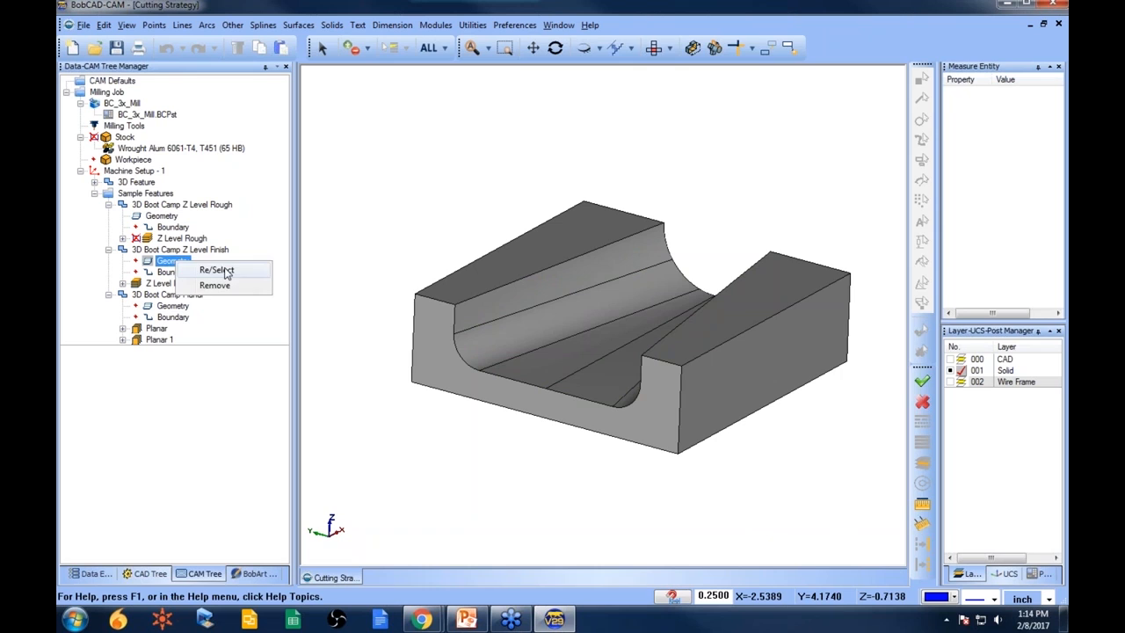
{"action": "left_click", "coordinate": [220, 271]}
{"action": "left_click", "coordinate": [428, 49]}
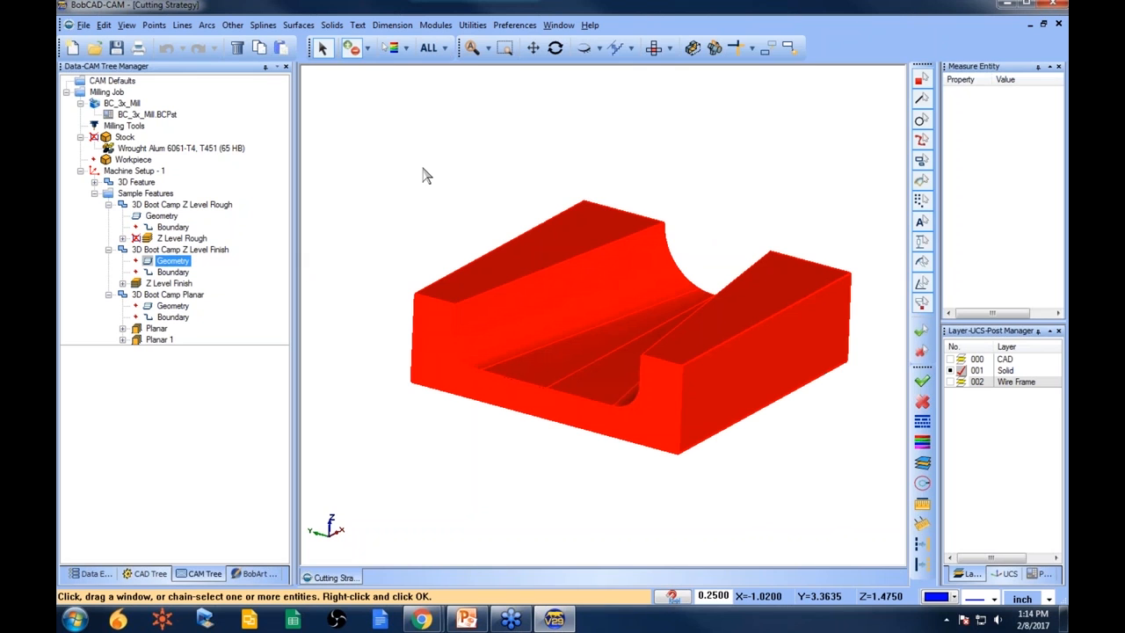
{"action": "right_click", "coordinate": [423, 176]}
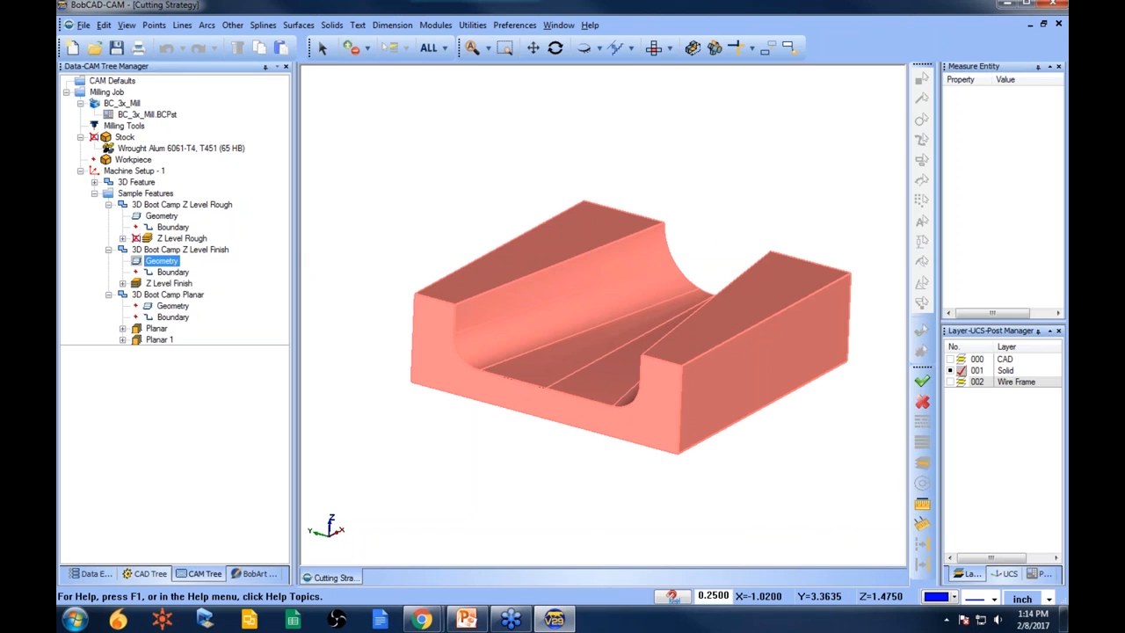
- Compute the toolpath for the 3D Boot Camp Z Level Finish operation
{"action": "right_click", "coordinate": [176, 285]}
{"action": "left_click", "coordinate": [234, 291]}
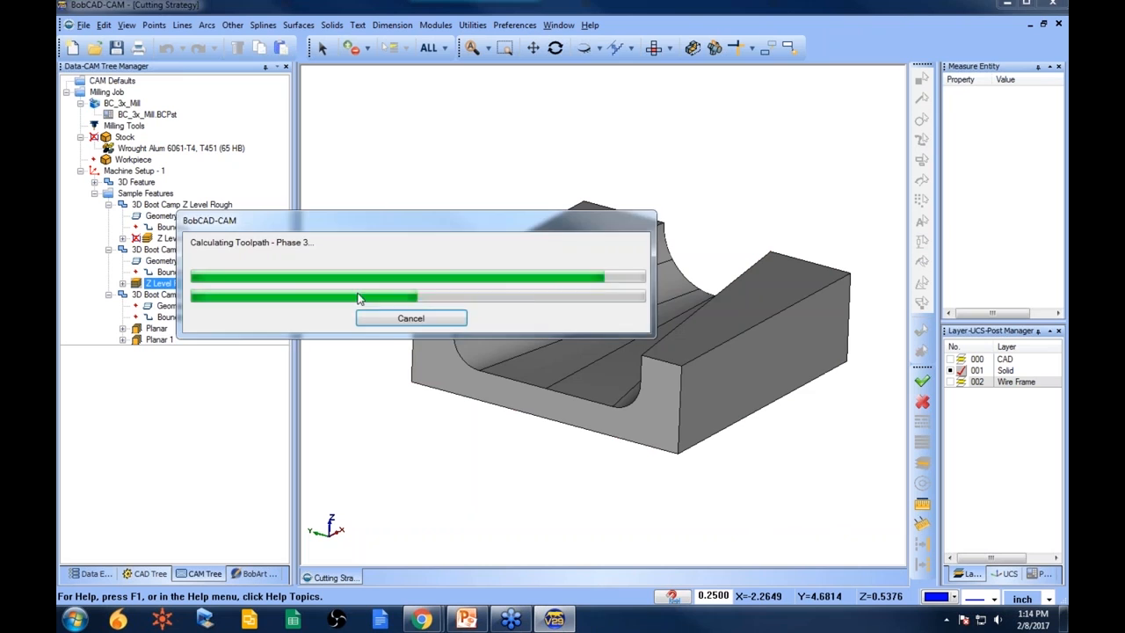
{"action": "middle_click_drag", "start_coordinate": [421, 332], "coordinate": [591, 402]}
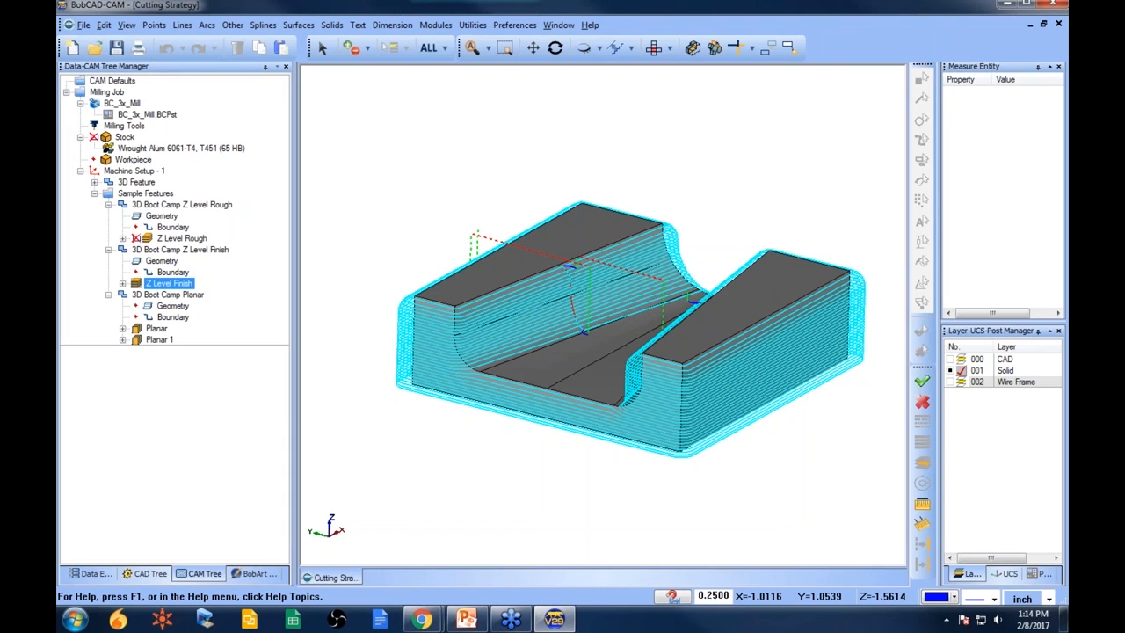
- Zoom in on the Z Level Finish toolpath, then blank it
{"action": "scroll", "coordinate": [554, 290], "scroll_direction": "up", "scroll_amount": 5}
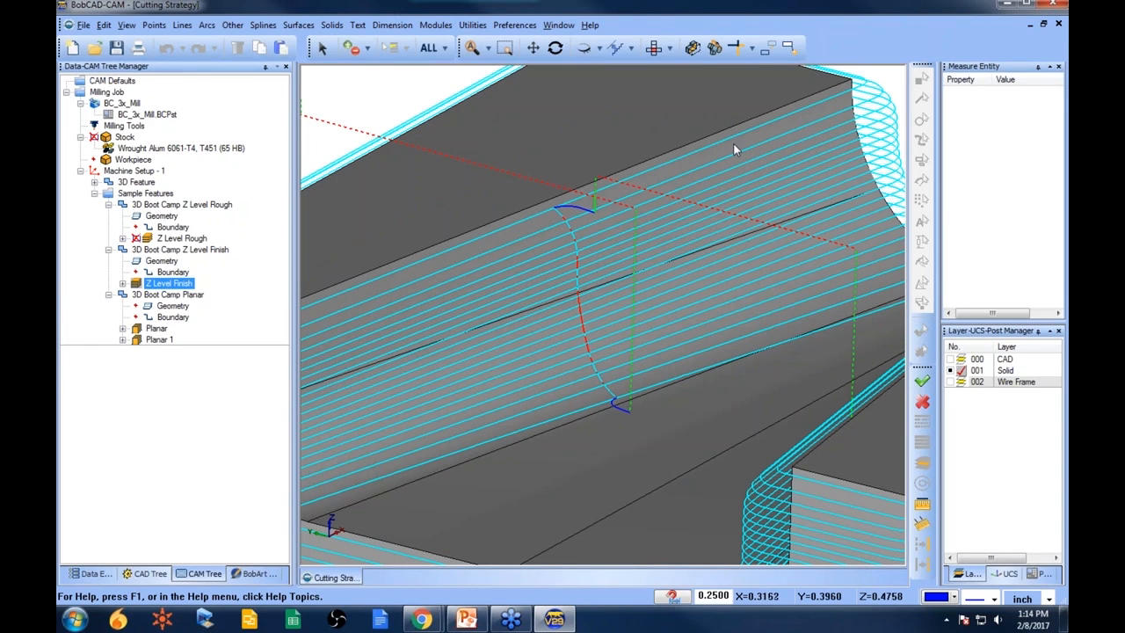
{"action": "scroll", "coordinate": [682, 323], "scroll_direction": "down", "scroll_amount": 5}
{"action": "middle_click_drag", "start_coordinate": [684, 323], "coordinate": [698, 355]}
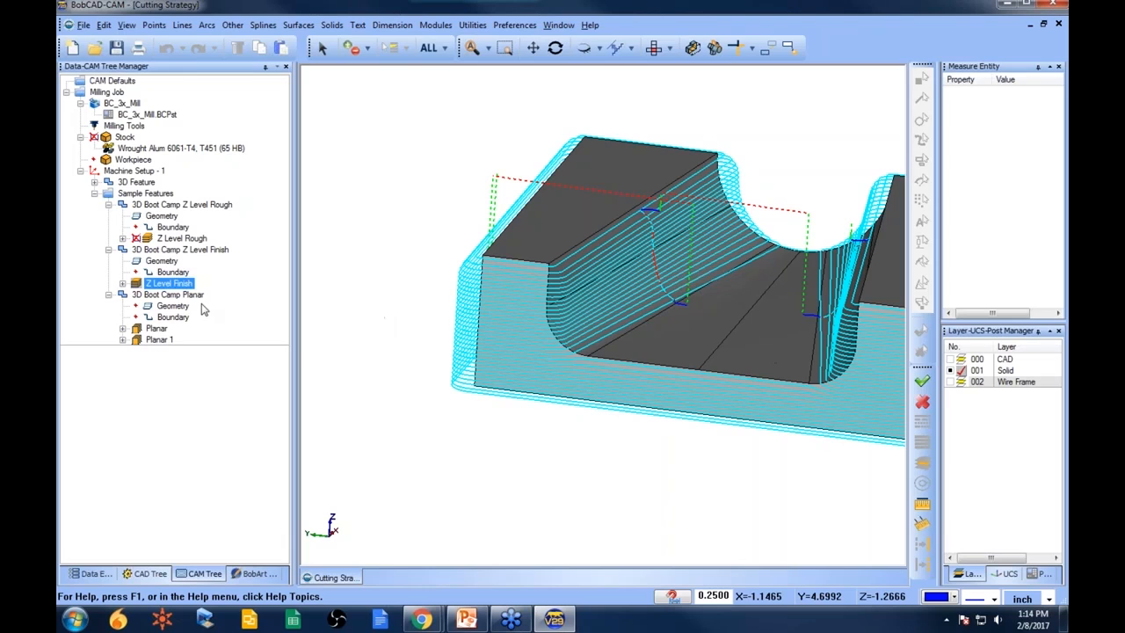
{"action": "right_click", "coordinate": [170, 283]}
{"action": "left_click", "coordinate": [209, 379]}
- Reselect the whole solid as the geometry of the 3D Boot Camp Planar feature
{"action": "right_click", "coordinate": [173, 305]}
{"action": "left_click", "coordinate": [206, 311]}
{"action": "left_click", "coordinate": [430, 50]}
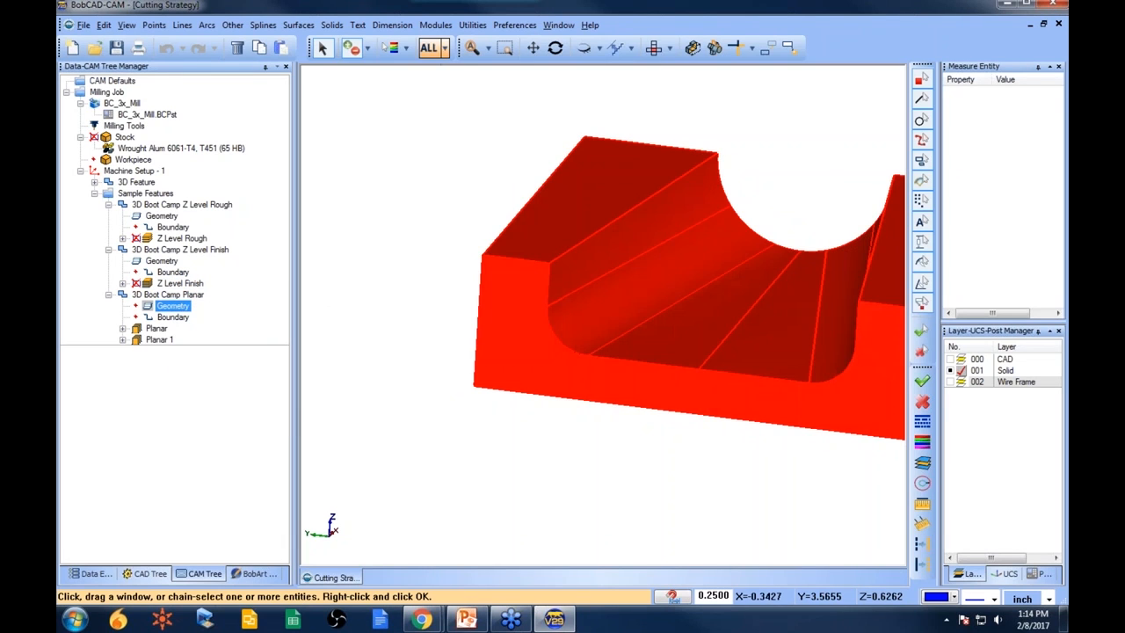
{"action": "key", "text": "space"}
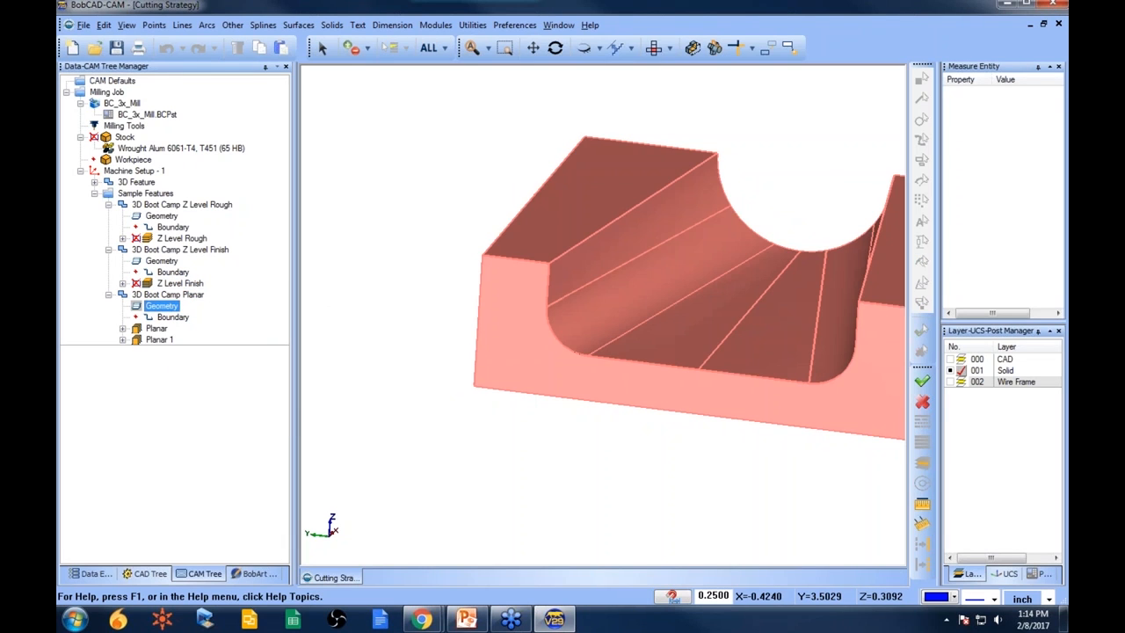
- Compute the Planar toolpath and inspect it on the part from several angles
{"action": "right_click", "coordinate": [156, 328]}
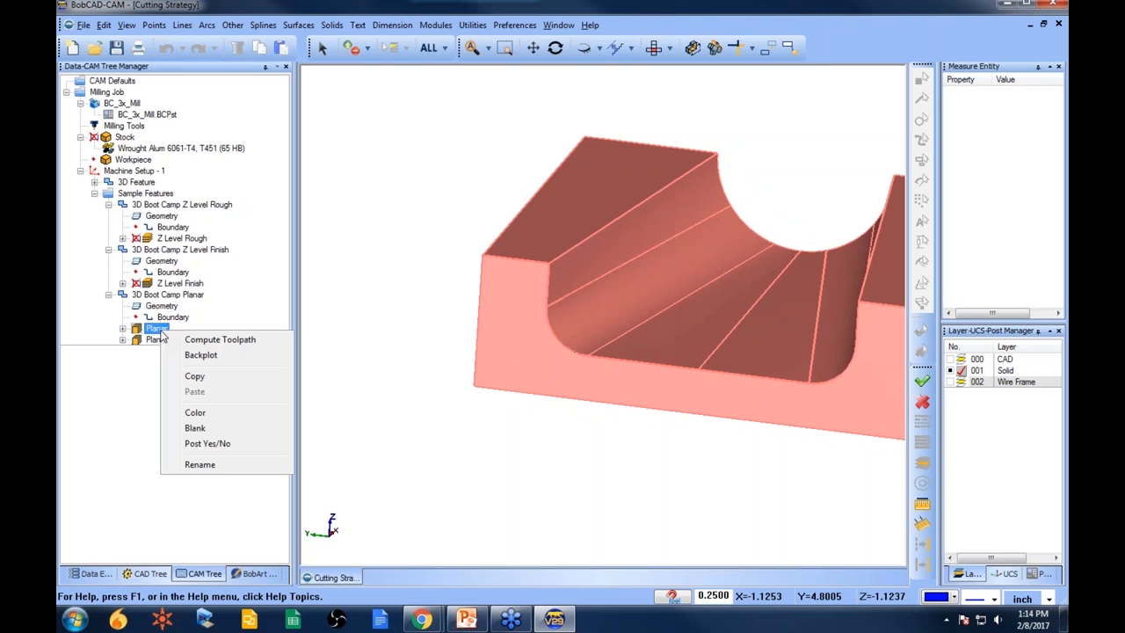
{"action": "left_click", "coordinate": [220, 340]}
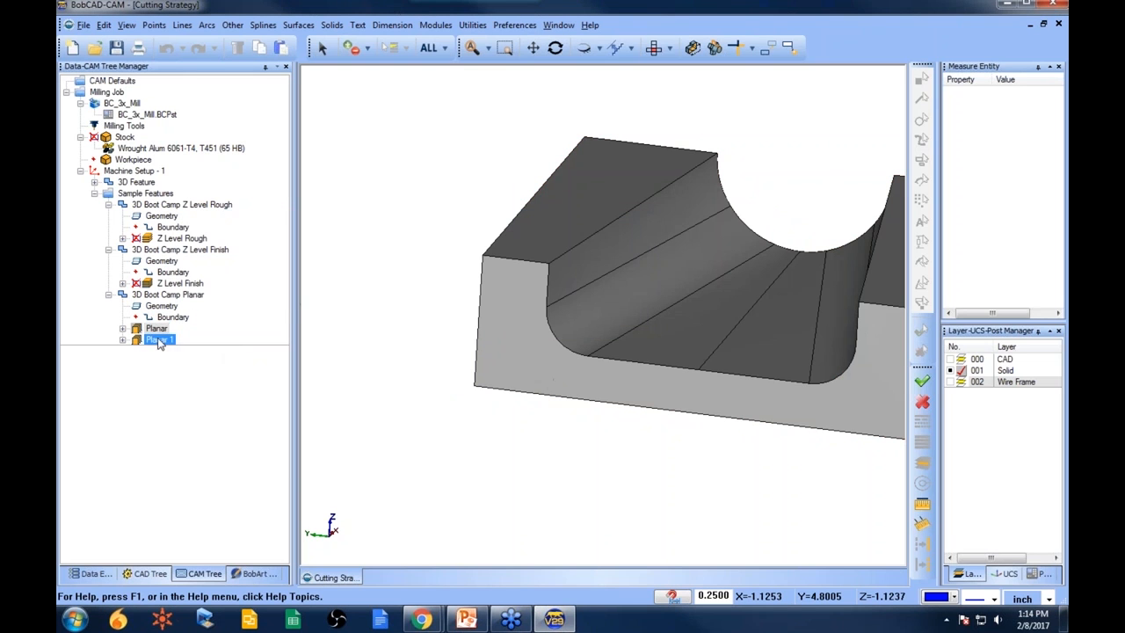
{"action": "middle_click_drag", "start_coordinate": [424, 330], "coordinate": [460, 188]}
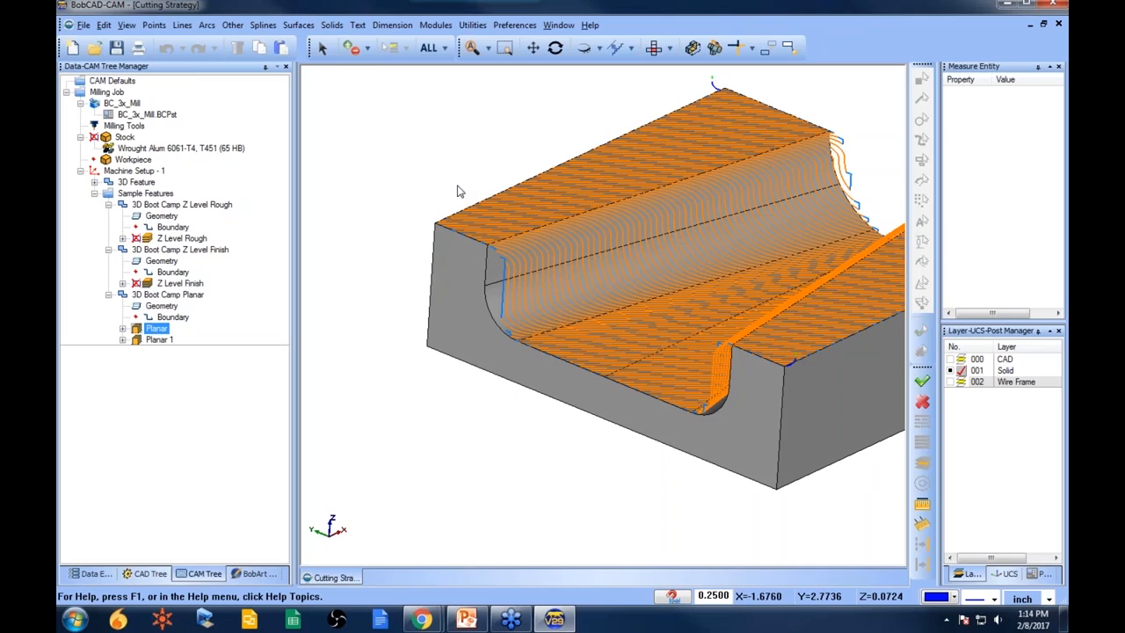
{"action": "middle_click_drag", "start_coordinate": [495, 231], "coordinate": [628, 422]}
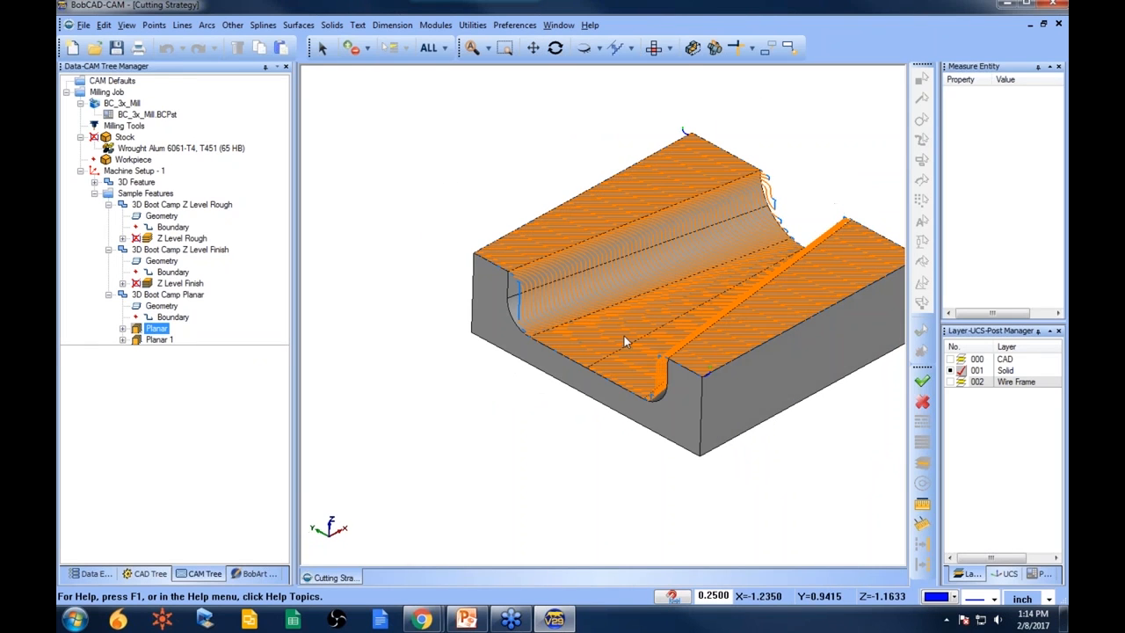
{"action": "mouse_move", "coordinate": [614, 352]}
{"action": "middle_mouse_down"}
{"action": "mouse_move", "coordinate": [643, 329]}
{"action": "mouse_move", "coordinate": [610, 331]}
{"action": "mouse_move", "coordinate": [609, 343]}
{"action": "middle_mouse_up"}
{"action": "scroll", "coordinate": [615, 323], "scroll_direction": "up", "scroll_amount": 3}
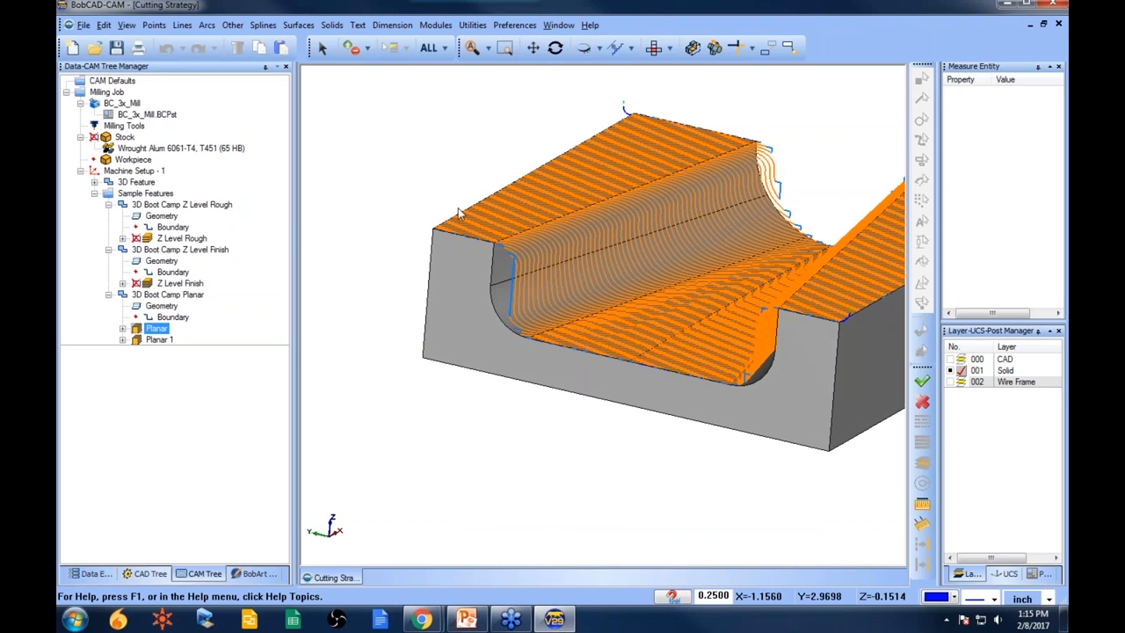
{"action": "mouse_move", "coordinate": [627, 240]}
{"action": "middle_mouse_down"}
{"action": "mouse_move", "coordinate": [630, 284]}
{"action": "mouse_move", "coordinate": [633, 246]}
{"action": "middle_mouse_up"}
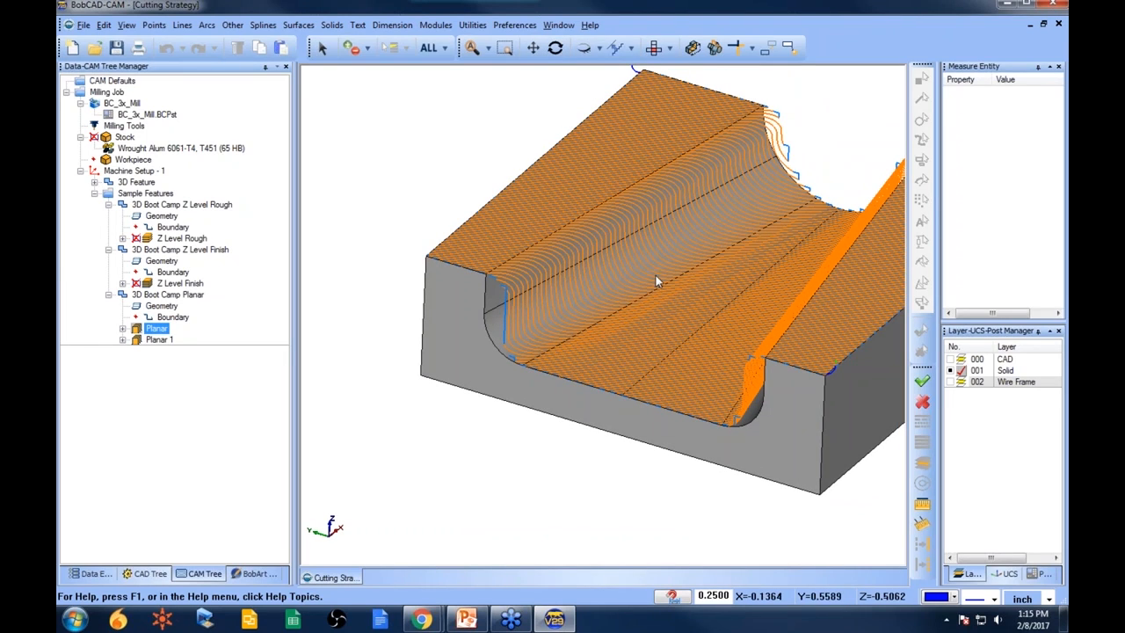
{"action": "scroll", "coordinate": [583, 324], "scroll_direction": "down", "scroll_amount": 3}
{"action": "mouse_move", "coordinate": [668, 381]}
{"action": "middle_mouse_down"}
{"action": "mouse_move", "coordinate": [654, 388]}
{"action": "mouse_move", "coordinate": [666, 392]}
{"action": "mouse_move", "coordinate": [658, 381]}
{"action": "middle_mouse_up"}
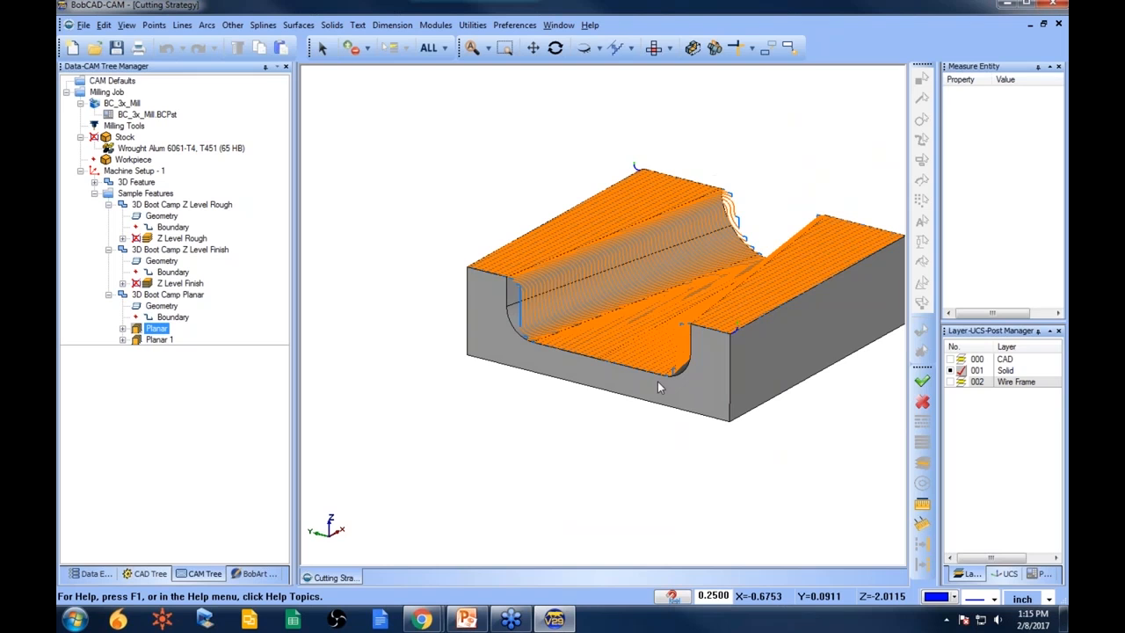
- Compute the toolpath for the Planar 1 operation
{"action": "left_click", "coordinate": [160, 340]}
{"action": "right_click", "coordinate": [160, 340]}
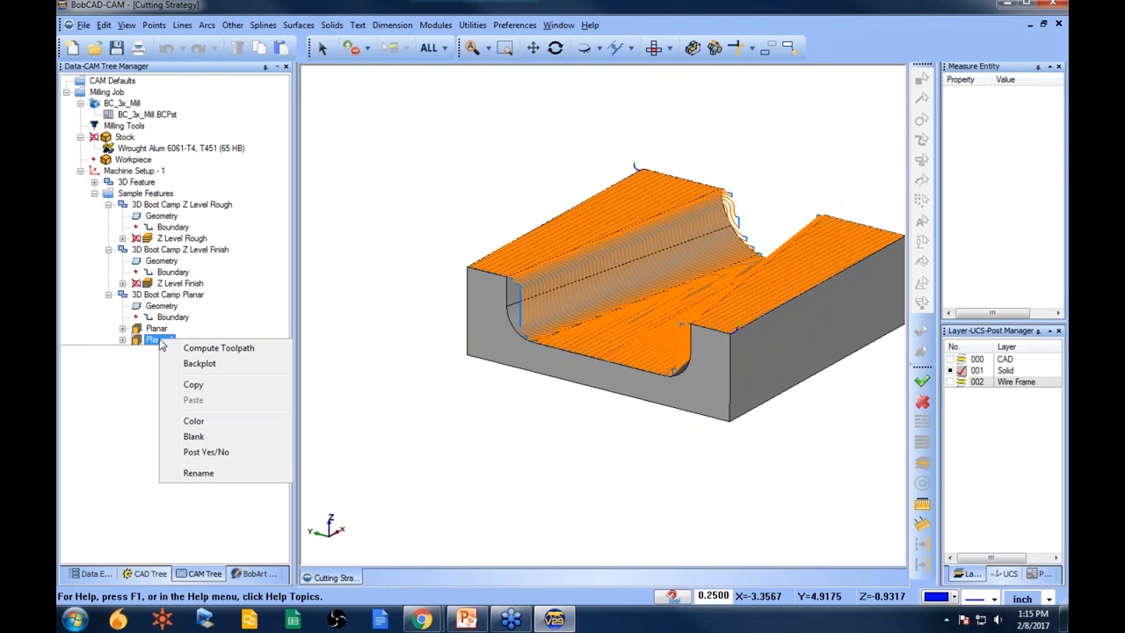
{"action": "left_click", "coordinate": [227, 349]}
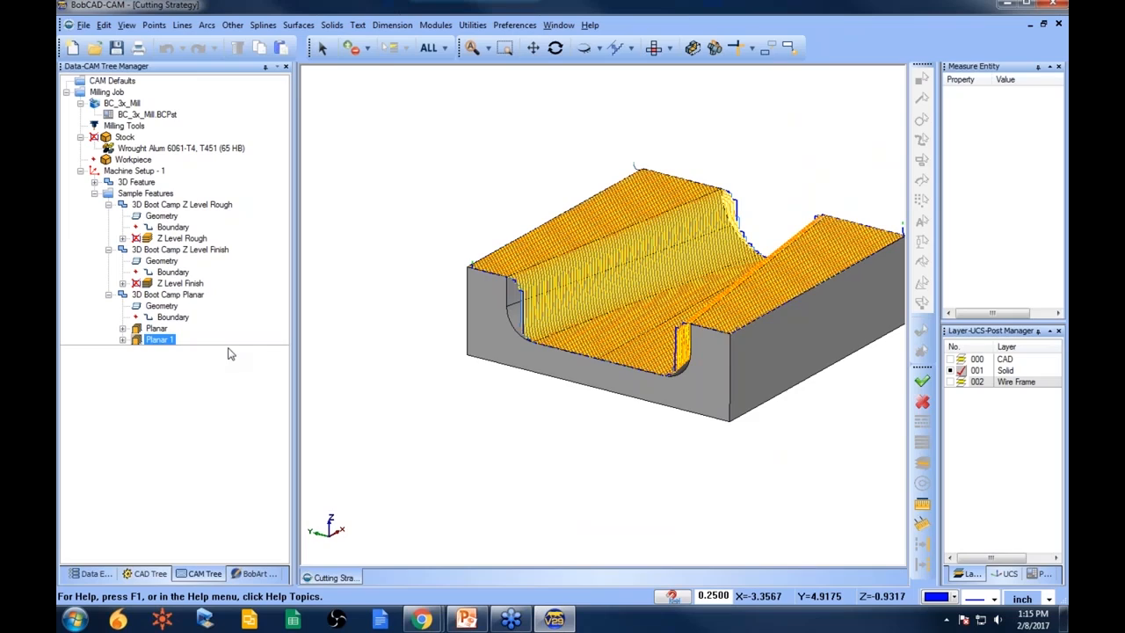
- Zoom in on the Planar 1 toolpath, then blank it
{"action": "scroll", "coordinate": [562, 295], "scroll_direction": "up", "scroll_amount": 6}
{"action": "middle_click_drag", "start_coordinate": [562, 295], "coordinate": [570, 356]}
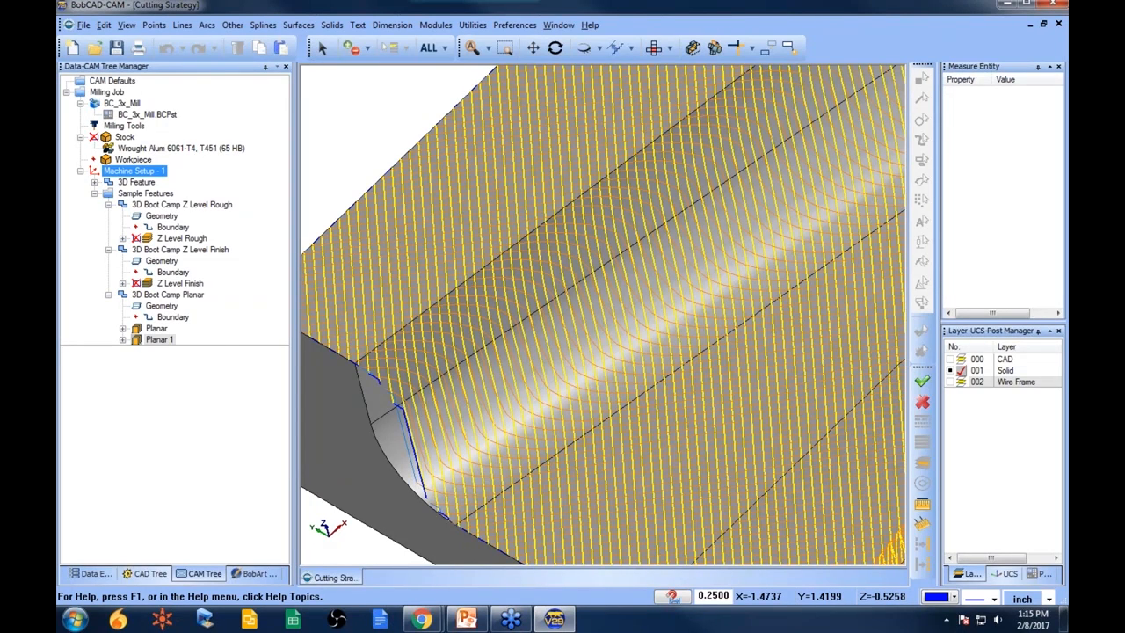
{"action": "scroll", "coordinate": [528, 311], "scroll_direction": "down", "scroll_amount": 10}
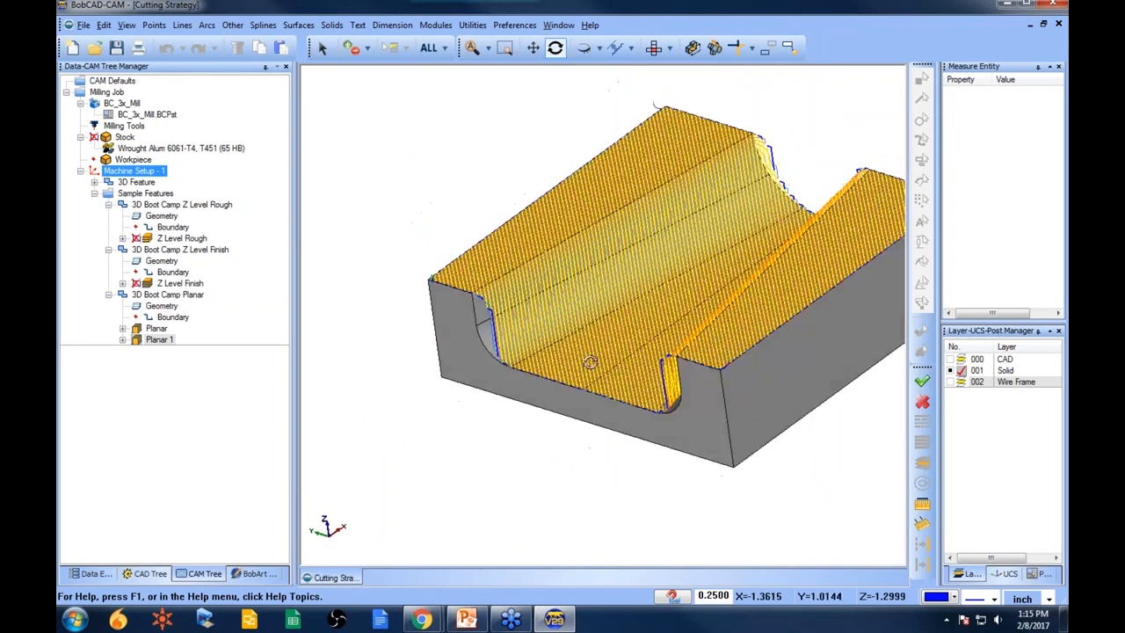
{"action": "left_click", "coordinate": [160, 339]}
{"action": "right_click", "coordinate": [166, 339]}
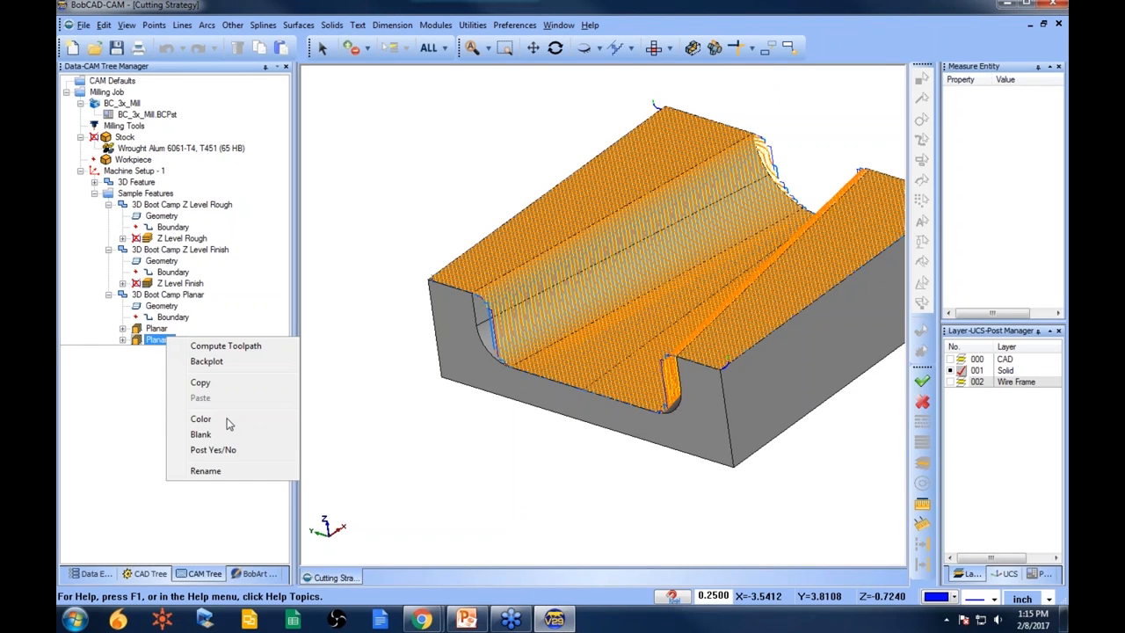
{"action": "left_click", "coordinate": [201, 435]}
- Preview the Planar and Z Level toolpaths, then blank the Planar toolpath
{"action": "left_click", "coordinate": [156, 328]}
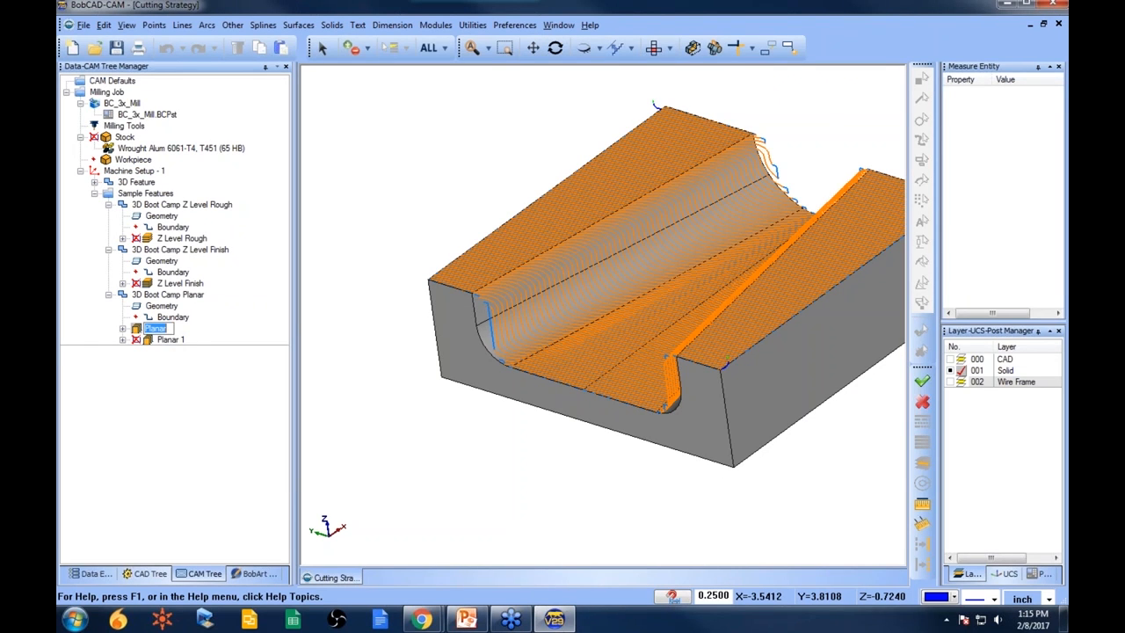
{"action": "left_click", "coordinate": [177, 283]}
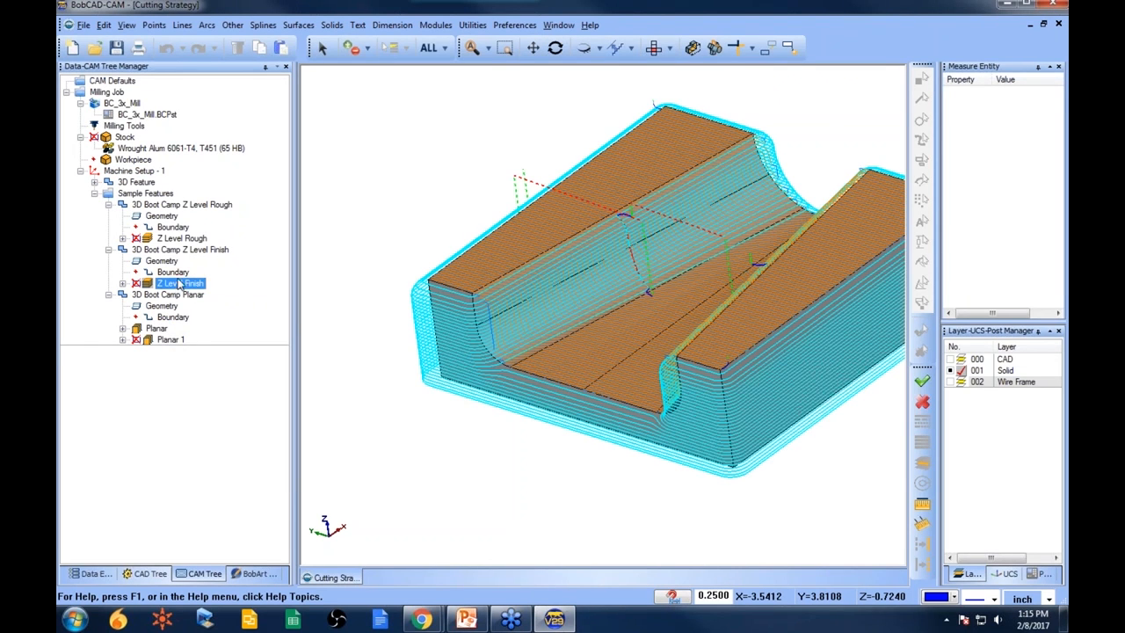
{"action": "left_click", "coordinate": [181, 239]}
{"action": "scroll", "coordinate": [651, 365], "scroll_direction": "down", "scroll_amount": 2}
{"action": "mouse_move", "coordinate": [652, 365]}
{"action": "middle_mouse_down"}
{"action": "mouse_move", "coordinate": [631, 370]}
{"action": "mouse_move", "coordinate": [640, 369]}
{"action": "middle_mouse_up"}
{"action": "right_click", "coordinate": [162, 330]}
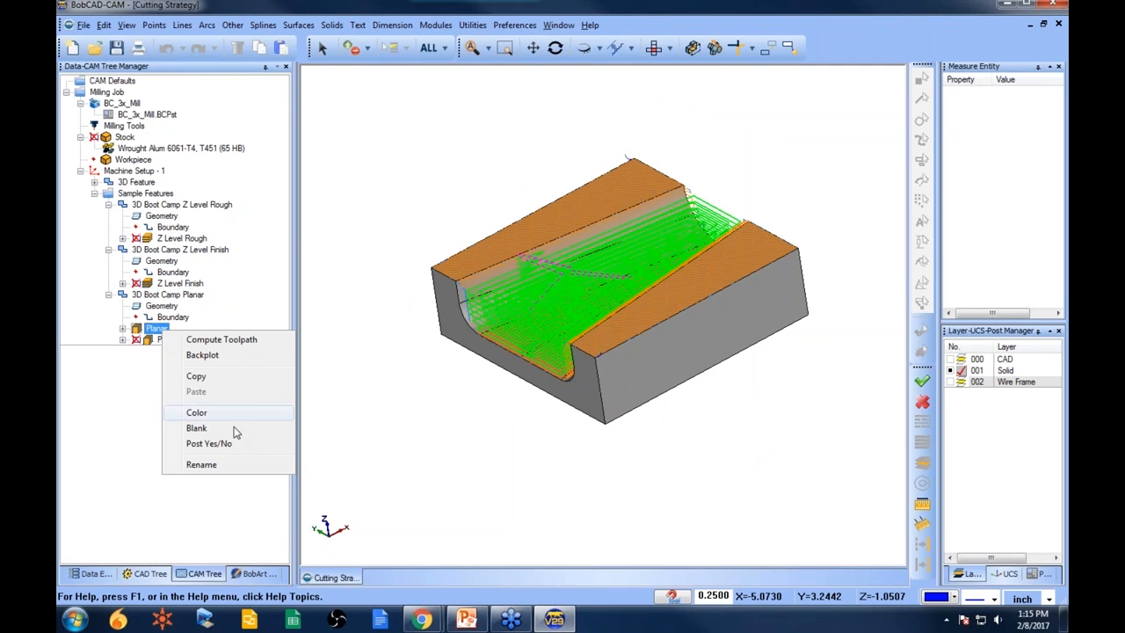
{"action": "left_click", "coordinate": [231, 430]}
- Compare the Z Level toolpaths, then open the 3D Boot Camp Z Level Rough feature in the Mill 3 Axis Wizard
{"action": "left_click", "coordinate": [180, 283]}
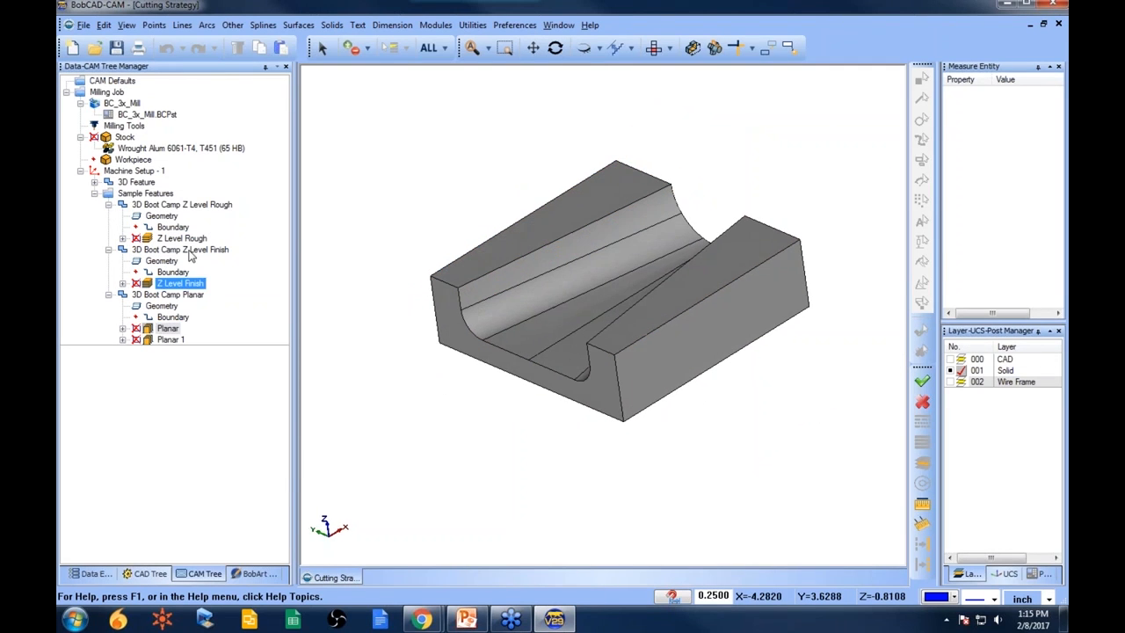
{"action": "left_click", "coordinate": [180, 238]}
{"action": "left_click", "coordinate": [180, 250]}
{"action": "scroll", "coordinate": [605, 311], "scroll_direction": "up", "scroll_amount": 1}
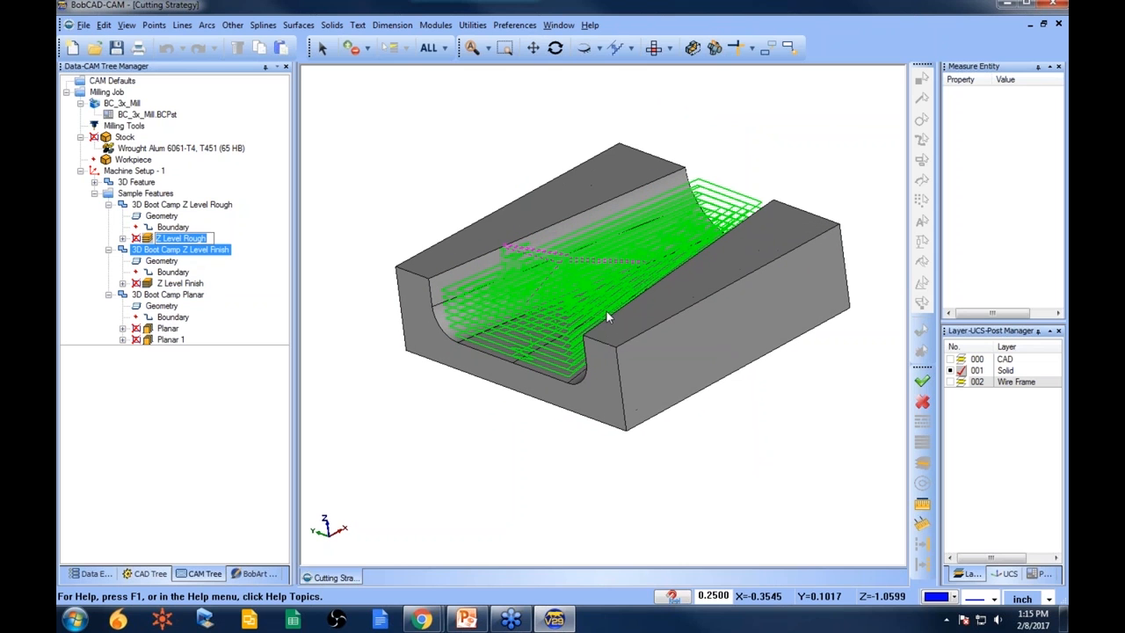
{"action": "middle_click_drag", "start_coordinate": [606, 316], "coordinate": [670, 301]}
{"action": "left_click", "coordinate": [181, 204]}
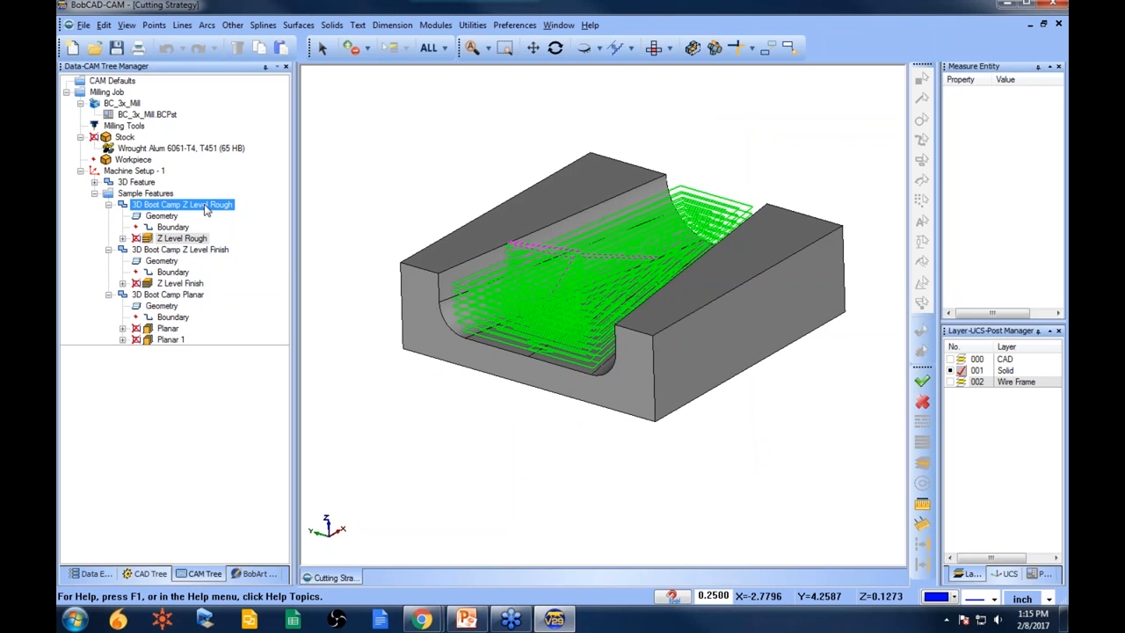
{"action": "right_click", "coordinate": [201, 204]}
{"action": "left_click", "coordinate": [258, 169]}
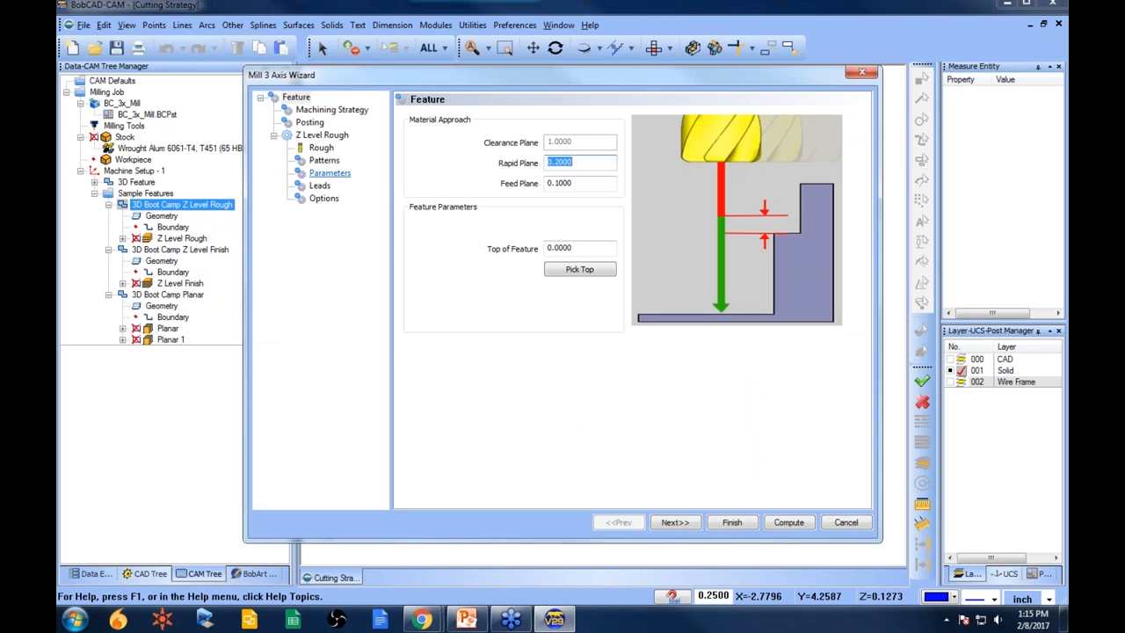
- Set the Z Level Rough cut pattern to Pocket Out
{"action": "left_click", "coordinate": [324, 160]}
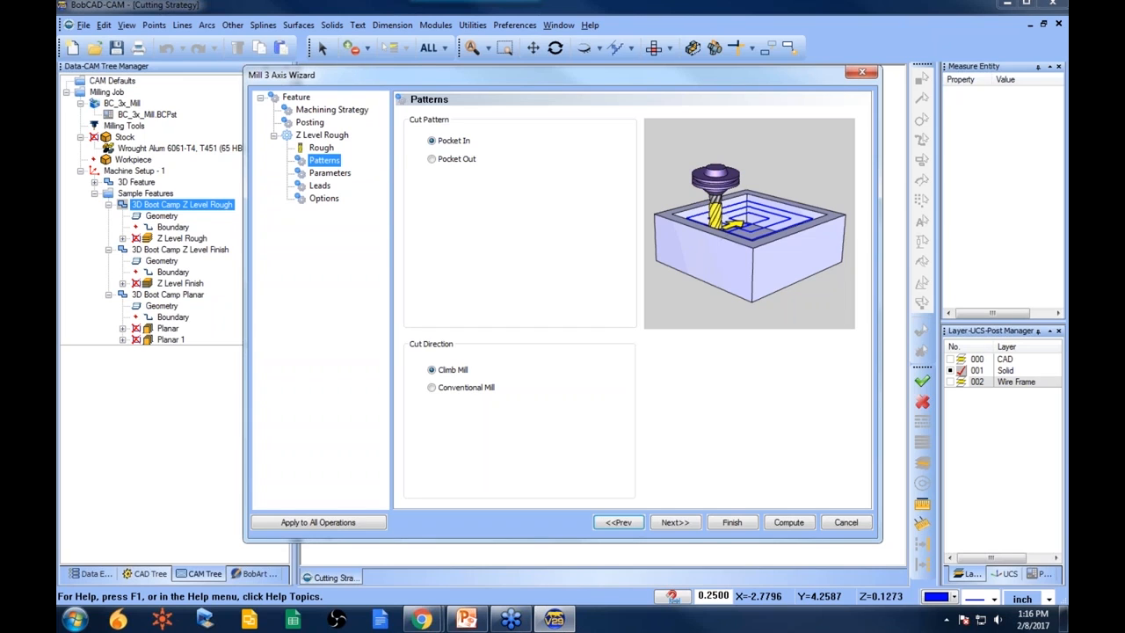
{"action": "left_click", "coordinate": [433, 160]}
{"action": "left_click", "coordinate": [432, 141]}
{"action": "left_click", "coordinate": [432, 159]}
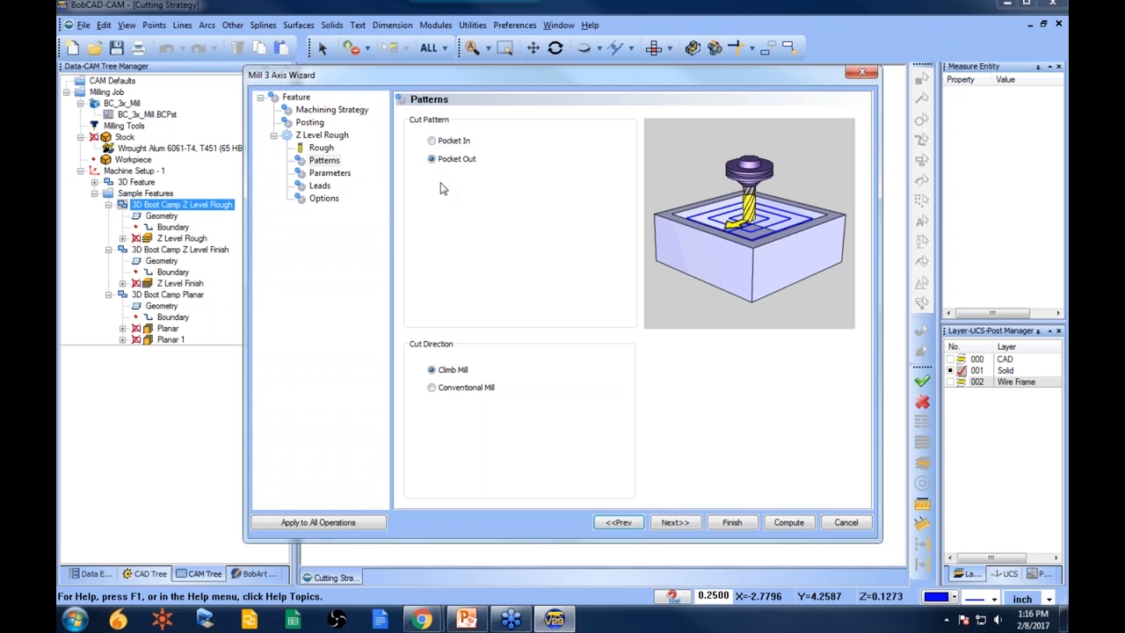
- Review the Z Level Rough Parameters, Leads and Options pages in the Mill 3 Axis Wizard
{"action": "left_click", "coordinate": [331, 172]}
{"action": "left_click", "coordinate": [581, 138]}
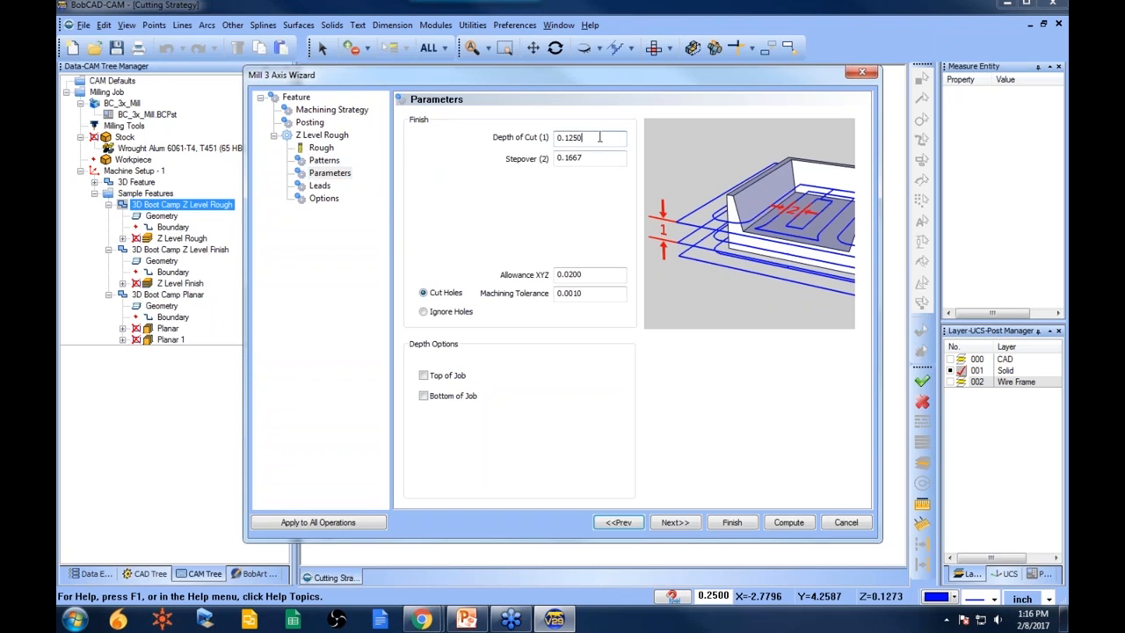
{"action": "left_click", "coordinate": [596, 158]}
{"action": "left_click", "coordinate": [601, 274]}
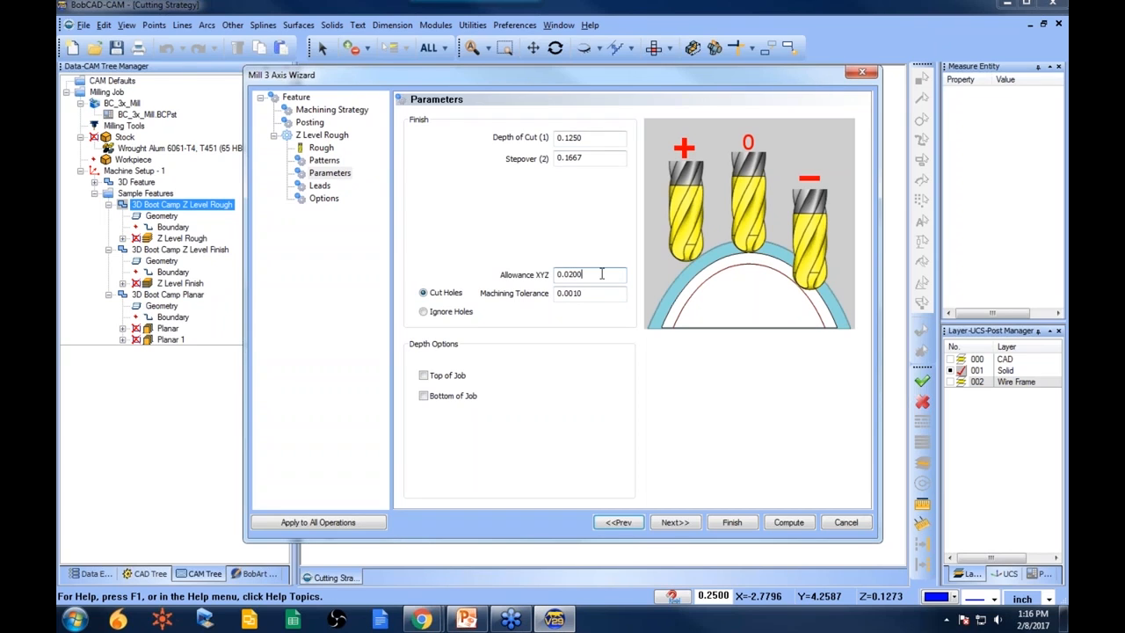
{"action": "left_click", "coordinate": [593, 293]}
{"action": "left_click", "coordinate": [325, 160]}
{"action": "left_click", "coordinate": [340, 175]}
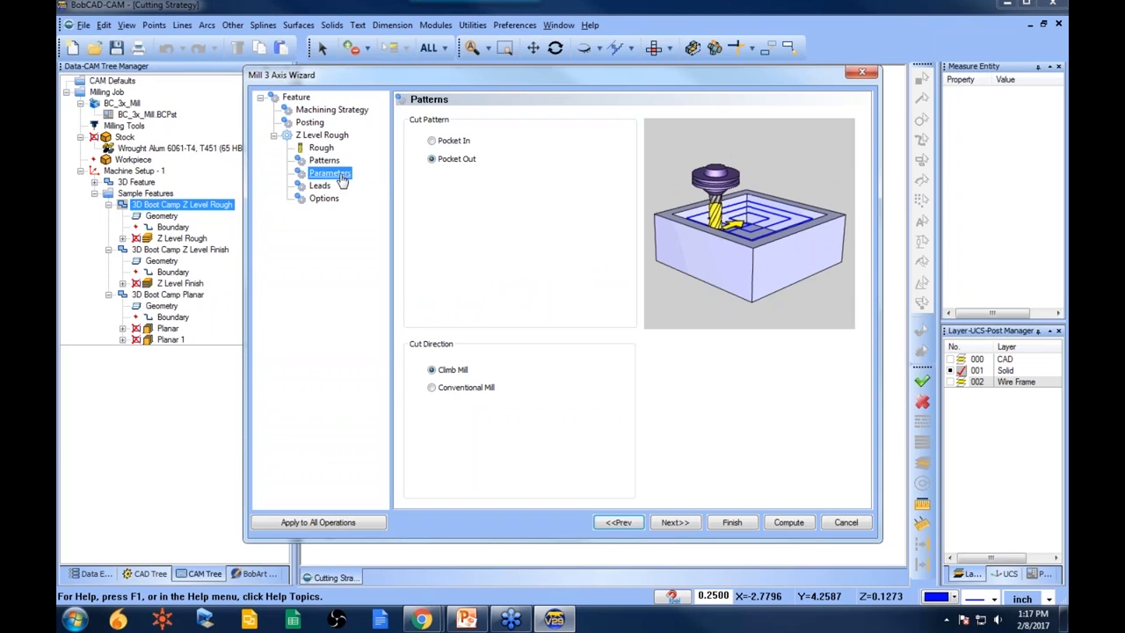
{"action": "left_click", "coordinate": [323, 187]}
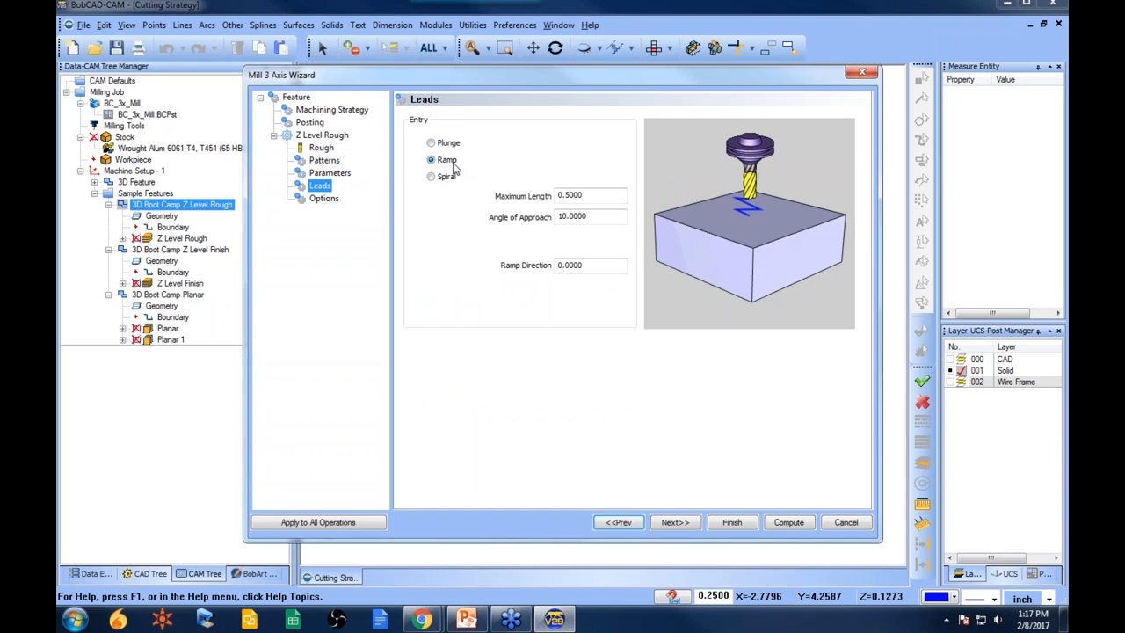
{"action": "left_click", "coordinate": [323, 198]}
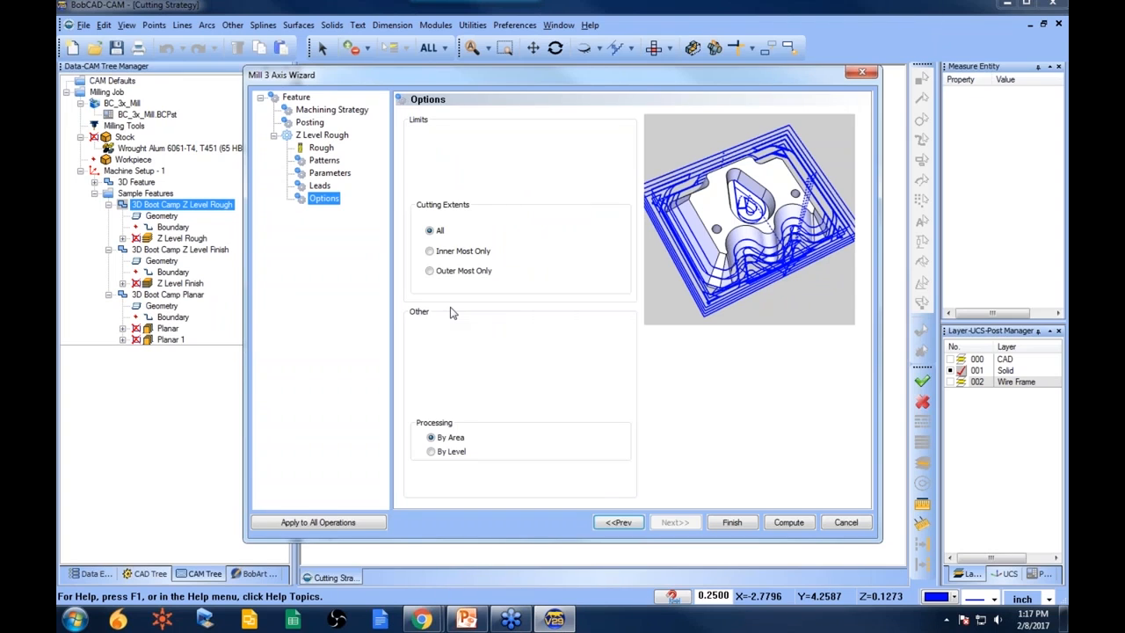
{"action": "left_click", "coordinate": [326, 162]}
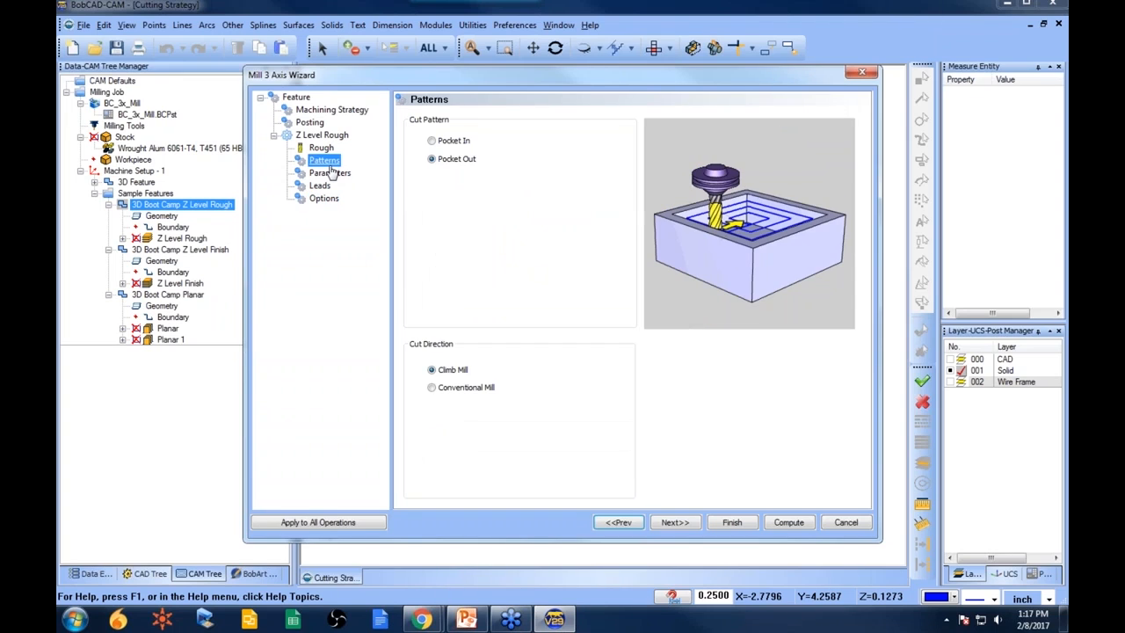
- Set the Z Level Rough depth of cut to .25 and compute the toolpath
{"action": "left_click", "coordinate": [330, 173]}
{"action": "left_click", "coordinate": [593, 138]}
{"action": "double_click", "coordinate": [594, 139]}
{"action": "type", "text": ".25"}
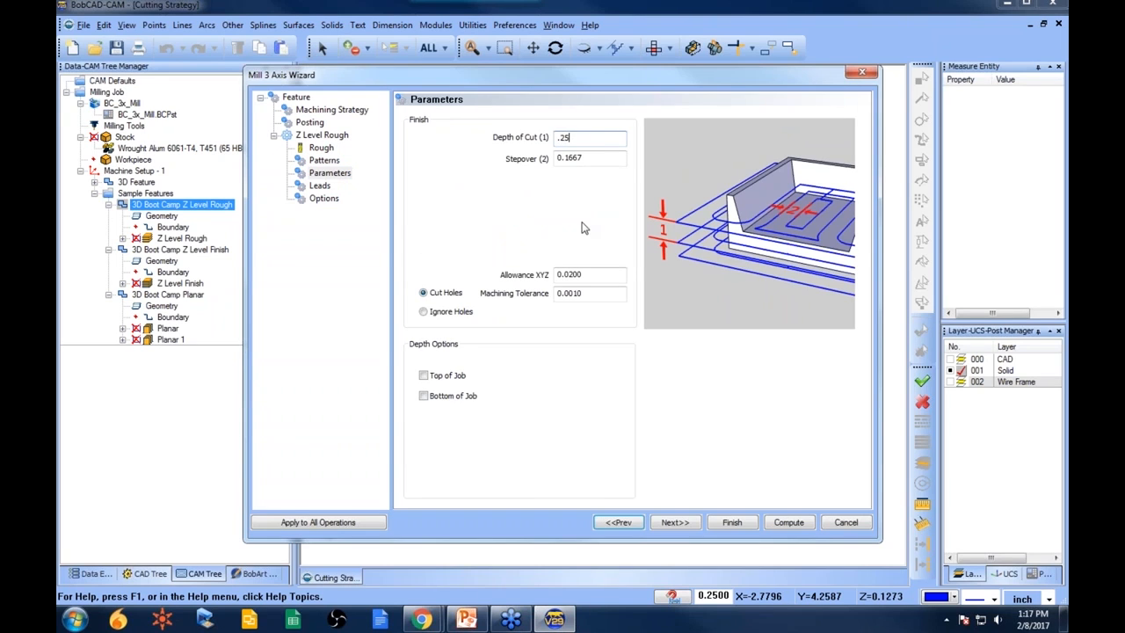
{"action": "left_click", "coordinate": [800, 525]}
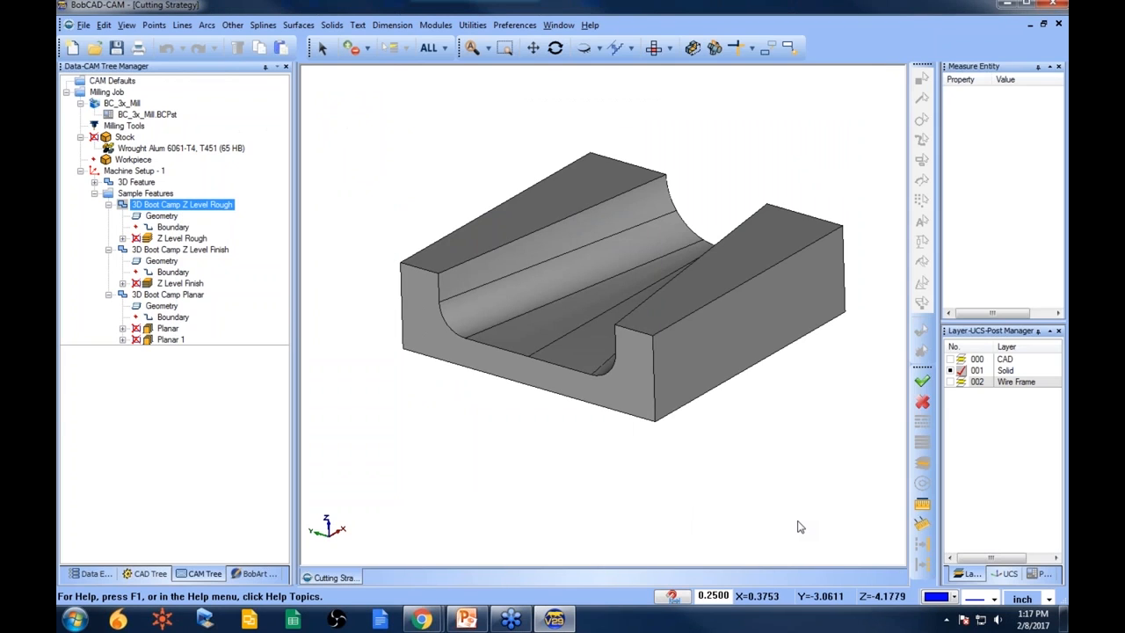
- Display the recomputed Z Level Rough toolpath on the part
{"action": "left_click", "coordinate": [201, 239]}
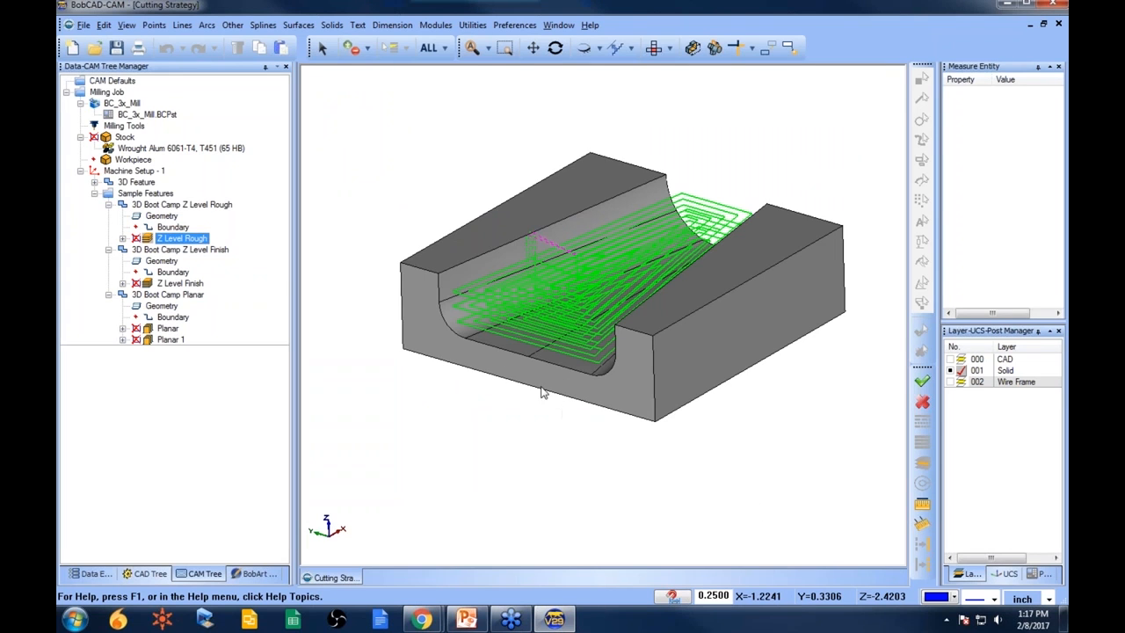
{"action": "right_click", "coordinate": [181, 205]}
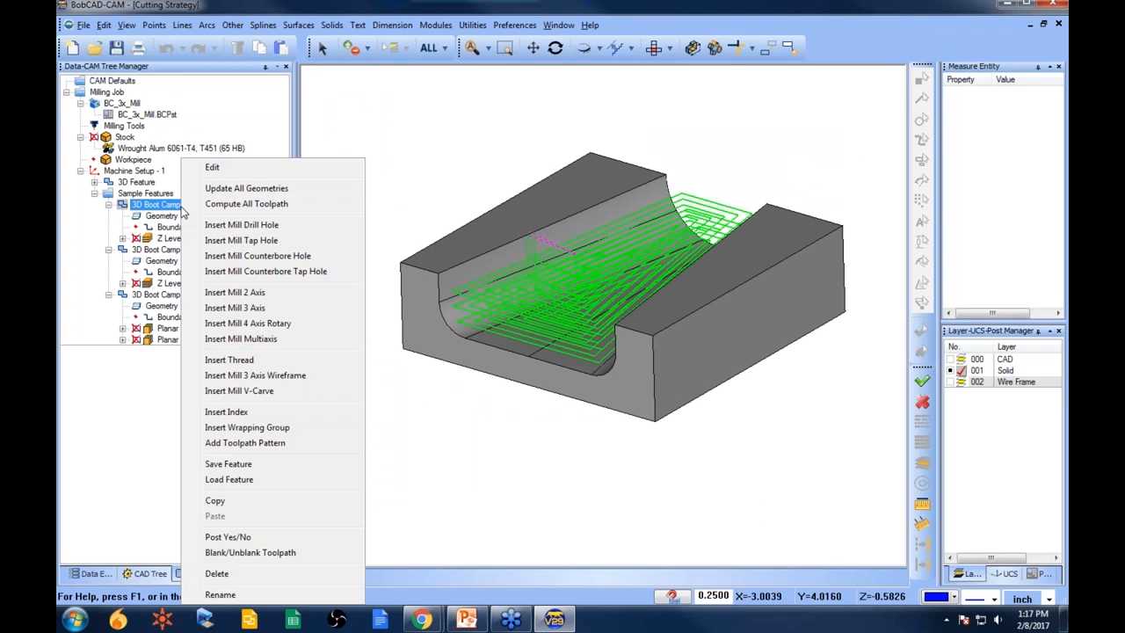
{"action": "left_click", "coordinate": [450, 411]}
- Edit the 3D Boot Camp Z Level Rough feature again, set the depth of cut to .062 and compute
{"action": "right_click", "coordinate": [206, 205]}
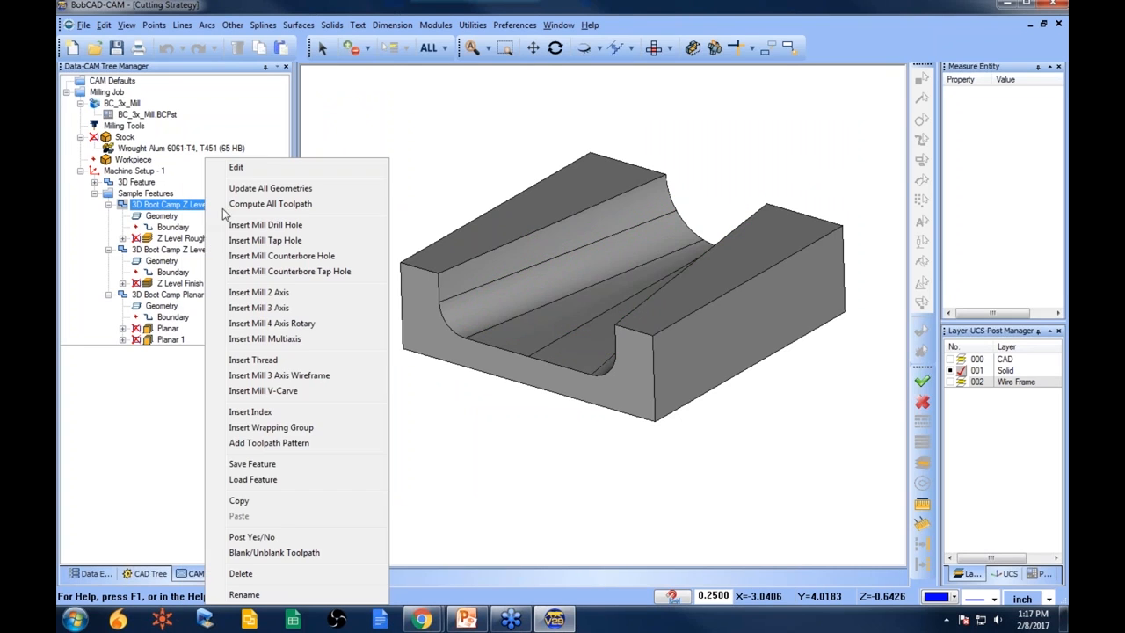
{"action": "left_click", "coordinate": [261, 168]}
{"action": "left_click", "coordinate": [324, 160]}
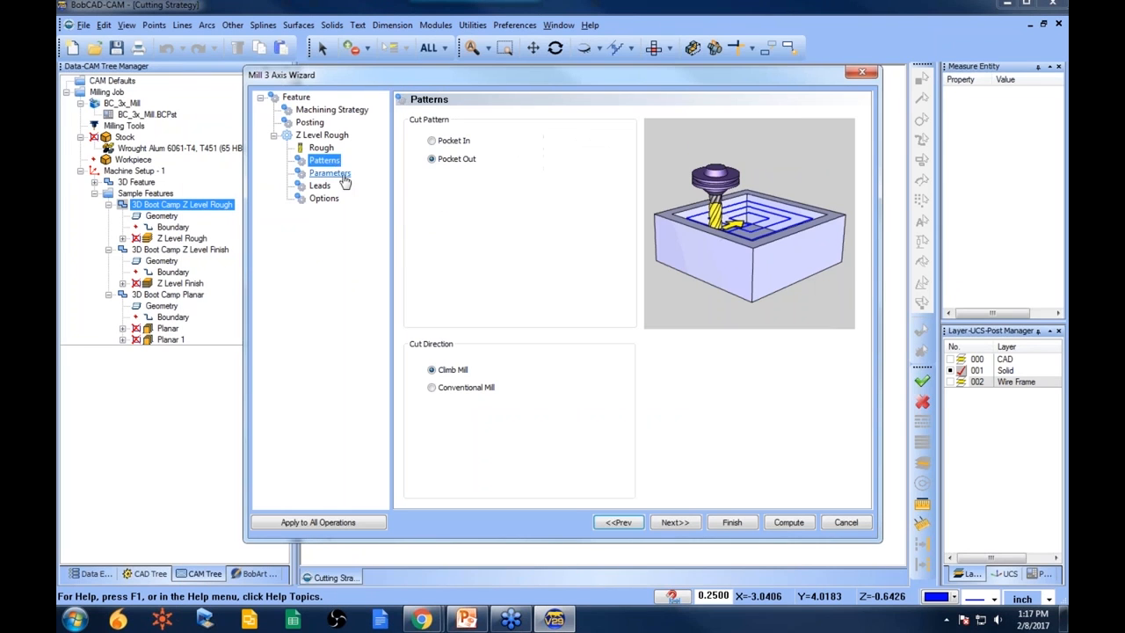
{"action": "left_click", "coordinate": [329, 173]}
{"action": "left_click_drag", "start_coordinate": [595, 141], "coordinate": [558, 139]}
{"action": "type", "text": ".0625"}
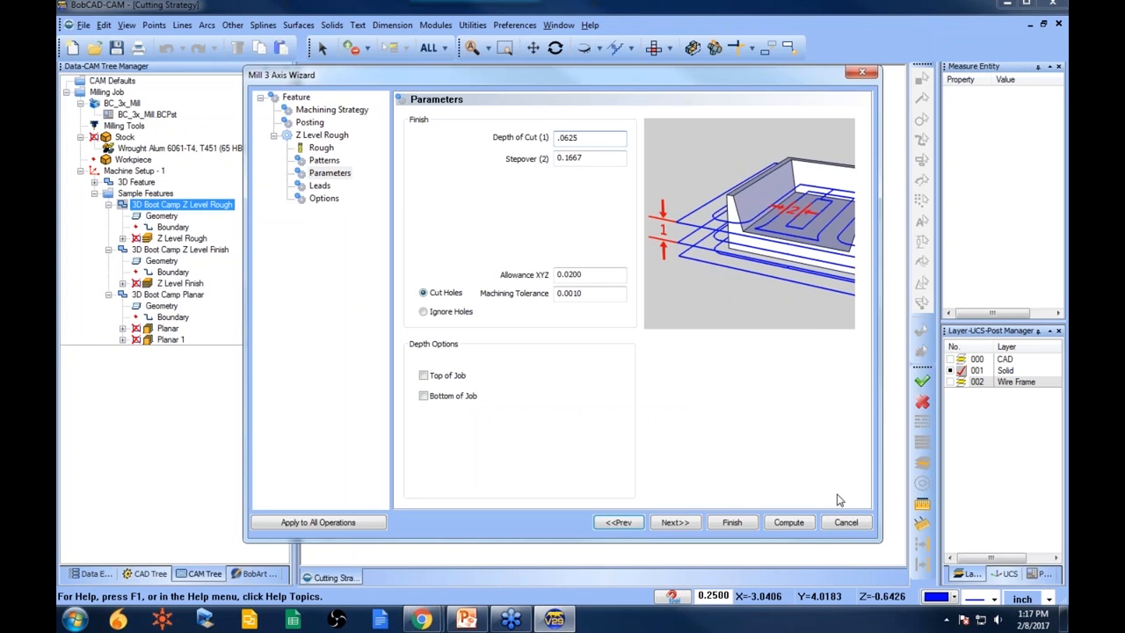
{"action": "left_click", "coordinate": [795, 522]}
- Inspect the new Z Level Rough toolpath, then collapse the three sample features in the tree
{"action": "left_click", "coordinate": [175, 239]}
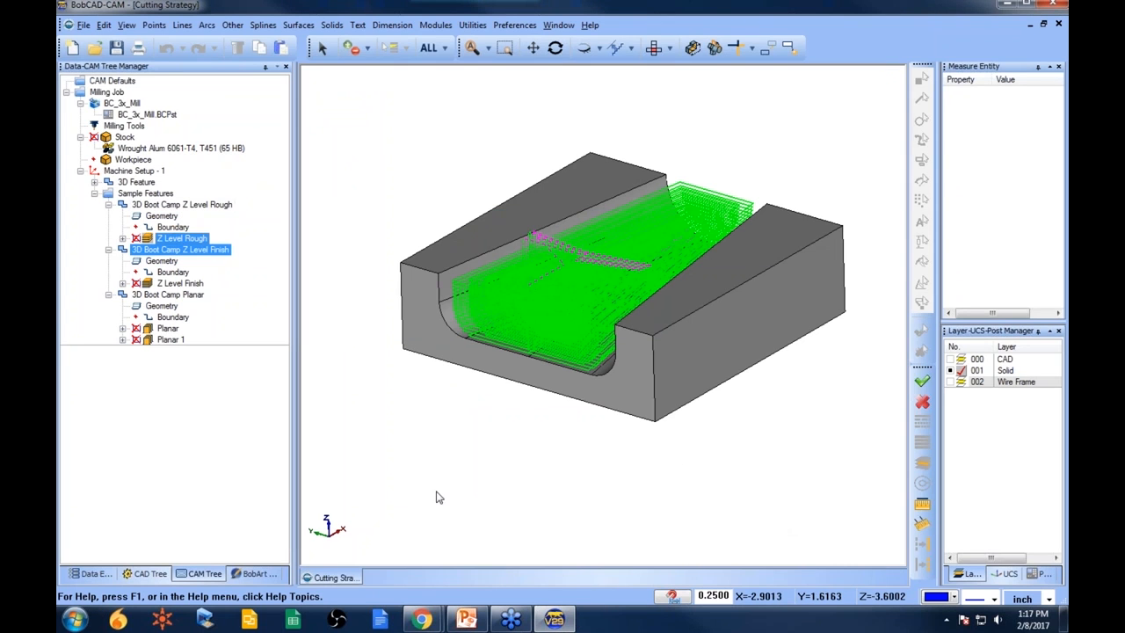
{"action": "mouse_move", "coordinate": [551, 440]}
{"action": "middle_mouse_down"}
{"action": "mouse_move", "coordinate": [556, 415]}
{"action": "mouse_move", "coordinate": [546, 431]}
{"action": "middle_mouse_up"}
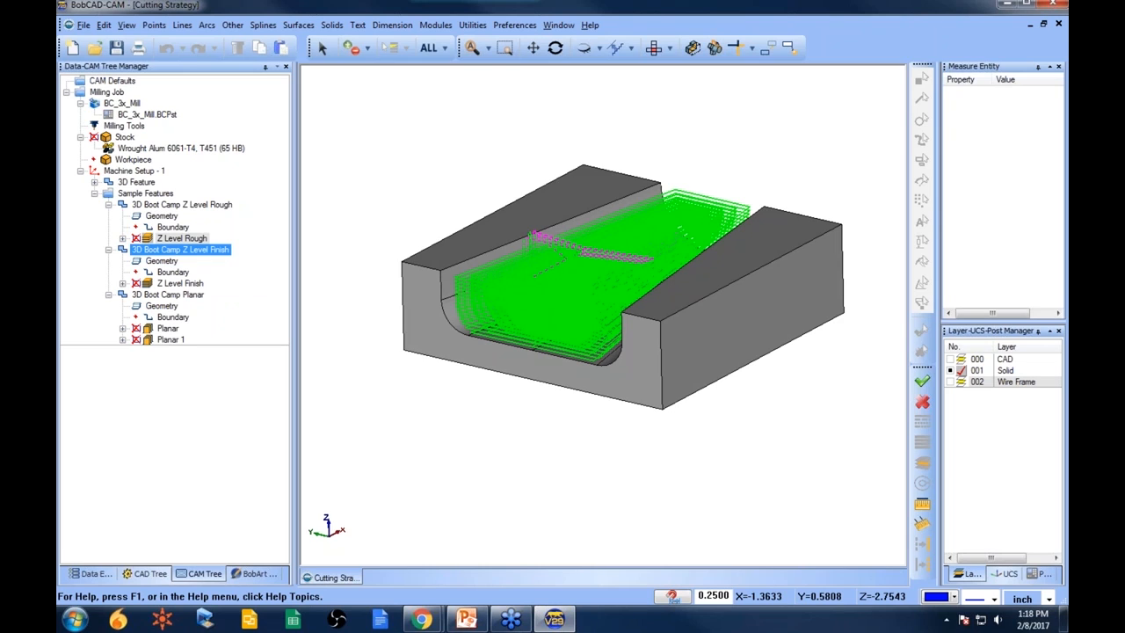
{"action": "left_click", "coordinate": [185, 207]}
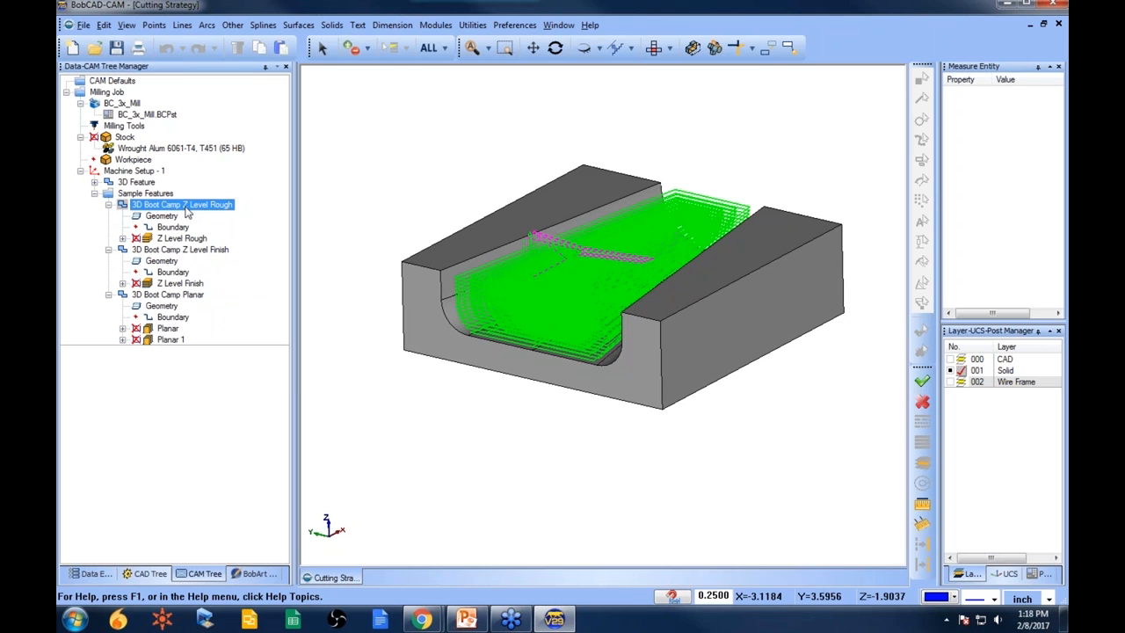
{"action": "left_click", "coordinate": [193, 251]}
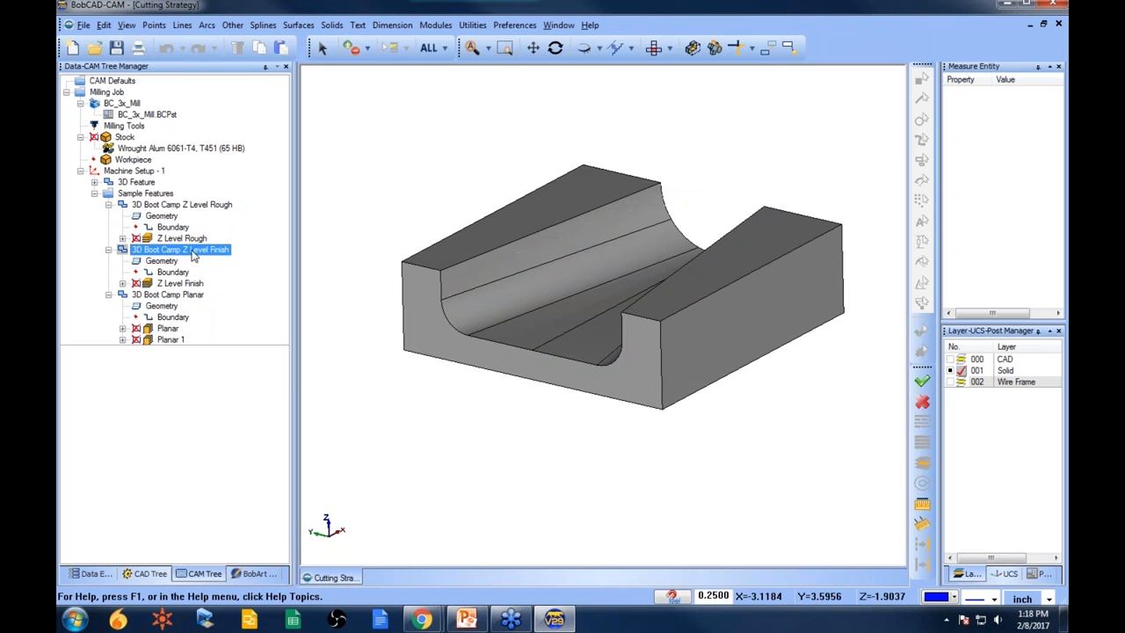
{"action": "left_click", "coordinate": [203, 205]}
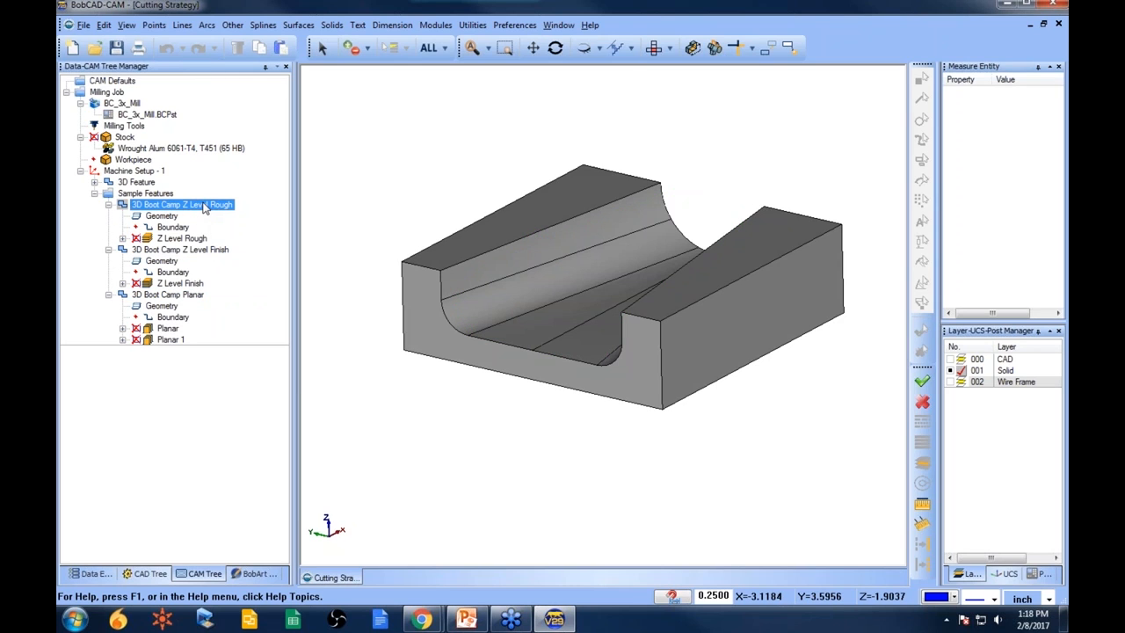
{"action": "left_click", "coordinate": [203, 251]}
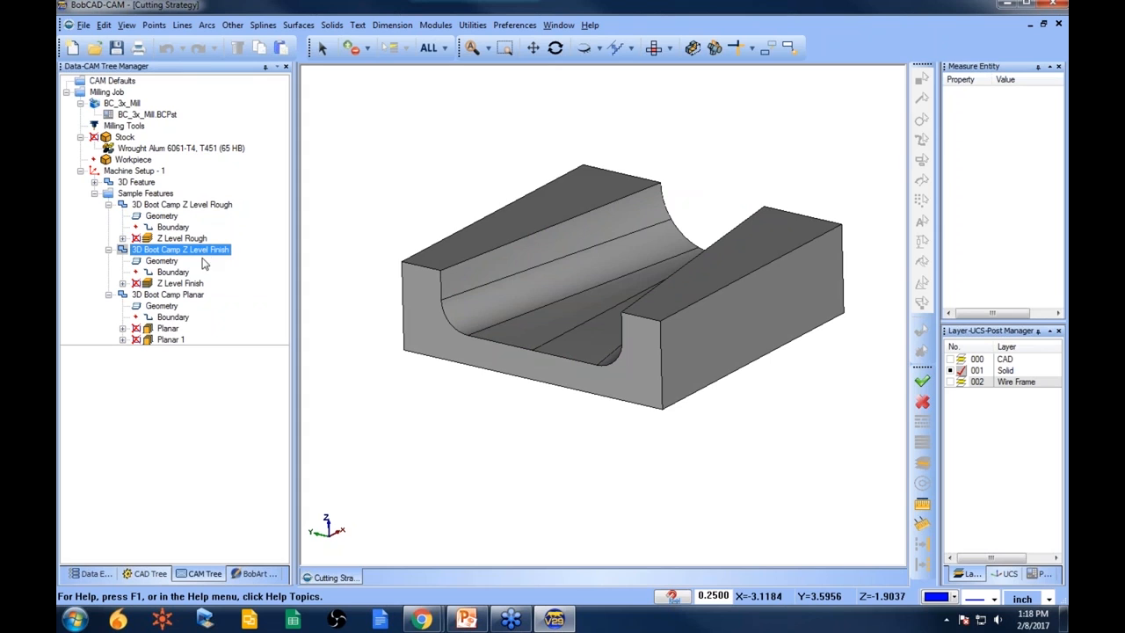
{"action": "left_click", "coordinate": [201, 297]}
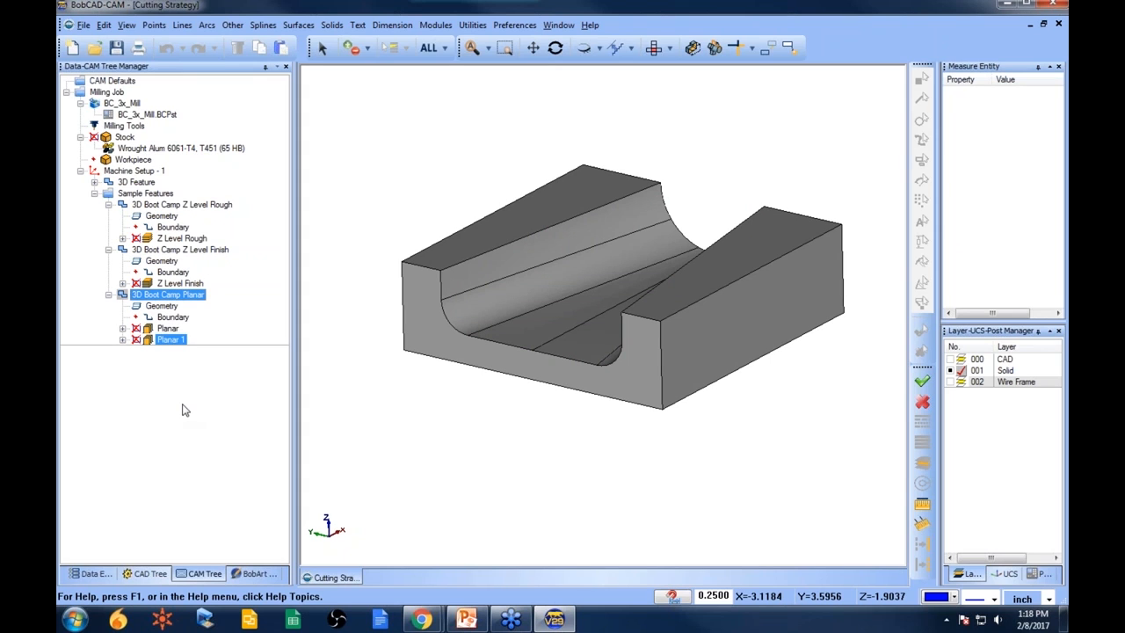
{"action": "left_click", "coordinate": [108, 204]}
{"action": "left_click", "coordinate": [108, 215]}
{"action": "left_click", "coordinate": [108, 227]}
{"action": "left_click", "coordinate": [180, 204]}
{"action": "right_click", "coordinate": [195, 205]}
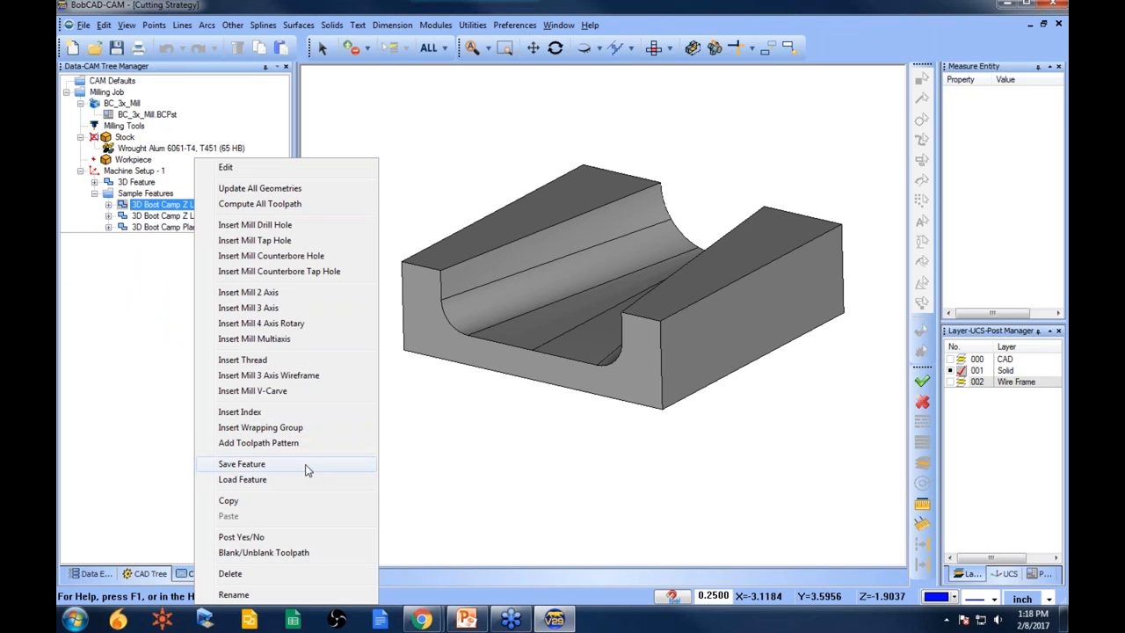
{"action": "left_click", "coordinate": [141, 362]}
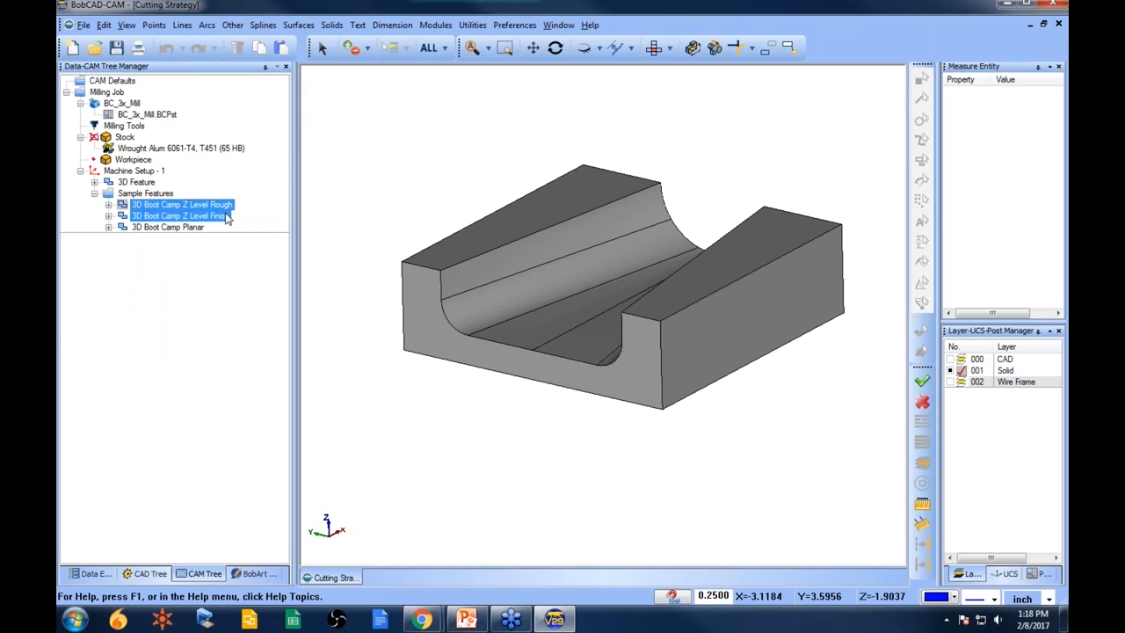
{"action": "right_click", "coordinate": [223, 207]}
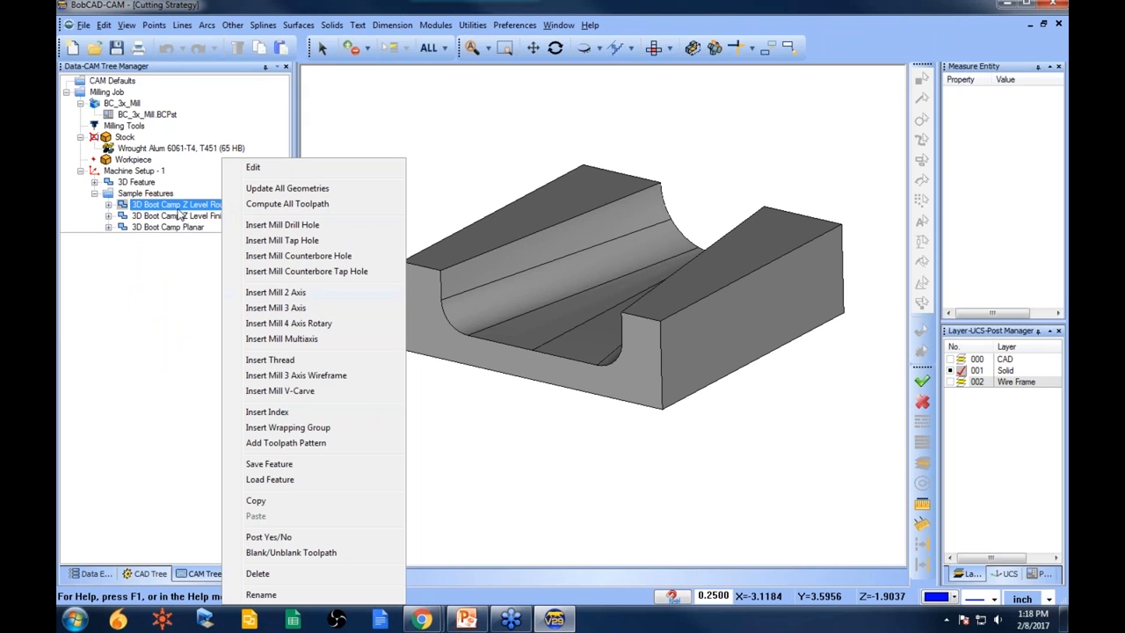
{"action": "right_click", "coordinate": [147, 172]}
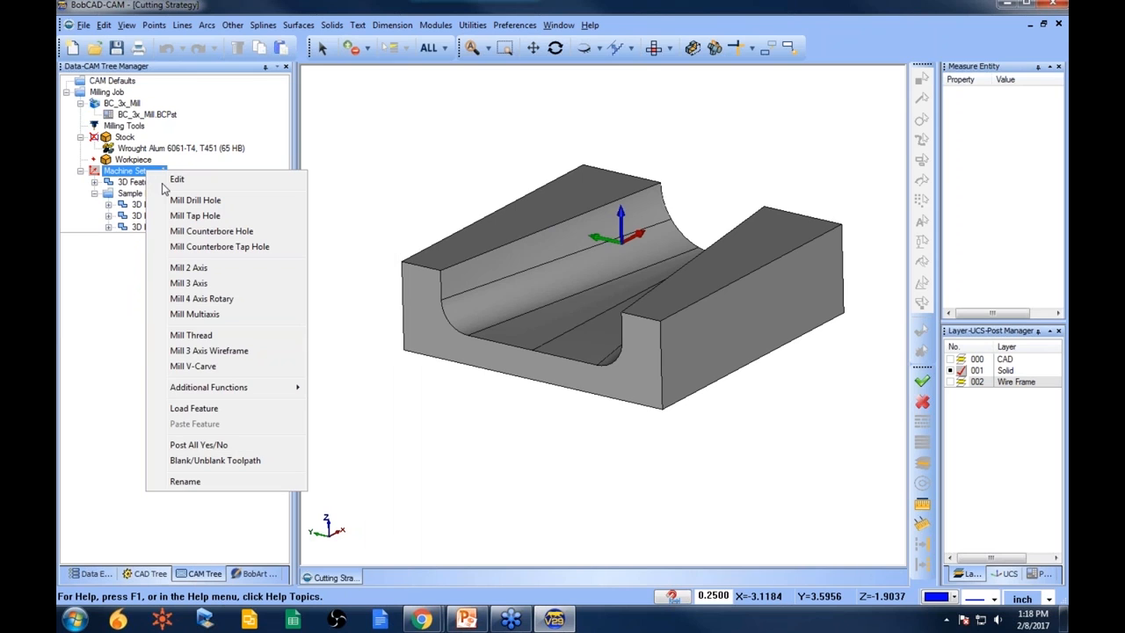
{"action": "left_click", "coordinate": [244, 409]}
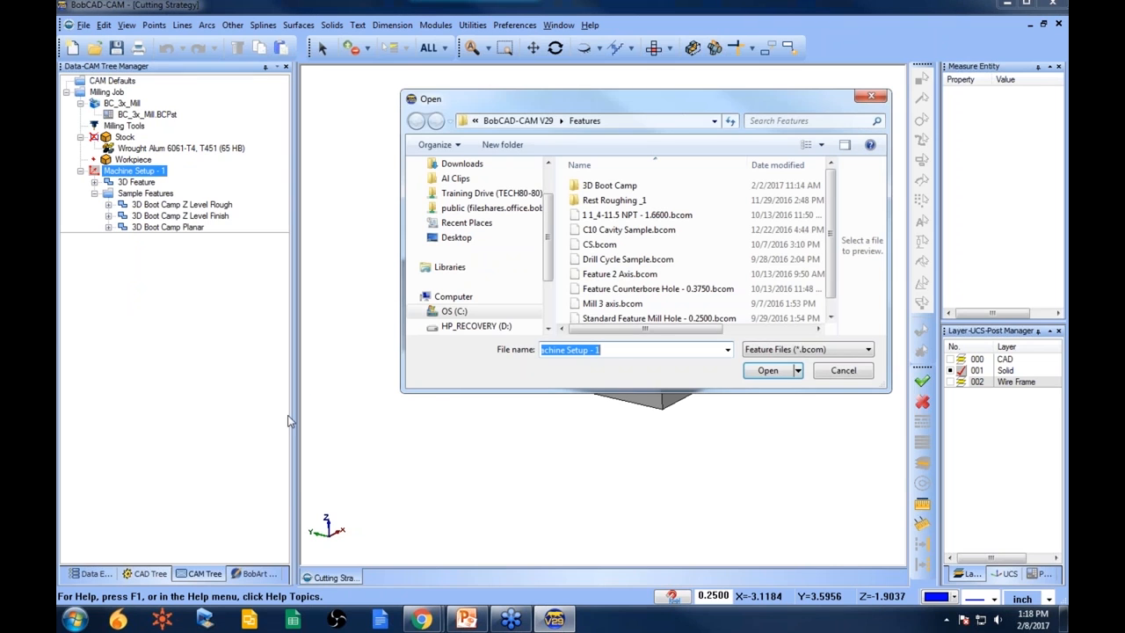
{"action": "left_click", "coordinate": [846, 372]}
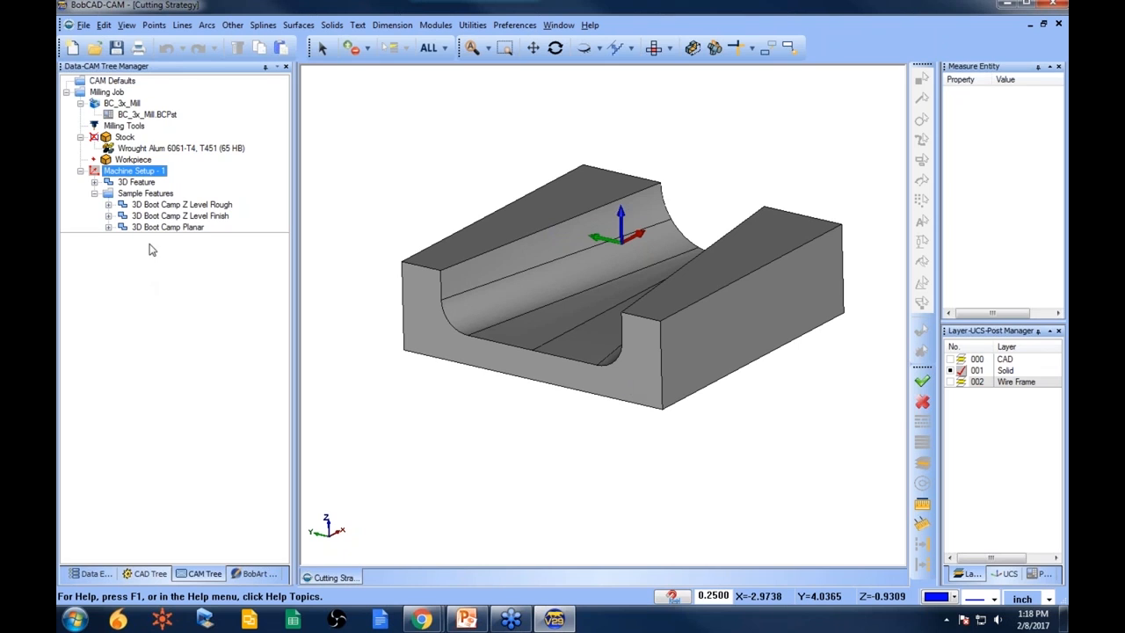
- Copy the 3D Boot Camp Planar feature and paste it as a second Planar feature
{"action": "right_click", "coordinate": [179, 228]}
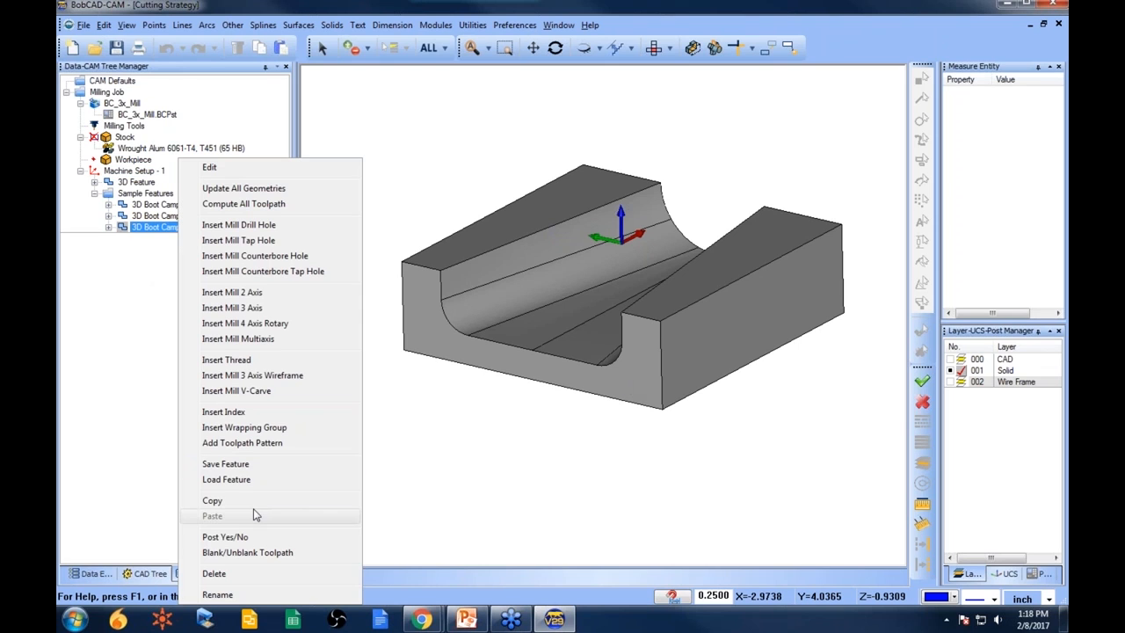
{"action": "left_click", "coordinate": [212, 500]}
{"action": "right_click", "coordinate": [187, 231]}
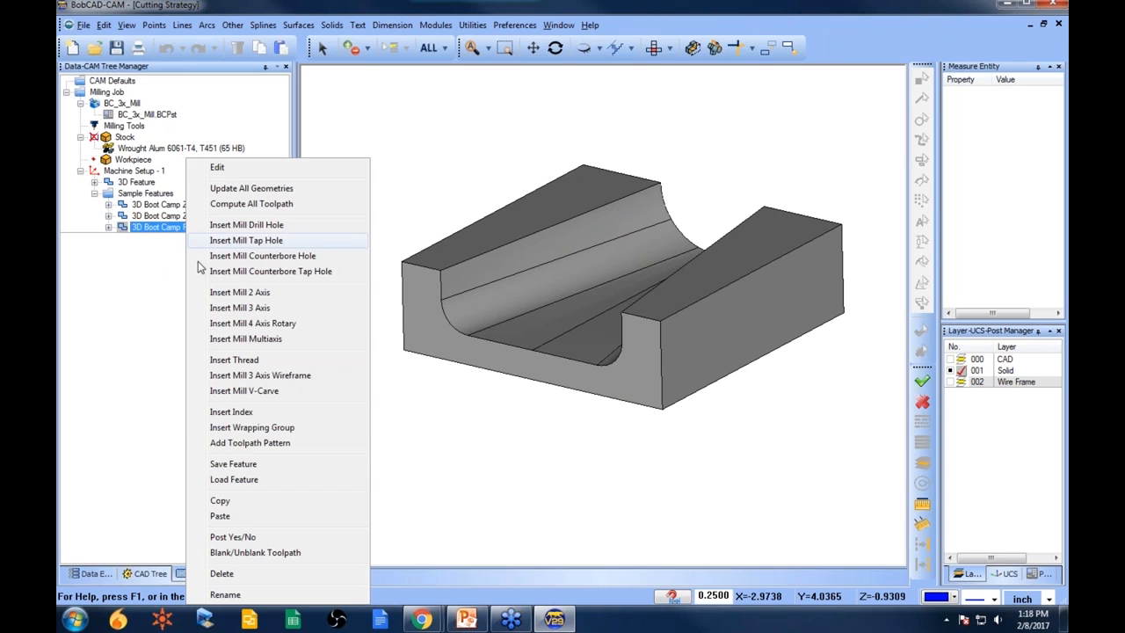
{"action": "left_click", "coordinate": [224, 516]}
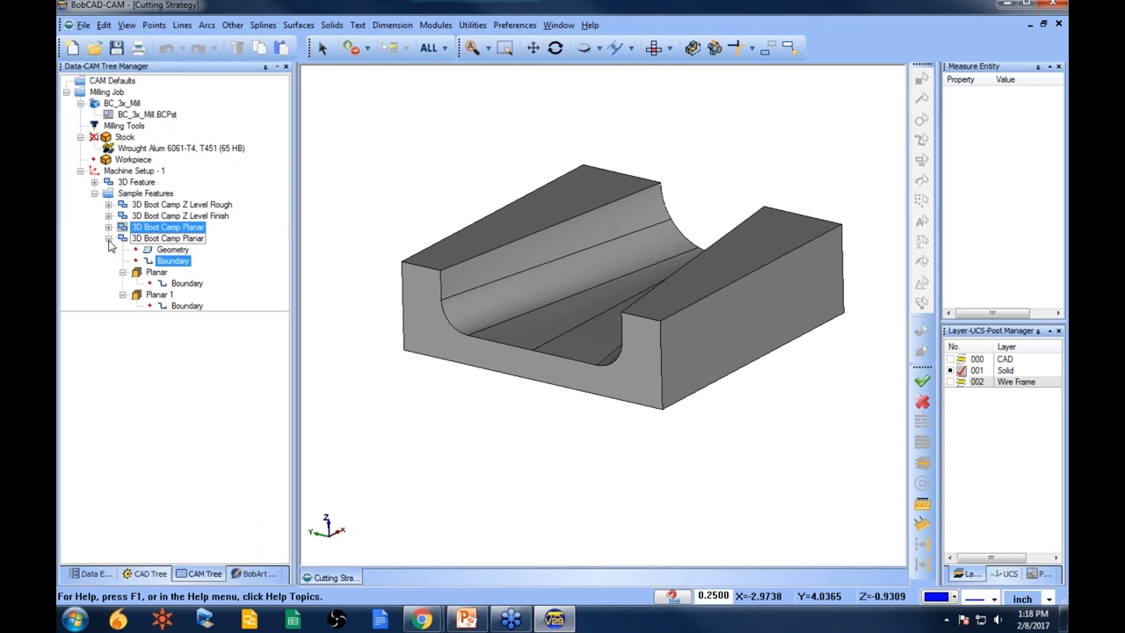
- Copy the Z Level Finish toolpath and paste it into the 3D Boot Camp Z Level Rough feature
{"action": "left_click", "coordinate": [108, 238]}
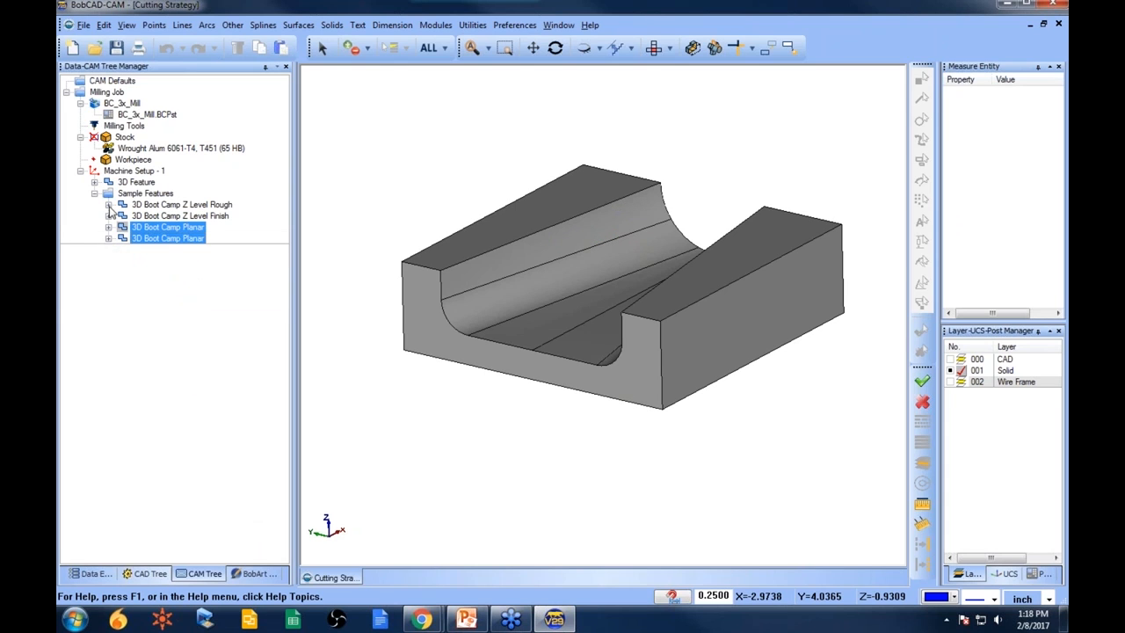
{"action": "left_click", "coordinate": [108, 204]}
{"action": "left_click", "coordinate": [108, 249]}
{"action": "left_click", "coordinate": [108, 295]}
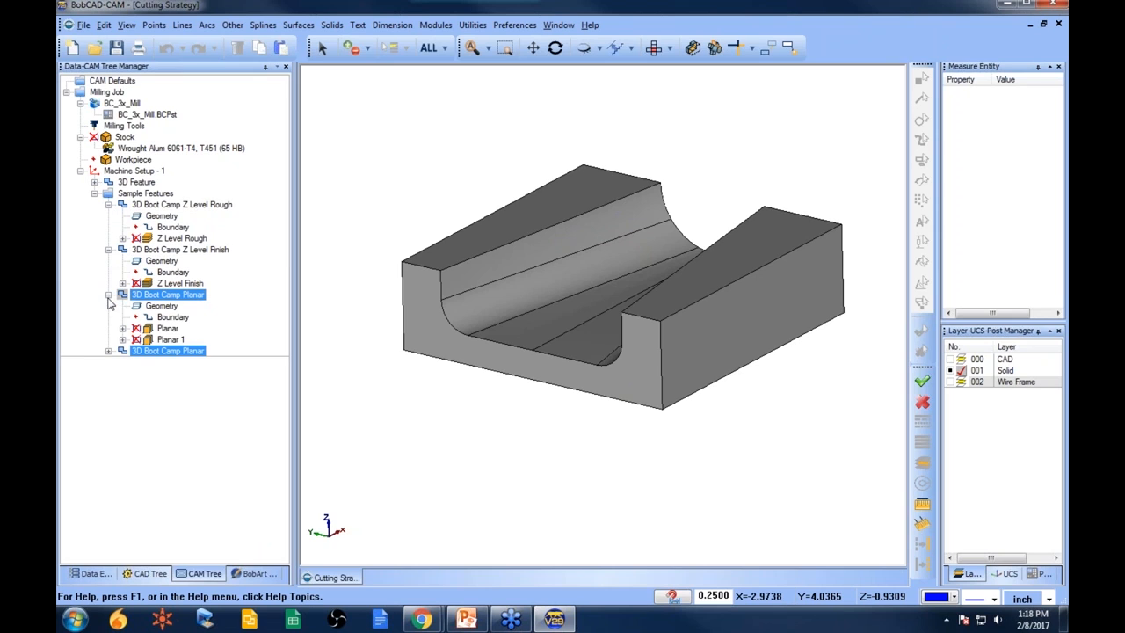
{"action": "left_click", "coordinate": [108, 351]}
{"action": "left_click_drag", "start_coordinate": [121, 352], "coordinate": [197, 289]}
{"action": "right_click", "coordinate": [196, 288]}
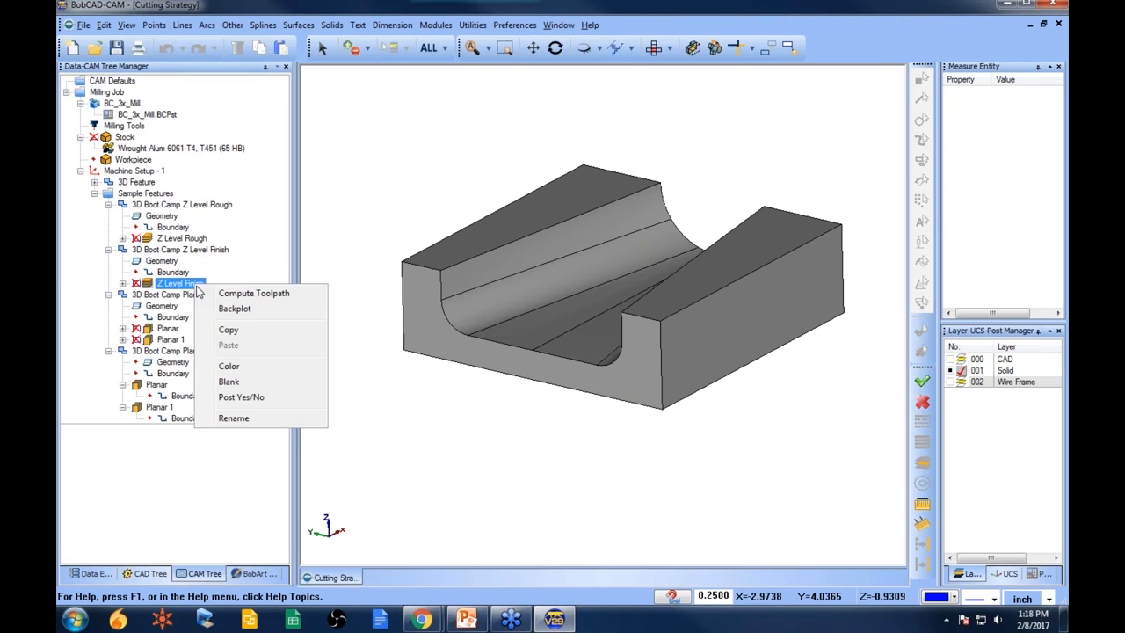
{"action": "left_click", "coordinate": [230, 330]}
{"action": "left_click", "coordinate": [180, 238]}
{"action": "right_click", "coordinate": [200, 239]}
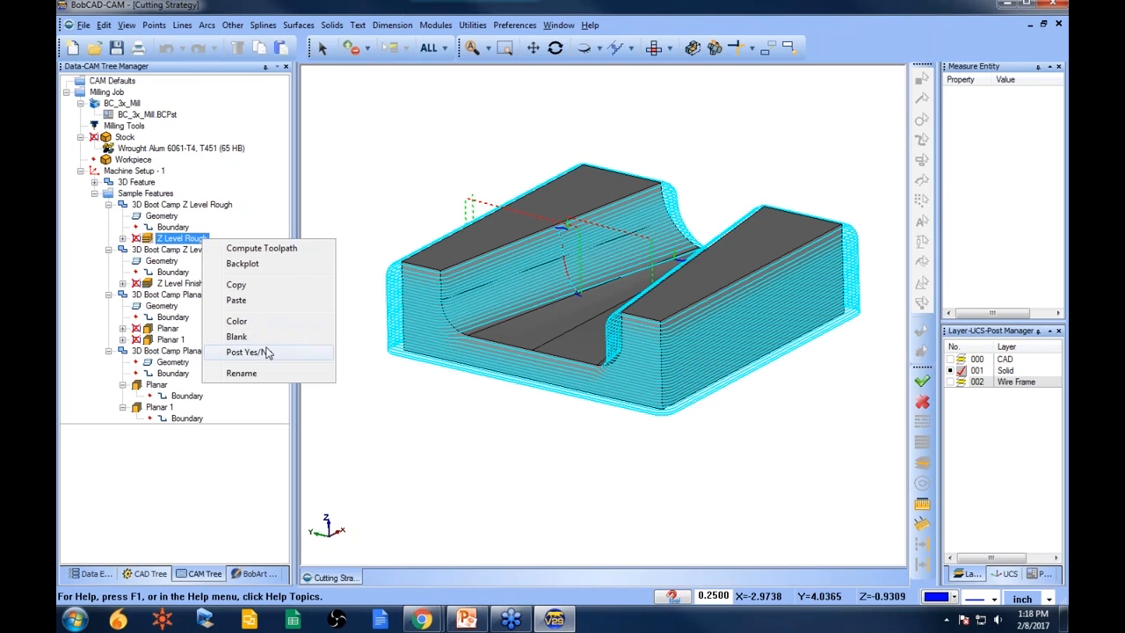
{"action": "left_click", "coordinate": [263, 301]}
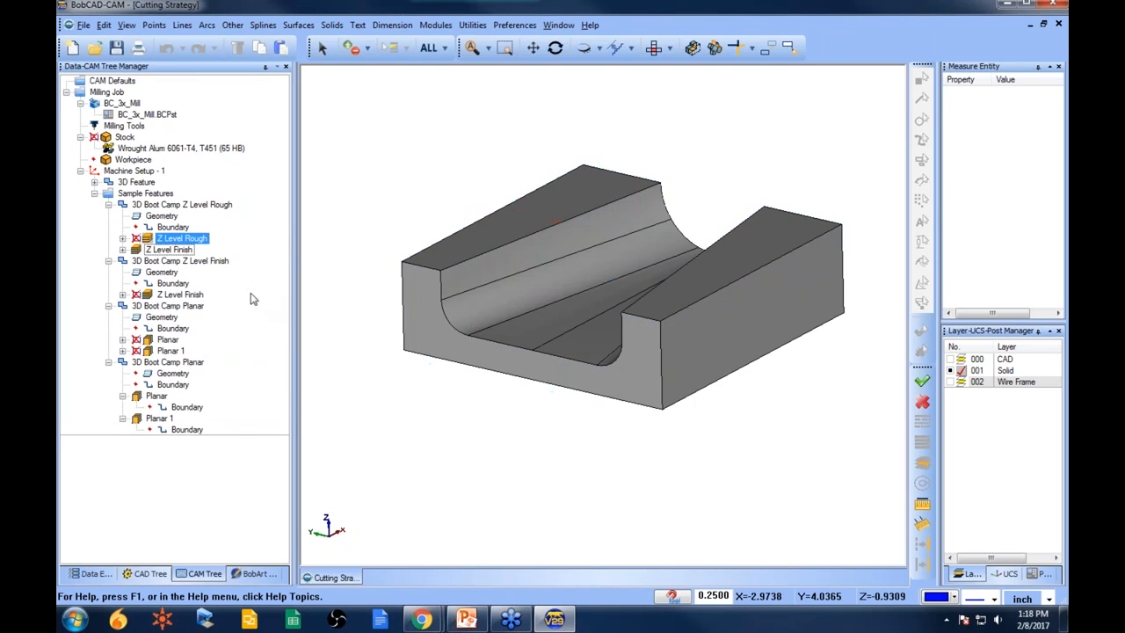
{"action": "left_click", "coordinate": [195, 240]}
{"action": "left_click", "coordinate": [172, 250]}
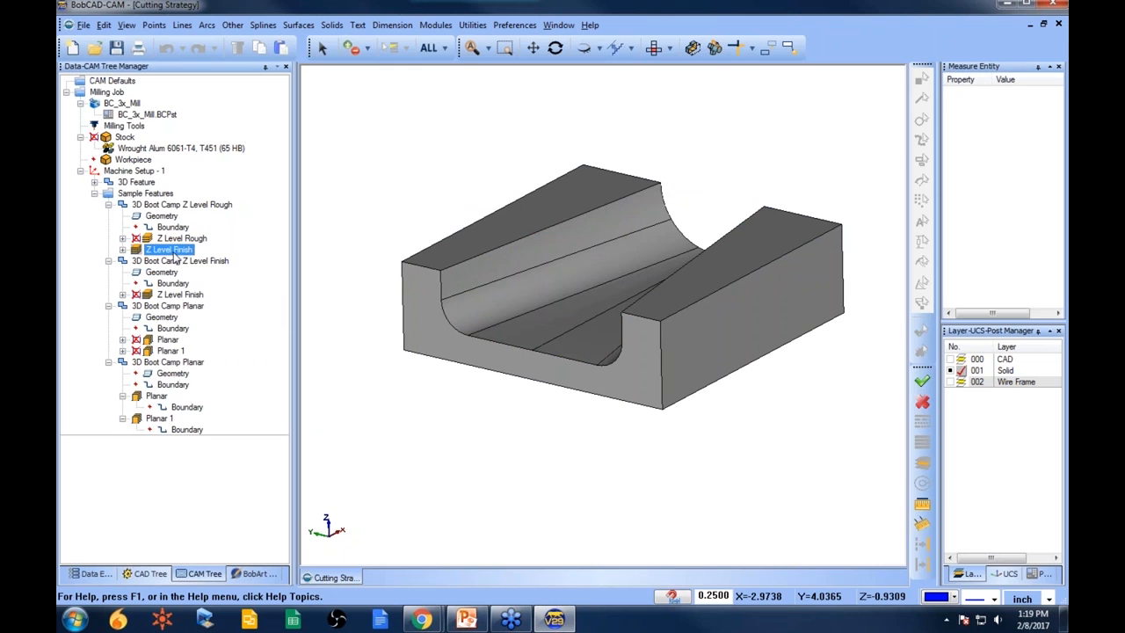
- Copy the Planar operation and paste it into the 3D Boot Camp Z Level Rough feature
{"action": "right_click", "coordinate": [167, 340]}
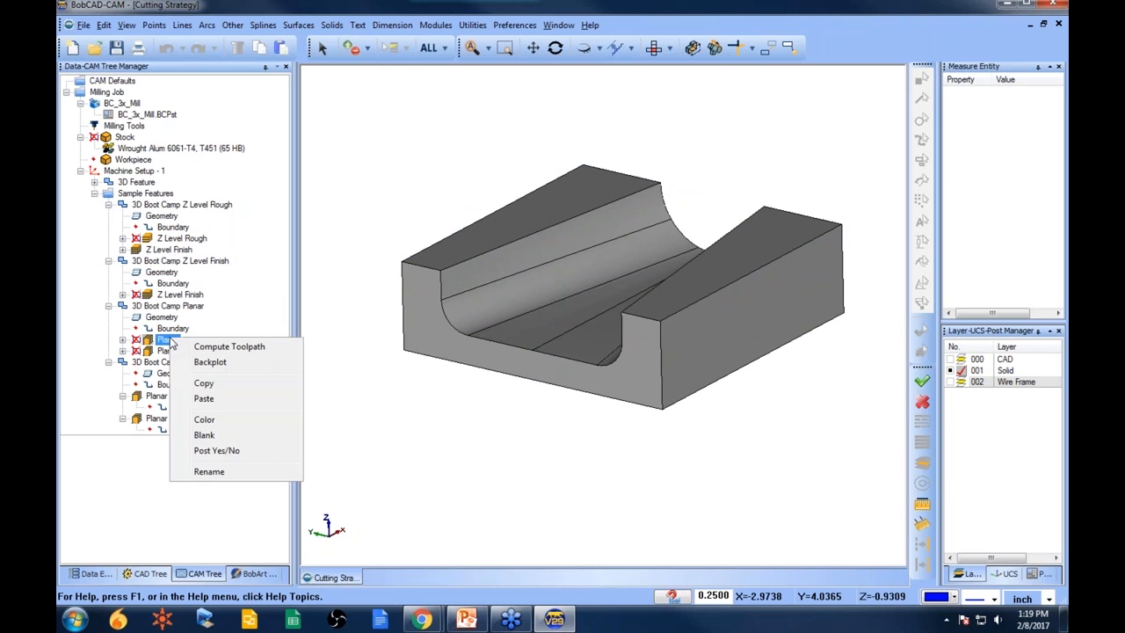
{"action": "left_click", "coordinate": [215, 384]}
{"action": "right_click", "coordinate": [186, 253]}
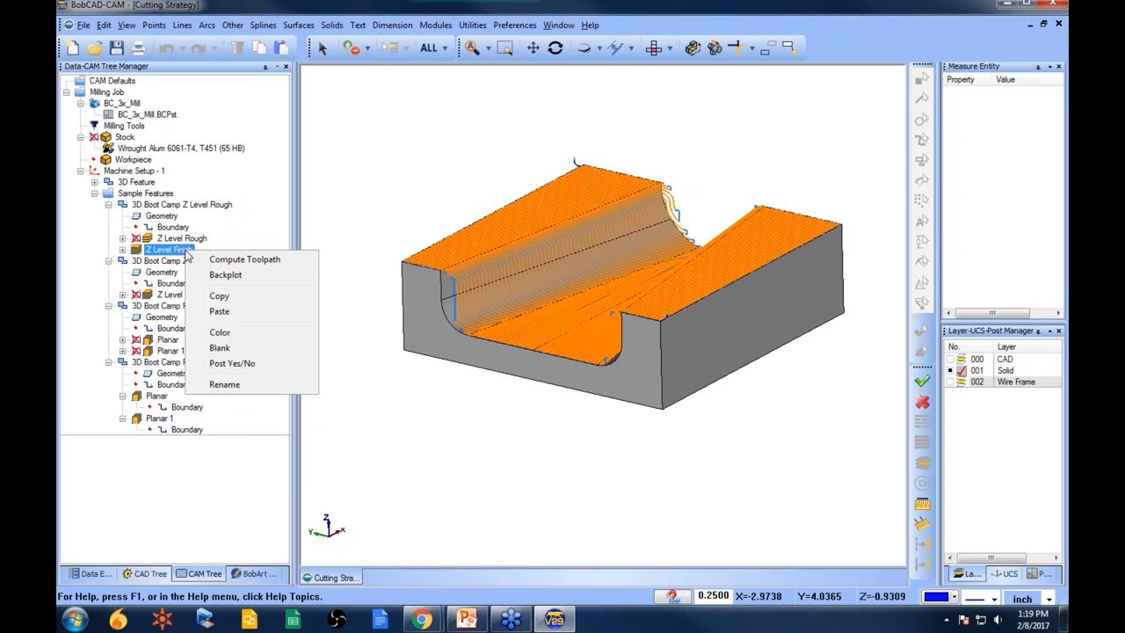
{"action": "left_click", "coordinate": [221, 311]}
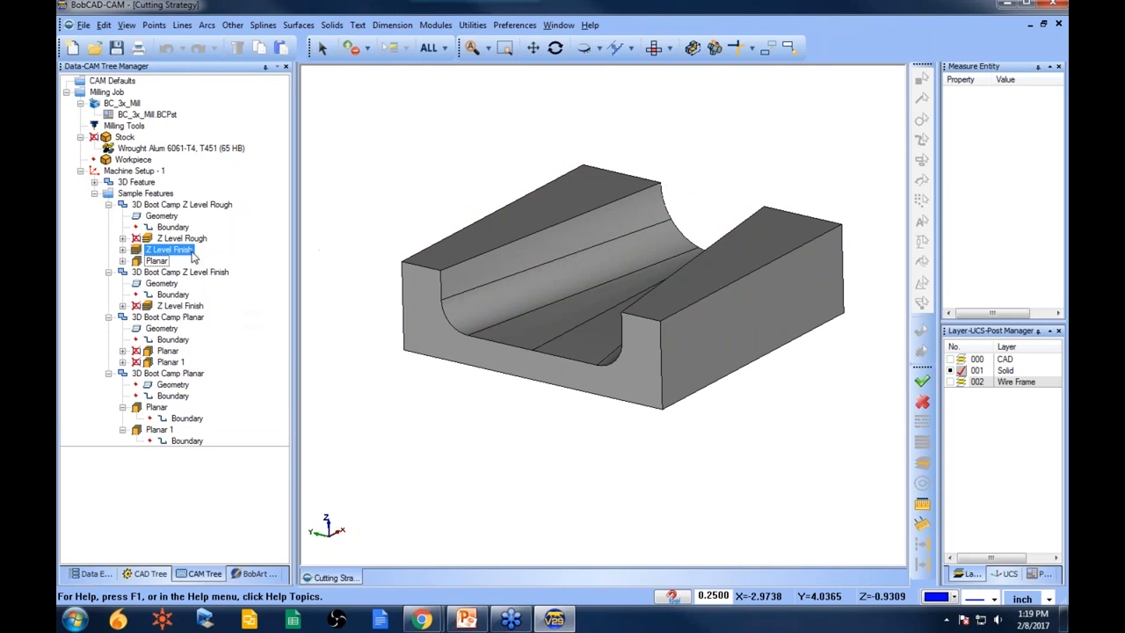
- Delete the 3D Boot Camp Z Level Finish feature
{"action": "left_click", "coordinate": [194, 241]}
{"action": "left_click", "coordinate": [183, 251]}
{"action": "left_click", "coordinate": [160, 264]}
{"action": "right_click", "coordinate": [181, 273]}
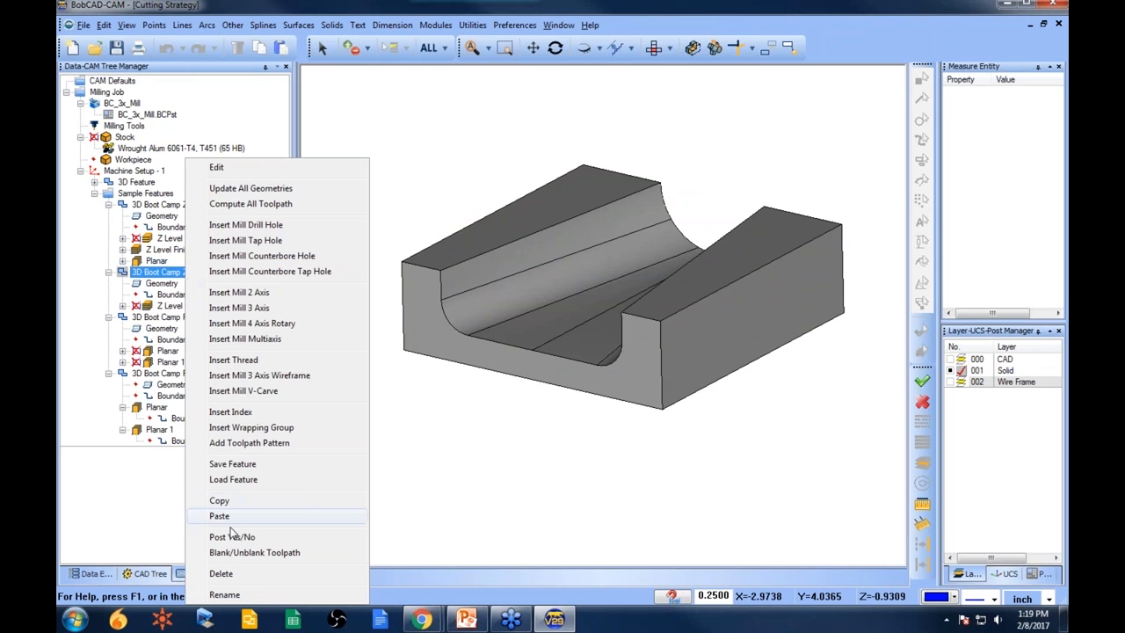
{"action": "left_click", "coordinate": [221, 573]}
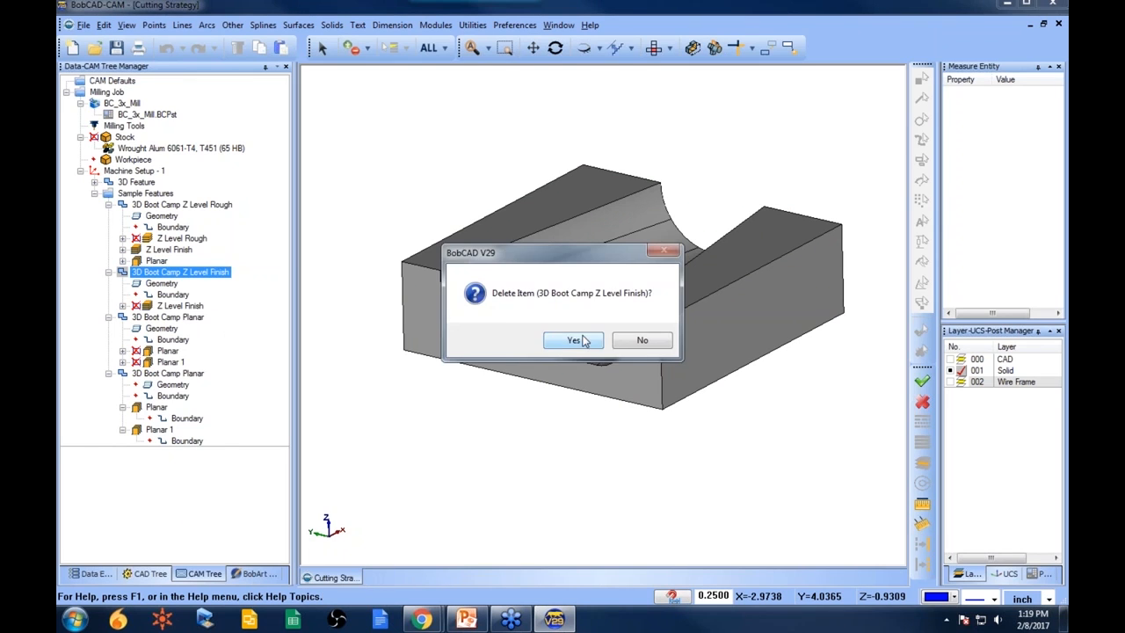
{"action": "left_click", "coordinate": [576, 341]}
- Delete both 3D Boot Camp Planar features
{"action": "right_click", "coordinate": [182, 274]}
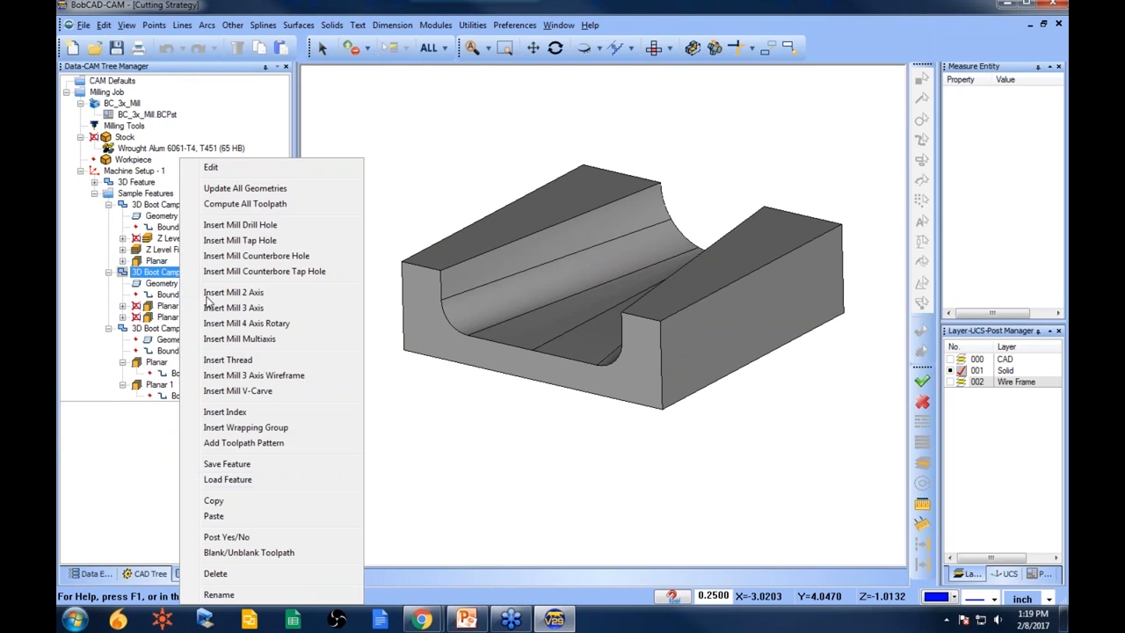
{"action": "left_click", "coordinate": [254, 573]}
{"action": "left_click", "coordinate": [561, 340]}
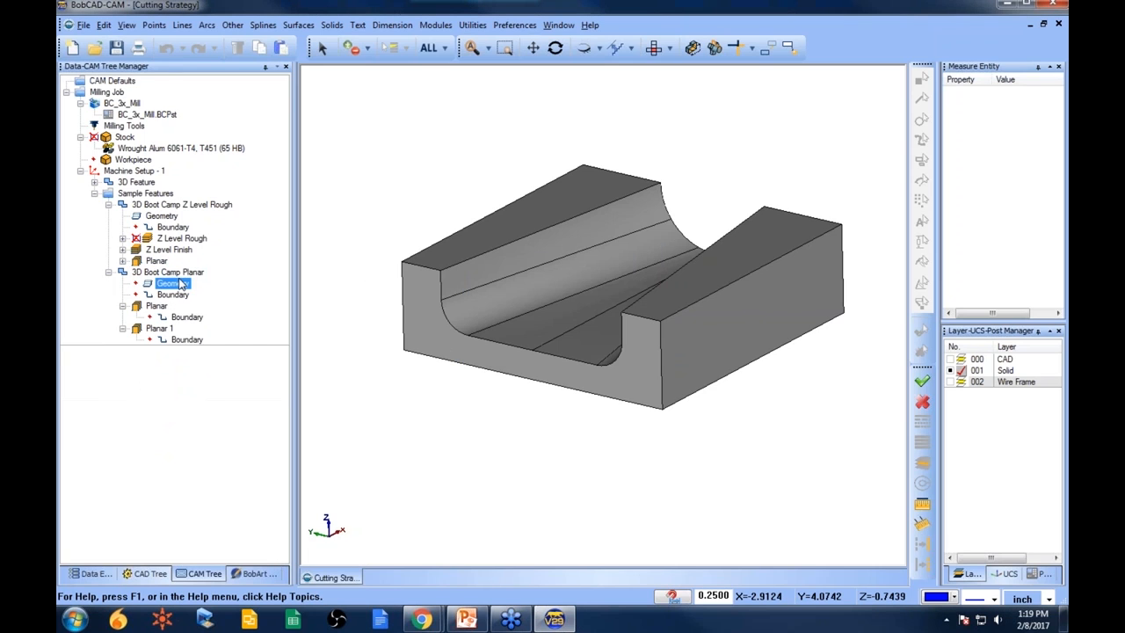
{"action": "right_click", "coordinate": [177, 272]}
{"action": "left_click", "coordinate": [239, 574]}
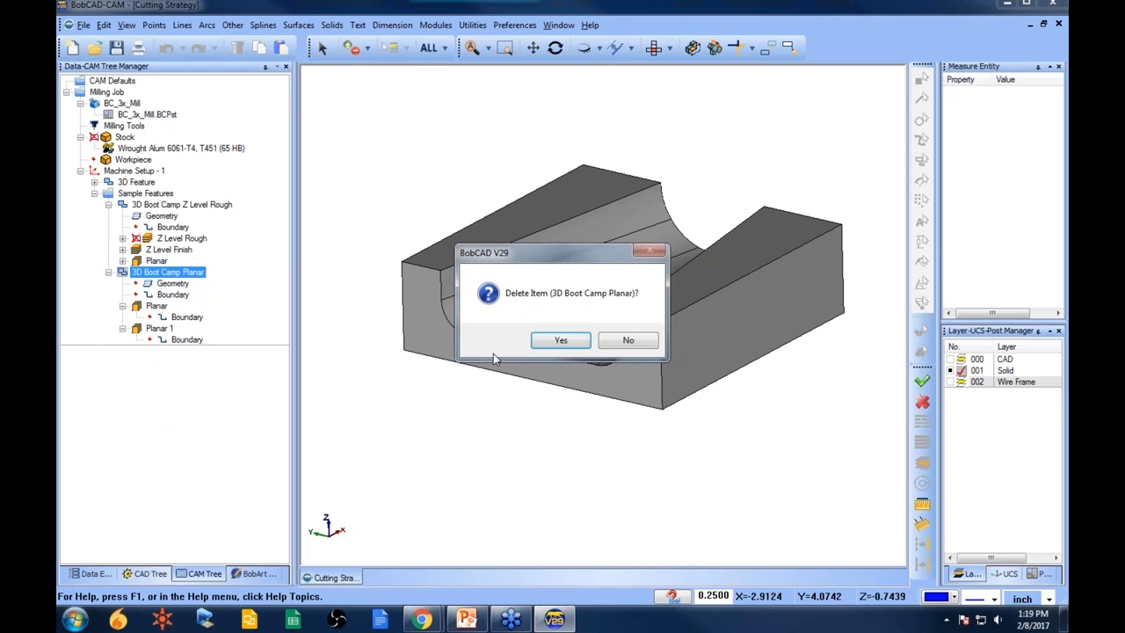
{"action": "left_click", "coordinate": [561, 348]}
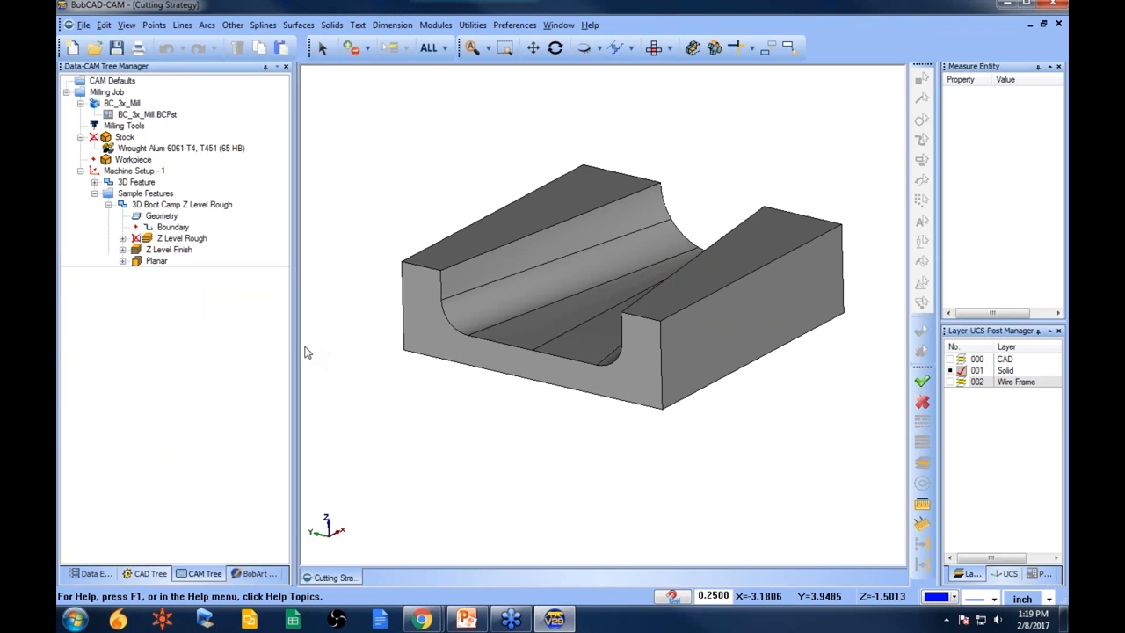
- Open the 3D Boot Camp Z Level Rough feature's machining strategy to review its operations, then cancel
{"action": "right_click", "coordinate": [184, 204]}
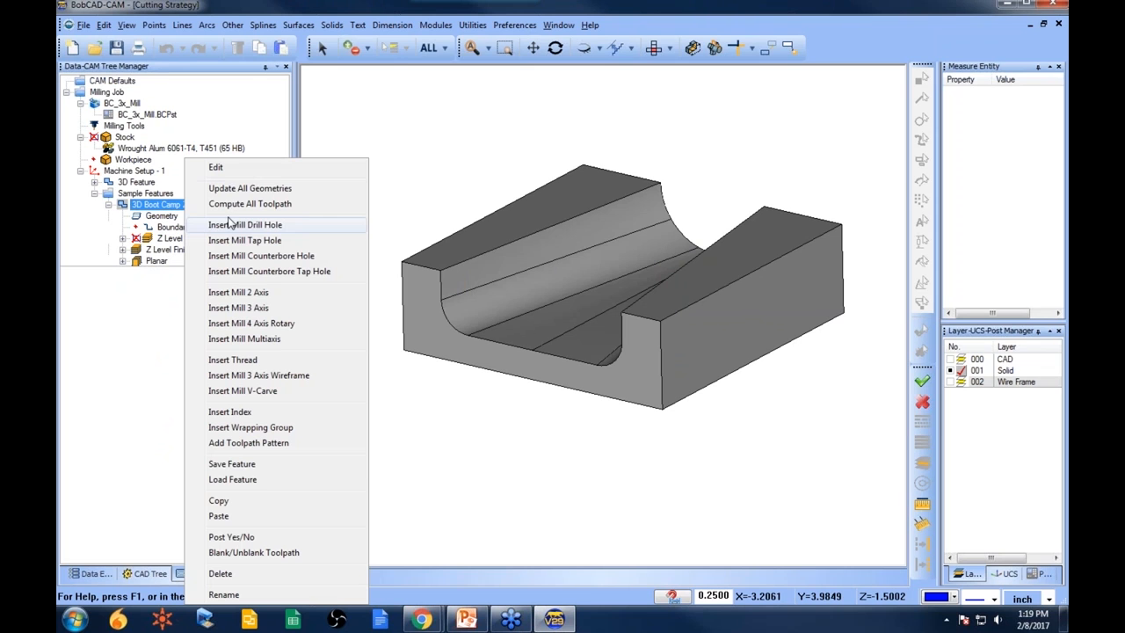
{"action": "left_click", "coordinate": [232, 168]}
{"action": "left_click", "coordinate": [331, 109]}
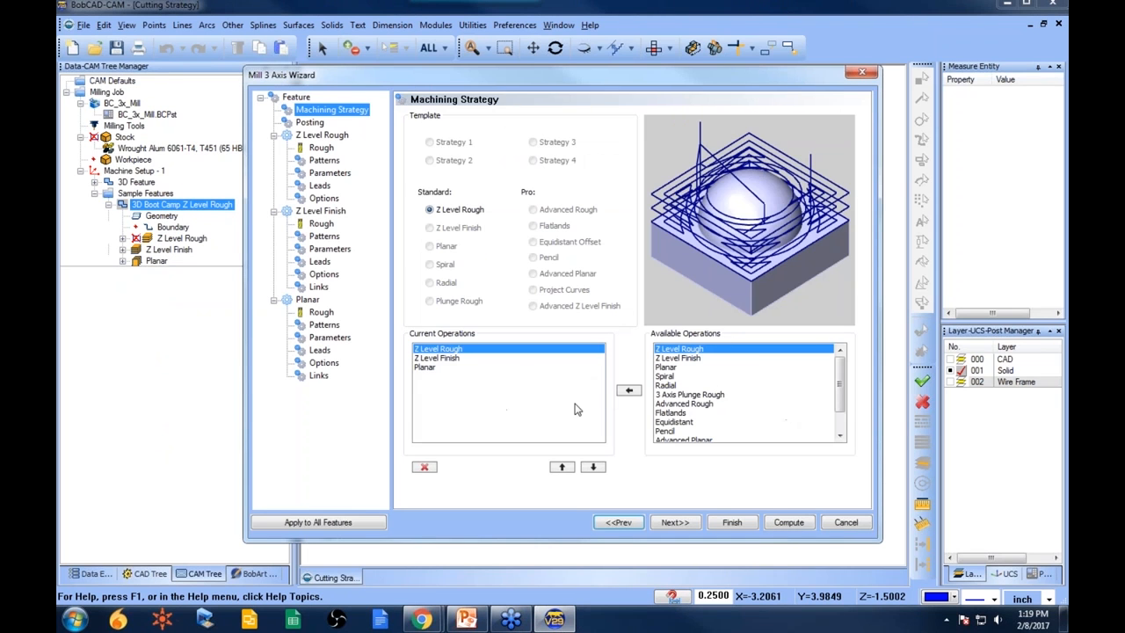
{"action": "left_click", "coordinate": [845, 522]}
- Reselect the whole solid as the feature's geometry and compute all its toolpaths
{"action": "left_click", "coordinate": [163, 216]}
{"action": "right_click", "coordinate": [167, 219]}
{"action": "left_click", "coordinate": [206, 246]}
{"action": "right_click", "coordinate": [173, 216]}
{"action": "left_click", "coordinate": [208, 227]}
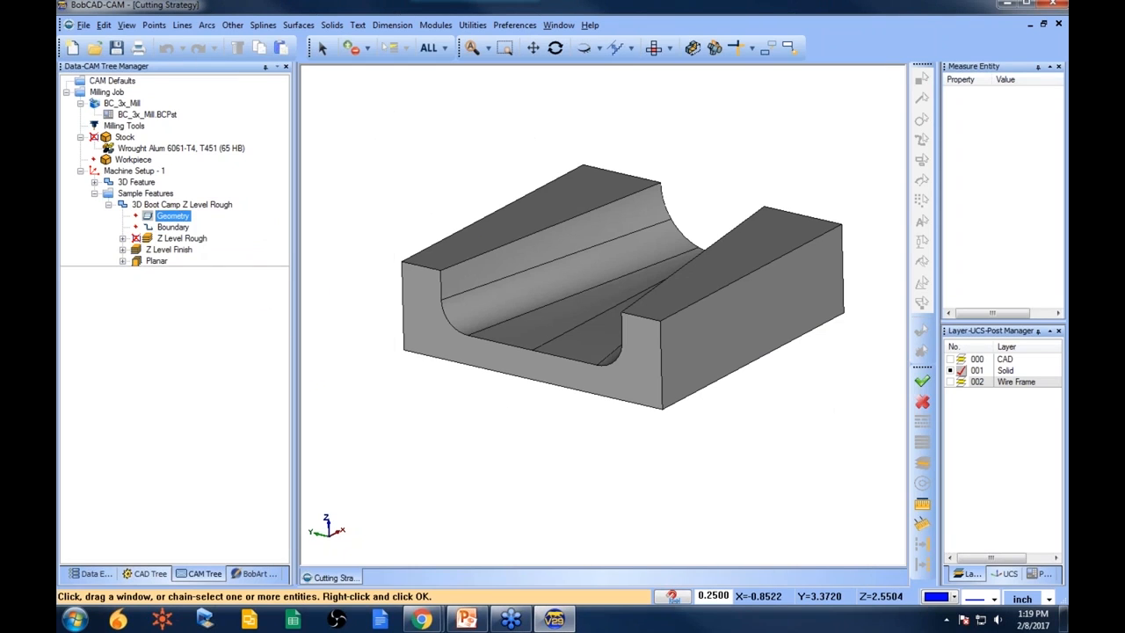
{"action": "left_click", "coordinate": [429, 51]}
{"action": "key", "text": "space"}
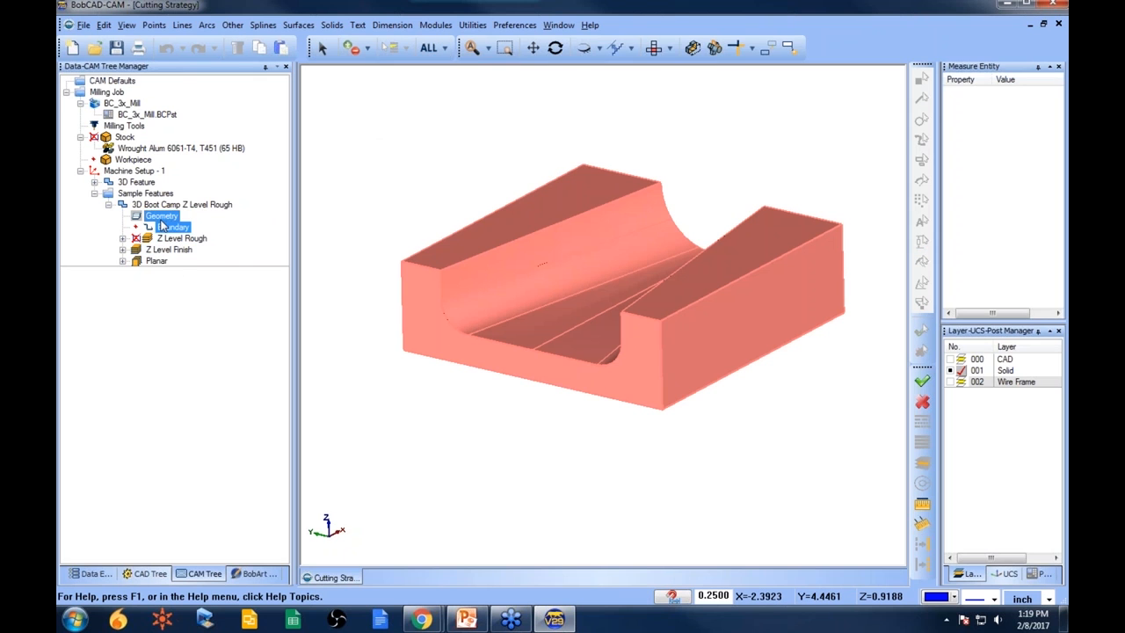
{"action": "right_click", "coordinate": [168, 204]}
{"action": "left_click", "coordinate": [202, 204]}
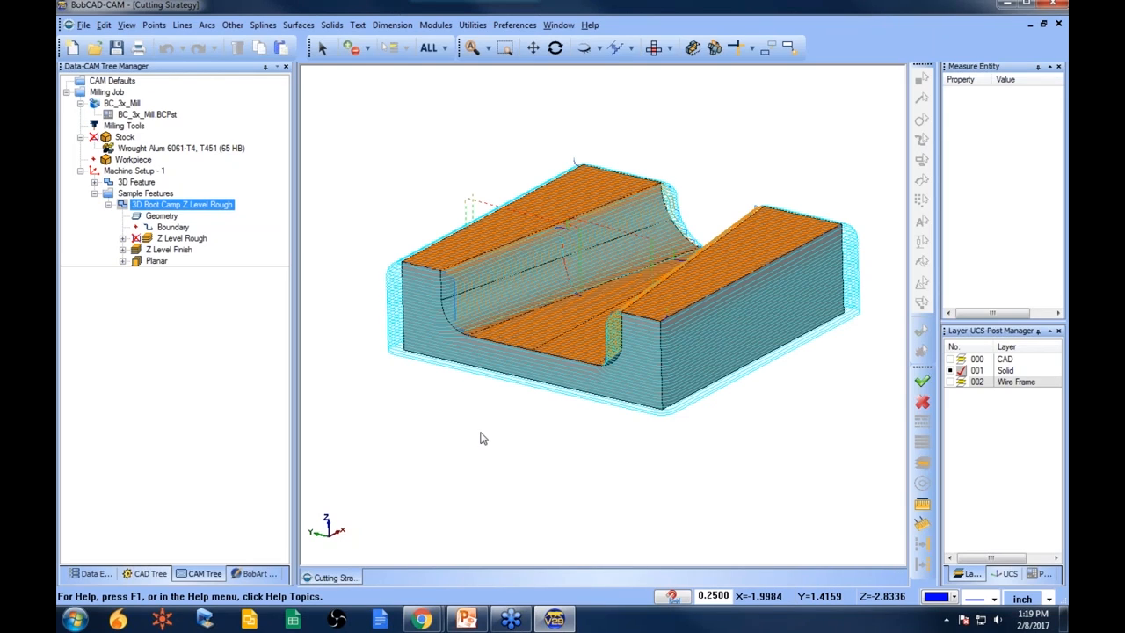
- Delete the Sample Features folder
{"action": "right_click", "coordinate": [178, 205]}
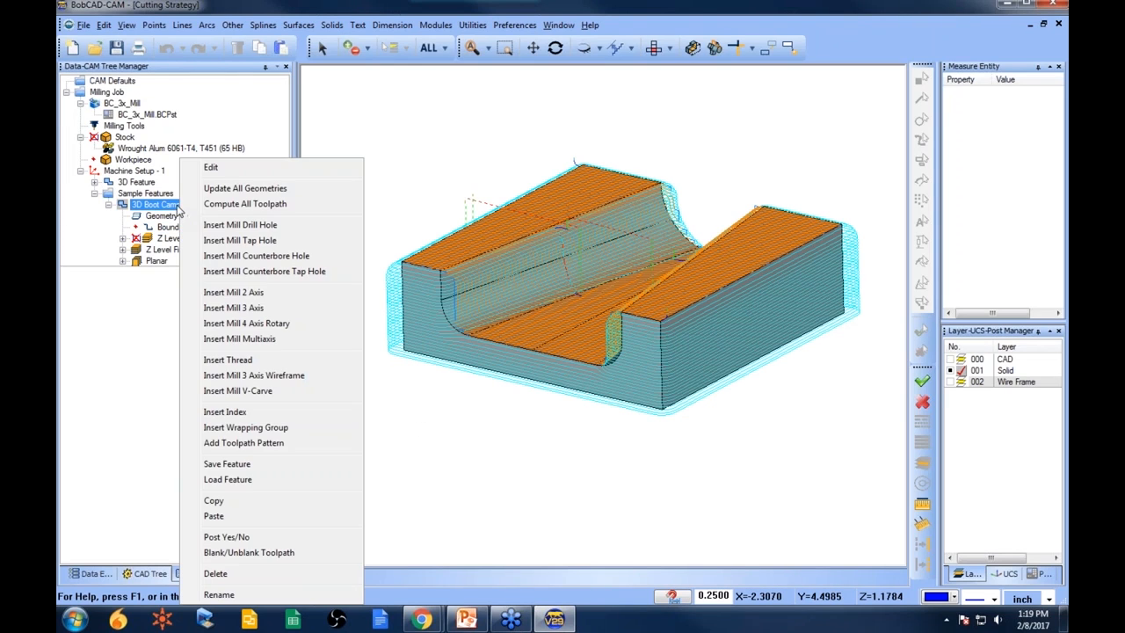
{"action": "right_click", "coordinate": [161, 195]}
{"action": "left_click", "coordinate": [215, 283]}
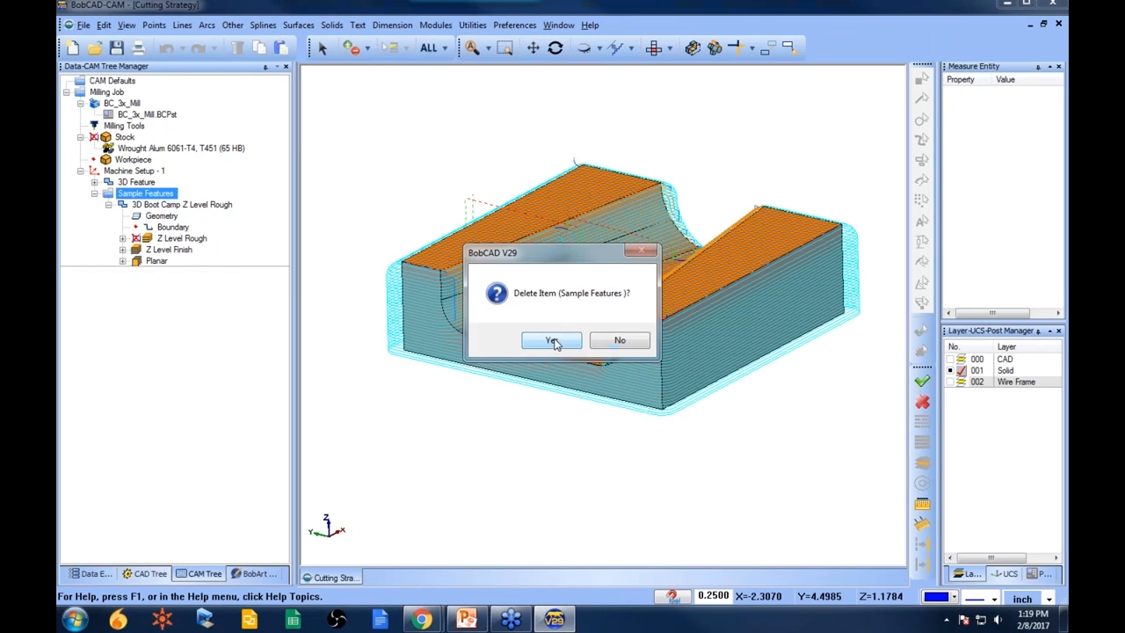
{"action": "left_click", "coordinate": [580, 342]}
- Expand the 3D Feature and inspect its operations on the model
{"action": "left_click", "coordinate": [136, 182]}
{"action": "left_click", "coordinate": [94, 182]}
{"action": "left_click", "coordinate": [143, 239]}
{"action": "left_click", "coordinate": [157, 227]}
{"action": "middle_click_drag", "start_coordinate": [557, 378], "coordinate": [466, 400]}
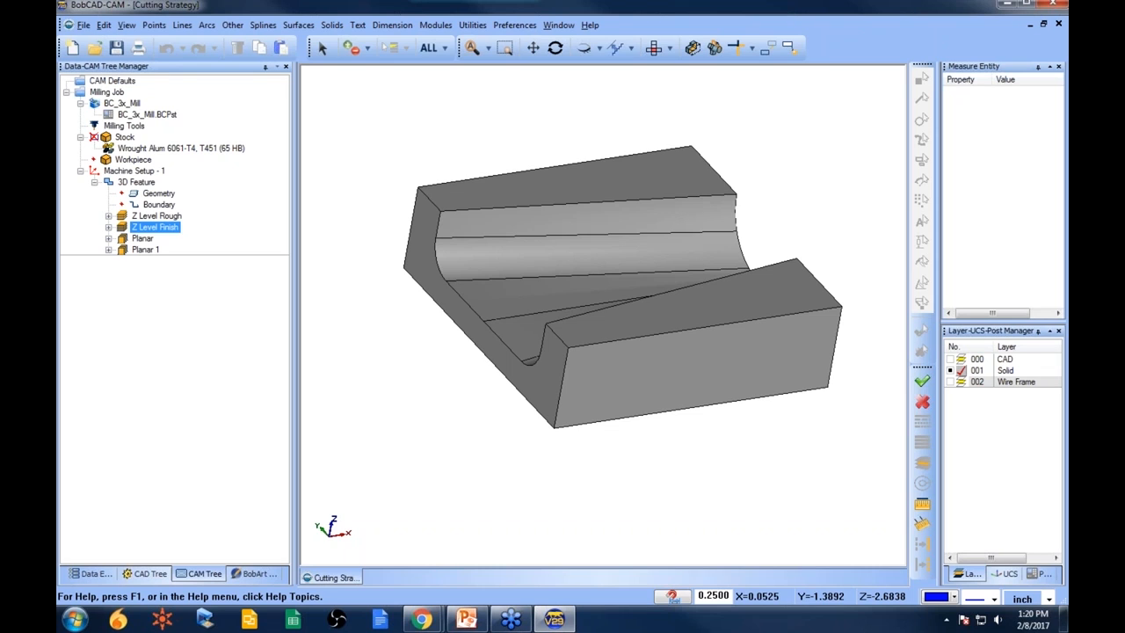
{"action": "middle_click_drag", "start_coordinate": [683, 454], "coordinate": [729, 402]}
{"action": "scroll", "coordinate": [614, 351], "scroll_direction": "down", "scroll_amount": 2}
{"action": "left_click_drag", "start_coordinate": [685, 352], "coordinate": [638, 363]}
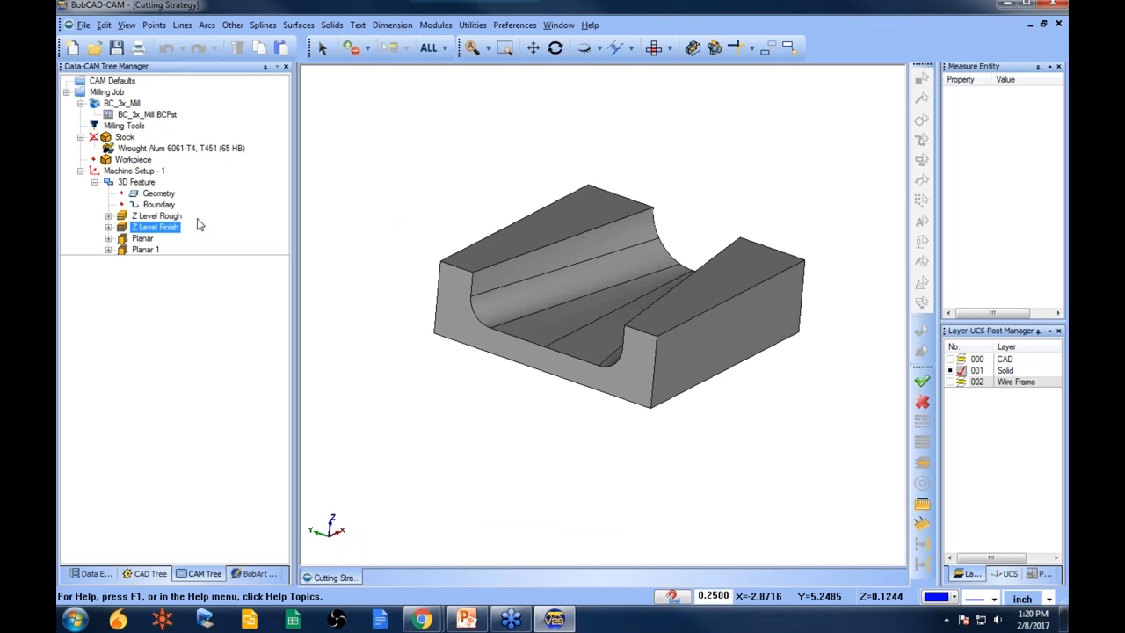
- Reselect the whole solid as the 3D Feature's geometry and compute all its toolpaths
{"action": "left_click", "coordinate": [146, 250], "text": "ctrl"}
{"action": "right_click", "coordinate": [157, 194]}
{"action": "left_click", "coordinate": [211, 207]}
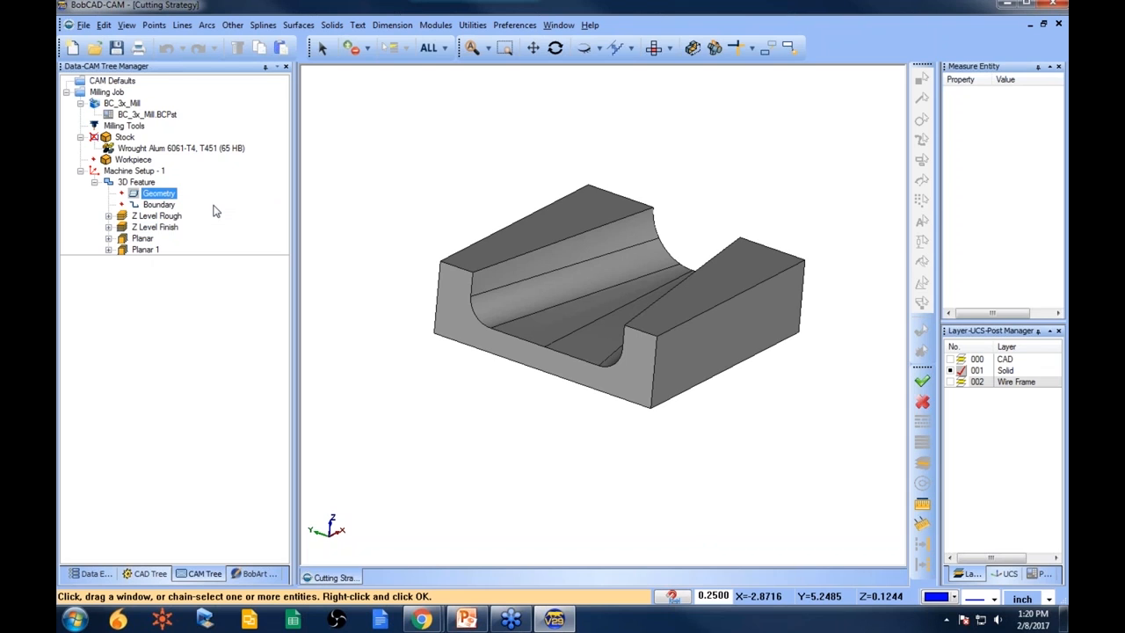
{"action": "key", "text": "space"}
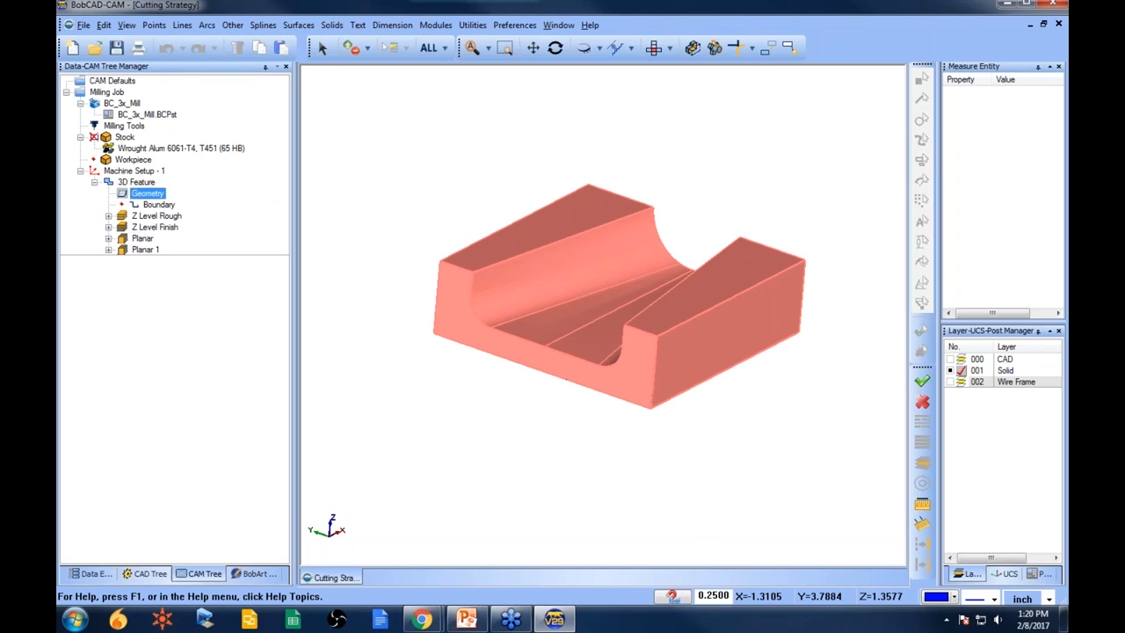
{"action": "left_click", "coordinate": [157, 216]}
{"action": "left_click", "coordinate": [134, 182]}
{"action": "right_click", "coordinate": [130, 182]}
{"action": "left_click", "coordinate": [203, 204]}
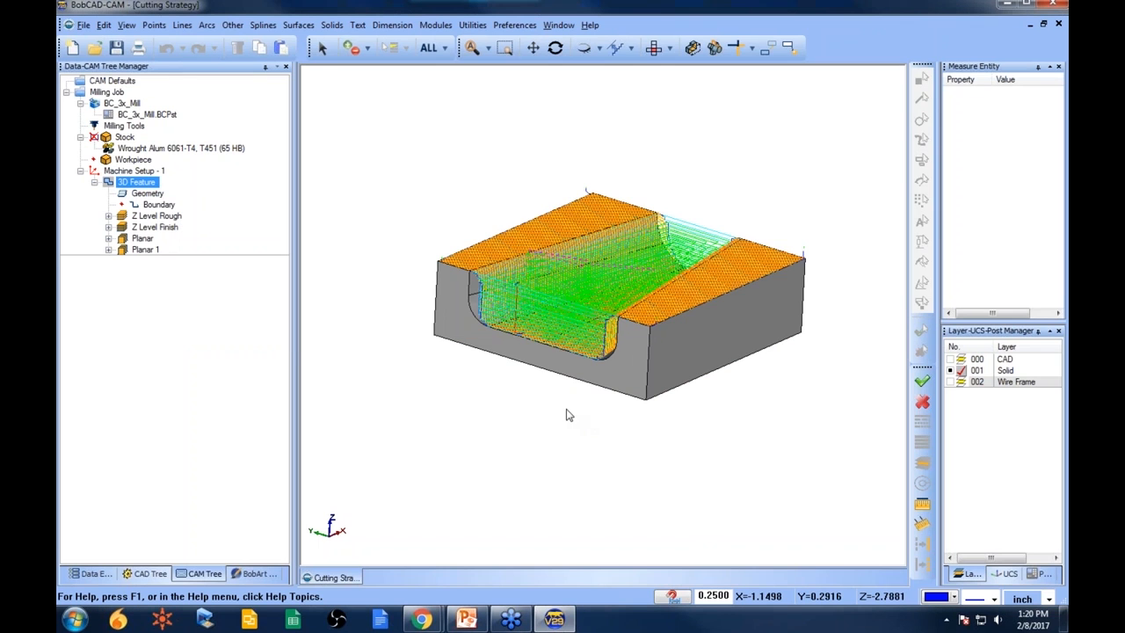
- Remove the 3D Feature's geometry selection and restart its reselection
{"action": "mouse_move", "coordinate": [555, 343]}
{"action": "middle_mouse_down"}
{"action": "mouse_move", "coordinate": [552, 395]}
{"action": "mouse_move", "coordinate": [550, 359]}
{"action": "middle_mouse_up"}
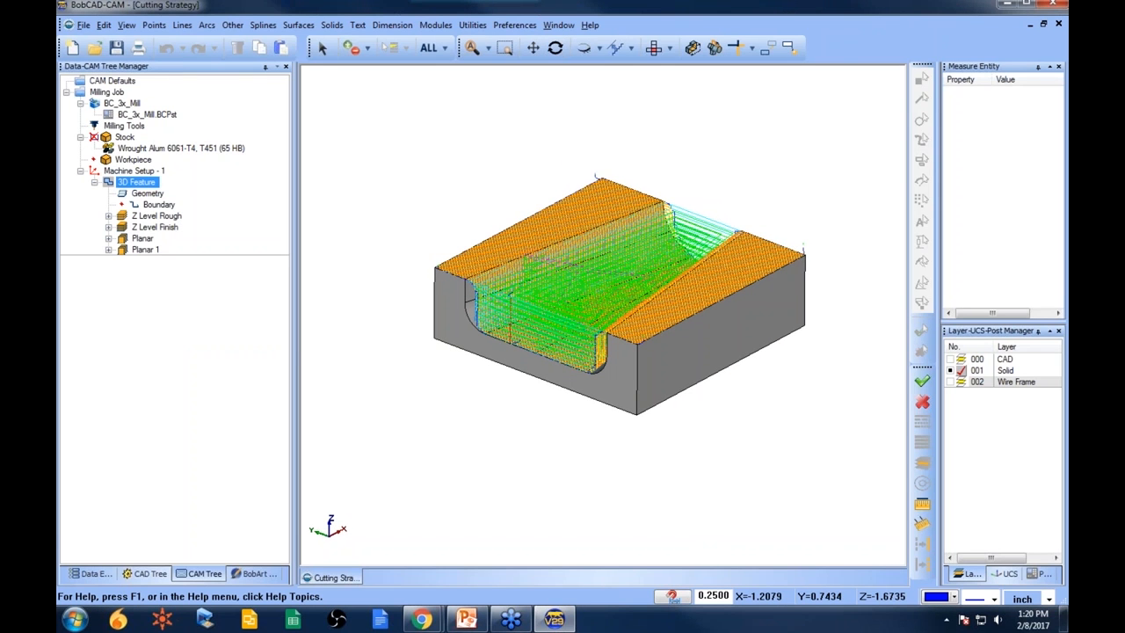
{"action": "left_click", "coordinate": [146, 193]}
{"action": "right_click", "coordinate": [151, 194]}
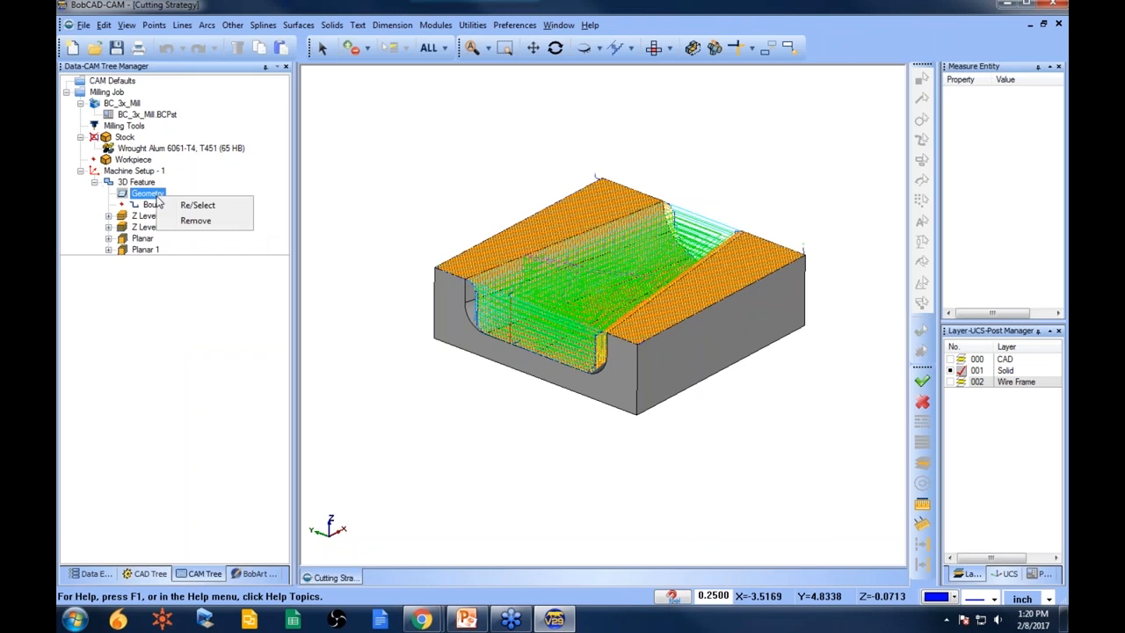
{"action": "left_click", "coordinate": [198, 223]}
{"action": "right_click", "coordinate": [149, 194]}
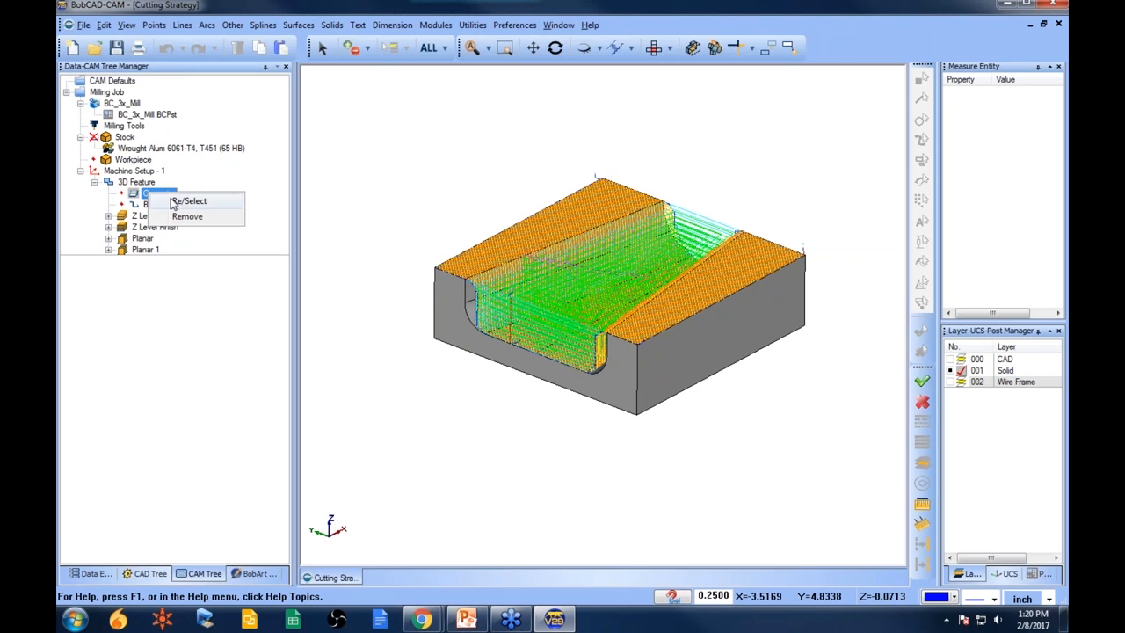
{"action": "left_click", "coordinate": [177, 203]}
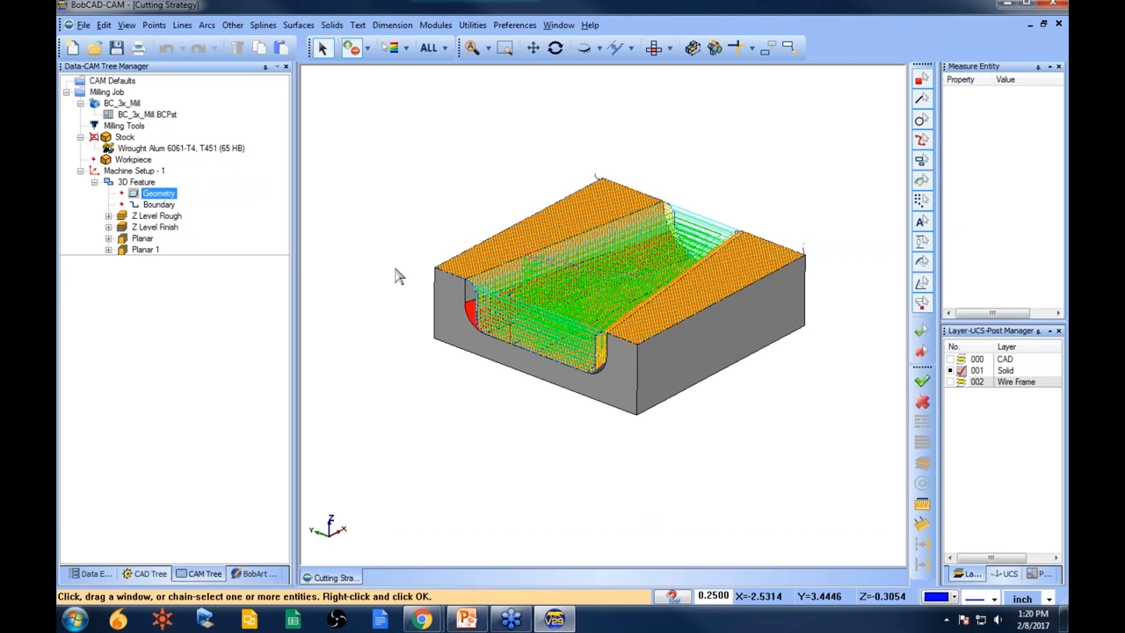
{"action": "right_click", "coordinate": [370, 166]}
{"action": "left_click", "coordinate": [394, 172]}
- Compute all toolpaths of the 3D Feature
{"action": "left_click", "coordinate": [134, 184]}
{"action": "right_click", "coordinate": [134, 187]}
{"action": "left_click", "coordinate": [189, 202]}
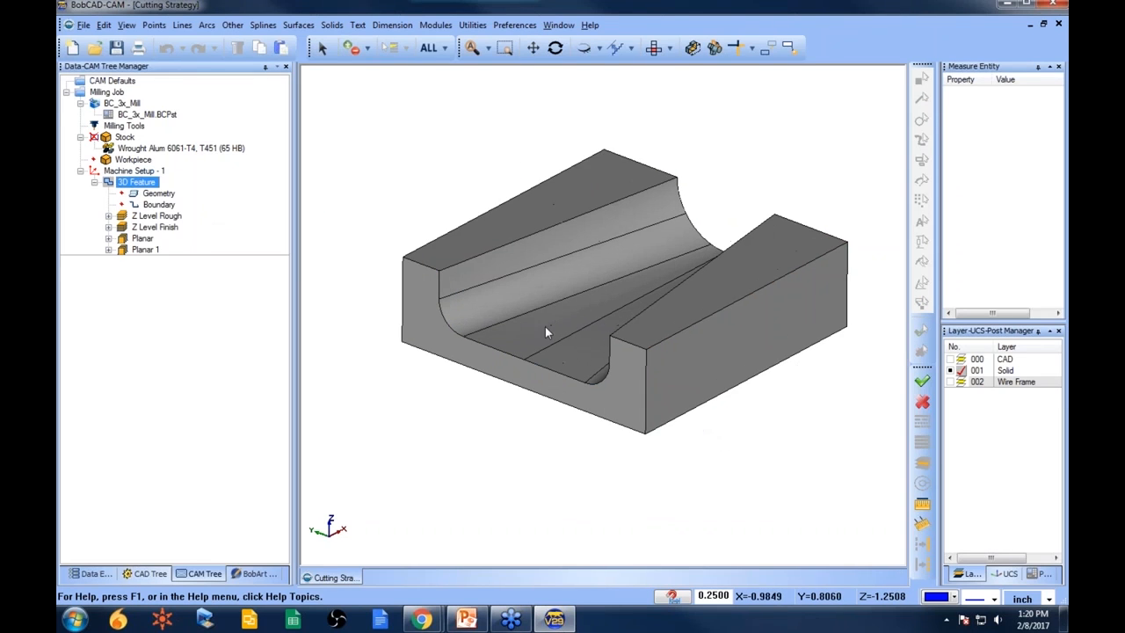
- Reselect the curved slot face as the 3D Feature's geometry and compute the Z Level Rough toolpath
{"action": "scroll", "coordinate": [545, 326], "scroll_direction": "up", "scroll_amount": 2}
{"action": "left_click", "coordinate": [158, 193]}
{"action": "right_click", "coordinate": [158, 192]}
{"action": "left_click", "coordinate": [204, 199]}
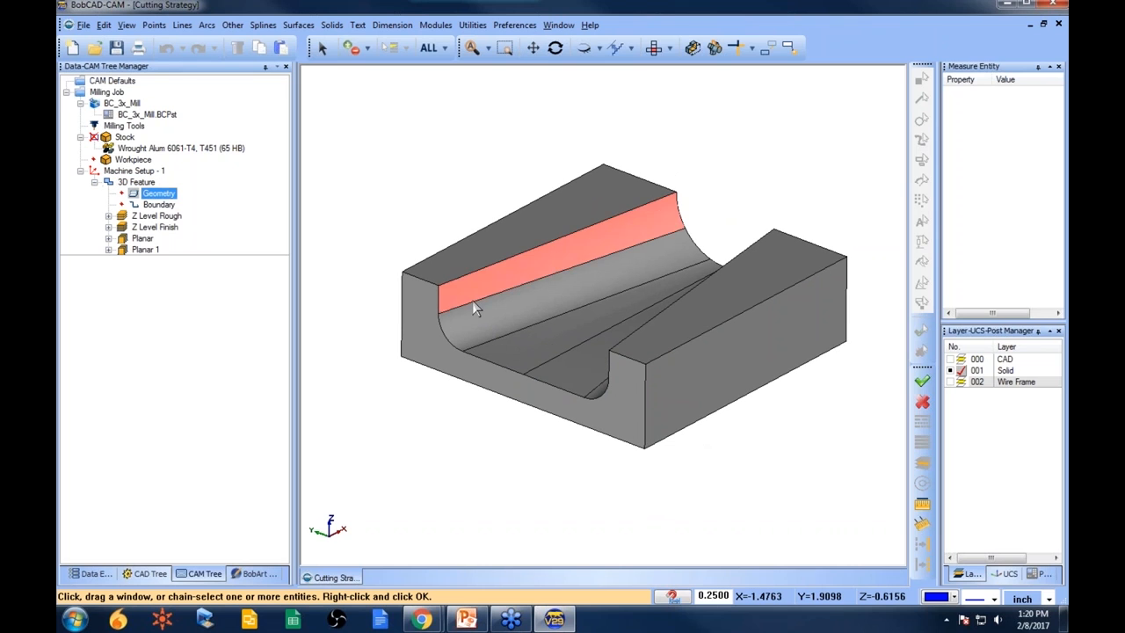
{"action": "left_click", "coordinate": [457, 303]}
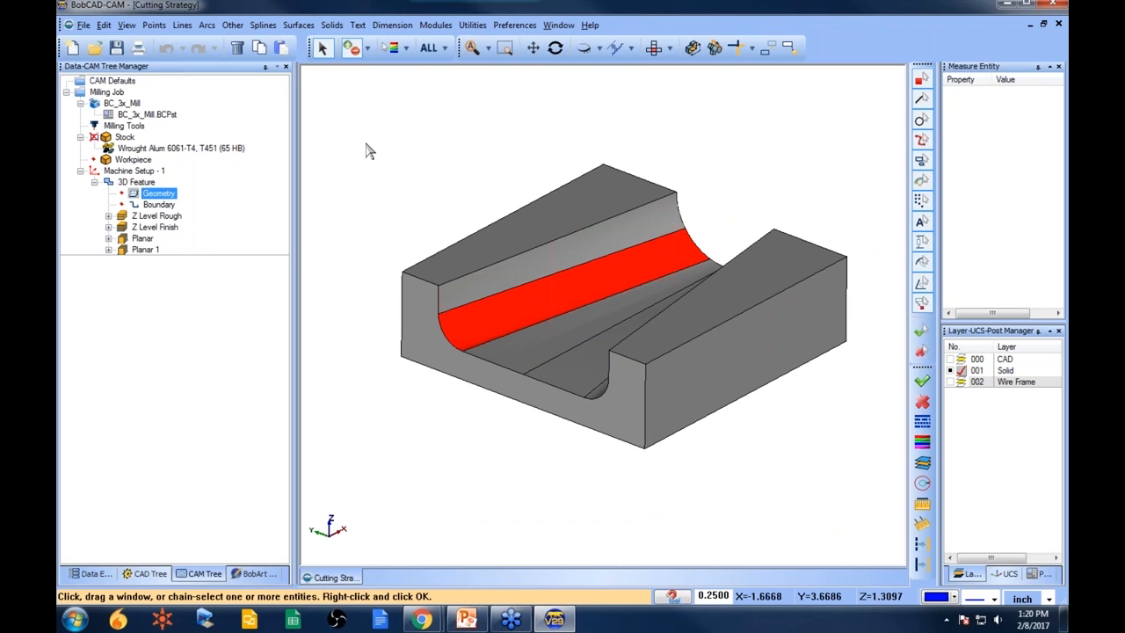
{"action": "right_click", "coordinate": [369, 152]}
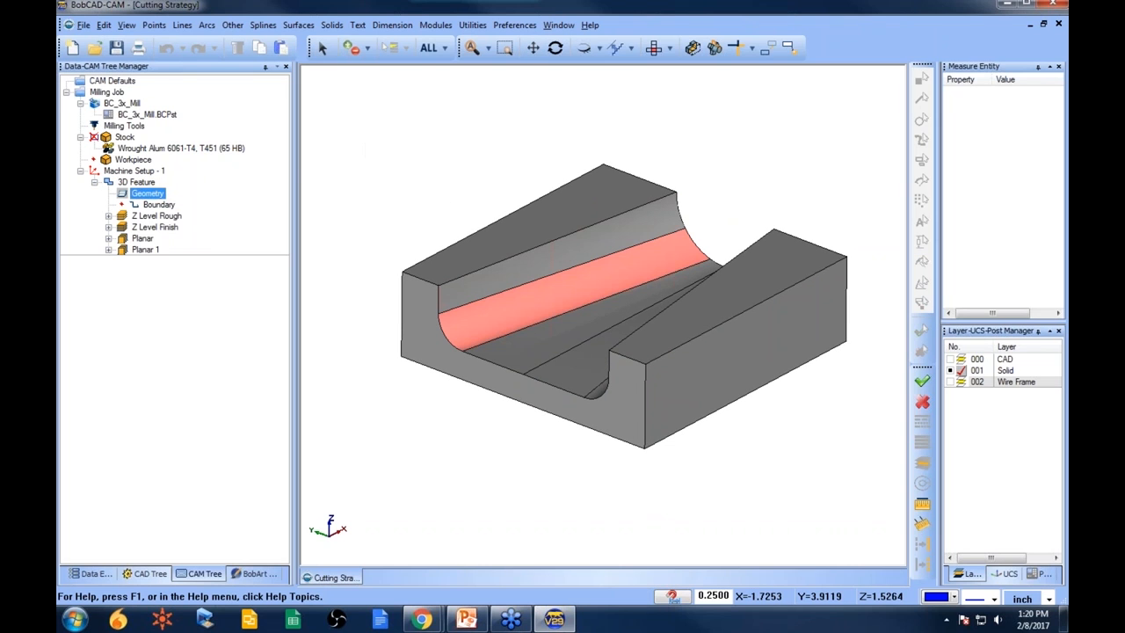
{"action": "right_click", "coordinate": [151, 217]}
{"action": "left_click", "coordinate": [208, 227]}
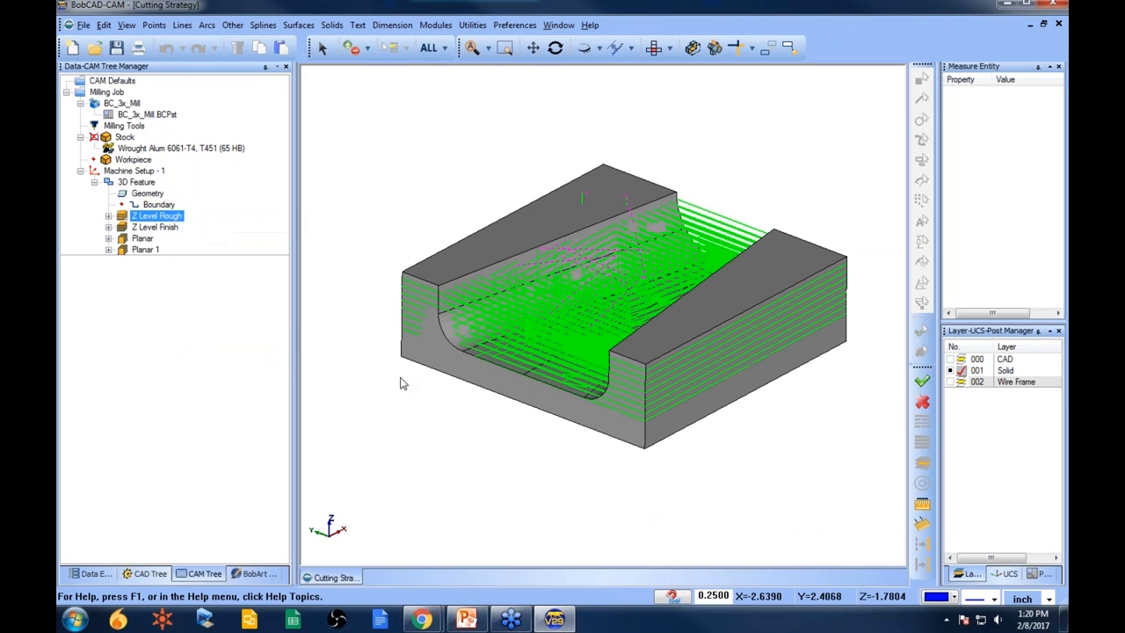
{"action": "middle_click_drag", "start_coordinate": [401, 382], "coordinate": [503, 406]}
{"action": "left_click", "coordinate": [158, 193]}
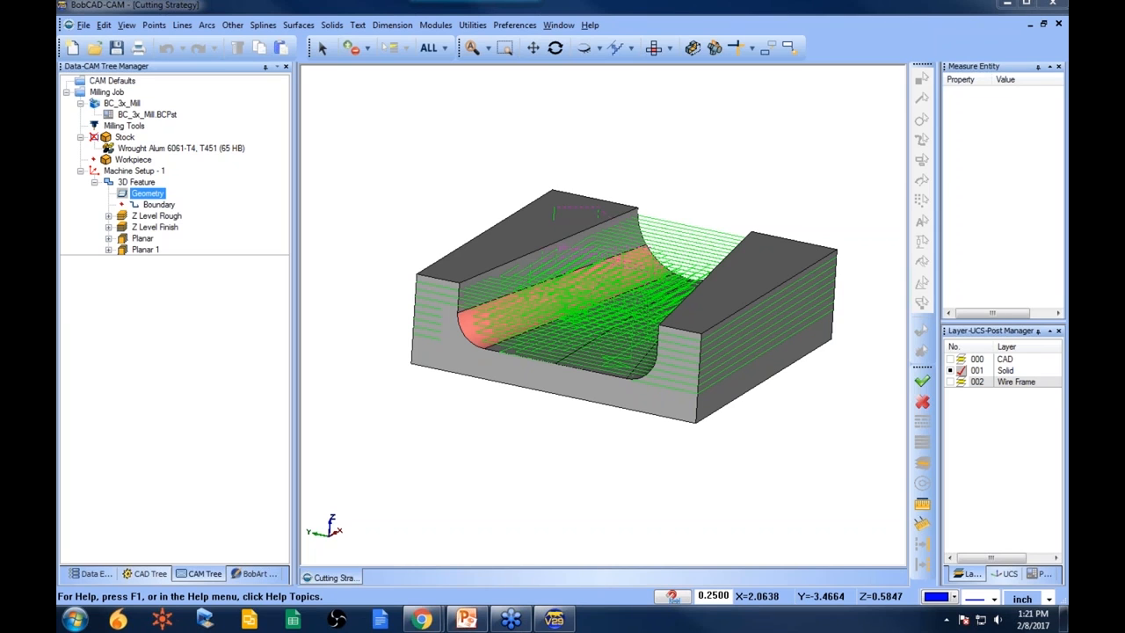
{"action": "middle_click_drag", "start_coordinate": [751, 402], "coordinate": [626, 407]}
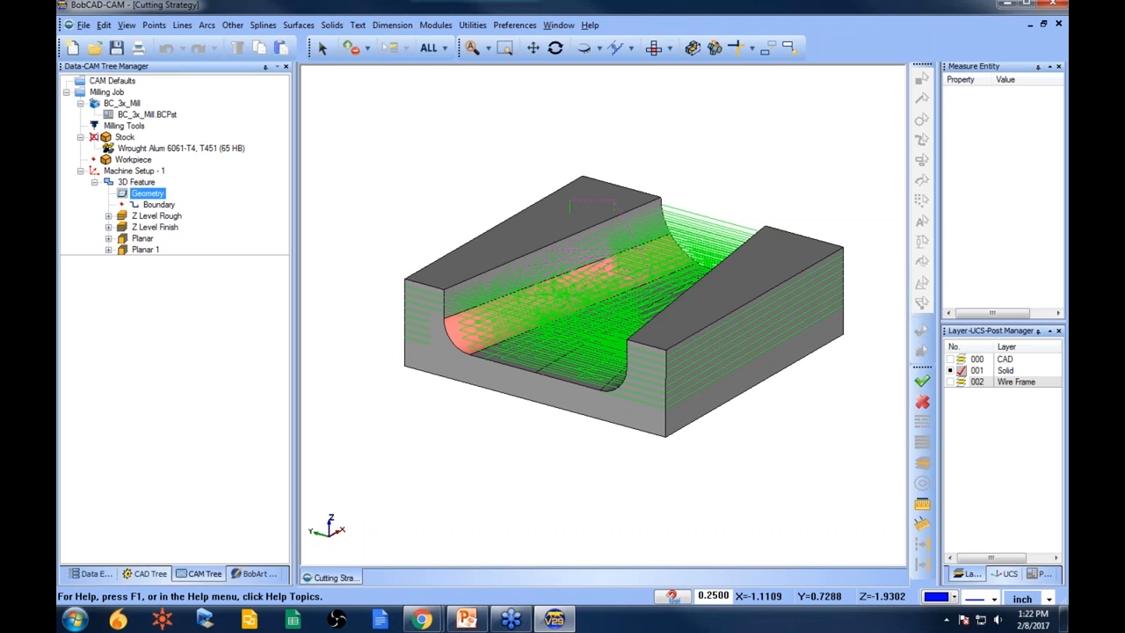
{"action": "middle_click_drag", "start_coordinate": [613, 332], "coordinate": [652, 395]}
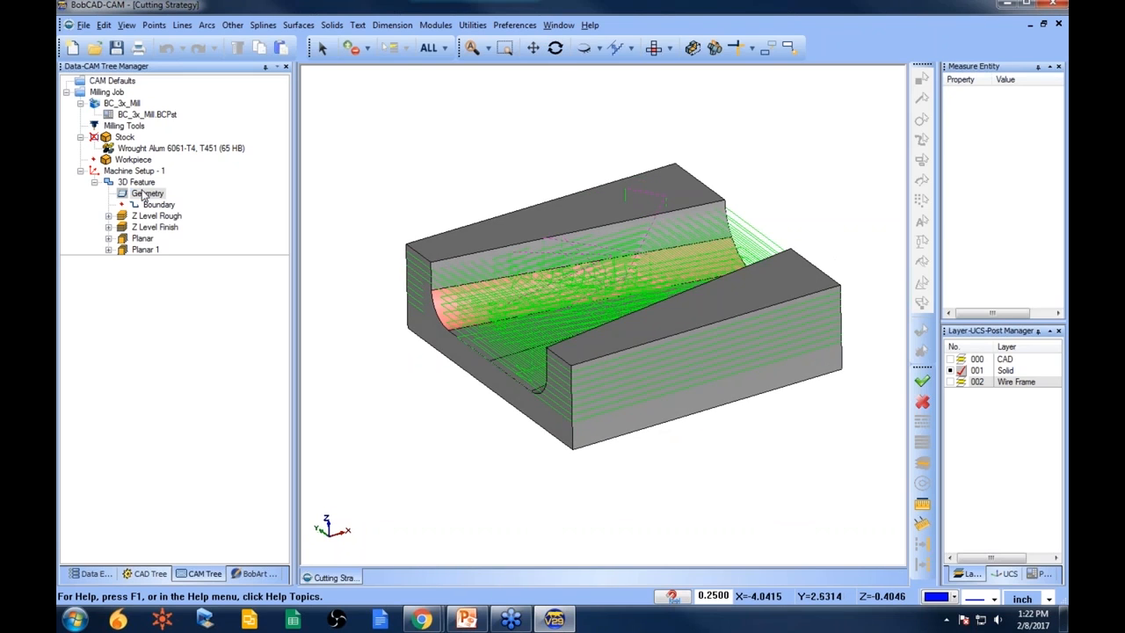
- Unblank the stock and lower its transparency setting
{"action": "right_click", "coordinate": [115, 138]}
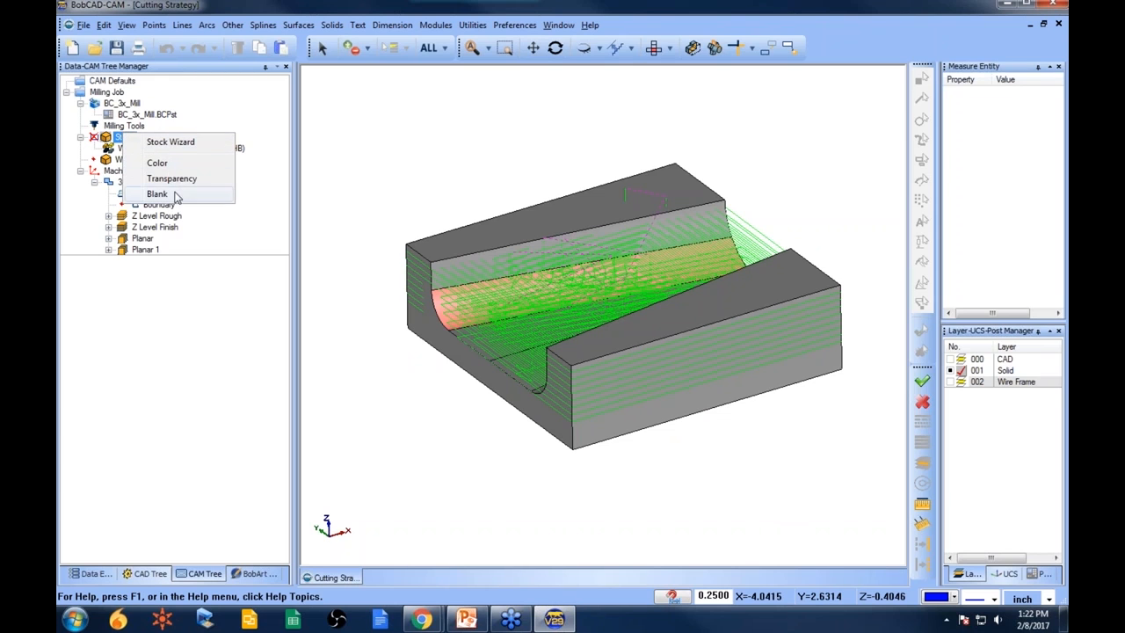
{"action": "left_click", "coordinate": [172, 196]}
{"action": "right_click", "coordinate": [115, 138]}
{"action": "left_click", "coordinate": [176, 181]}
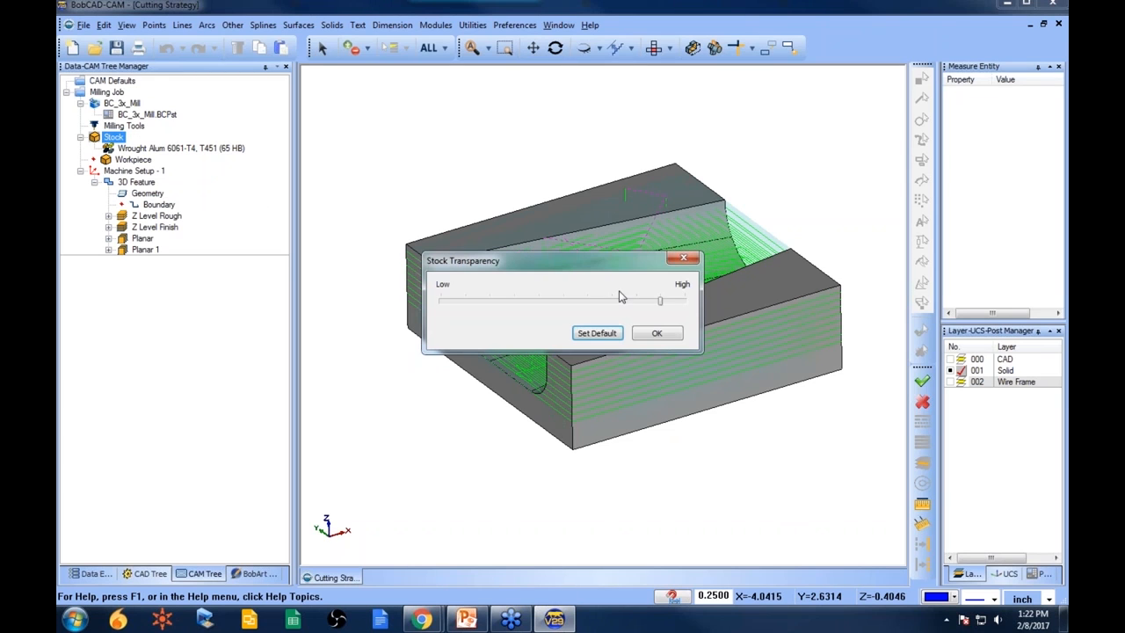
{"action": "left_click_drag", "start_coordinate": [663, 305], "coordinate": [579, 304]}
{"action": "left_click", "coordinate": [657, 333]}
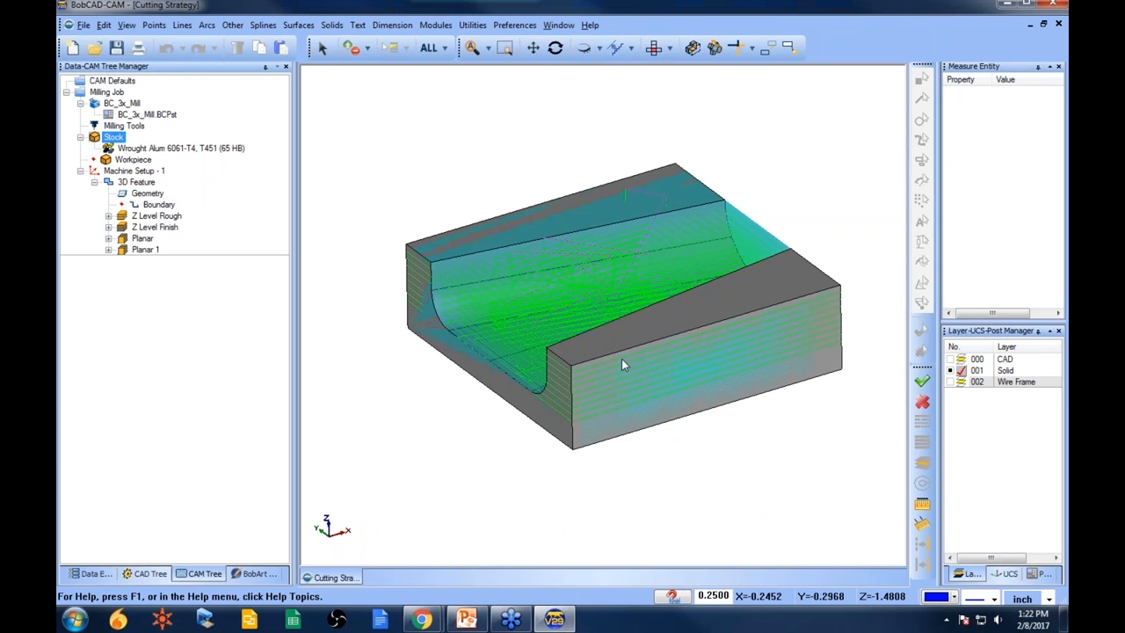
{"action": "middle_click_drag", "start_coordinate": [622, 358], "coordinate": [642, 367]}
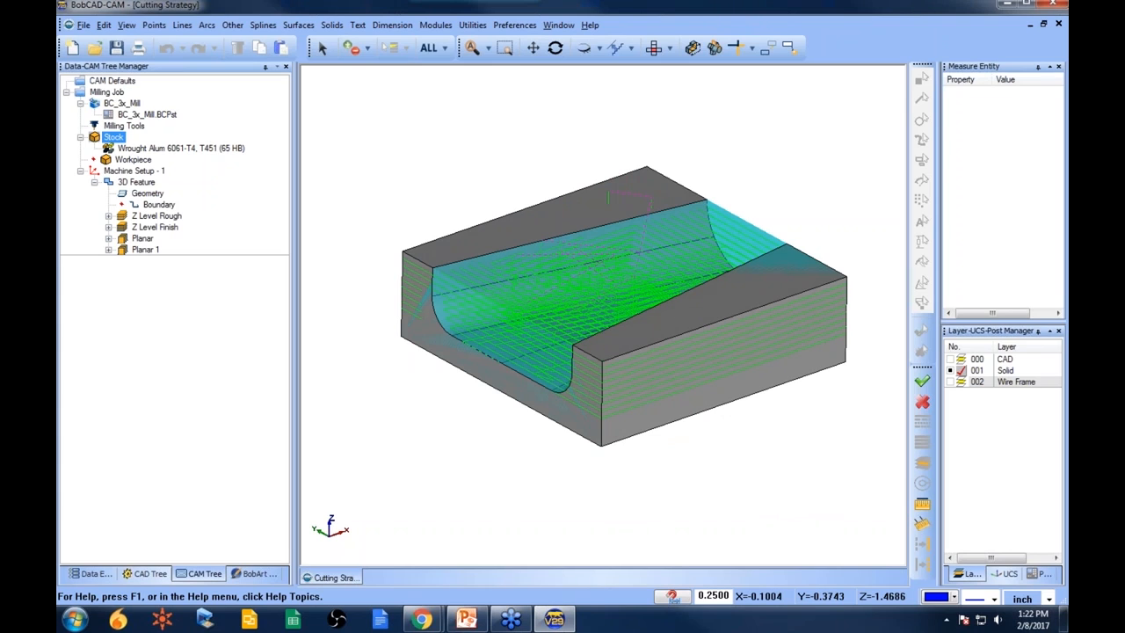
- Open the Stock Wizard and set the stock offsets to 1 in both -X and +X
{"action": "right_click", "coordinate": [115, 138]}
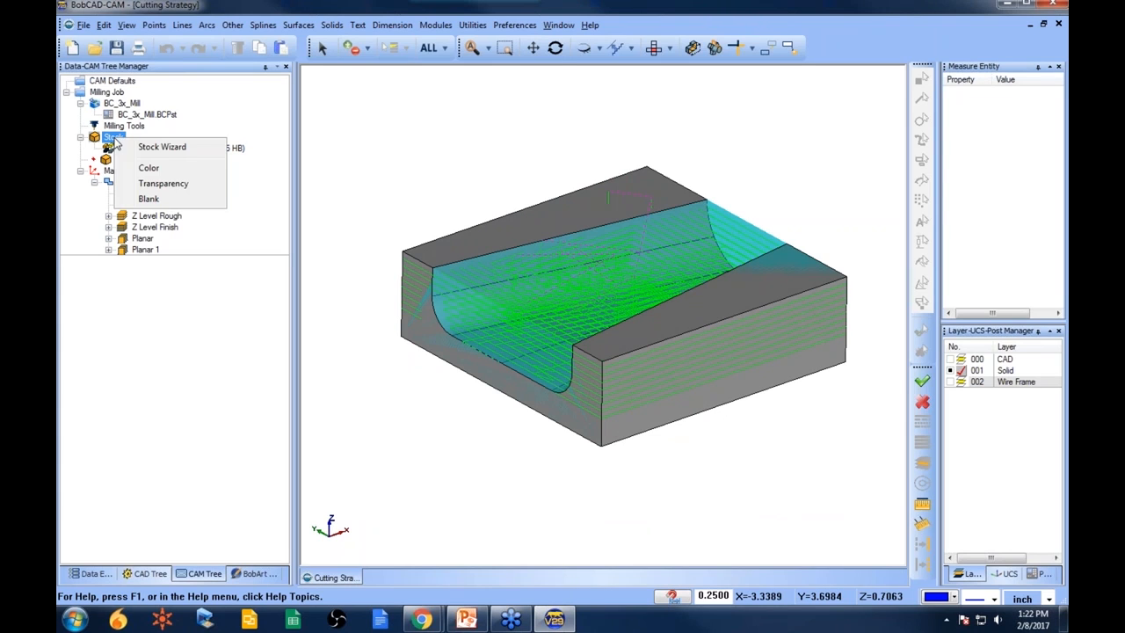
{"action": "left_click", "coordinate": [176, 148]}
{"action": "left_click", "coordinate": [150, 263]}
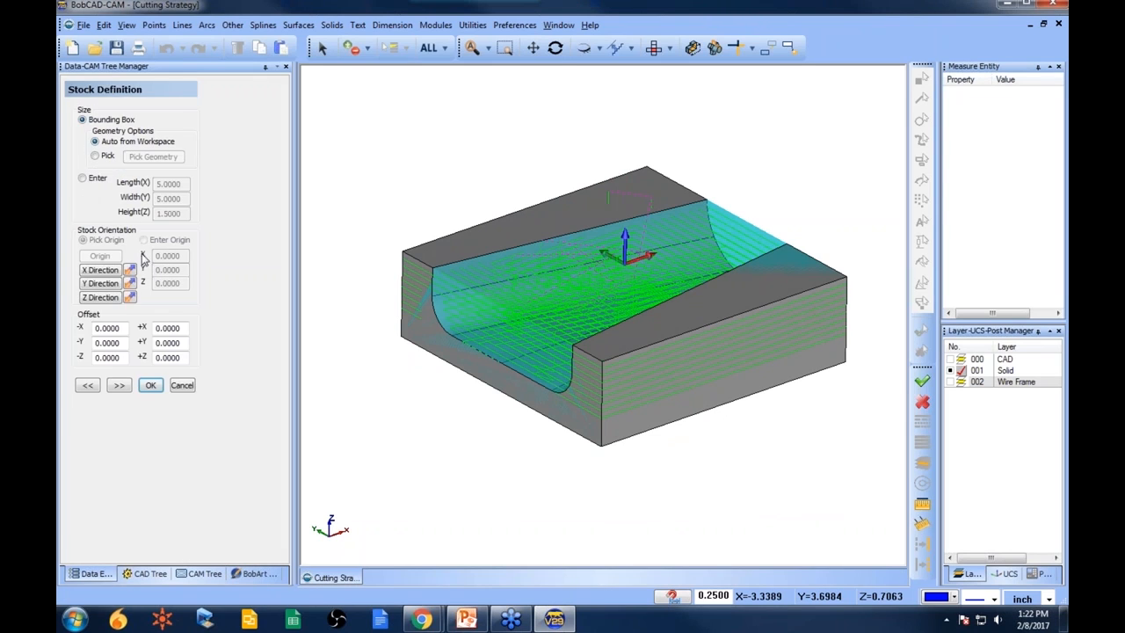
{"action": "left_click", "coordinate": [128, 328]}
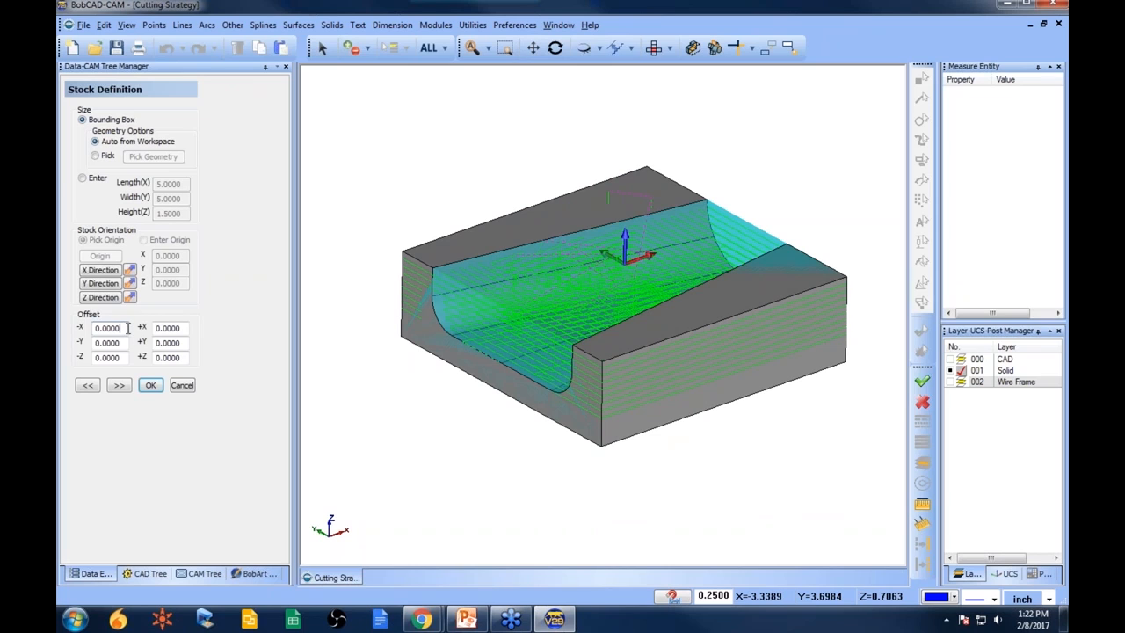
{"action": "left_click", "coordinate": [185, 328]}
{"action": "type", "text": "1"}
{"action": "left_click", "coordinate": [124, 329]}
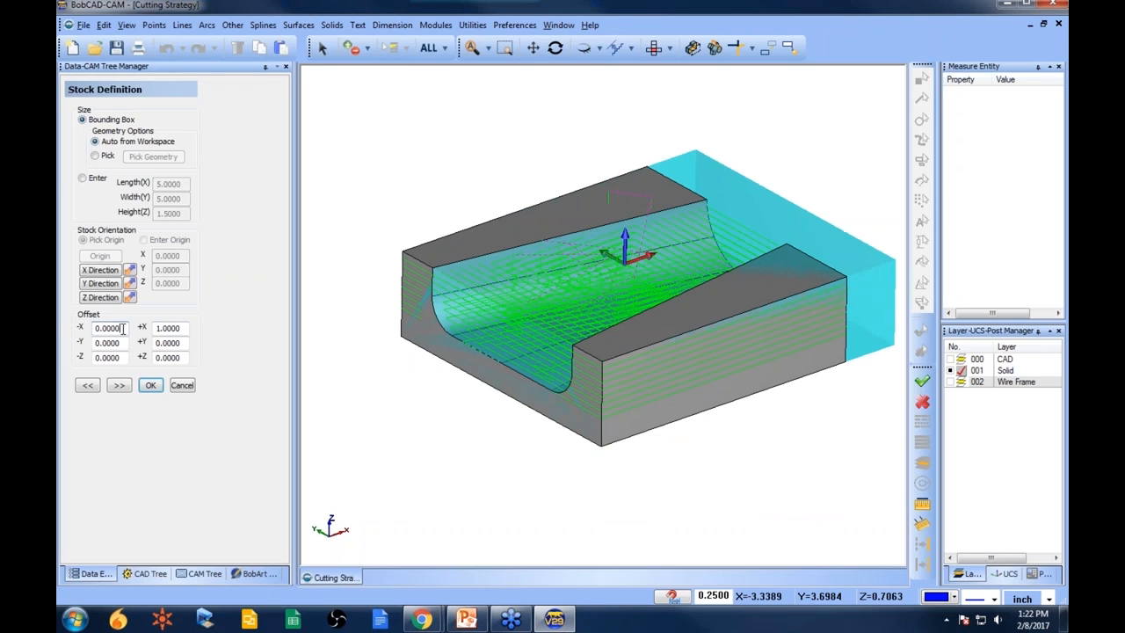
{"action": "left_click_drag", "start_coordinate": [123, 329], "coordinate": [68, 328]}
{"action": "type", "text": "1"}
{"action": "left_click", "coordinate": [121, 385]}
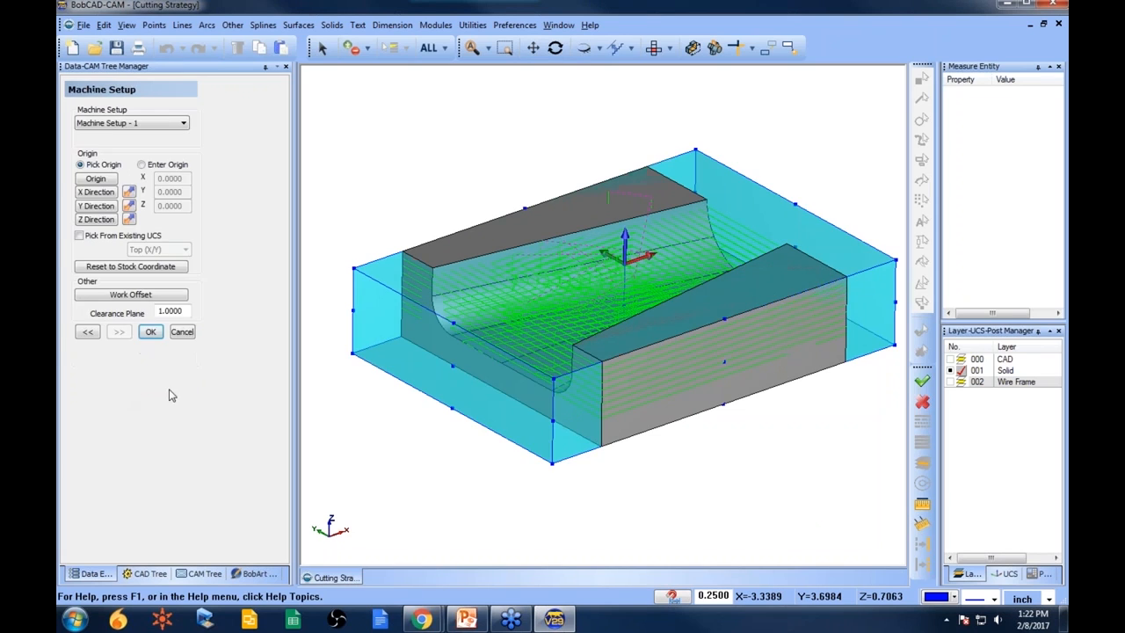
{"action": "left_click", "coordinate": [154, 332]}
- Recompute the Z Level Rough toolpath
{"action": "left_click", "coordinate": [167, 216]}
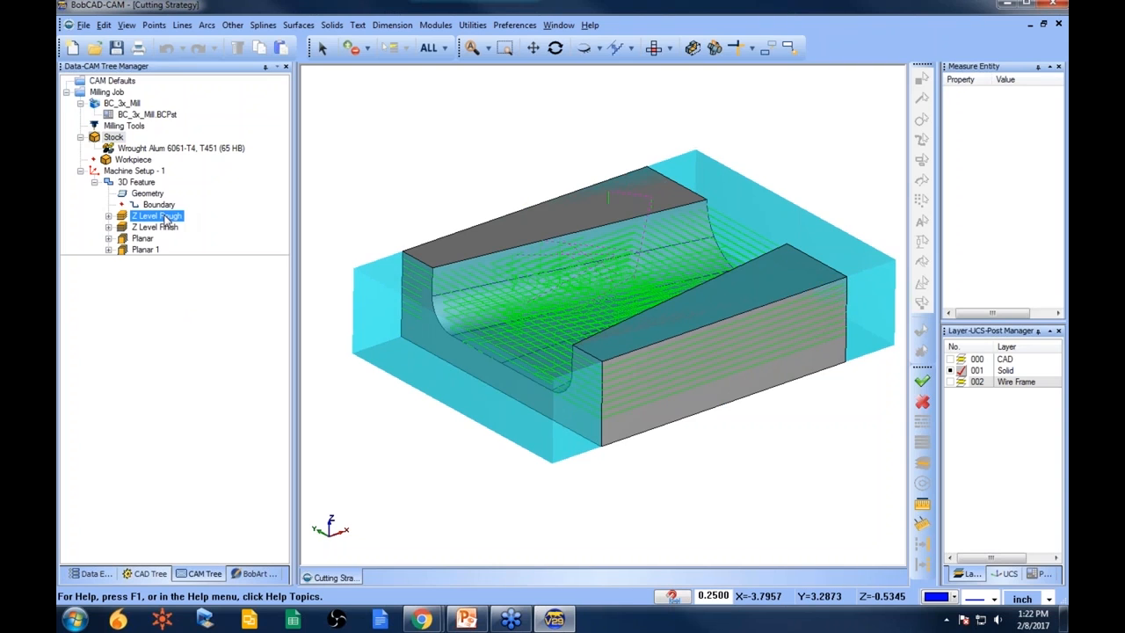
{"action": "right_click", "coordinate": [165, 217]}
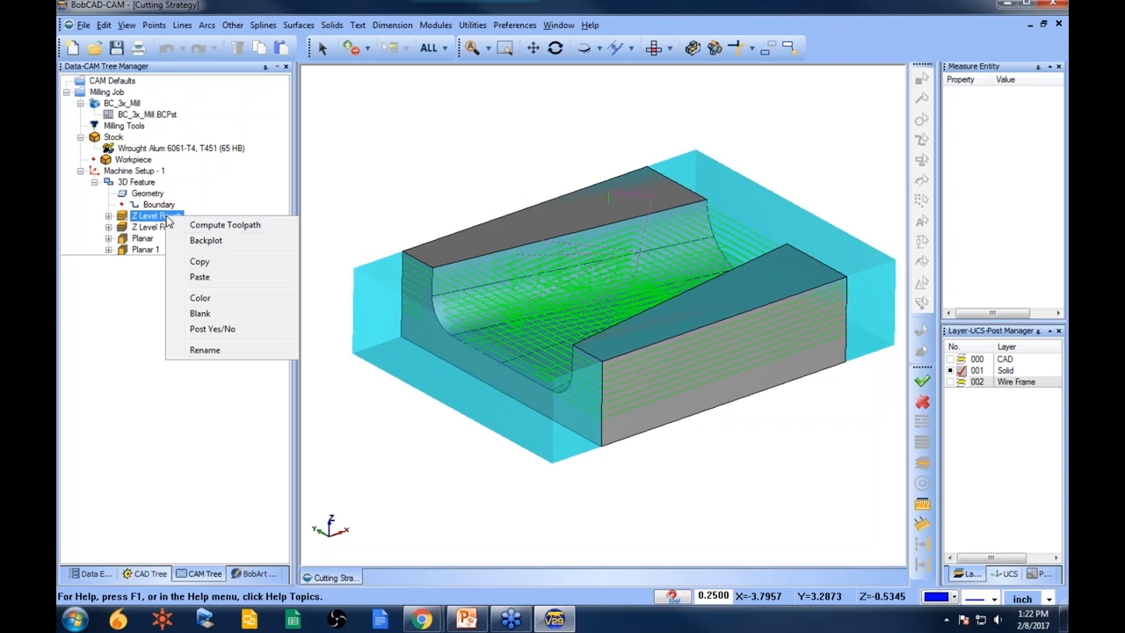
{"action": "left_click", "coordinate": [226, 227]}
{"action": "middle_click_drag", "start_coordinate": [414, 445], "coordinate": [509, 404]}
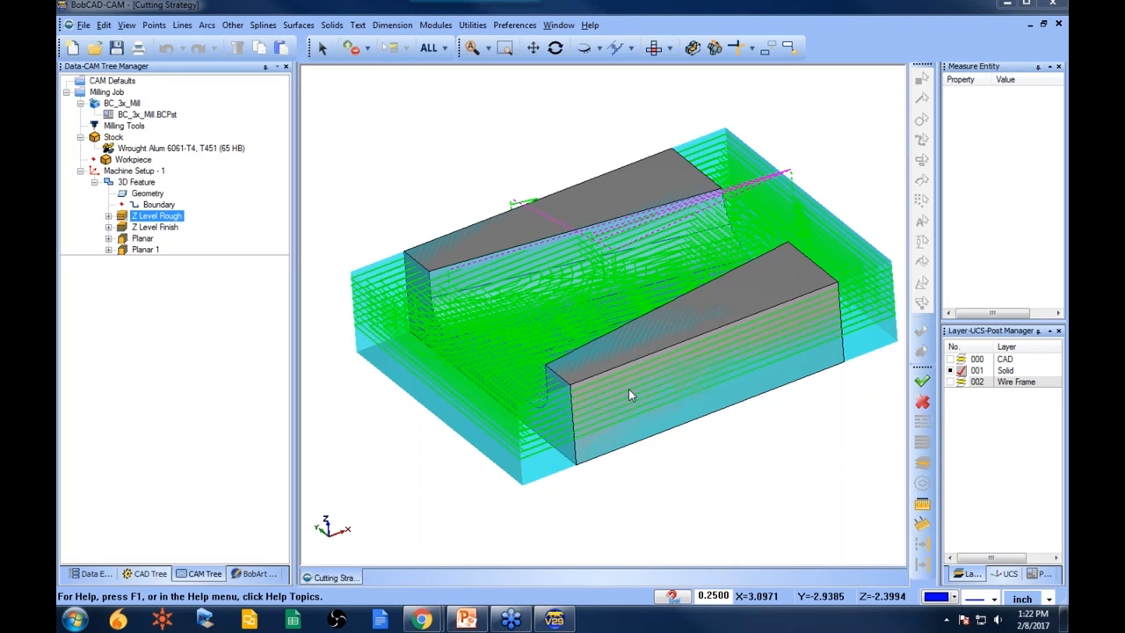
- Blank the stock and view the Z Level Rough toolpath from the top
{"action": "left_click", "coordinate": [148, 194]}
{"action": "middle_click_drag", "start_coordinate": [562, 350], "coordinate": [478, 320]}
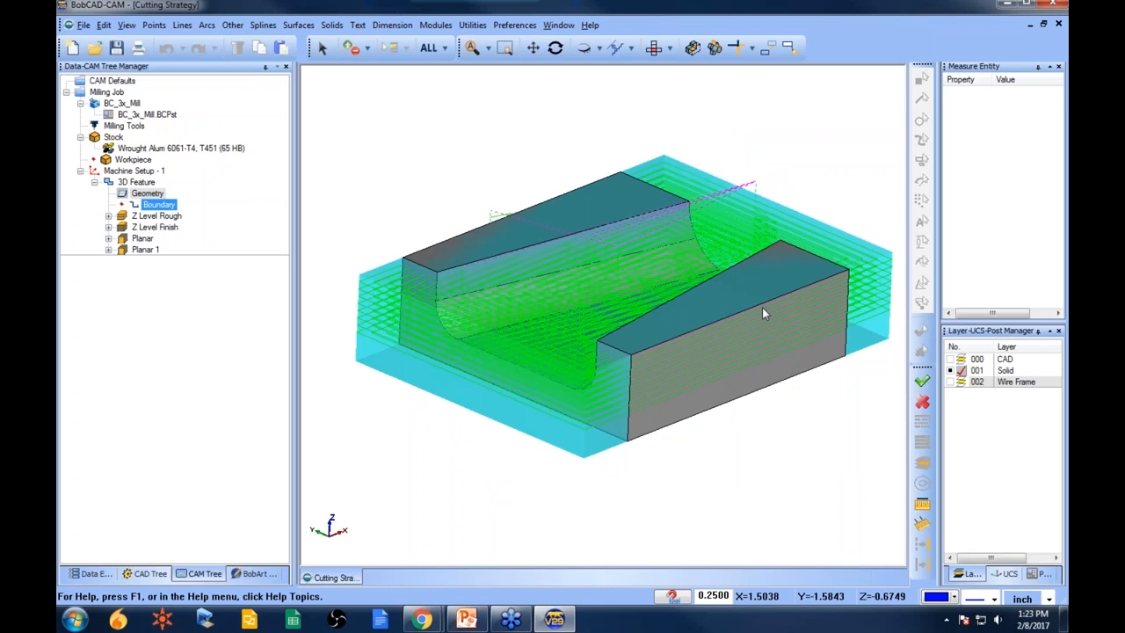
{"action": "right_click", "coordinate": [136, 137]}
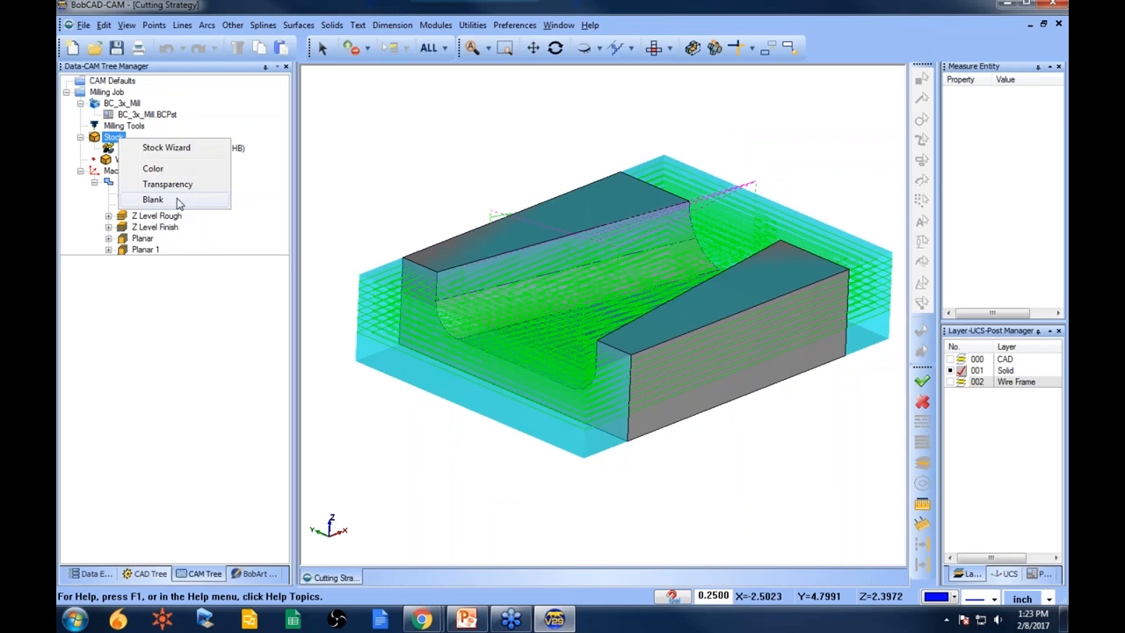
{"action": "left_click", "coordinate": [179, 200]}
{"action": "left_click", "coordinate": [174, 216]}
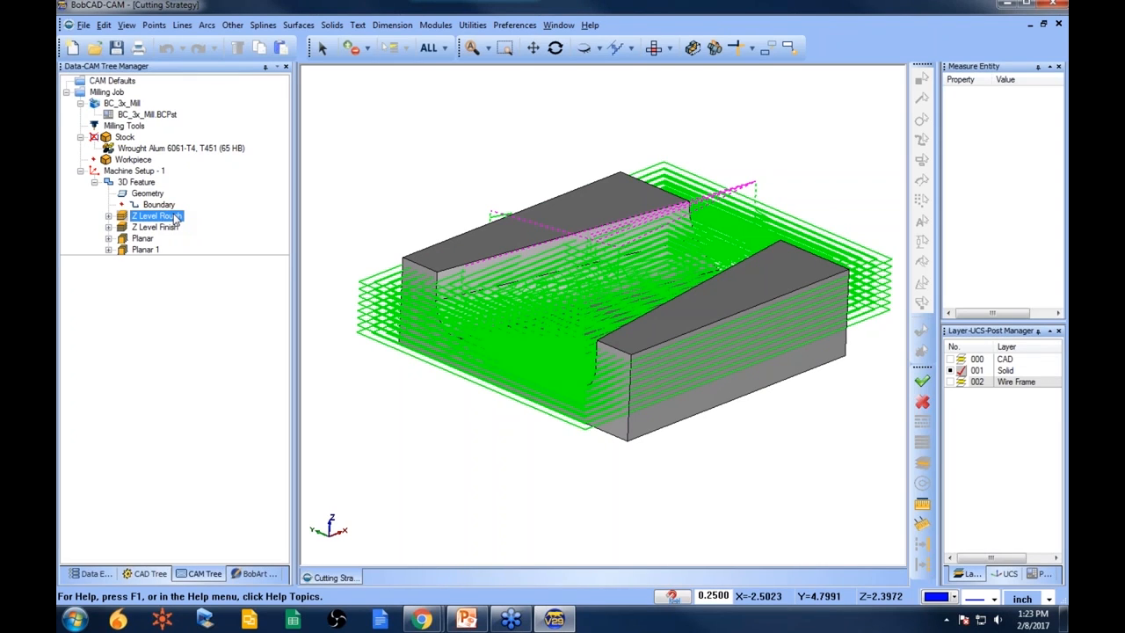
{"action": "left_click", "coordinate": [124, 137]}
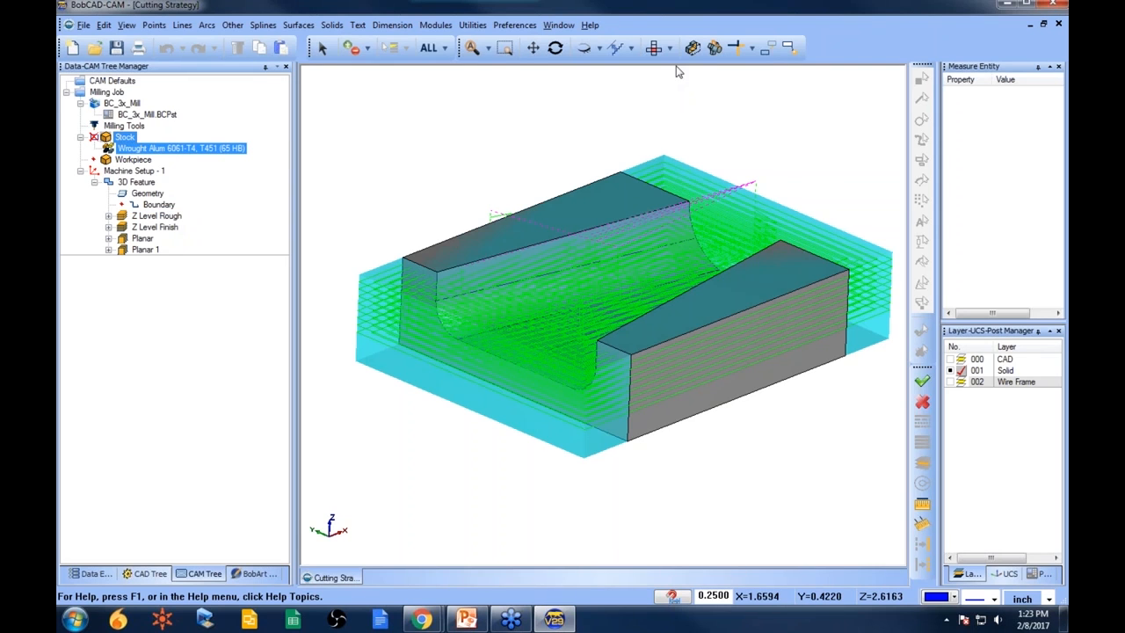
{"action": "left_click", "coordinate": [654, 48]}
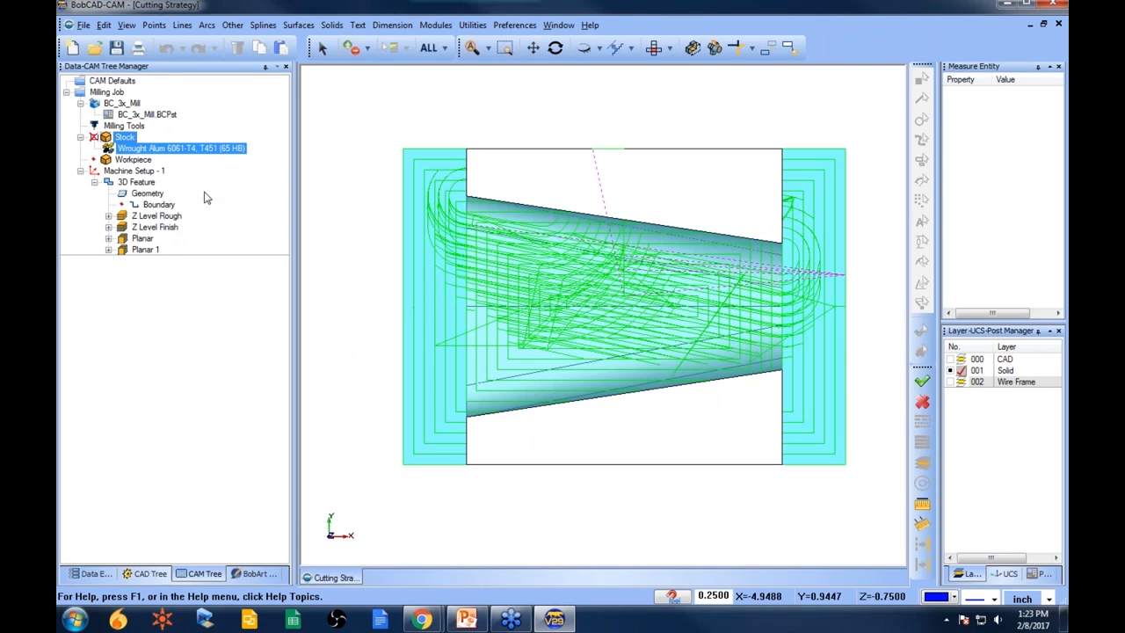
- Backplot the Z Level Rough toolpath with wireframe tool display, scrubbing through its progress
{"action": "right_click", "coordinate": [156, 215]}
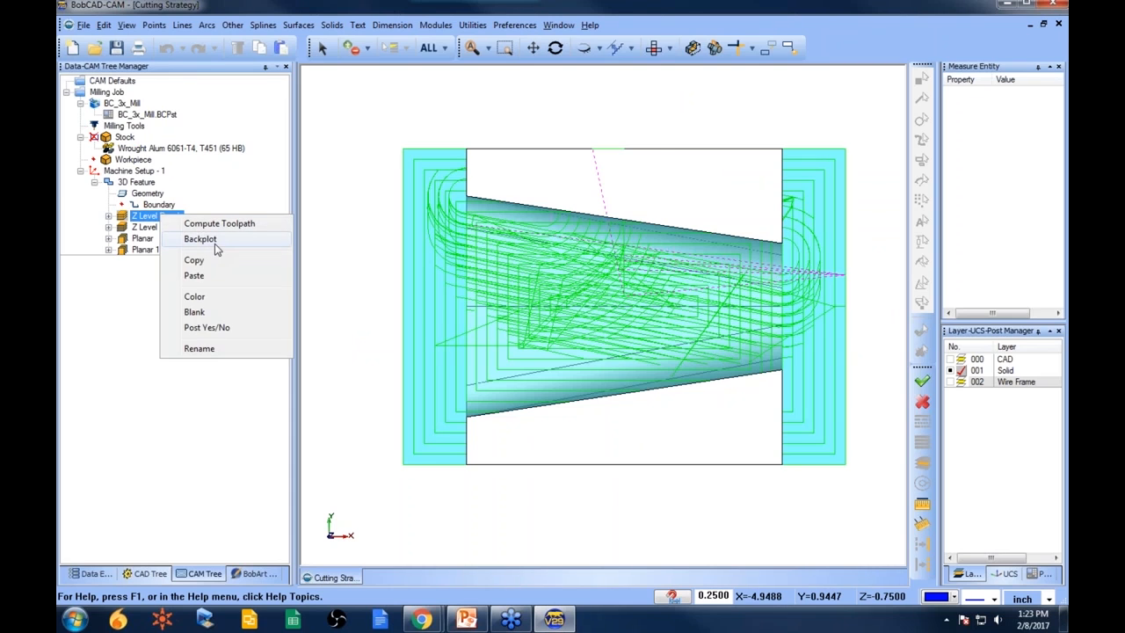
{"action": "left_click", "coordinate": [215, 244]}
{"action": "left_click", "coordinate": [79, 256]}
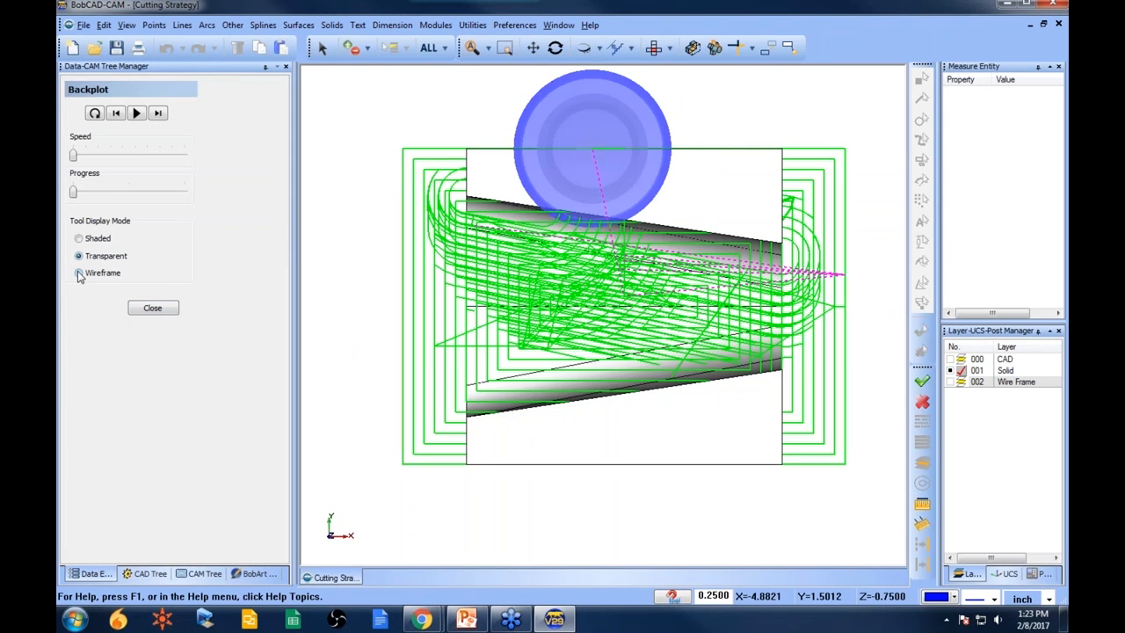
{"action": "left_click", "coordinate": [79, 274]}
{"action": "left_click_drag", "start_coordinate": [74, 192], "coordinate": [86, 195]}
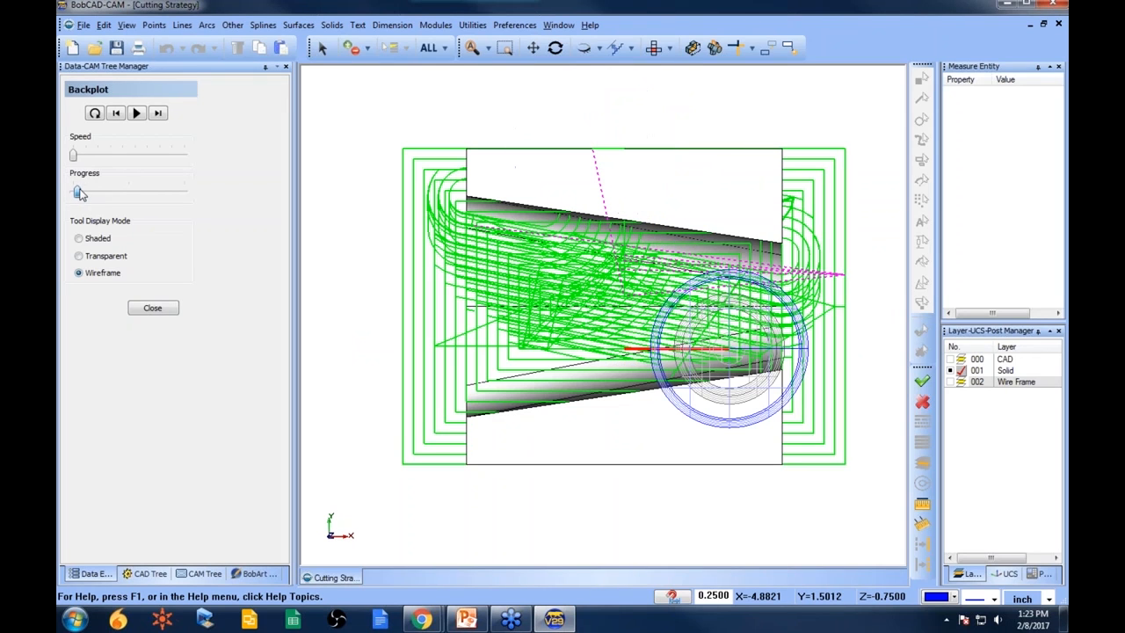
{"action": "left_click", "coordinate": [176, 311]}
{"action": "middle_click_drag", "start_coordinate": [652, 369], "coordinate": [666, 398]}
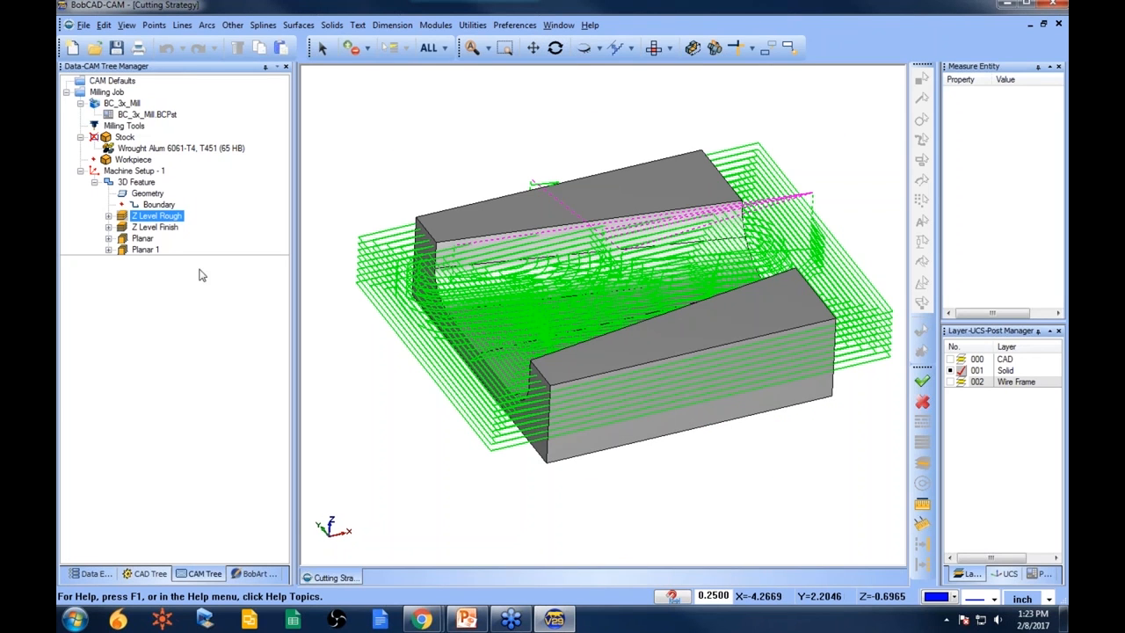
- Blank all toolpaths of the 3D Feature
{"action": "left_click", "coordinate": [165, 229]}
{"action": "left_click", "coordinate": [141, 214]}
{"action": "left_click", "coordinate": [150, 181]}
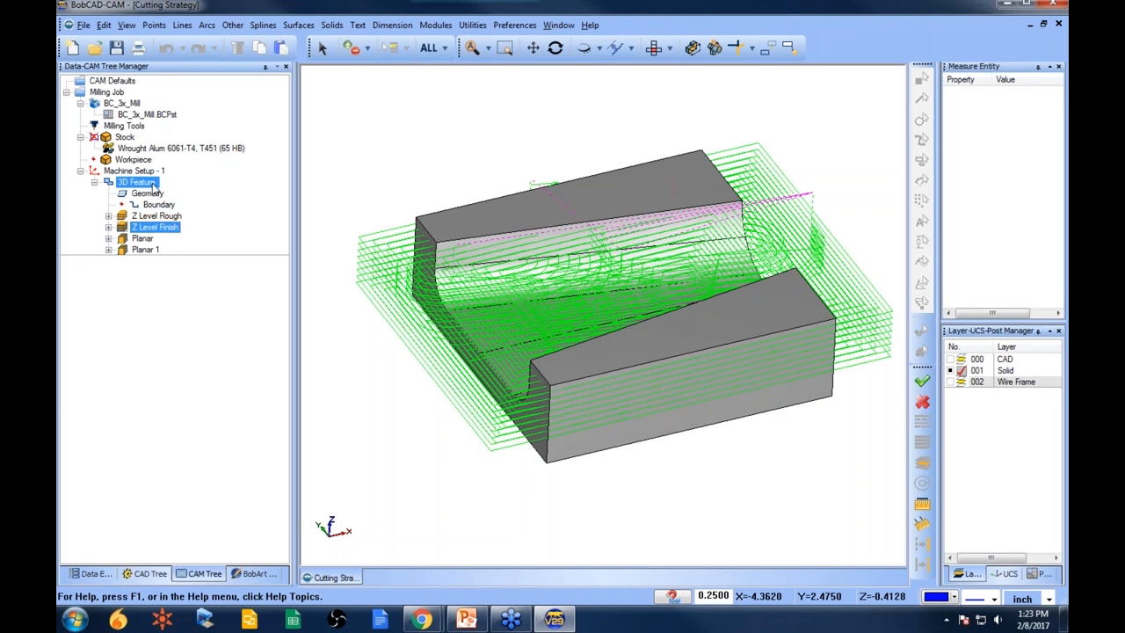
{"action": "right_click", "coordinate": [150, 181]}
{"action": "left_click", "coordinate": [252, 550]}
- Compute the Z Level Finish toolpath
{"action": "left_click", "coordinate": [167, 227]}
{"action": "right_click", "coordinate": [134, 227]}
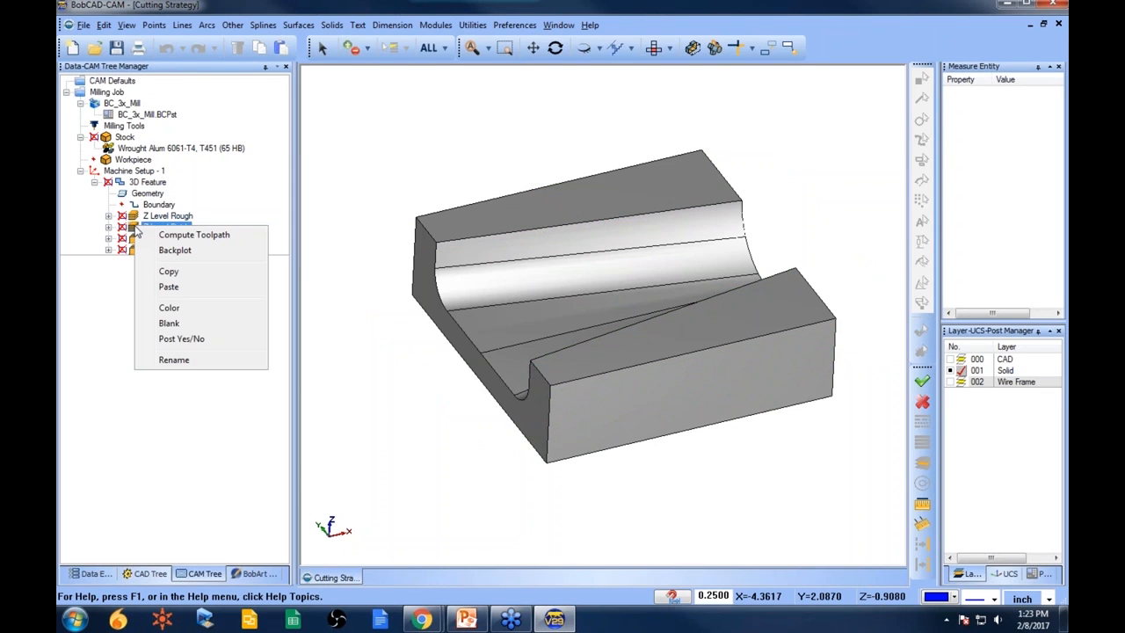
{"action": "left_click", "coordinate": [170, 239]}
{"action": "middle_click_drag", "start_coordinate": [413, 347], "coordinate": [606, 386]}
{"action": "left_click", "coordinate": [146, 193]}
{"action": "middle_click_drag", "start_coordinate": [650, 221], "coordinate": [659, 279]}
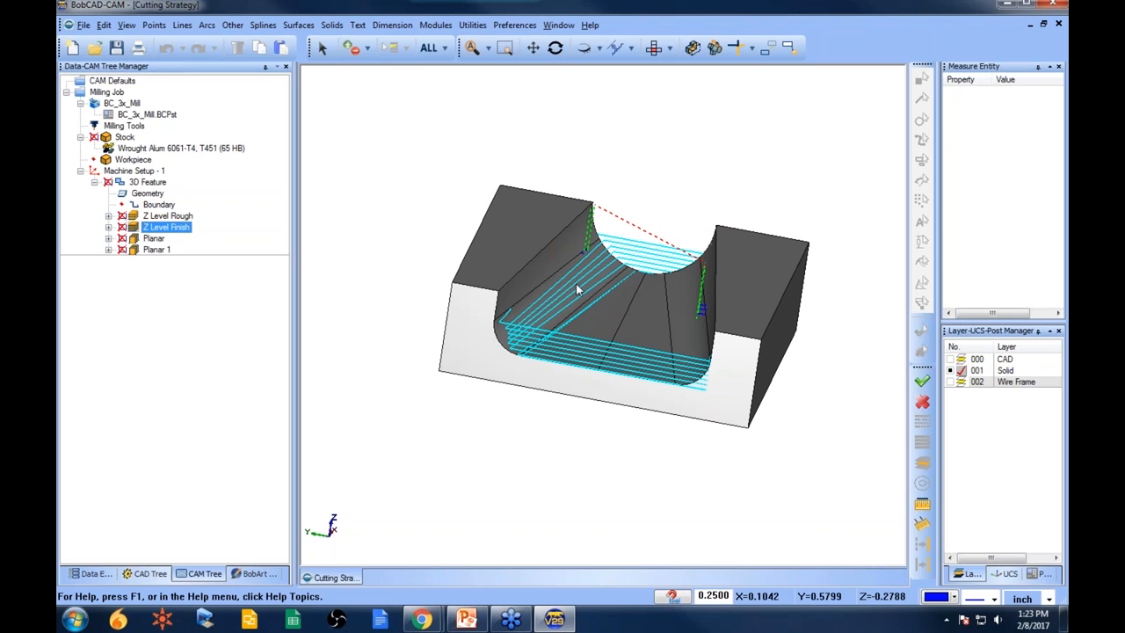
{"action": "middle_click_drag", "start_coordinate": [717, 231], "coordinate": [661, 410]}
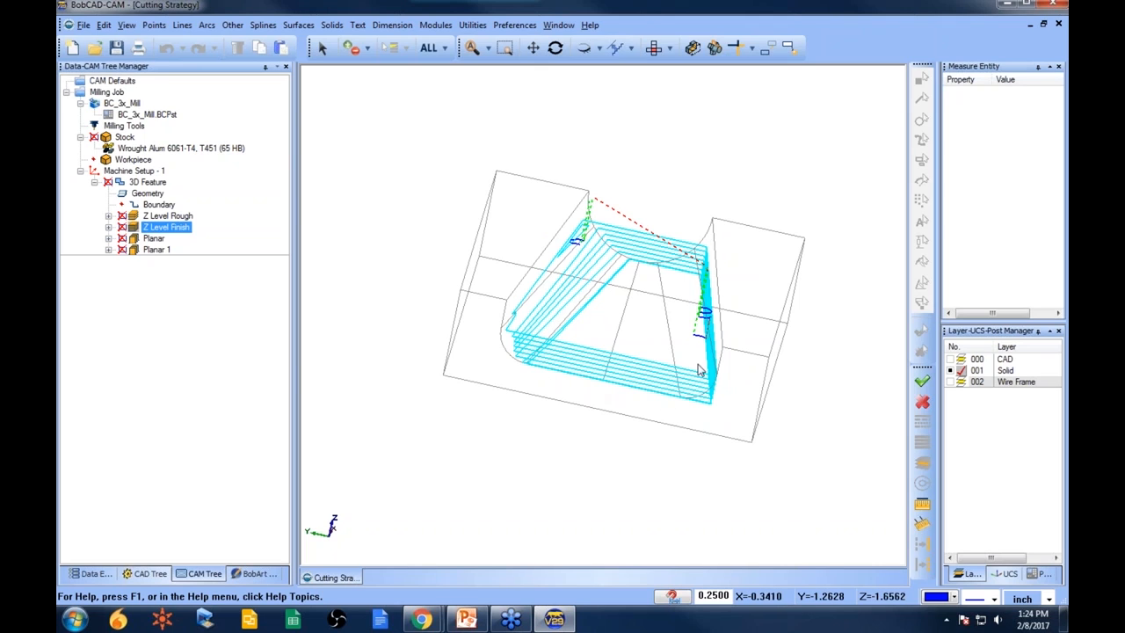
- Compute the Planar toolpath
{"action": "right_click", "coordinate": [160, 240]}
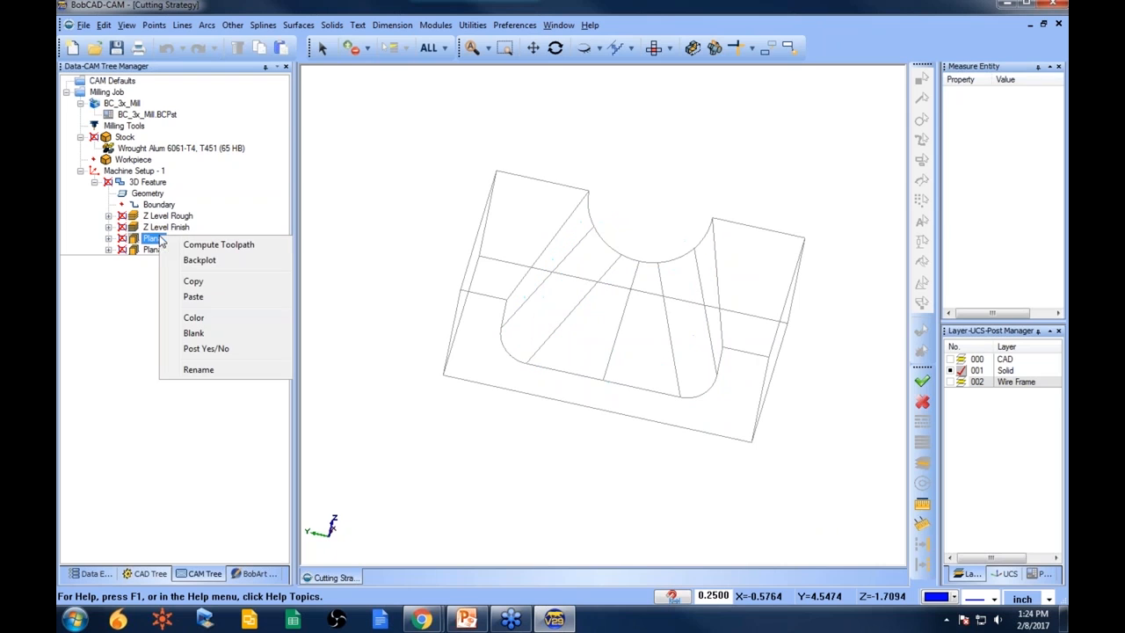
{"action": "left_click", "coordinate": [215, 247]}
{"action": "middle_click_drag", "start_coordinate": [604, 377], "coordinate": [565, 375]}
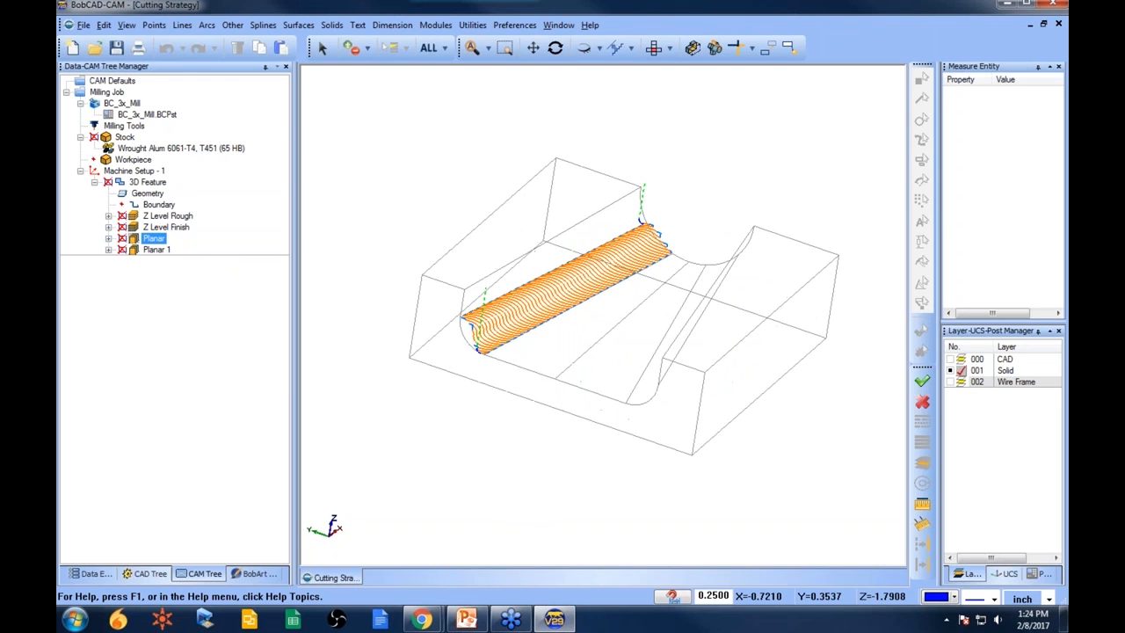
{"action": "scroll", "coordinate": [466, 307], "scroll_direction": "up", "scroll_amount": 3}
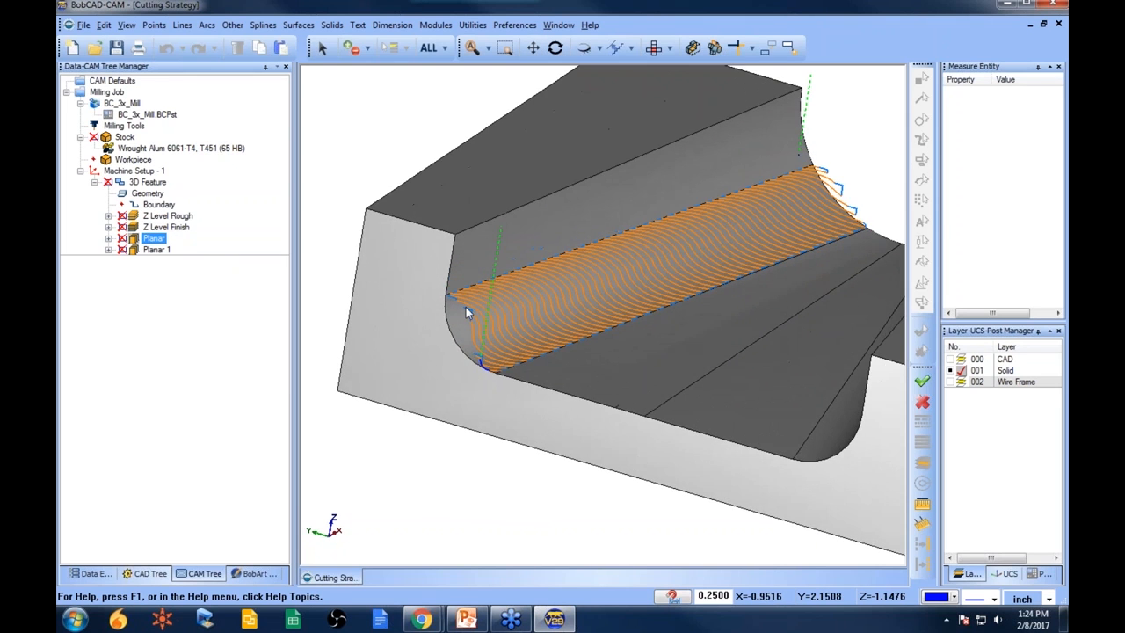
- Backplot the Planar toolpath with shaded tool display at a higher speed
{"action": "left_click", "coordinate": [167, 227]}
{"action": "right_click", "coordinate": [169, 229]}
{"action": "key", "text": "Escape"}
{"action": "right_click", "coordinate": [219, 234]}
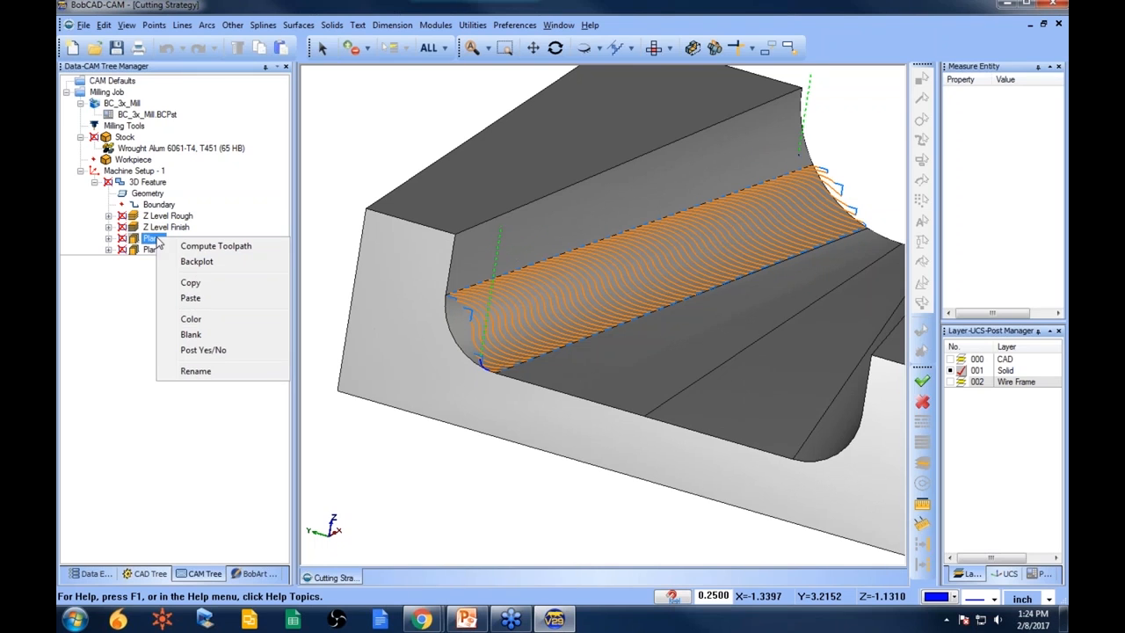
{"action": "left_click", "coordinate": [233, 258]}
{"action": "left_click_drag", "start_coordinate": [74, 194], "coordinate": [100, 193]}
{"action": "left_click", "coordinate": [78, 239]}
{"action": "middle_click_drag", "start_coordinate": [521, 376], "coordinate": [620, 382]}
{"action": "left_click_drag", "start_coordinate": [101, 195], "coordinate": [136, 195]}
{"action": "left_click", "coordinate": [145, 313]}
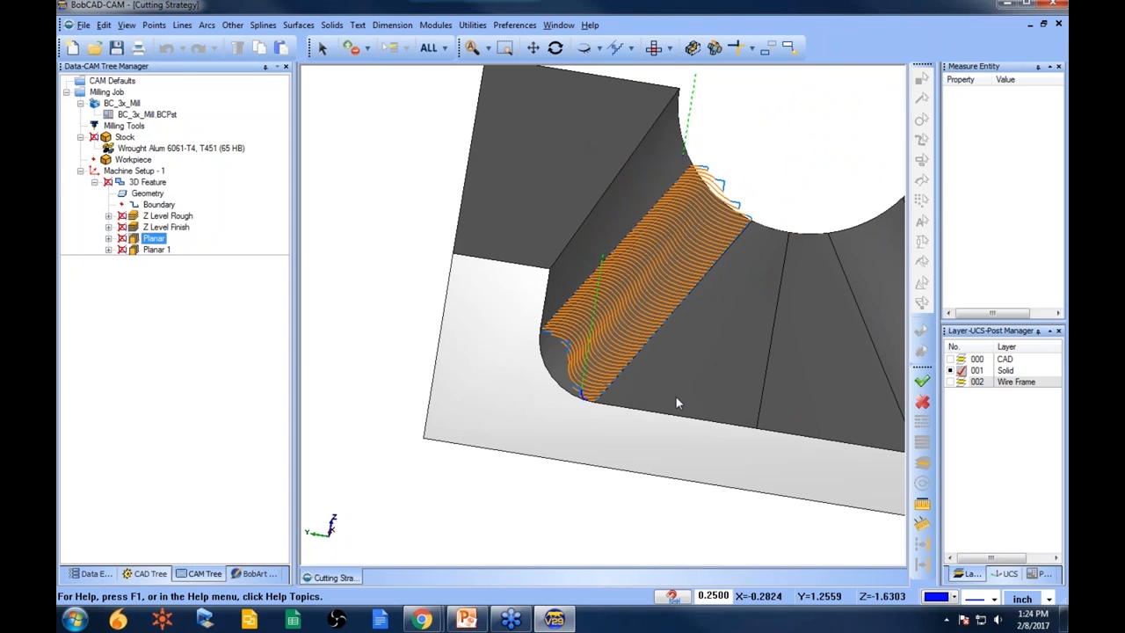
{"action": "middle_click_drag", "start_coordinate": [676, 399], "coordinate": [677, 410]}
- Examine the 3D Feature's geometry selection and expand the Z Level Finish operation
{"action": "left_click", "coordinate": [148, 194]}
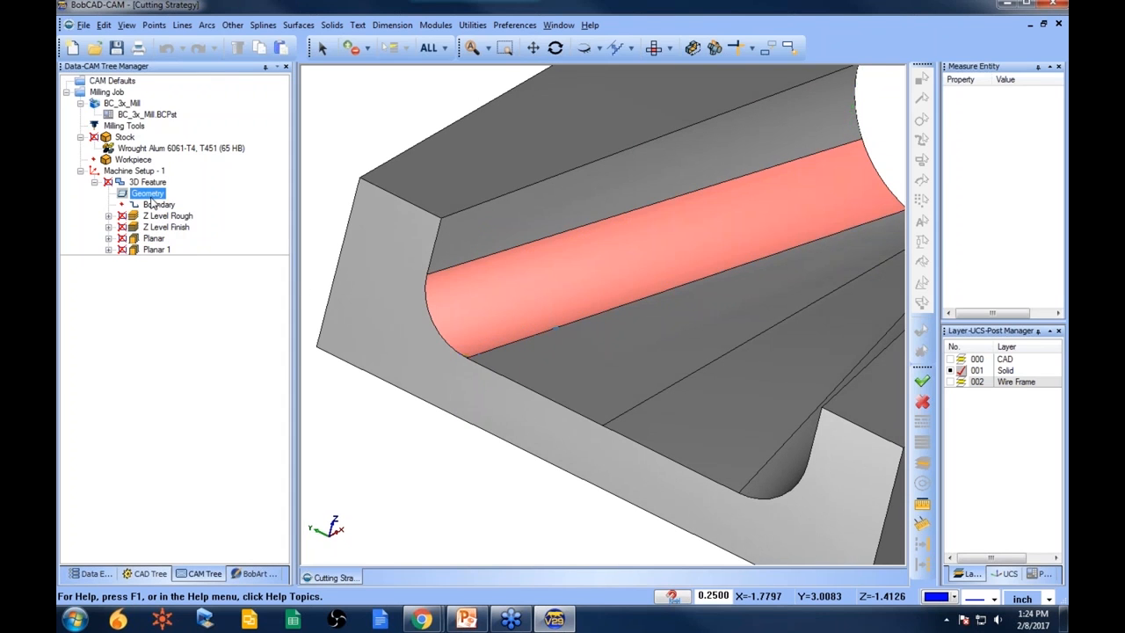
{"action": "scroll", "coordinate": [547, 283], "scroll_direction": "down", "scroll_amount": 3}
{"action": "middle_click_drag", "start_coordinate": [676, 321], "coordinate": [562, 328]}
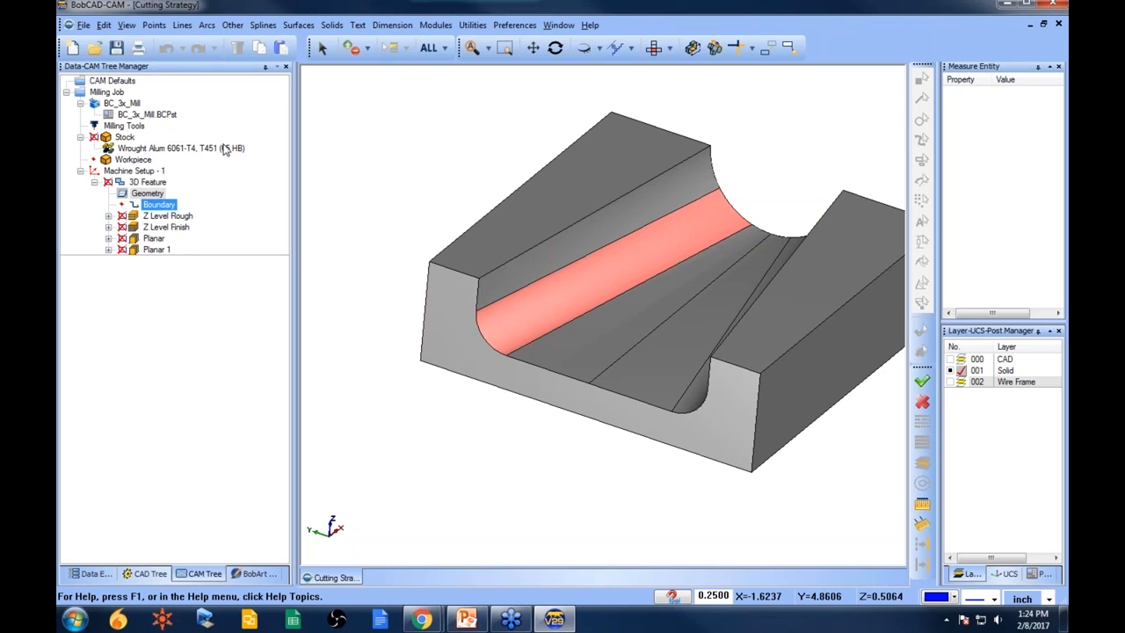
{"action": "left_click", "coordinate": [172, 227]}
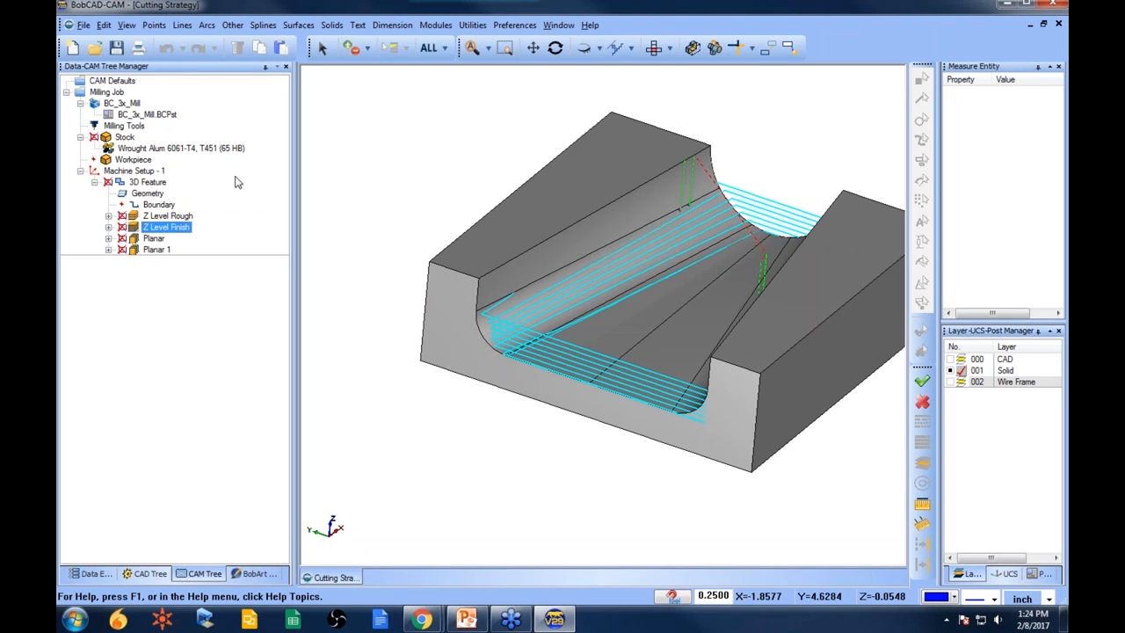
{"action": "left_click", "coordinate": [109, 228]}
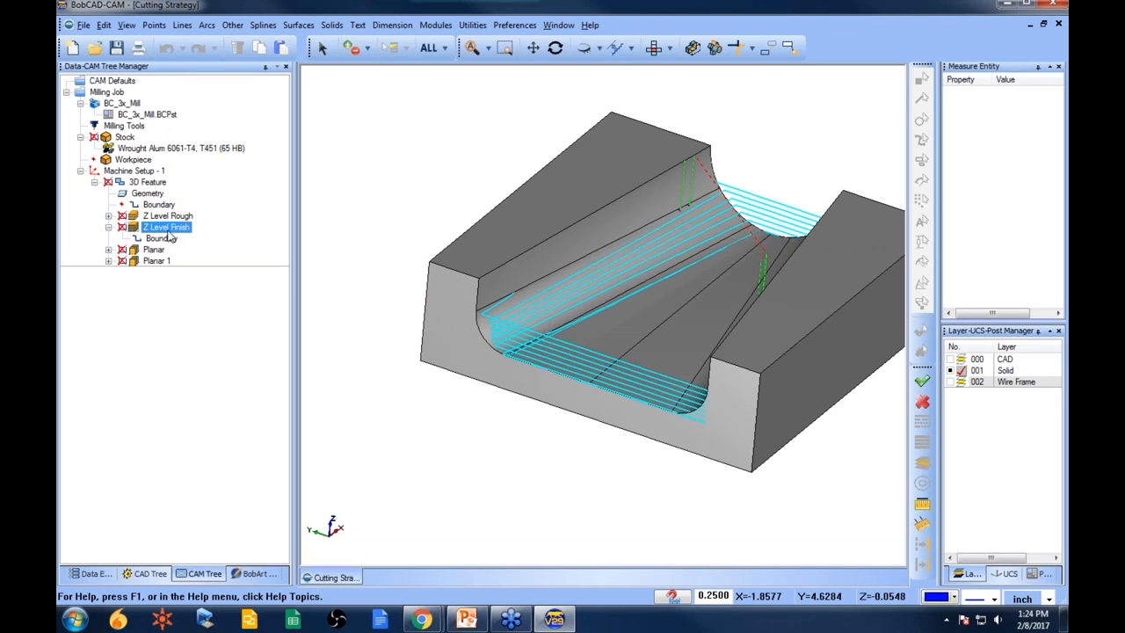
- Modify the Z Level Finish operation's boundary and recompute the Z Level Finish toolpath
{"action": "right_click", "coordinate": [169, 239]}
{"action": "left_click", "coordinate": [217, 266]}
{"action": "right_click", "coordinate": [180, 230]}
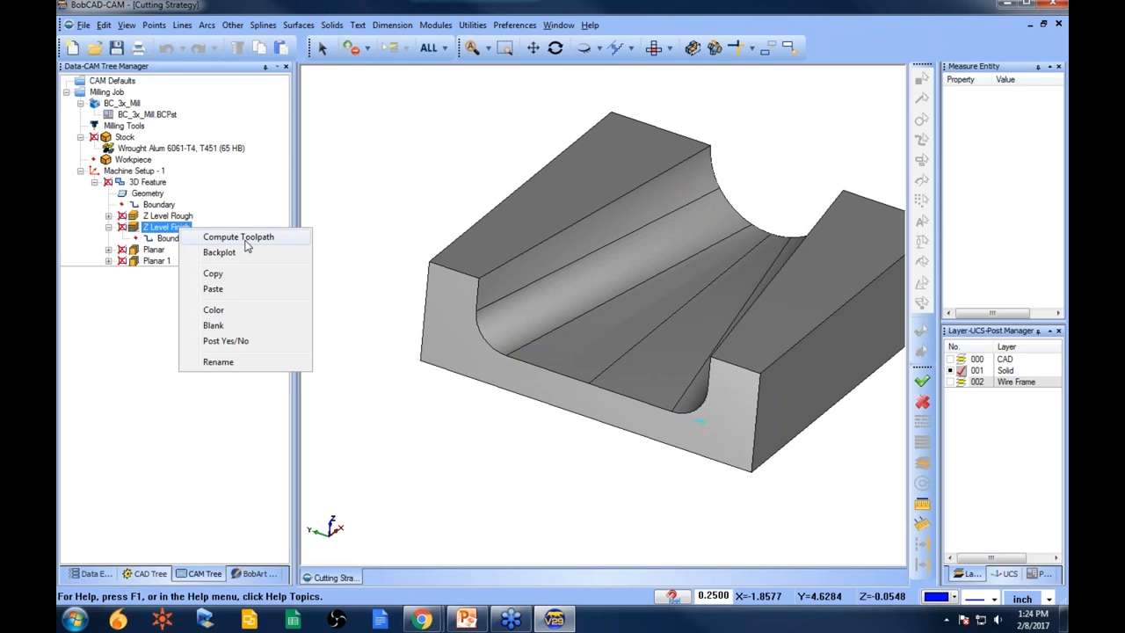
{"action": "left_click", "coordinate": [247, 237]}
{"action": "mouse_move", "coordinate": [633, 369]}
{"action": "middle_mouse_down"}
{"action": "mouse_move", "coordinate": [584, 422]}
{"action": "mouse_move", "coordinate": [694, 394]}
{"action": "mouse_move", "coordinate": [601, 405]}
{"action": "middle_mouse_up"}
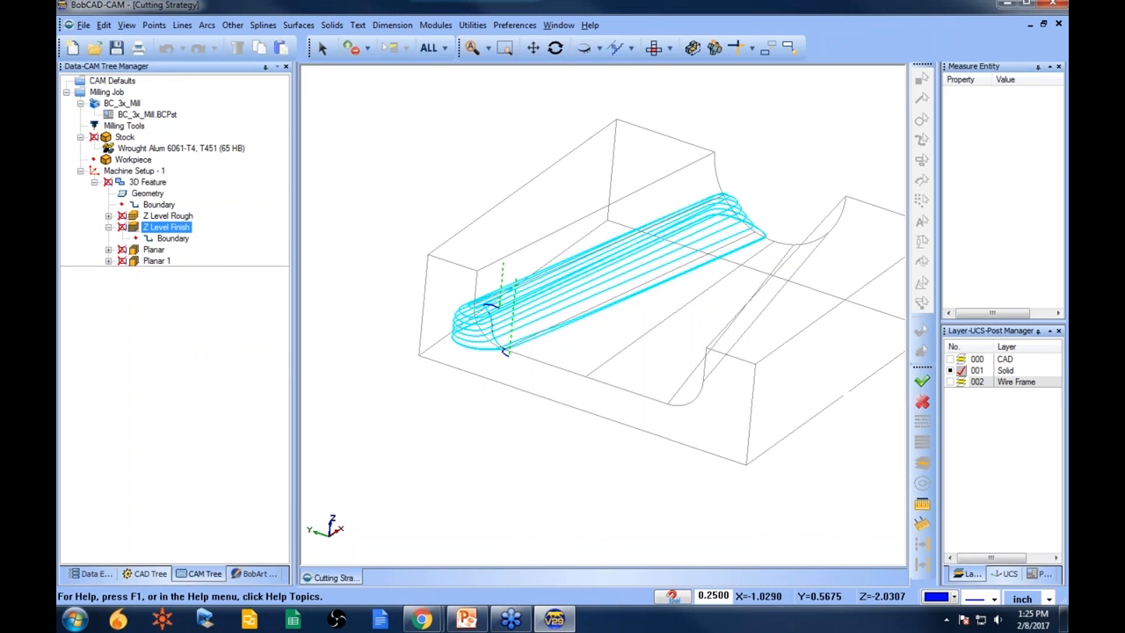
- Orbit around the Z Level Finish toolpath and expand the Planar operation to display its toolpath
{"action": "mouse_move", "coordinate": [601, 402]}
{"action": "middle_mouse_down"}
{"action": "mouse_move", "coordinate": [706, 392]}
{"action": "mouse_move", "coordinate": [651, 390]}
{"action": "mouse_move", "coordinate": [615, 369]}
{"action": "middle_mouse_up"}
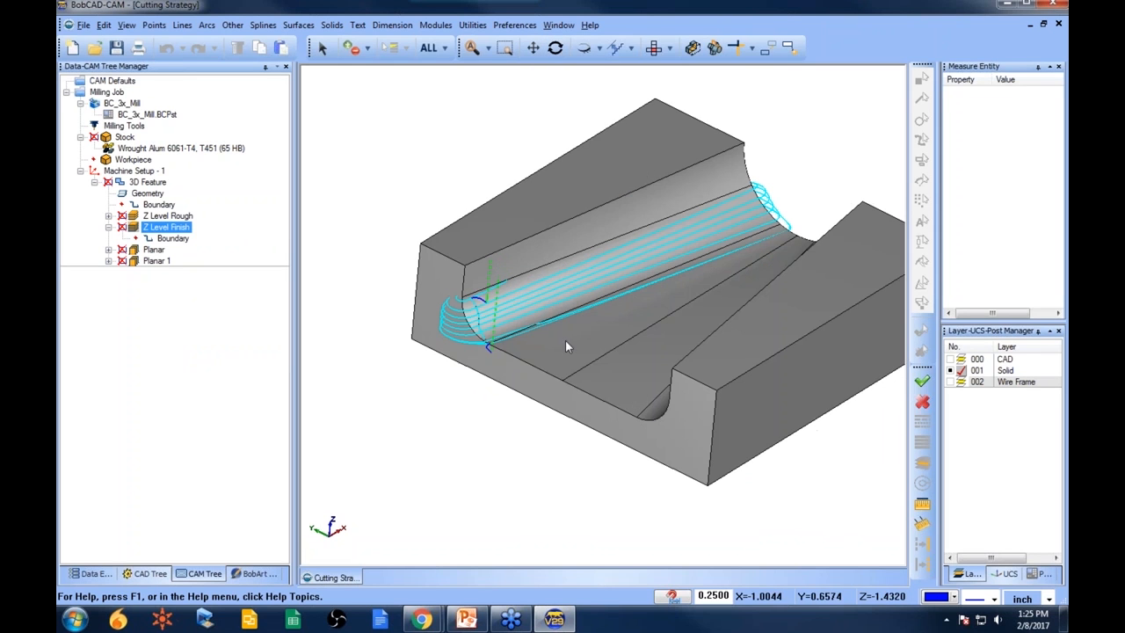
{"action": "middle_click_drag", "start_coordinate": [683, 297], "coordinate": [705, 359]}
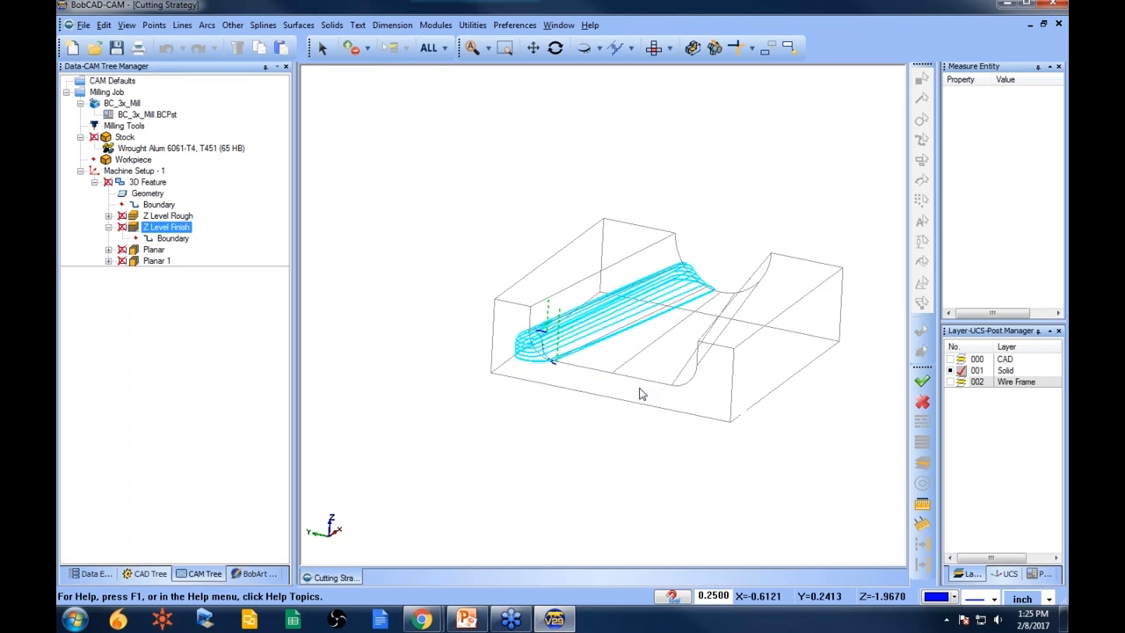
{"action": "mouse_move", "coordinate": [639, 387]}
{"action": "middle_mouse_down"}
{"action": "mouse_move", "coordinate": [711, 372]}
{"action": "mouse_move", "coordinate": [748, 381]}
{"action": "mouse_move", "coordinate": [616, 378]}
{"action": "middle_mouse_up"}
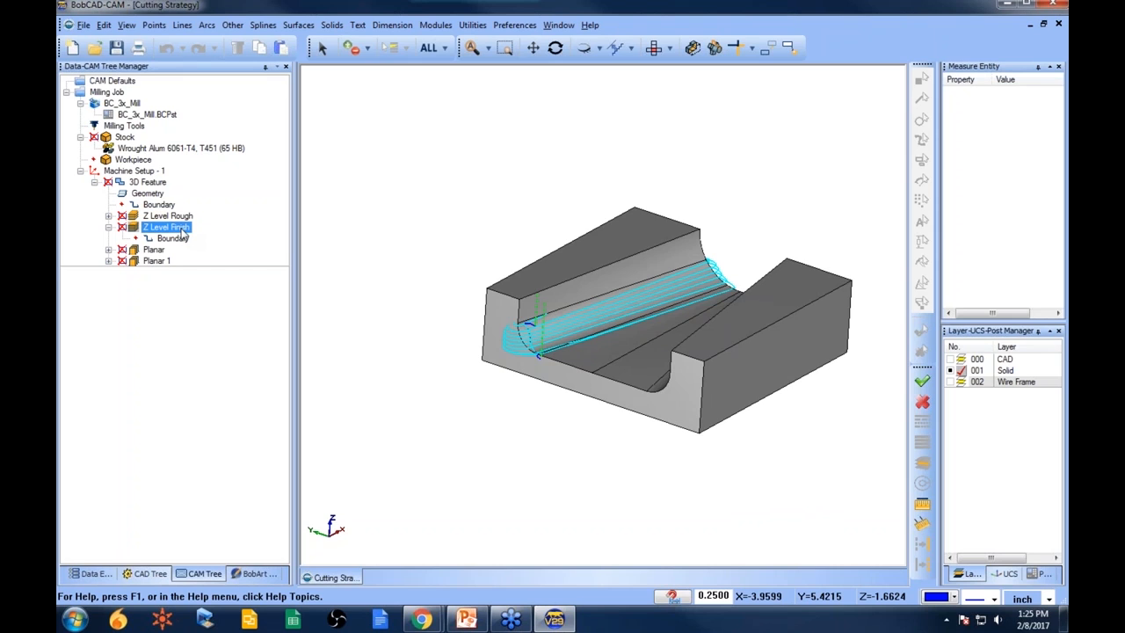
{"action": "left_click_drag", "start_coordinate": [183, 231], "coordinate": [138, 252]}
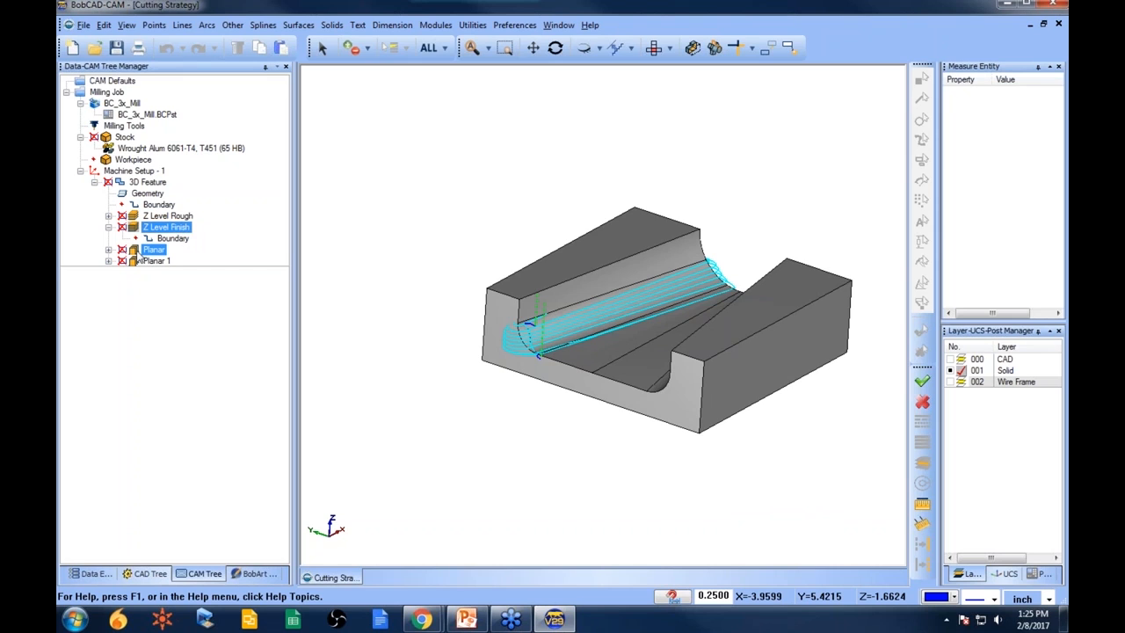
{"action": "left_click", "coordinate": [109, 251]}
{"action": "left_click", "coordinate": [156, 251]}
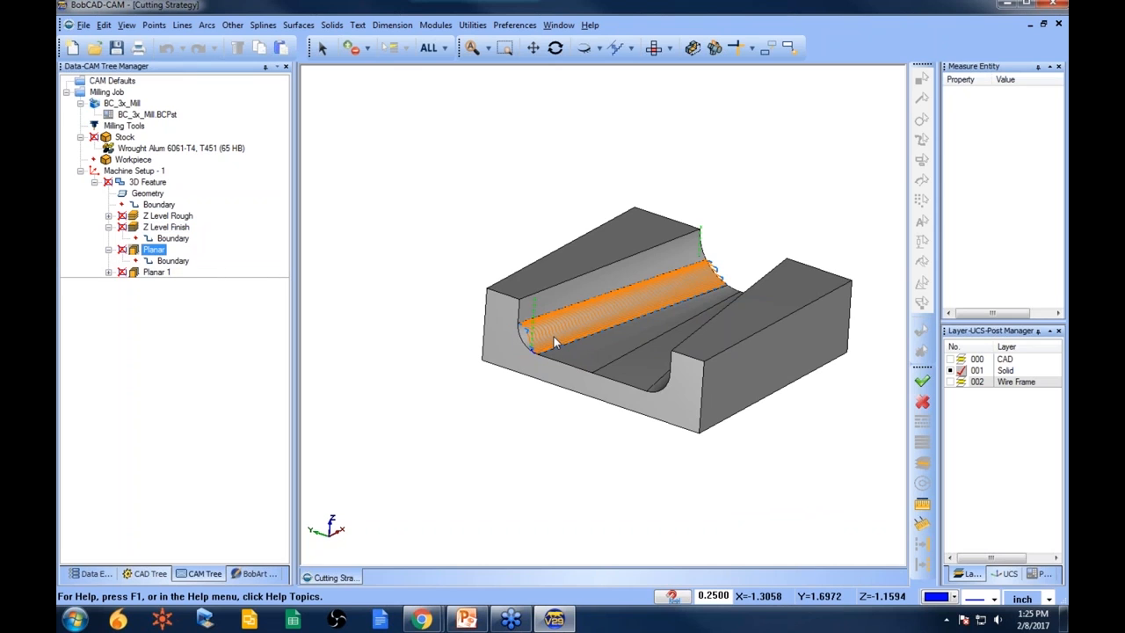
- Compute all toolpaths in the 3D Feature
{"action": "left_click", "coordinate": [151, 195]}
{"action": "right_click", "coordinate": [155, 201]}
{"action": "key", "text": "Escape"}
{"action": "right_click", "coordinate": [160, 182]}
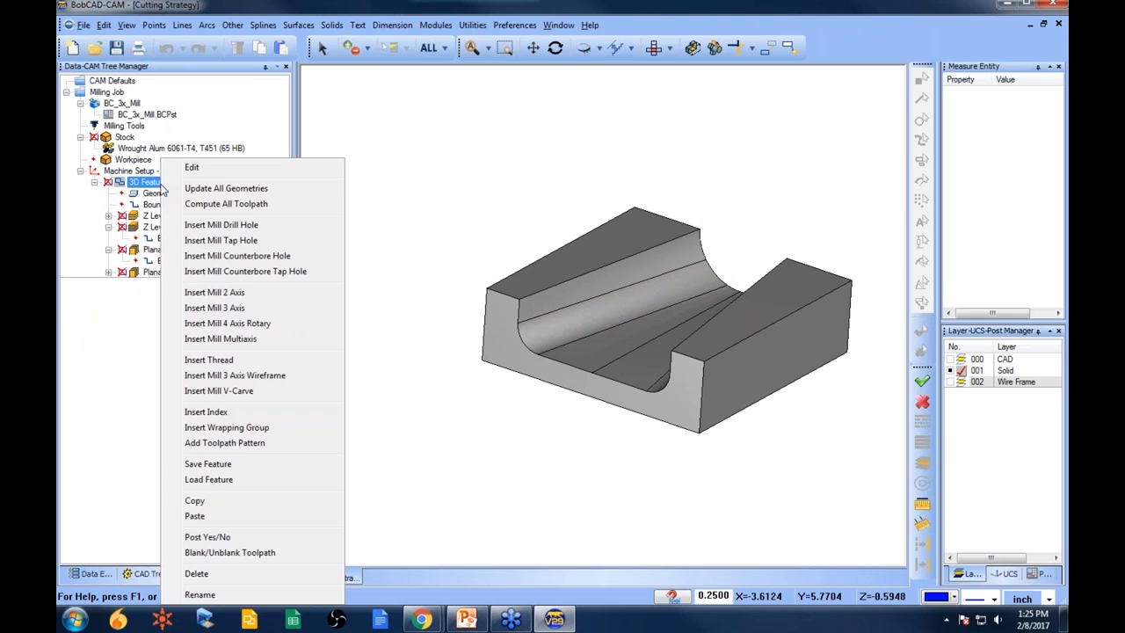
{"action": "left_click", "coordinate": [228, 204]}
- Edit the 3D Feature's geometry, adding the left top face, channel faces and end face to the selection
{"action": "left_click", "coordinate": [108, 228]}
{"action": "left_click", "coordinate": [108, 238]}
{"action": "left_click", "coordinate": [125, 250]}
{"action": "left_click", "coordinate": [158, 192]}
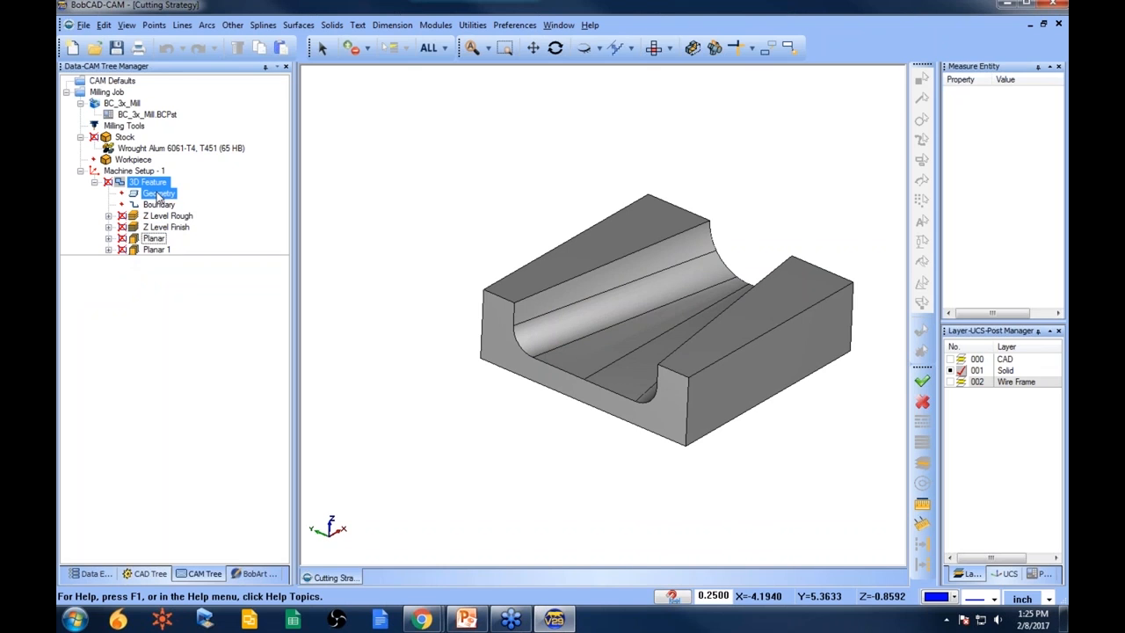
{"action": "right_click", "coordinate": [176, 193]}
{"action": "left_click", "coordinate": [195, 202]}
{"action": "left_click", "coordinate": [608, 250]}
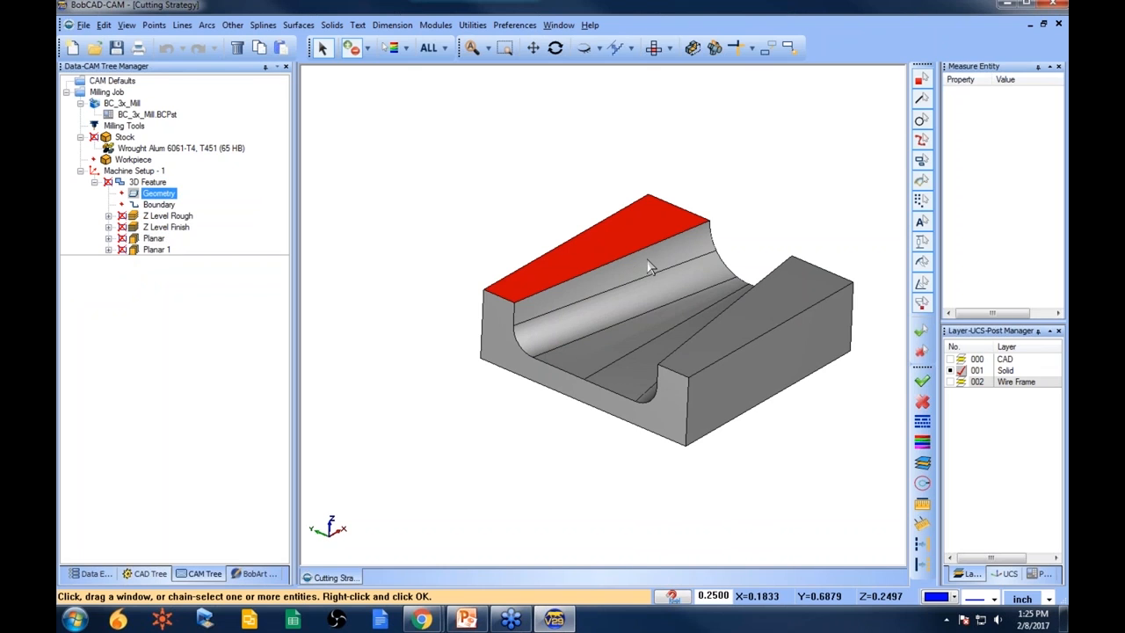
{"action": "left_click", "coordinate": [688, 252]}
{"action": "left_click", "coordinate": [675, 284]}
{"action": "left_click", "coordinate": [644, 325]}
{"action": "middle_click_drag", "start_coordinate": [557, 411], "coordinate": [616, 351]}
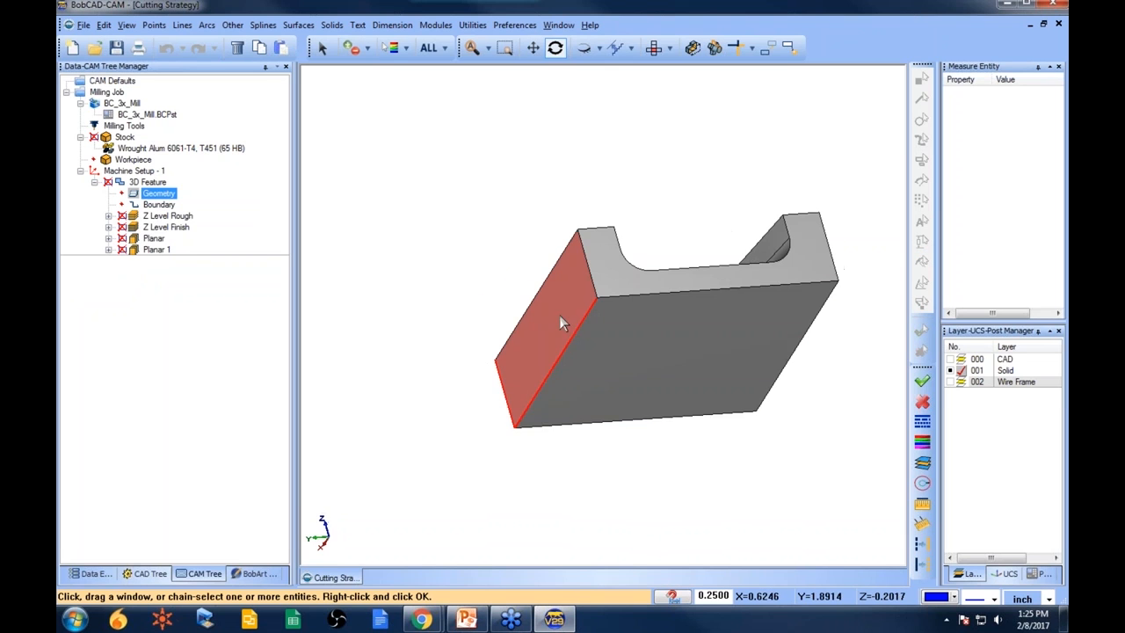
{"action": "middle_click_drag", "start_coordinate": [730, 366], "coordinate": [620, 448]}
{"action": "middle_click_drag", "start_coordinate": [586, 218], "coordinate": [545, 221]}
{"action": "key", "text": "space"}
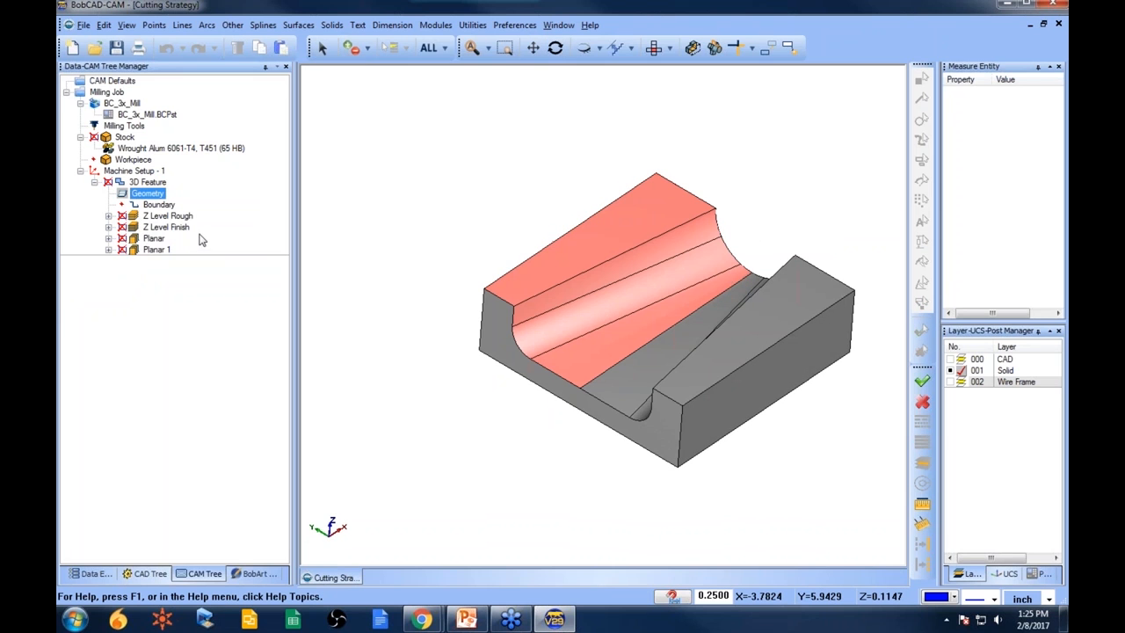
- Compute the Z Level Rough toolpath
{"action": "right_click", "coordinate": [170, 218]}
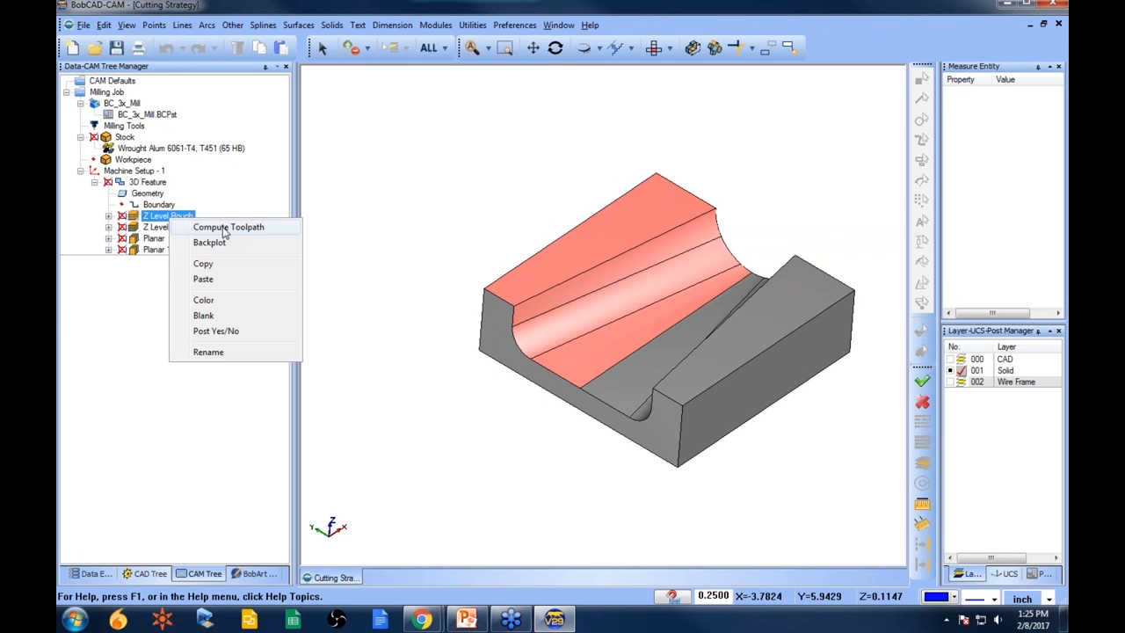
{"action": "left_click", "coordinate": [224, 230]}
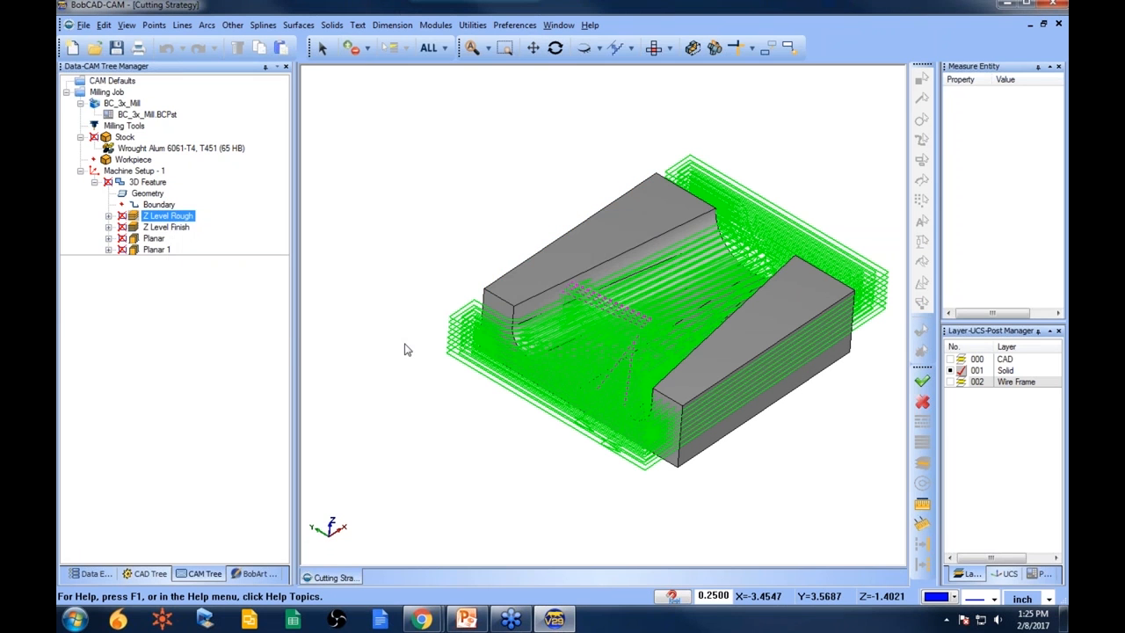
- Edit the stock definition, setting the -X and +X offsets to 0
{"action": "right_click", "coordinate": [125, 137]}
{"action": "left_click", "coordinate": [173, 147]}
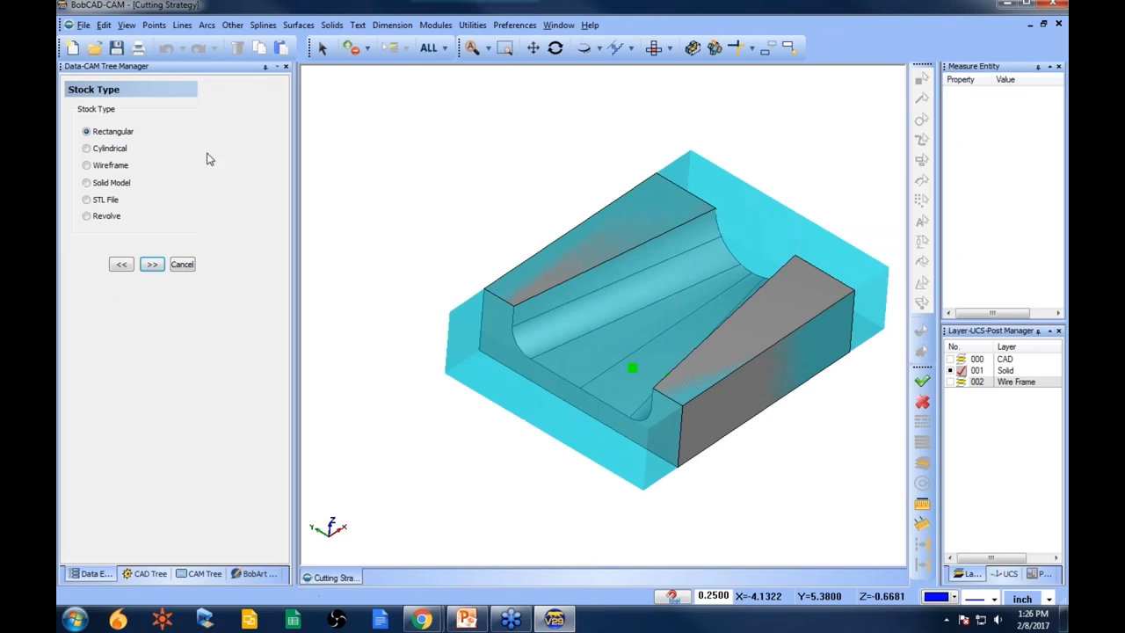
{"action": "left_click", "coordinate": [151, 265]}
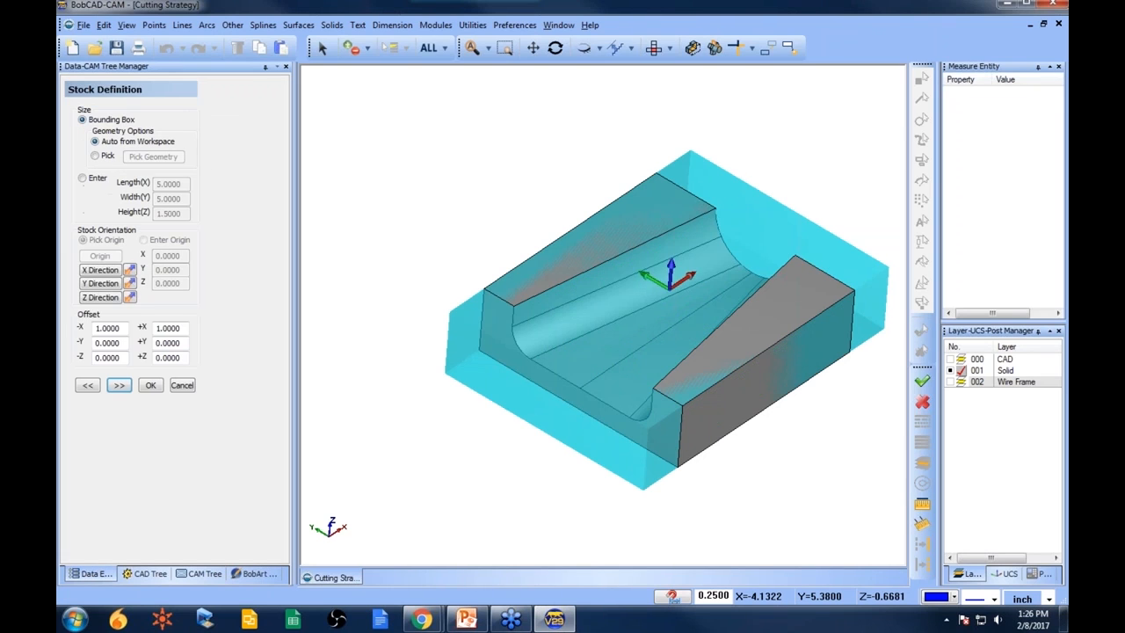
{"action": "double_click", "coordinate": [123, 328]}
{"action": "type", "text": "0"}
{"action": "double_click", "coordinate": [185, 329]}
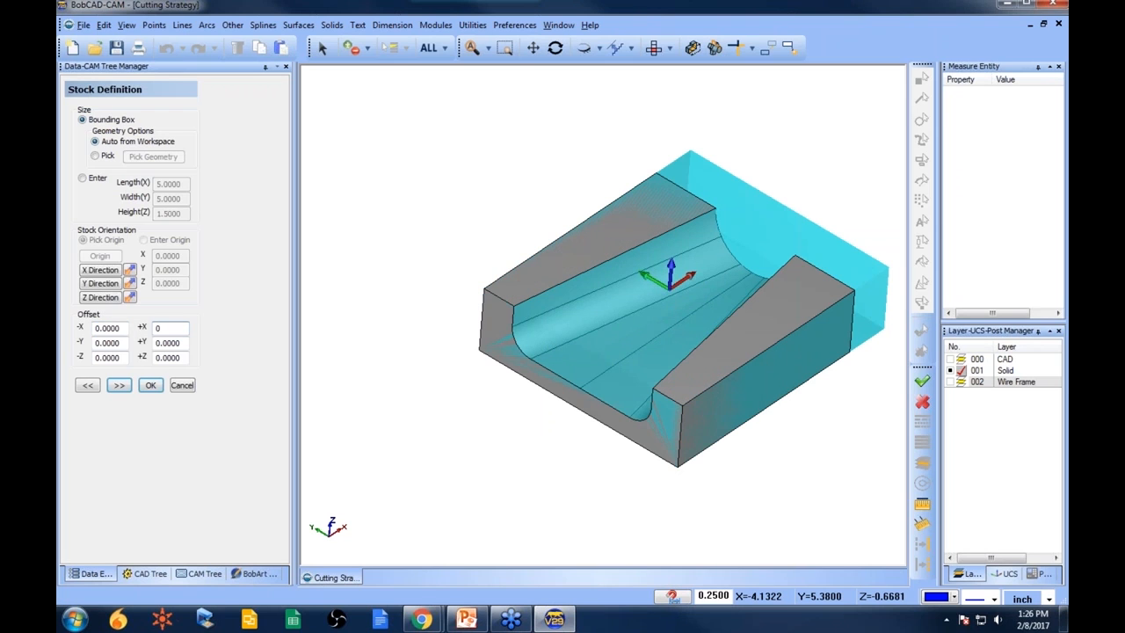
{"action": "type", "text": "0"}
{"action": "left_click", "coordinate": [128, 388]}
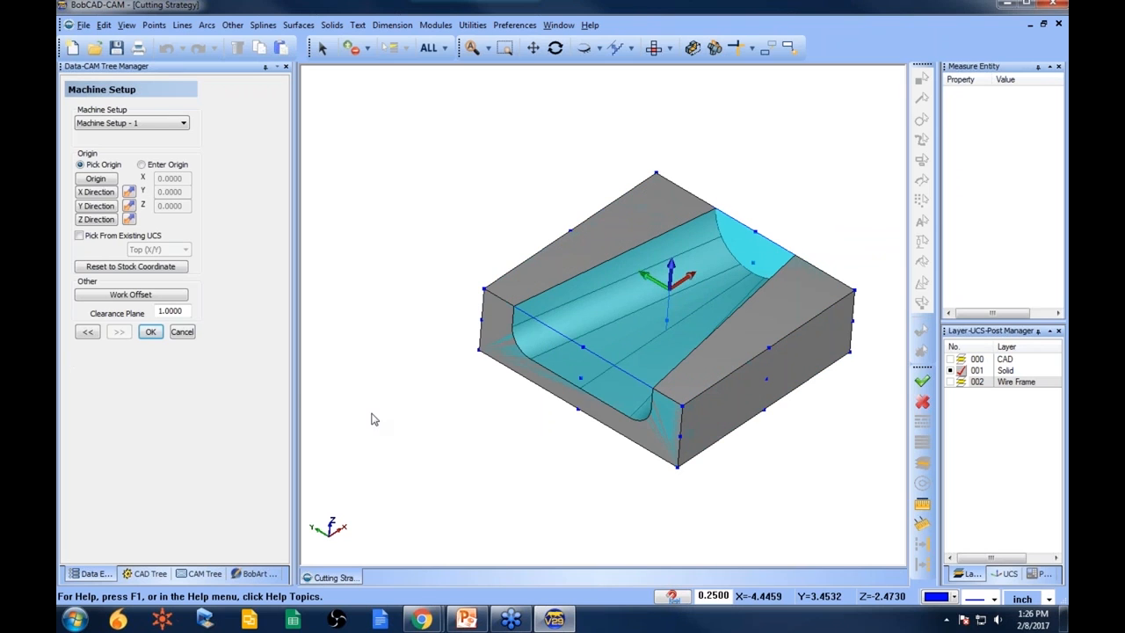
{"action": "left_click", "coordinate": [150, 331]}
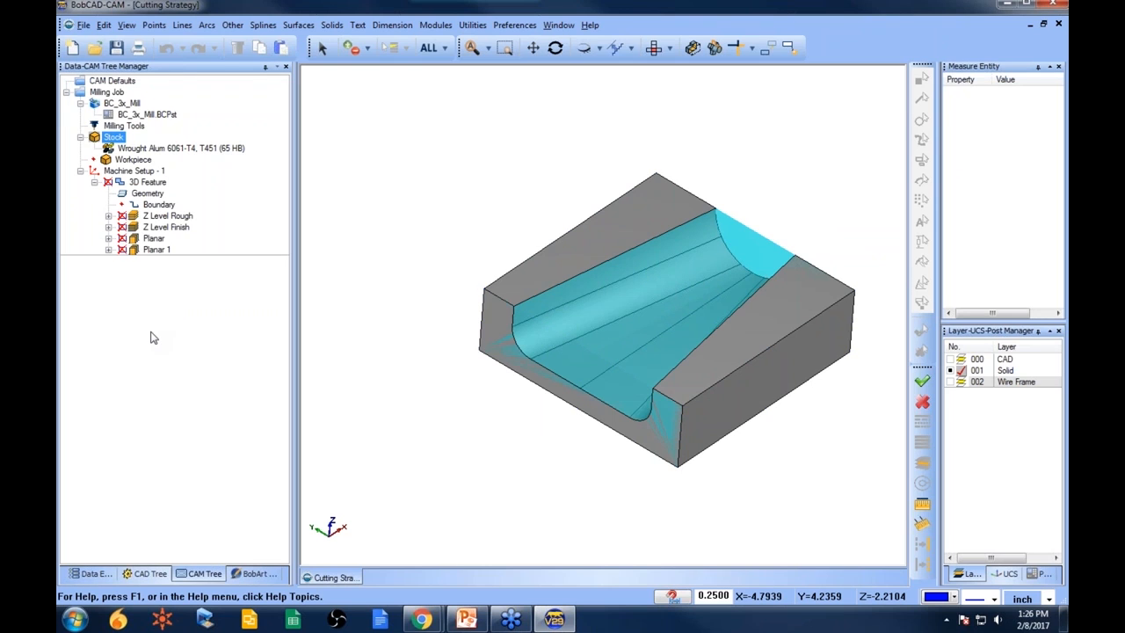
- Recompute the Z Level Rough and Z Level Finish toolpaths
{"action": "left_click", "coordinate": [174, 216]}
{"action": "right_click", "coordinate": [178, 216]}
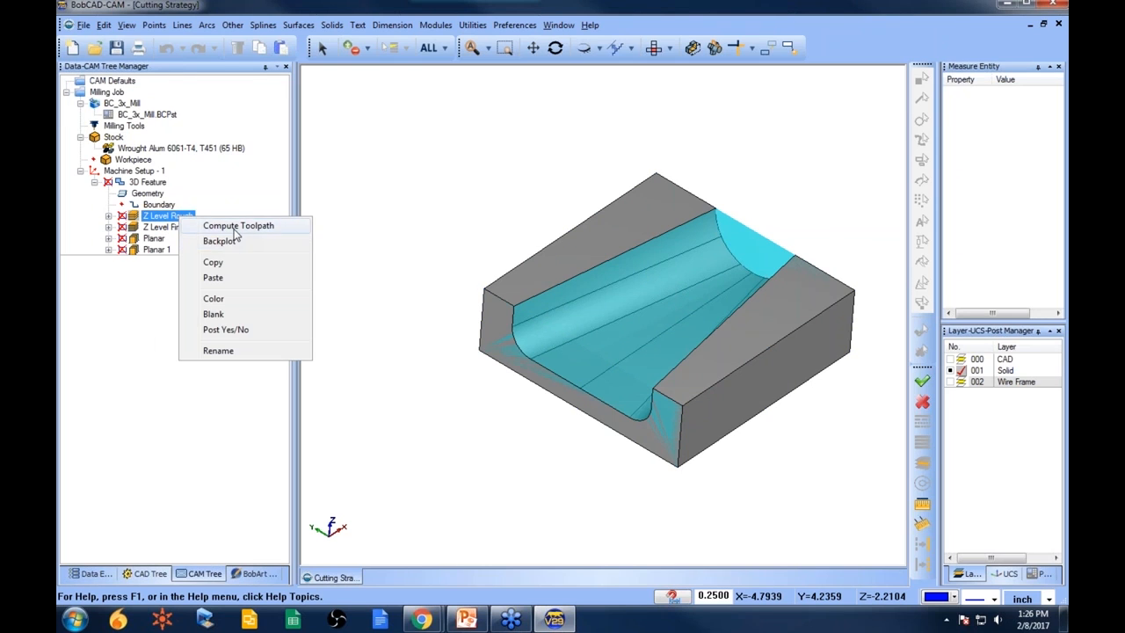
{"action": "left_click", "coordinate": [236, 226]}
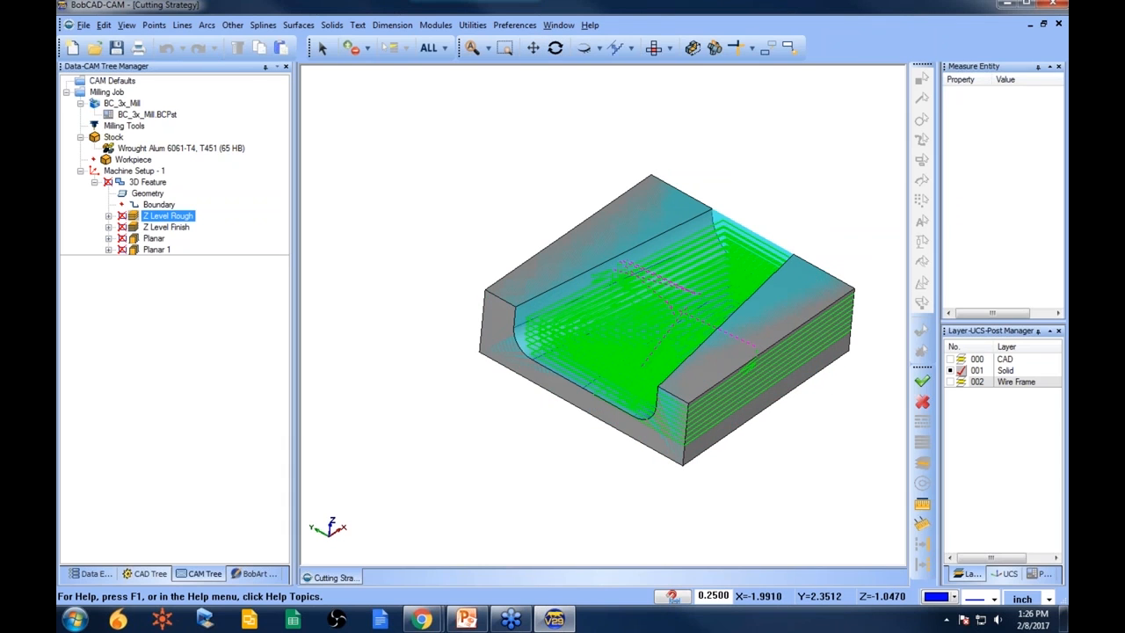
{"action": "left_click", "coordinate": [176, 227]}
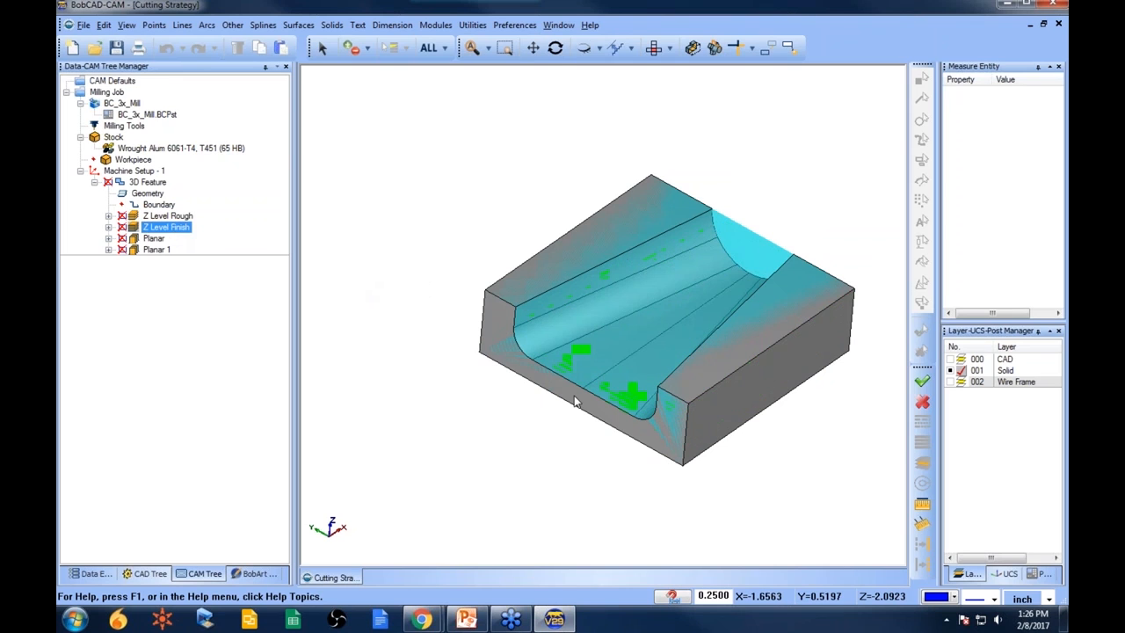
{"action": "right_click", "coordinate": [188, 228]}
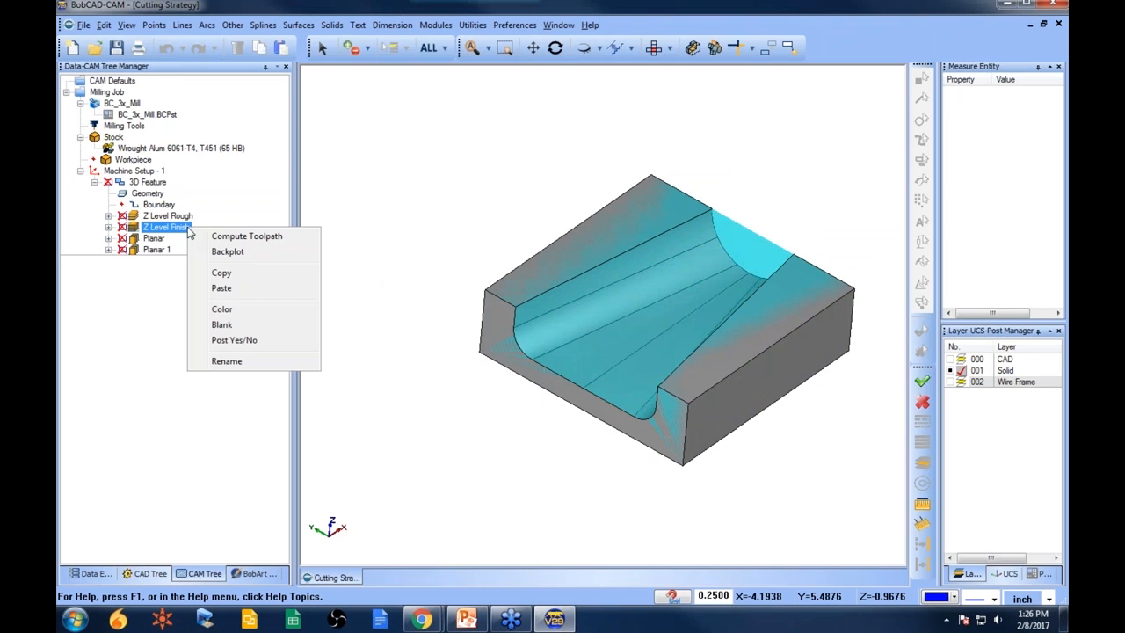
{"action": "left_click", "coordinate": [253, 234]}
- Blank the stock so only the part is displayed
{"action": "middle_click_drag", "start_coordinate": [607, 433], "coordinate": [626, 421]}
{"action": "left_click", "coordinate": [131, 217]}
{"action": "left_click", "coordinate": [145, 192]}
{"action": "middle_click_drag", "start_coordinate": [553, 395], "coordinate": [620, 373]}
{"action": "right_click", "coordinate": [124, 137]}
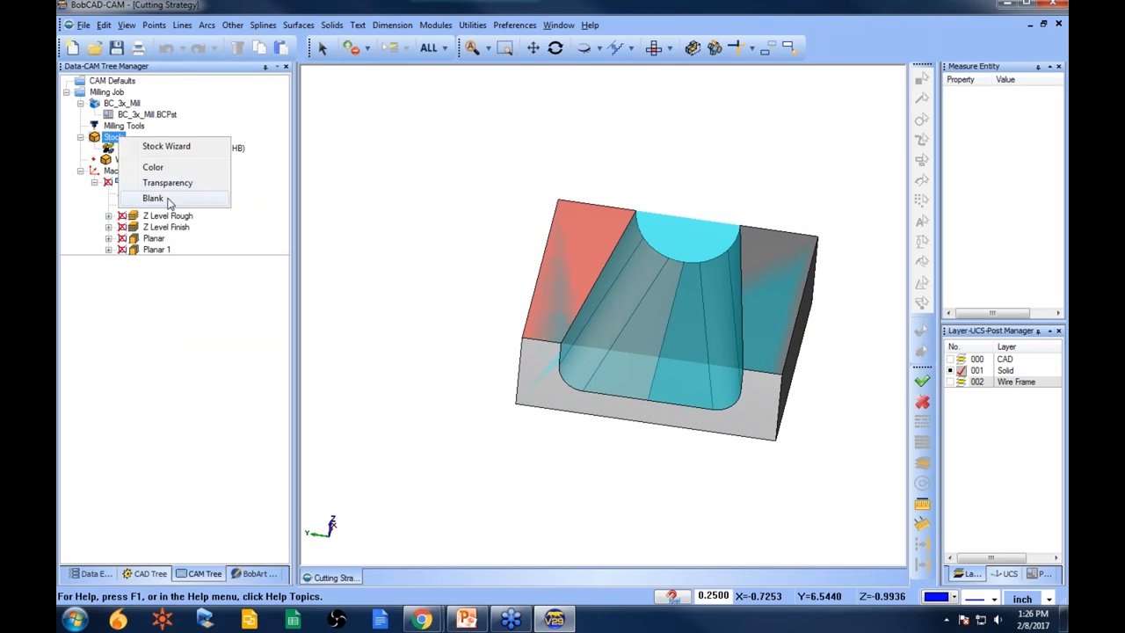
{"action": "left_click", "coordinate": [141, 199]}
- Orbit the part and select the geometry, Z Level Finish and Planar 1 items to view their toolpaths
{"action": "middle_click_drag", "start_coordinate": [627, 364], "coordinate": [594, 345]}
{"action": "left_click", "coordinate": [147, 193]}
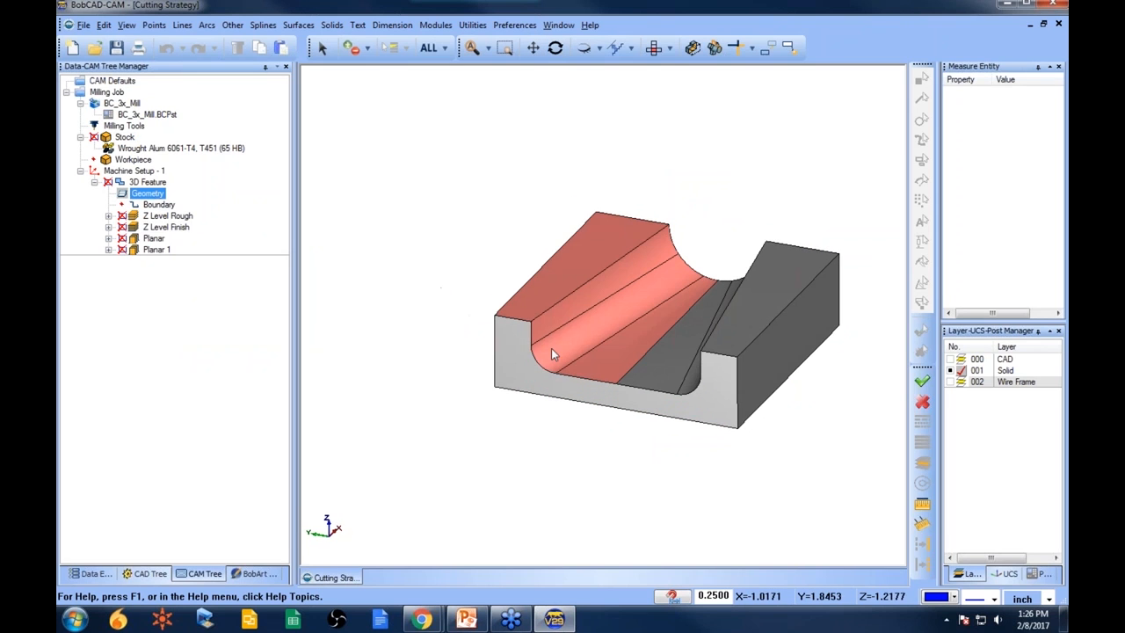
{"action": "middle_click_drag", "start_coordinate": [491, 374], "coordinate": [583, 395]}
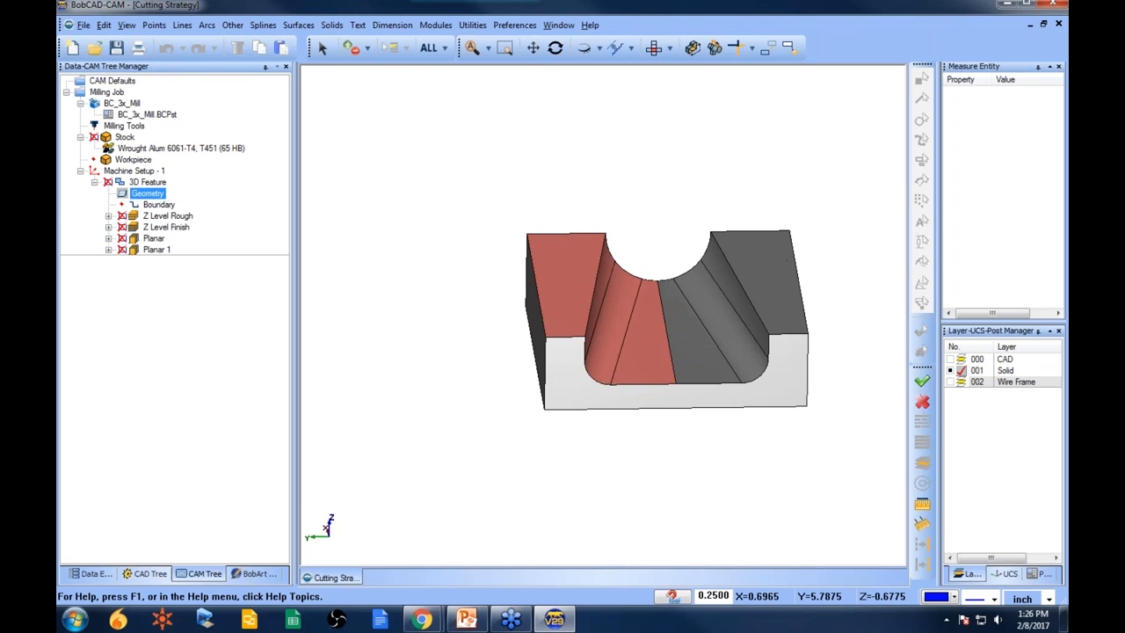
{"action": "left_click", "coordinate": [154, 227]}
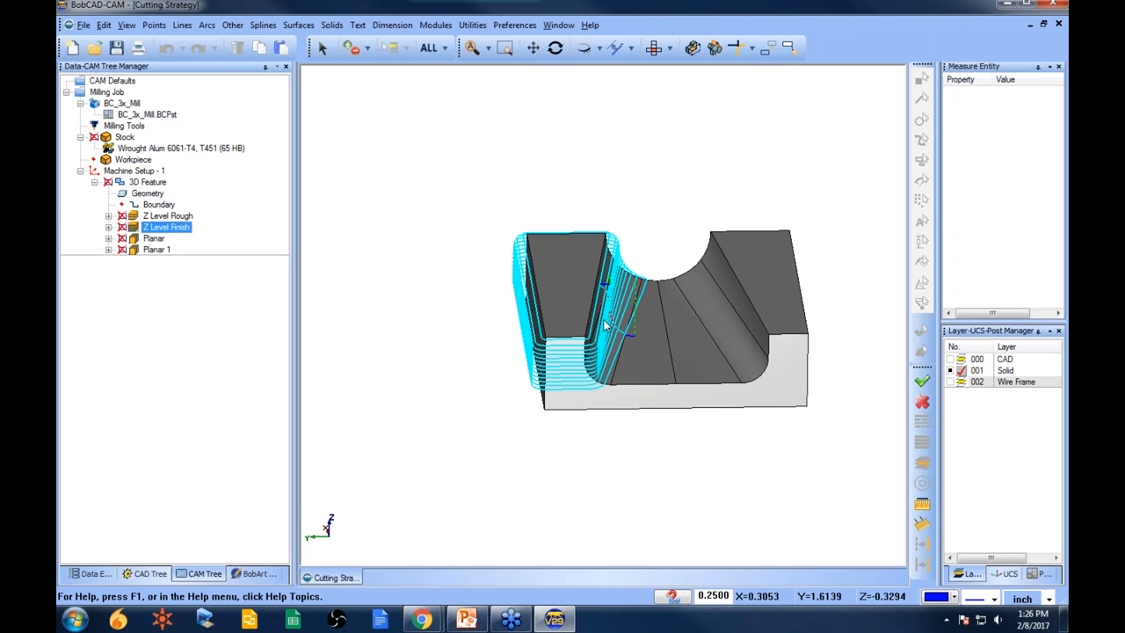
{"action": "middle_click_drag", "start_coordinate": [636, 358], "coordinate": [598, 364]}
{"action": "left_click", "coordinate": [154, 239]}
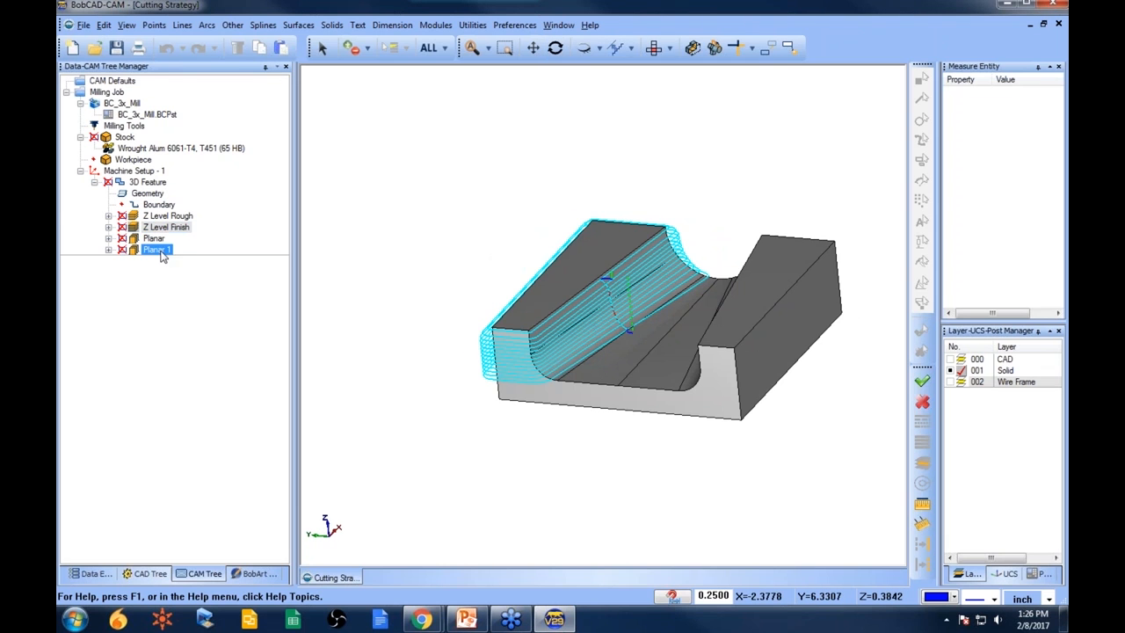
- Recompute the Planar toolpath
{"action": "right_click", "coordinate": [148, 240]}
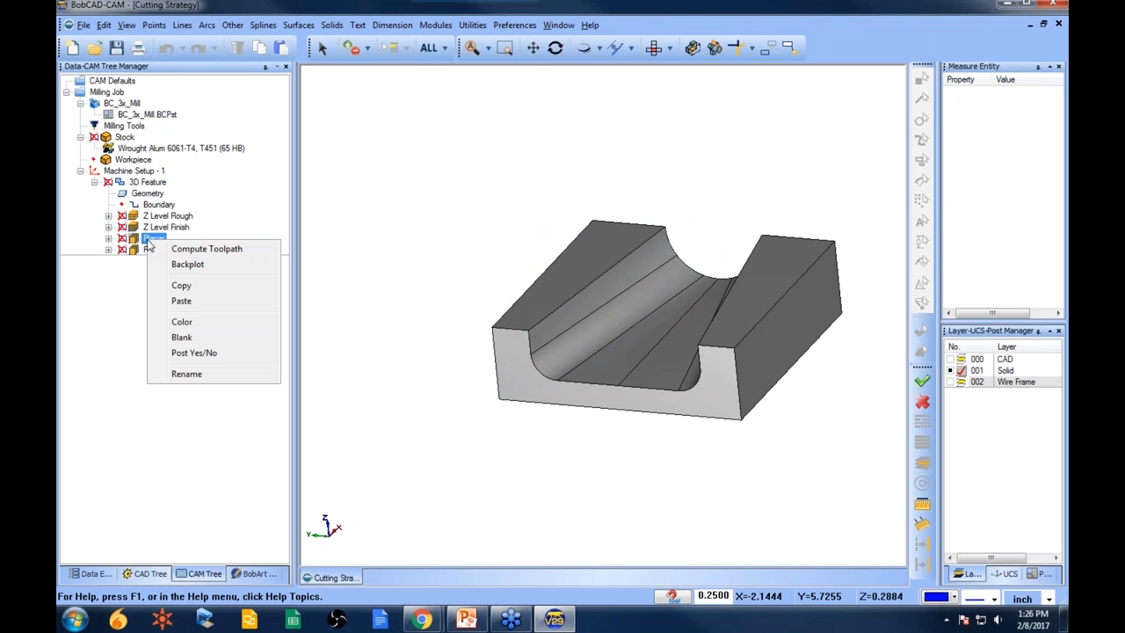
{"action": "left_click", "coordinate": [207, 249]}
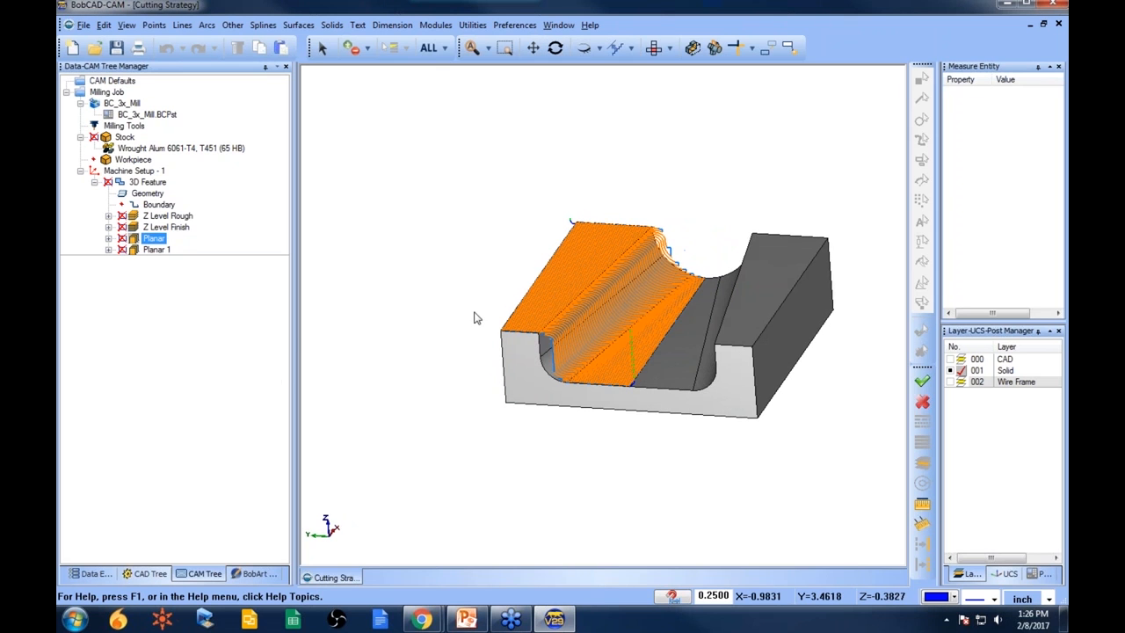
{"action": "scroll", "coordinate": [654, 418], "scroll_direction": "up", "scroll_amount": 3}
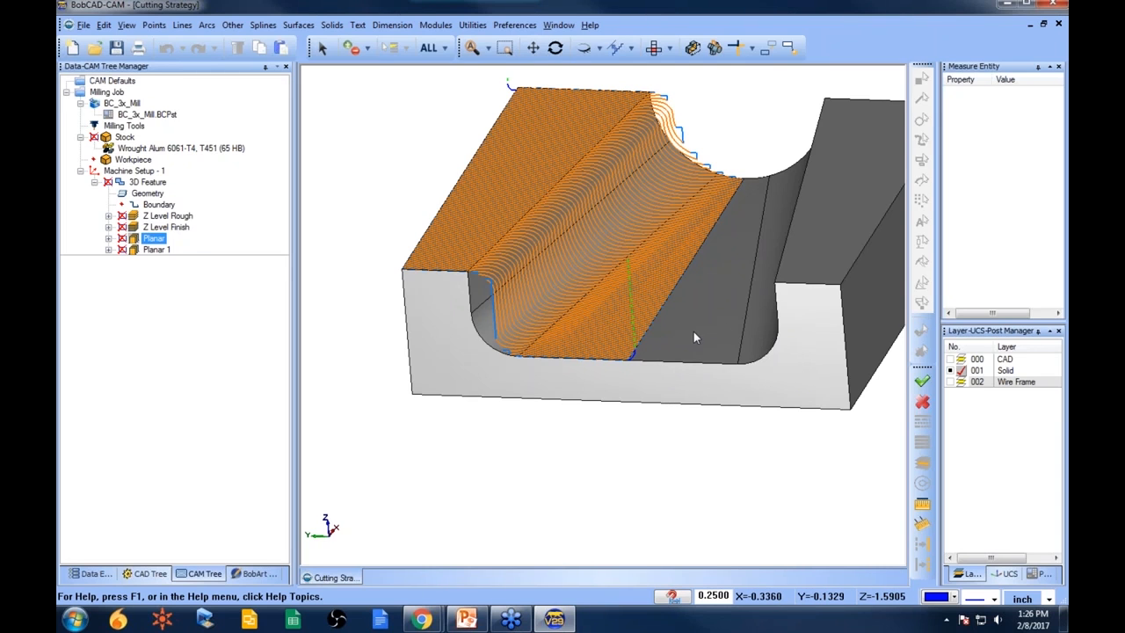
{"action": "scroll", "coordinate": [694, 331], "scroll_direction": "down", "scroll_amount": 2}
{"action": "middle_click_drag", "start_coordinate": [761, 372], "coordinate": [720, 387]}
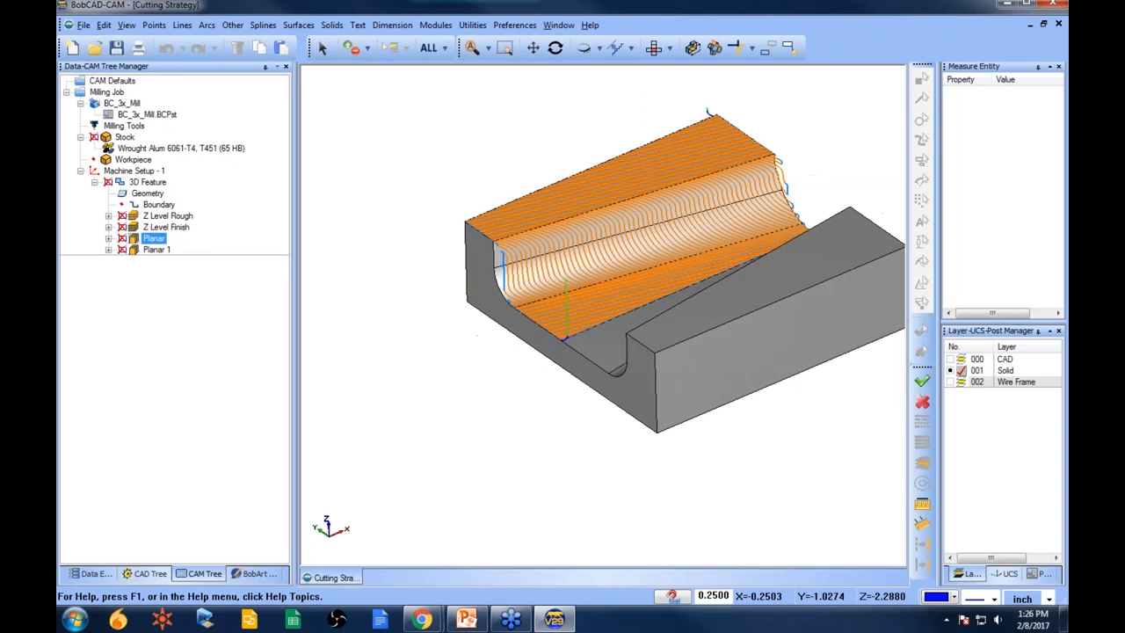
{"action": "middle_click_drag", "start_coordinate": [556, 351], "coordinate": [572, 380]}
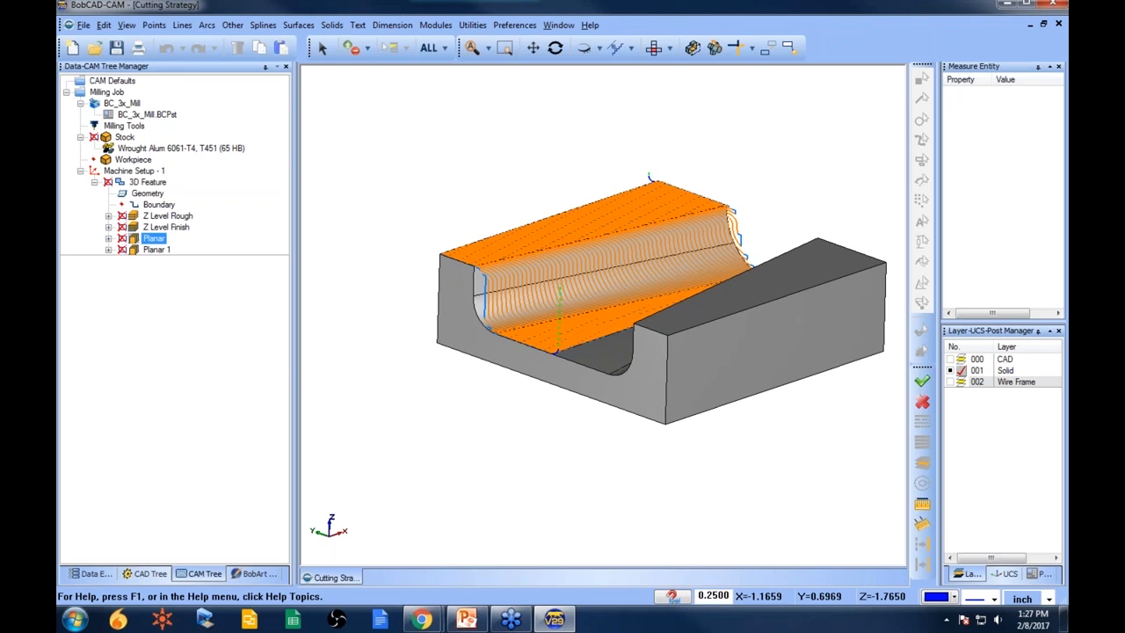
{"action": "middle_click_drag", "start_coordinate": [599, 364], "coordinate": [626, 369]}
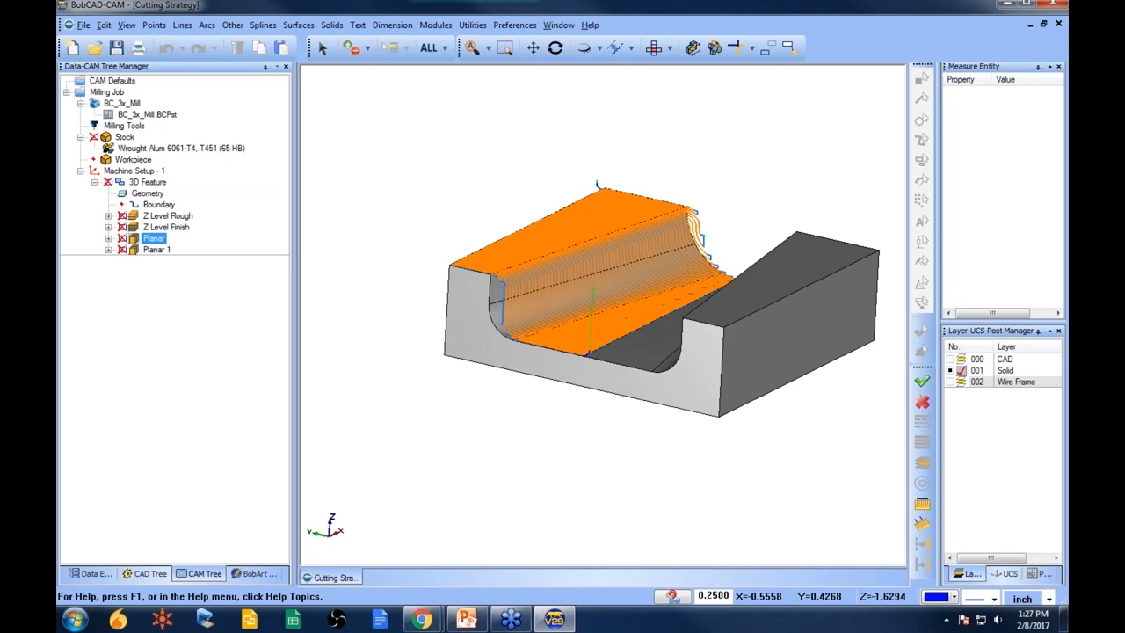
{"action": "middle_click_drag", "start_coordinate": [539, 286], "coordinate": [521, 341]}
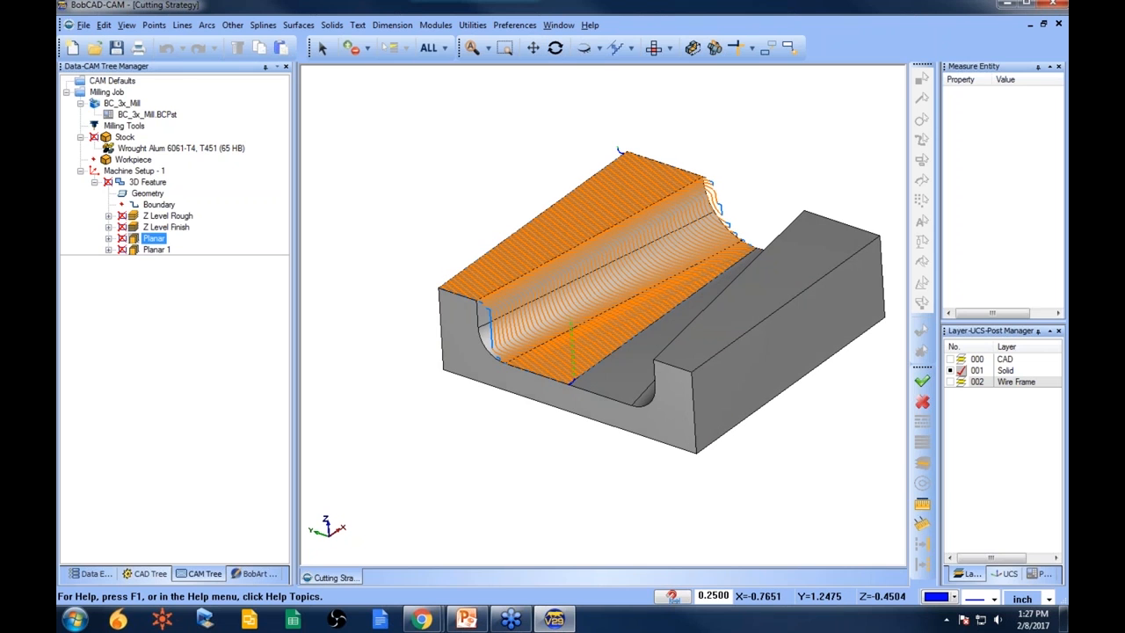
{"action": "left_click", "coordinate": [147, 192]}
{"action": "right_click", "coordinate": [150, 192]}
{"action": "left_click", "coordinate": [154, 198]}
{"action": "left_click", "coordinate": [145, 182]}
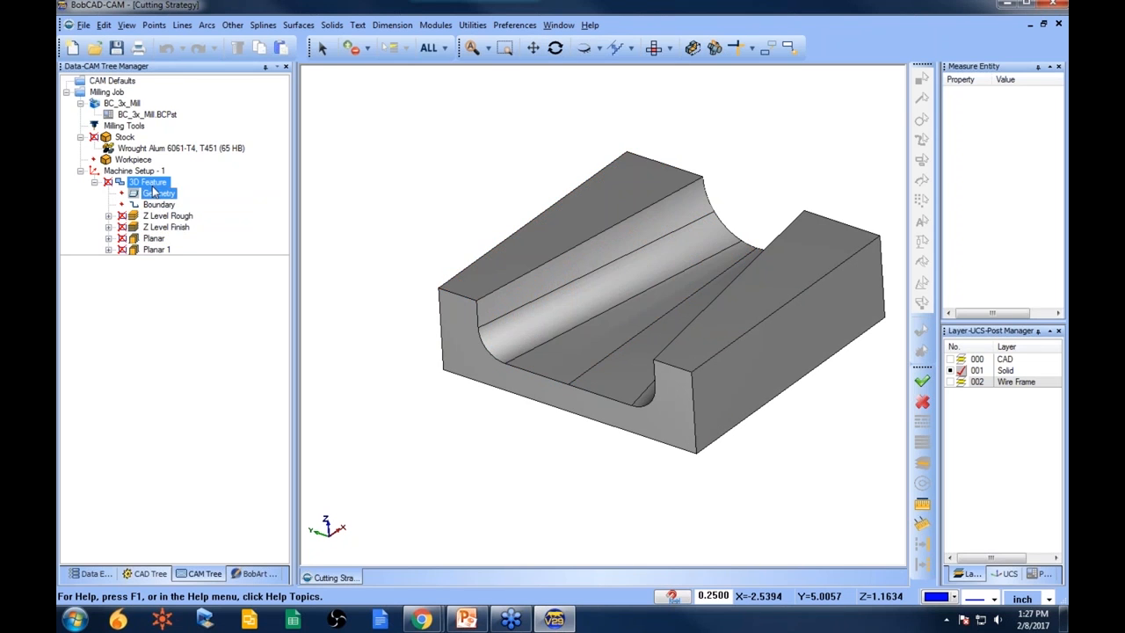
{"action": "right_click", "coordinate": [145, 182]}
{"action": "left_click", "coordinate": [219, 205]}
{"action": "middle_click_drag", "start_coordinate": [592, 378], "coordinate": [616, 347]}
{"action": "left_click", "coordinate": [167, 204]}
- Redefine the 3D Feature geometry by selecting the pocket's floor and wall faces
{"action": "left_click", "coordinate": [162, 196]}
{"action": "right_click", "coordinate": [165, 199]}
{"action": "left_click", "coordinate": [200, 213]}
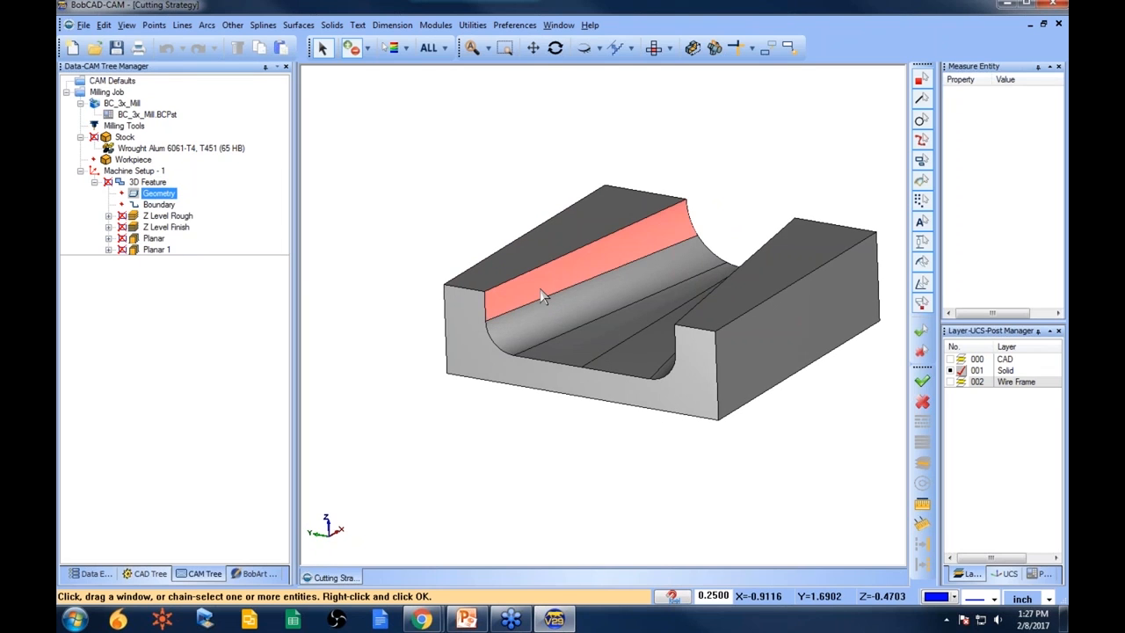
{"action": "left_click", "coordinate": [540, 288]}
{"action": "left_click", "coordinate": [606, 350]}
{"action": "middle_click_drag", "start_coordinate": [585, 427], "coordinate": [744, 298]}
{"action": "left_click", "coordinate": [732, 249]}
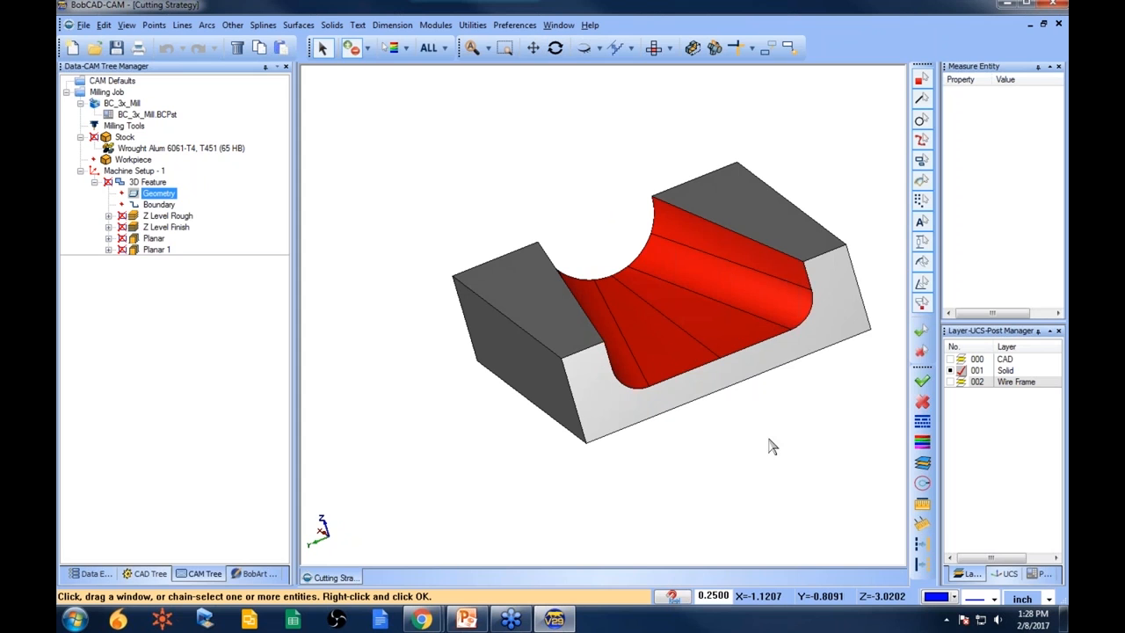
{"action": "right_click", "coordinate": [719, 417]}
- Recompute the Z Level Rough toolpath and review it together with its boundary
{"action": "left_click", "coordinate": [167, 216]}
{"action": "right_click", "coordinate": [186, 218]}
{"action": "left_click", "coordinate": [213, 235]}
{"action": "middle_click_drag", "start_coordinate": [688, 357], "coordinate": [536, 303]}
{"action": "left_click_drag", "start_coordinate": [123, 232], "coordinate": [107, 218]}
{"action": "left_click", "coordinate": [107, 216]}
{"action": "left_click", "coordinate": [172, 227]}
{"action": "middle_click_drag", "start_coordinate": [640, 329], "coordinate": [633, 402]}
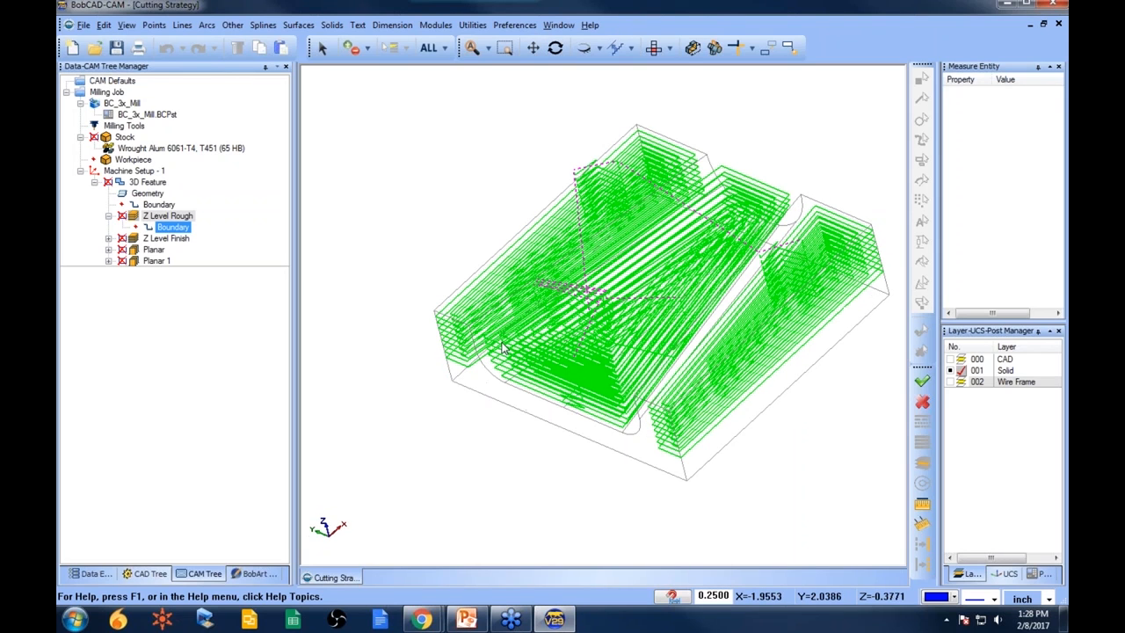
{"action": "mouse_move", "coordinate": [617, 408]}
{"action": "middle_mouse_down"}
{"action": "mouse_move", "coordinate": [641, 368]}
{"action": "mouse_move", "coordinate": [603, 369]}
{"action": "mouse_move", "coordinate": [621, 353]}
{"action": "middle_mouse_up"}
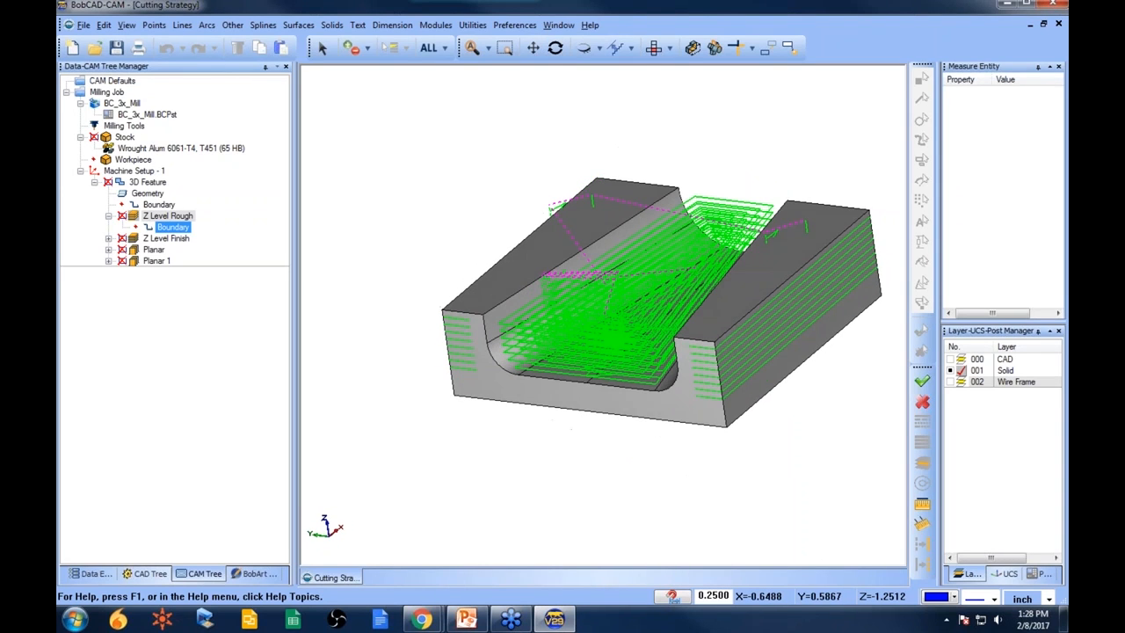
{"action": "middle_click_drag", "start_coordinate": [674, 394], "coordinate": [662, 423]}
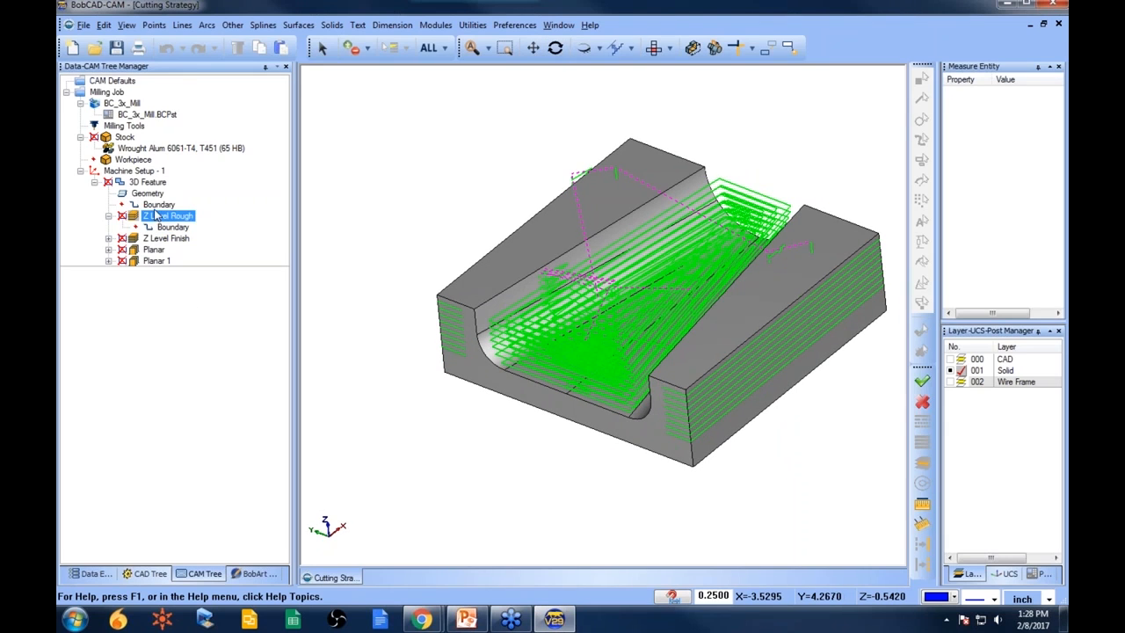
- Expand every toolpath operation in the tree to show its boundary
{"action": "left_click", "coordinate": [109, 216]}
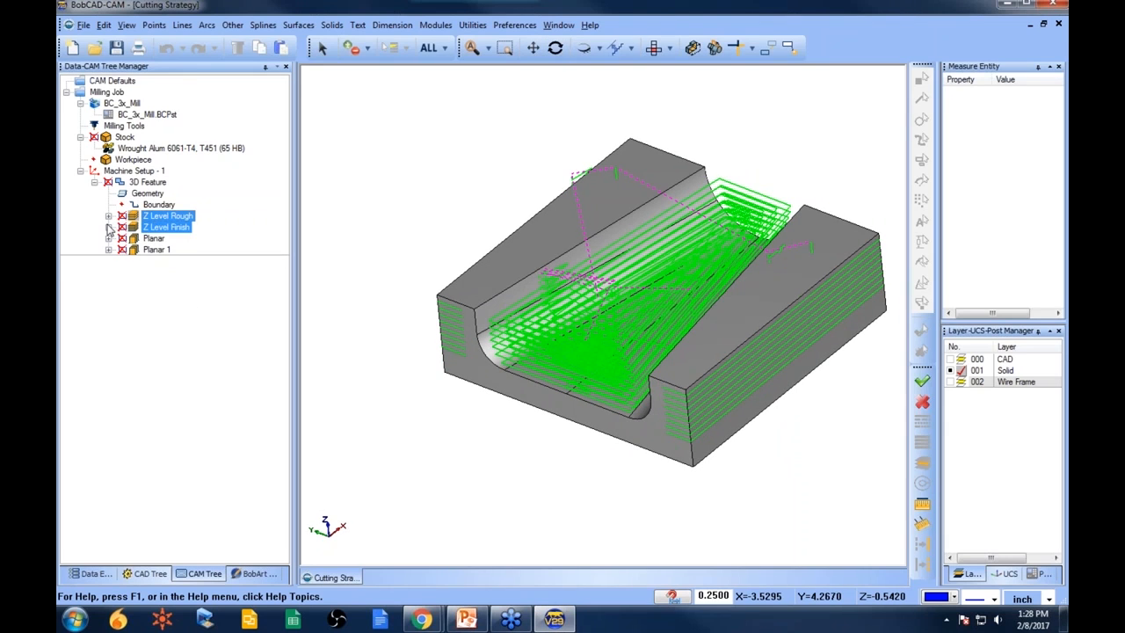
{"action": "left_click", "coordinate": [108, 216]}
{"action": "left_click", "coordinate": [108, 239]}
{"action": "left_click", "coordinate": [108, 261]}
{"action": "left_click", "coordinate": [109, 283]}
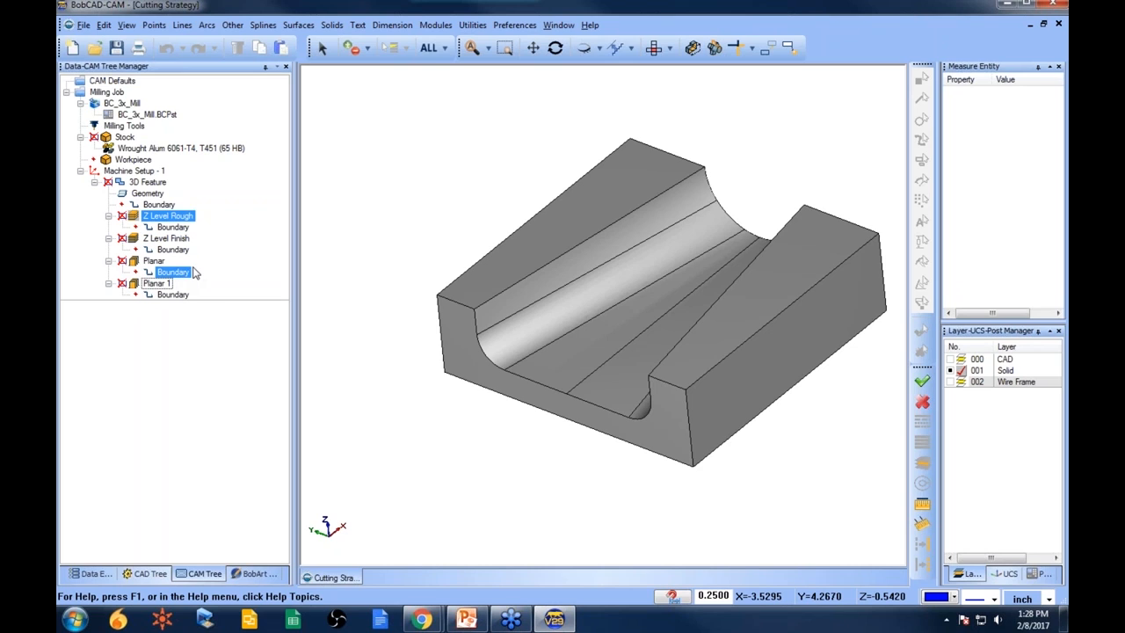
- Define the 3D Feature boundary by chaining the top edges along both sides of the pocket
{"action": "right_click", "coordinate": [174, 205]}
{"action": "left_click", "coordinate": [217, 213]}
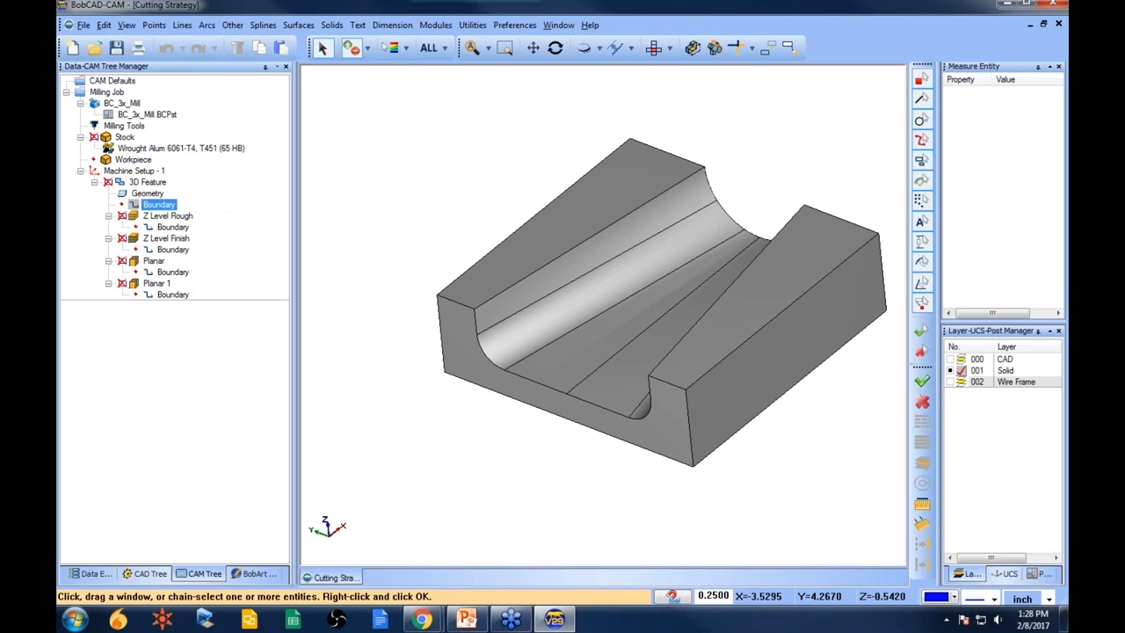
{"action": "left_click", "coordinate": [599, 235]}
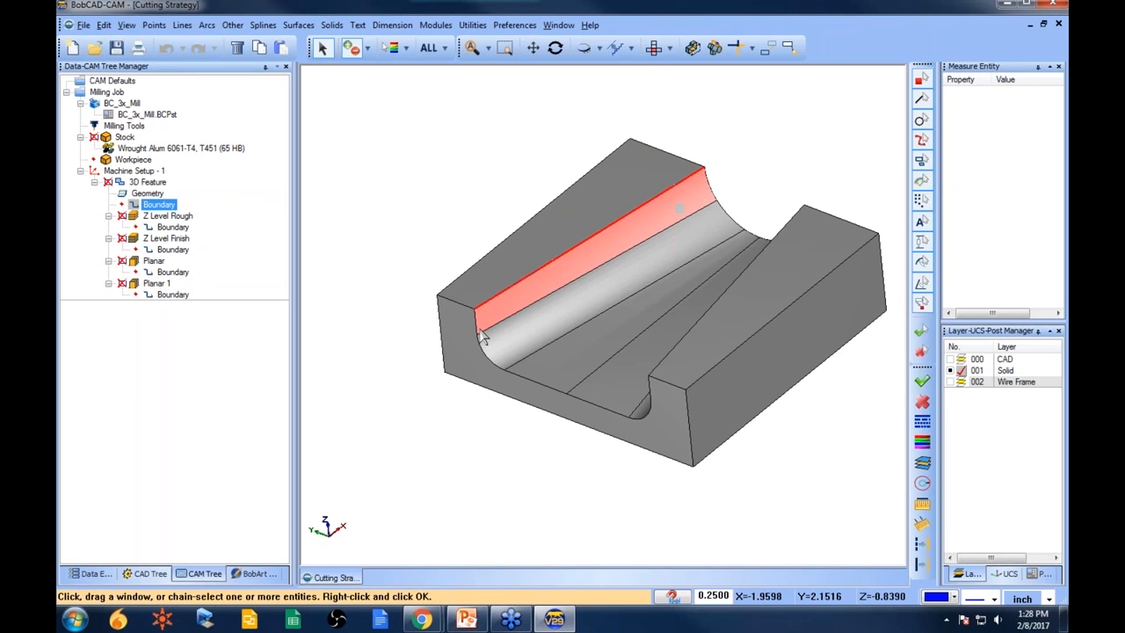
{"action": "left_click", "coordinate": [492, 358]}
{"action": "left_click", "coordinate": [525, 383]}
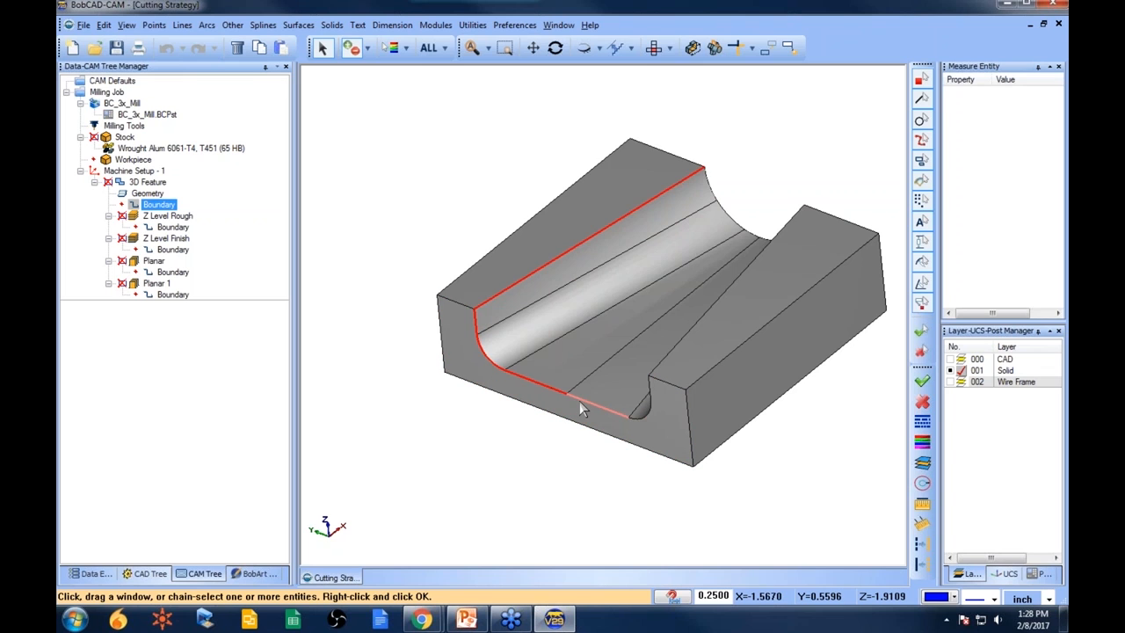
{"action": "middle_click_drag", "start_coordinate": [580, 401], "coordinate": [700, 474]}
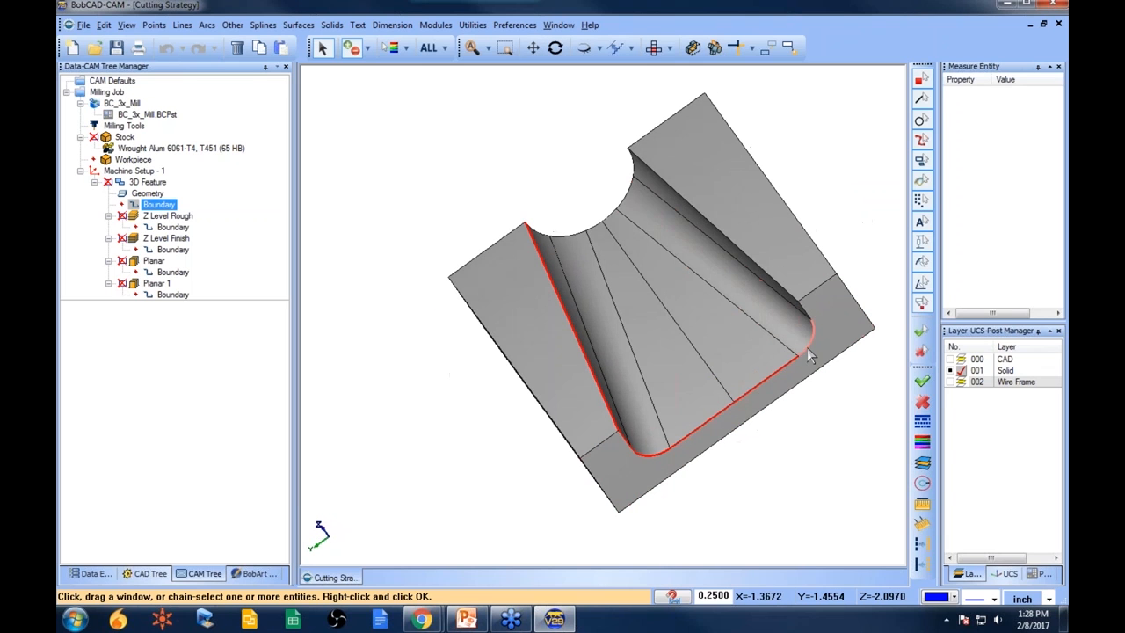
{"action": "left_click", "coordinate": [811, 339]}
{"action": "left_click", "coordinate": [812, 339]}
{"action": "middle_click_drag", "start_coordinate": [685, 280], "coordinate": [623, 157]}
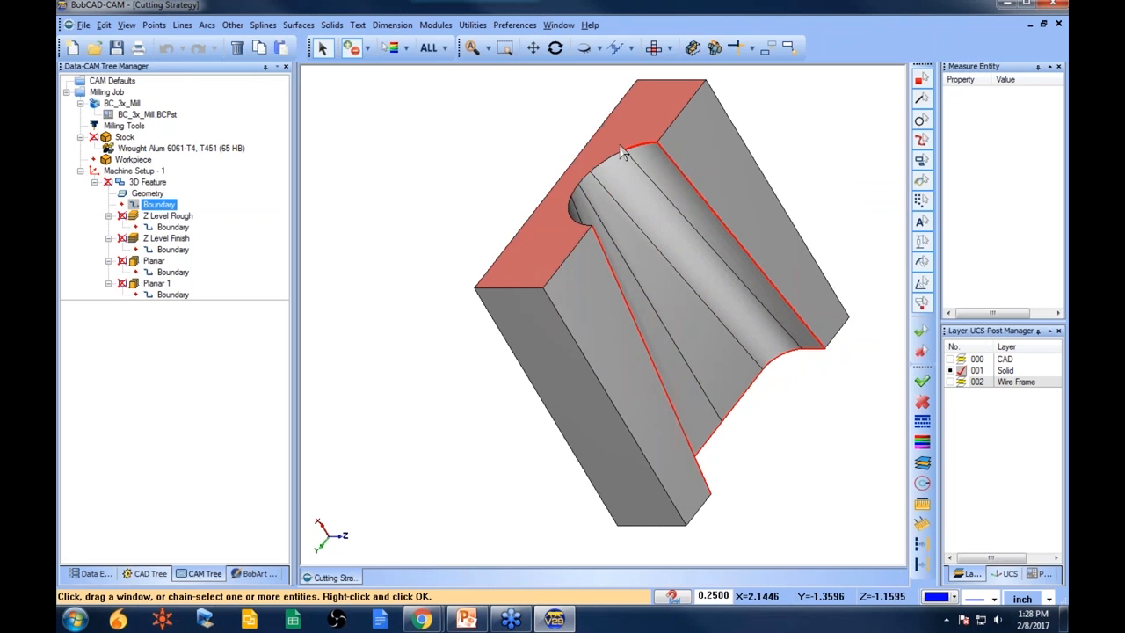
{"action": "left_click", "coordinate": [576, 190]}
{"action": "left_click", "coordinate": [570, 203]}
{"action": "left_click", "coordinate": [578, 225]}
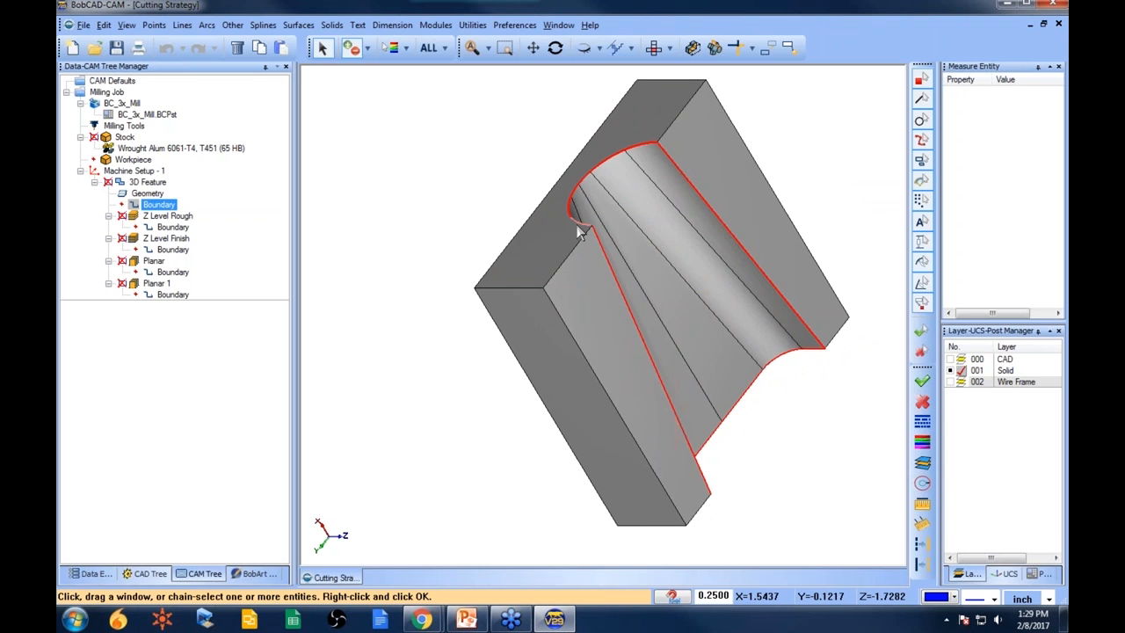
{"action": "middle_click_drag", "start_coordinate": [746, 439], "coordinate": [630, 394]}
{"action": "key", "text": "Escape"}
- Recompute the Z Level Rough toolpath, then the Z Level Finish toolpath
{"action": "left_click", "coordinate": [173, 293]}
{"action": "right_click", "coordinate": [167, 216]}
{"action": "left_click", "coordinate": [211, 227]}
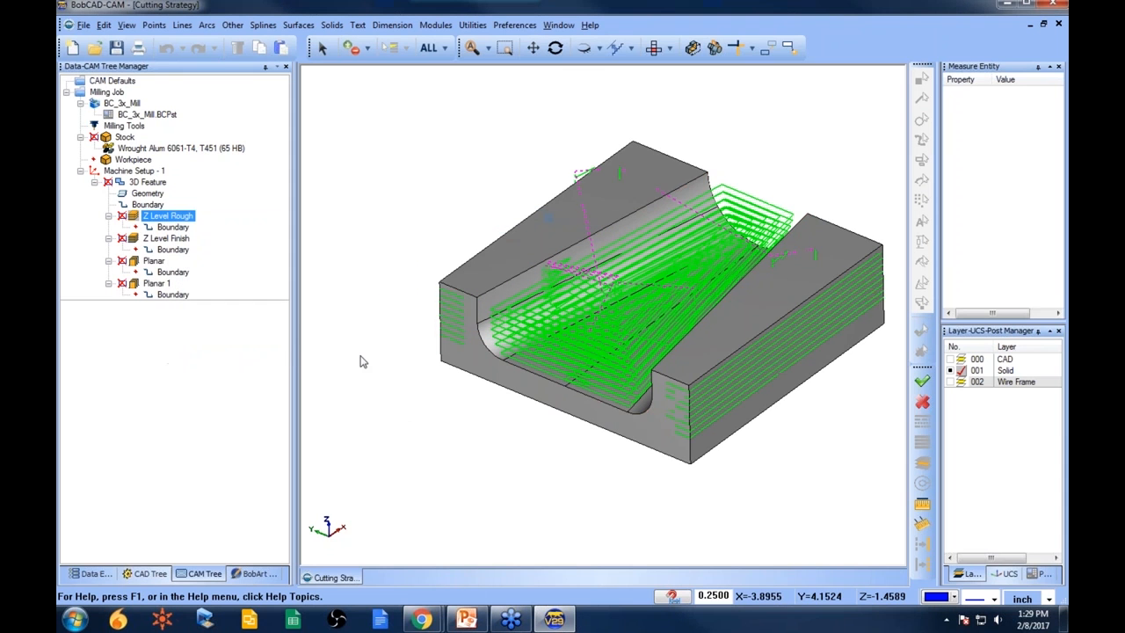
{"action": "mouse_move", "coordinate": [402, 422]}
{"action": "middle_mouse_down"}
{"action": "mouse_move", "coordinate": [580, 421]}
{"action": "mouse_move", "coordinate": [445, 419]}
{"action": "mouse_move", "coordinate": [477, 422]}
{"action": "middle_mouse_up"}
{"action": "left_click", "coordinate": [169, 238]}
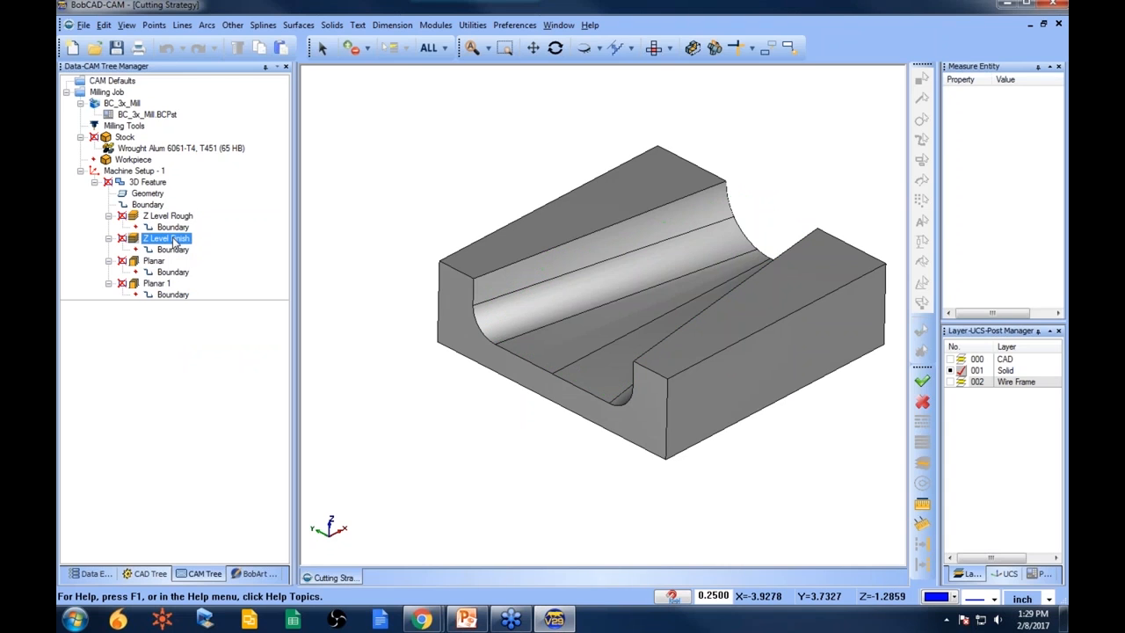
{"action": "right_click", "coordinate": [175, 244]}
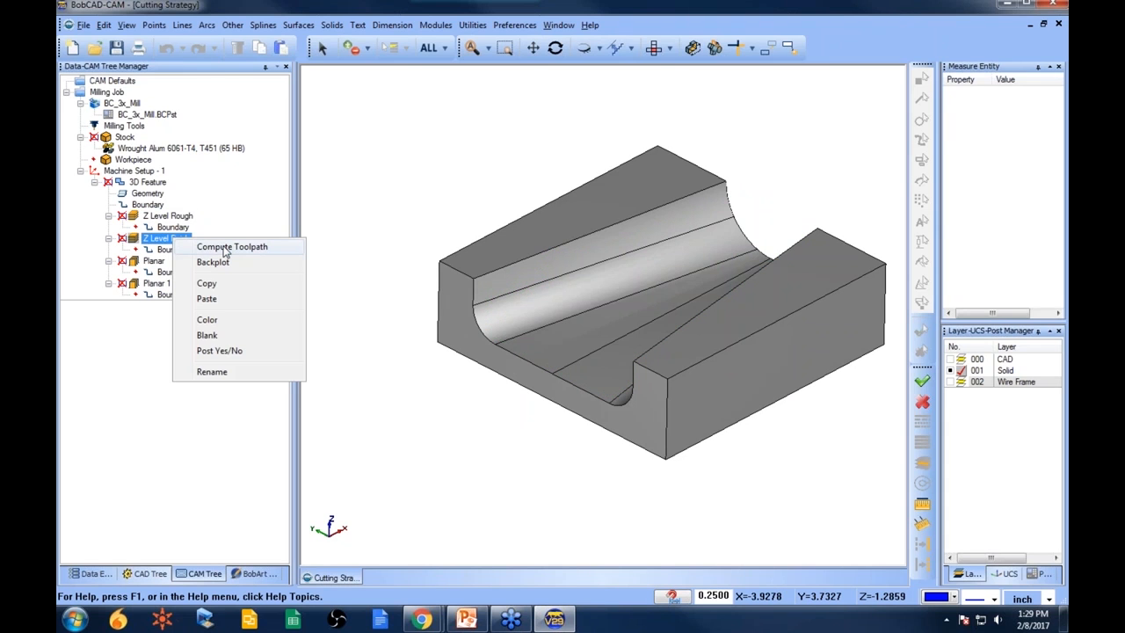
{"action": "left_click", "coordinate": [226, 250]}
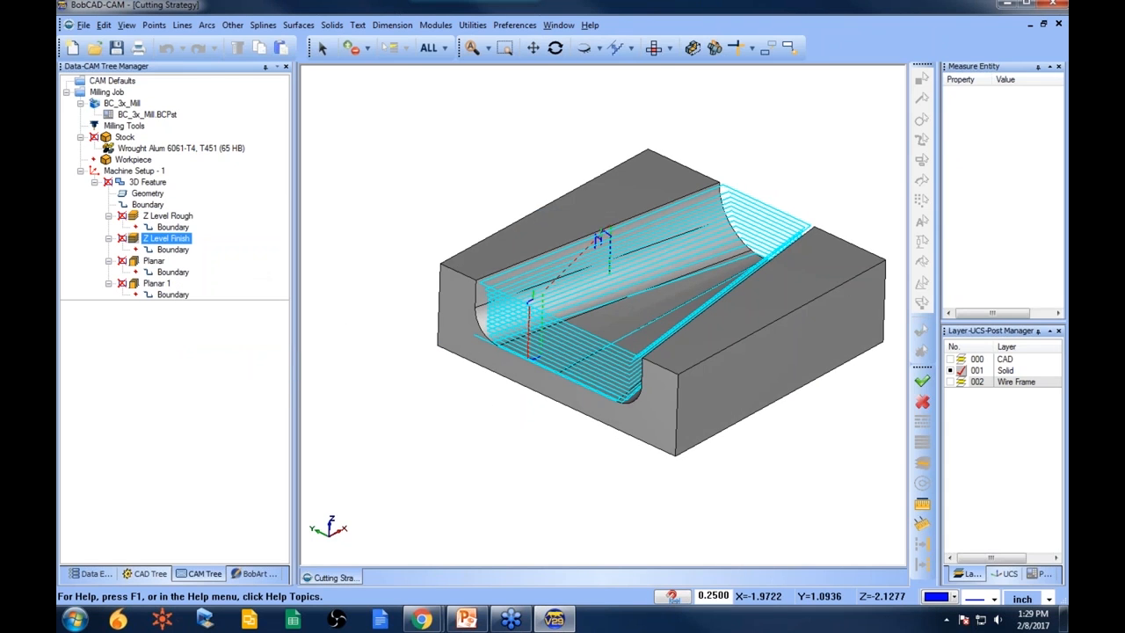
- Inspect the Z Level Finish toolpath in wireframe from several angles
{"action": "key", "text": "ctrl+w"}
{"action": "mouse_move", "coordinate": [525, 405]}
{"action": "middle_mouse_down"}
{"action": "mouse_move", "coordinate": [651, 381]}
{"action": "mouse_move", "coordinate": [648, 396]}
{"action": "middle_mouse_up"}
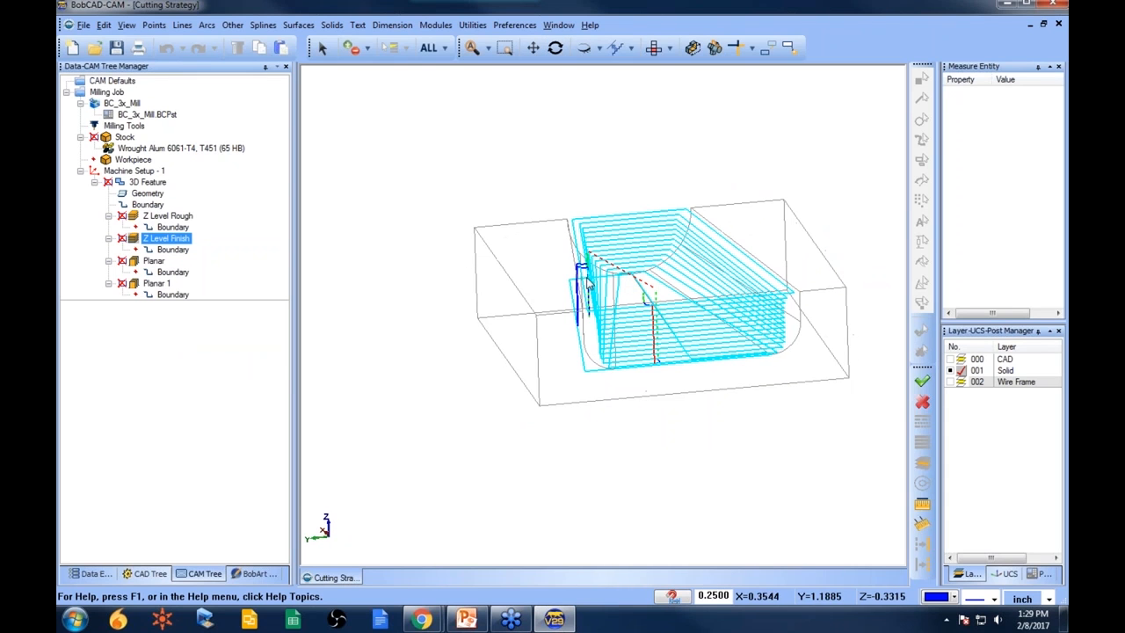
{"action": "scroll", "coordinate": [590, 283], "scroll_direction": "up", "scroll_amount": 4}
{"action": "middle_click_drag", "start_coordinate": [590, 283], "coordinate": [625, 314]}
{"action": "left_click", "coordinate": [163, 216]}
{"action": "left_click", "coordinate": [147, 194]}
{"action": "left_click", "coordinate": [162, 216]}
{"action": "left_click", "coordinate": [163, 238]}
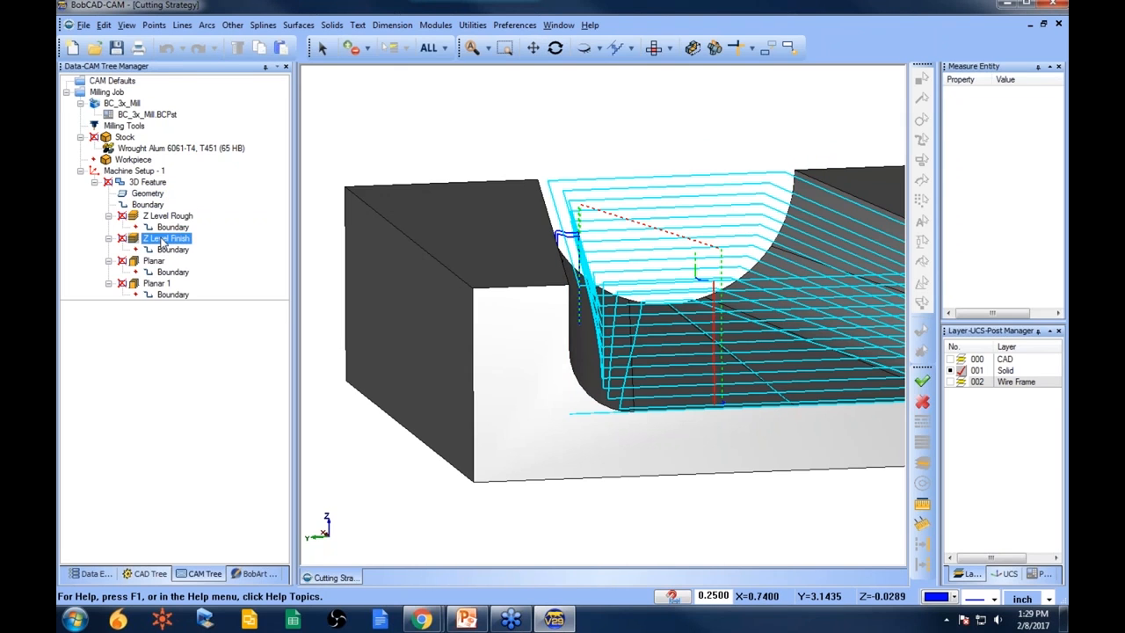
{"action": "middle_click_drag", "start_coordinate": [699, 341], "coordinate": [654, 350]}
{"action": "scroll", "coordinate": [673, 339], "scroll_direction": "down", "scroll_amount": 2}
- Recompute the Planar and Planar 1 toolpaths
{"action": "left_click", "coordinate": [166, 261]}
{"action": "right_click", "coordinate": [162, 262]}
{"action": "left_click", "coordinate": [186, 269]}
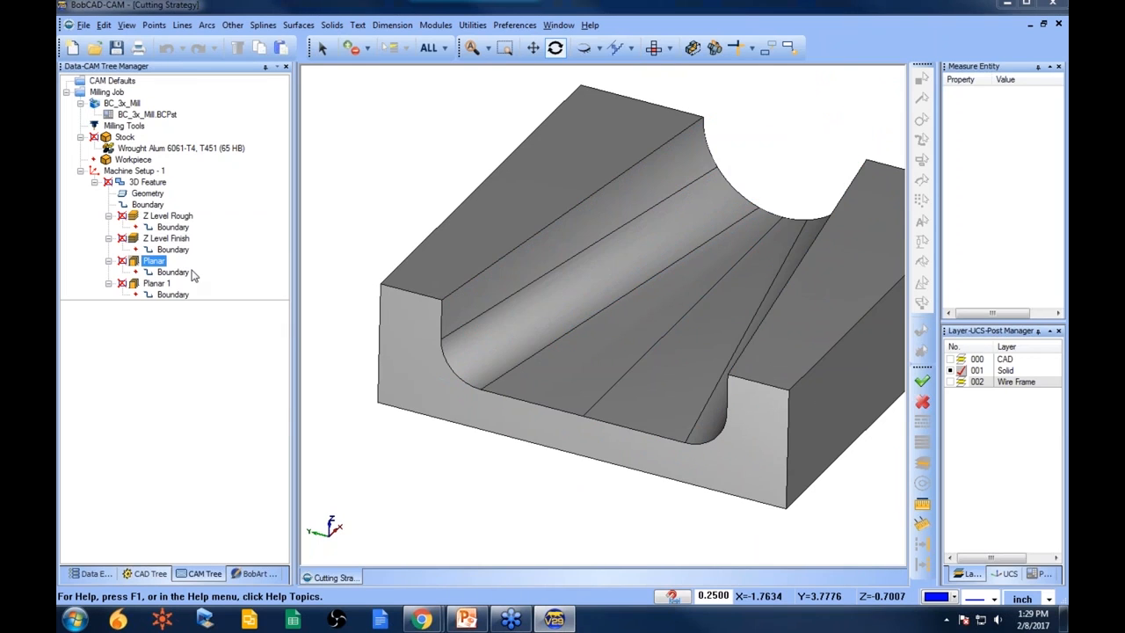
{"action": "middle_click_drag", "start_coordinate": [527, 384], "coordinate": [595, 407]}
{"action": "left_click", "coordinate": [154, 283]}
{"action": "right_click", "coordinate": [158, 284]}
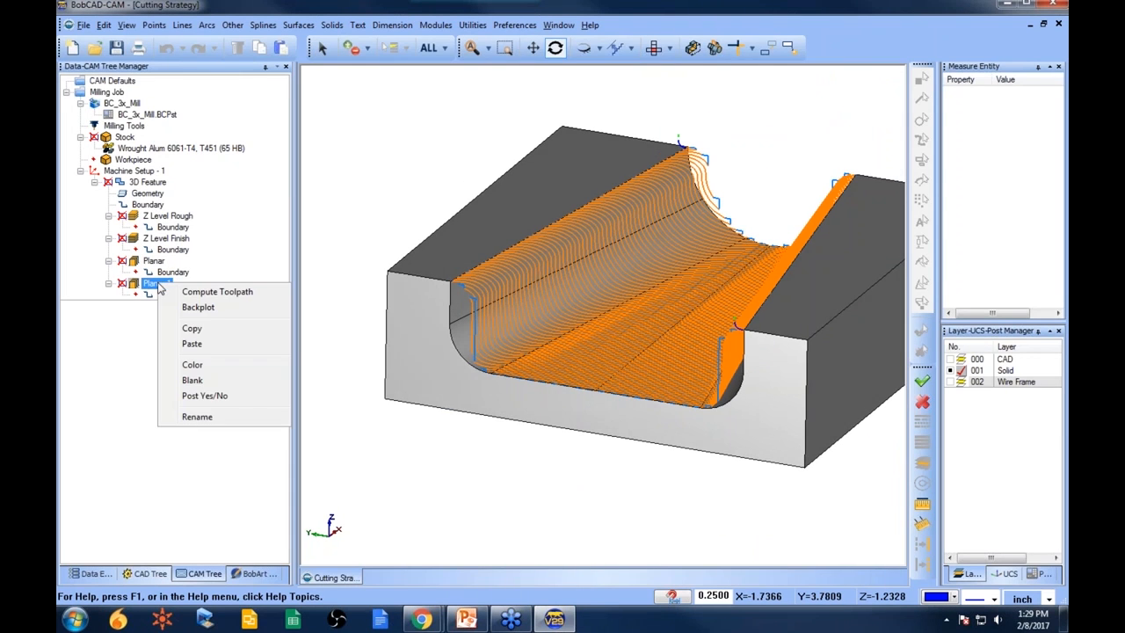
{"action": "left_click", "coordinate": [207, 293]}
{"action": "middle_click_drag", "start_coordinate": [603, 427], "coordinate": [576, 420]}
{"action": "scroll", "coordinate": [607, 422], "scroll_direction": "down", "scroll_amount": 2}
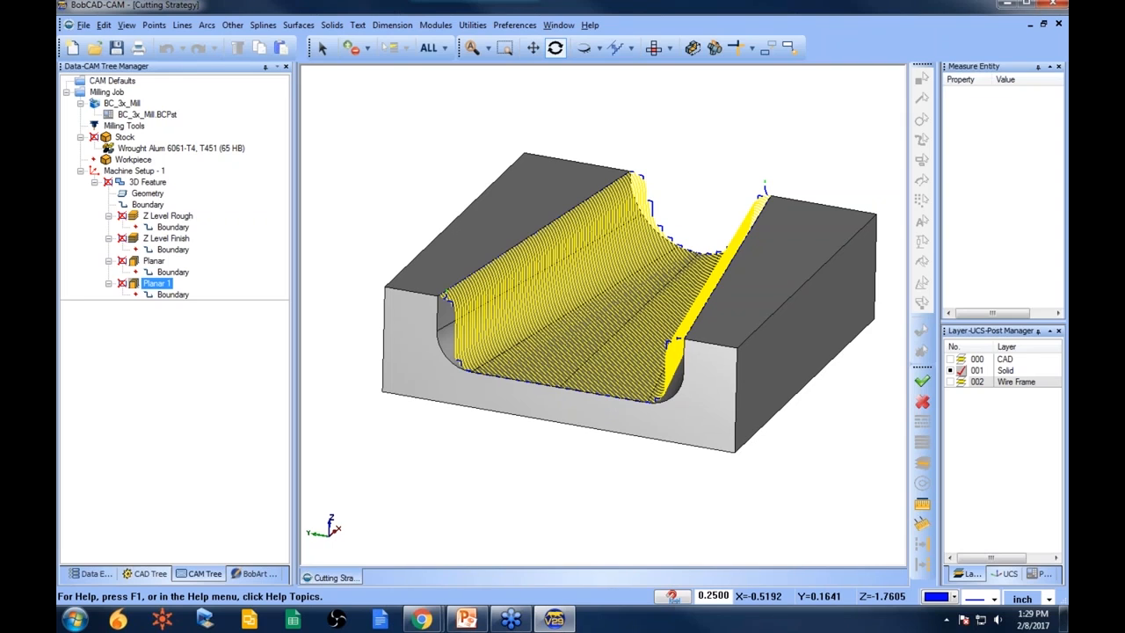
- Recompute the Z Level Finish toolpath
{"action": "left_click", "coordinate": [147, 194]}
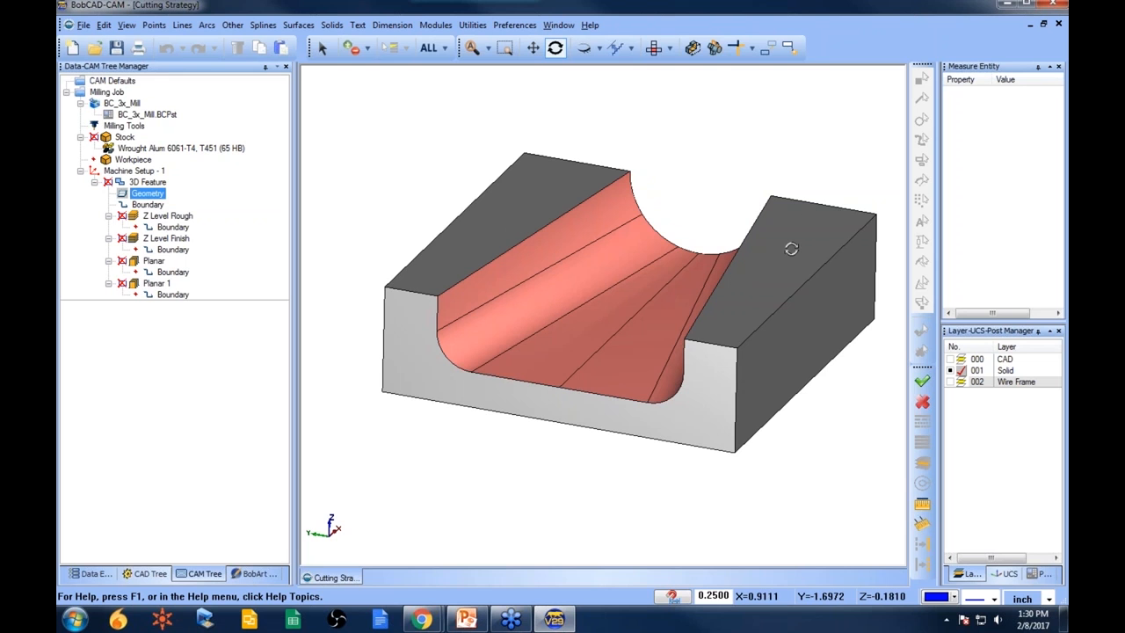
{"action": "left_click", "coordinate": [166, 238]}
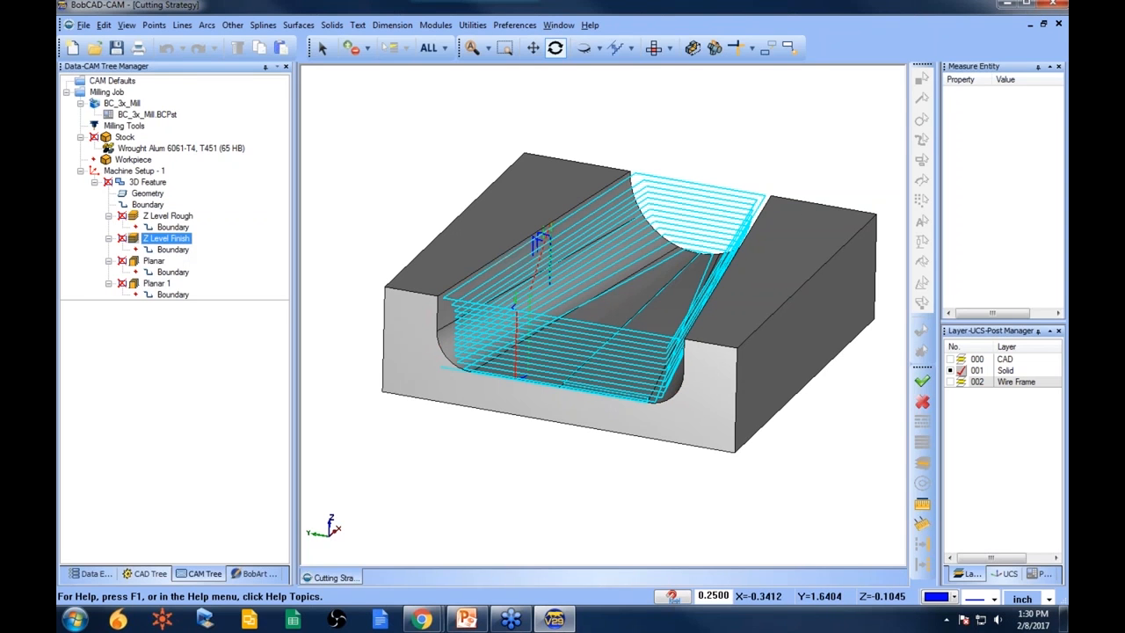
{"action": "mouse_move", "coordinate": [481, 467]}
{"action": "left_mouse_down"}
{"action": "mouse_move", "coordinate": [515, 477]}
{"action": "mouse_move", "coordinate": [527, 440]}
{"action": "mouse_move", "coordinate": [587, 434]}
{"action": "mouse_move", "coordinate": [516, 440]}
{"action": "left_mouse_up"}
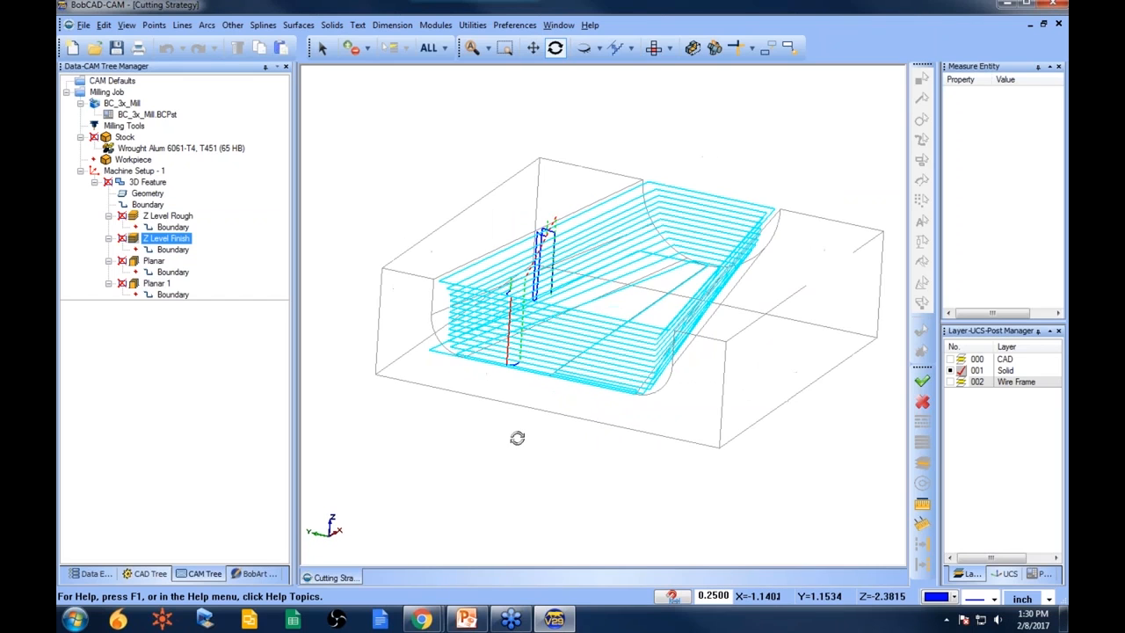
{"action": "left_click", "coordinate": [150, 195]}
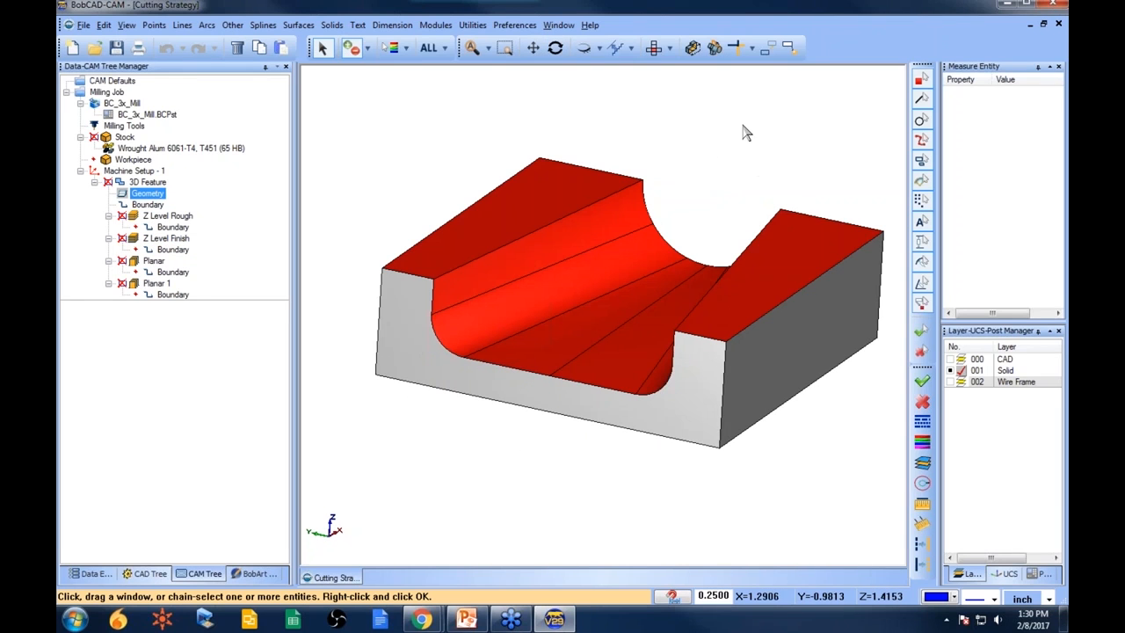
{"action": "left_click", "coordinate": [162, 216]}
{"action": "right_click", "coordinate": [163, 241]}
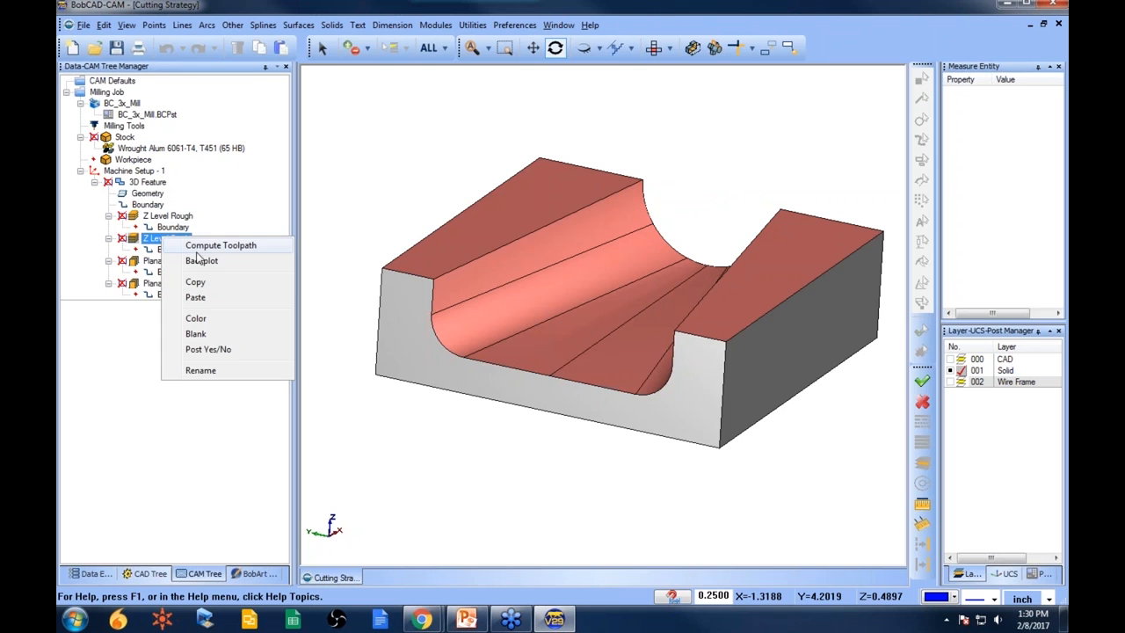
{"action": "left_click", "coordinate": [209, 253]}
{"action": "mouse_move", "coordinate": [468, 447]}
{"action": "left_mouse_down"}
{"action": "mouse_move", "coordinate": [589, 429]}
{"action": "mouse_move", "coordinate": [473, 438]}
{"action": "left_mouse_up"}
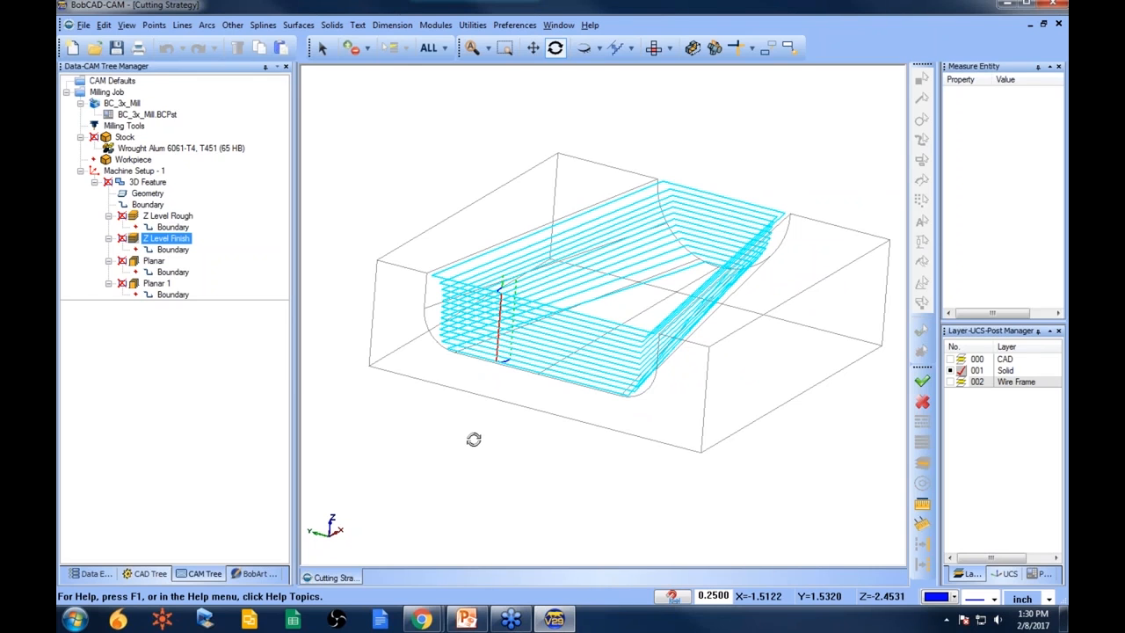
- Compare the Planar and Z Level Finish toolpaths in wireframe
{"action": "left_click", "coordinate": [154, 261]}
{"action": "left_click_drag", "start_coordinate": [620, 314], "coordinate": [667, 352]}
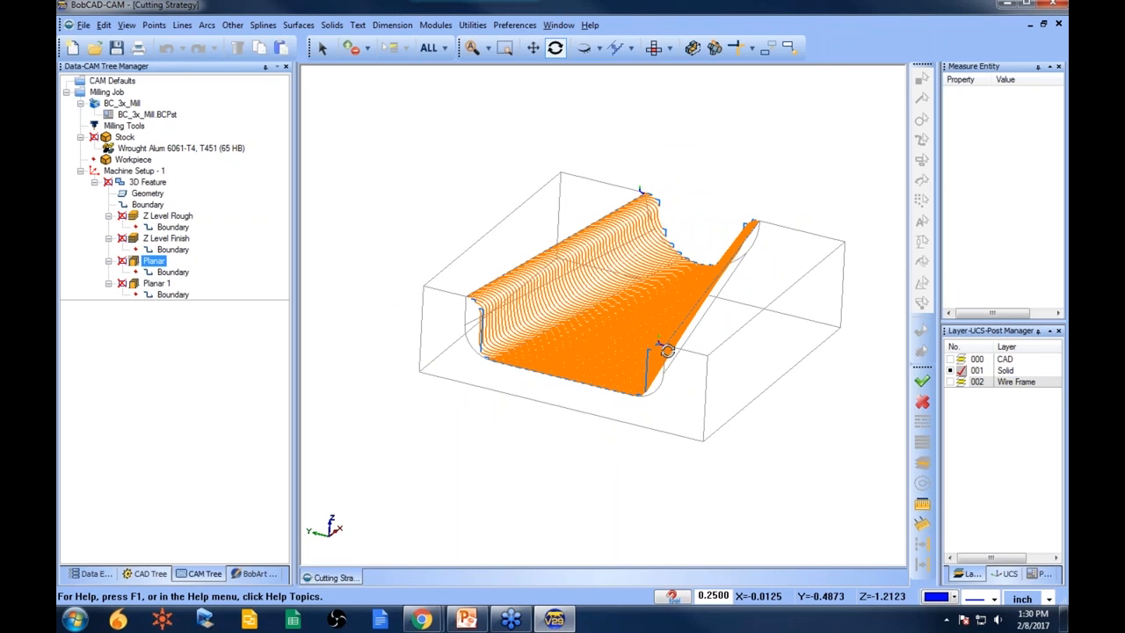
{"action": "left_click_drag", "start_coordinate": [613, 350], "coordinate": [606, 356]}
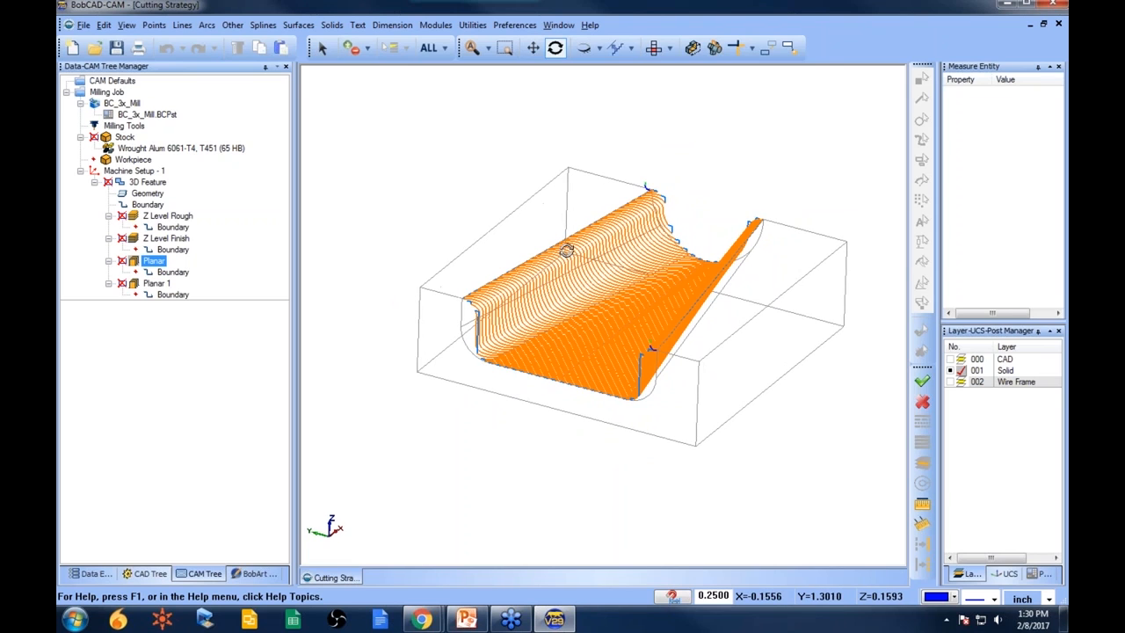
{"action": "left_click", "coordinate": [166, 238]}
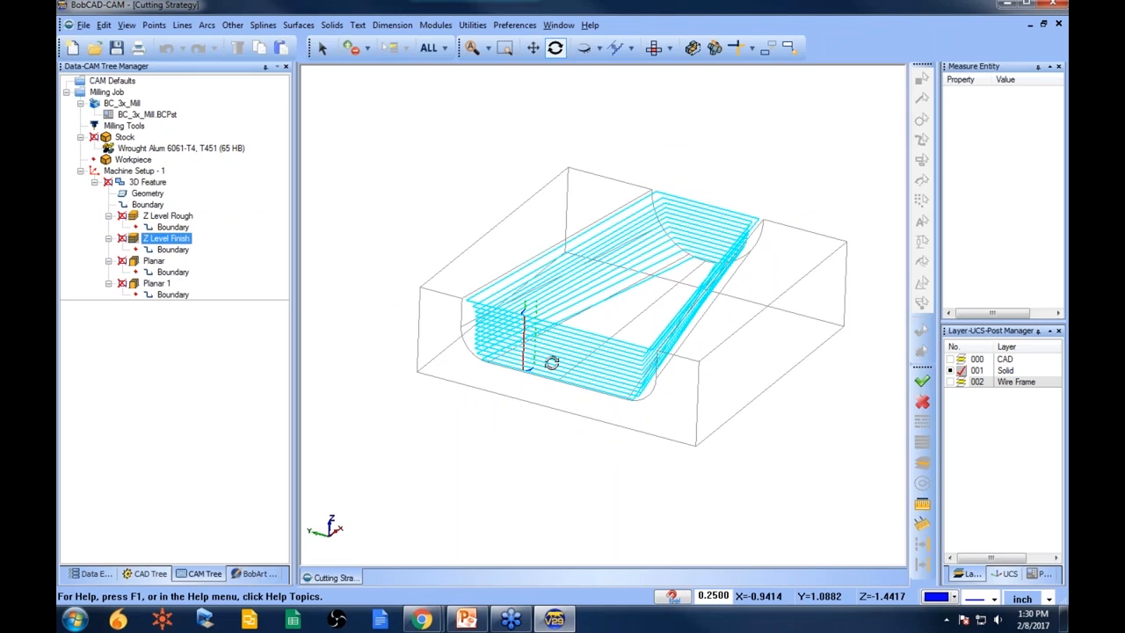
{"action": "left_click", "coordinate": [156, 262]}
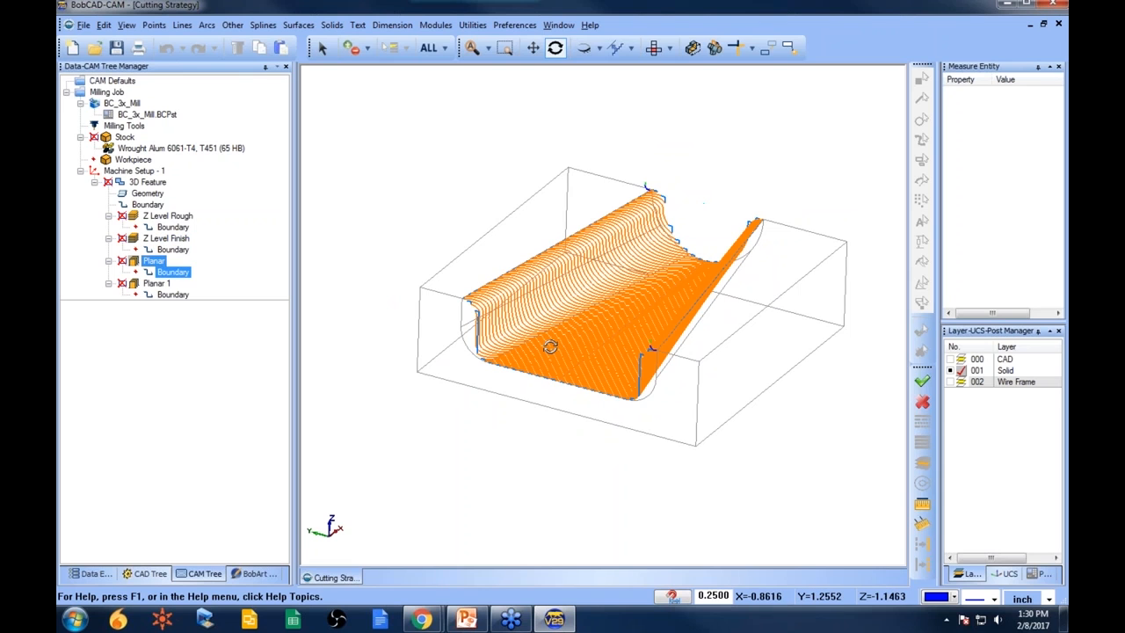
- Review the Z Level Rough, Z Level Finish and Planar toolpaths one at a time from a rotated view
{"action": "left_click_drag", "start_coordinate": [528, 354], "coordinate": [579, 336]}
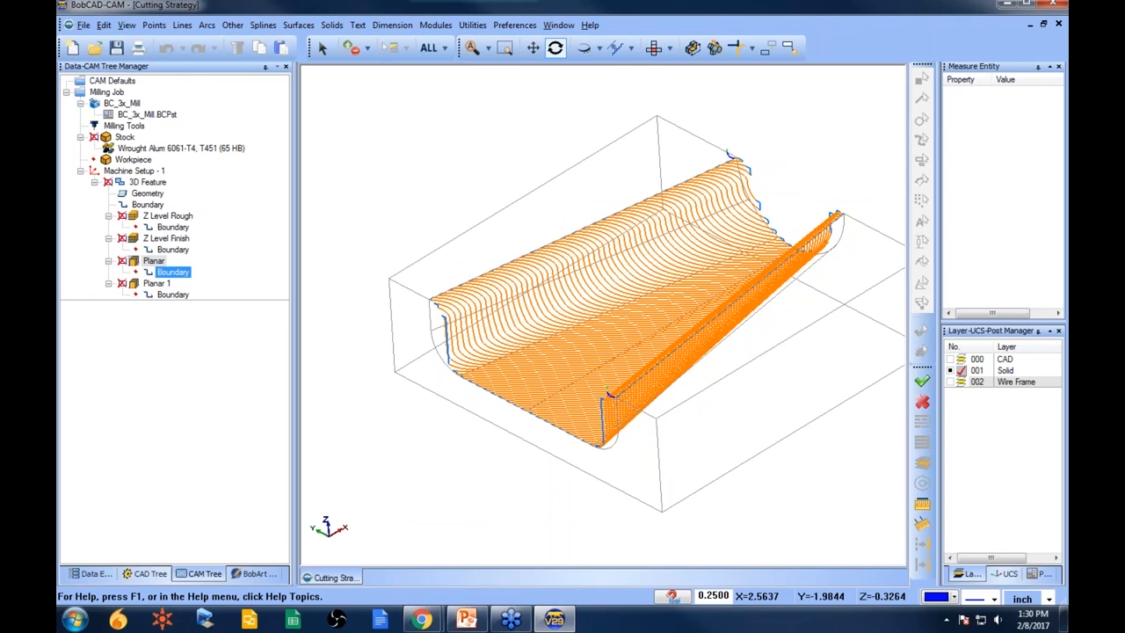
{"action": "left_click", "coordinate": [173, 250]}
{"action": "left_click", "coordinate": [171, 217]}
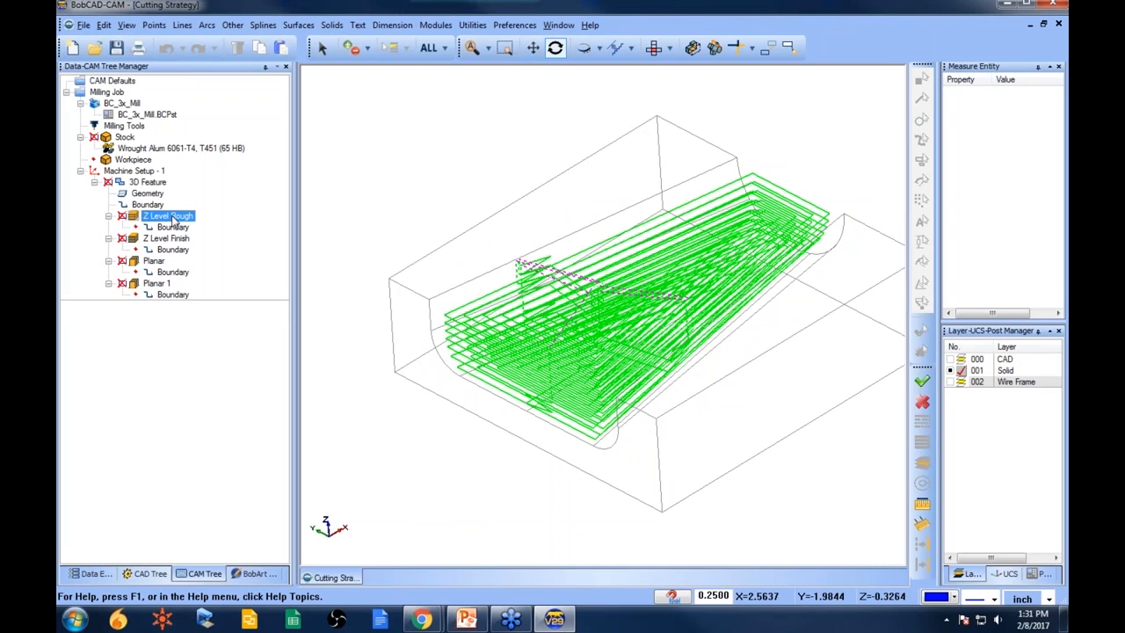
{"action": "left_click", "coordinate": [174, 239]}
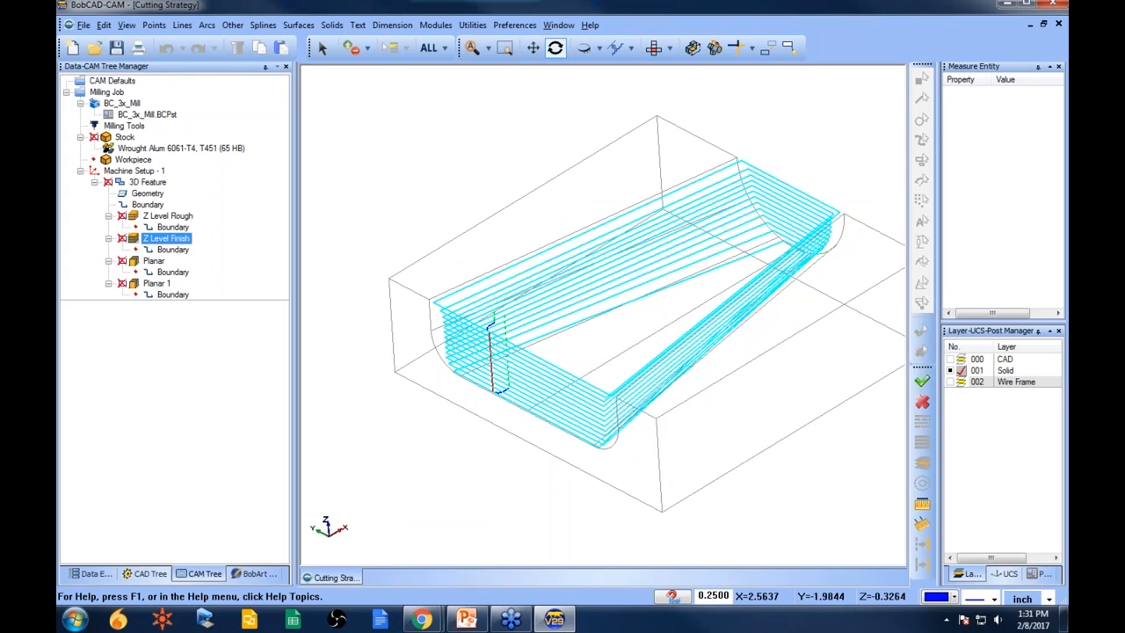
{"action": "left_click", "coordinate": [157, 263]}
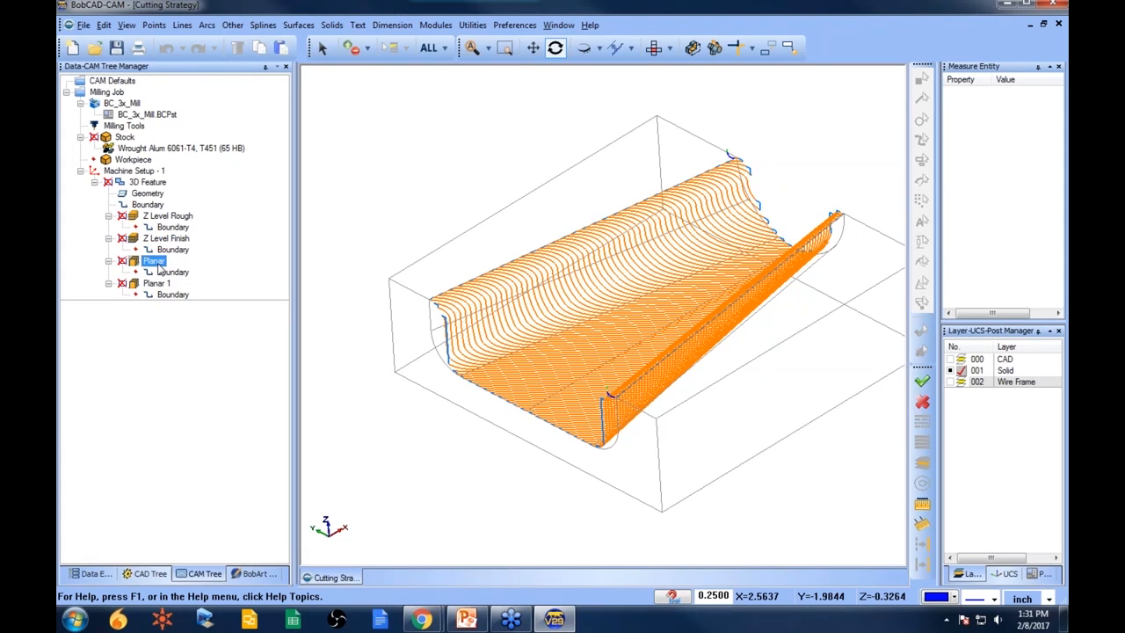
{"action": "left_click_drag", "start_coordinate": [523, 370], "coordinate": [563, 361]}
- Set the Planar pattern's lace angle to 0 in the feature wizard and recompute the Planar toolpath
{"action": "left_click", "coordinate": [144, 185]}
{"action": "right_click", "coordinate": [144, 185]}
{"action": "left_click", "coordinate": [163, 166]}
{"action": "left_click", "coordinate": [330, 327]}
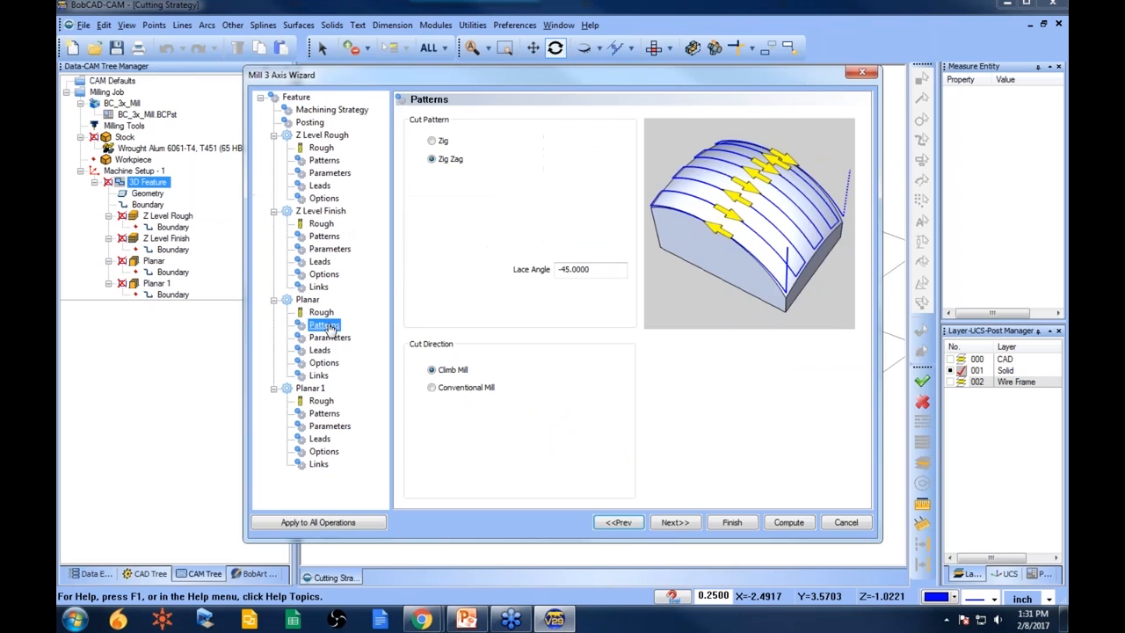
{"action": "left_click", "coordinate": [601, 270]}
{"action": "type", "text": "45"}
{"action": "left_click", "coordinate": [732, 522]}
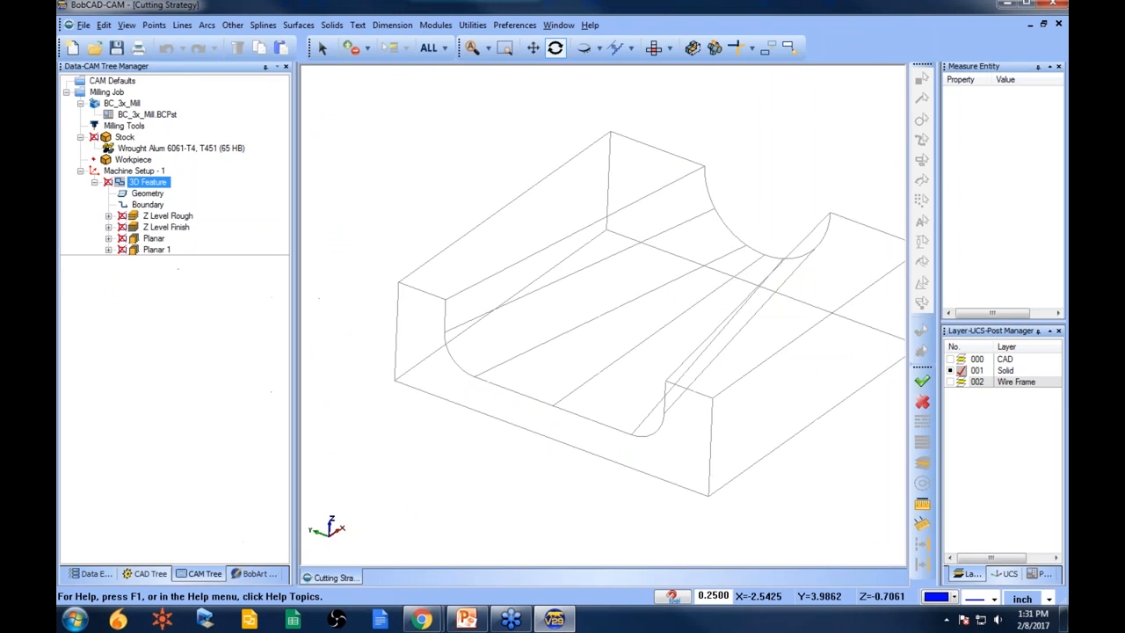
{"action": "right_click", "coordinate": [154, 238]}
{"action": "left_click", "coordinate": [211, 248]}
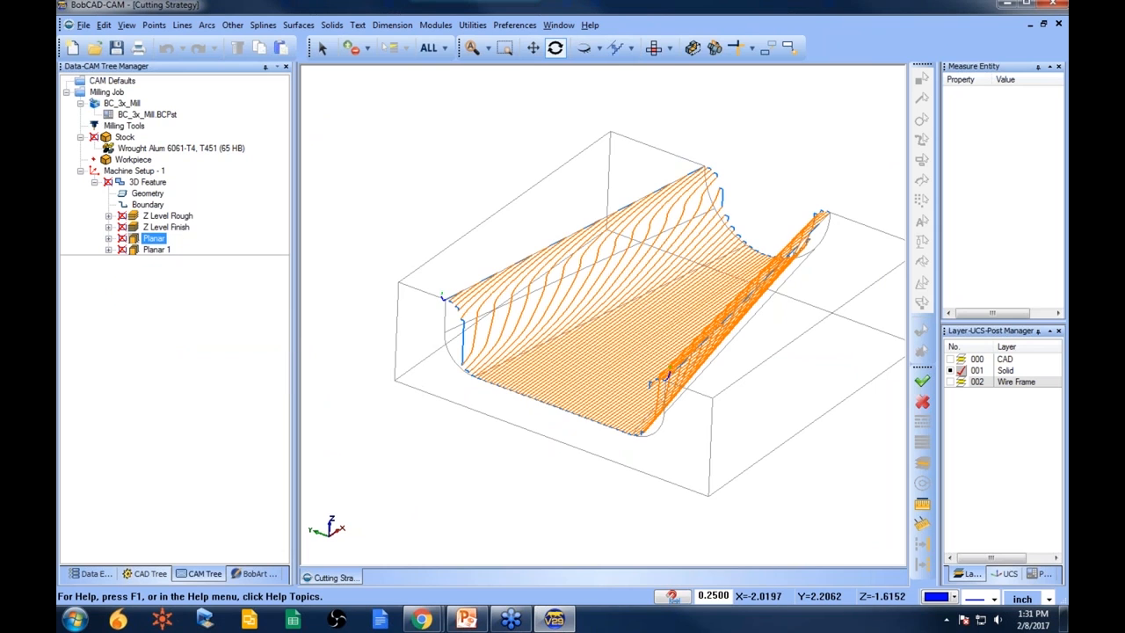
- Change the Planar lace angle to 90 and compute the toolpath
{"action": "left_click_drag", "start_coordinate": [583, 419], "coordinate": [517, 393]}
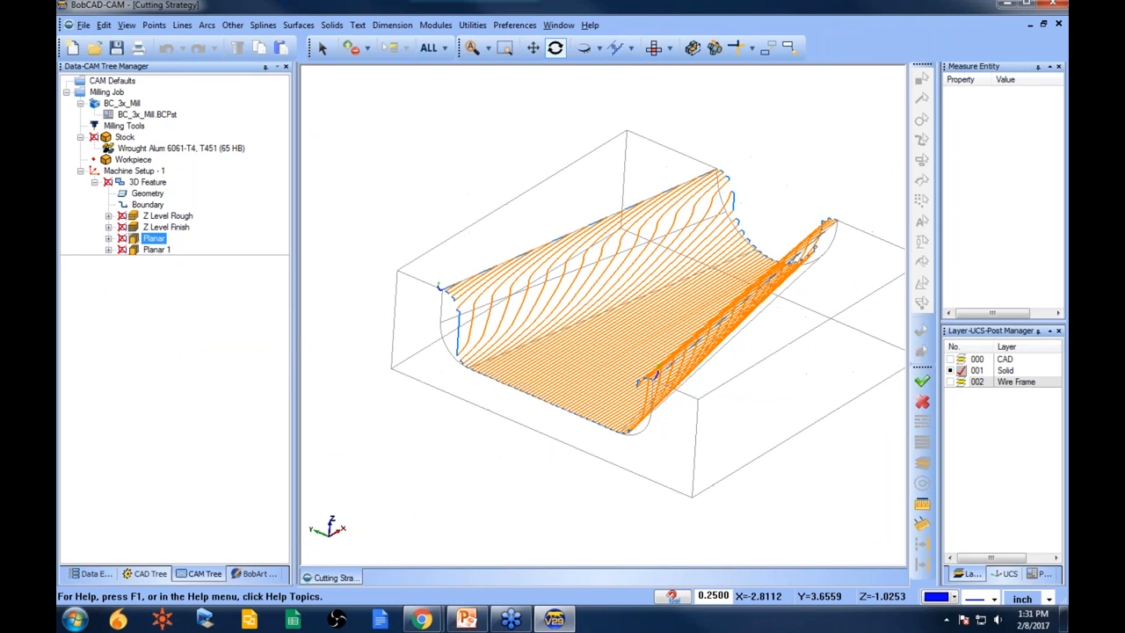
{"action": "right_click", "coordinate": [153, 239]}
{"action": "right_click", "coordinate": [149, 182]}
{"action": "left_click", "coordinate": [163, 169]}
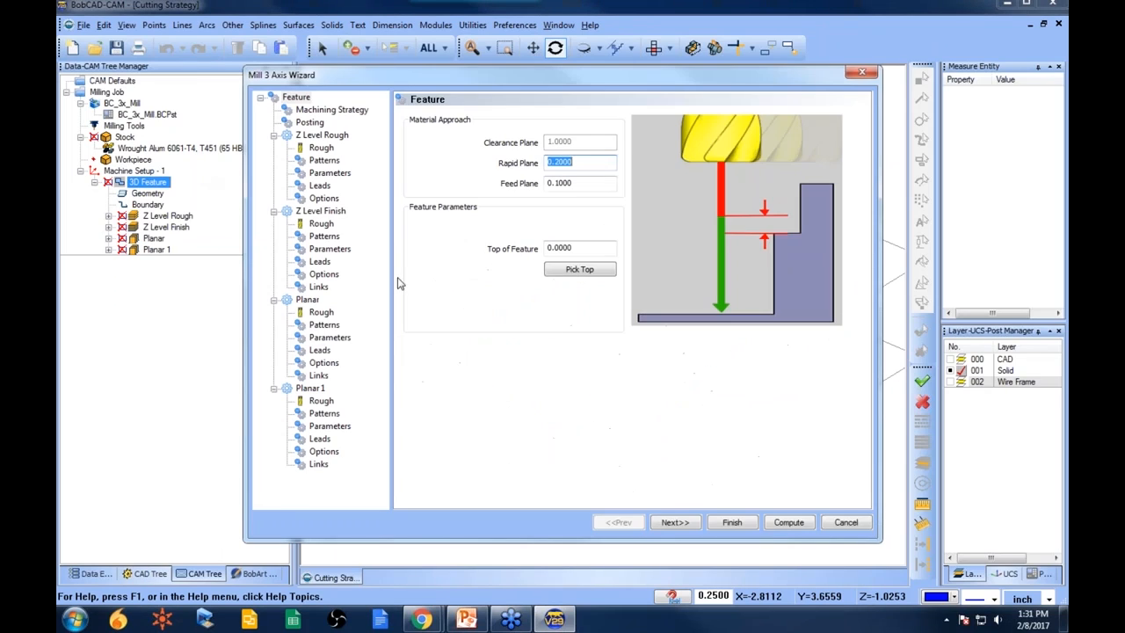
{"action": "left_click", "coordinate": [325, 324]}
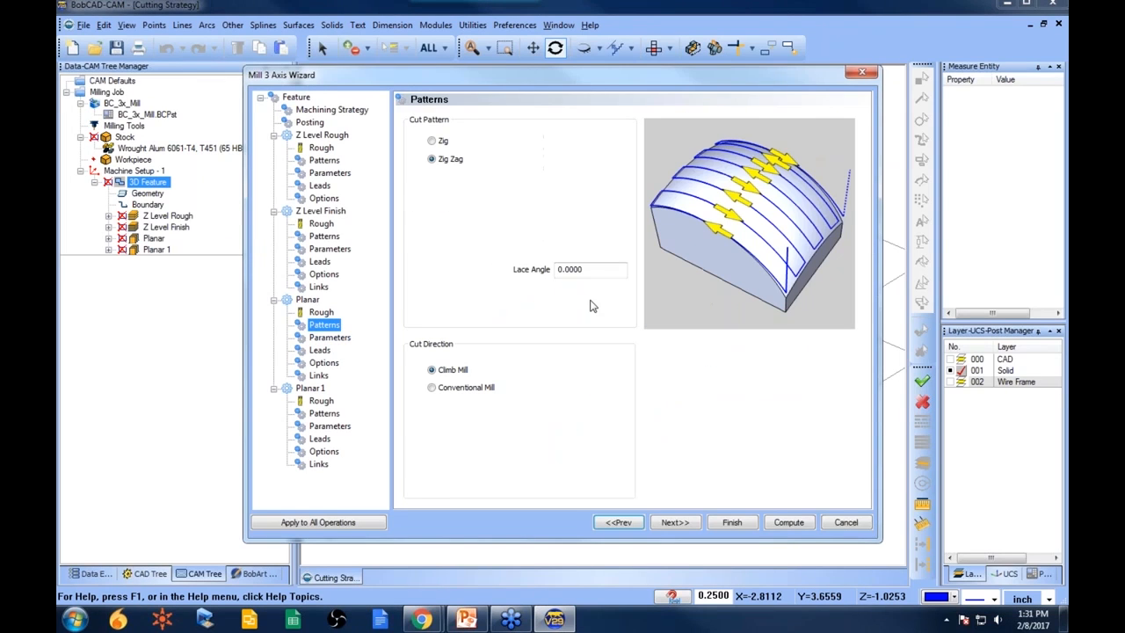
{"action": "left_click", "coordinate": [589, 269]}
{"action": "type", "text": "90"}
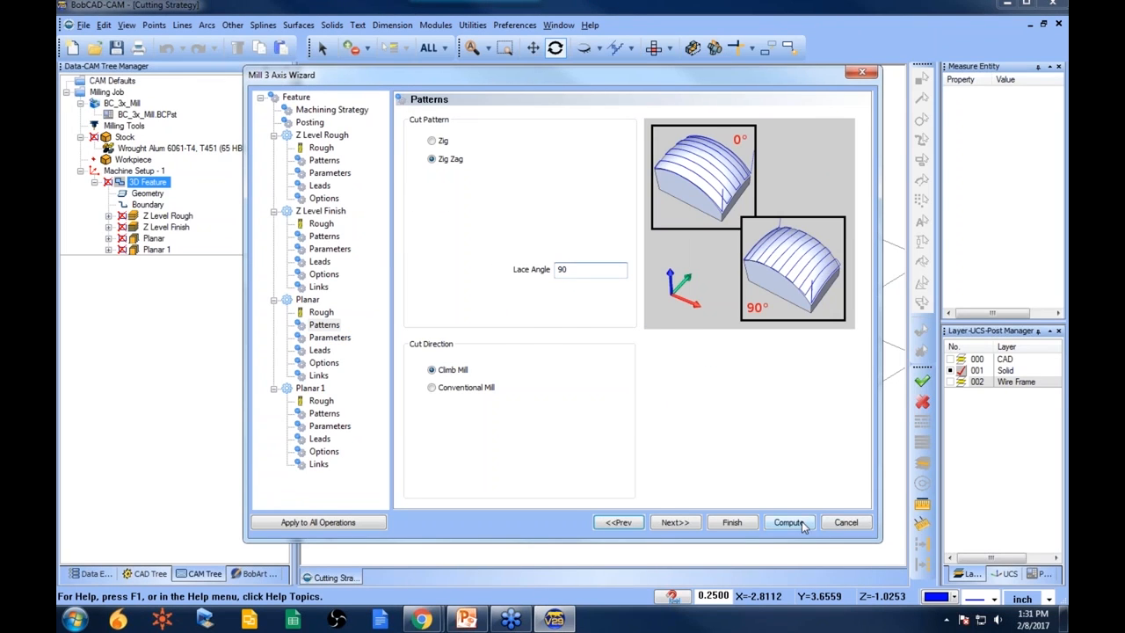
{"action": "left_click", "coordinate": [789, 523]}
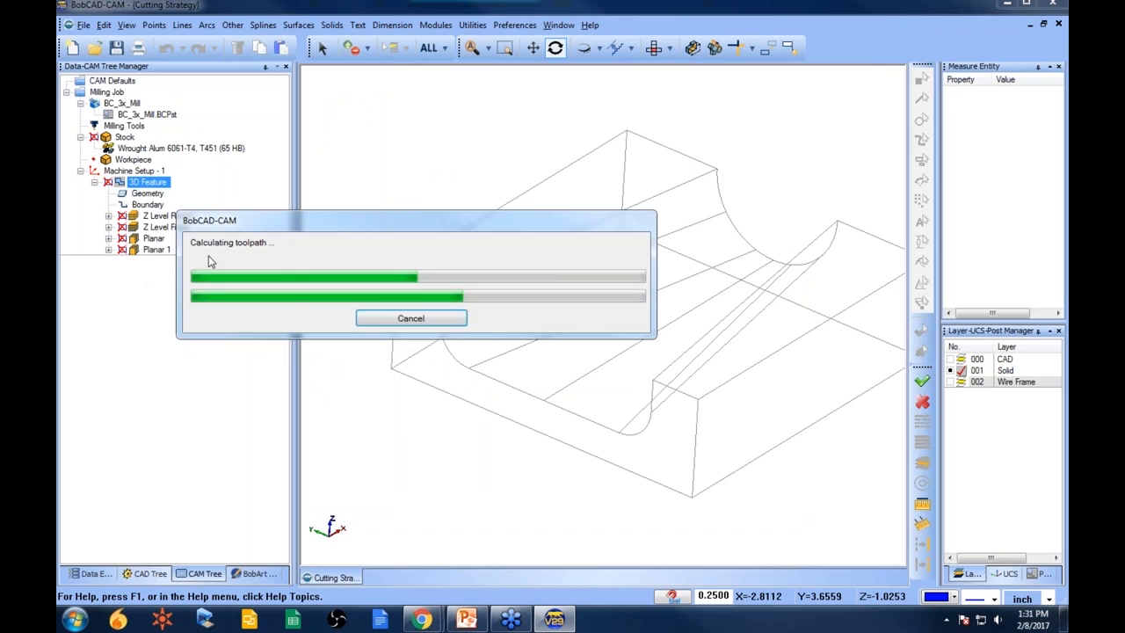
{"action": "left_click_drag", "start_coordinate": [485, 324], "coordinate": [569, 352]}
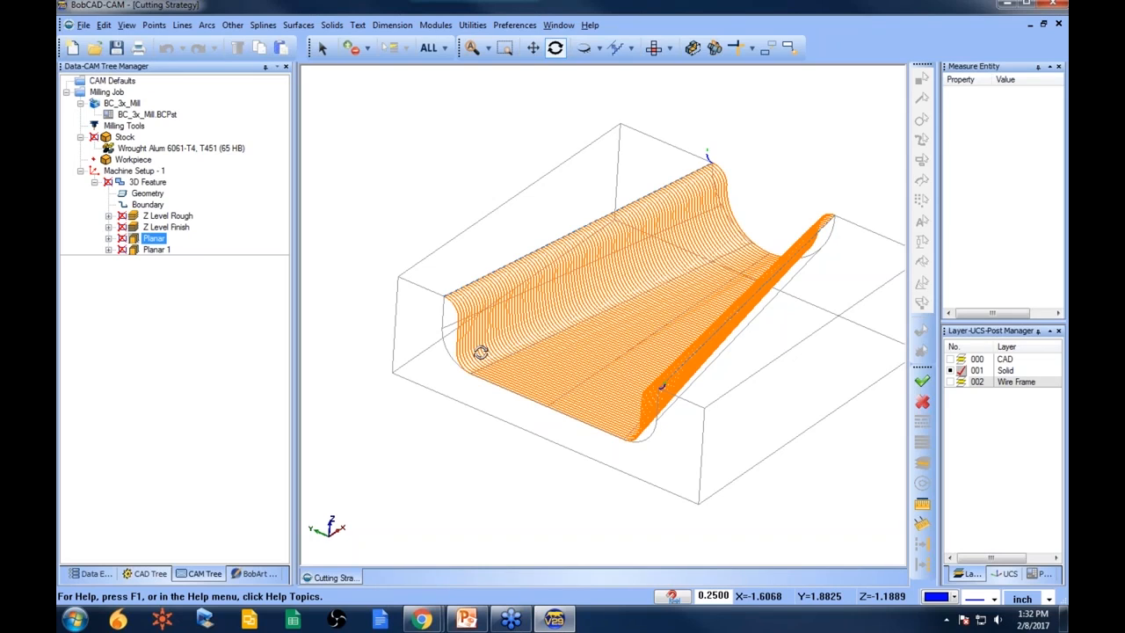
- Set the Planar lace angle back to -45 and finish the wizard
{"action": "right_click", "coordinate": [145, 181]}
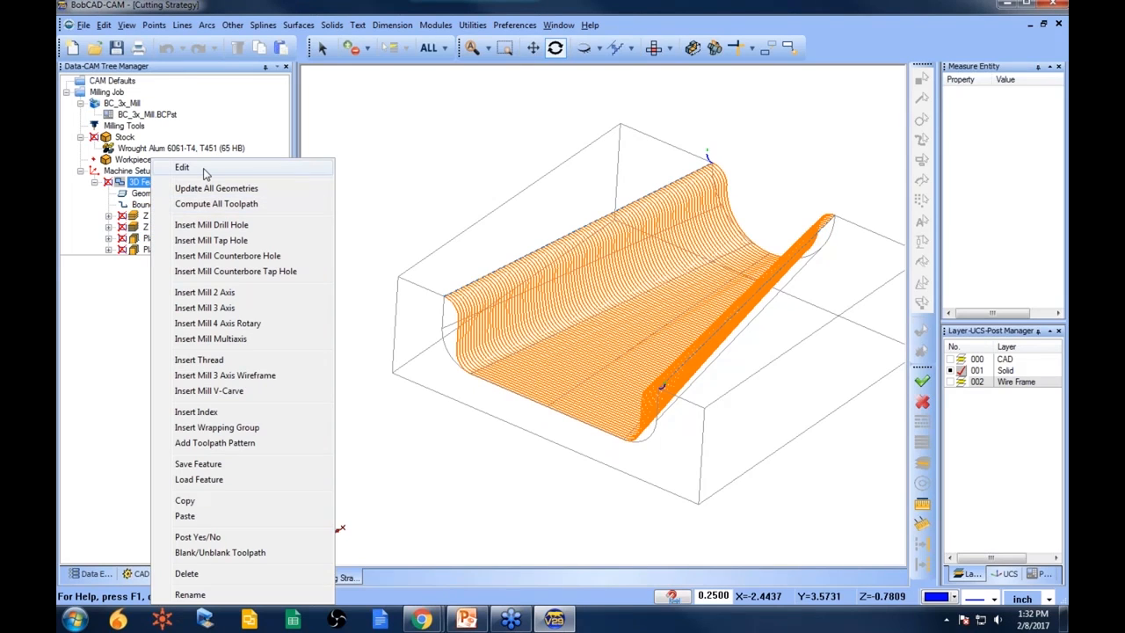
{"action": "left_click", "coordinate": [204, 174]}
{"action": "left_click", "coordinate": [325, 325]}
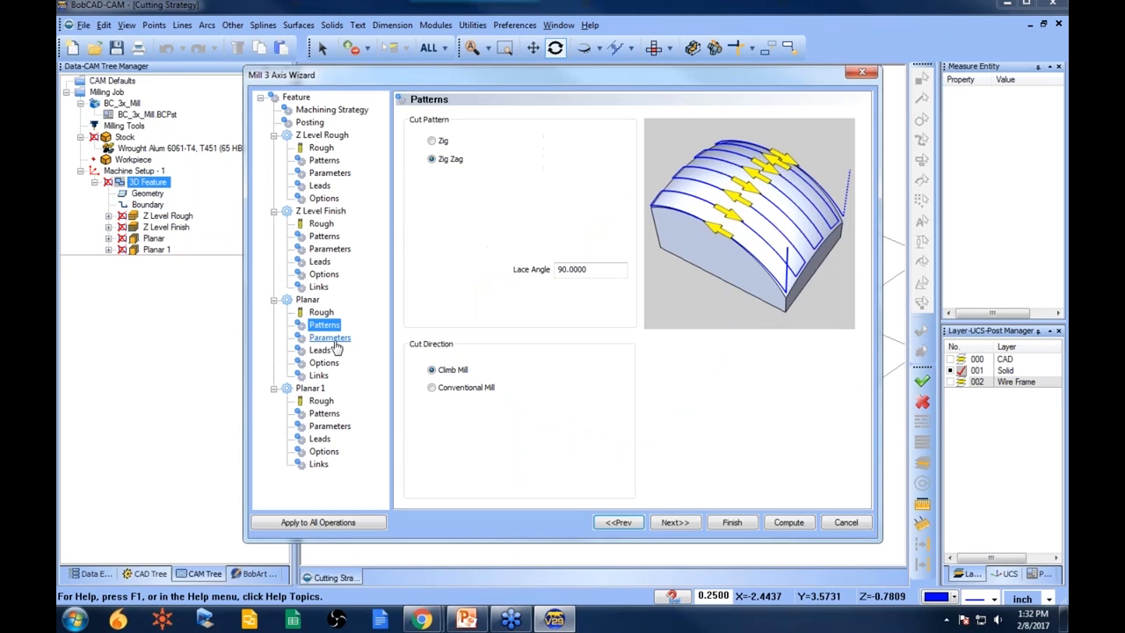
{"action": "left_click_drag", "start_coordinate": [621, 270], "coordinate": [482, 268]}
{"action": "type", "text": "-45"}
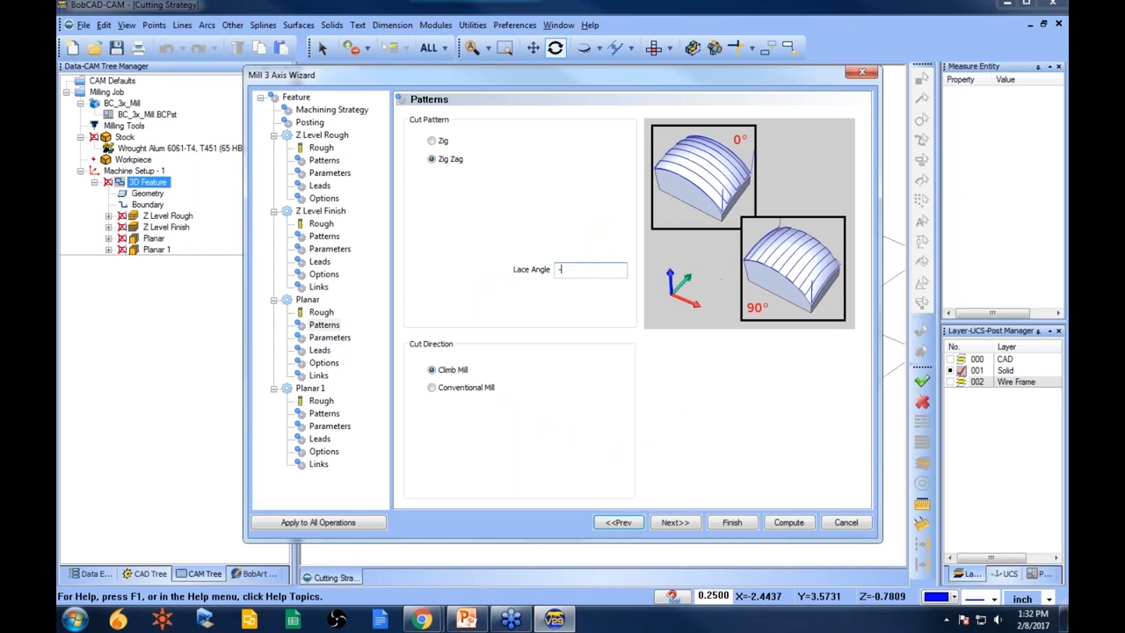
{"action": "left_click", "coordinate": [733, 523]}
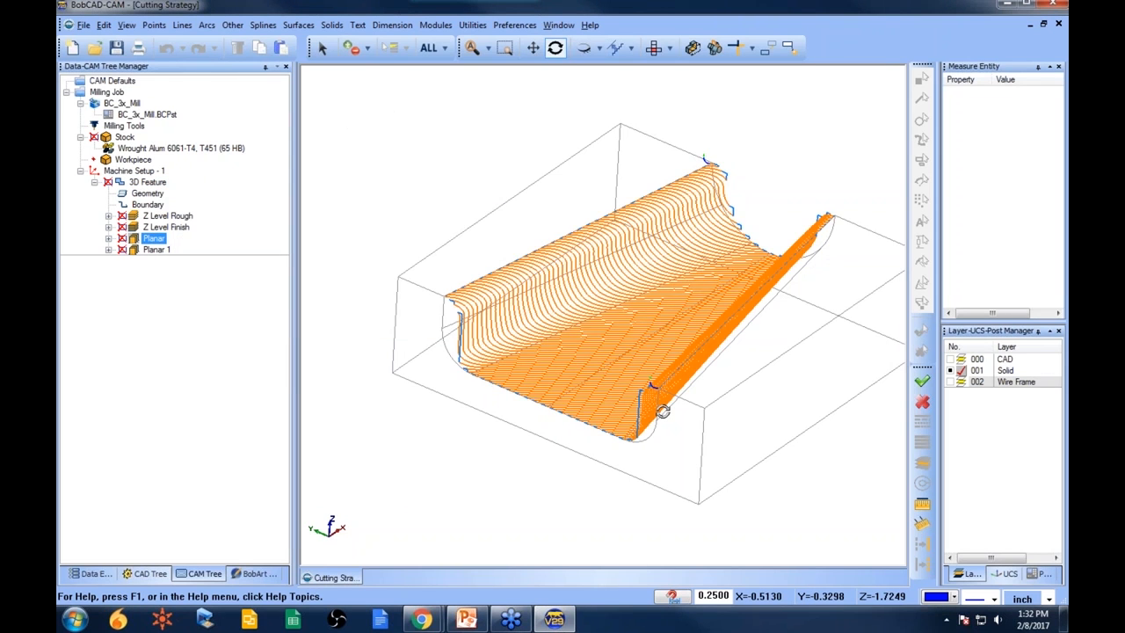
- Switch to shaded display and highlight the feature's geometry and boundary
{"action": "left_click", "coordinate": [163, 192]}
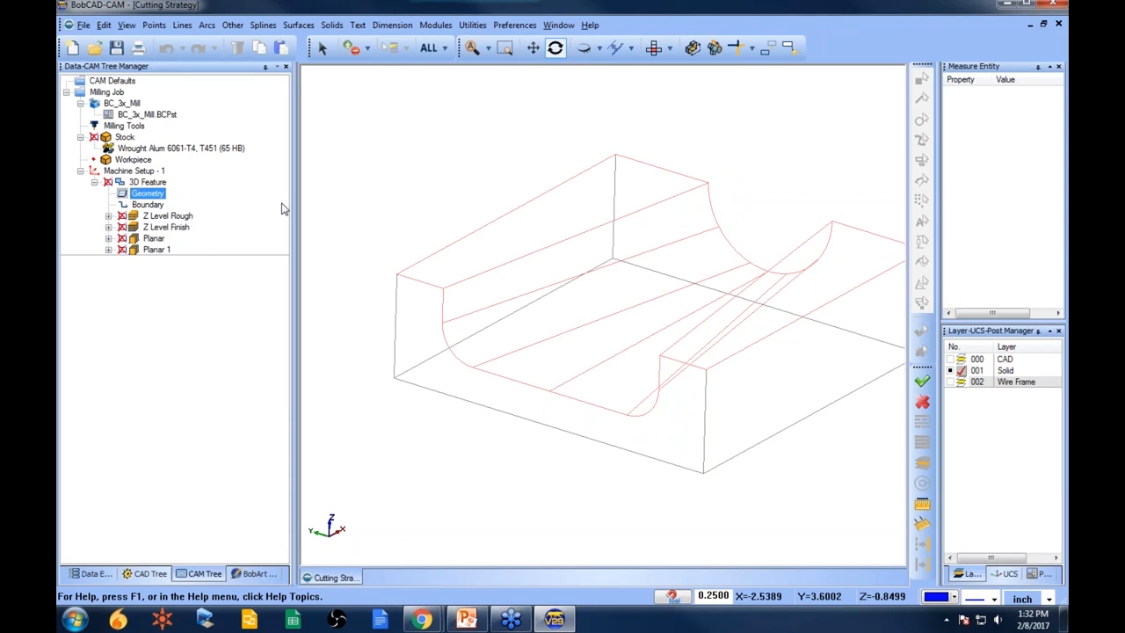
{"action": "key", "text": "ctrl+d"}
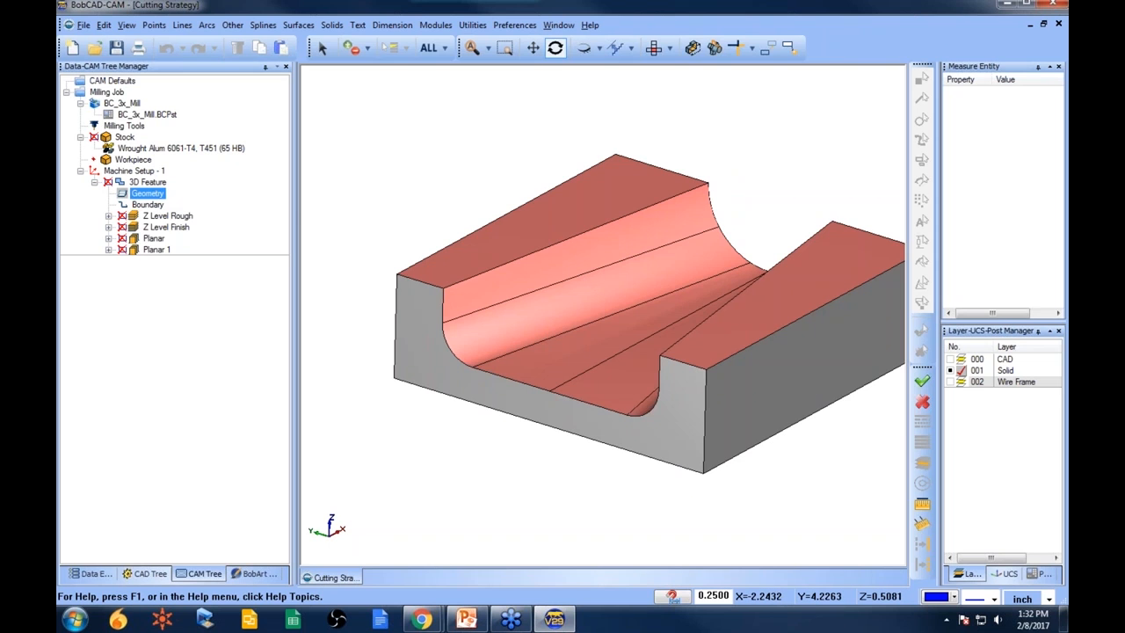
{"action": "left_click", "coordinate": [148, 205]}
{"action": "left_click_drag", "start_coordinate": [541, 343], "coordinate": [567, 351]}
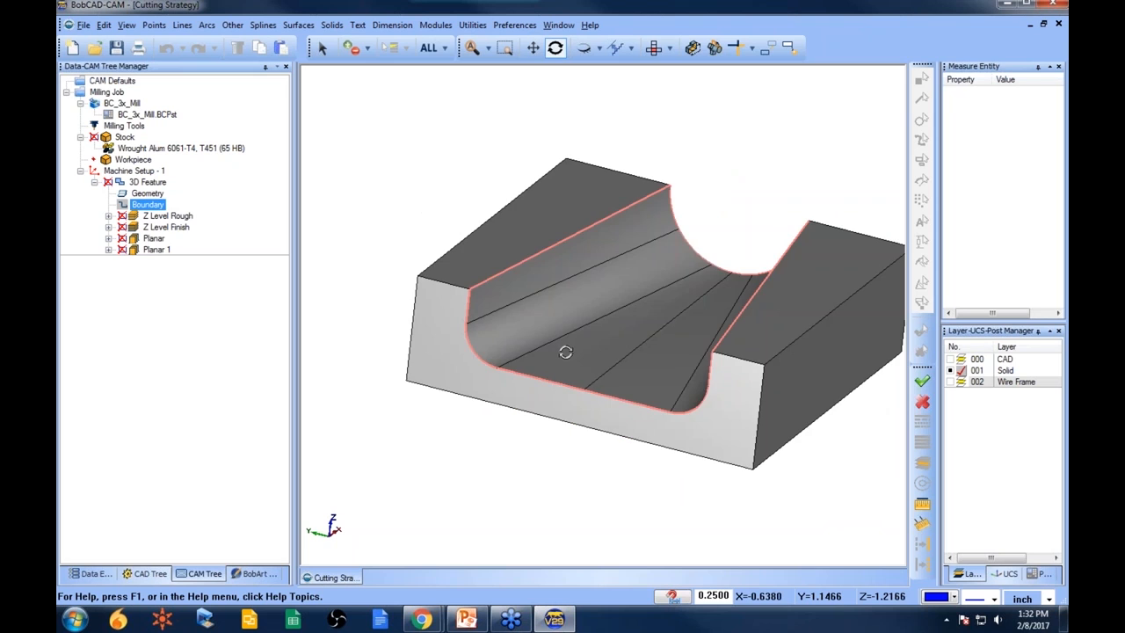
- Review each toolpath on the shaded part, from Z Level Rough through Planar 1
{"action": "left_click", "coordinate": [176, 217]}
{"action": "left_click", "coordinate": [175, 229]}
{"action": "left_click", "coordinate": [155, 239]}
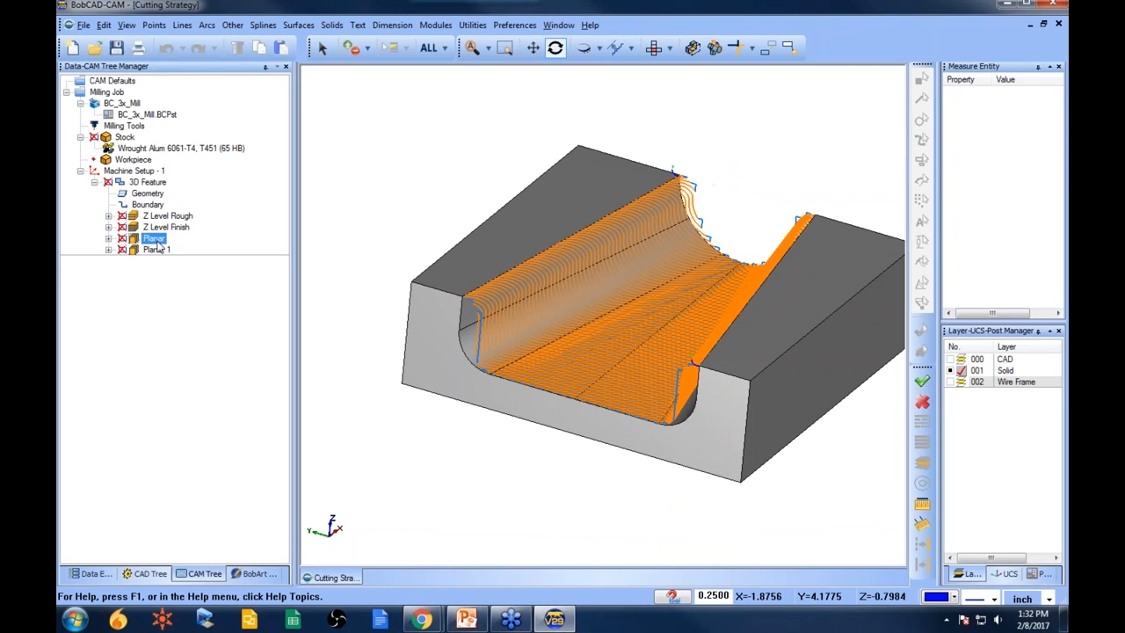
{"action": "left_click", "coordinate": [167, 215]}
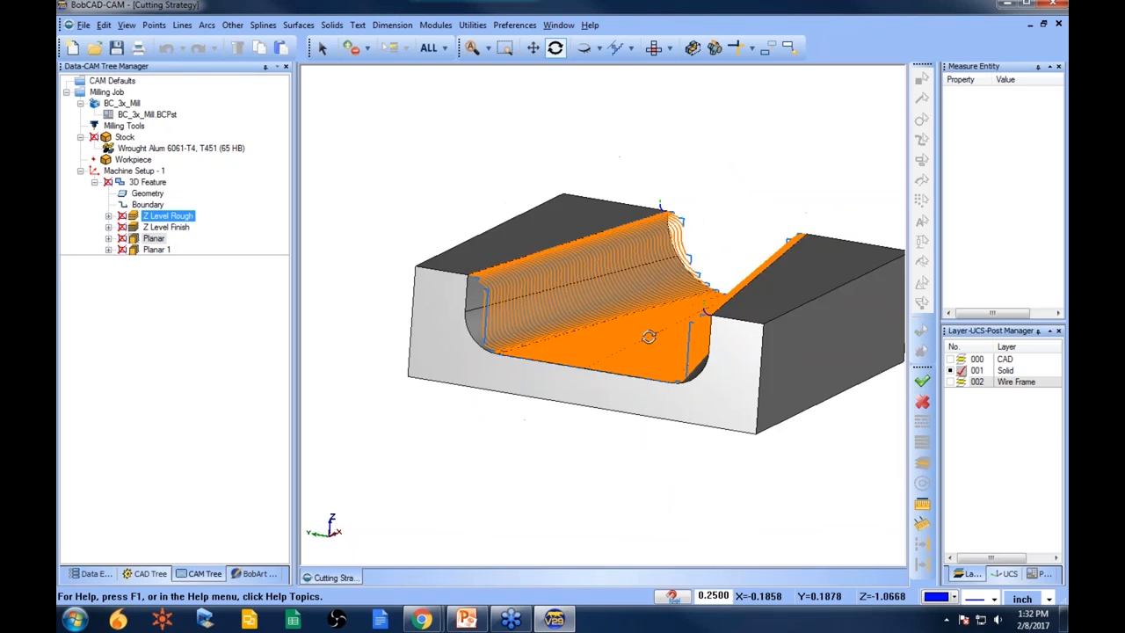
{"action": "key", "text": "Down"}
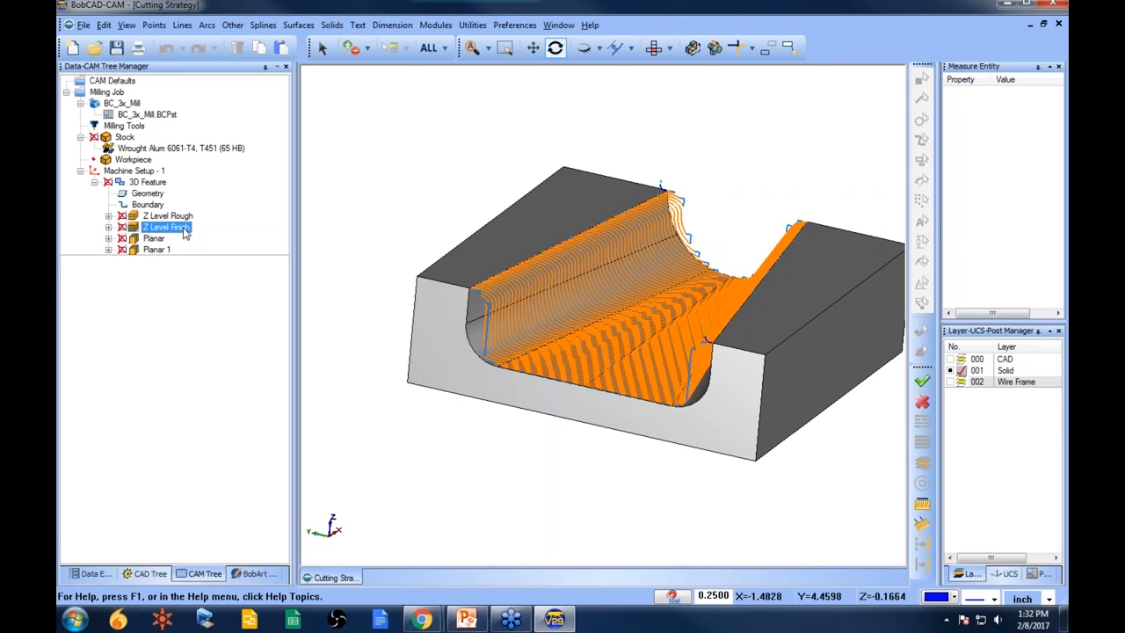
{"action": "left_click", "coordinate": [156, 239]}
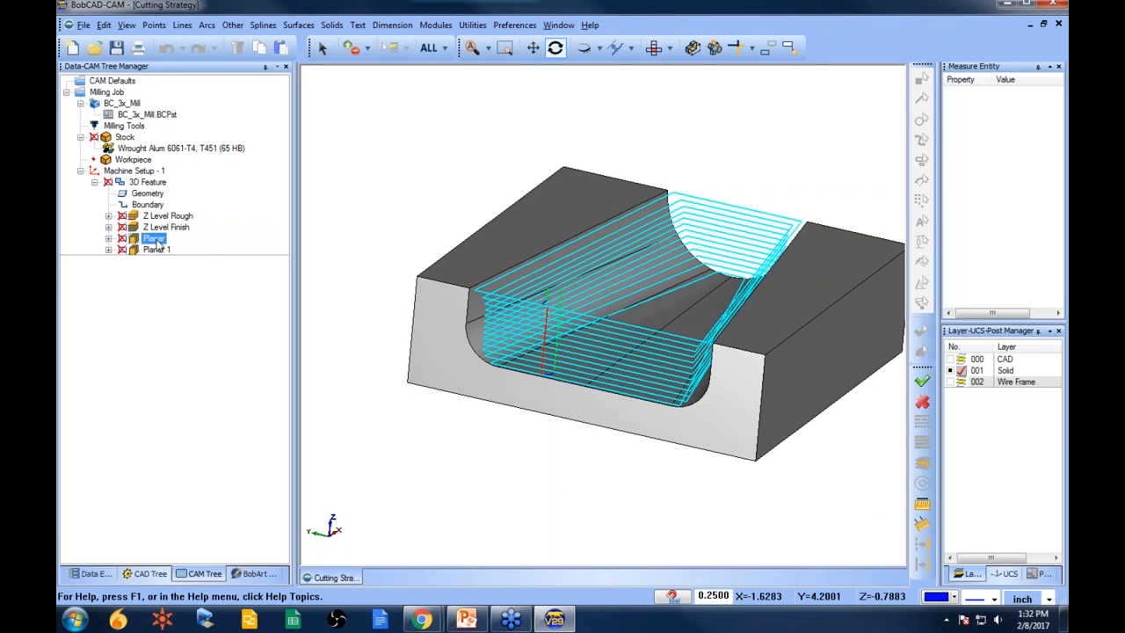
{"action": "left_click", "coordinate": [159, 250], "text": "ctrl"}
{"action": "left_click_drag", "start_coordinate": [628, 381], "coordinate": [628, 398]}
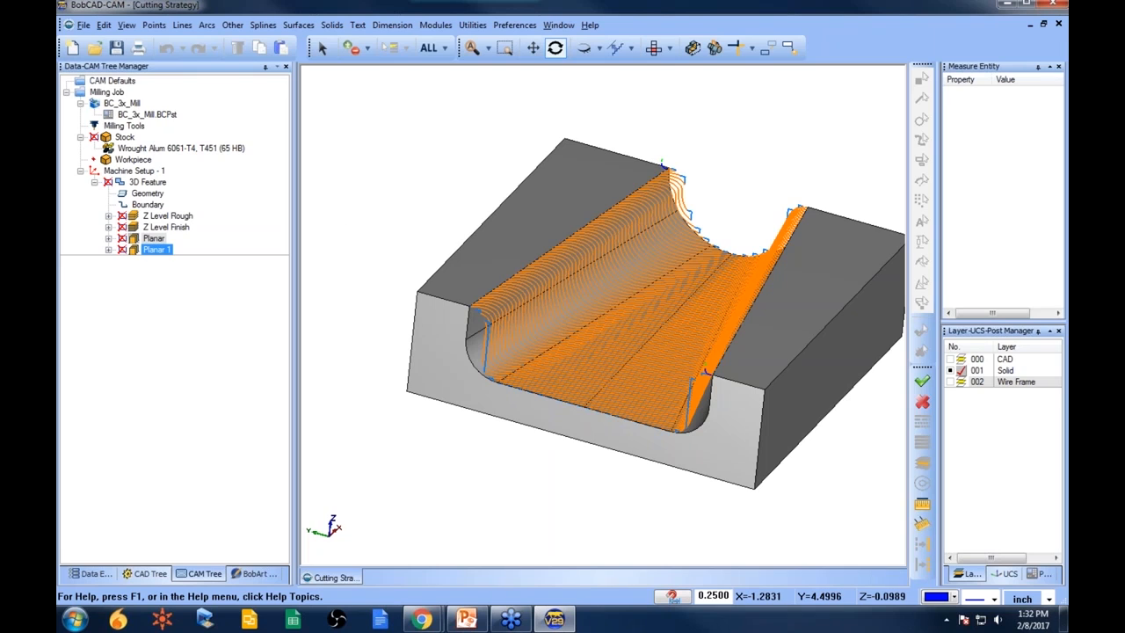
- Open the Z Level Finish parameters and enable only the Bottom of Job depth option
{"action": "right_click", "coordinate": [160, 182]}
{"action": "left_click", "coordinate": [211, 167]}
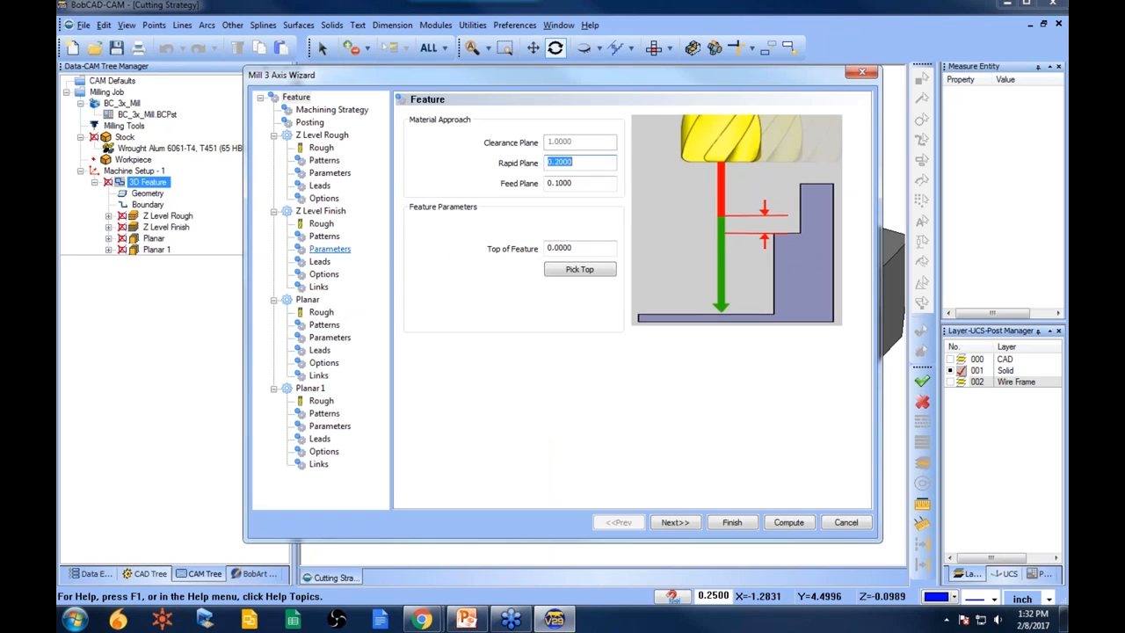
{"action": "left_click", "coordinate": [329, 249]}
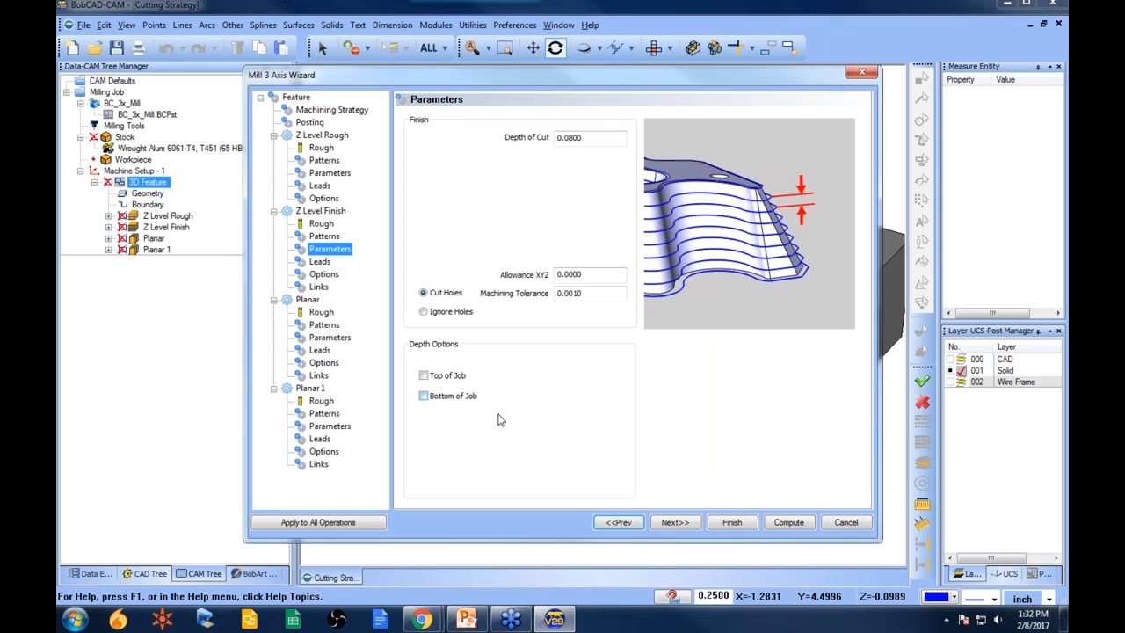
{"action": "left_click", "coordinate": [426, 376]}
{"action": "left_click", "coordinate": [426, 377]}
{"action": "left_click", "coordinate": [426, 397]}
{"action": "left_click", "coordinate": [426, 396]}
{"action": "left_click", "coordinate": [426, 377]}
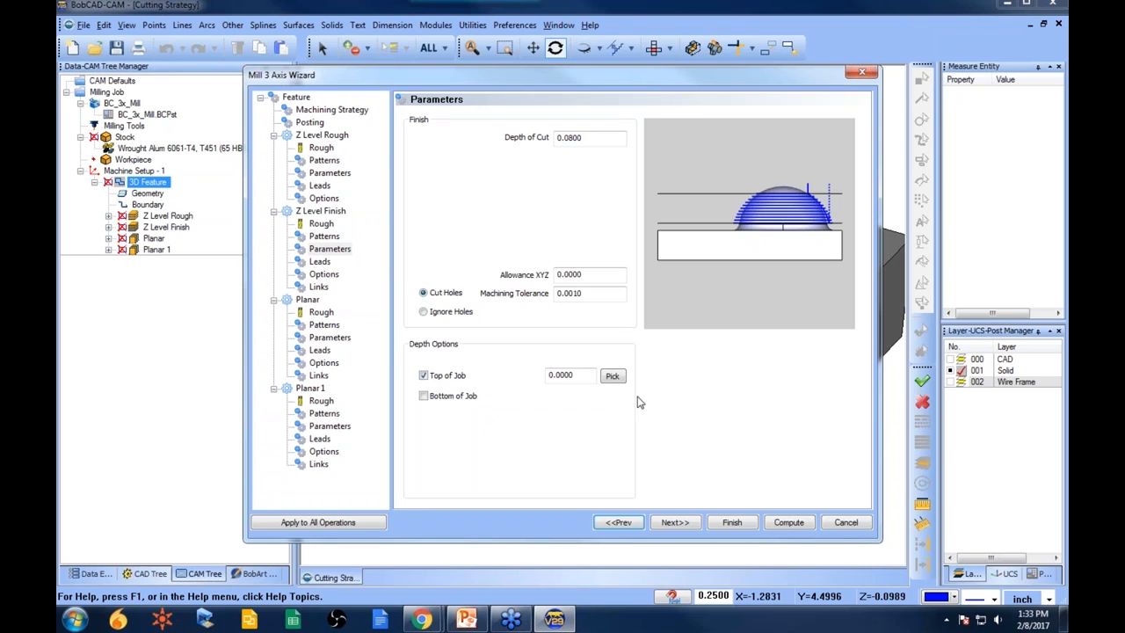
{"action": "double_click", "coordinate": [563, 375]}
{"action": "left_click", "coordinate": [423, 375]}
{"action": "left_click", "coordinate": [424, 396]}
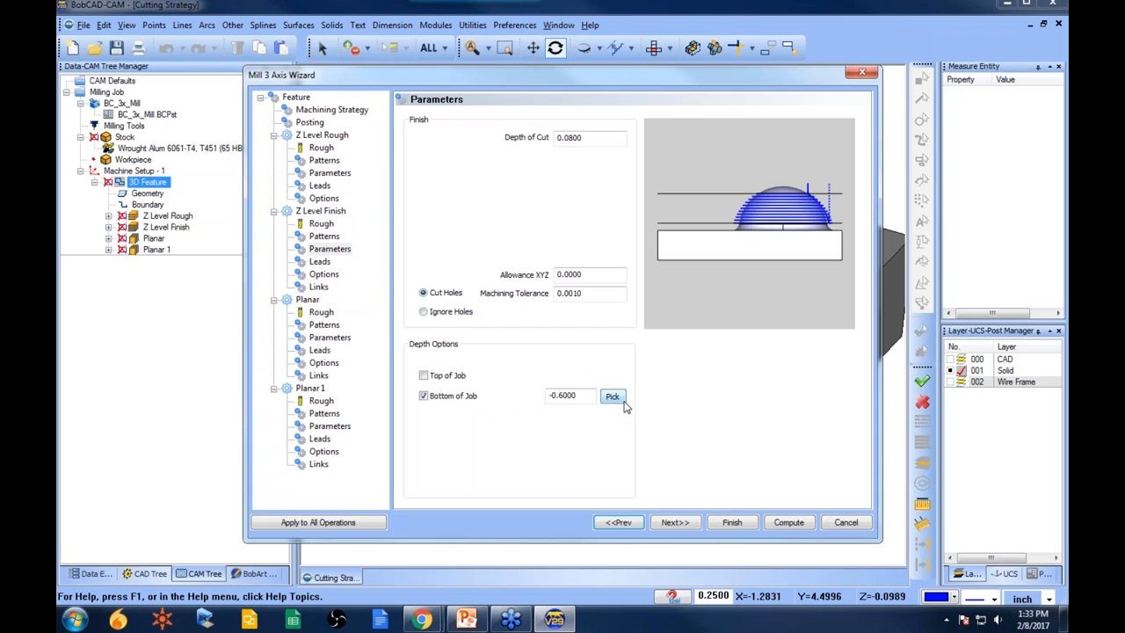
- Set the Bottom of Job depth to -0.6, trying a picked model edge first, and finish the wizard
{"action": "left_click", "coordinate": [614, 398]}
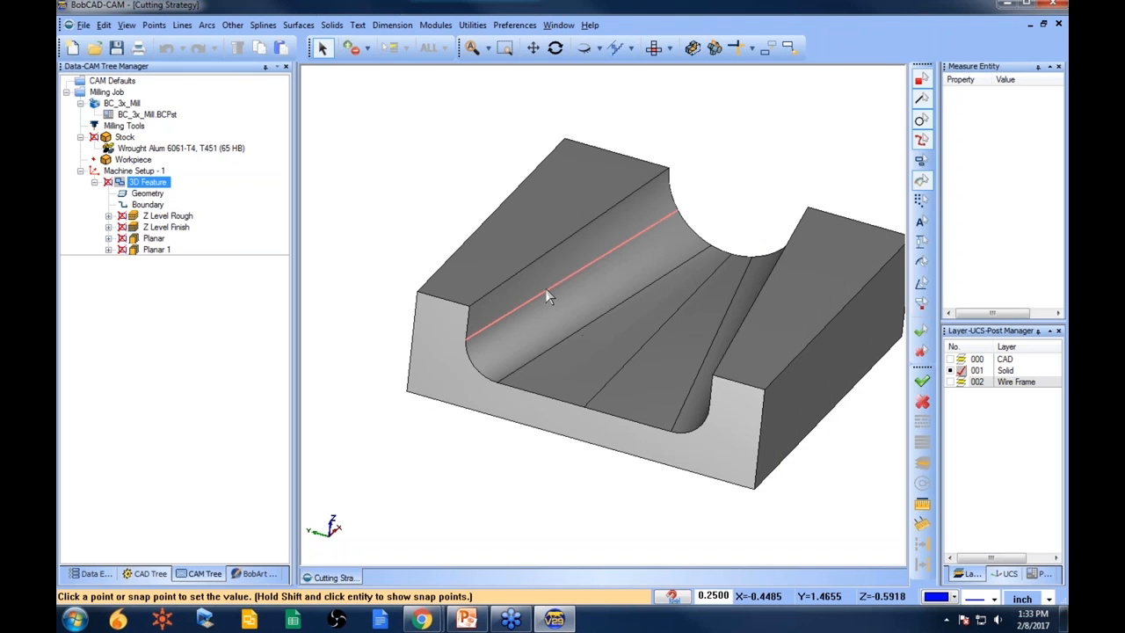
{"action": "left_click", "coordinate": [547, 297]}
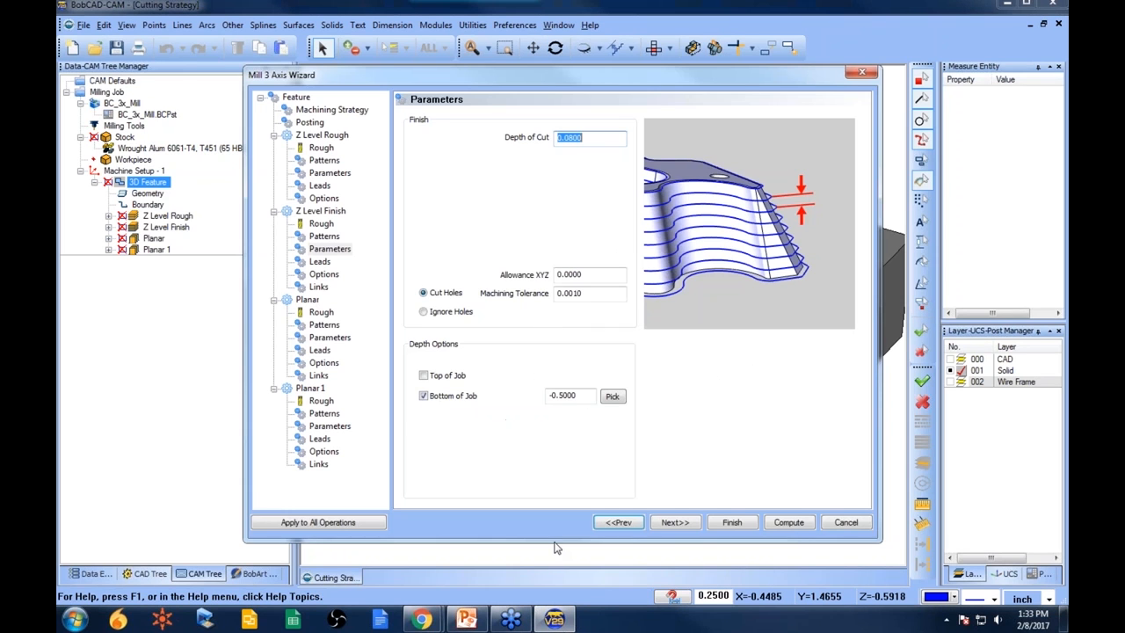
{"action": "left_click_drag", "start_coordinate": [584, 395], "coordinate": [517, 394]}
{"action": "left_click", "coordinate": [576, 395]}
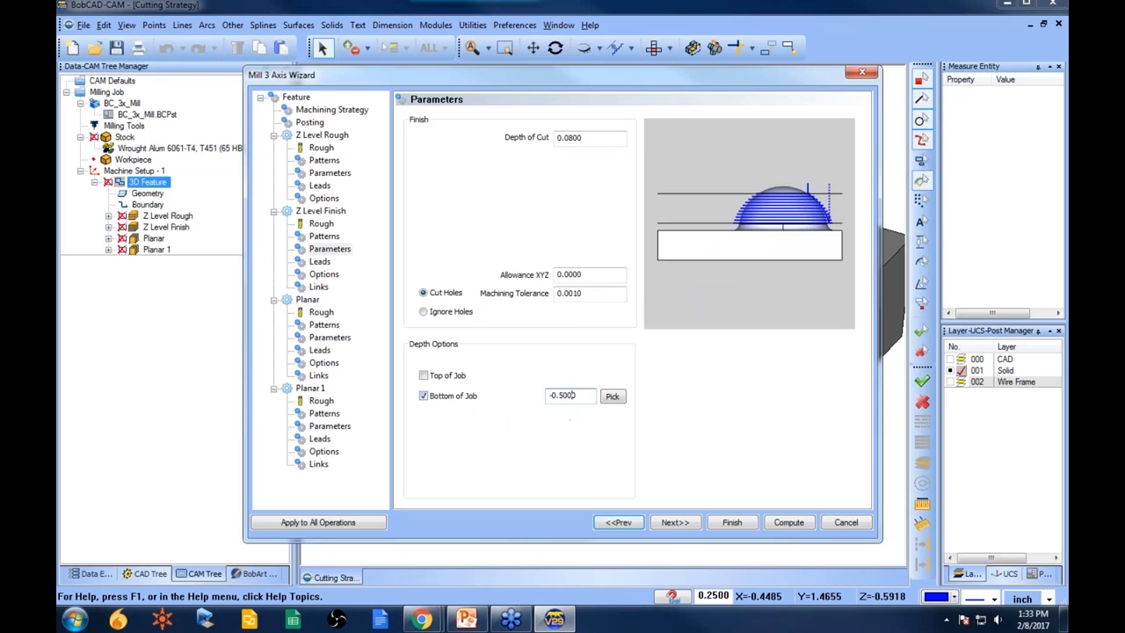
{"action": "double_click", "coordinate": [562, 395]}
{"action": "type", "text": "6"}
{"action": "left_click", "coordinate": [733, 522]}
- Recompute the Z Level Finish toolpath
{"action": "right_click", "coordinate": [175, 227]}
{"action": "left_click", "coordinate": [229, 254]}
{"action": "mouse_move", "coordinate": [607, 420]}
{"action": "middle_mouse_down"}
{"action": "mouse_move", "coordinate": [614, 396]}
{"action": "mouse_move", "coordinate": [607, 420]}
{"action": "middle_mouse_up"}
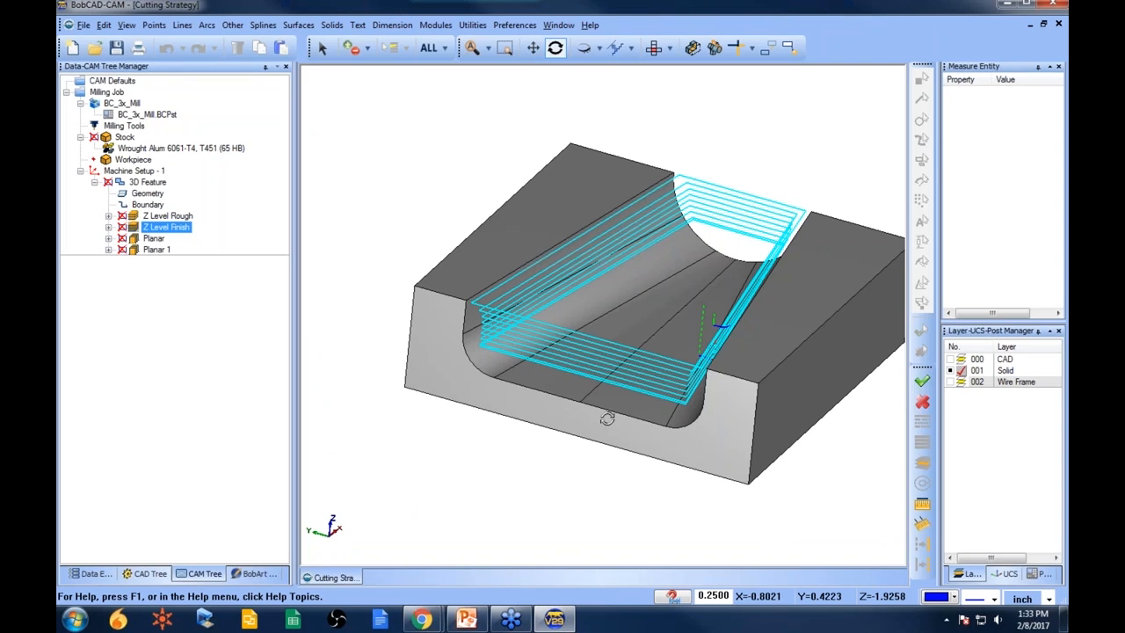
- Edit the 3D Feature and enable the Top of Job depth option for the Planar toolpath, then finish the wizard
{"action": "right_click", "coordinate": [146, 182]}
{"action": "left_click", "coordinate": [207, 172]}
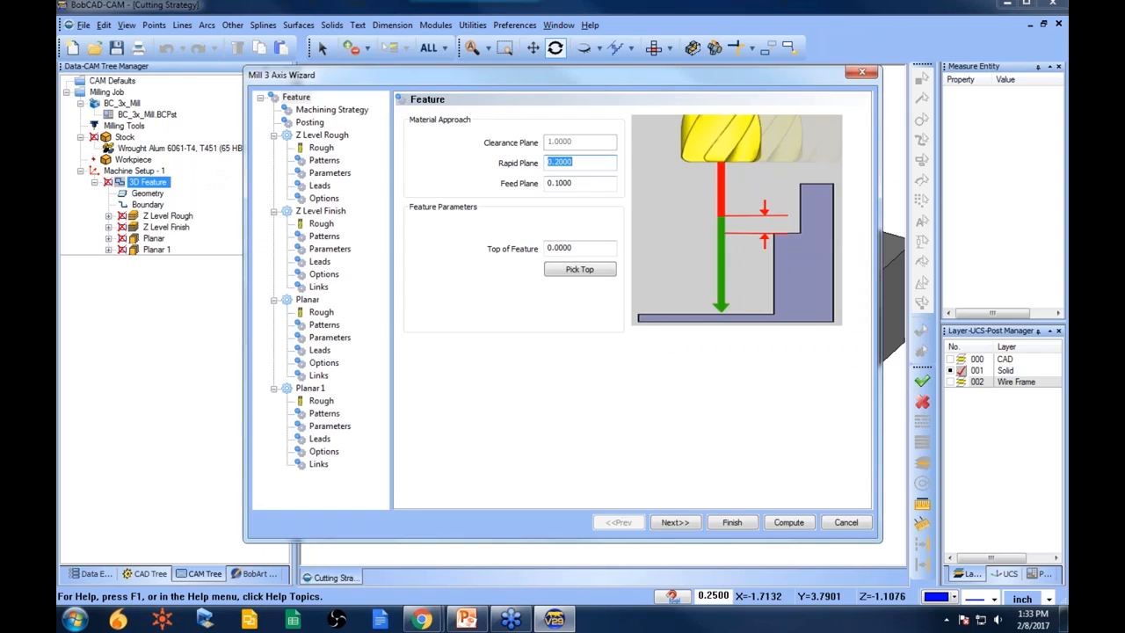
{"action": "left_click", "coordinate": [330, 338]}
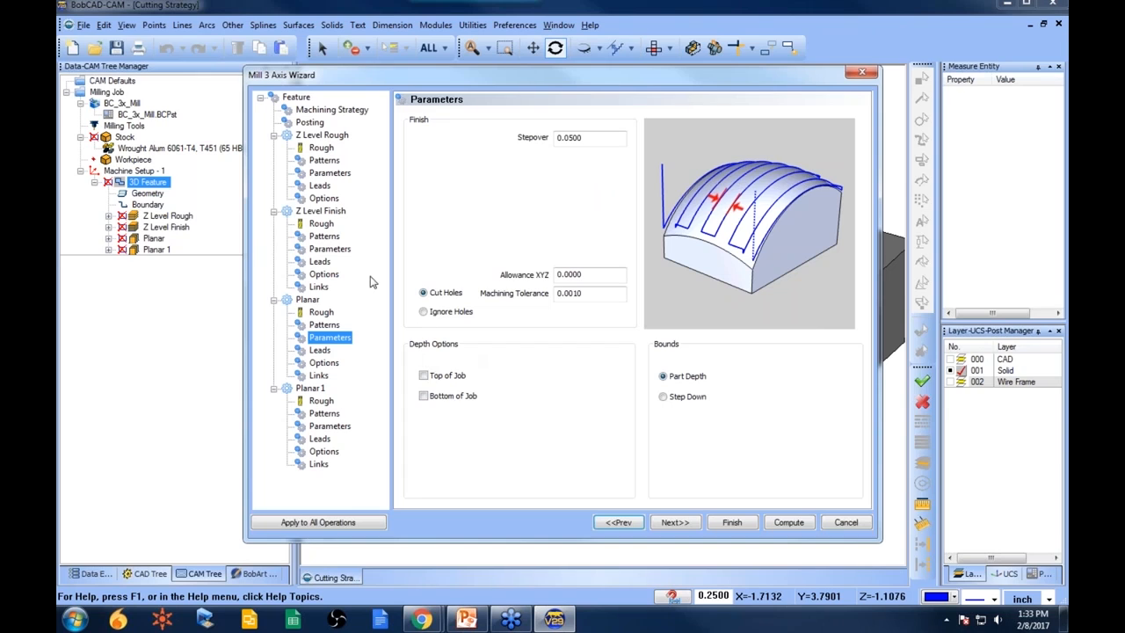
{"action": "left_click", "coordinate": [329, 249]}
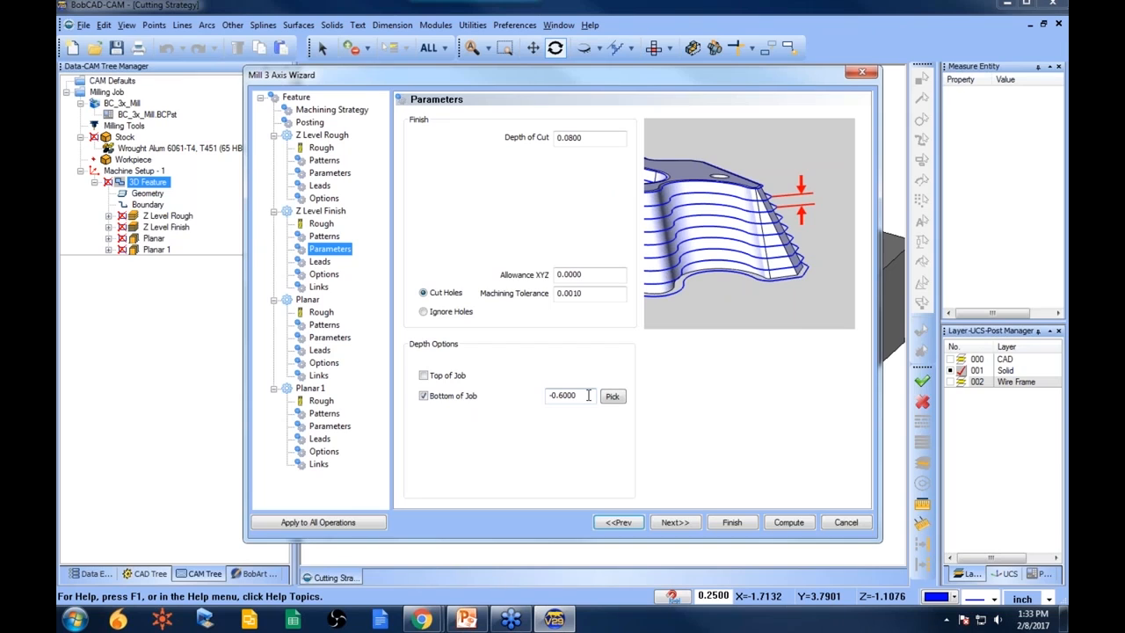
{"action": "left_click", "coordinate": [339, 340]}
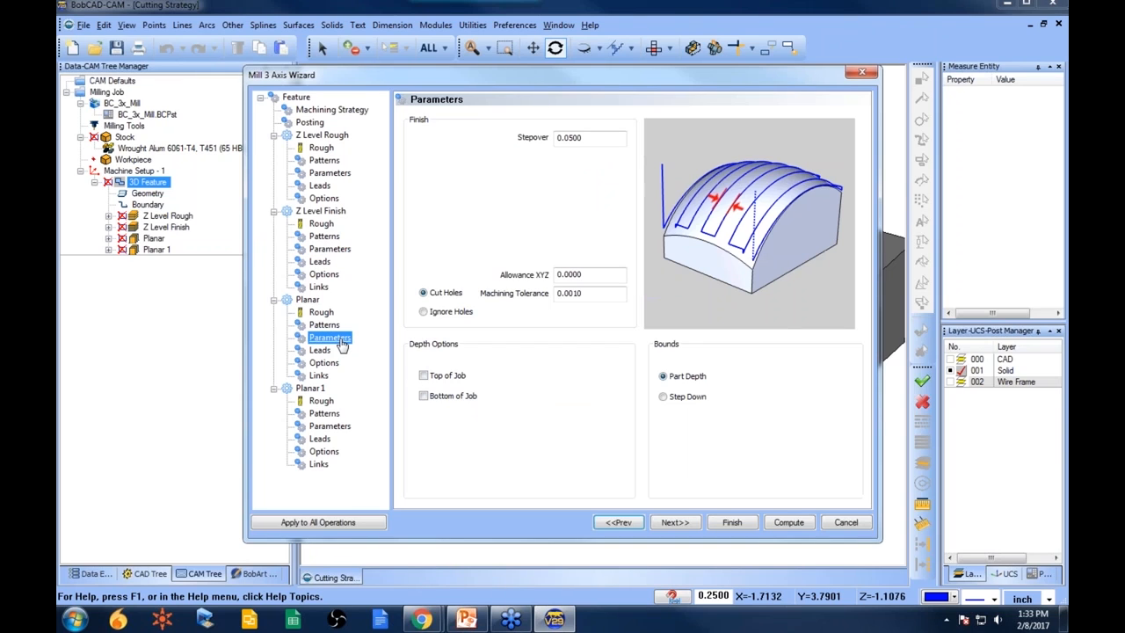
{"action": "left_click", "coordinate": [424, 375]}
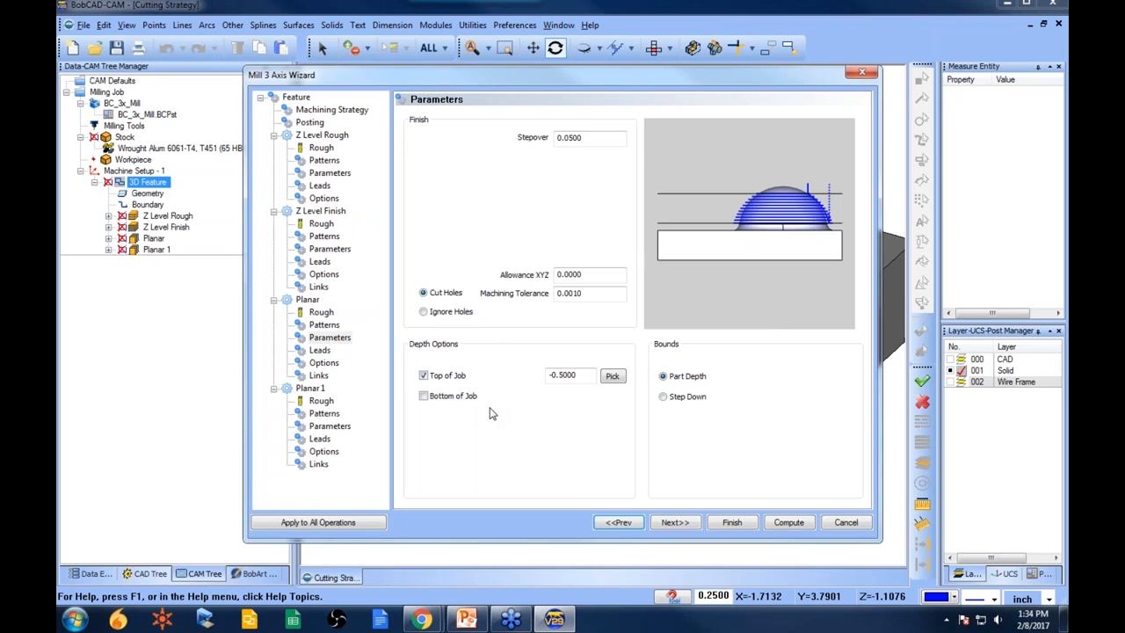
{"action": "left_click", "coordinate": [732, 522]}
- Recompute the Planar toolpath
{"action": "left_click", "coordinate": [156, 240]}
{"action": "right_click", "coordinate": [161, 247]}
{"action": "left_click", "coordinate": [219, 246]}
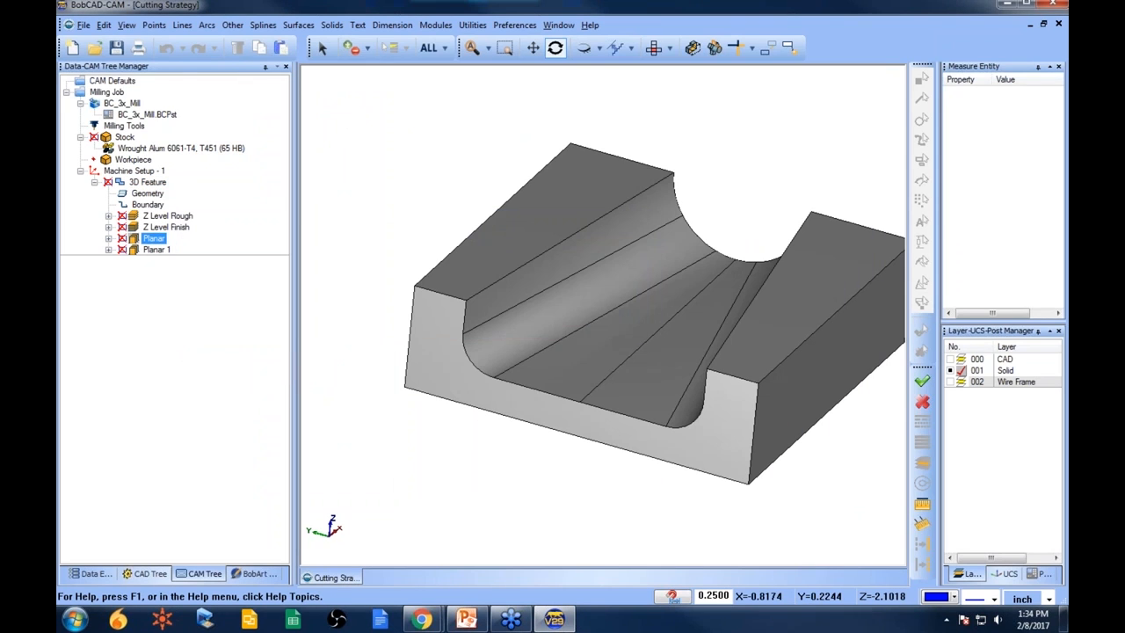
{"action": "mouse_move", "coordinate": [586, 409]}
{"action": "left_mouse_down"}
{"action": "mouse_move", "coordinate": [603, 395]}
{"action": "mouse_move", "coordinate": [668, 398]}
{"action": "mouse_move", "coordinate": [606, 403]}
{"action": "left_mouse_up"}
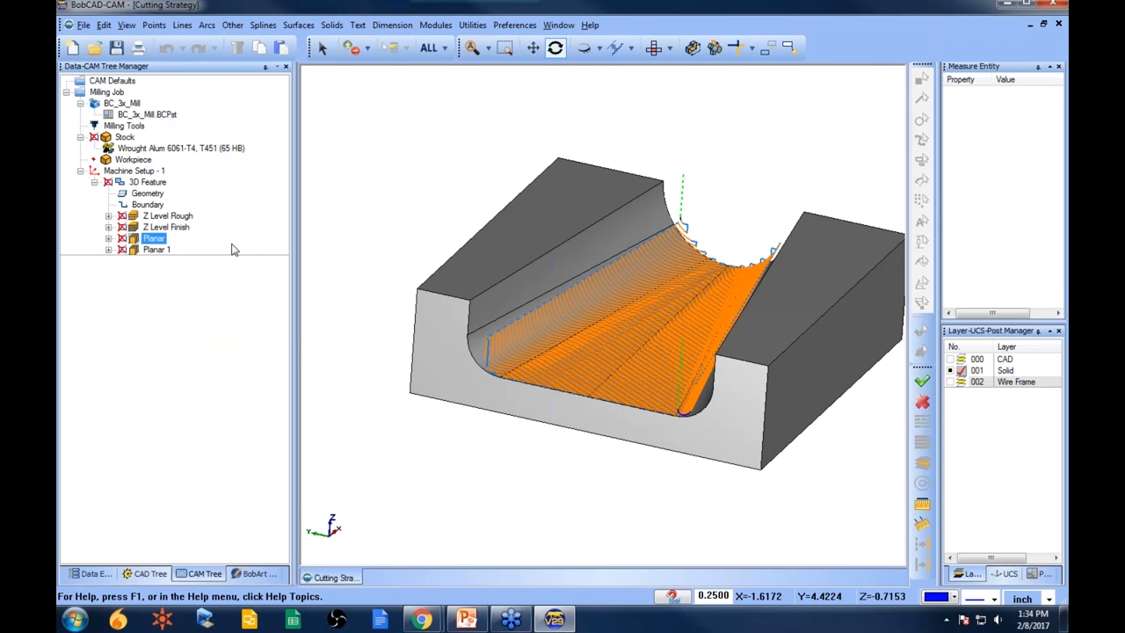
- Review each toolpath on the part, from Z Level Rough through Planar 1
{"action": "left_click", "coordinate": [188, 218]}
{"action": "left_click", "coordinate": [185, 228]}
{"action": "left_click", "coordinate": [154, 239]}
{"action": "left_click", "coordinate": [157, 249], "text": "ctrl"}
{"action": "left_click_drag", "start_coordinate": [715, 516], "coordinate": [667, 338]}
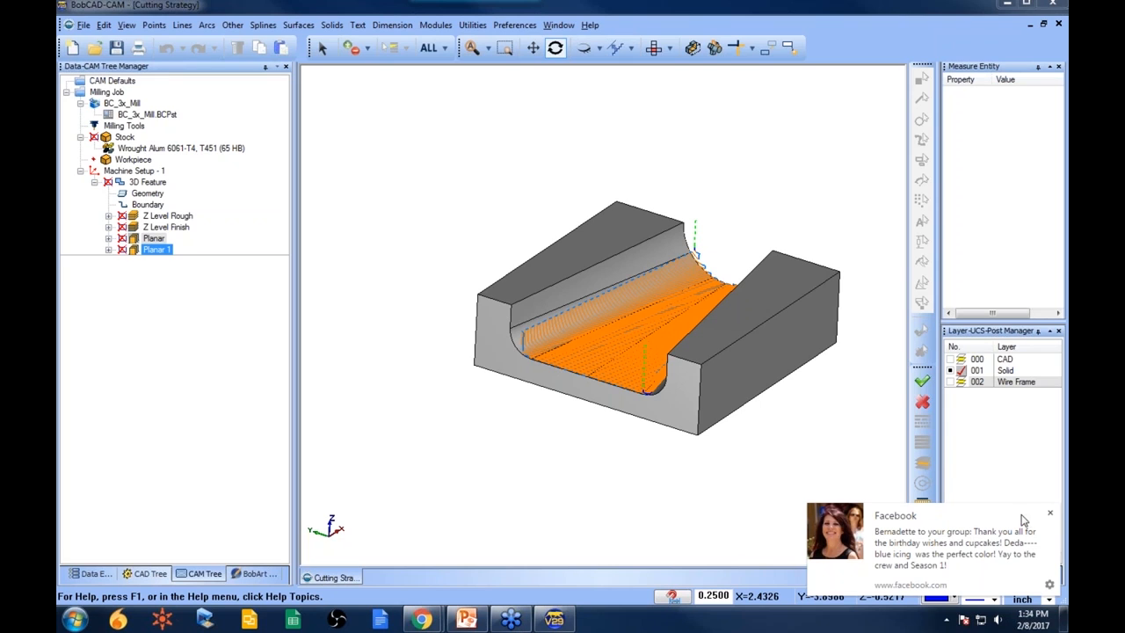
{"action": "left_click", "coordinate": [1050, 514]}
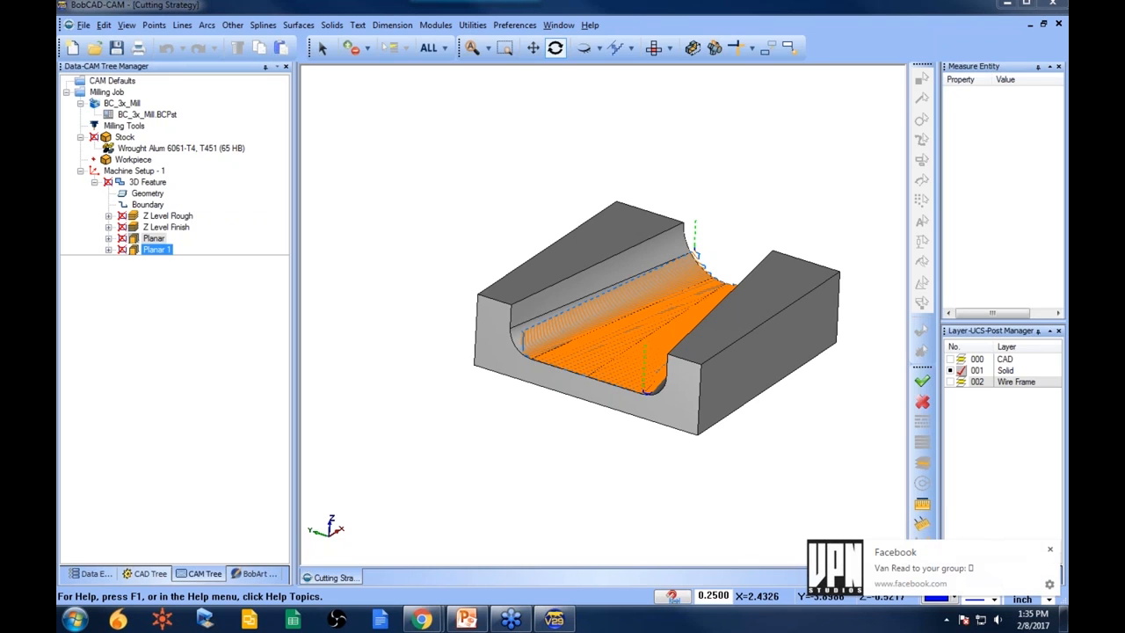
{"action": "left_click", "coordinate": [1050, 550]}
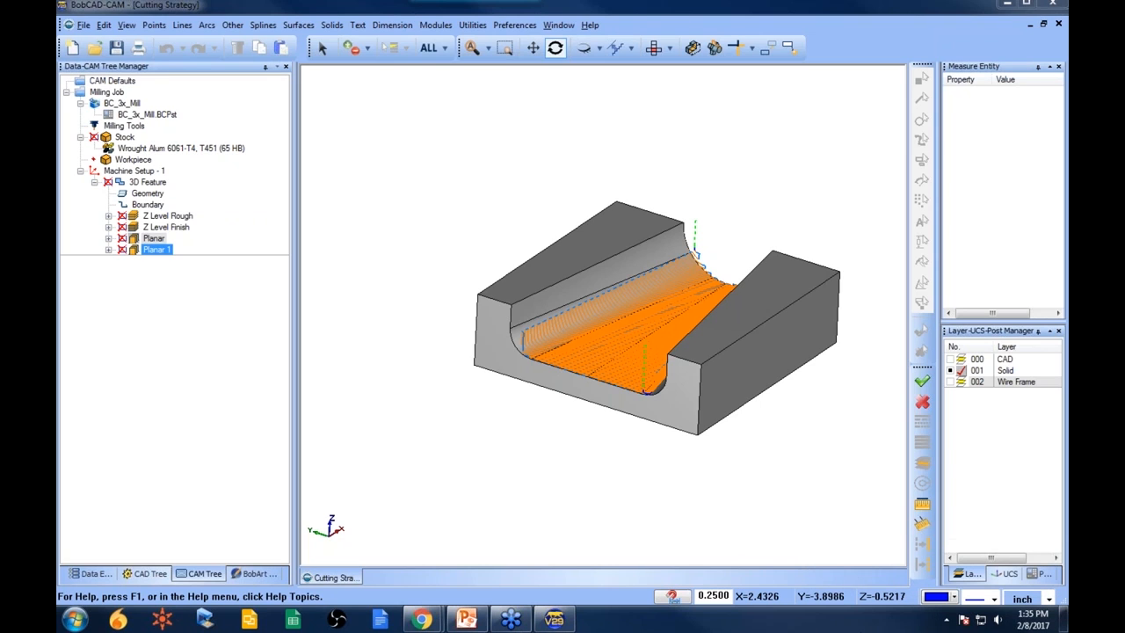
{"action": "mouse_move", "coordinate": [749, 371]}
{"action": "left_mouse_down"}
{"action": "mouse_move", "coordinate": [729, 372]}
{"action": "mouse_move", "coordinate": [741, 376]}
{"action": "left_mouse_up"}
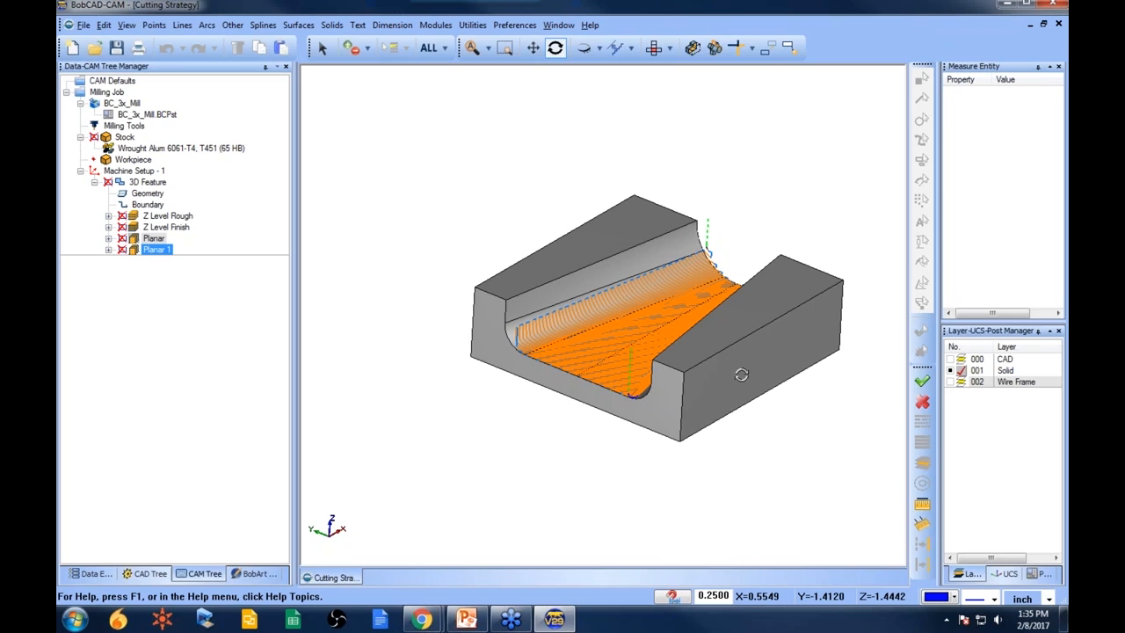
- Inspect the Z Level Rough toolpath together with the feature geometry and boundary
{"action": "left_click", "coordinate": [167, 215]}
{"action": "left_click", "coordinate": [109, 216]}
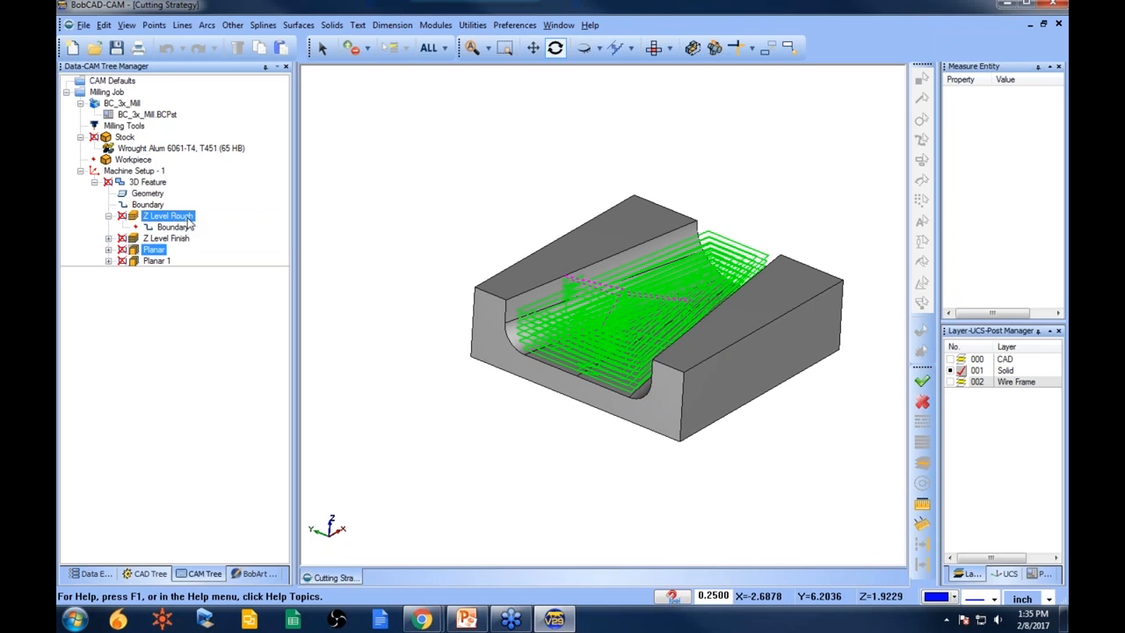
{"action": "left_click", "coordinate": [148, 194]}
{"action": "left_click", "coordinate": [156, 205]}
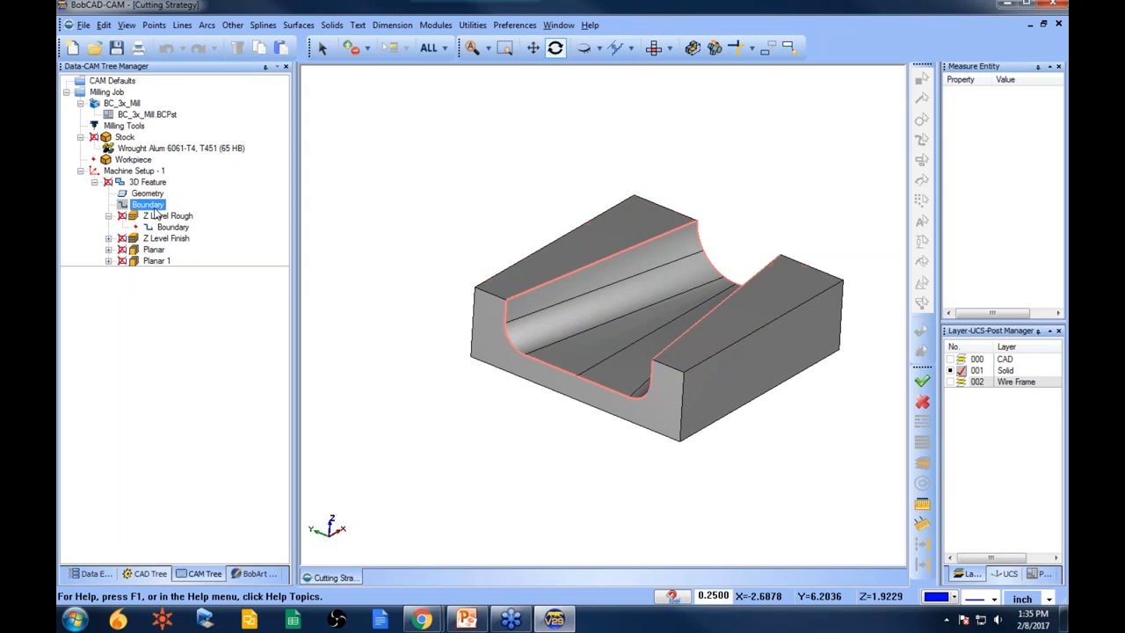
{"action": "left_click", "coordinate": [163, 216]}
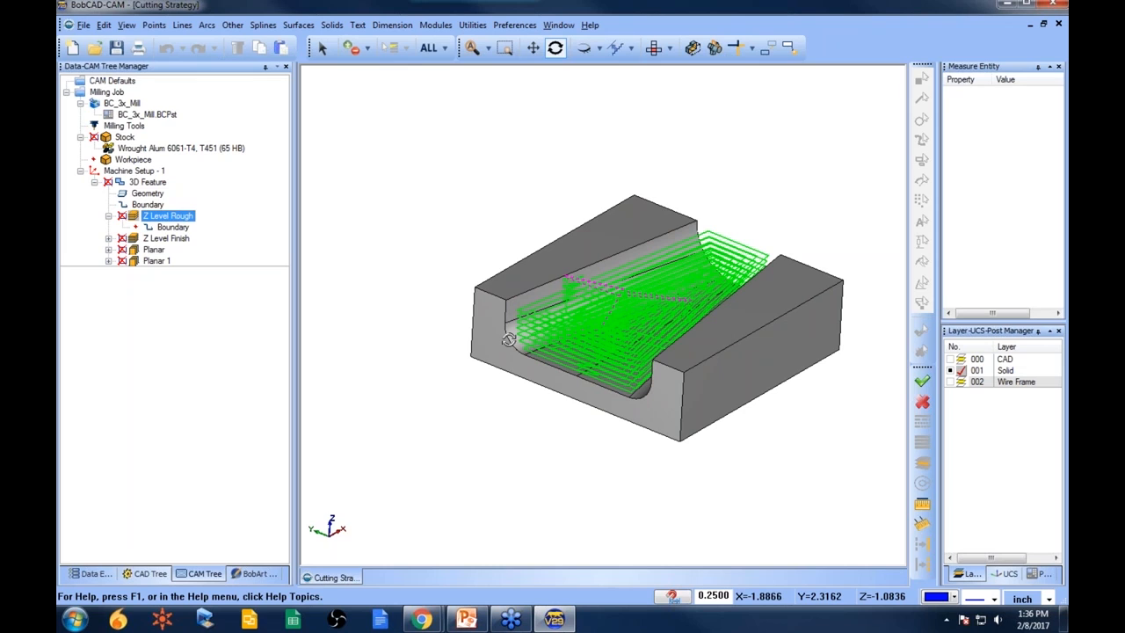
- Extend the stock with a +X offset of 1 in the Stock Wizard
{"action": "left_click", "coordinate": [129, 139]}
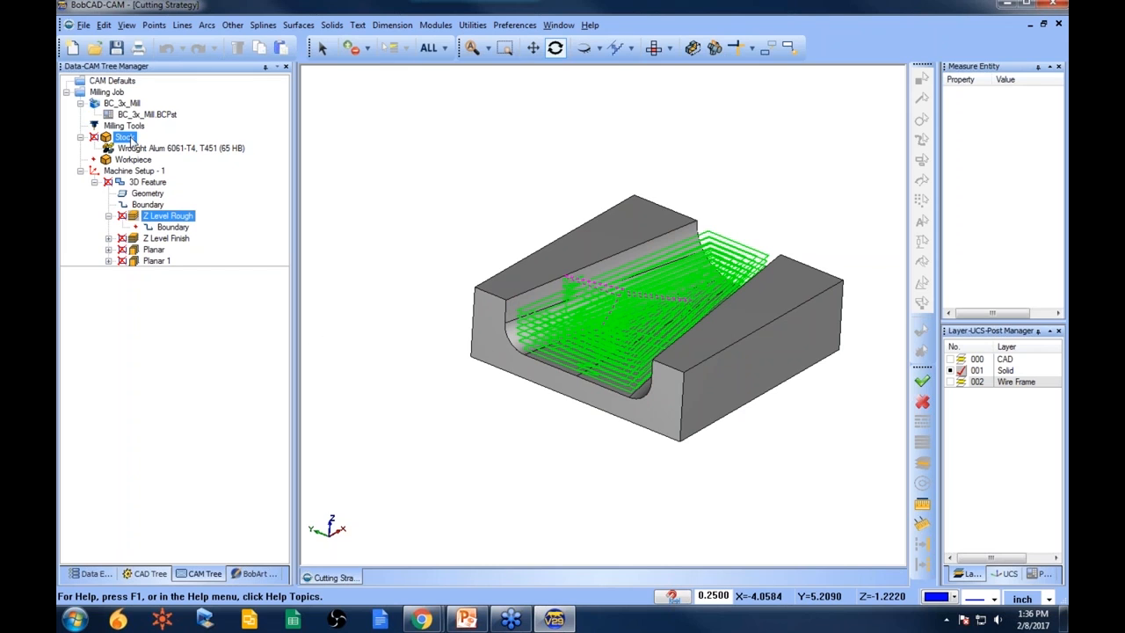
{"action": "right_click", "coordinate": [130, 141]}
{"action": "left_click", "coordinate": [206, 147]}
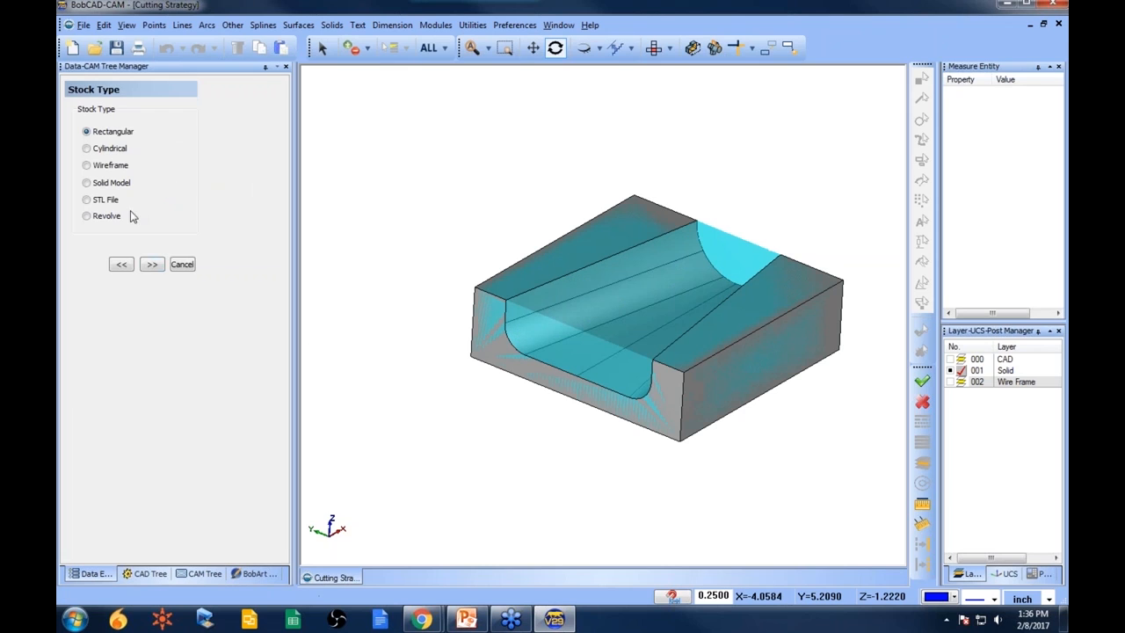
{"action": "left_click", "coordinate": [152, 265]}
{"action": "left_click_drag", "start_coordinate": [184, 328], "coordinate": [98, 328]}
{"action": "type", "text": "1"}
{"action": "left_click", "coordinate": [152, 386]}
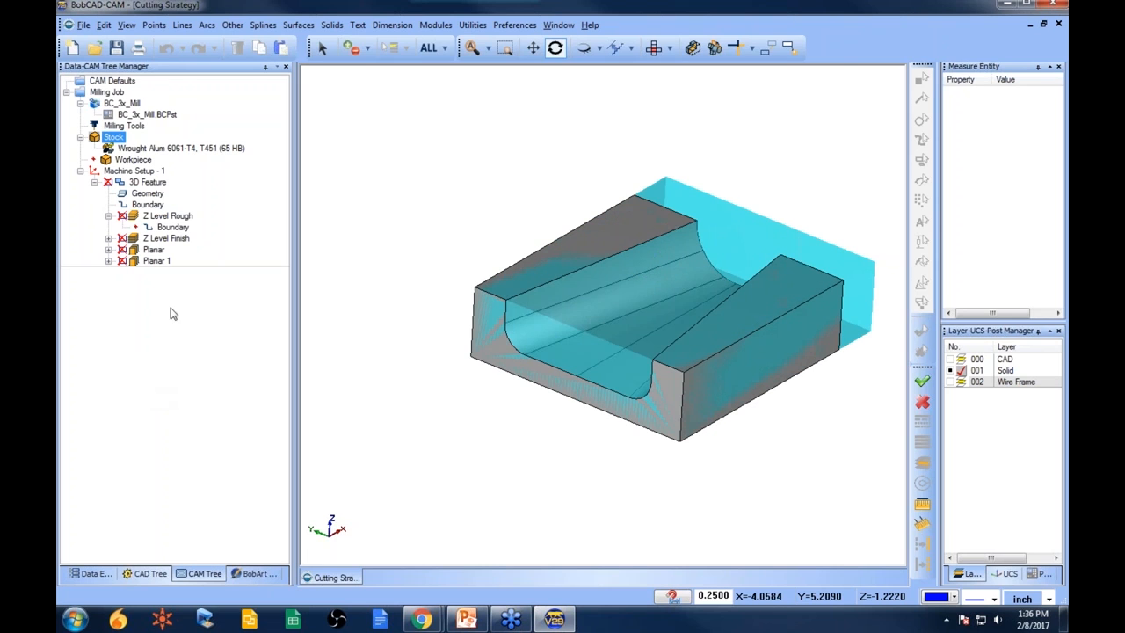
- Recompute the Z Level Rough toolpath against the enlarged stock
{"action": "left_click", "coordinate": [166, 216]}
{"action": "right_click", "coordinate": [176, 218]}
{"action": "left_click", "coordinate": [262, 223]}
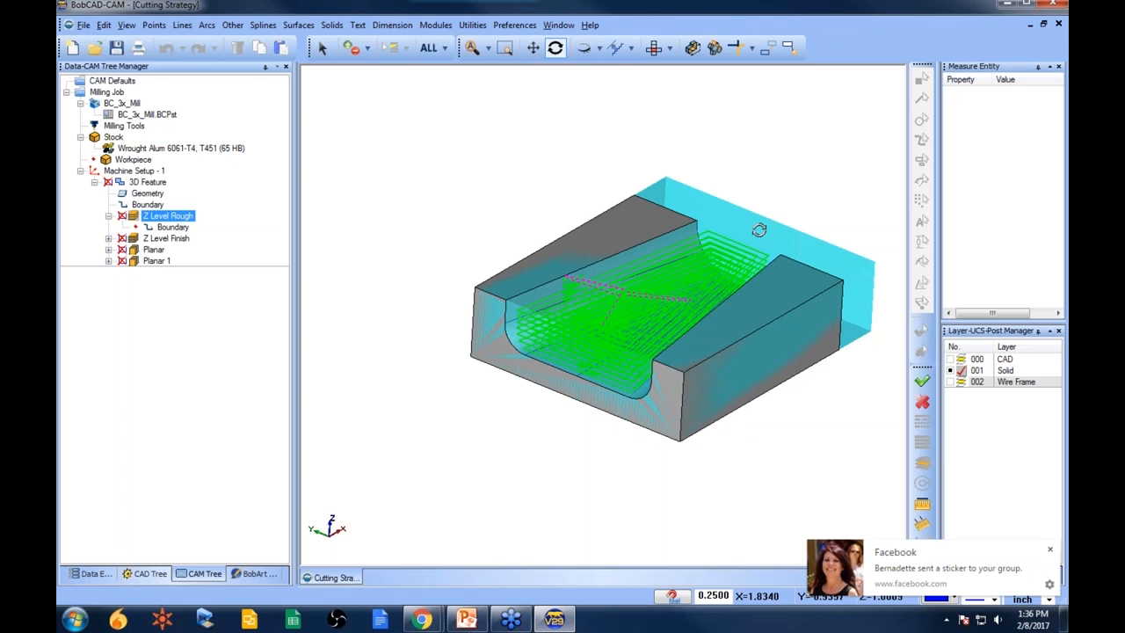
{"action": "left_click", "coordinate": [1048, 551]}
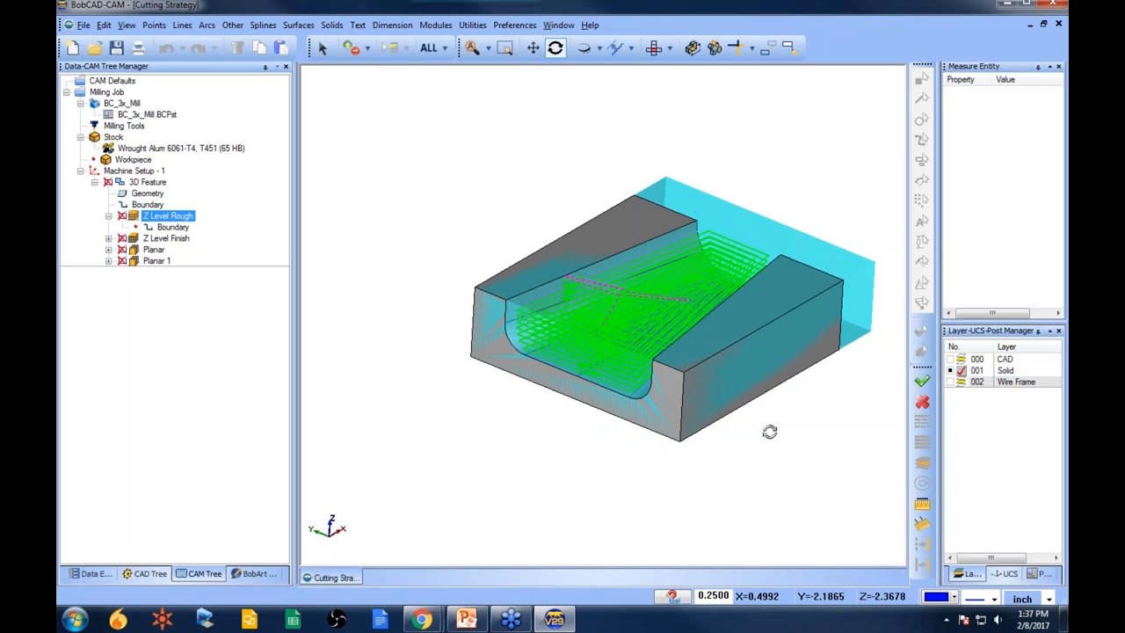
- Reset the stock's +X offset to 0 in the Stock Wizard
{"action": "right_click", "coordinate": [113, 139]}
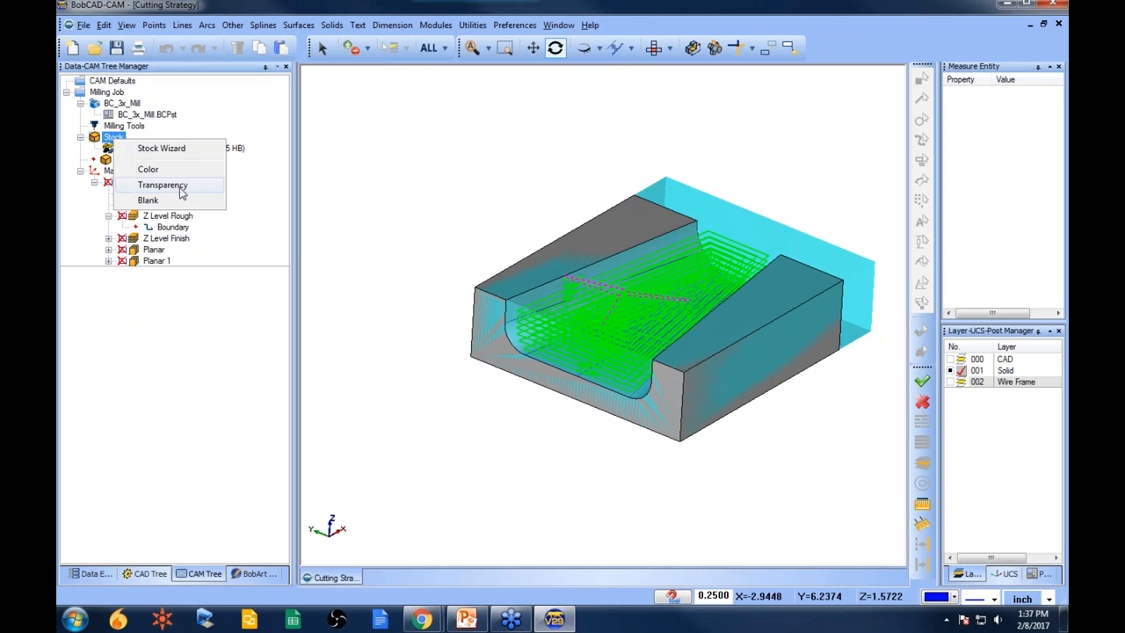
{"action": "left_click", "coordinate": [210, 150]}
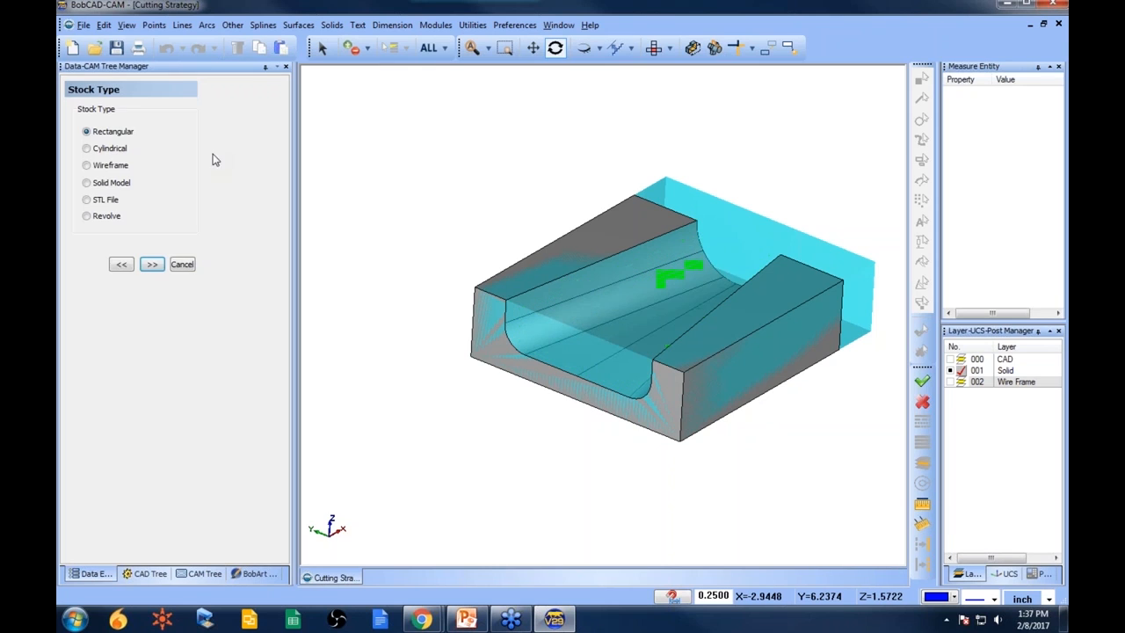
{"action": "left_click", "coordinate": [151, 264]}
{"action": "double_click", "coordinate": [168, 328]}
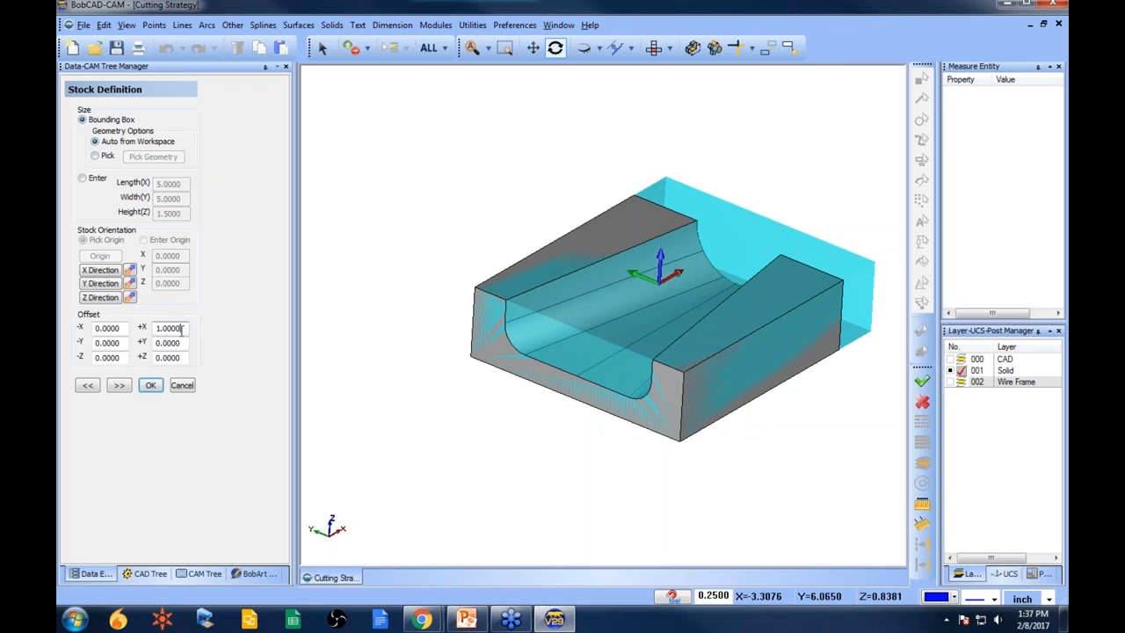
{"action": "type", "text": "0"}
{"action": "left_click", "coordinate": [119, 385]}
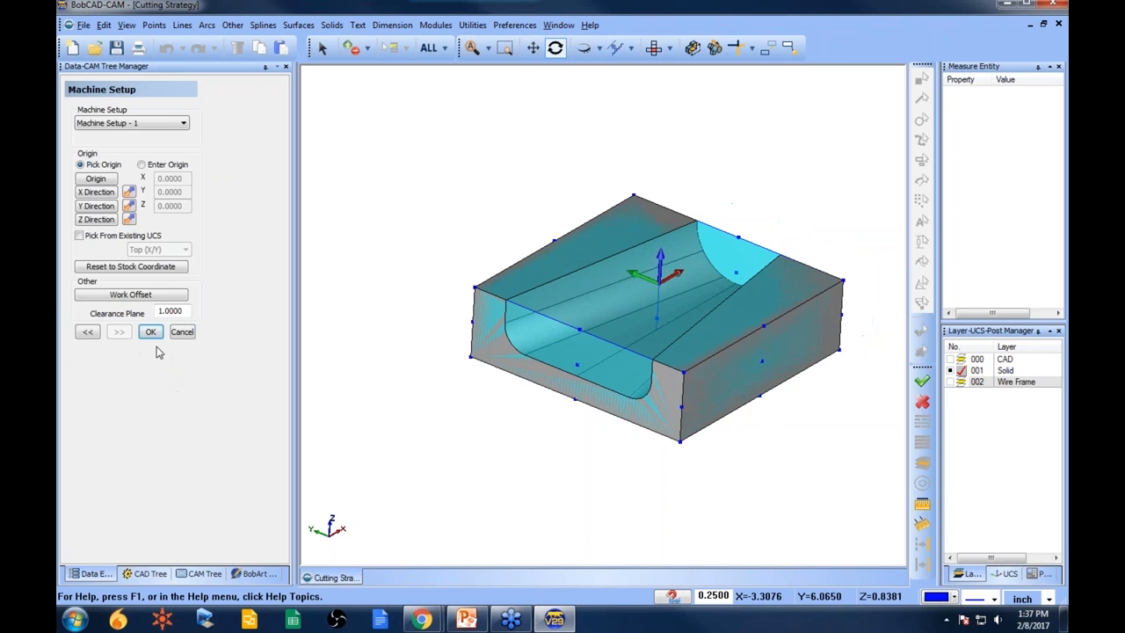
{"action": "left_click", "coordinate": [151, 334]}
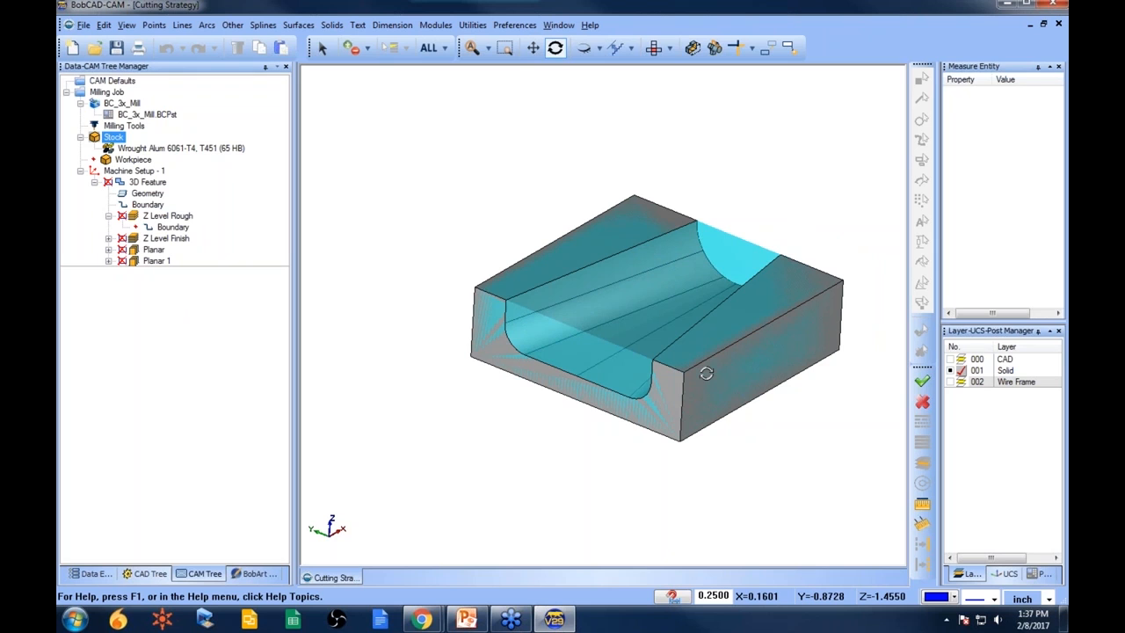
- Examine the Planar toolpath inside the stock from several angles
{"action": "left_click", "coordinate": [165, 238]}
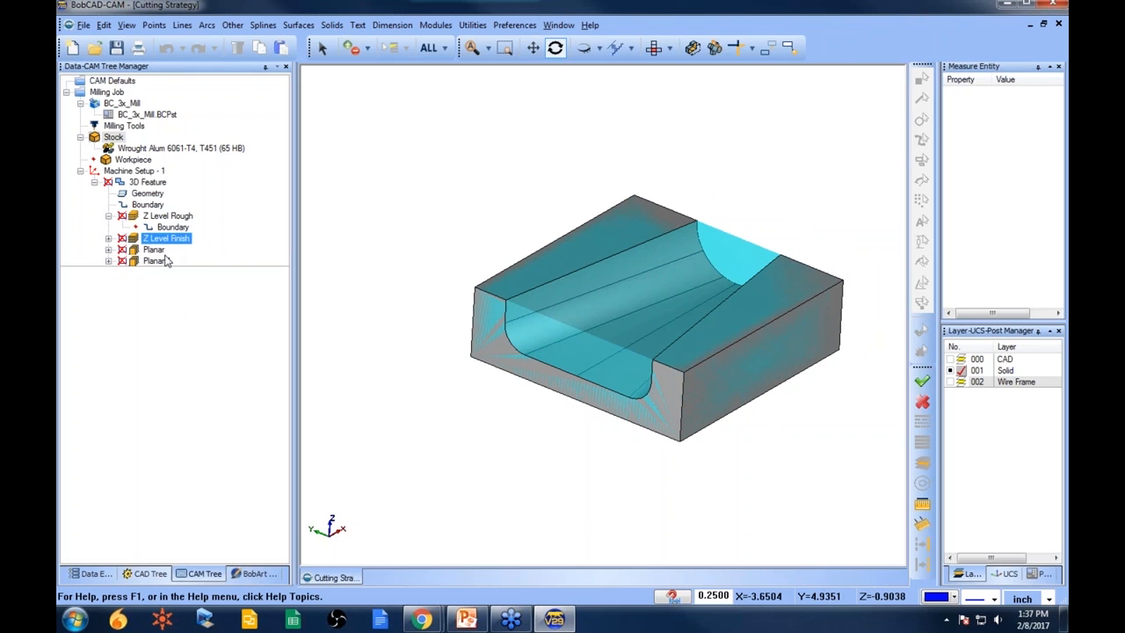
{"action": "left_click", "coordinate": [155, 250]}
{"action": "mouse_move", "coordinate": [551, 376]}
{"action": "left_mouse_down"}
{"action": "mouse_move", "coordinate": [543, 362]}
{"action": "mouse_move", "coordinate": [557, 370]}
{"action": "left_mouse_up"}
{"action": "scroll", "coordinate": [556, 370], "scroll_direction": "up", "scroll_amount": 2}
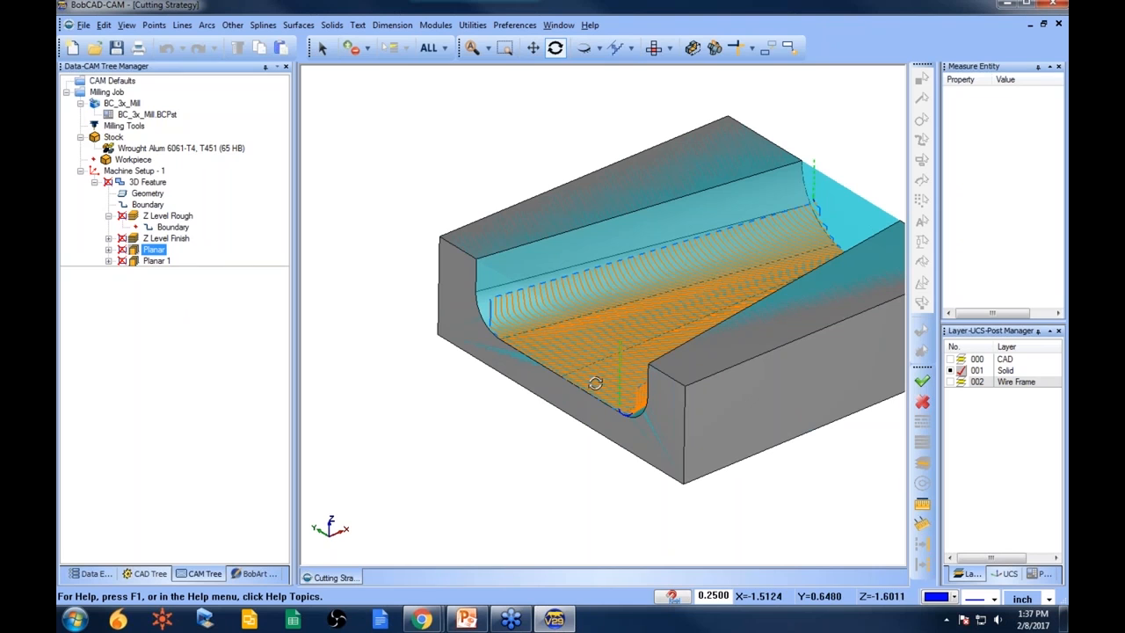
{"action": "scroll", "coordinate": [735, 290], "scroll_direction": "down", "scroll_amount": 1}
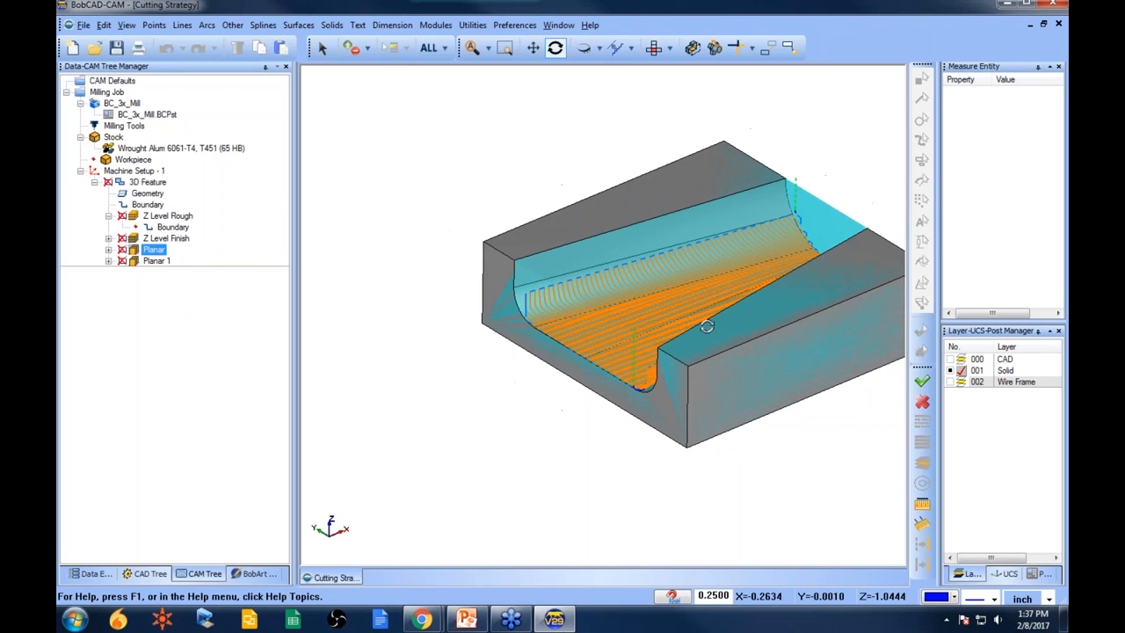
{"action": "left_click_drag", "start_coordinate": [728, 313], "coordinate": [709, 387]}
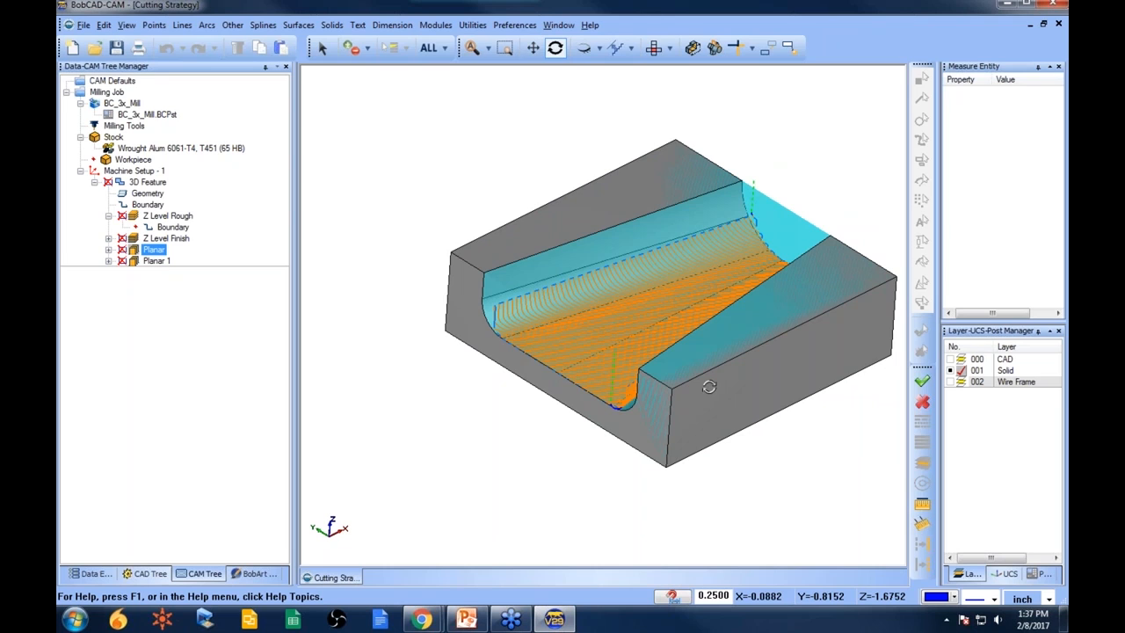
{"action": "left_click_drag", "start_coordinate": [567, 328], "coordinate": [556, 331]}
- Blank the boundary and the stock from the display
{"action": "right_click", "coordinate": [158, 206]}
{"action": "left_click", "coordinate": [195, 235]}
{"action": "right_click", "coordinate": [116, 145]}
{"action": "left_click", "coordinate": [154, 199]}
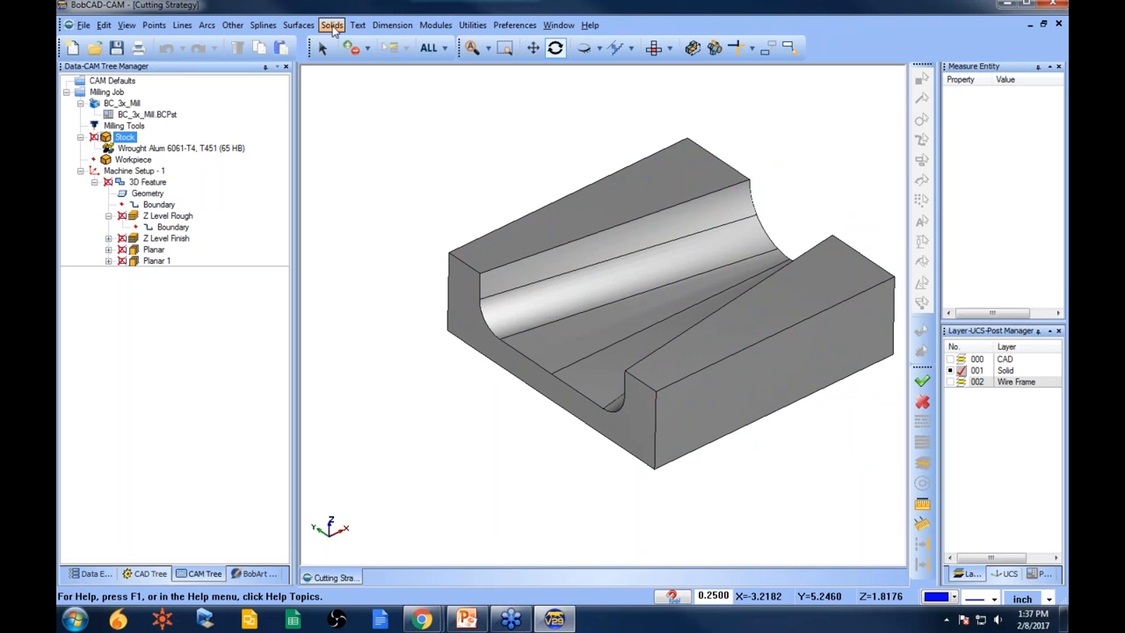
- Extrude the part's front end face 1.0 outward as a capped surface
{"action": "left_click", "coordinate": [298, 24]}
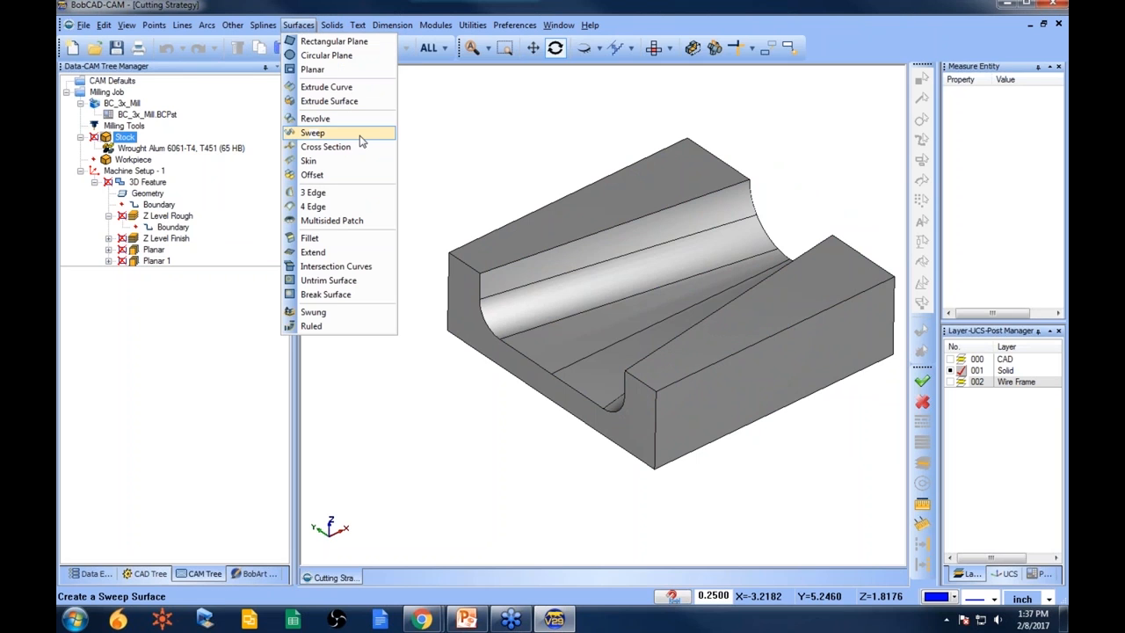
{"action": "left_click", "coordinate": [356, 101]}
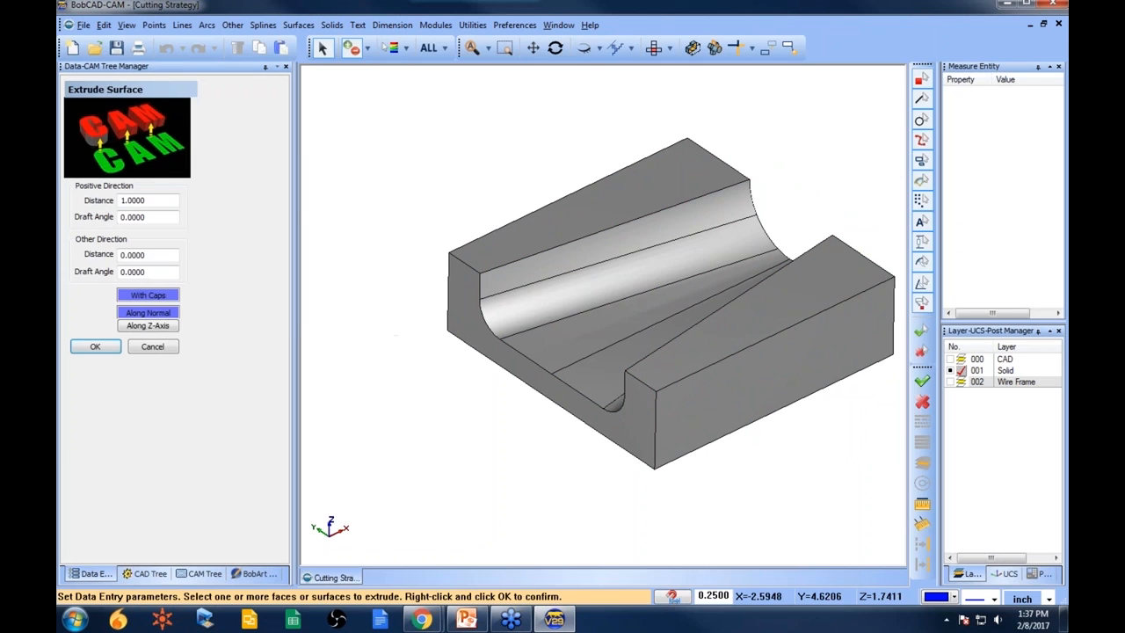
{"action": "left_click", "coordinate": [452, 303]}
{"action": "right_click", "coordinate": [395, 243]}
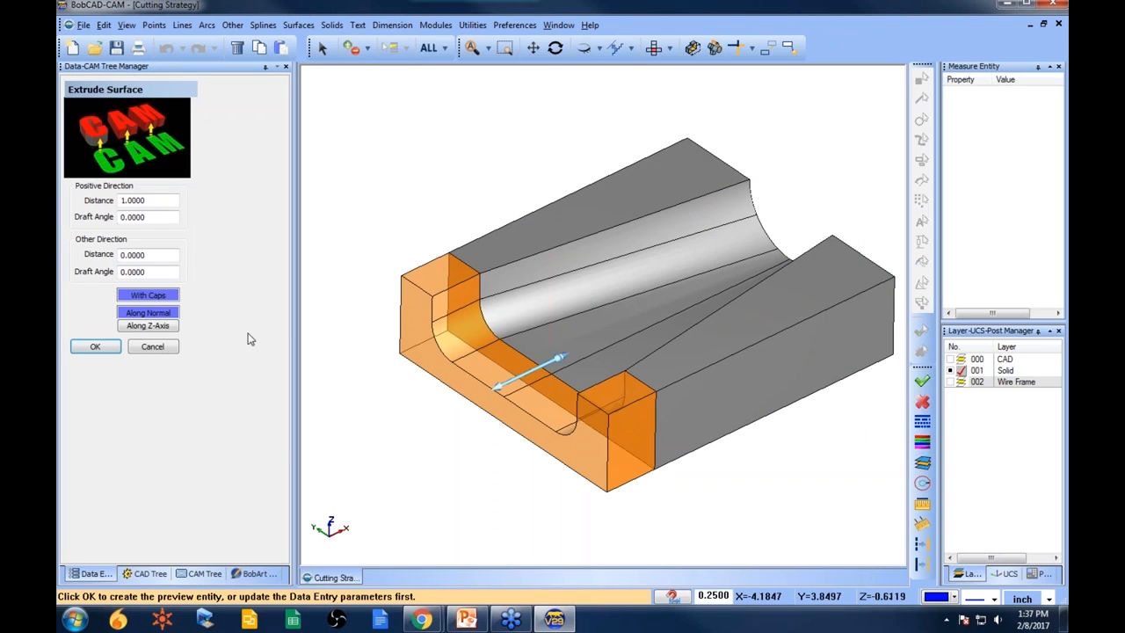
{"action": "left_click", "coordinate": [113, 347]}
- Extrude the part's opposite end face 1.0 outward as well and close the Extrude Surface command
{"action": "middle_click_drag", "start_coordinate": [779, 349], "coordinate": [658, 383]}
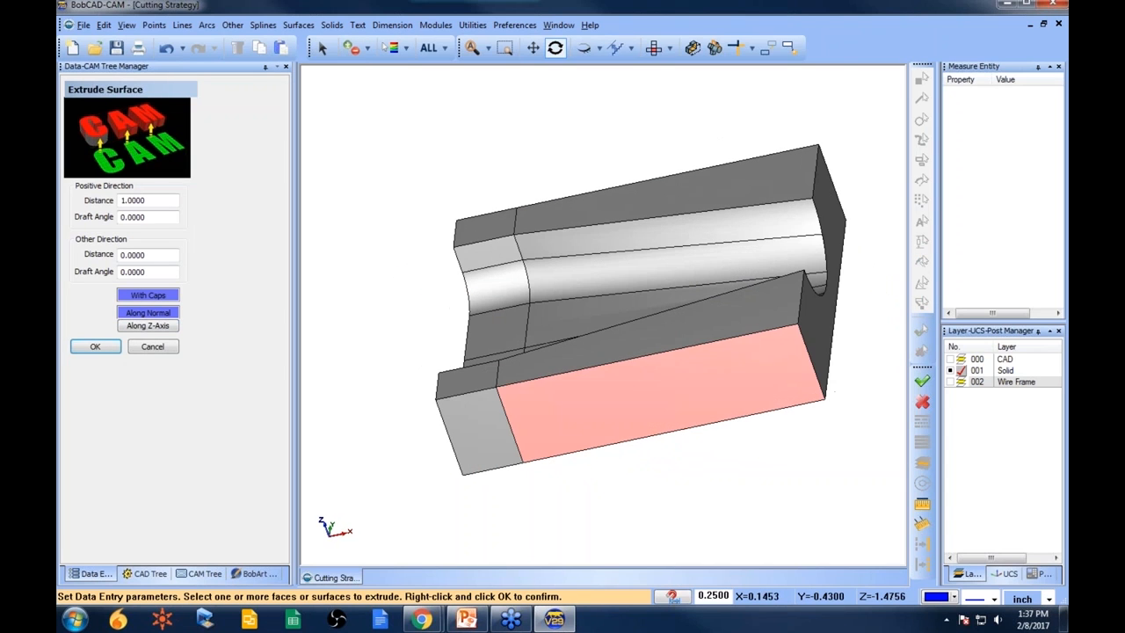
{"action": "left_click", "coordinate": [826, 222]}
{"action": "right_click", "coordinate": [842, 190]}
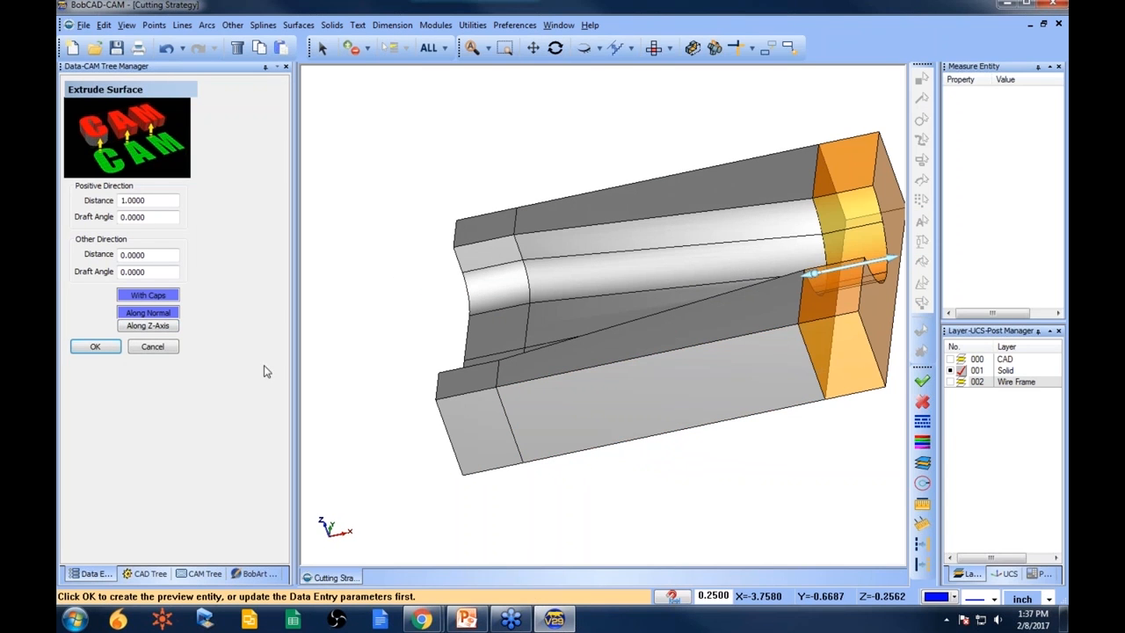
{"action": "left_click", "coordinate": [105, 350]}
{"action": "left_click", "coordinate": [155, 345]}
- Reselect all surfaces, including the extended end faces, as the feature geometry and recompute the Planar toolpath
{"action": "middle_click_drag", "start_coordinate": [465, 403], "coordinate": [547, 380]}
{"action": "left_click", "coordinate": [201, 573]}
{"action": "right_click", "coordinate": [148, 192]}
{"action": "left_click", "coordinate": [186, 202]}
{"action": "left_click", "coordinate": [429, 48]}
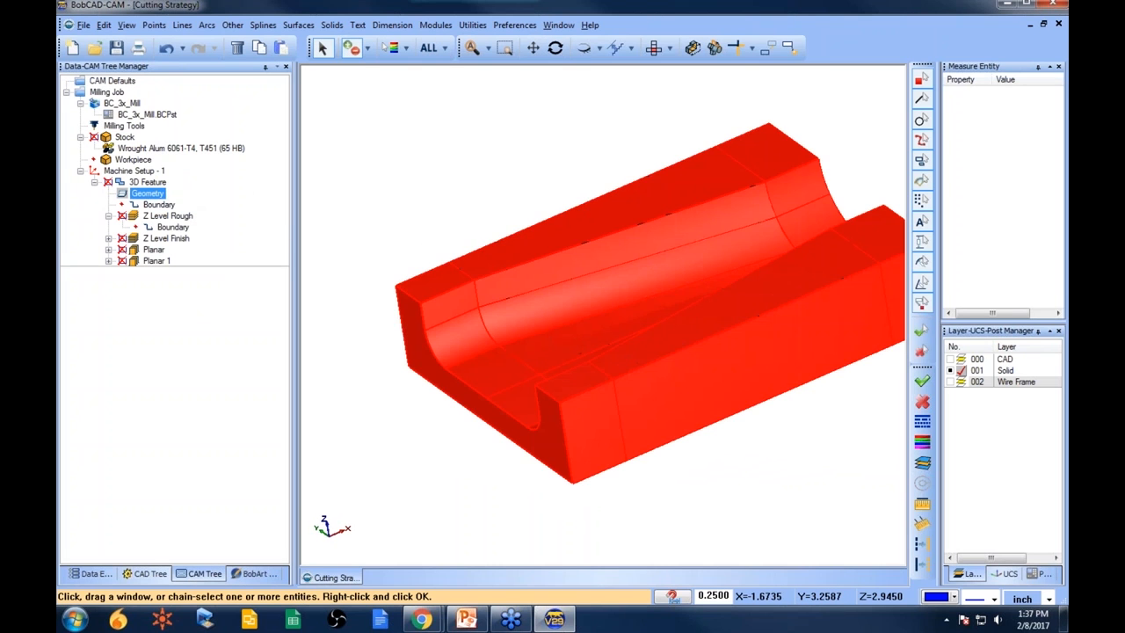
{"action": "left_click", "coordinate": [167, 238]}
{"action": "right_click", "coordinate": [154, 250]}
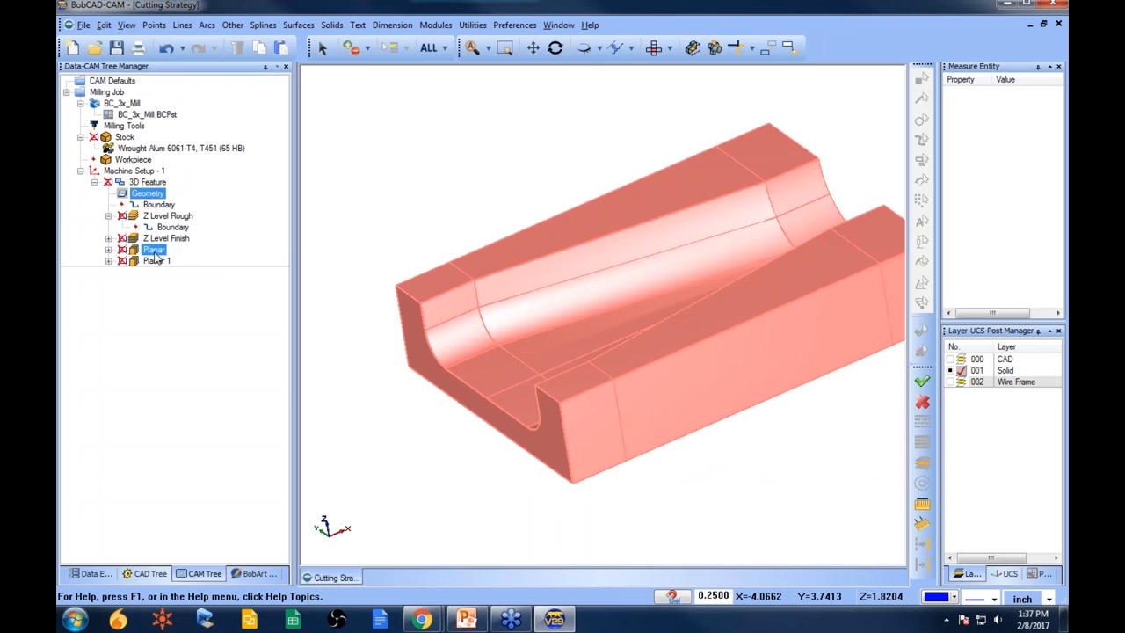
{"action": "left_click", "coordinate": [211, 265]}
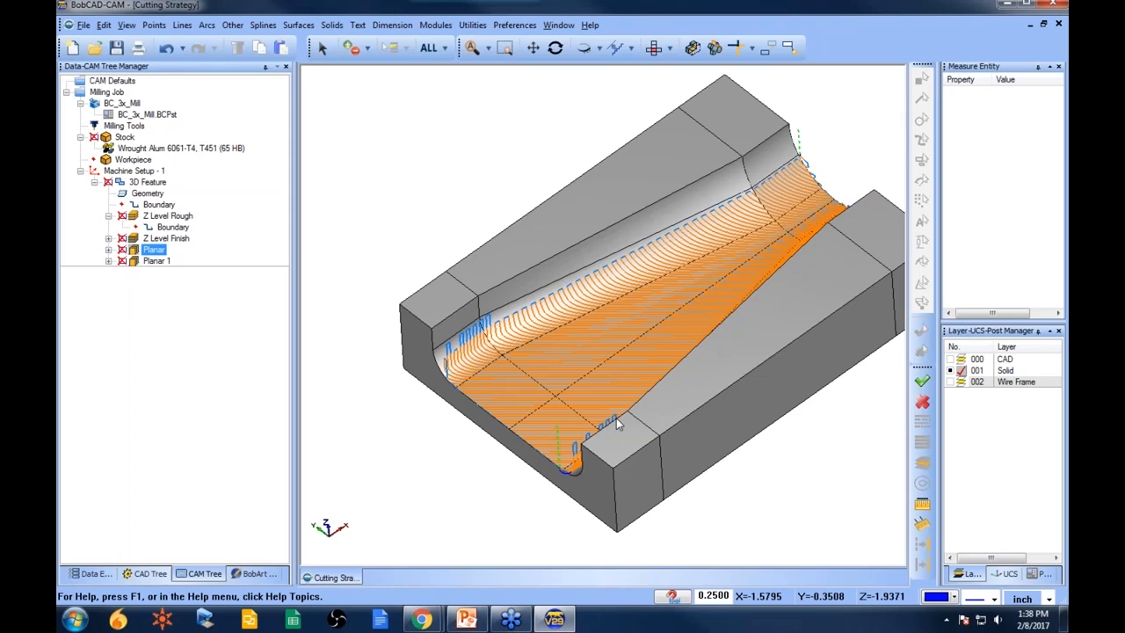
{"action": "middle_click_drag", "start_coordinate": [616, 417], "coordinate": [607, 303]}
{"action": "left_click", "coordinate": [627, 299]}
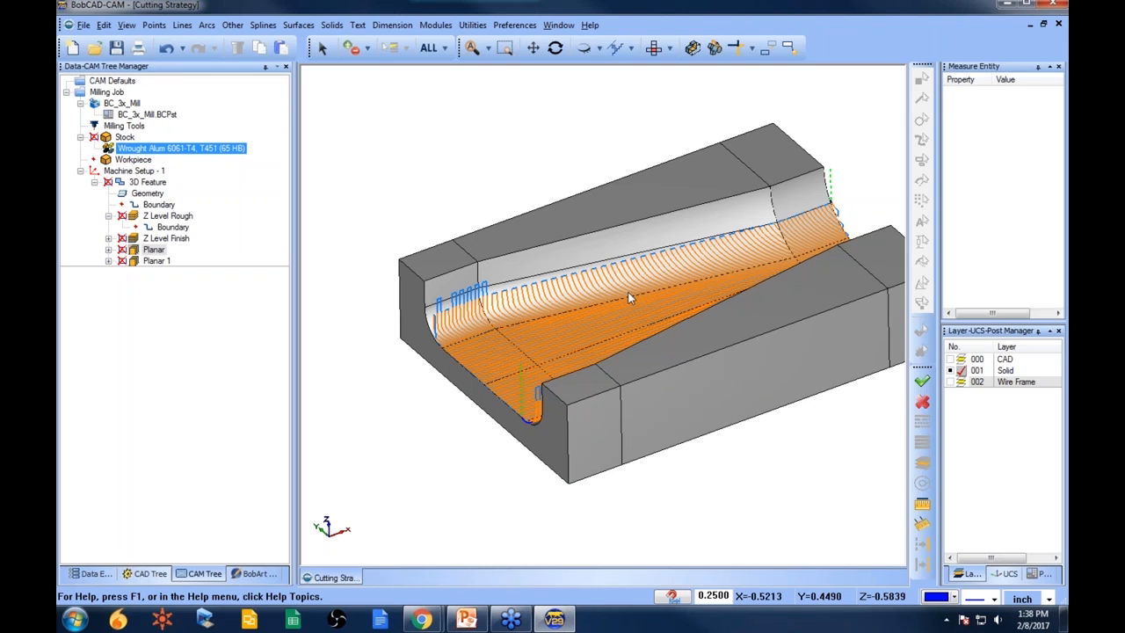
- Open the part file 3.bbcd
{"action": "left_click", "coordinate": [95, 47]}
{"action": "left_click", "coordinate": [403, 251]}
{"action": "left_click", "coordinate": [482, 248]}
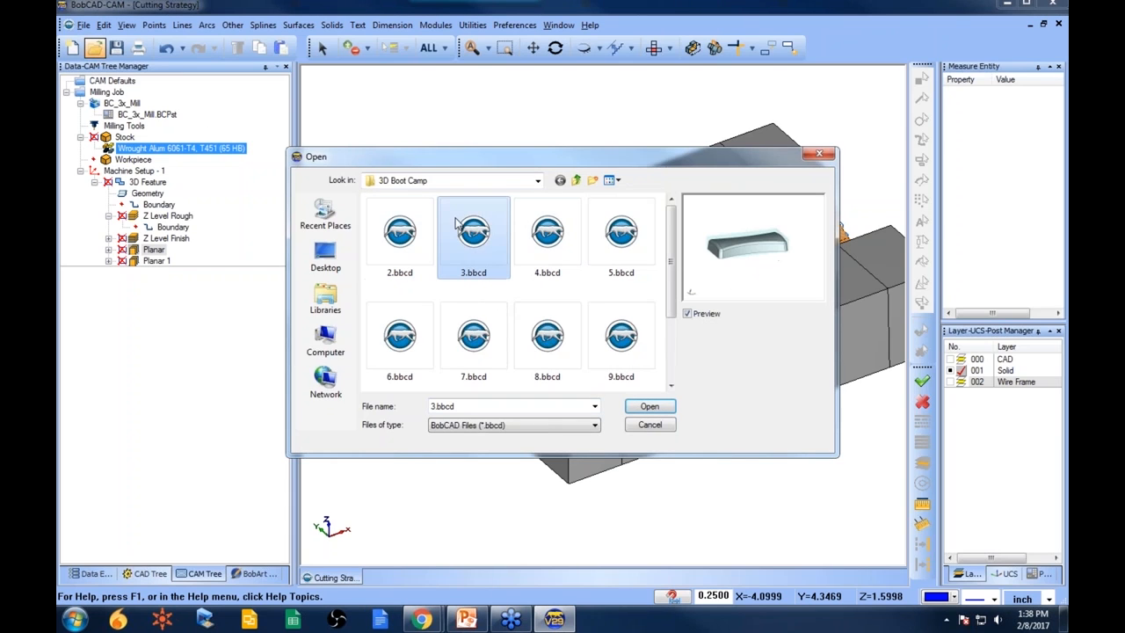
{"action": "left_click", "coordinate": [649, 406]}
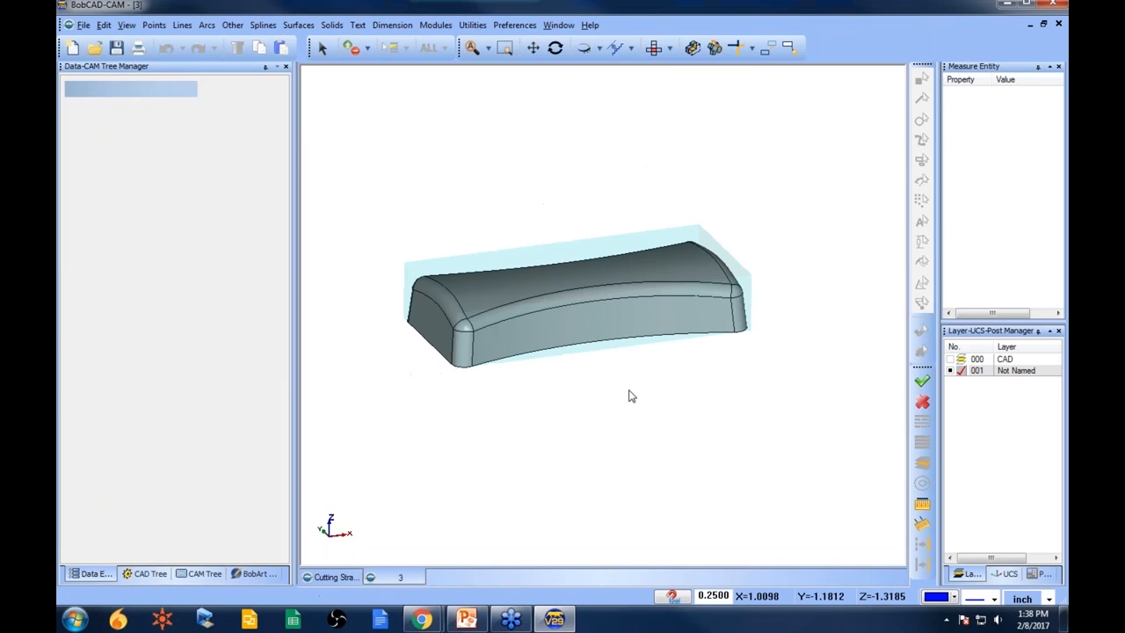
- Copy the 3D Feature with its Z Level and Planar operations from the Cutting Strategy document
{"action": "middle_click_drag", "start_coordinate": [598, 382], "coordinate": [613, 415]}
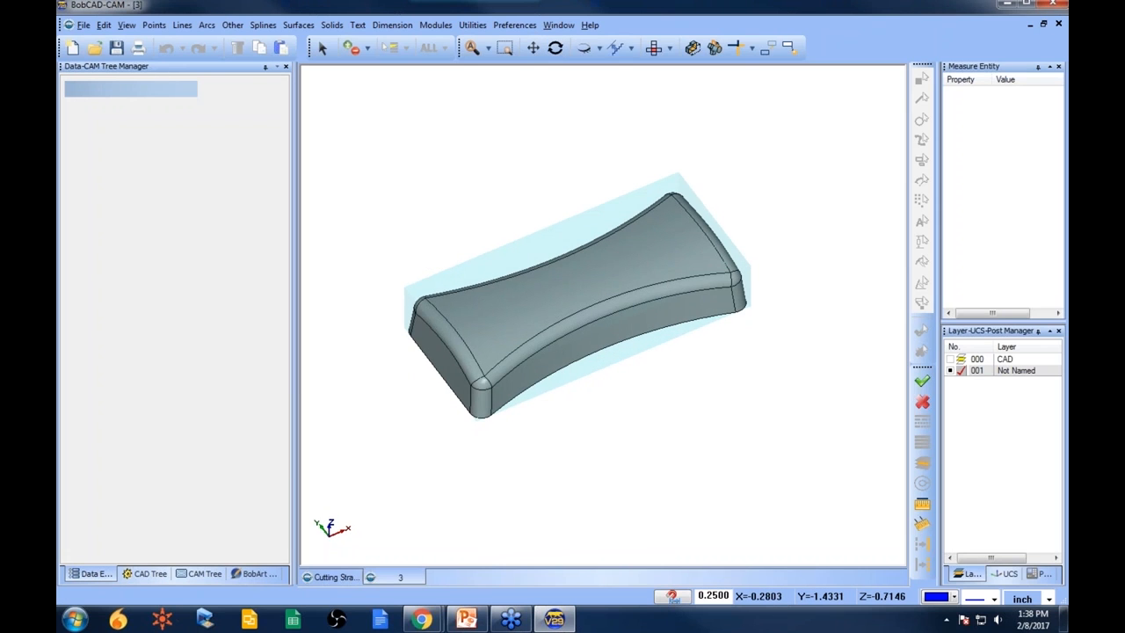
{"action": "left_click", "coordinate": [333, 577]}
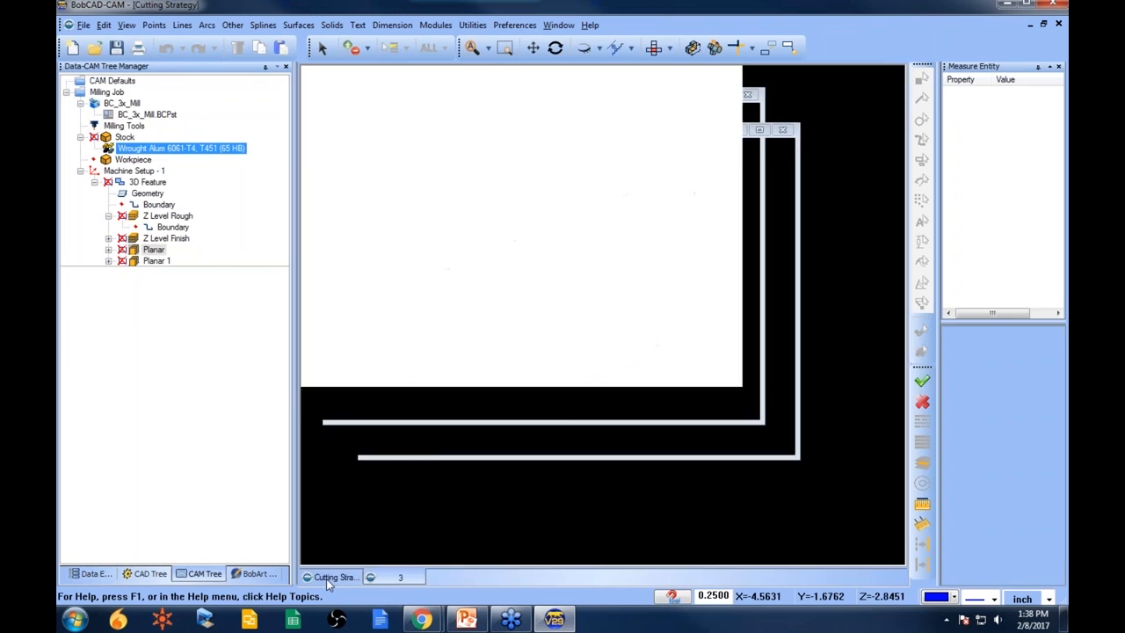
{"action": "left_click", "coordinate": [131, 215]}
{"action": "left_click", "coordinate": [108, 216]}
{"action": "left_click", "coordinate": [165, 227]}
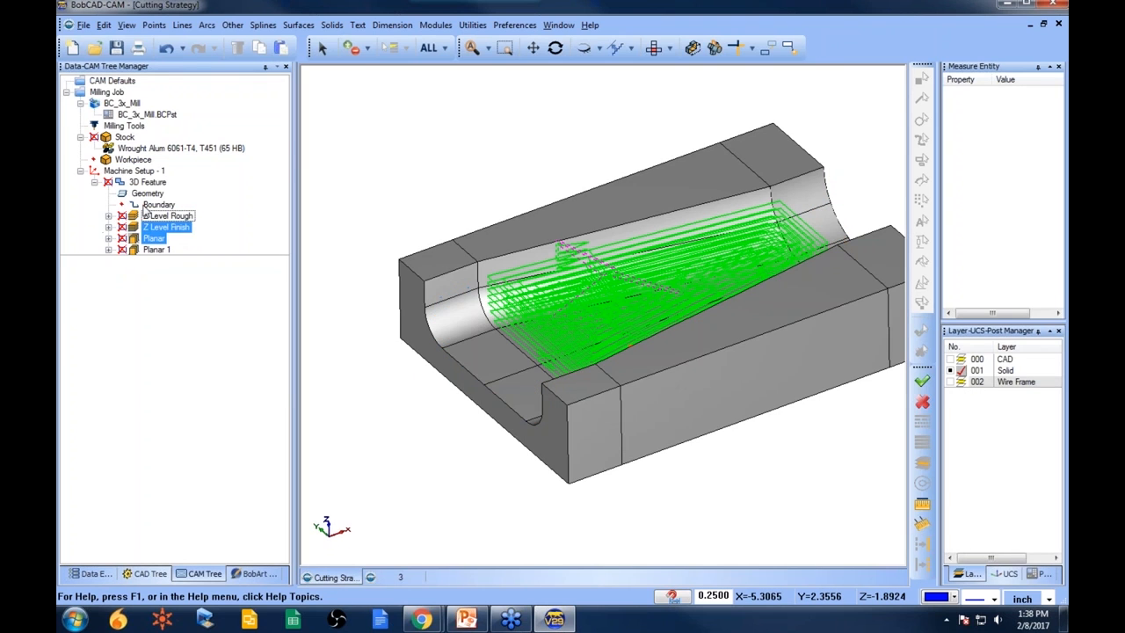
{"action": "right_click", "coordinate": [150, 183]}
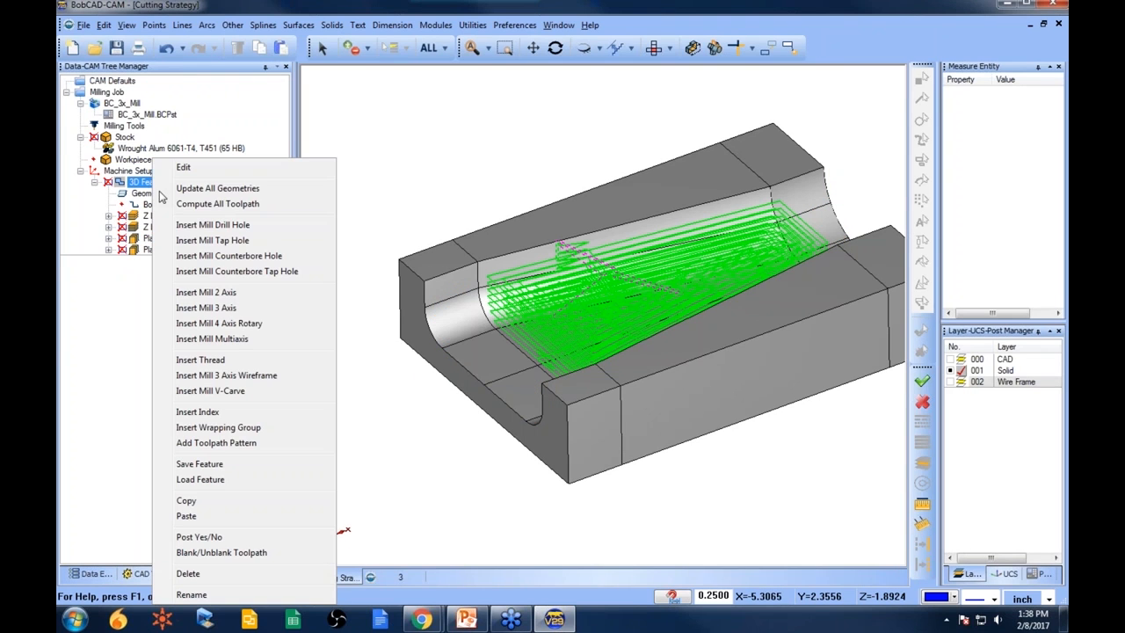
{"action": "left_click", "coordinate": [219, 505]}
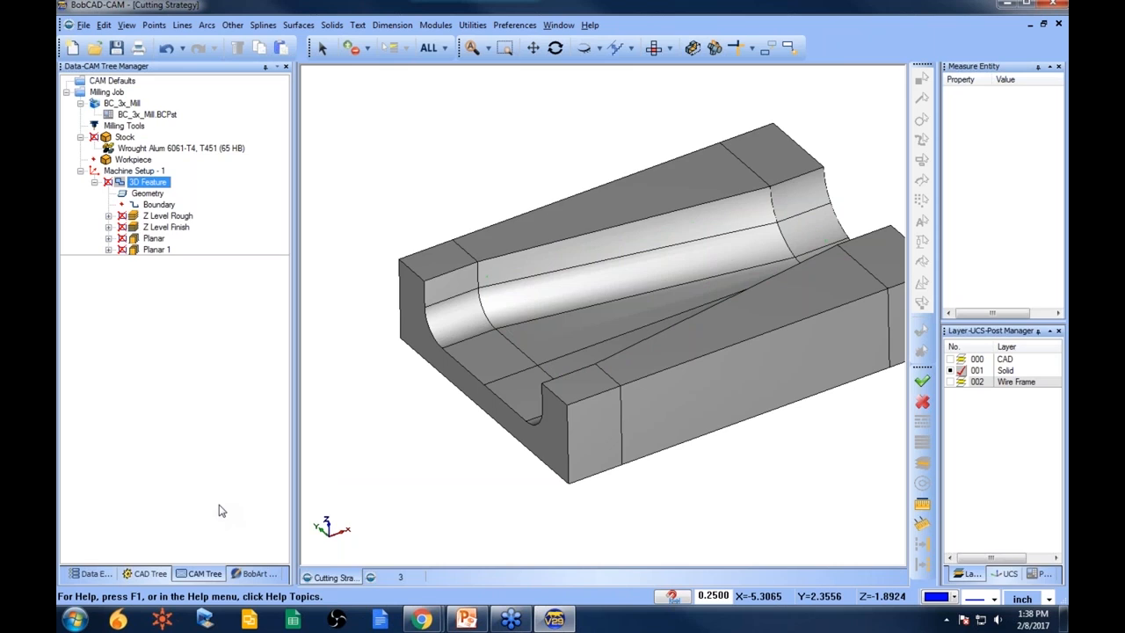
- Paste the copied feature into Machine Setup - 1 of file 3
{"action": "left_click", "coordinate": [401, 579]}
{"action": "left_click", "coordinate": [208, 573]}
{"action": "right_click", "coordinate": [133, 170]}
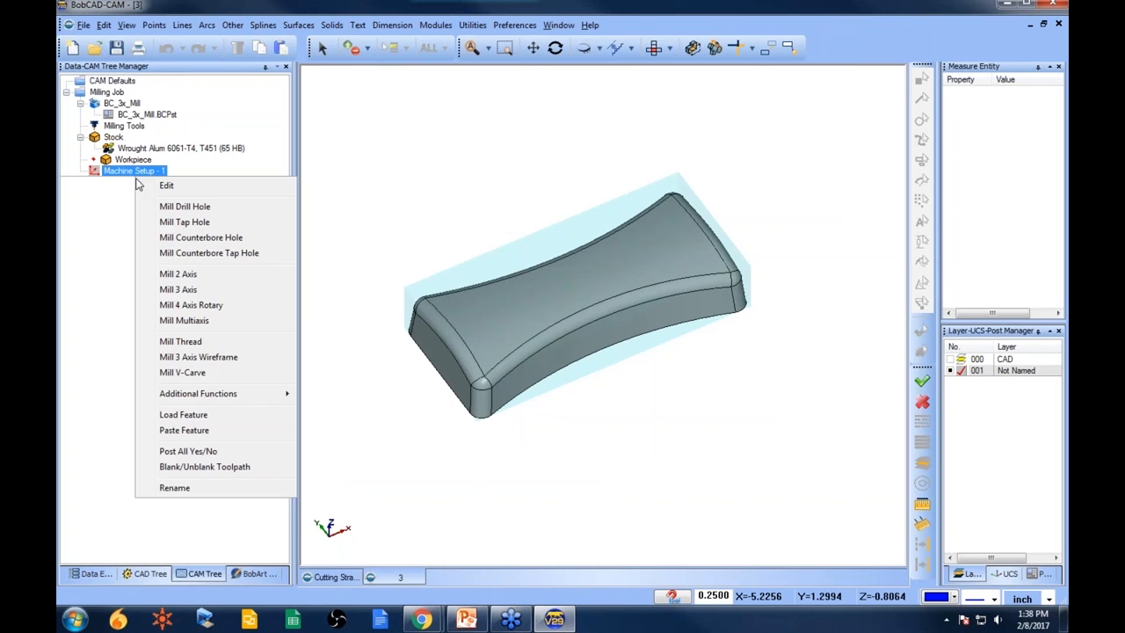
{"action": "left_click", "coordinate": [171, 432]}
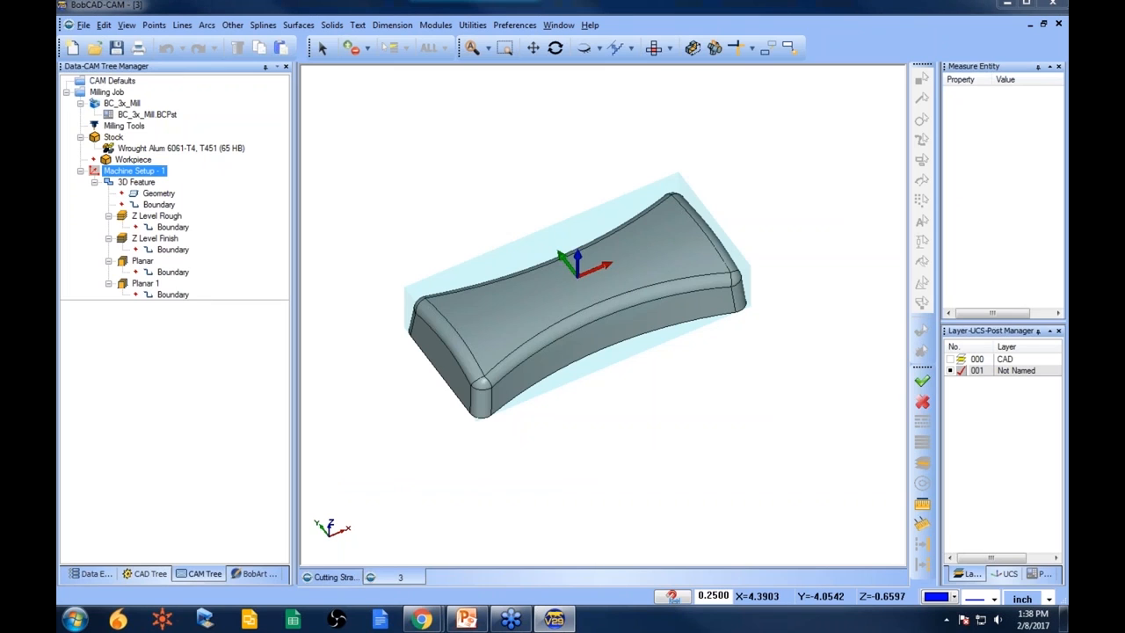
- Redefine the pasted feature's geometry by selecting all of the new part's surfaces
{"action": "right_click", "coordinate": [159, 192]}
{"action": "left_click", "coordinate": [199, 199]}
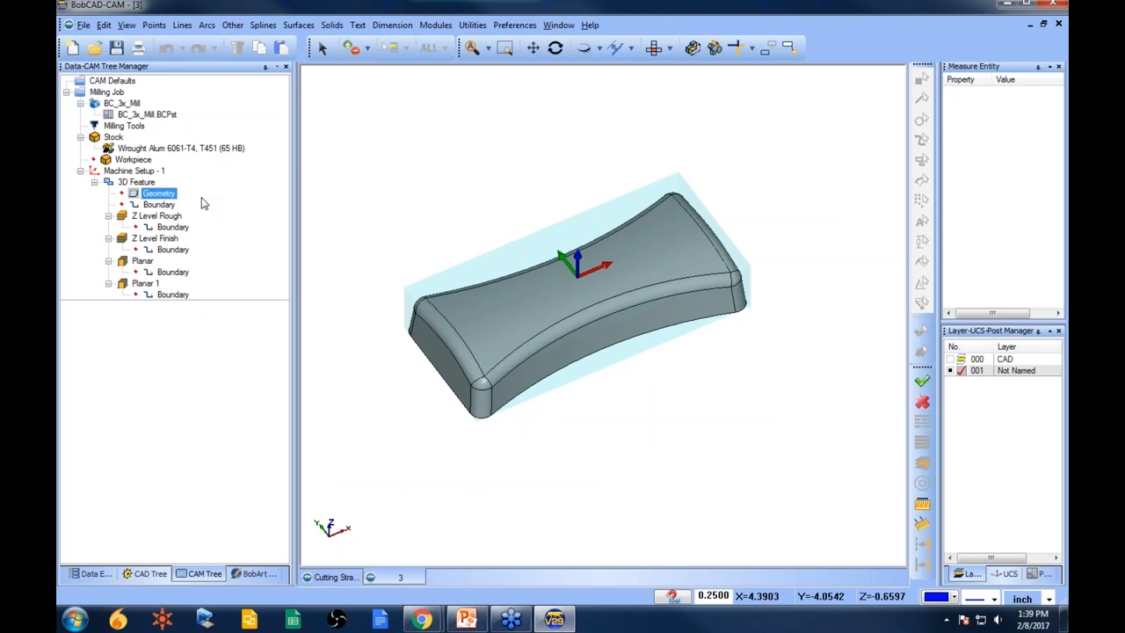
{"action": "left_click", "coordinate": [428, 48]}
{"action": "right_click", "coordinate": [515, 234]}
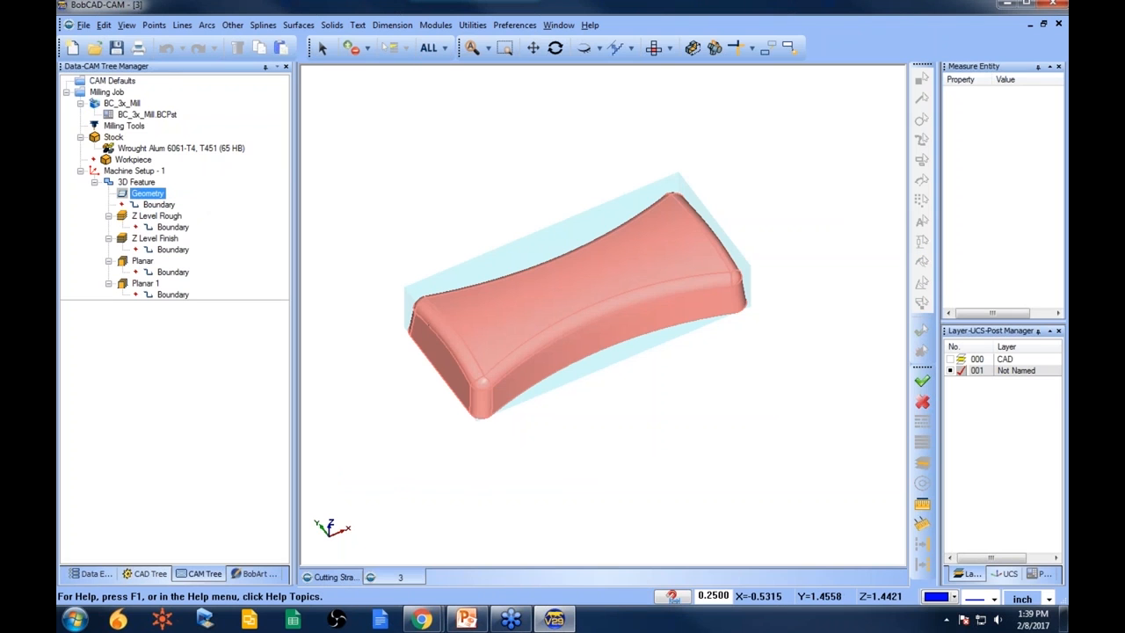
- Compute the Z Level Rough toolpath on the new part
{"action": "right_click", "coordinate": [174, 218]}
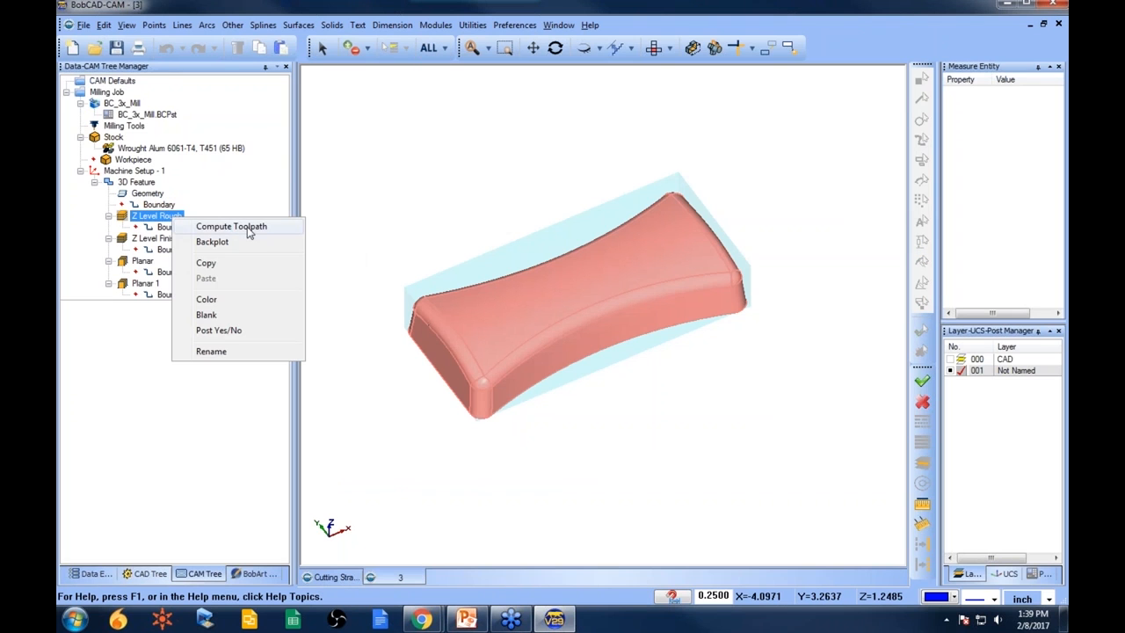
{"action": "left_click", "coordinate": [251, 226]}
{"action": "mouse_move", "coordinate": [623, 448]}
{"action": "middle_mouse_down"}
{"action": "mouse_move", "coordinate": [648, 409]}
{"action": "mouse_move", "coordinate": [699, 415]}
{"action": "mouse_move", "coordinate": [616, 435]}
{"action": "middle_mouse_up"}
{"action": "scroll", "coordinate": [622, 353], "scroll_direction": "up", "scroll_amount": 1}
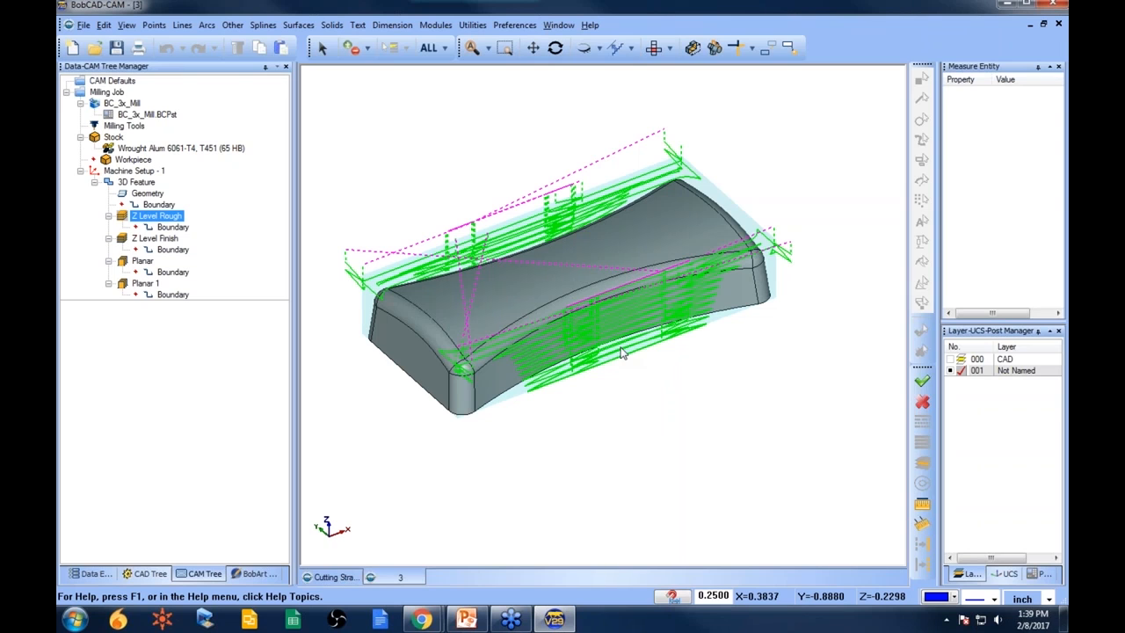
{"action": "middle_click_drag", "start_coordinate": [569, 297], "coordinate": [582, 336]}
{"action": "scroll", "coordinate": [603, 288], "scroll_direction": "down", "scroll_amount": 1}
- Lower the stock's transparency
{"action": "right_click", "coordinate": [120, 136]}
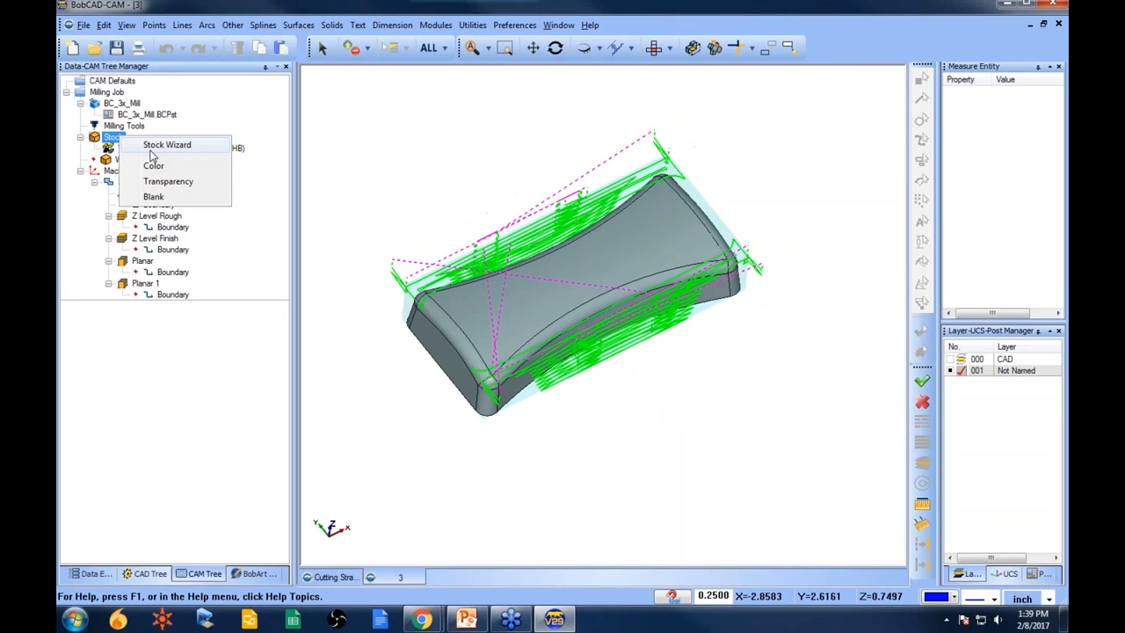
{"action": "left_click", "coordinate": [182, 182]}
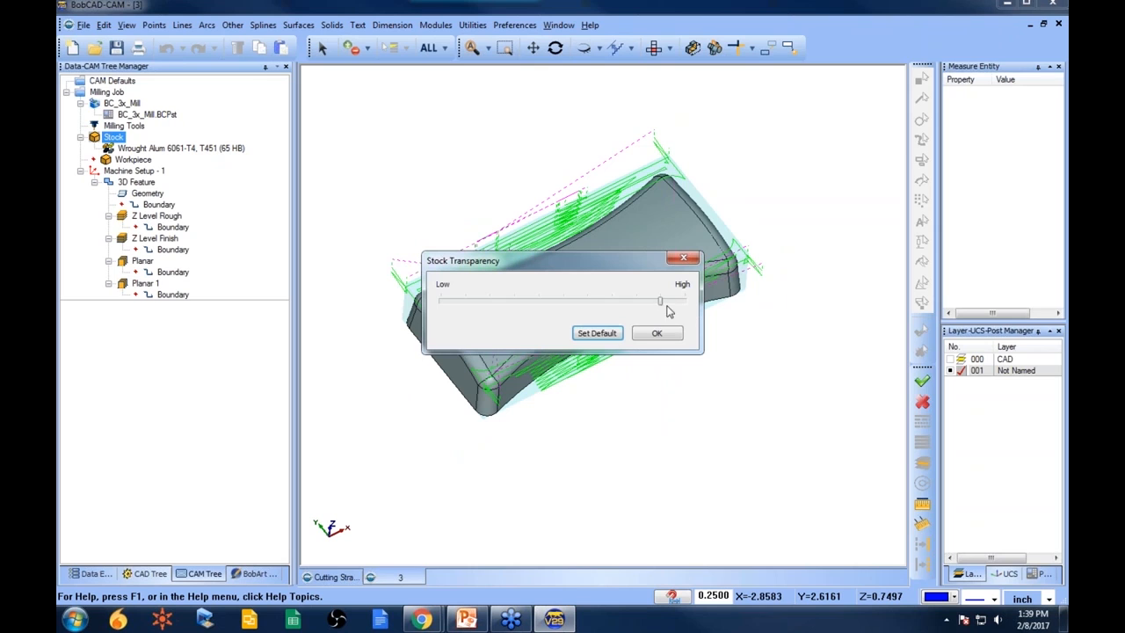
{"action": "left_click_drag", "start_coordinate": [662, 303], "coordinate": [583, 303]}
{"action": "left_click", "coordinate": [657, 333]}
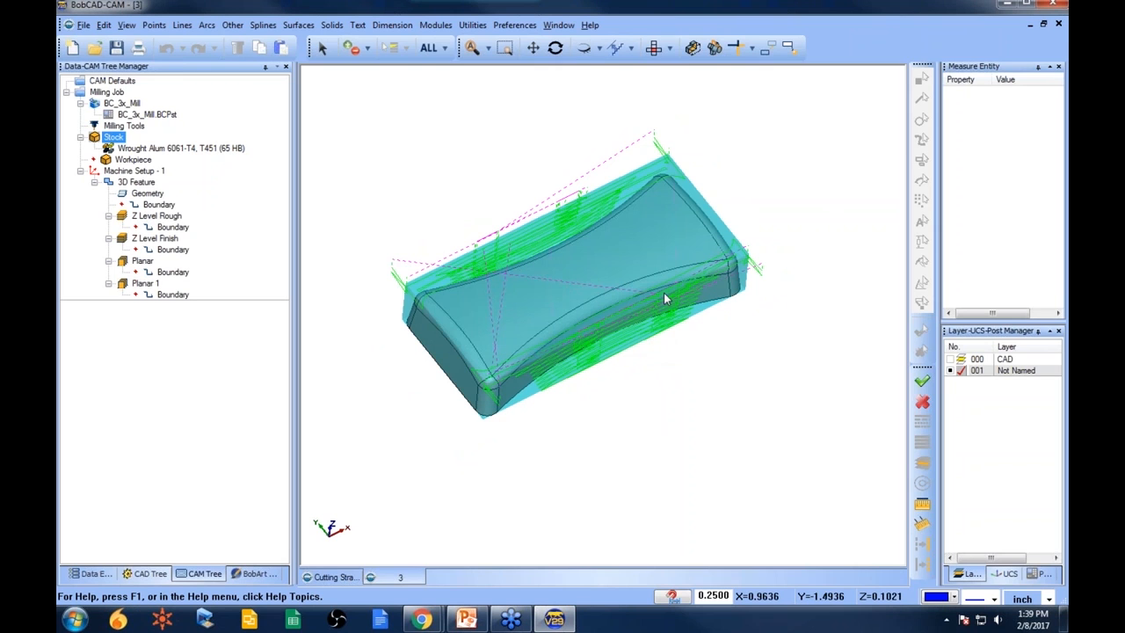
- Sketch a rectangle about 7.5 by 4.5 around the part in top view
{"action": "left_click", "coordinate": [653, 47]}
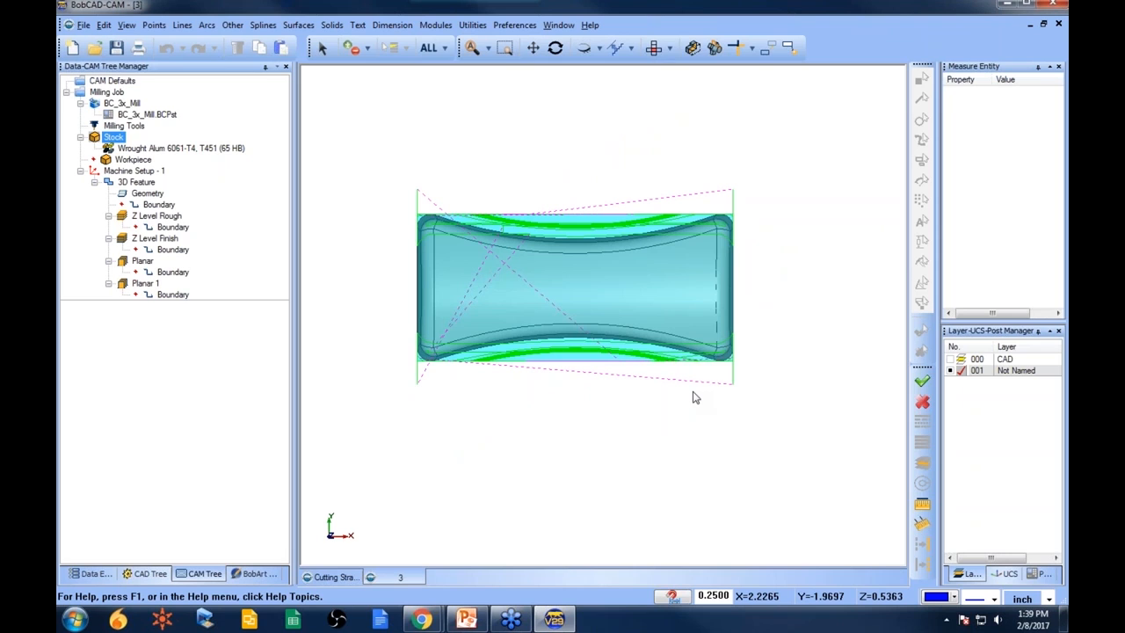
{"action": "left_click", "coordinate": [232, 24]}
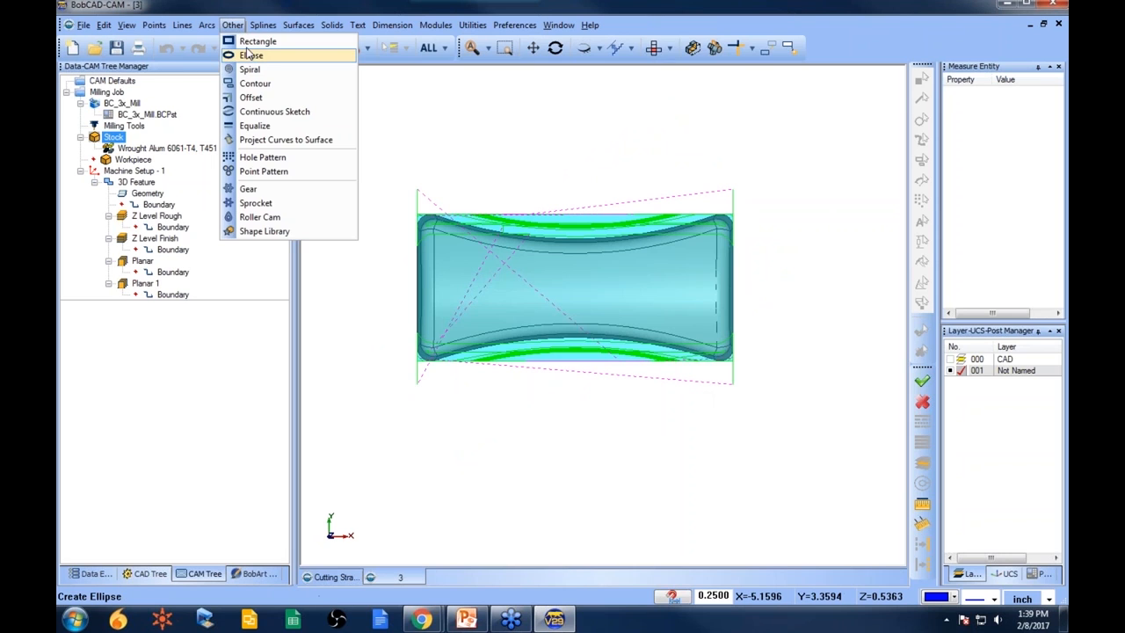
{"action": "left_click", "coordinate": [255, 39]}
{"action": "left_click", "coordinate": [83, 106]}
{"action": "left_click", "coordinate": [378, 170]}
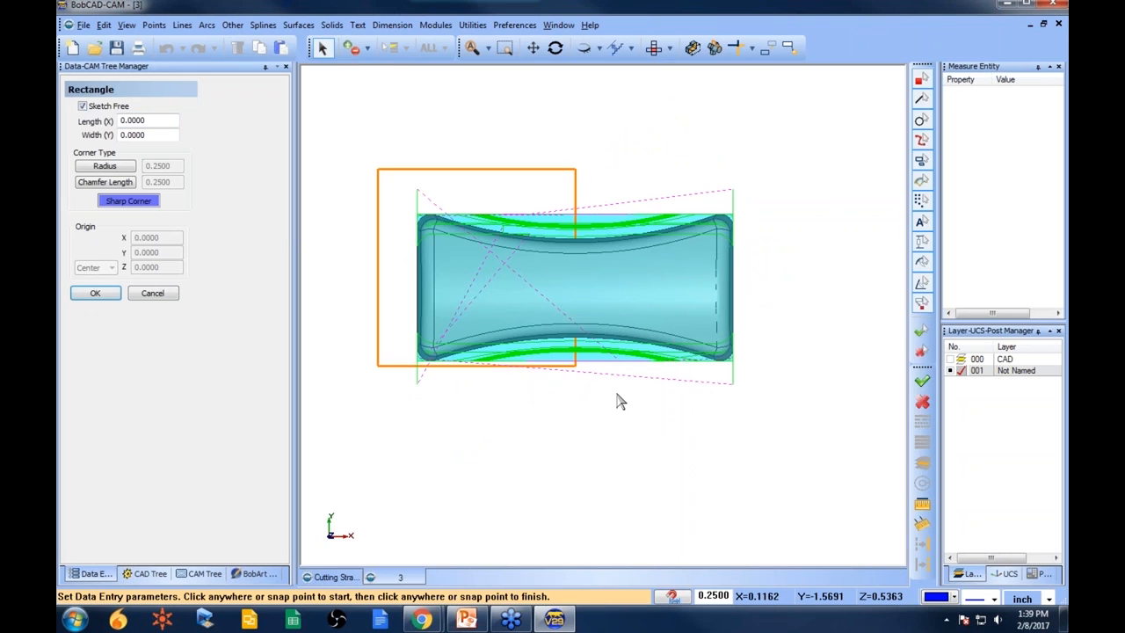
{"action": "left_click", "coordinate": [773, 405]}
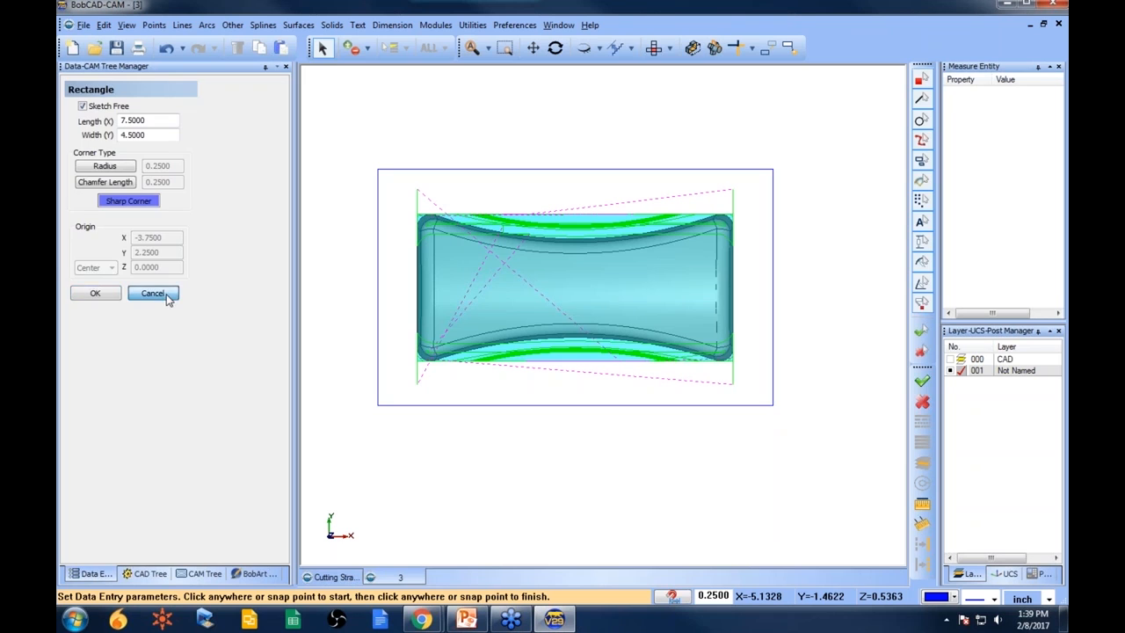
{"action": "left_click", "coordinate": [152, 293]}
- Assign the rectangle as the 3D Feature's boundary
{"action": "left_click", "coordinate": [203, 573]}
{"action": "left_click", "coordinate": [159, 204]}
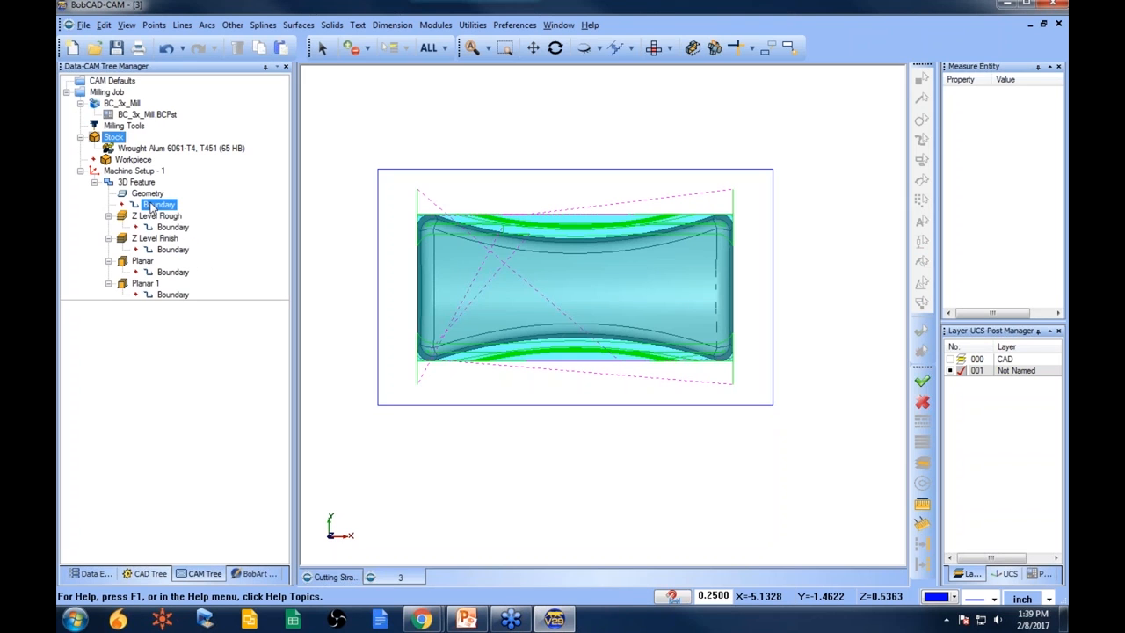
{"action": "double_click", "coordinate": [162, 206]}
{"action": "left_click", "coordinate": [470, 173], "text": "shift"}
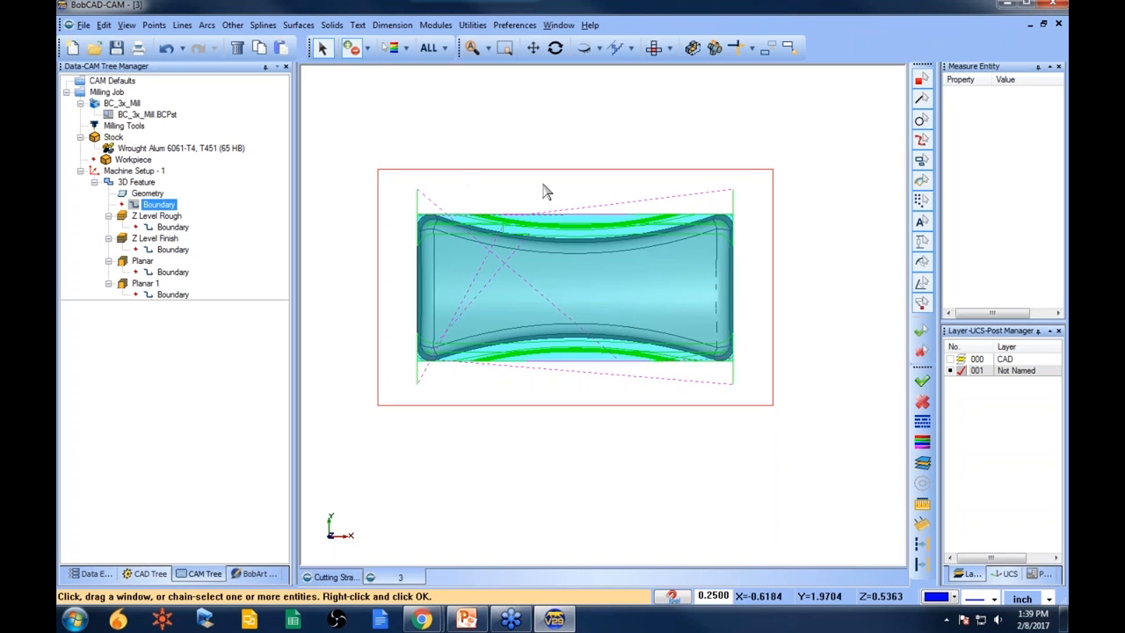
{"action": "key", "text": "space"}
- Compute the Z Level Rough toolpath within the rectangular boundary and update the feature boundary
{"action": "left_click", "coordinate": [156, 216]}
{"action": "right_click", "coordinate": [156, 215]}
{"action": "left_click", "coordinate": [188, 225]}
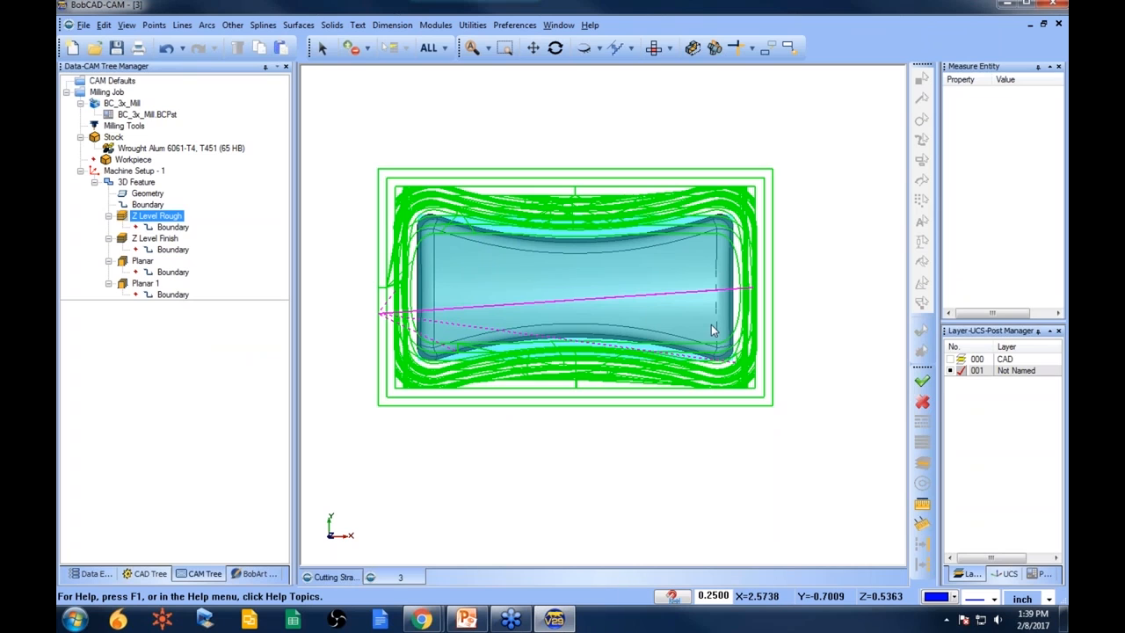
{"action": "left_click", "coordinate": [146, 204]}
{"action": "right_click", "coordinate": [142, 205]}
{"action": "left_click", "coordinate": [201, 233]}
{"action": "middle_click_drag", "start_coordinate": [563, 415], "coordinate": [580, 387]}
- Recompute the Z Level Rough toolpath
{"action": "left_click", "coordinate": [173, 218]}
{"action": "right_click", "coordinate": [175, 220]}
{"action": "left_click", "coordinate": [215, 226]}
{"action": "middle_click_drag", "start_coordinate": [467, 343], "coordinate": [478, 394]}
- Compute the Z Level Finish toolpath
{"action": "left_click", "coordinate": [154, 238]}
{"action": "right_click", "coordinate": [157, 239]}
{"action": "left_click", "coordinate": [211, 246]}
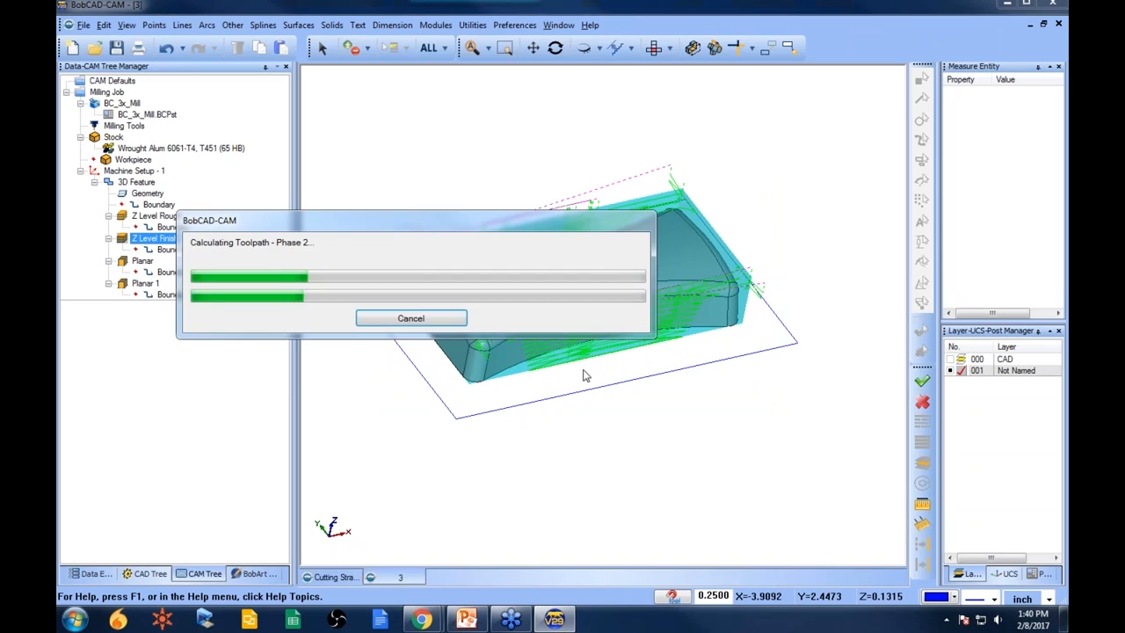
{"action": "left_click", "coordinate": [167, 272]}
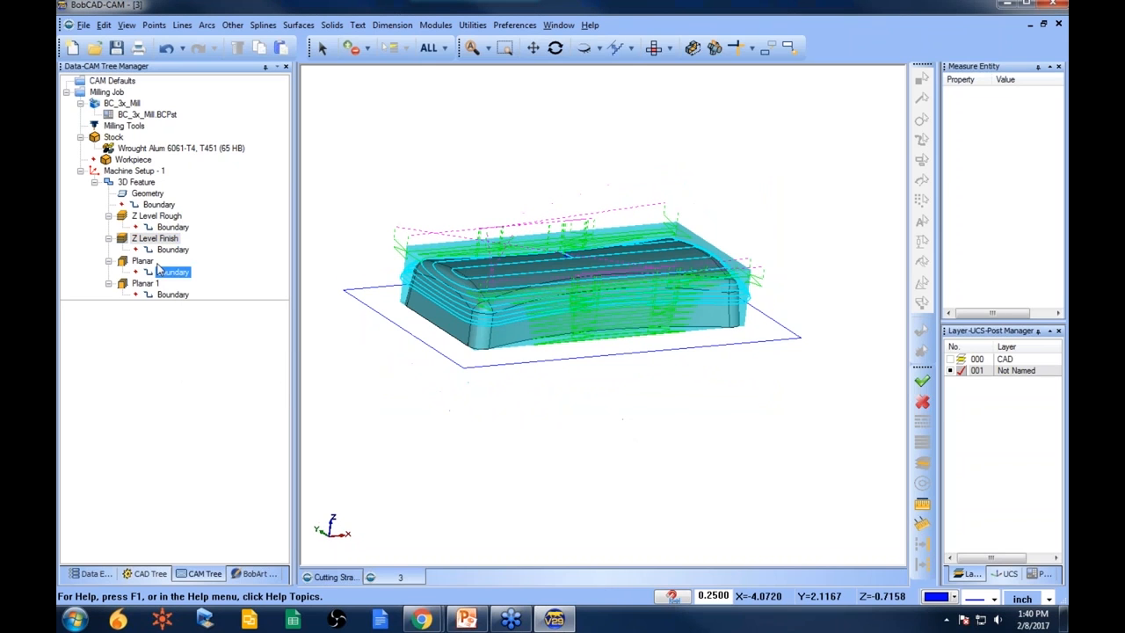
- Blank the Z Level Rough toolpath from the display
{"action": "left_click", "coordinate": [156, 215]}
{"action": "right_click", "coordinate": [158, 216]}
{"action": "left_click", "coordinate": [222, 319]}
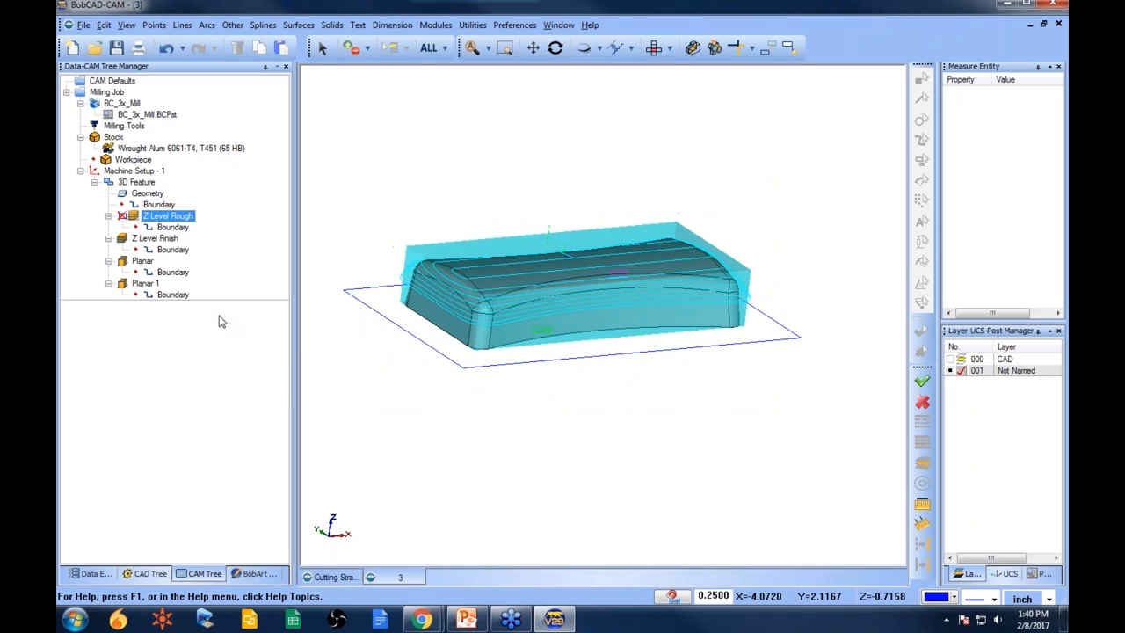
{"action": "middle_click_drag", "start_coordinate": [527, 378], "coordinate": [531, 413]}
- Blank the stock from the display
{"action": "right_click", "coordinate": [123, 144]}
{"action": "left_click", "coordinate": [110, 138]}
{"action": "right_click", "coordinate": [112, 139]}
{"action": "left_click", "coordinate": [163, 204]}
{"action": "middle_click_drag", "start_coordinate": [565, 364], "coordinate": [532, 294]}
{"action": "scroll", "coordinate": [532, 294], "scroll_direction": "up", "scroll_amount": 2}
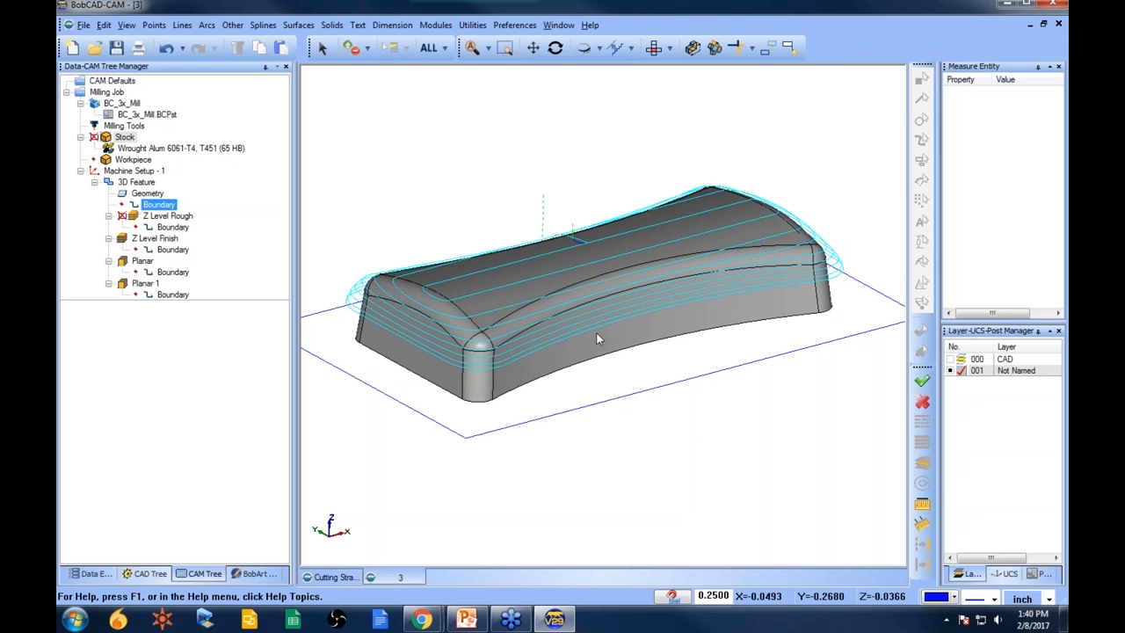
- Edit the 3D Feature and disable the Bottom of Job depth limit for Z Level Finish
{"action": "left_click", "coordinate": [136, 182]}
{"action": "right_click", "coordinate": [137, 182]}
{"action": "left_click", "coordinate": [193, 169]}
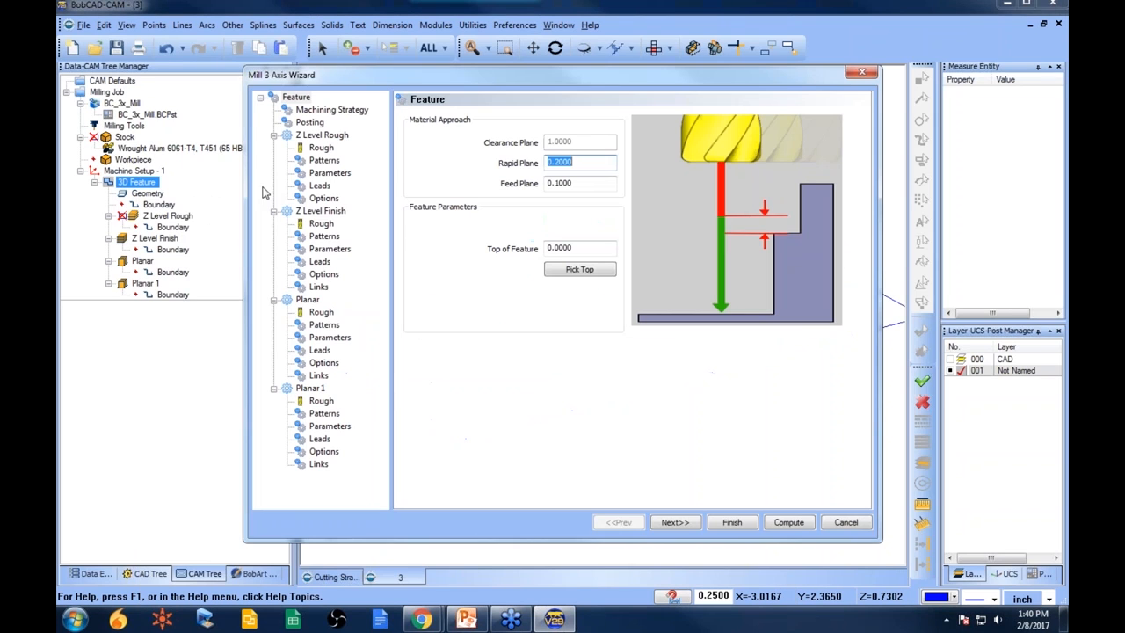
{"action": "left_click", "coordinate": [332, 249]}
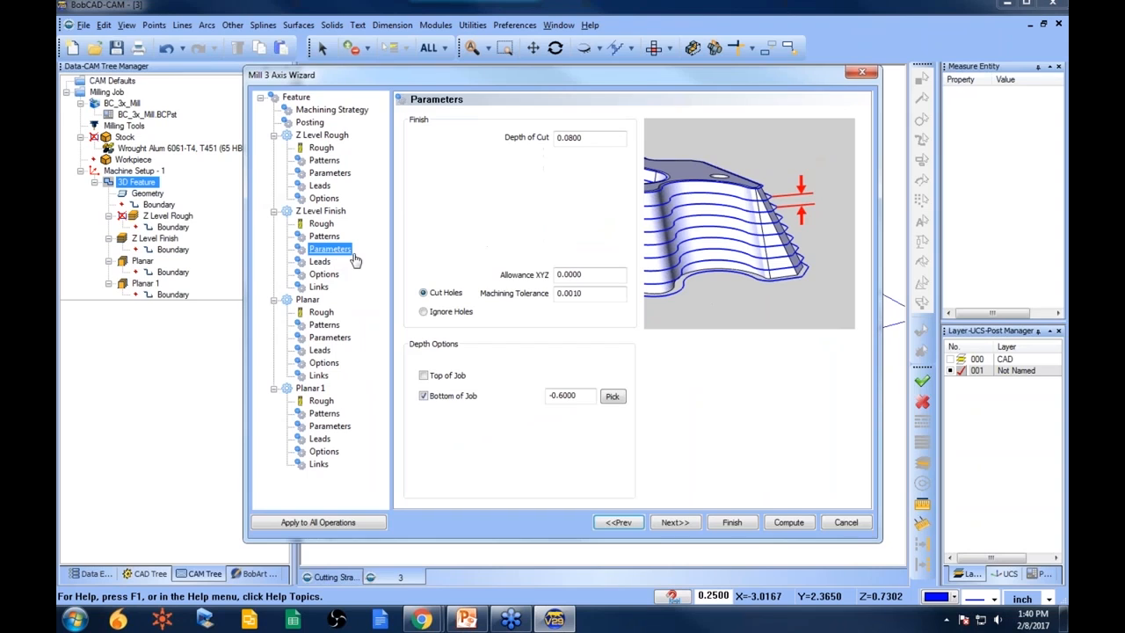
{"action": "left_click", "coordinate": [425, 397]}
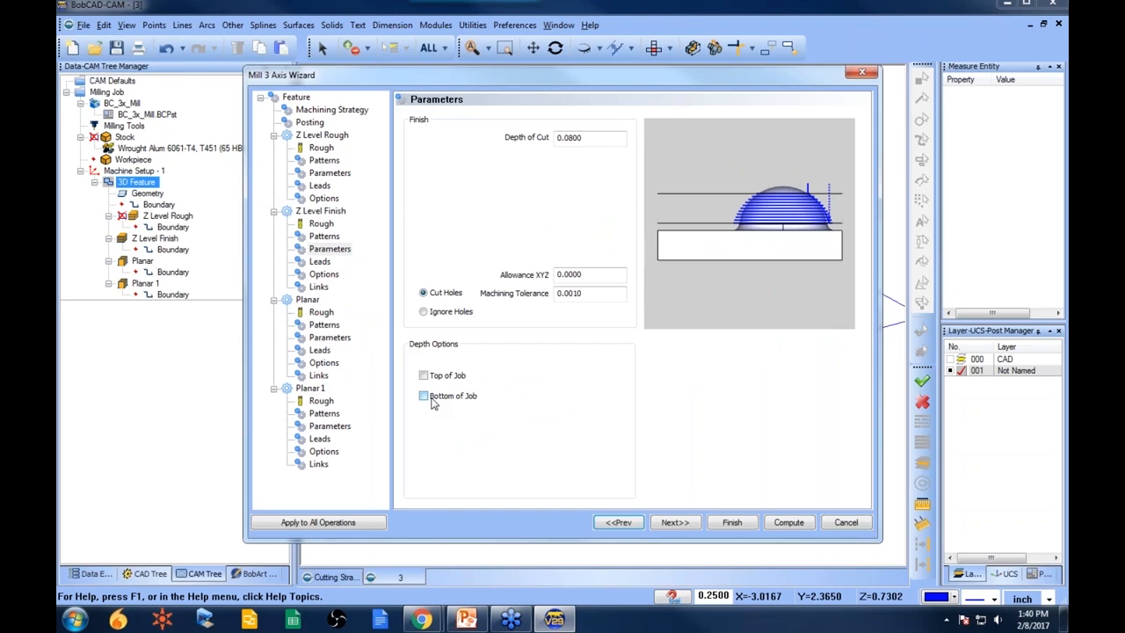
- Toggle the Planar operation's Top of Job depth option and compute the feature's toolpaths
{"action": "left_click", "coordinate": [332, 337]}
{"action": "left_click", "coordinate": [424, 375]}
{"action": "left_click", "coordinate": [789, 524]}
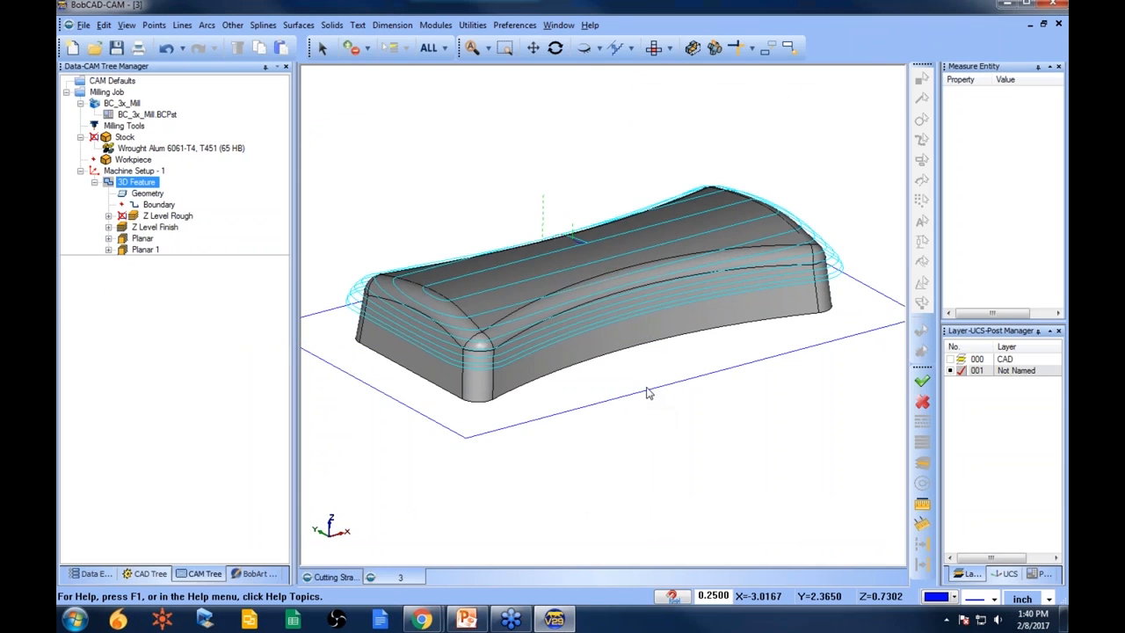
- Blank all toolpaths of the 3D Feature from the display
{"action": "middle_click_drag", "start_coordinate": [658, 346], "coordinate": [648, 374]}
{"action": "scroll", "coordinate": [647, 360], "scroll_direction": "down", "scroll_amount": 1}
{"action": "left_click", "coordinate": [153, 227]}
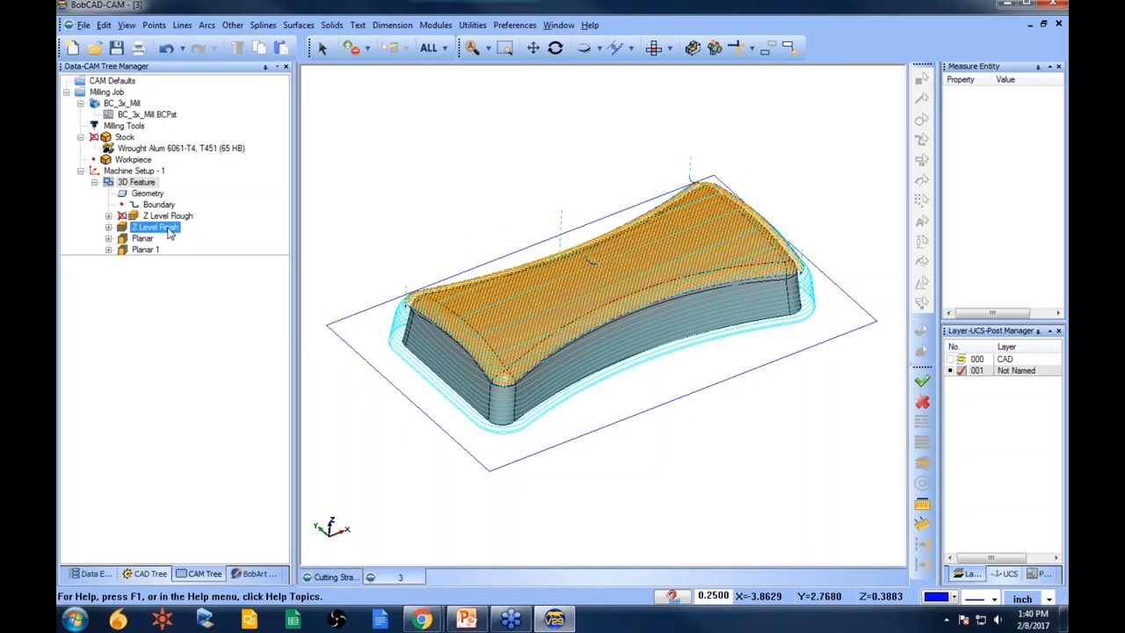
{"action": "right_click", "coordinate": [136, 182]}
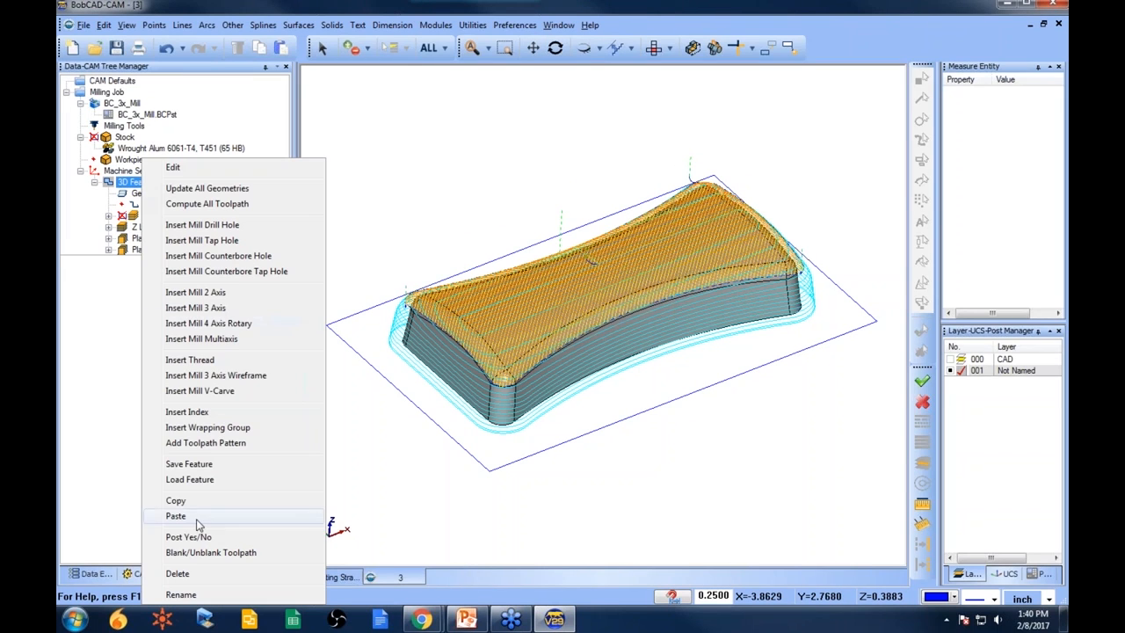
{"action": "left_click", "coordinate": [232, 543]}
- Inspect the Z Level Finish, Planar and Planar 1 toolpaths on the part
{"action": "left_click", "coordinate": [163, 227]}
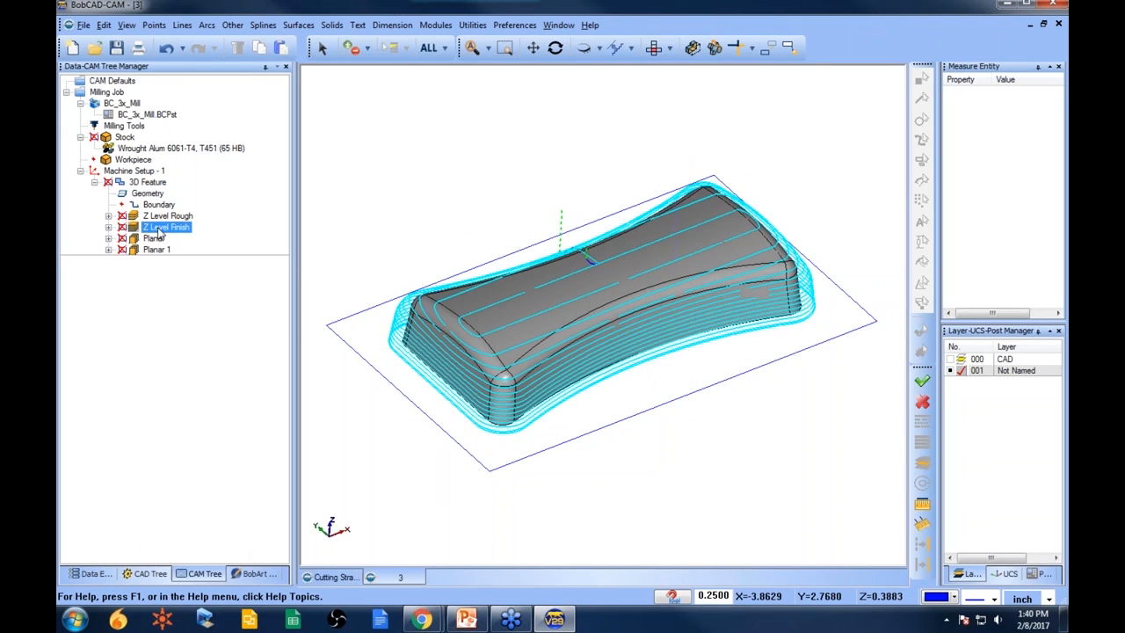
{"action": "middle_click_drag", "start_coordinate": [653, 428], "coordinate": [674, 418]}
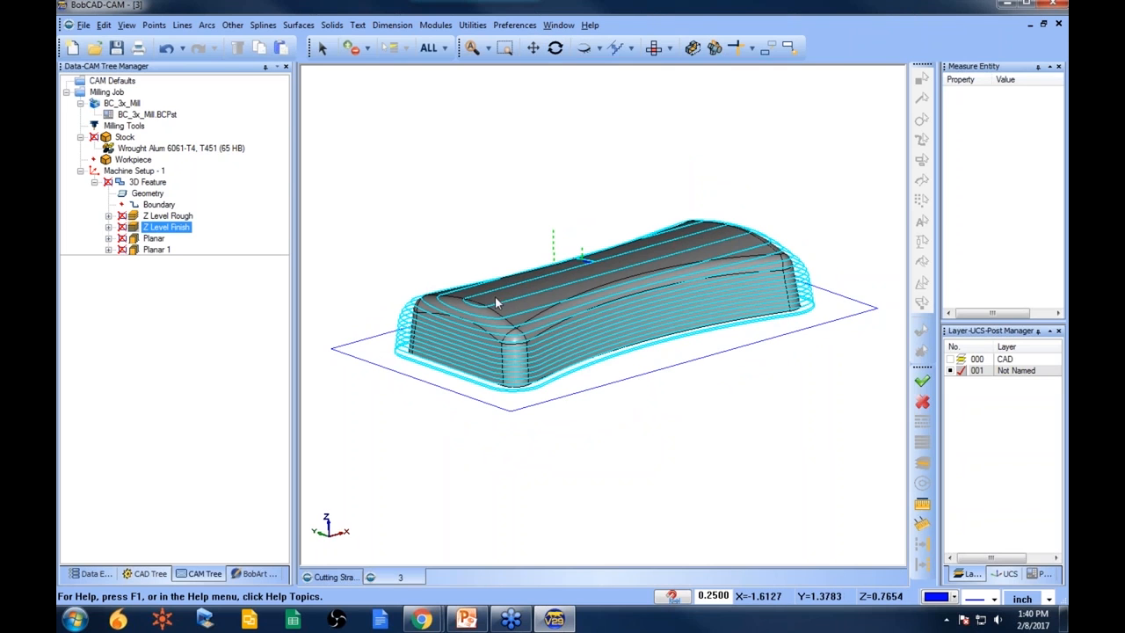
{"action": "middle_click_drag", "start_coordinate": [603, 344], "coordinate": [615, 348]}
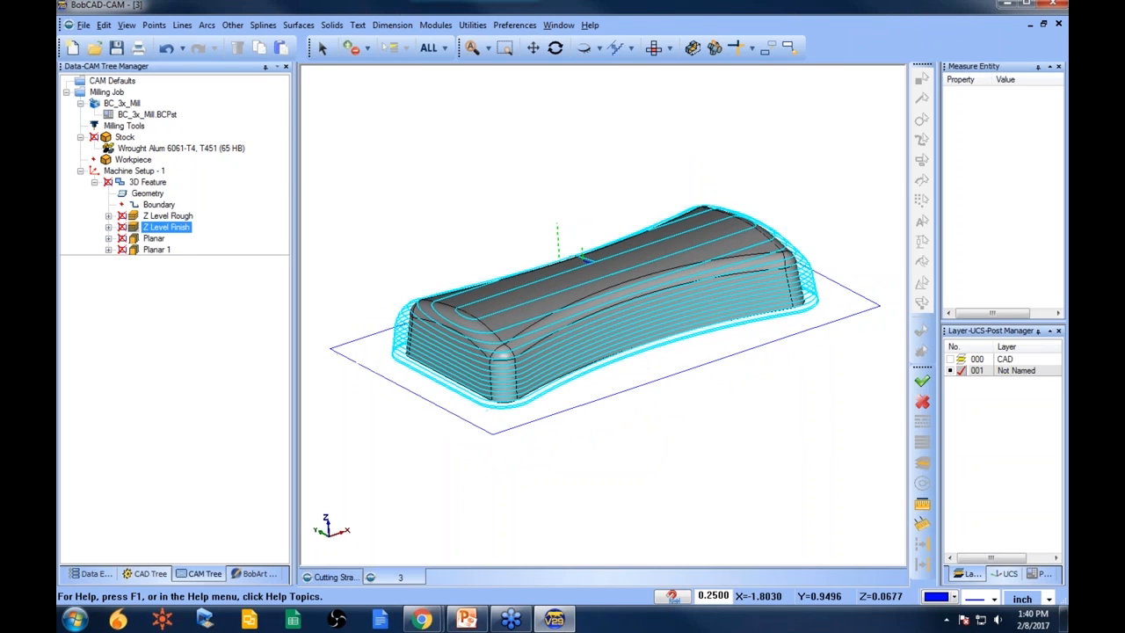
{"action": "left_click", "coordinate": [154, 239]}
{"action": "left_click", "coordinate": [156, 249], "text": "shift"}
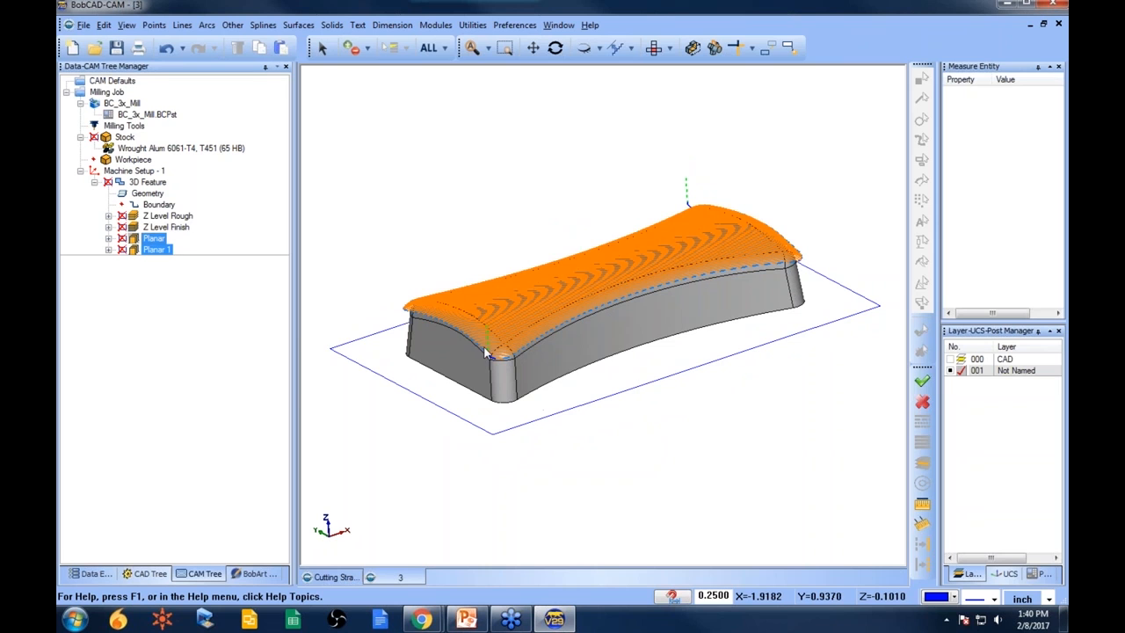
{"action": "scroll", "coordinate": [540, 330], "scroll_direction": "up", "scroll_amount": 2}
{"action": "middle_click_drag", "start_coordinate": [540, 329], "coordinate": [632, 342]}
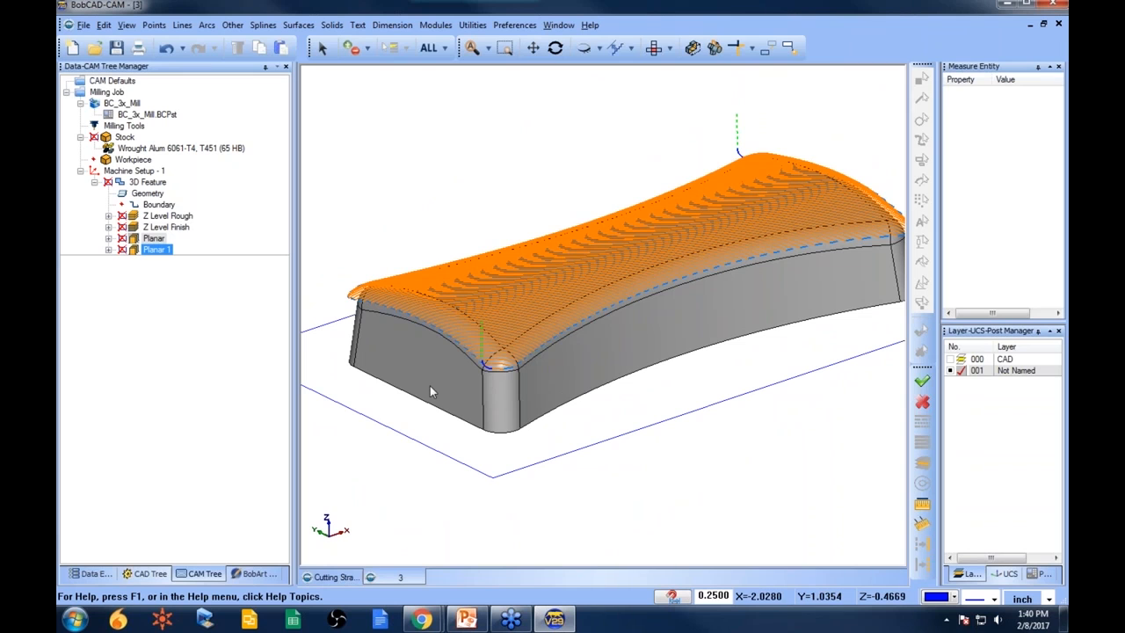
{"action": "middle_click_drag", "start_coordinate": [603, 334], "coordinate": [584, 378]}
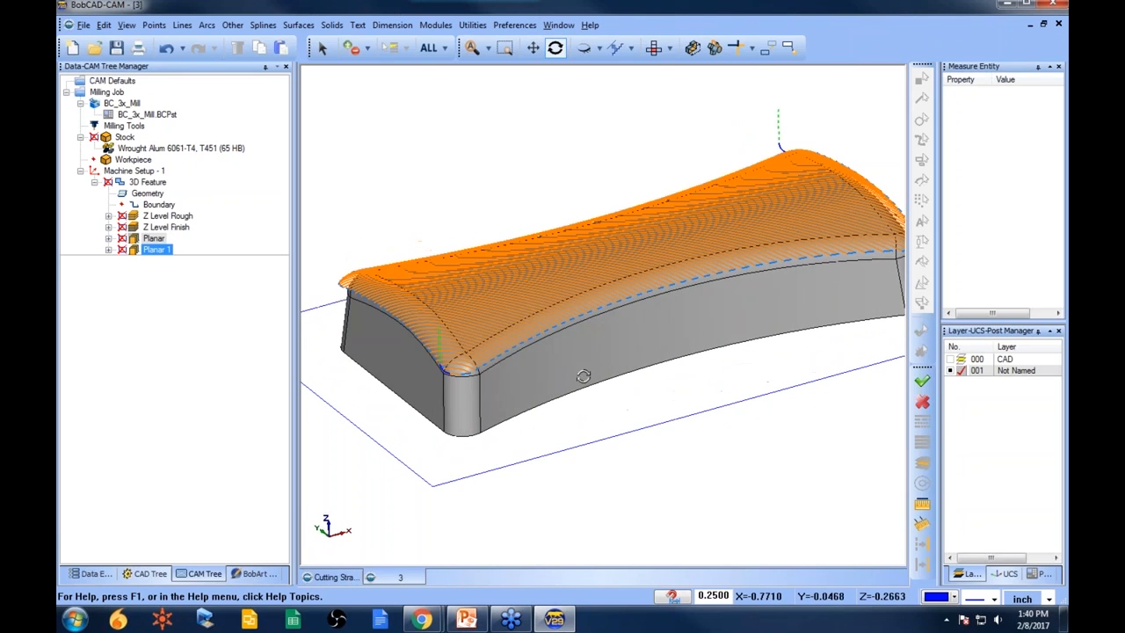
{"action": "left_click", "coordinate": [157, 252]}
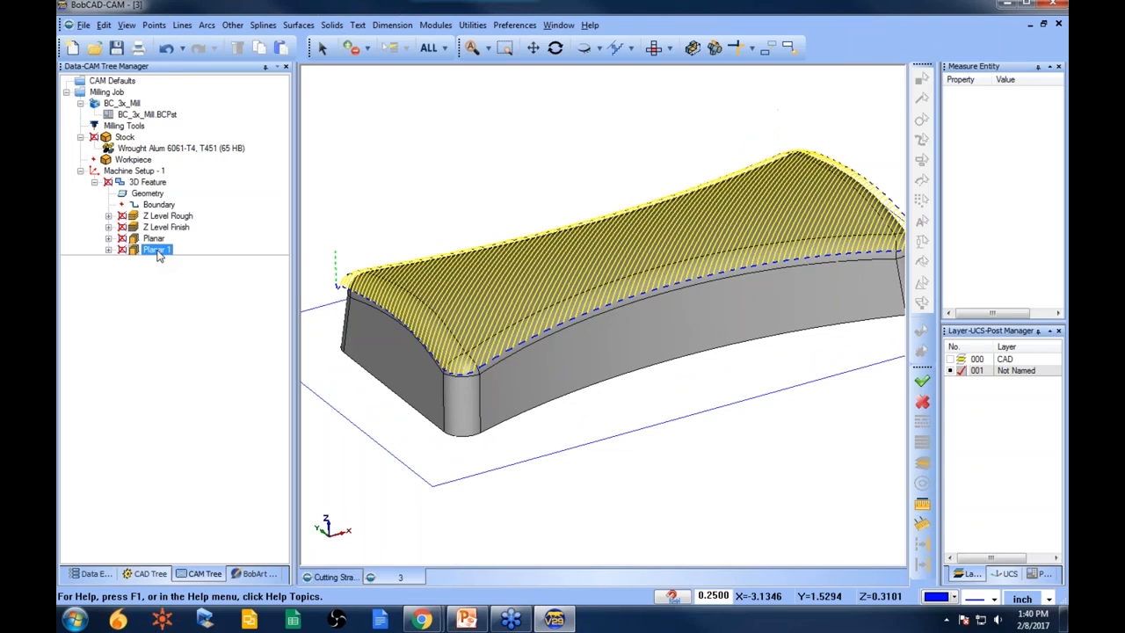
{"action": "left_click", "coordinate": [140, 205], "text": "ctrl"}
{"action": "right_click", "coordinate": [154, 207]}
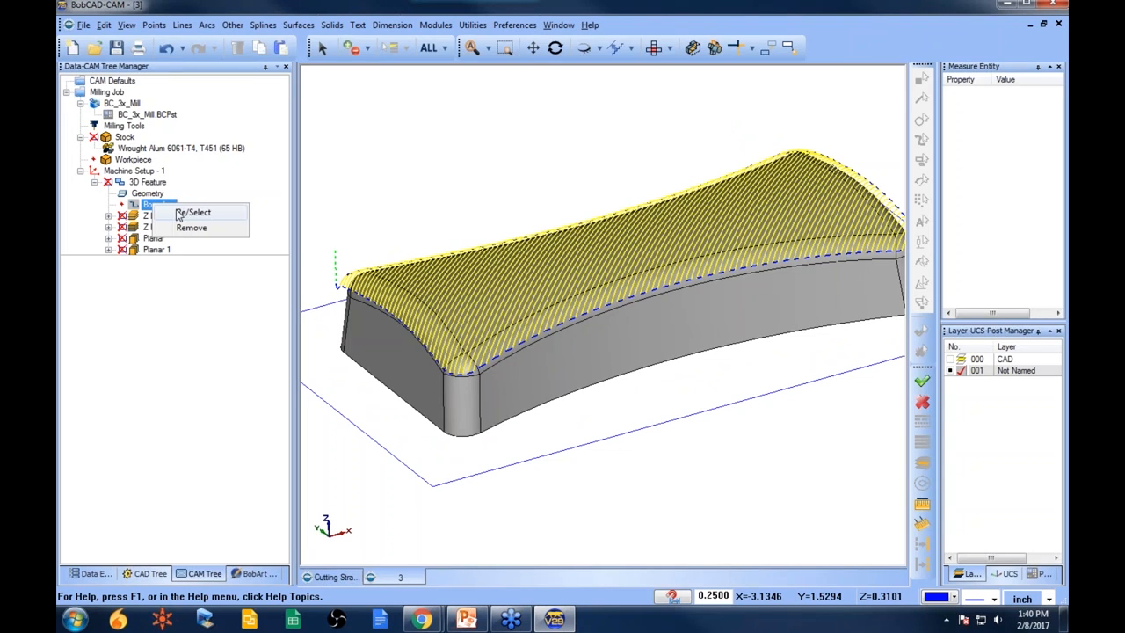
{"action": "left_click", "coordinate": [186, 218]}
- Launch the machining simulation for the milling job's operations
{"action": "right_click", "coordinate": [213, 217]}
{"action": "left_click", "coordinate": [230, 227]}
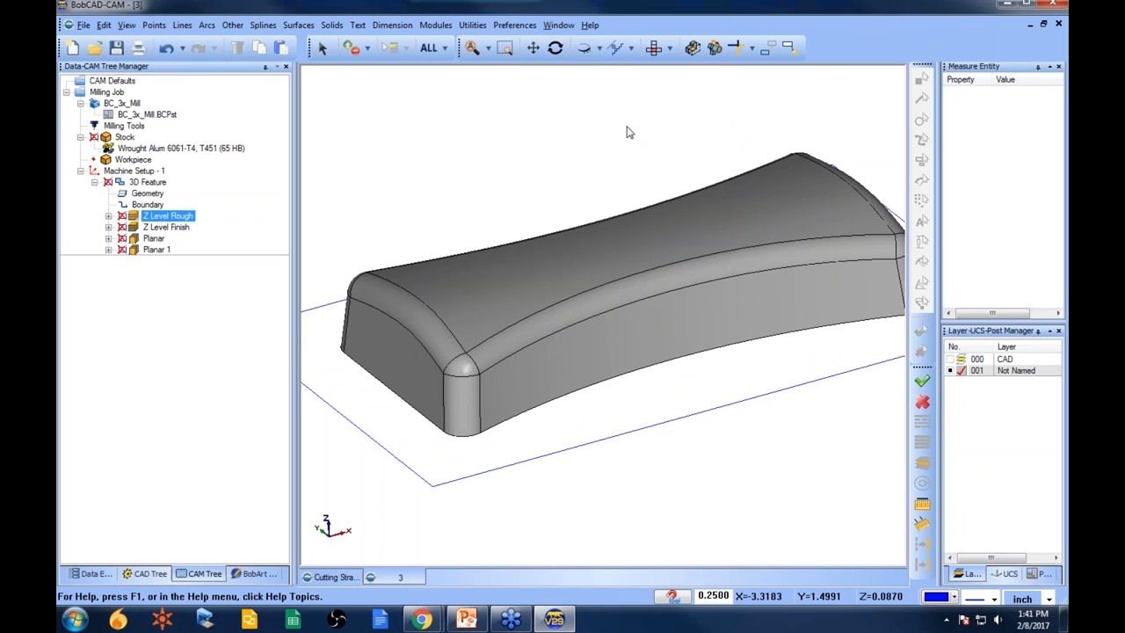
{"action": "left_click", "coordinate": [436, 25]}
{"action": "left_click", "coordinate": [489, 119]}
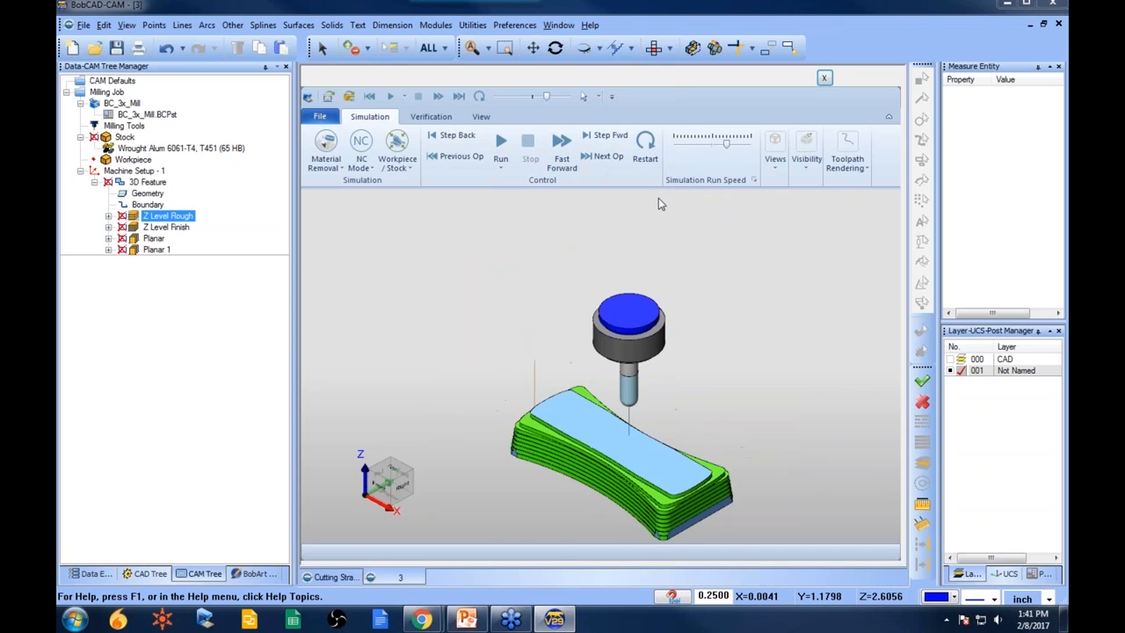
- Run the simulation at a reduced run speed, watch the machining, and close the simulator
{"action": "scroll", "coordinate": [566, 384], "scroll_direction": "down", "scroll_amount": 3}
{"action": "scroll", "coordinate": [566, 384], "scroll_direction": "up", "scroll_amount": 3}
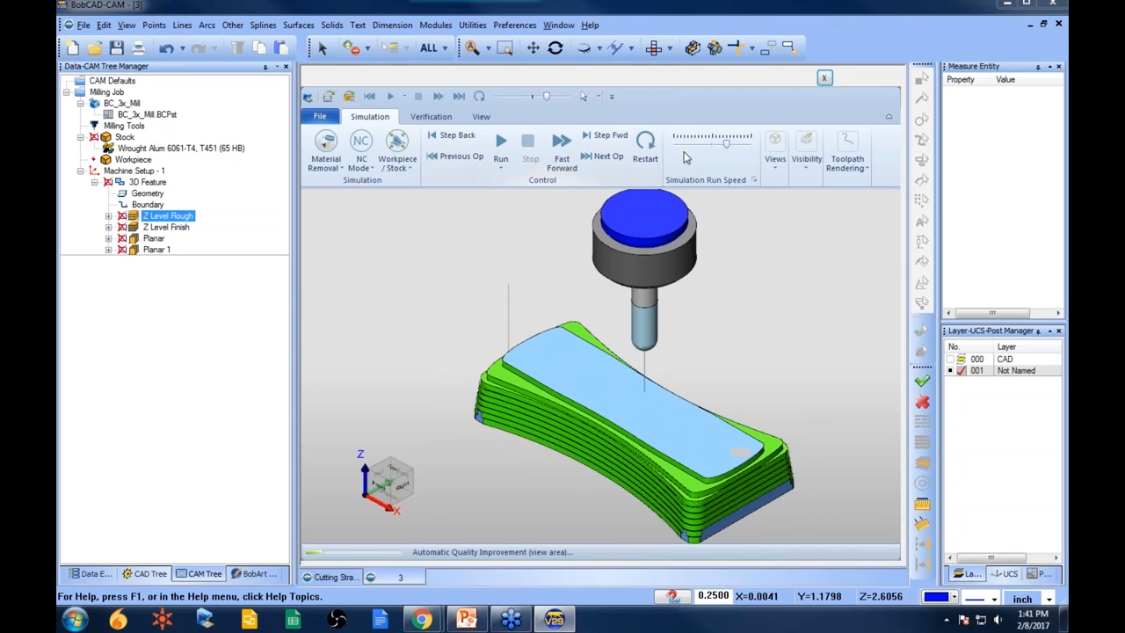
{"action": "left_click_drag", "start_coordinate": [727, 144], "coordinate": [694, 143]}
{"action": "left_click", "coordinate": [500, 145]}
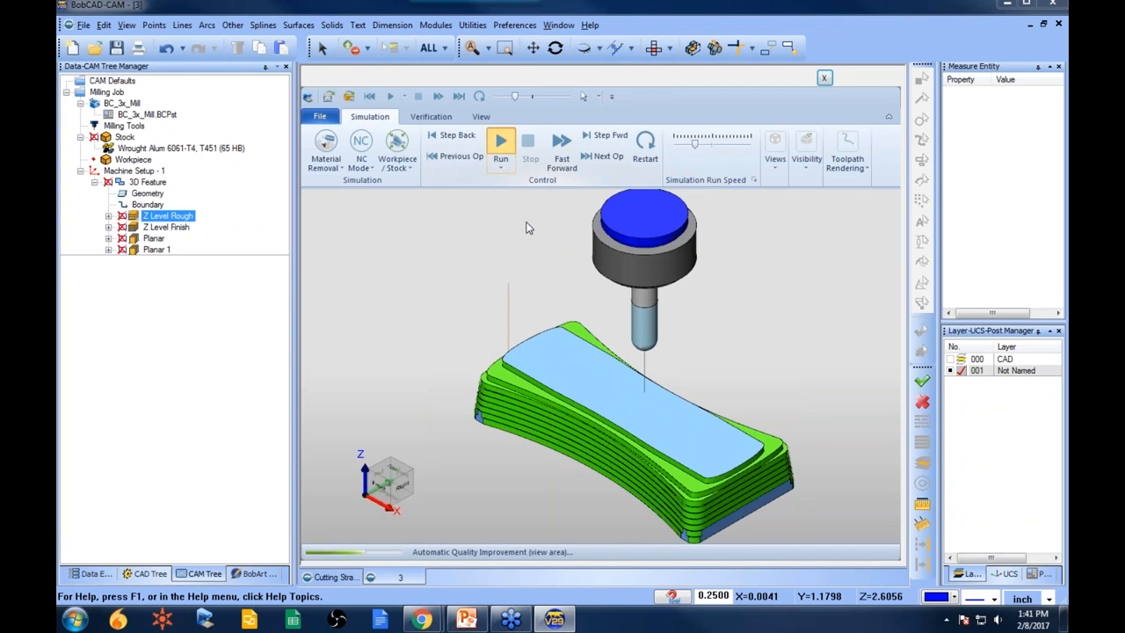
{"action": "left_click_drag", "start_coordinate": [697, 143], "coordinate": [716, 143]}
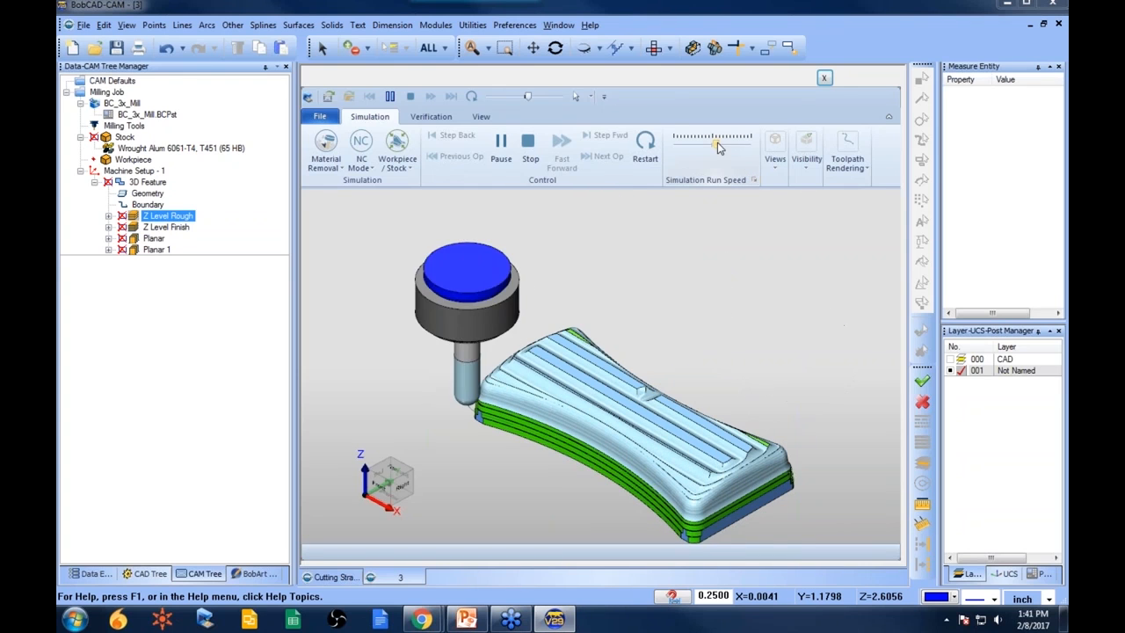
{"action": "left_click_drag", "start_coordinate": [717, 147], "coordinate": [724, 146]}
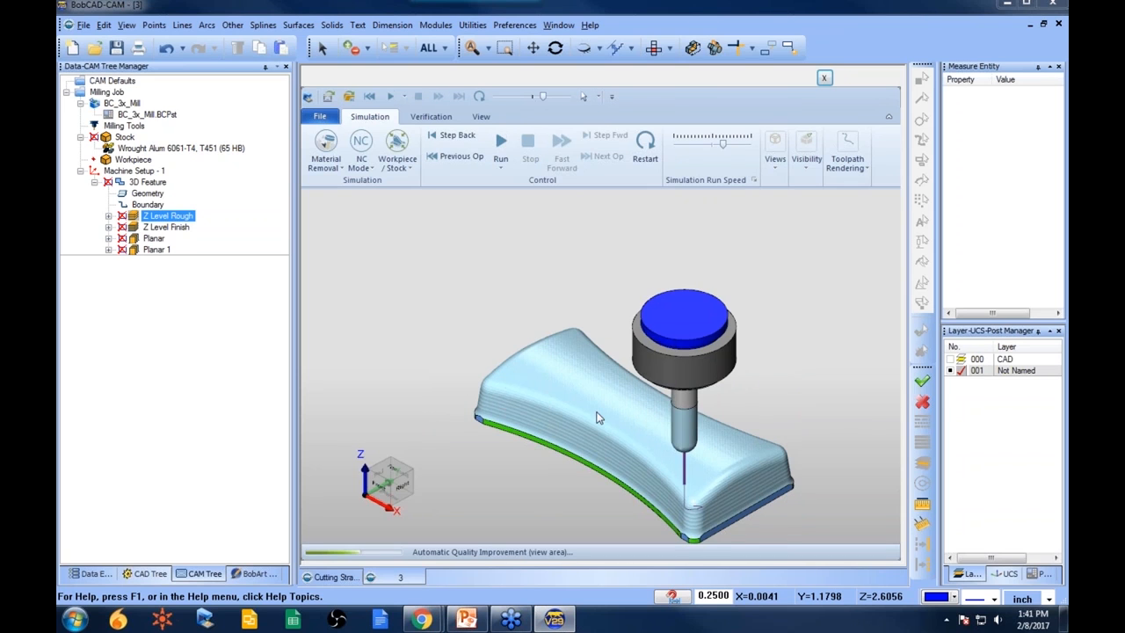
{"action": "scroll", "coordinate": [734, 459], "scroll_direction": "up", "scroll_amount": 5}
{"action": "middle_click_drag", "start_coordinate": [731, 457], "coordinate": [725, 433]}
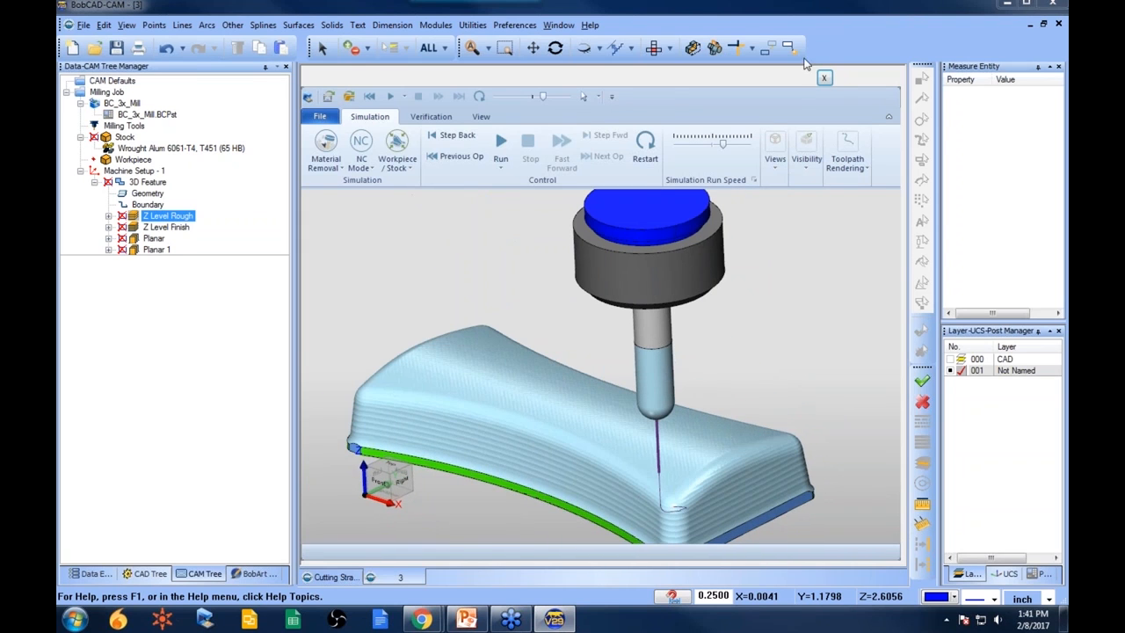
{"action": "left_click", "coordinate": [825, 78]}
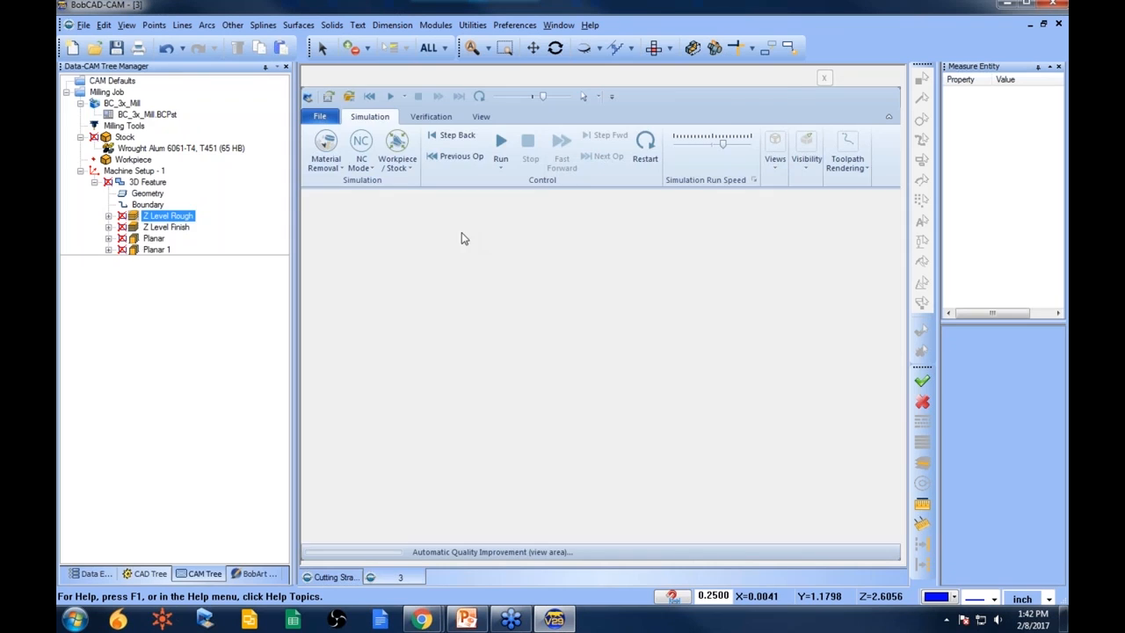
- Review each operation's toolpath along with the feature's geometry and boundary
{"action": "left_click", "coordinate": [156, 250]}
{"action": "left_click", "coordinate": [166, 228]}
{"action": "scroll", "coordinate": [517, 308], "scroll_direction": "down", "scroll_amount": 3}
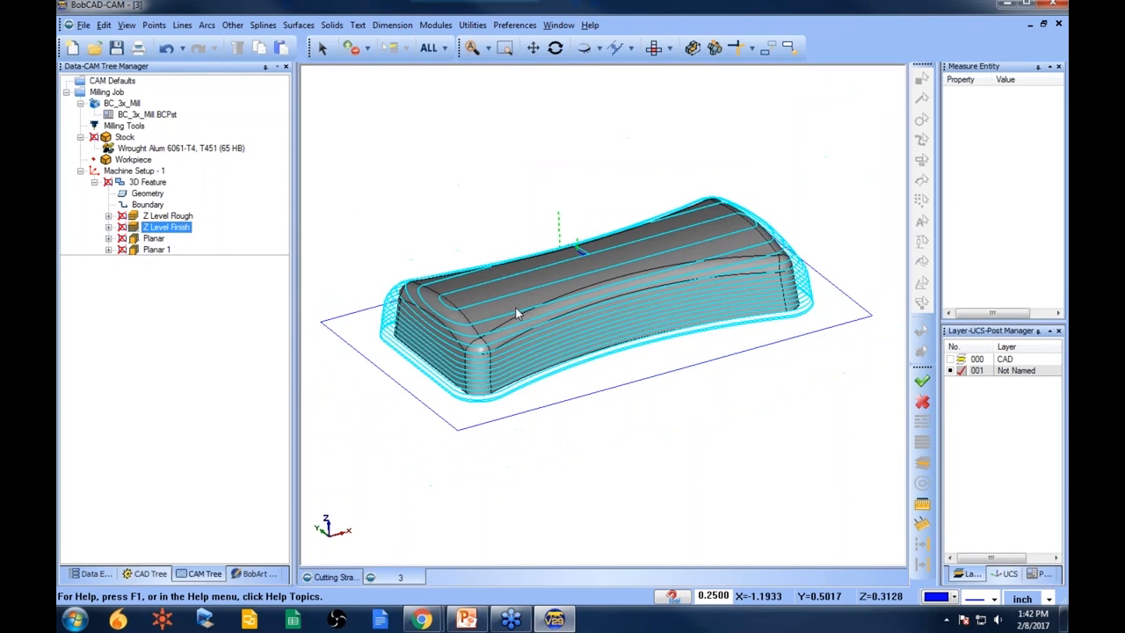
{"action": "scroll", "coordinate": [516, 313], "scroll_direction": "down", "scroll_amount": 1}
{"action": "left_click", "coordinate": [153, 240]}
{"action": "middle_click_drag", "start_coordinate": [583, 377], "coordinate": [610, 378]}
{"action": "left_click", "coordinate": [114, 183]}
{"action": "left_click", "coordinate": [146, 194]}
{"action": "left_click", "coordinate": [150, 205]}
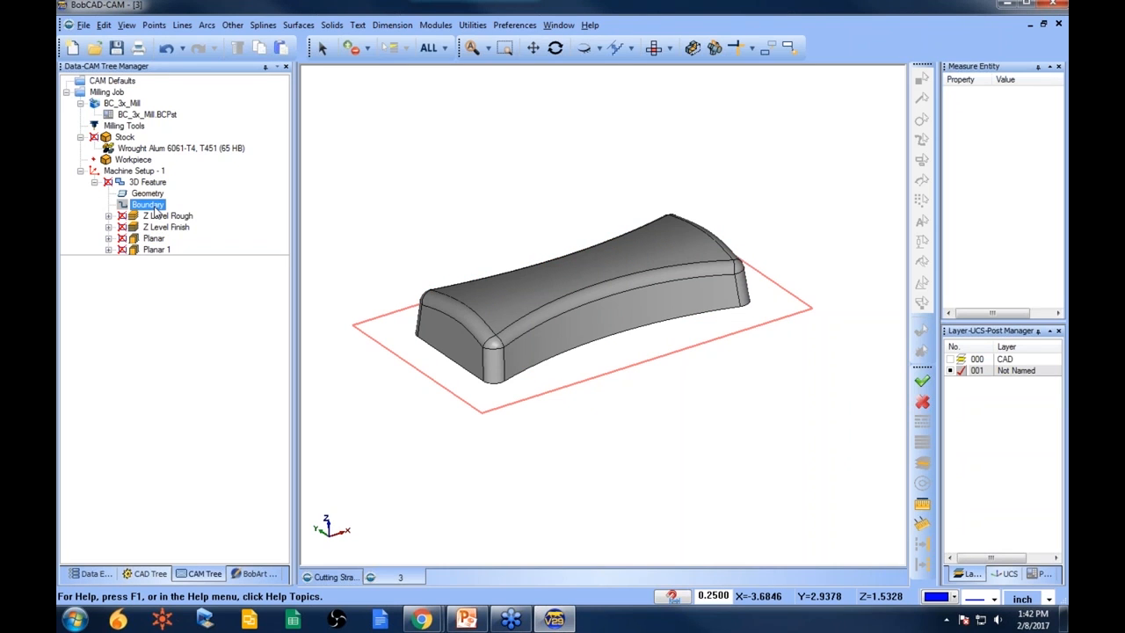
{"action": "left_click", "coordinate": [154, 239]}
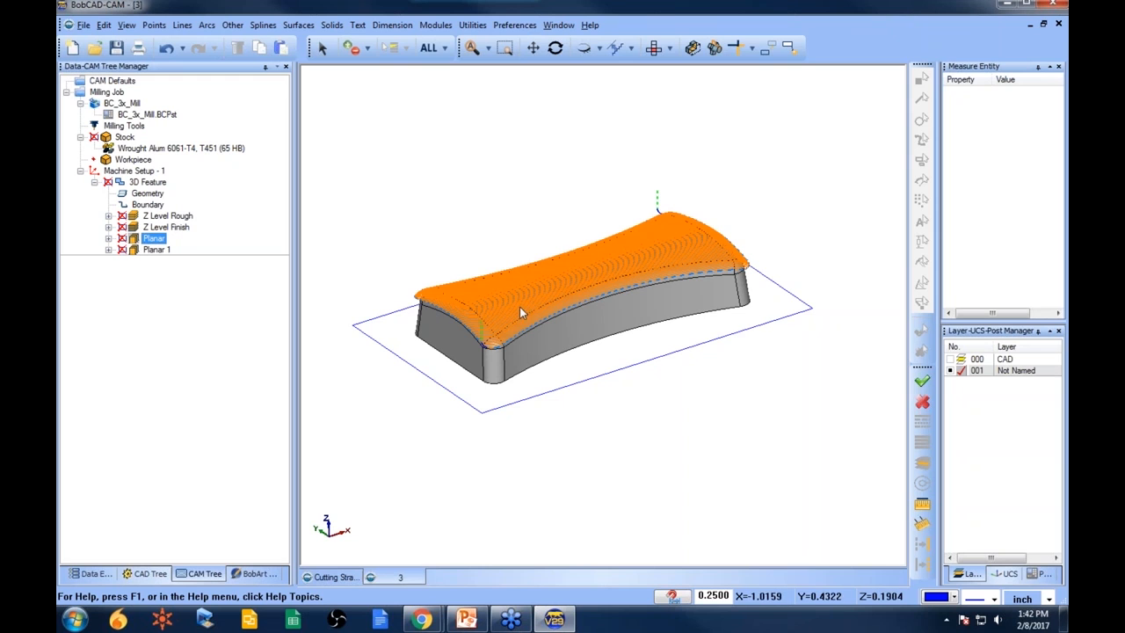
{"action": "scroll", "coordinate": [517, 325], "scroll_direction": "down", "scroll_amount": 2}
{"action": "scroll", "coordinate": [495, 348], "scroll_direction": "up", "scroll_amount": 6}
{"action": "left_click", "coordinate": [166, 218]}
- Edit the 3D Feature and compare the Options pages of the Z Level and Planar operations
{"action": "left_click", "coordinate": [141, 183]}
{"action": "right_click", "coordinate": [139, 185]}
{"action": "left_click", "coordinate": [150, 170]}
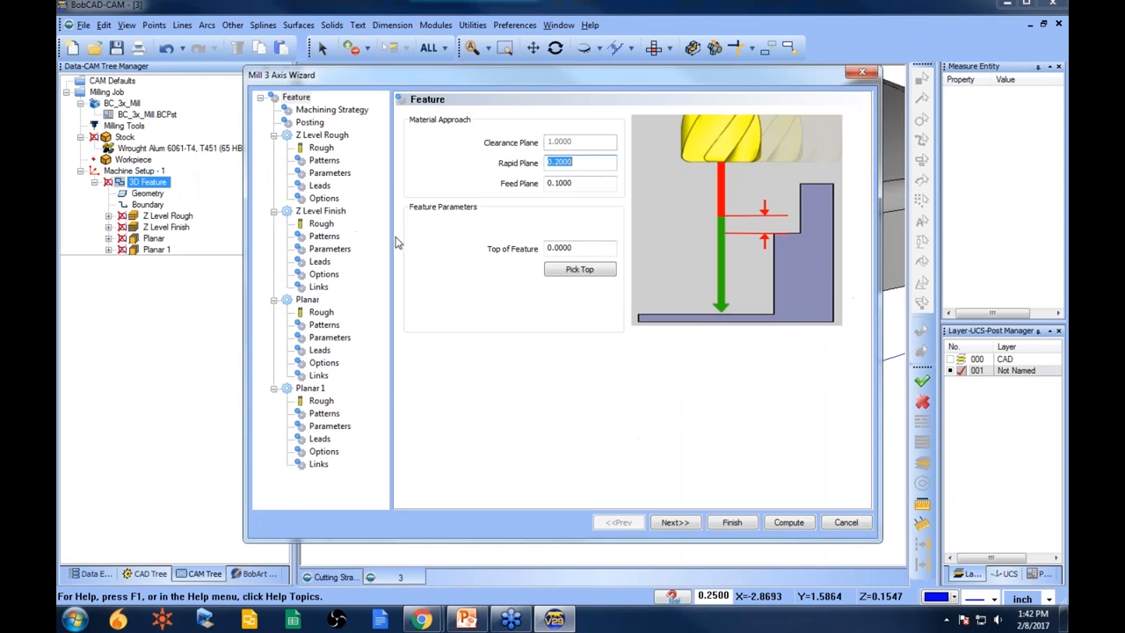
{"action": "left_click", "coordinate": [327, 364]}
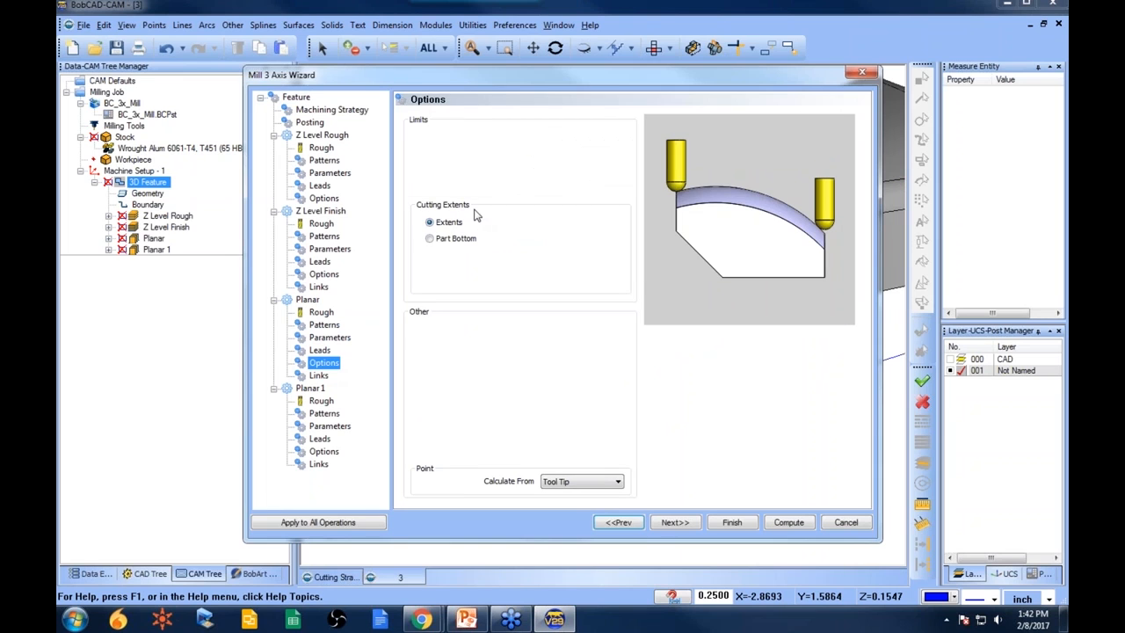
{"action": "left_click", "coordinate": [324, 199]}
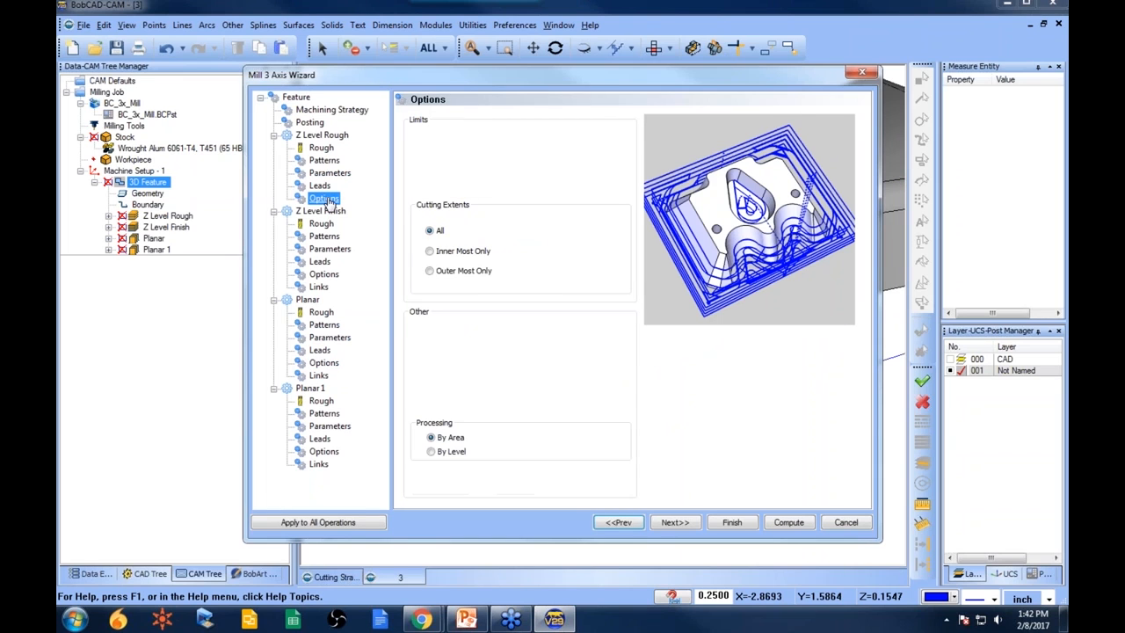
{"action": "left_click", "coordinate": [325, 275]}
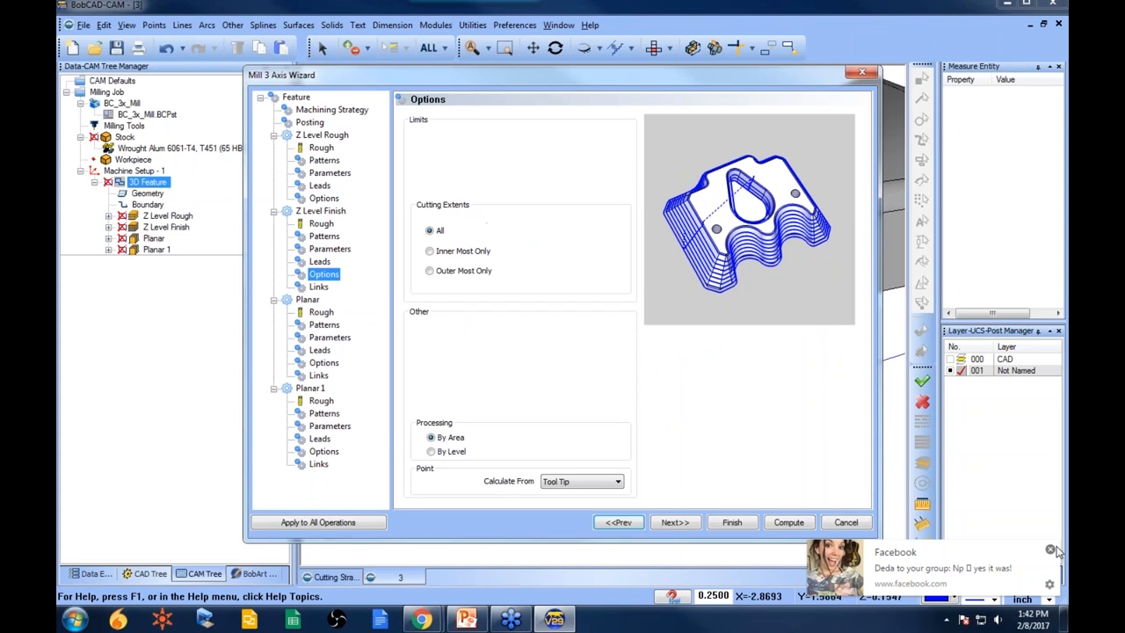
{"action": "left_click", "coordinate": [1051, 550]}
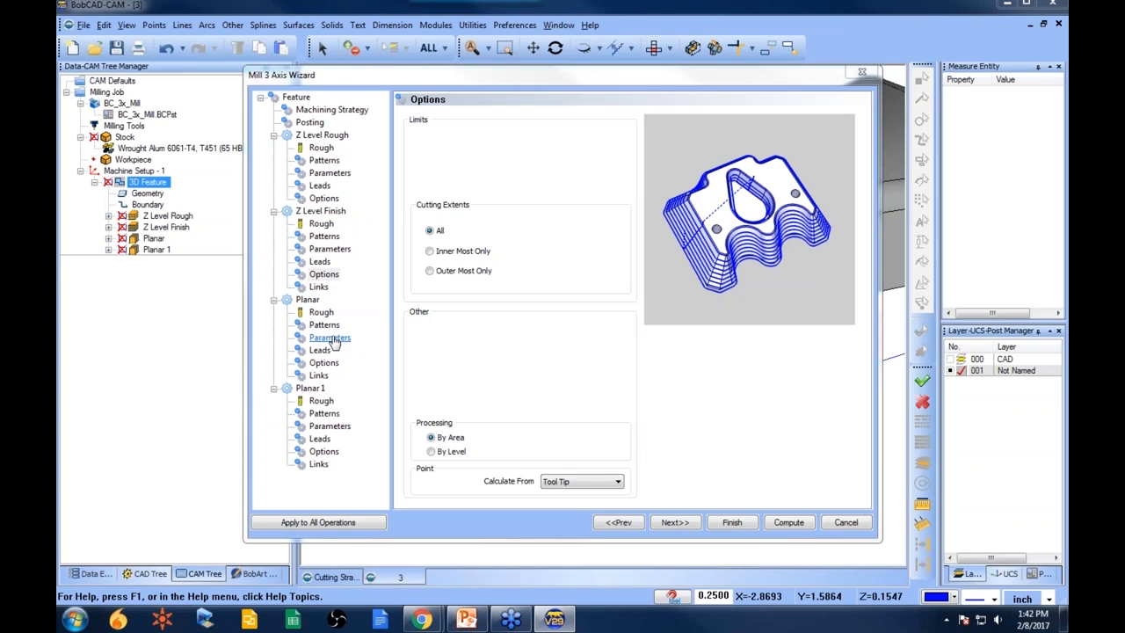
{"action": "left_click", "coordinate": [325, 363]}
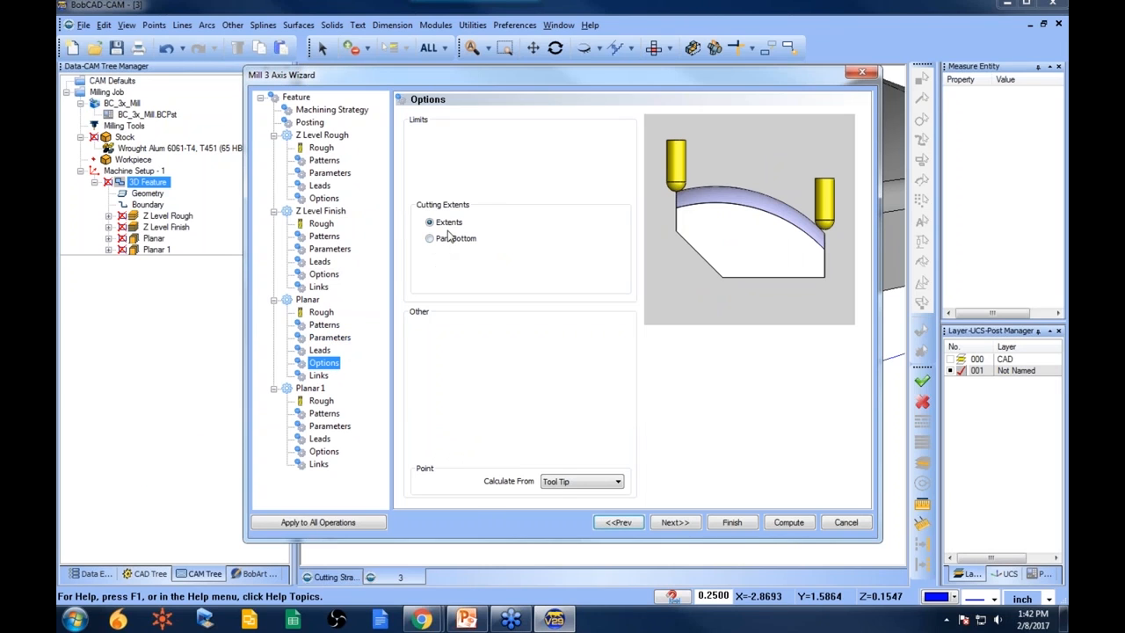
{"action": "left_click", "coordinate": [329, 452]}
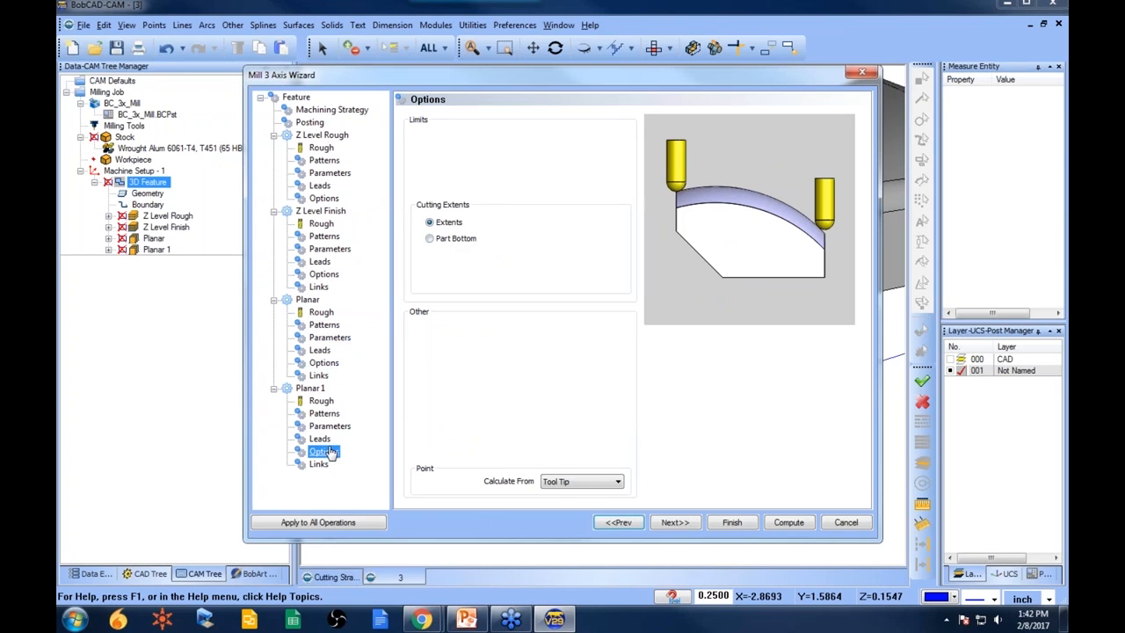
{"action": "left_click", "coordinate": [324, 274]}
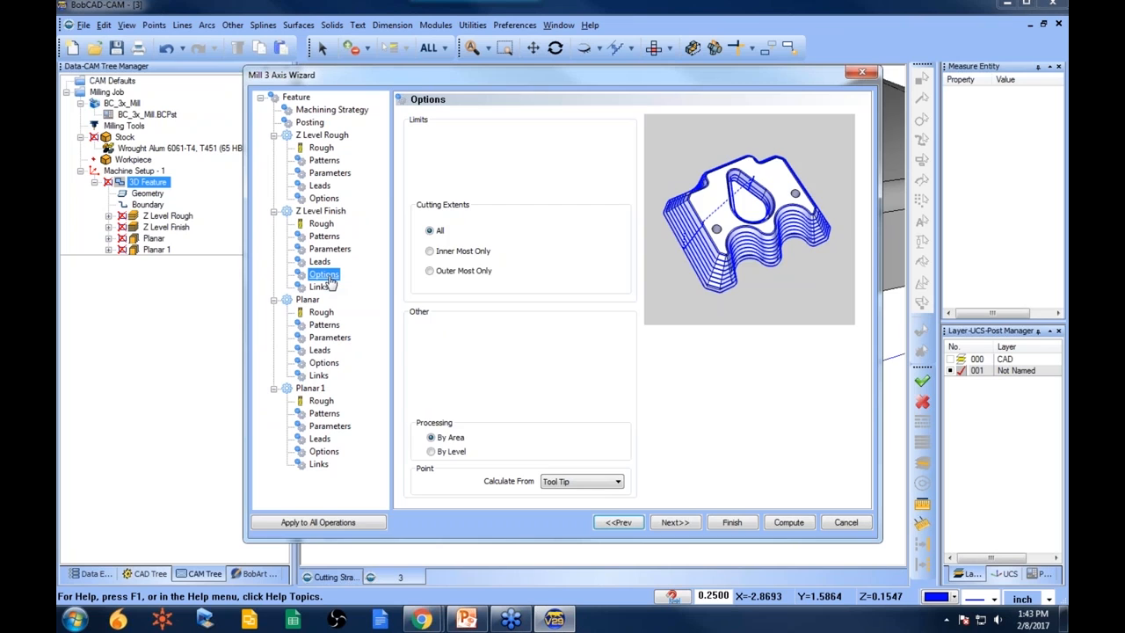
{"action": "left_click", "coordinate": [324, 199]}
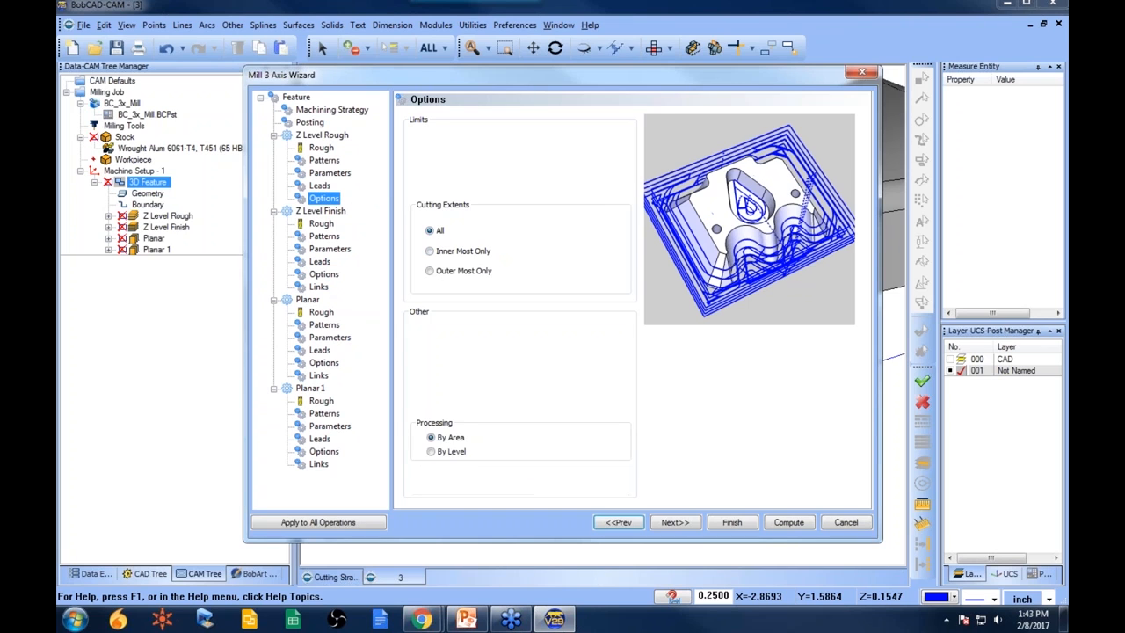
{"action": "left_click", "coordinate": [323, 274]}
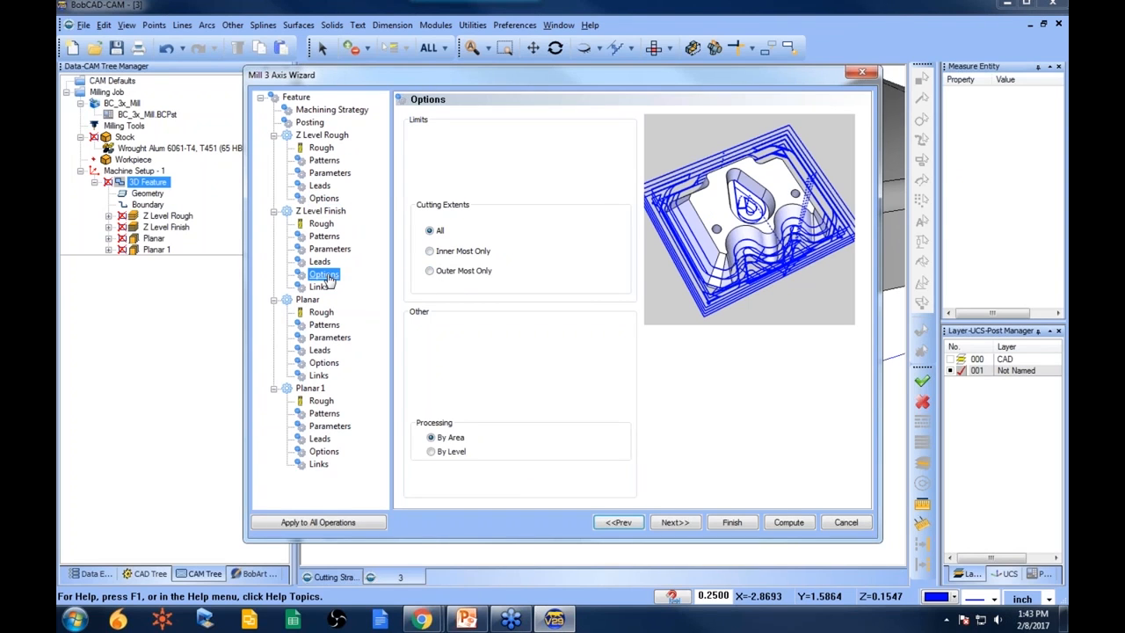
{"action": "left_click", "coordinate": [329, 364]}
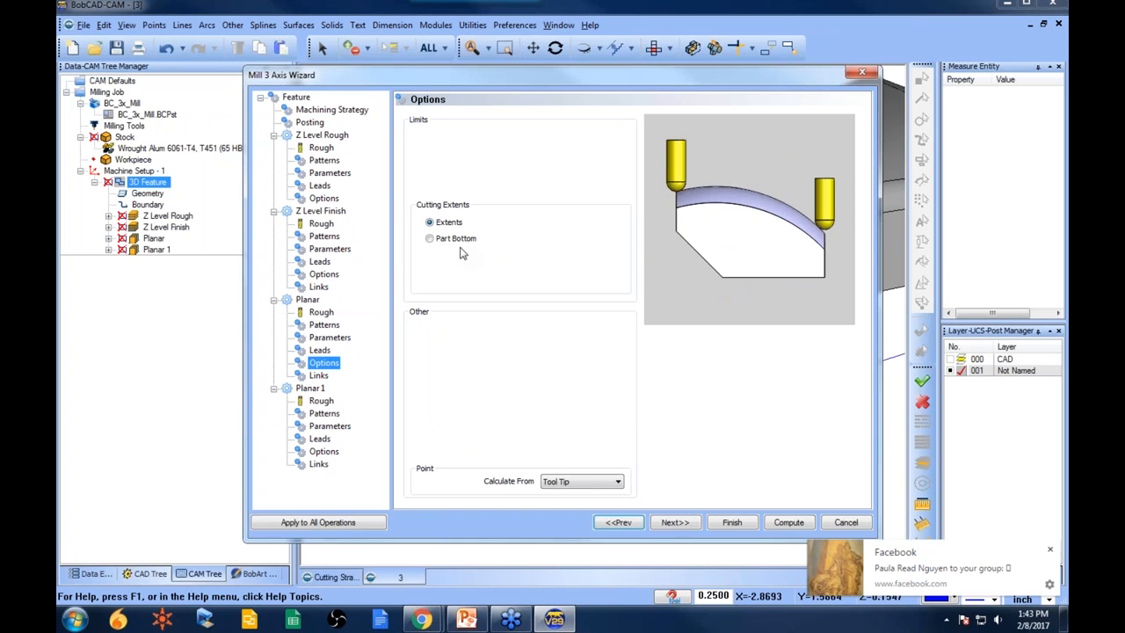
{"action": "left_click", "coordinate": [1050, 551]}
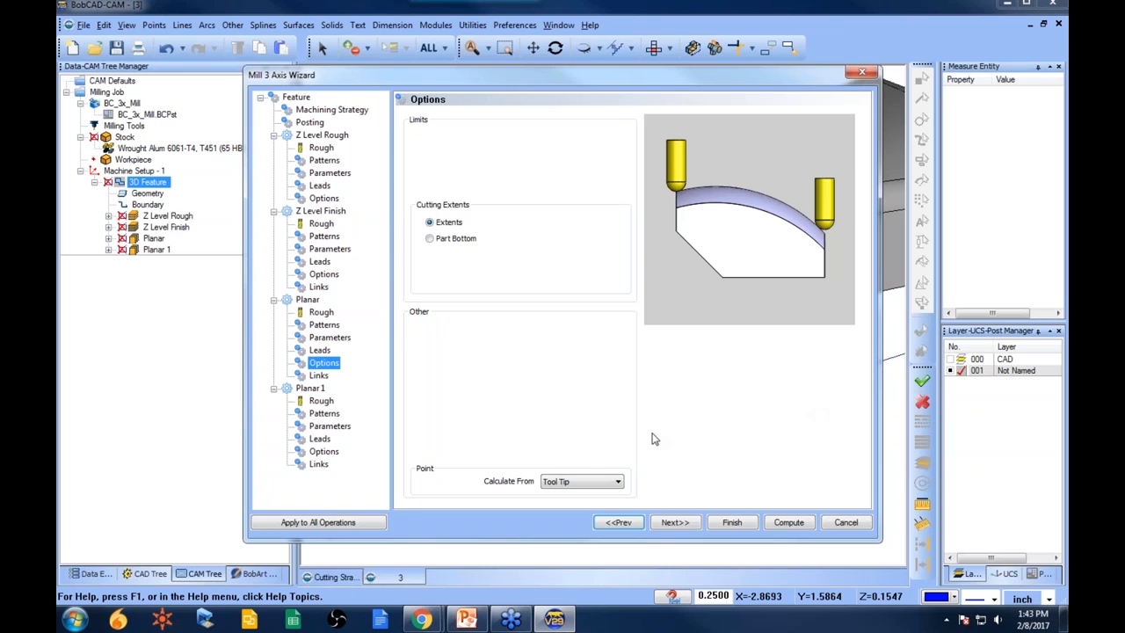
- Set the Planar operation's cutting extents to Part Bottom and open Planar 1's Options page
{"action": "left_click", "coordinate": [430, 239]}
{"action": "left_click", "coordinate": [345, 427]}
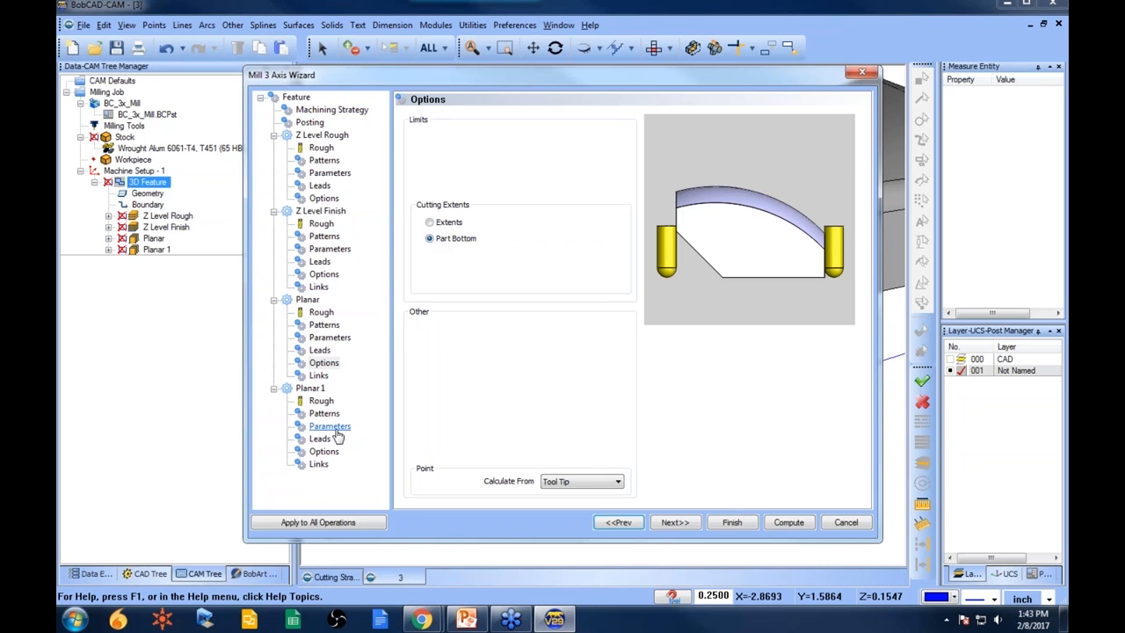
{"action": "left_click", "coordinate": [323, 451]}
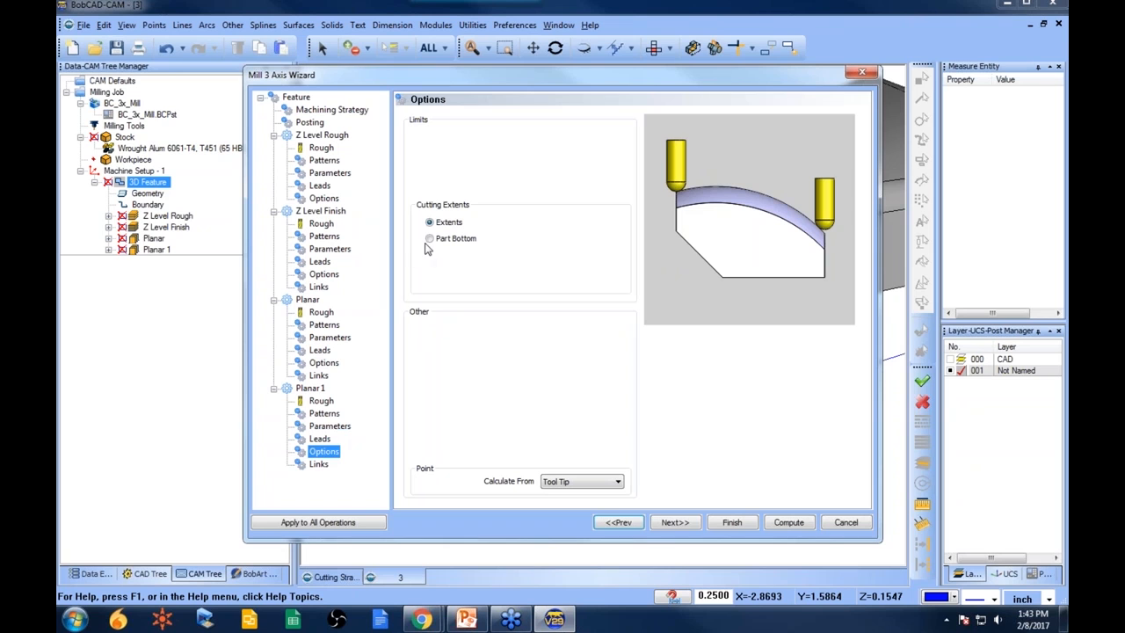
- Set Planar 1's cutting extents to Part Bottom, finish the wizard, and recompute the Planar toolpath
{"action": "left_click", "coordinate": [429, 239]}
{"action": "left_click", "coordinate": [732, 523]}
{"action": "left_click", "coordinate": [155, 239]}
{"action": "right_click", "coordinate": [154, 239]}
{"action": "left_click", "coordinate": [221, 252]}
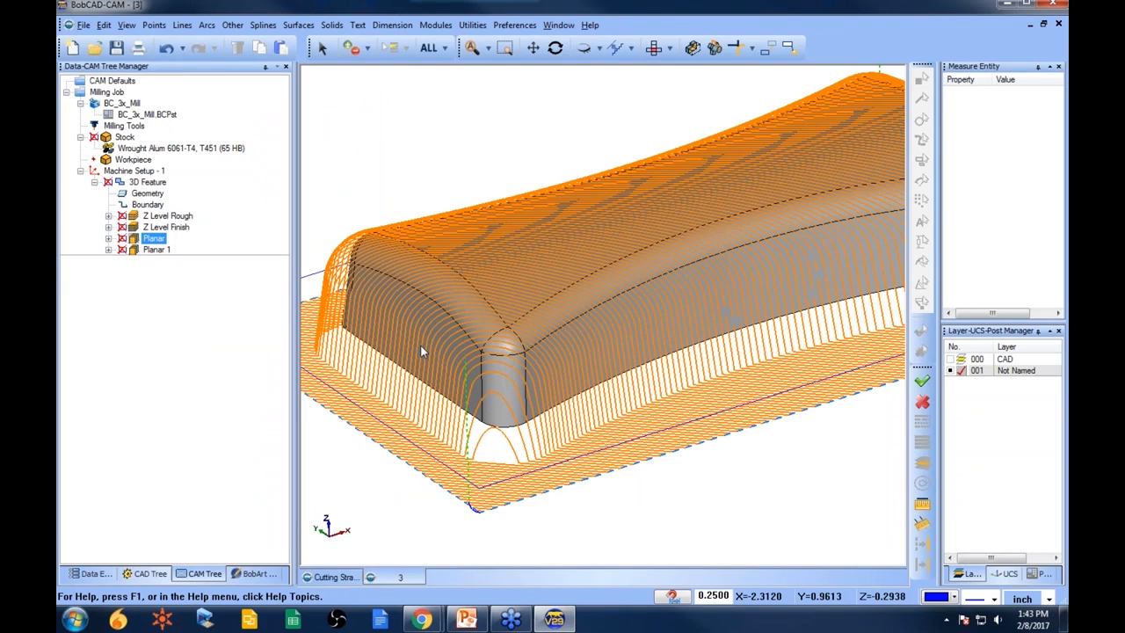
{"action": "scroll", "coordinate": [420, 349], "scroll_direction": "down", "scroll_amount": 5}
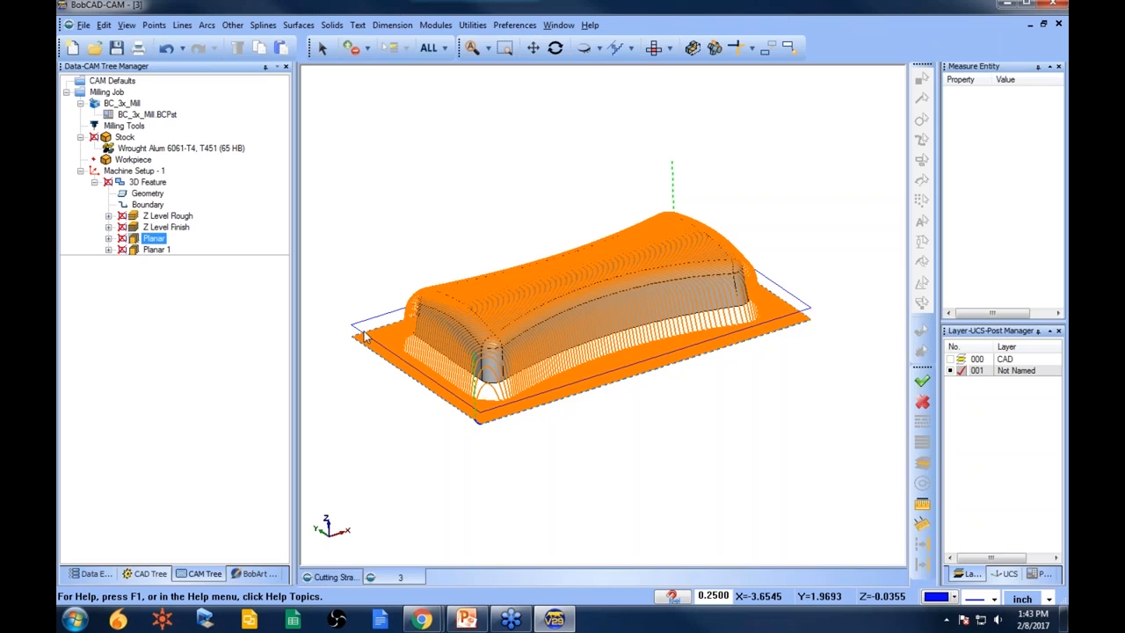
- Compute the Planar 1 toolpath and compare it with the Planar toolpath
{"action": "right_click", "coordinate": [157, 249]}
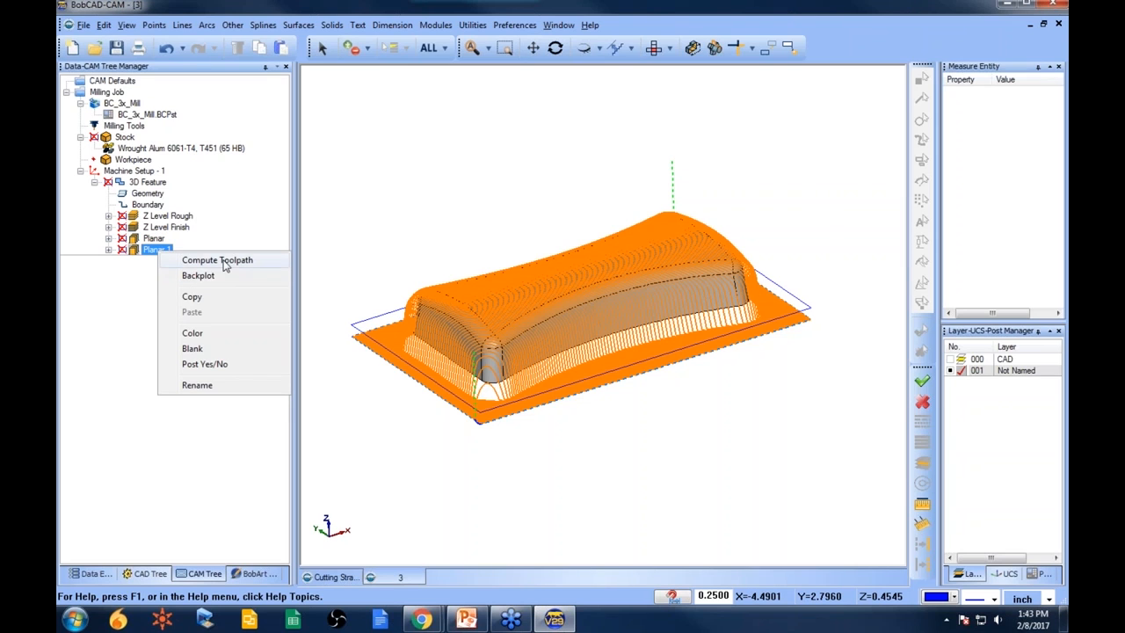
{"action": "left_click", "coordinate": [220, 260]}
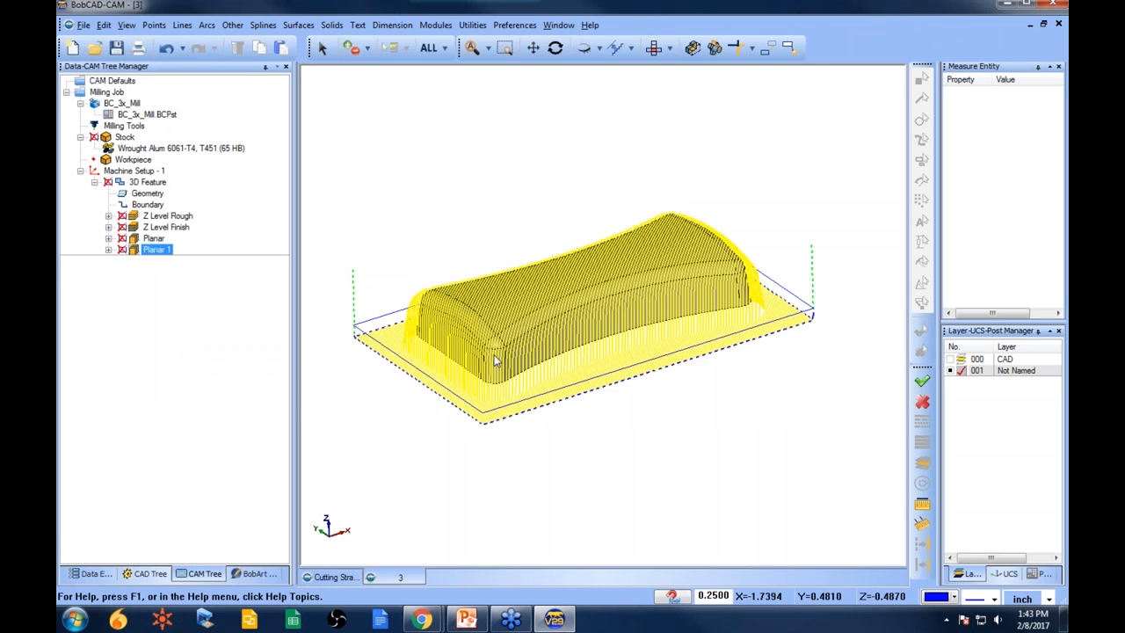
{"action": "scroll", "coordinate": [494, 361], "scroll_direction": "up", "scroll_amount": 3}
{"action": "scroll", "coordinate": [453, 347], "scroll_direction": "down", "scroll_amount": 1}
{"action": "left_click", "coordinate": [154, 239]}
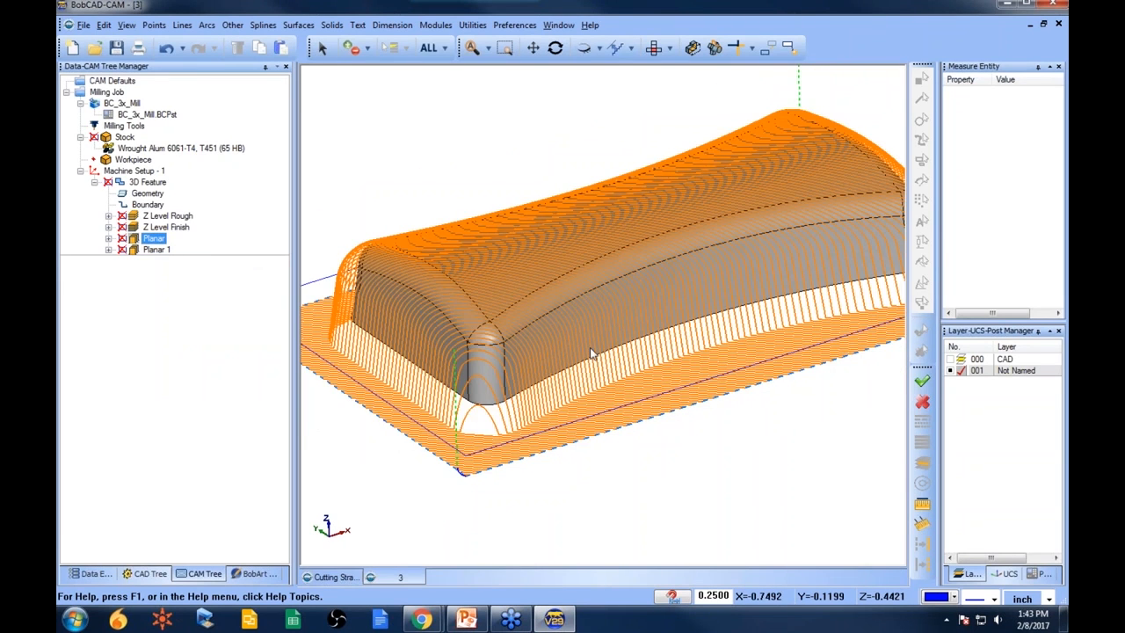
{"action": "scroll", "coordinate": [581, 374], "scroll_direction": "down", "scroll_amount": 2}
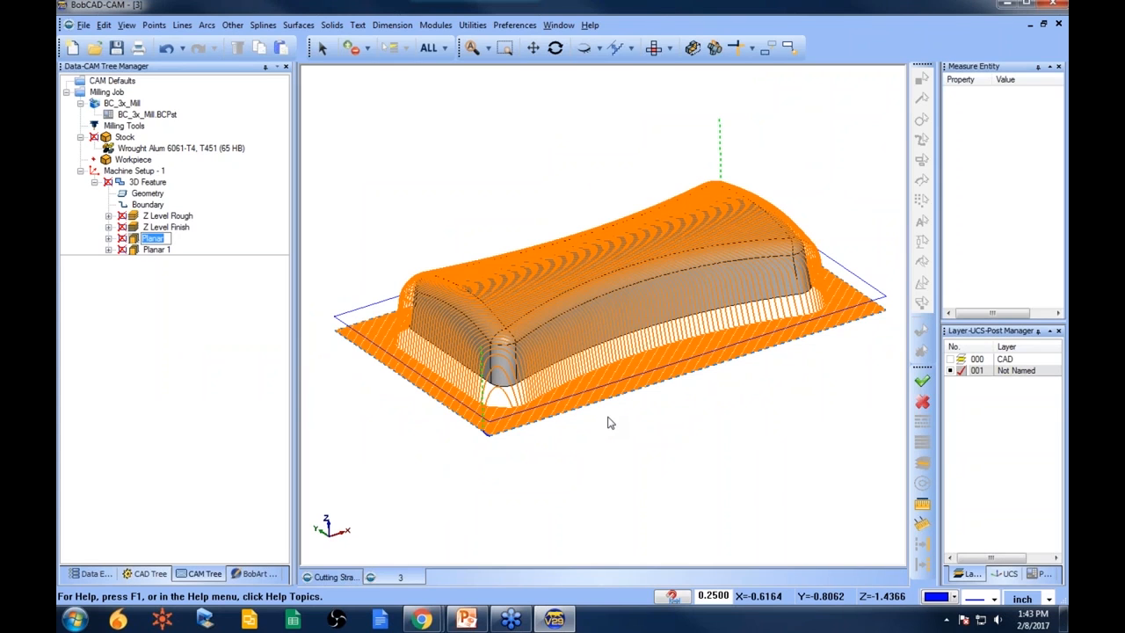
- Edit the 3D Feature and enable the Planar operation's Bottom of Job limit, picking its depth from the part's lower corner
{"action": "right_click", "coordinate": [156, 181]}
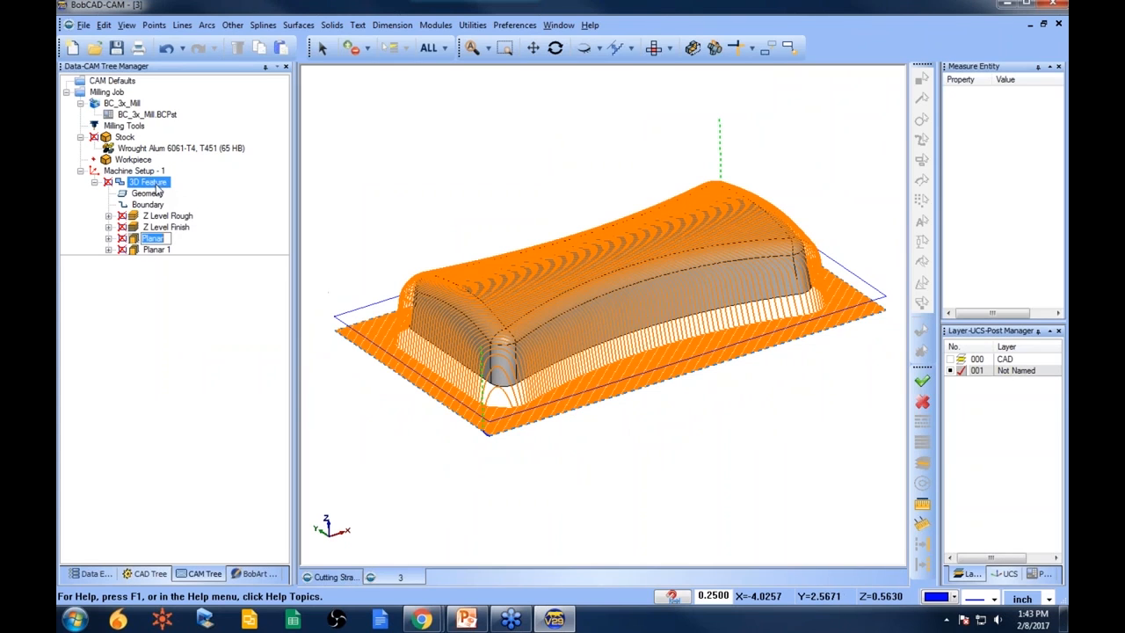
{"action": "left_click", "coordinate": [193, 170]}
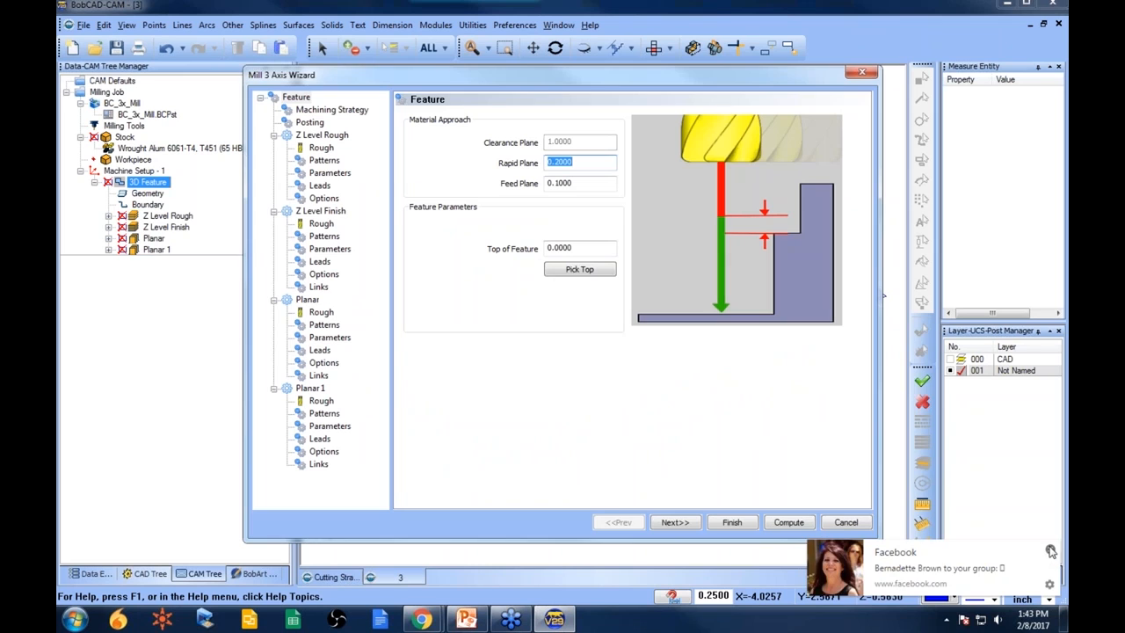
{"action": "left_click", "coordinate": [1050, 550]}
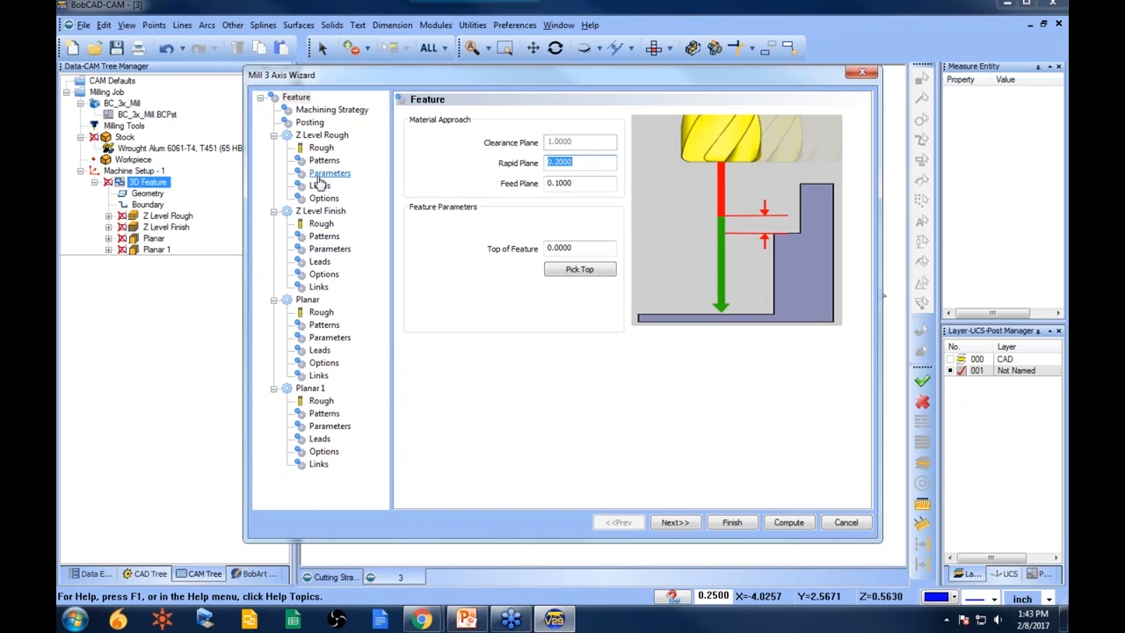
{"action": "left_click", "coordinate": [330, 326]}
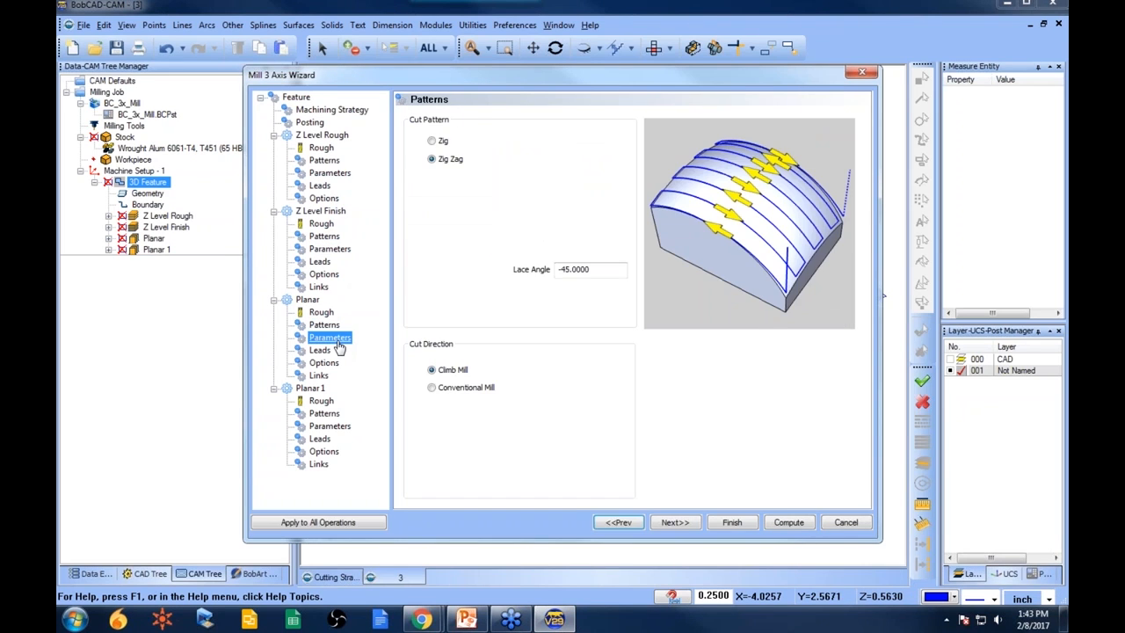
{"action": "left_click", "coordinate": [334, 340]}
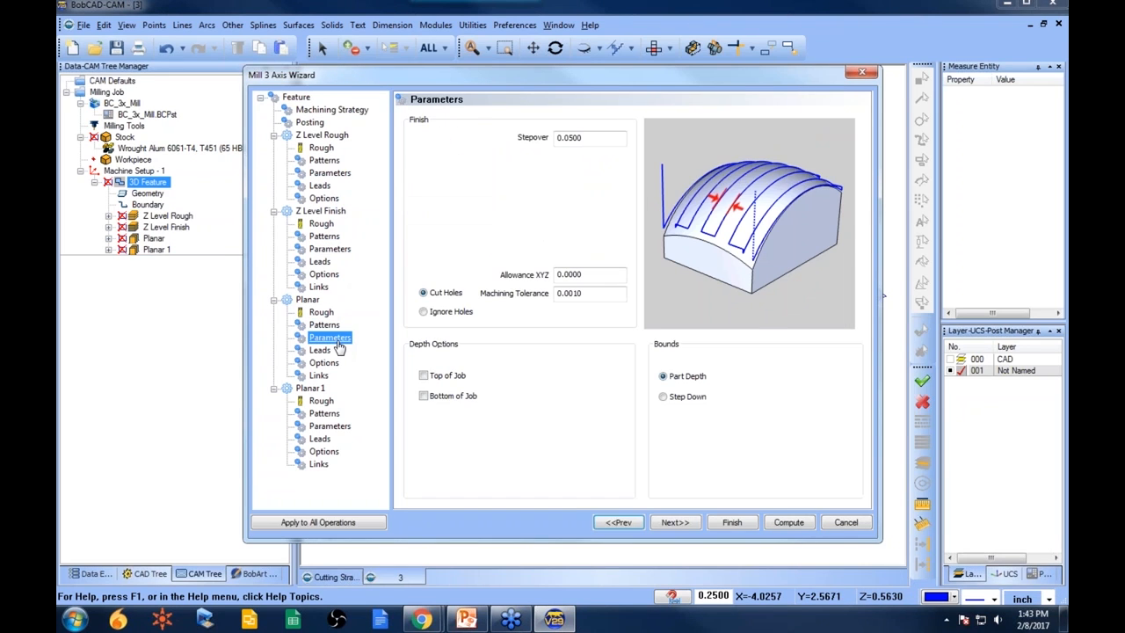
{"action": "left_click", "coordinate": [424, 397]}
{"action": "left_click", "coordinate": [615, 397]}
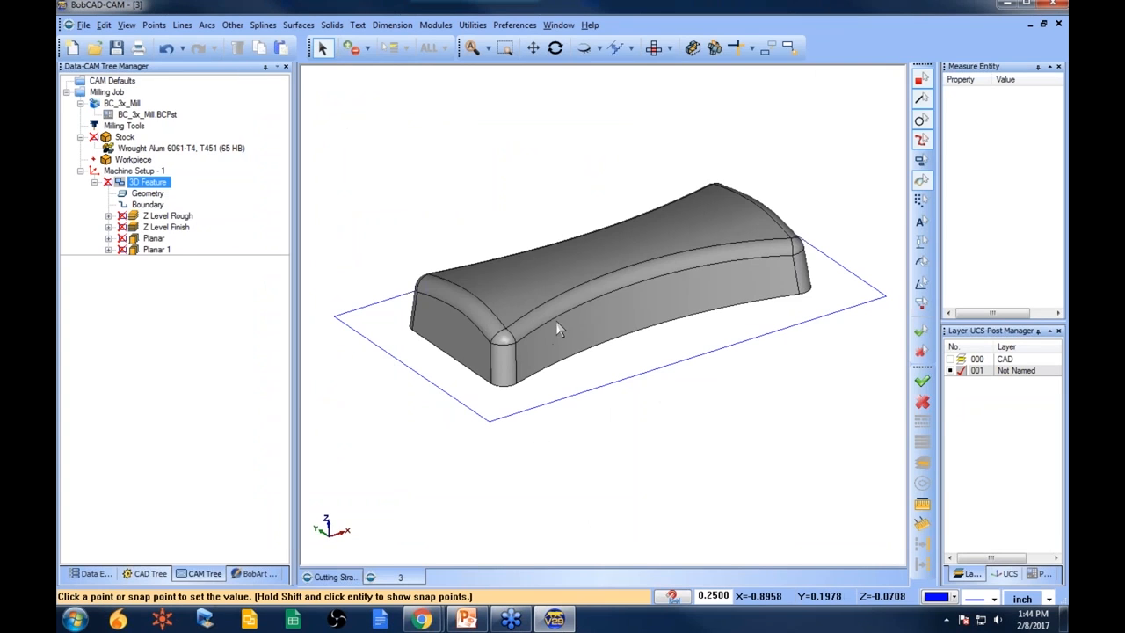
{"action": "left_click", "coordinate": [510, 346]}
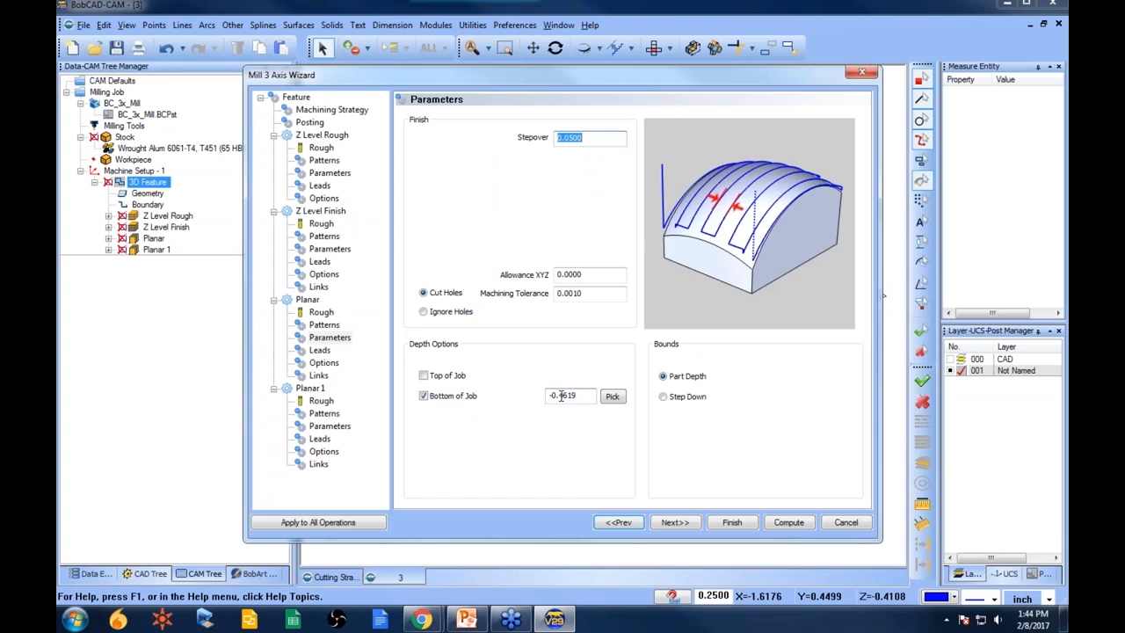
{"action": "left_click_drag", "start_coordinate": [560, 396], "coordinate": [582, 396]}
{"action": "left_click", "coordinate": [739, 522]}
- Recompute the Planar toolpath with the new bottom-of-job limit
{"action": "right_click", "coordinate": [155, 235]}
{"action": "left_click", "coordinate": [205, 248]}
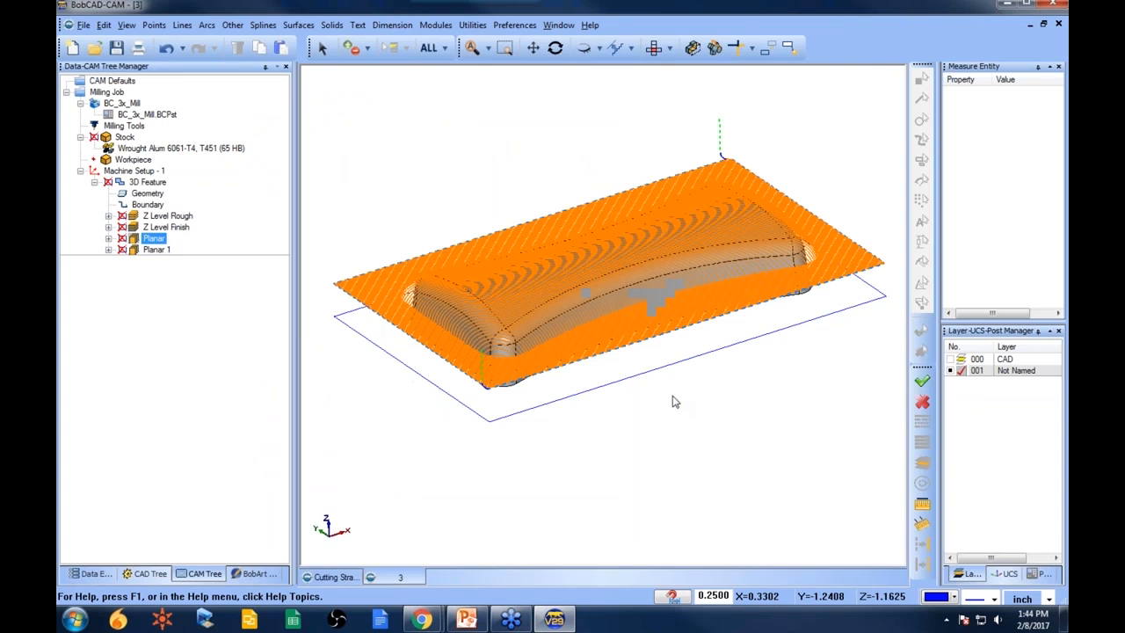
{"action": "middle_click_drag", "start_coordinate": [540, 306], "coordinate": [626, 370]}
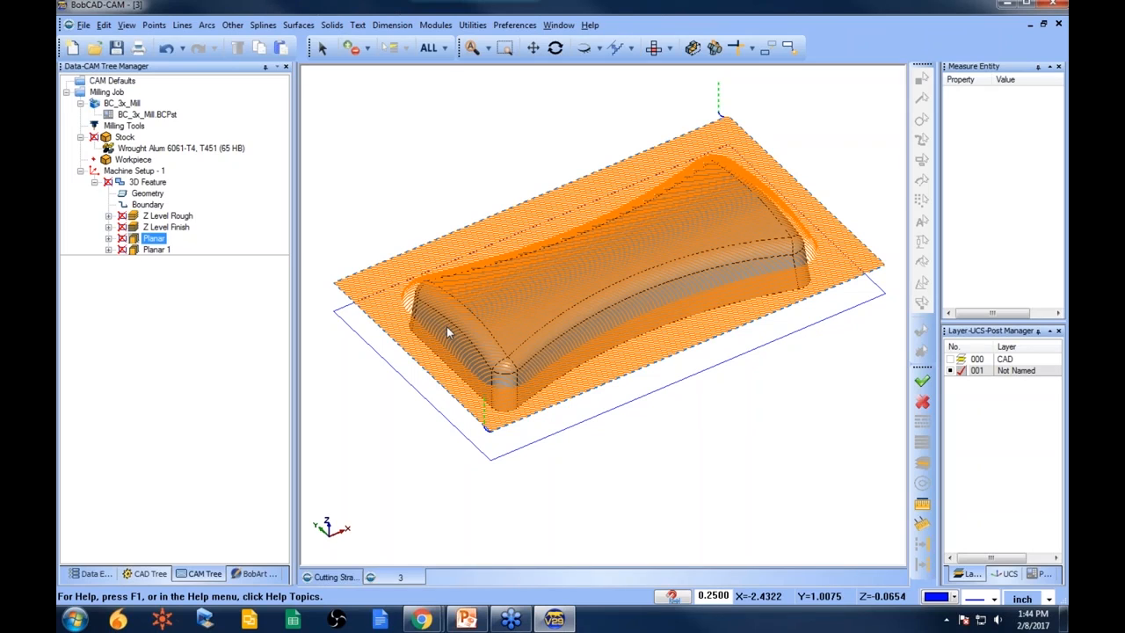
- Deactivate the feature's boundary and recompute the Planar toolpath
{"action": "right_click", "coordinate": [147, 203]}
{"action": "left_click", "coordinate": [186, 228]}
{"action": "right_click", "coordinate": [155, 239]}
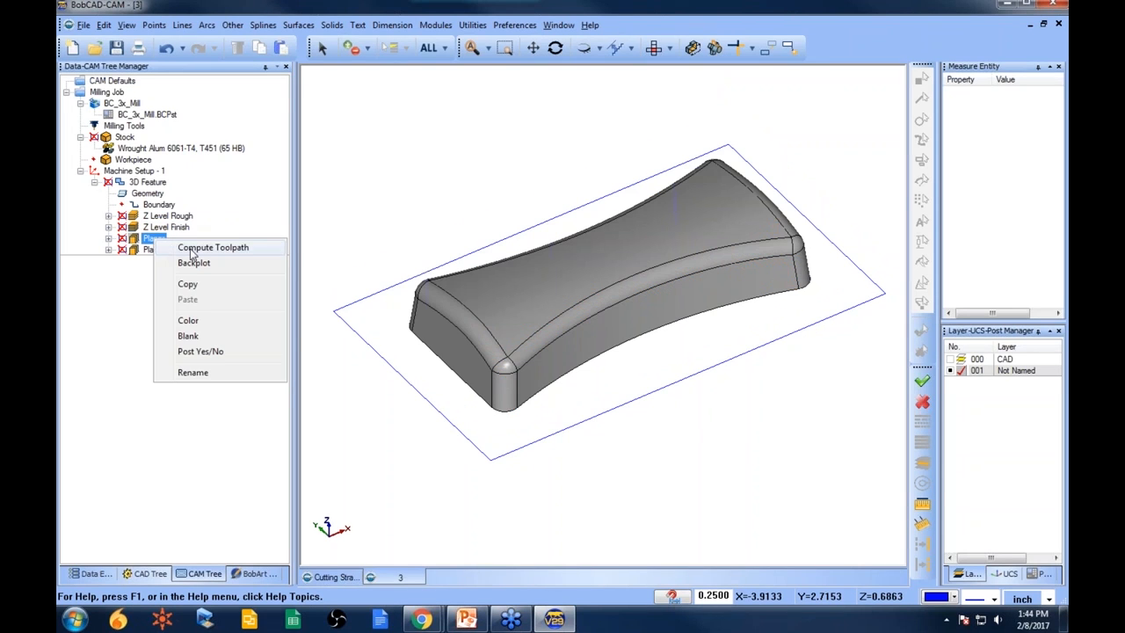
{"action": "left_click", "coordinate": [191, 250]}
{"action": "middle_click_drag", "start_coordinate": [523, 387], "coordinate": [558, 395]}
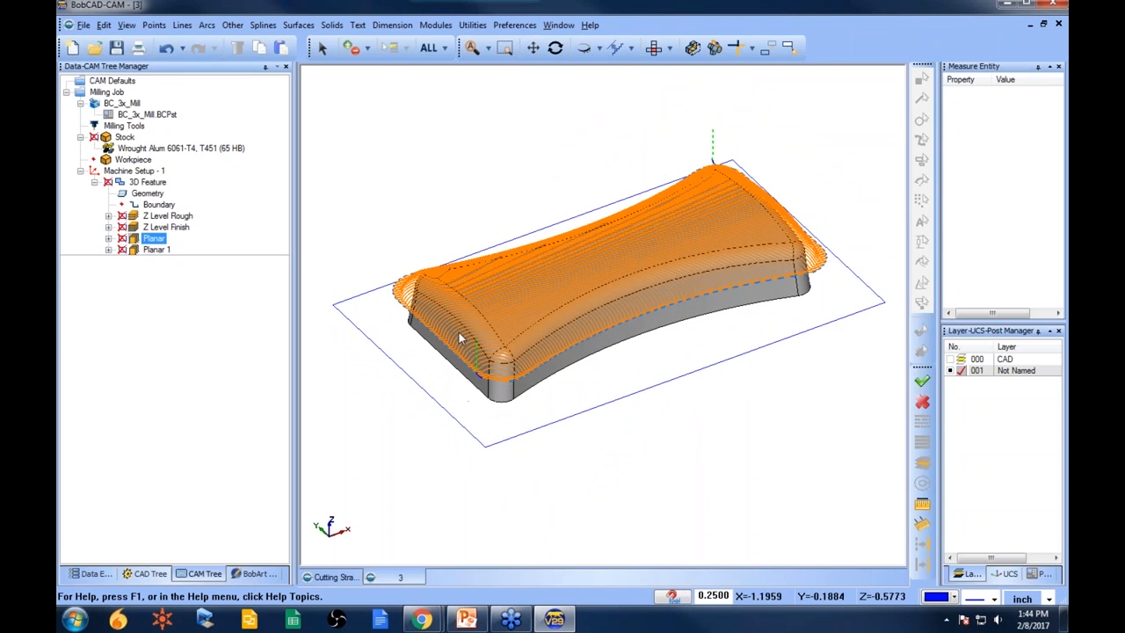
- Review the Z Level Rough, Z Level Finish, Planar and Planar 1 toolpaths one by one
{"action": "middle_click_drag", "start_coordinate": [557, 337], "coordinate": [652, 302]}
{"action": "left_click", "coordinate": [176, 216]}
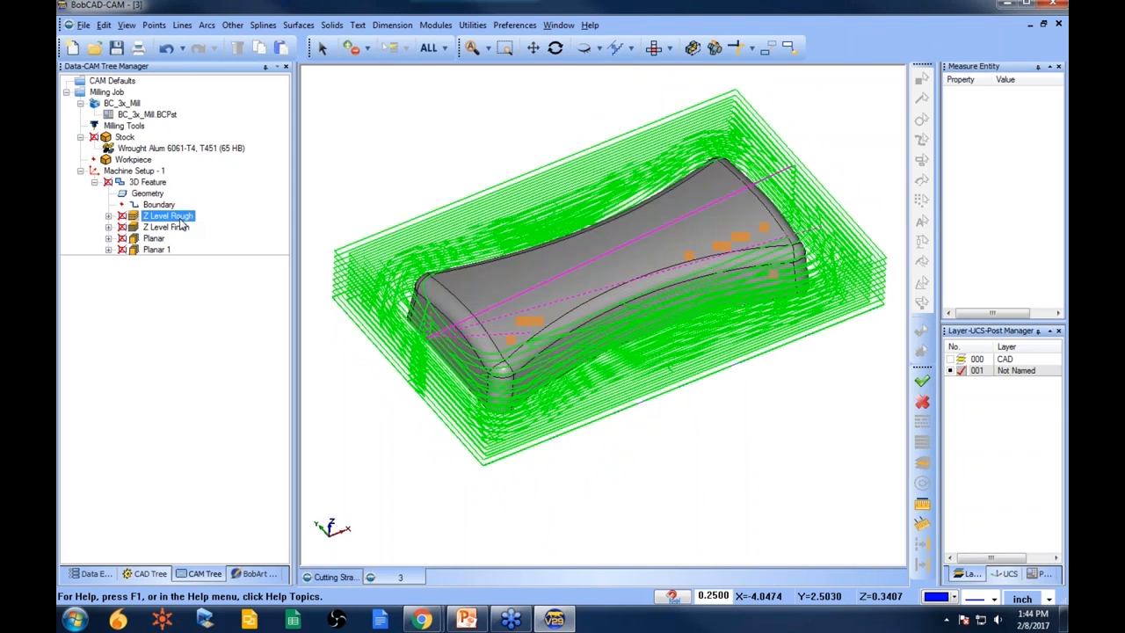
{"action": "left_click", "coordinate": [176, 229]}
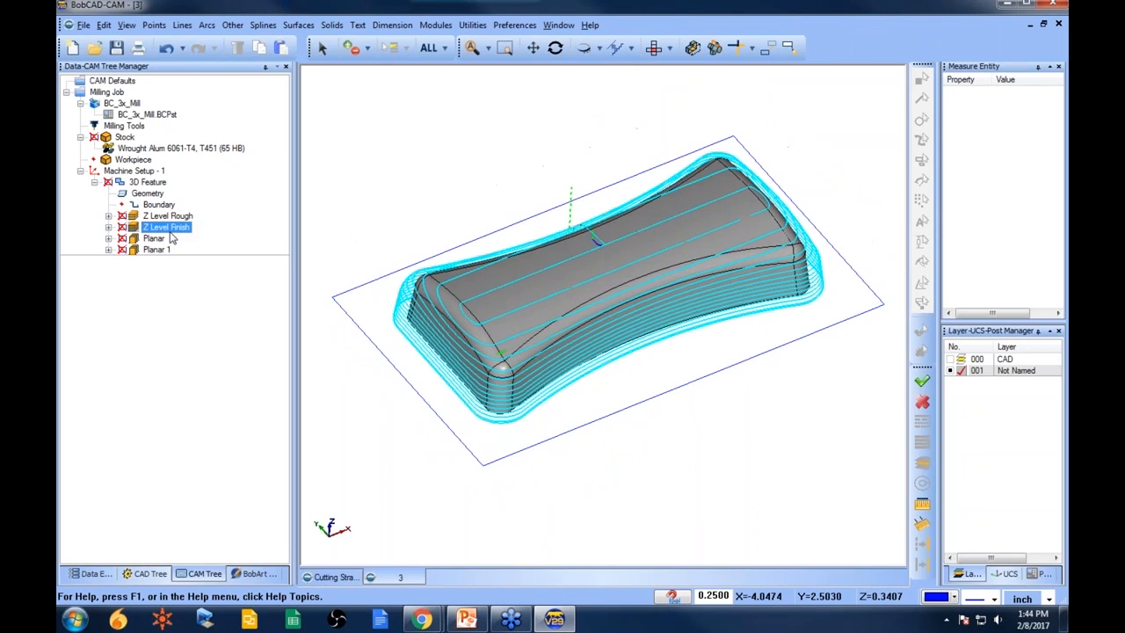
{"action": "left_click", "coordinate": [158, 250]}
{"action": "left_click", "coordinate": [154, 240]}
{"action": "left_click", "coordinate": [165, 227]}
- Edit the 3D Feature and enable Z Level Finish's Top of Job limit, picking it from the model and setting it to -0.5
{"action": "right_click", "coordinate": [160, 182]}
{"action": "left_click", "coordinate": [191, 167]}
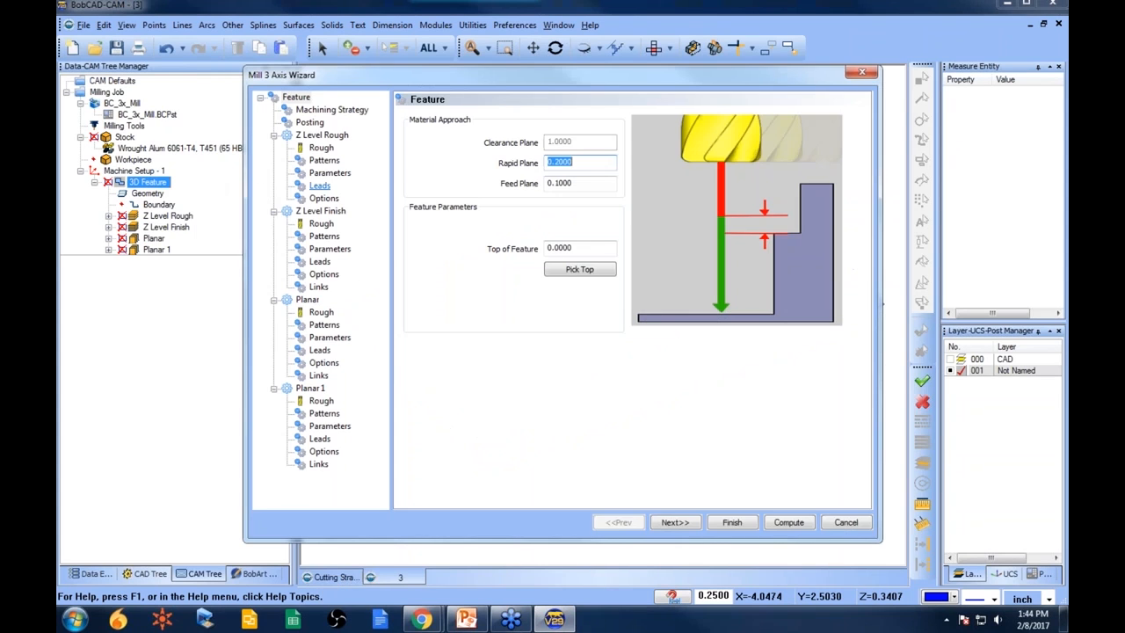
{"action": "left_click", "coordinate": [325, 236]}
{"action": "left_click", "coordinate": [330, 249]}
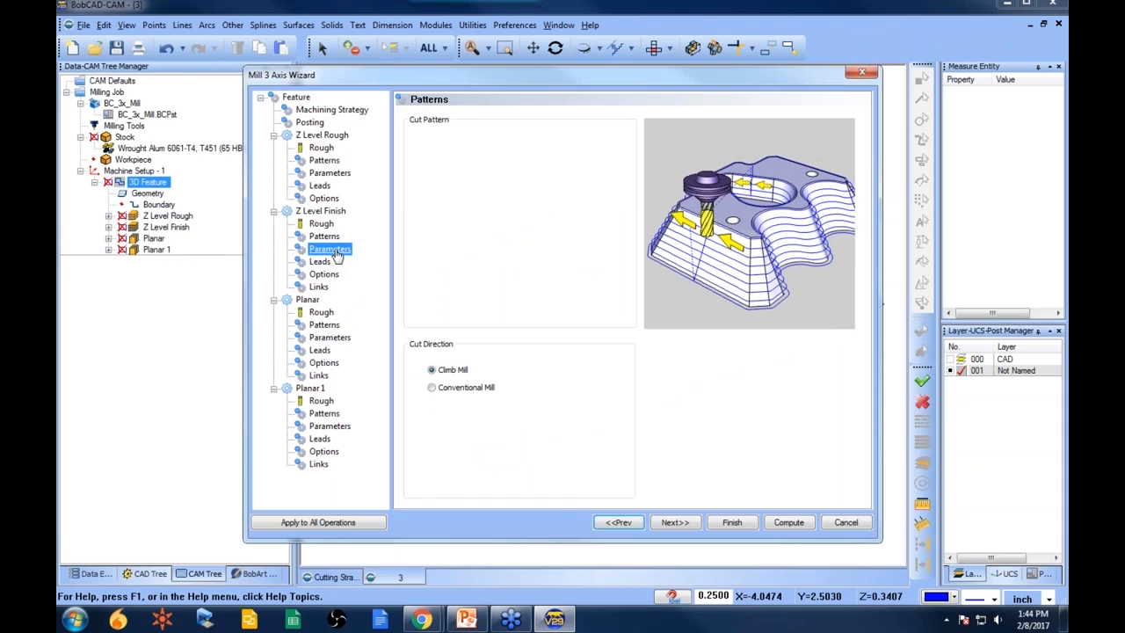
{"action": "left_click", "coordinate": [423, 377]}
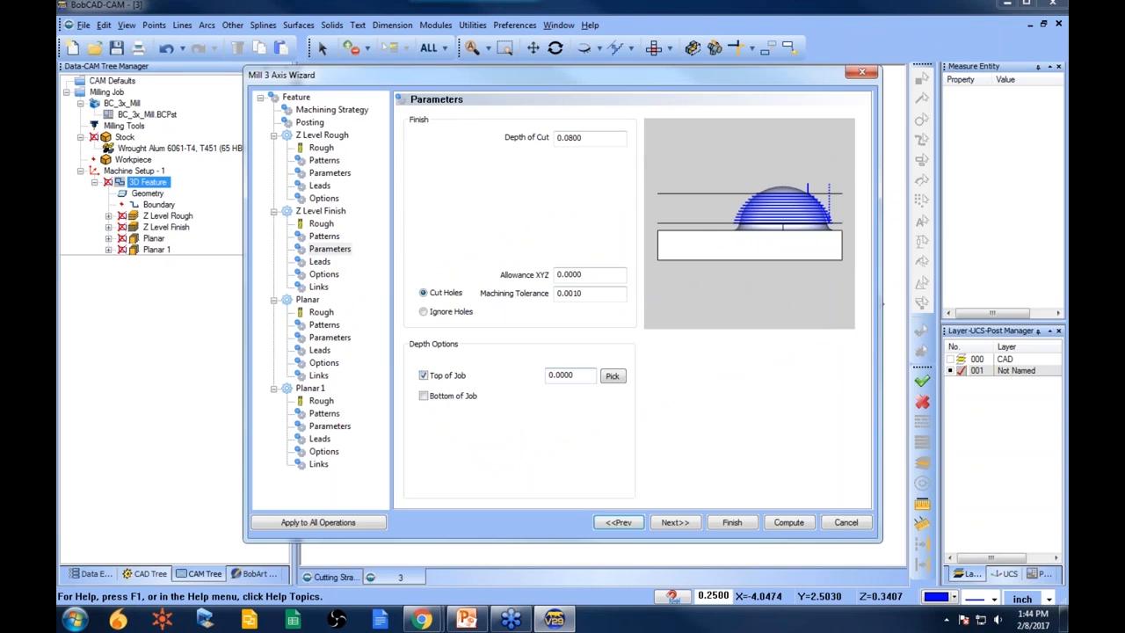
{"action": "left_click", "coordinate": [613, 376]}
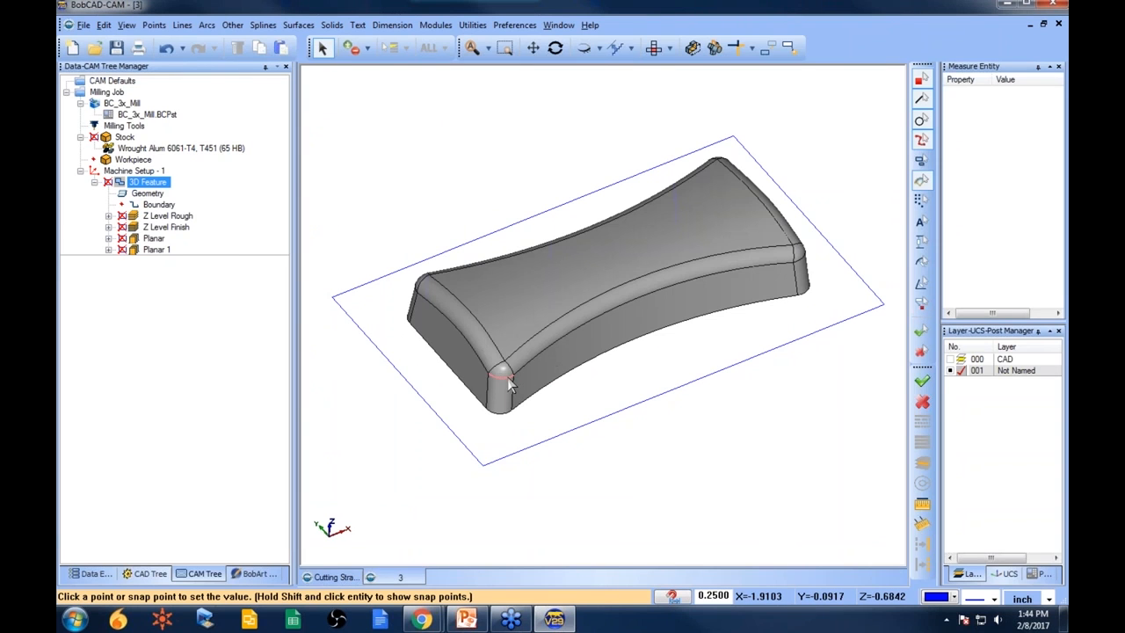
{"action": "left_click", "coordinate": [508, 384]}
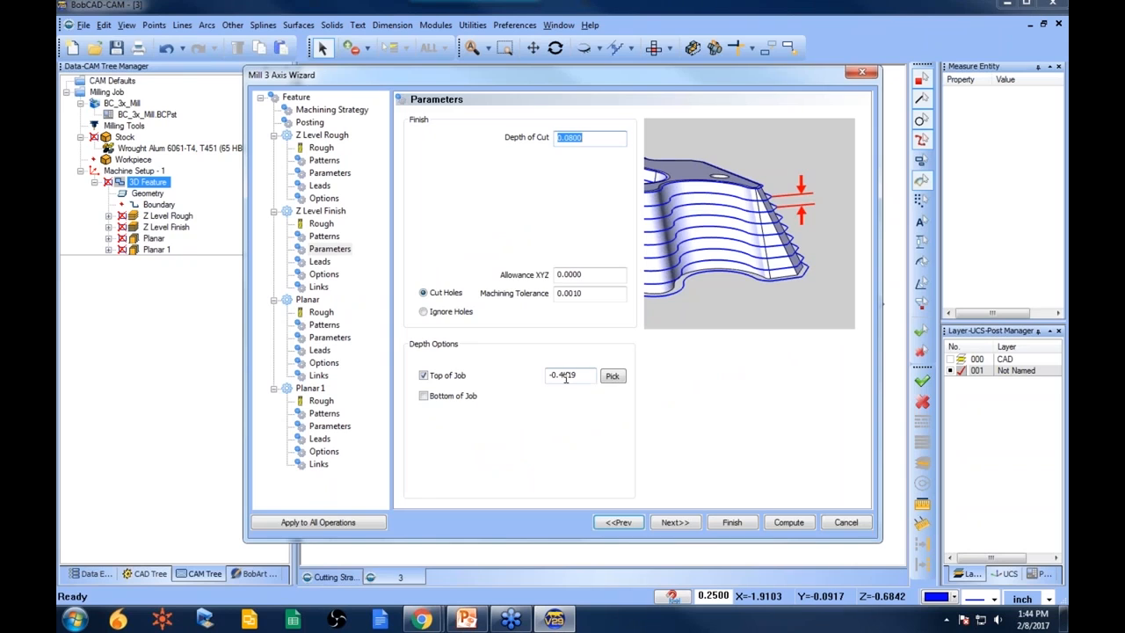
{"action": "left_click_drag", "start_coordinate": [560, 375], "coordinate": [577, 376]}
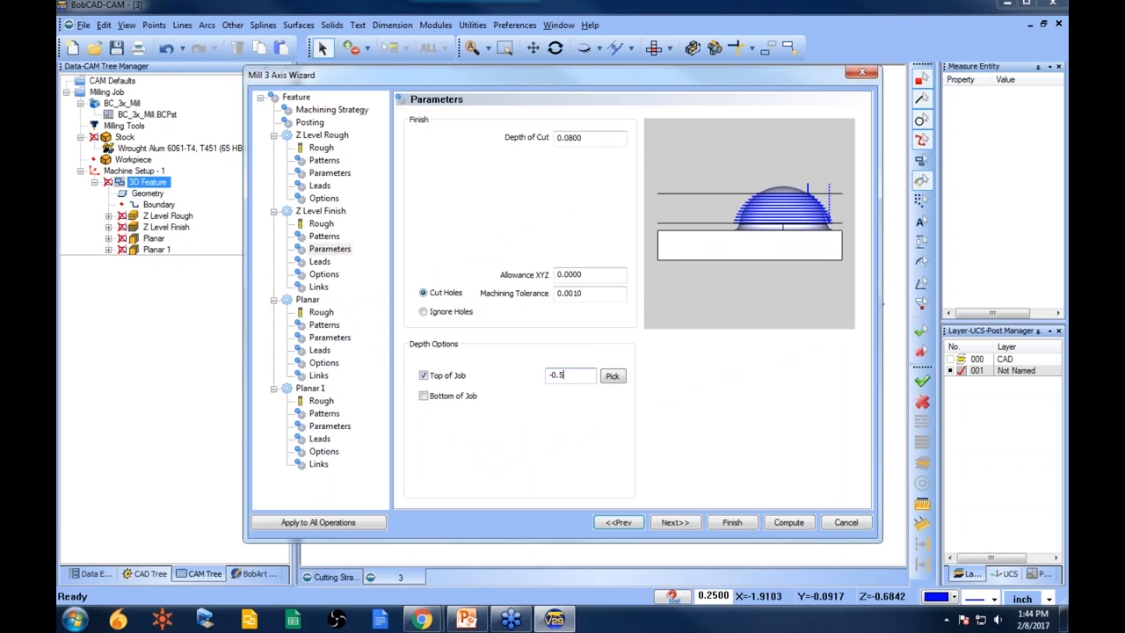
{"action": "left_click", "coordinate": [735, 524]}
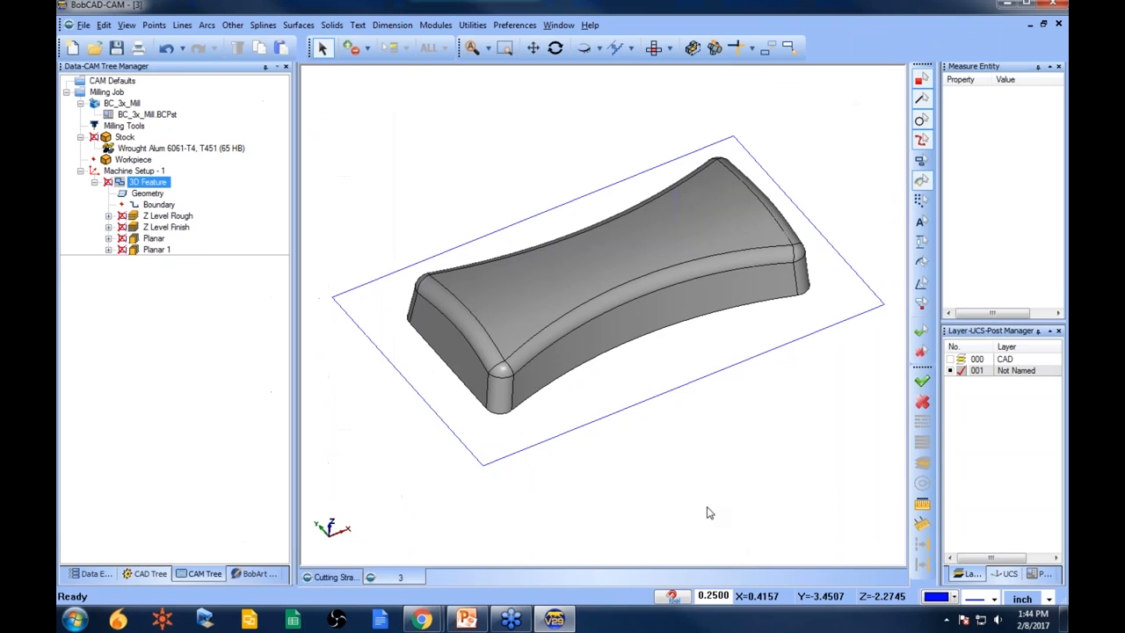
- Recompute the Z Level Finish toolpath and review it alongside the Planar toolpaths
{"action": "right_click", "coordinate": [163, 229]}
{"action": "left_click", "coordinate": [220, 239]}
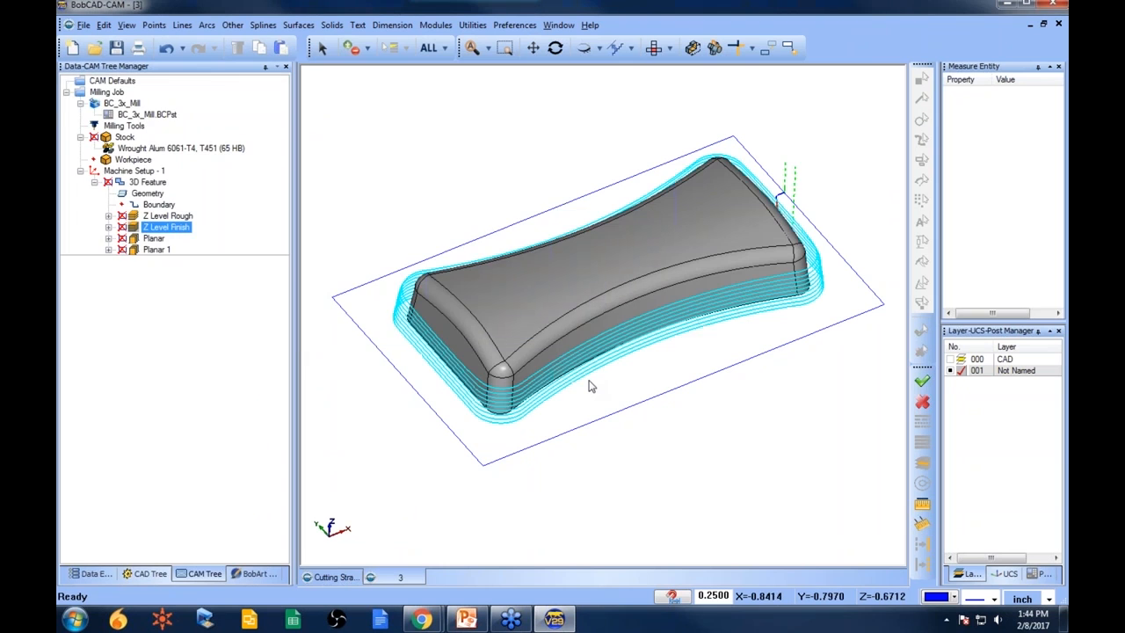
{"action": "middle_click_drag", "start_coordinate": [675, 427], "coordinate": [668, 351]}
{"action": "left_click", "coordinate": [153, 239]}
{"action": "left_click", "coordinate": [156, 249]}
{"action": "middle_click_drag", "start_coordinate": [533, 334], "coordinate": [633, 237]}
{"action": "left_click", "coordinate": [156, 240]}
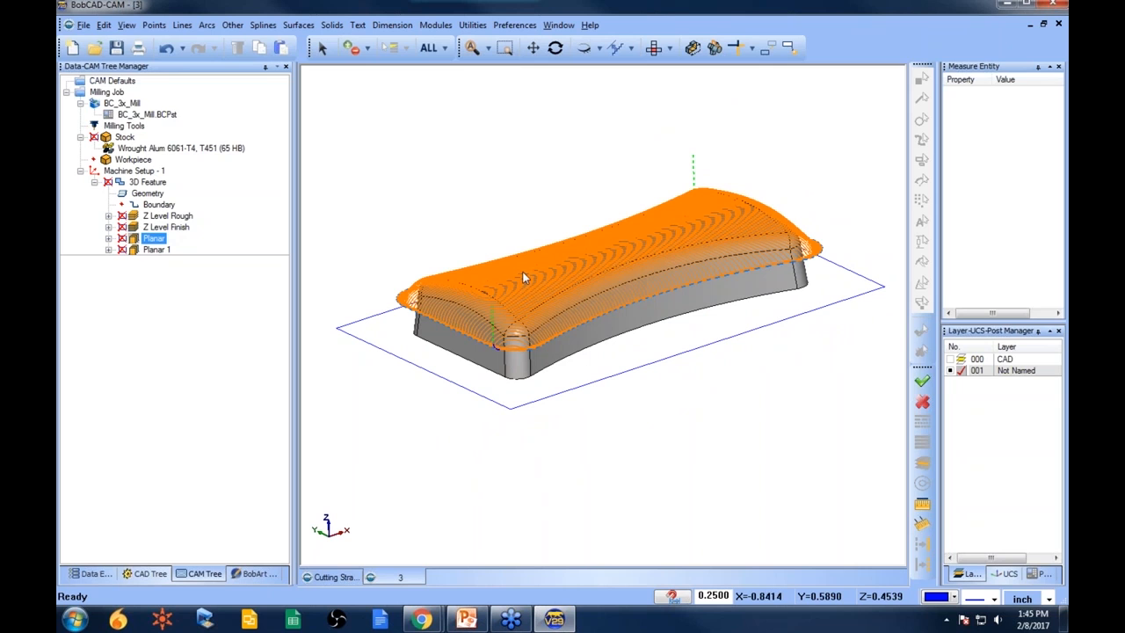
- Open the part file 4.bbcd from the 3D Boot Camp folder
{"action": "left_click", "coordinate": [114, 80]}
{"action": "left_click", "coordinate": [95, 49]}
{"action": "left_click", "coordinate": [475, 238]}
{"action": "left_click", "coordinate": [563, 270]}
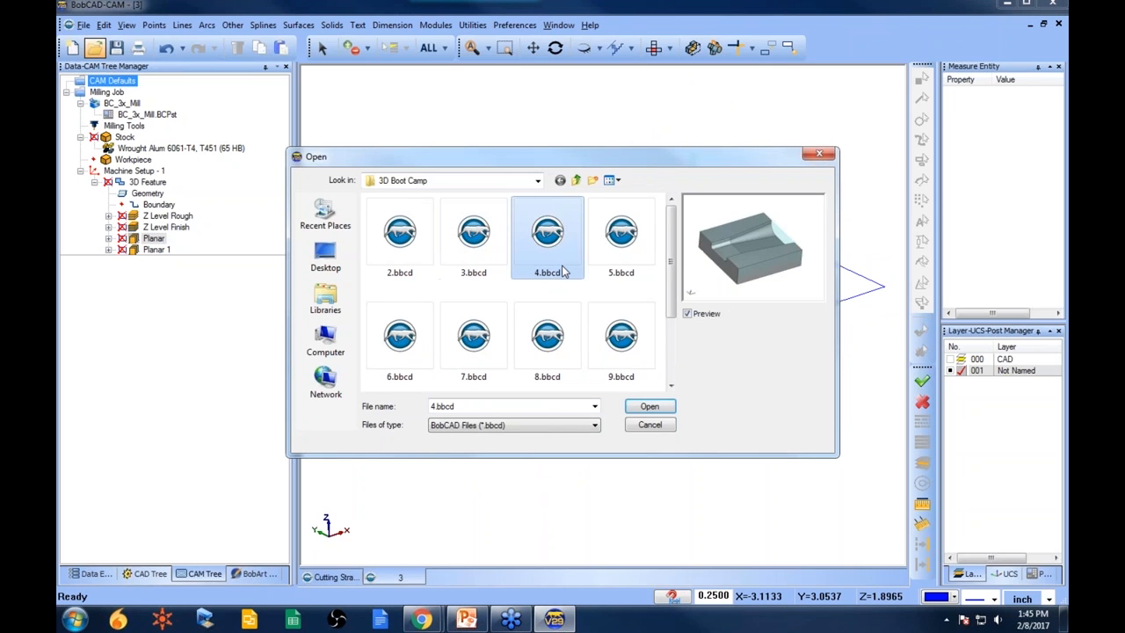
{"action": "left_click", "coordinate": [650, 408]}
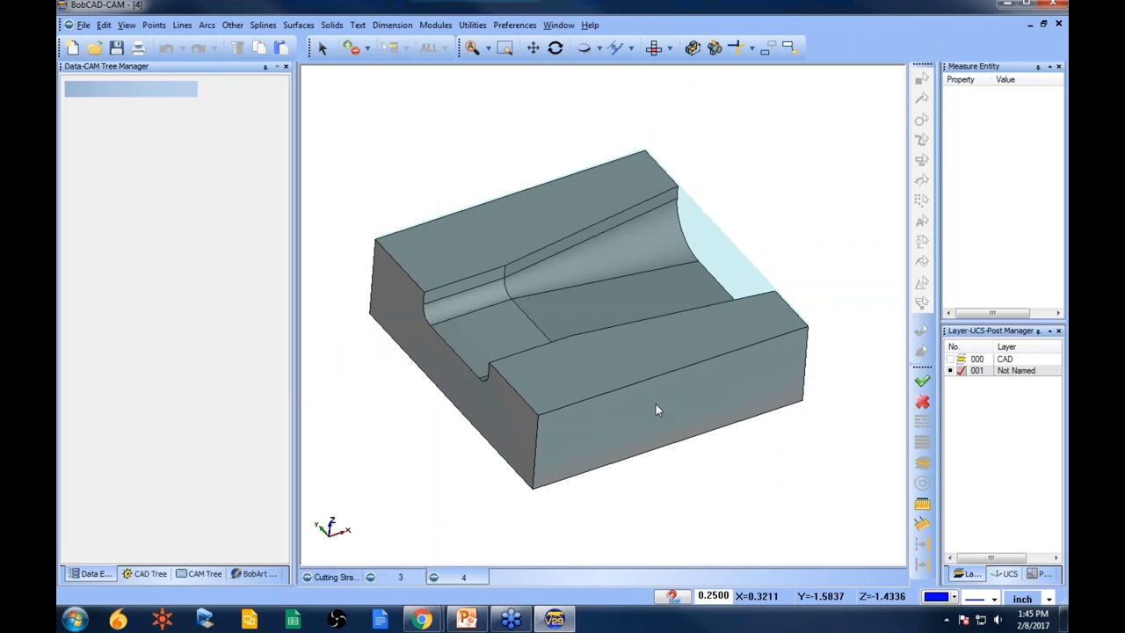
- Switch between the open document tabs and view the new part and its CAM tree
{"action": "middle_click_drag", "start_coordinate": [641, 403], "coordinate": [539, 466]}
{"action": "left_click", "coordinate": [337, 579]}
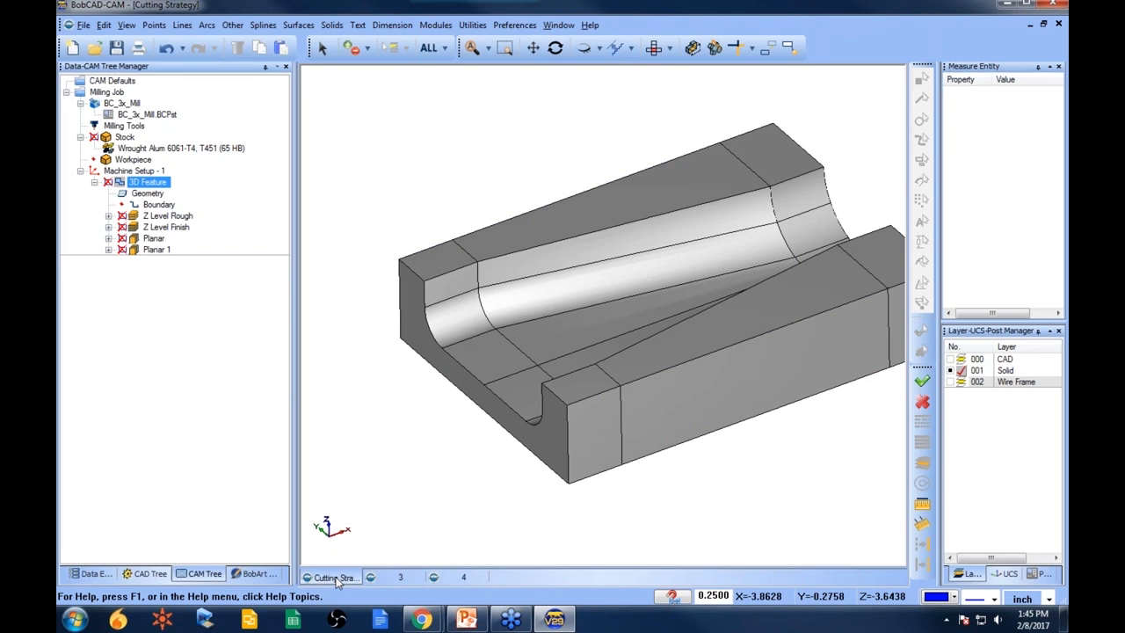
{"action": "left_click", "coordinate": [397, 577]}
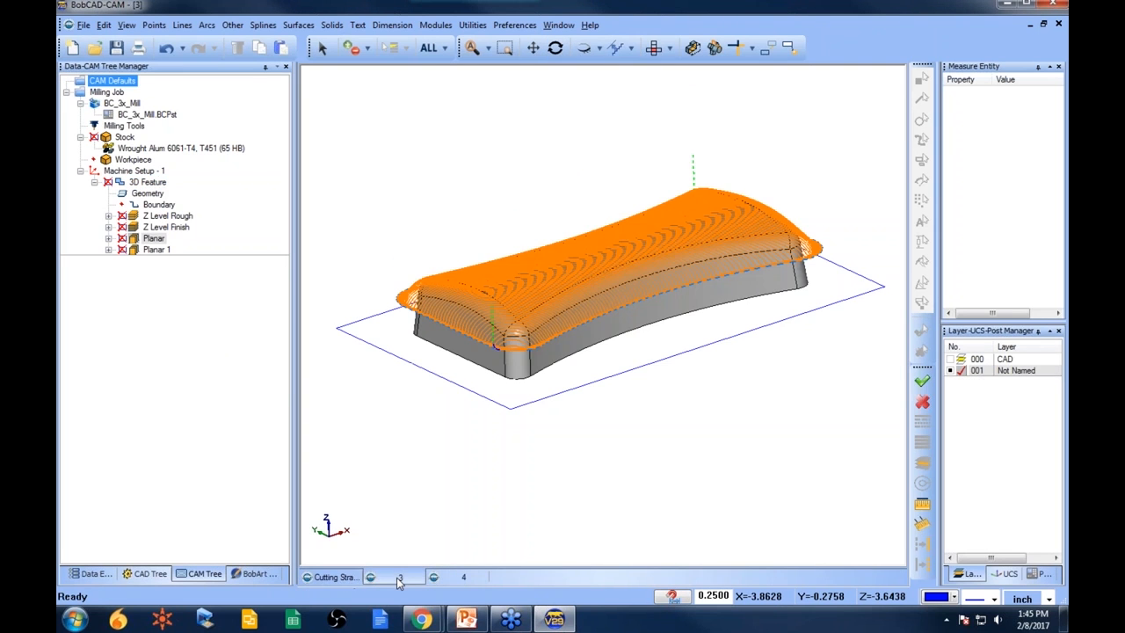
{"action": "left_click", "coordinate": [454, 576]}
{"action": "left_click", "coordinate": [220, 577]}
{"action": "middle_click_drag", "start_coordinate": [528, 334], "coordinate": [542, 276]}
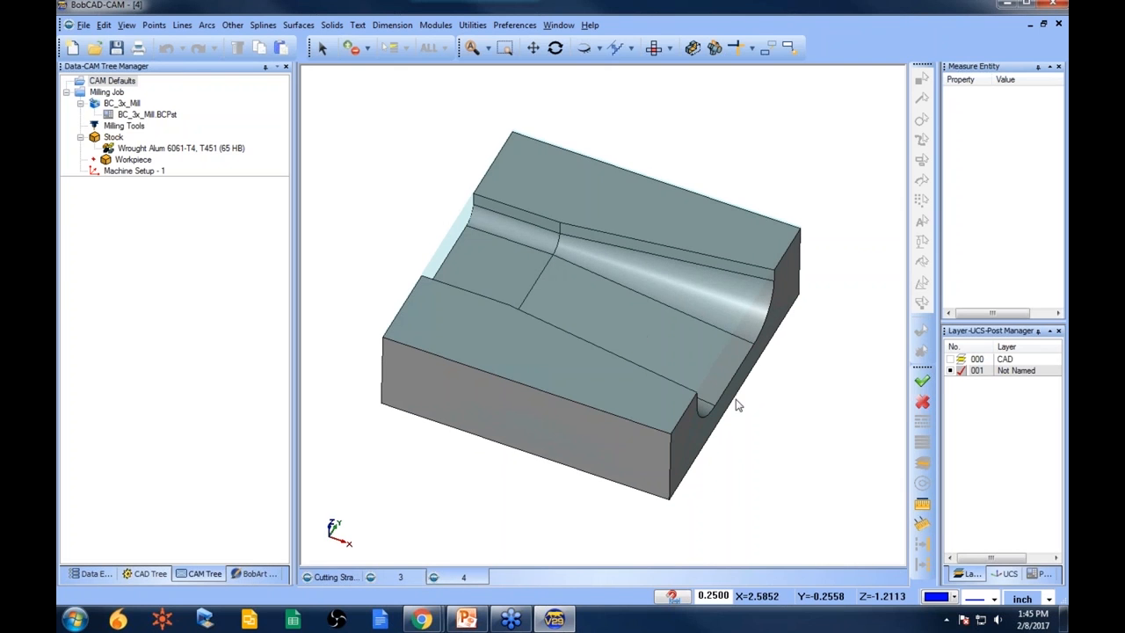
- Paste the 3D feature with its Z Level and Planar operations into the new part's Machine Setup - 1
{"action": "right_click", "coordinate": [137, 172]}
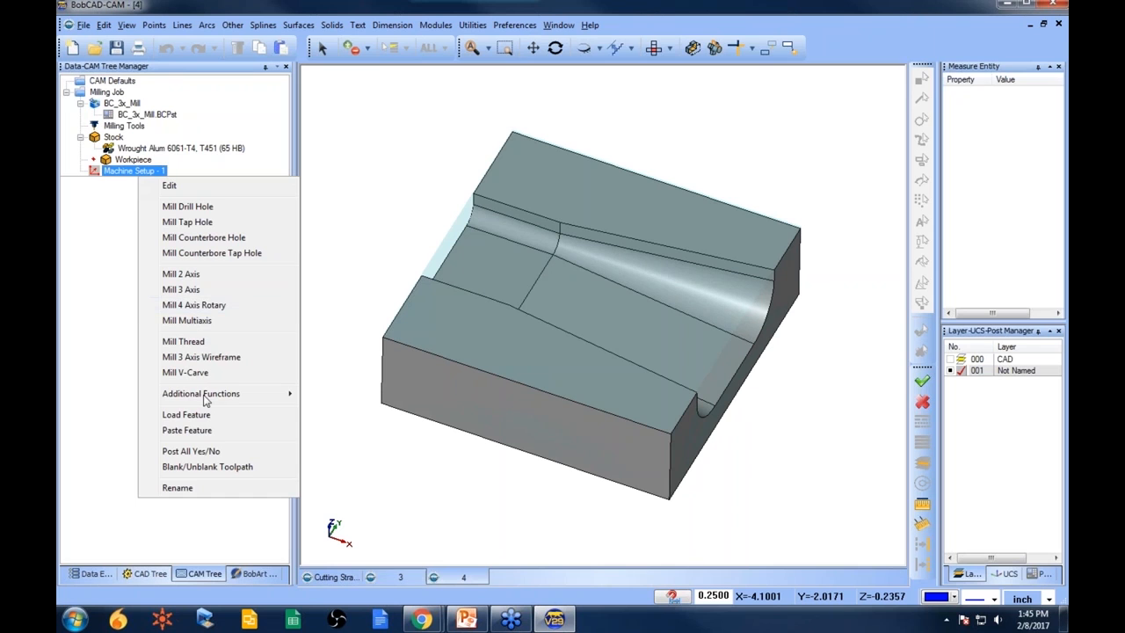
{"action": "left_click", "coordinate": [211, 430]}
{"action": "right_click", "coordinate": [174, 194]}
{"action": "left_click", "coordinate": [203, 204]}
{"action": "left_click", "coordinate": [173, 228]}
{"action": "right_click", "coordinate": [164, 216]}
{"action": "left_click", "coordinate": [211, 224]}
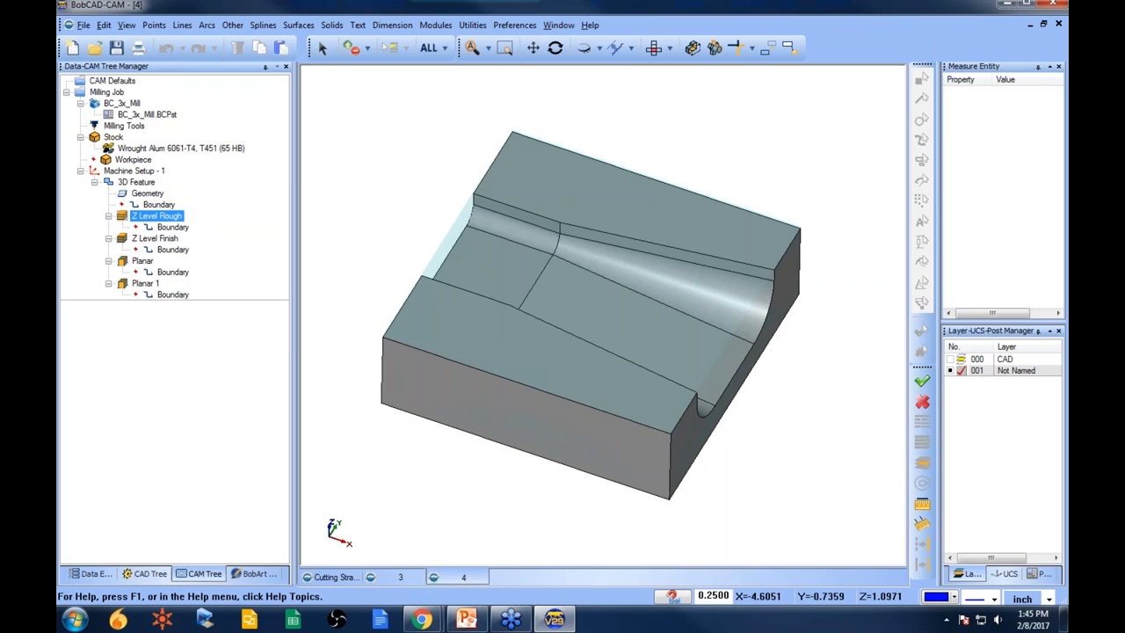
- Compute the Z Level Finish toolpath on the new part
{"action": "left_click", "coordinate": [180, 148]}
{"action": "middle_click_drag", "start_coordinate": [613, 360], "coordinate": [334, 273]}
{"action": "right_click", "coordinate": [156, 238]}
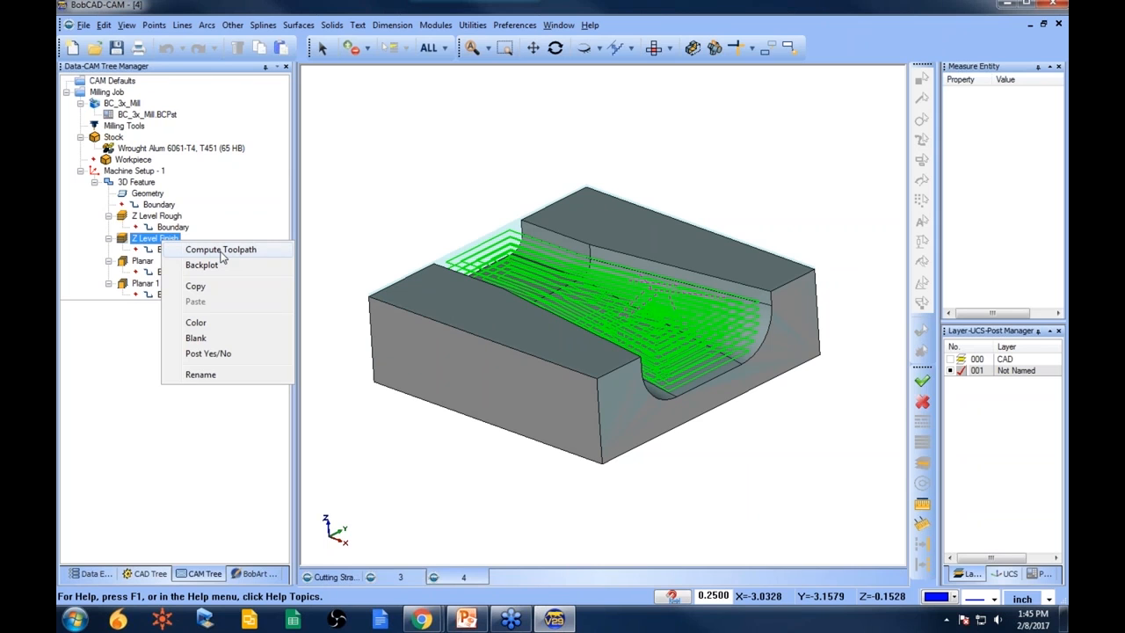
{"action": "left_click", "coordinate": [221, 249]}
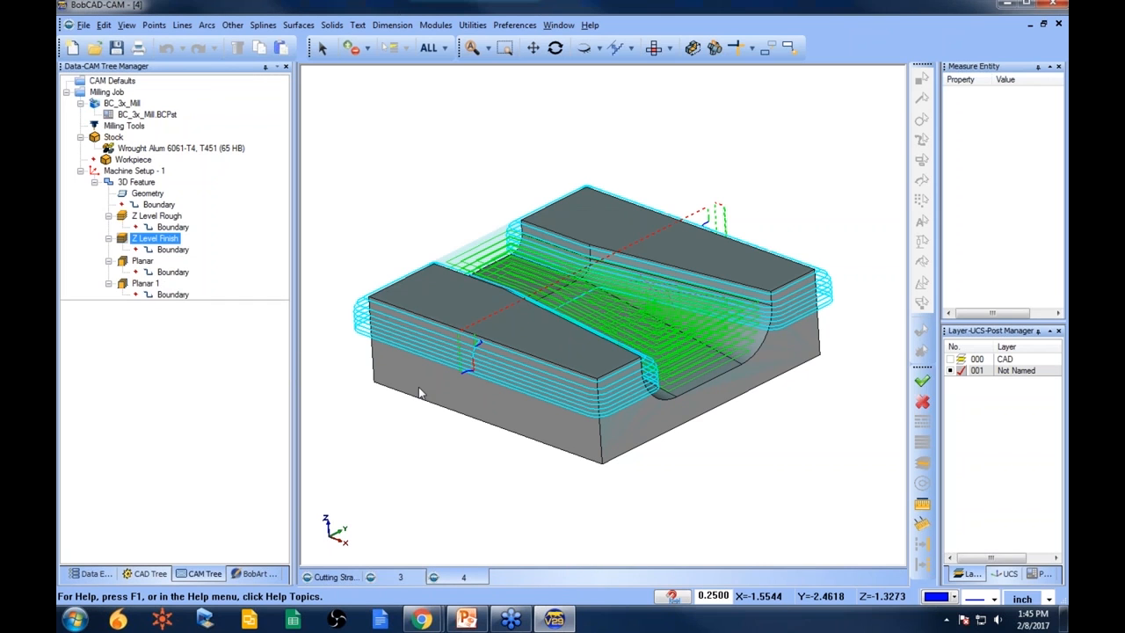
- Reselect the Z Level Finish boundary as the loop of the part's bottom edges
{"action": "middle_click_drag", "start_coordinate": [451, 343], "coordinate": [818, 409]}
{"action": "mouse_move", "coordinate": [605, 400]}
{"action": "middle_mouse_down"}
{"action": "mouse_move", "coordinate": [568, 404]}
{"action": "mouse_move", "coordinate": [616, 410]}
{"action": "middle_mouse_up"}
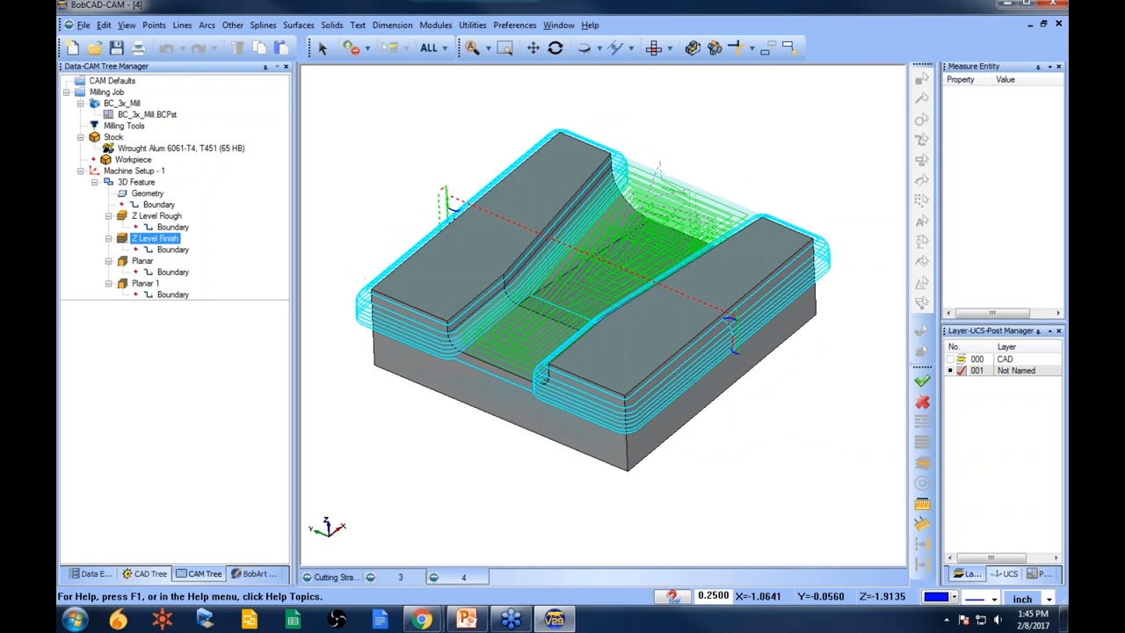
{"action": "mouse_move", "coordinate": [575, 322]}
{"action": "middle_mouse_down"}
{"action": "mouse_move", "coordinate": [575, 340]}
{"action": "mouse_move", "coordinate": [577, 313]}
{"action": "middle_mouse_up"}
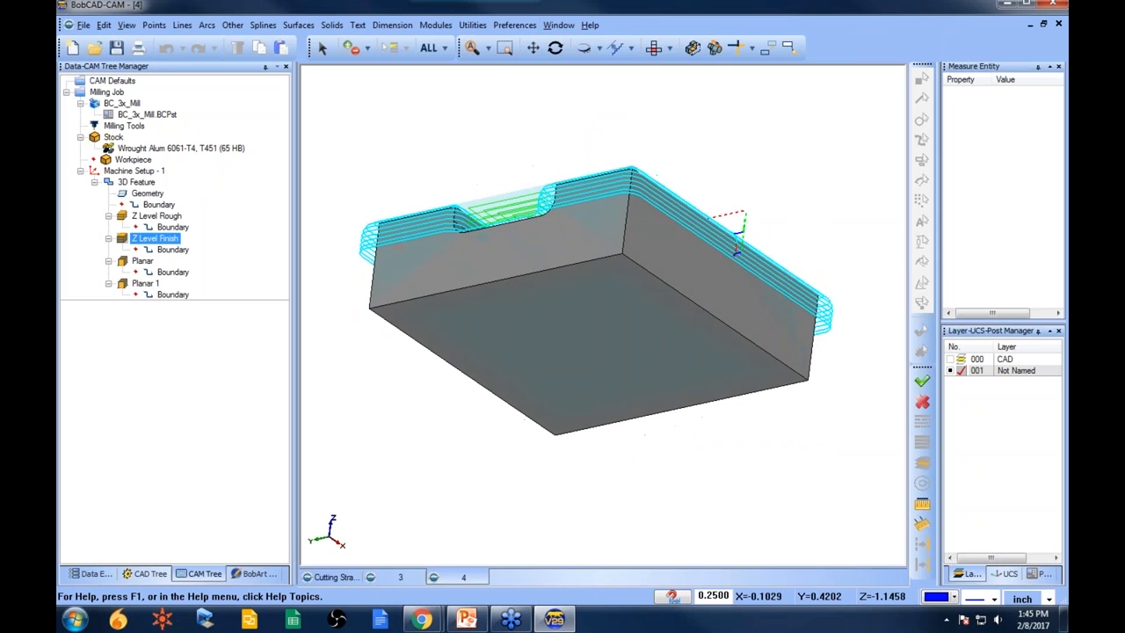
{"action": "left_click", "coordinate": [175, 250]}
{"action": "right_click", "coordinate": [178, 256]}
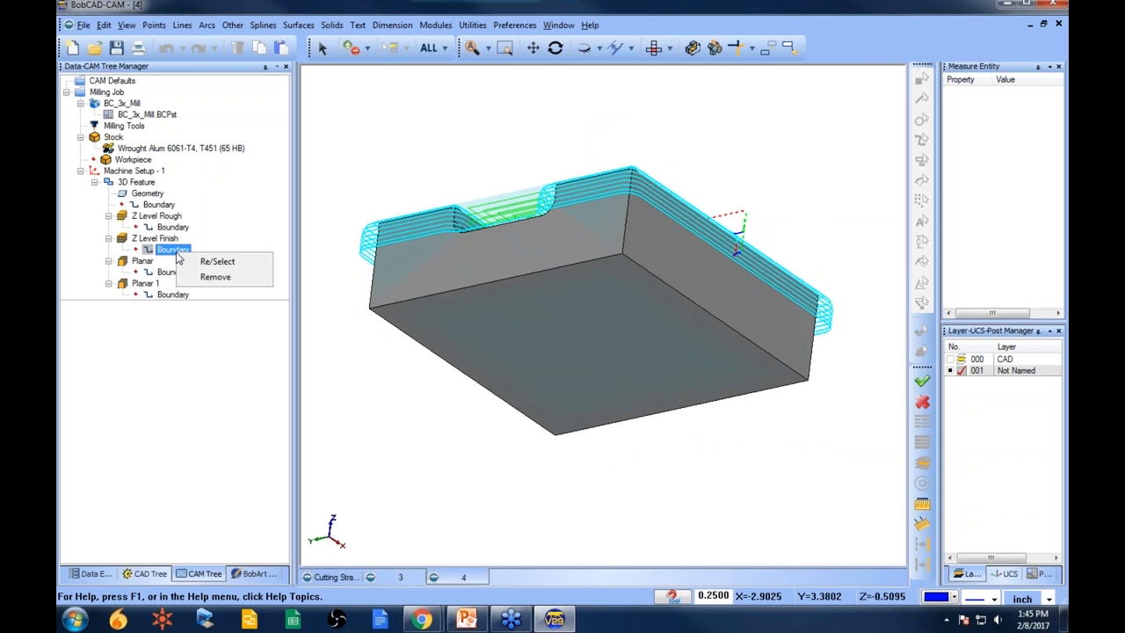
{"action": "left_click", "coordinate": [232, 262]}
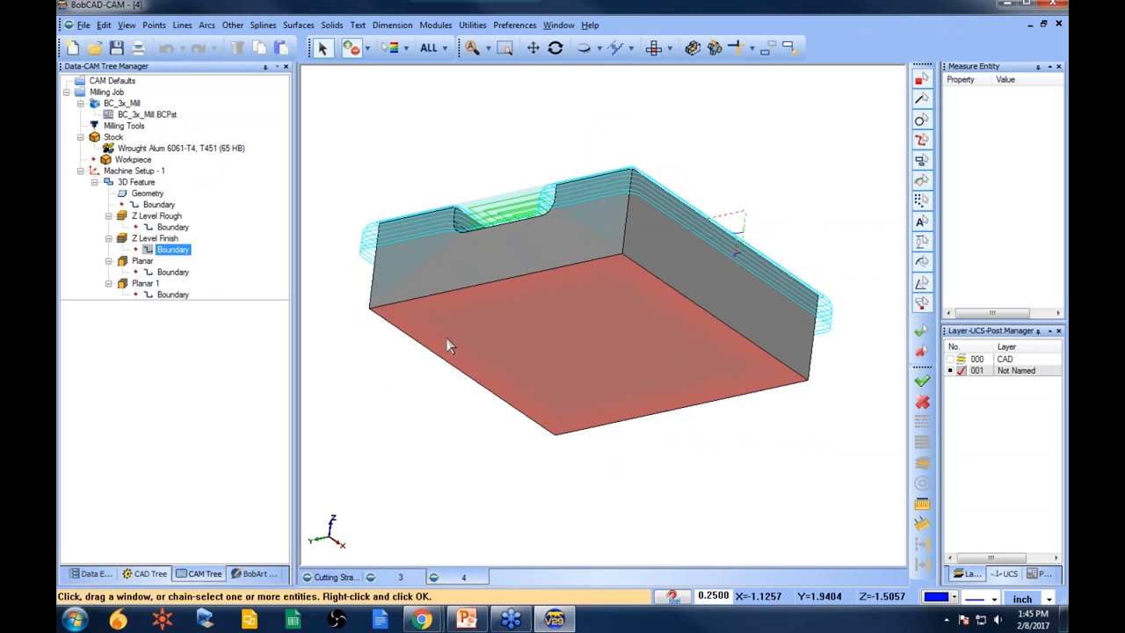
{"action": "right_click", "coordinate": [466, 297]}
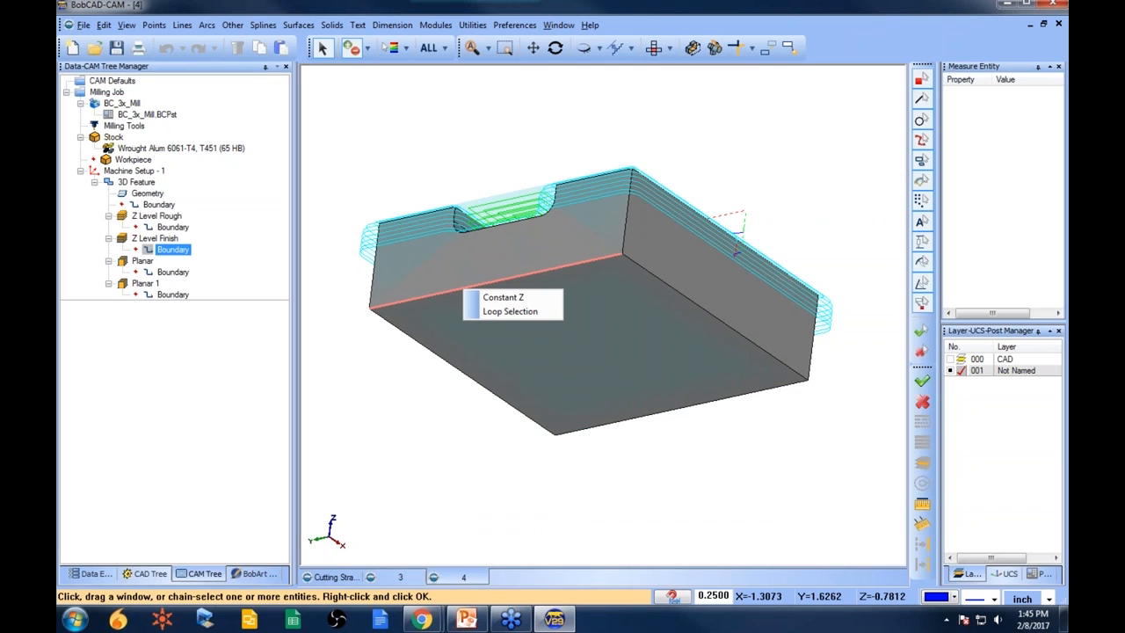
{"action": "left_click", "coordinate": [535, 301]}
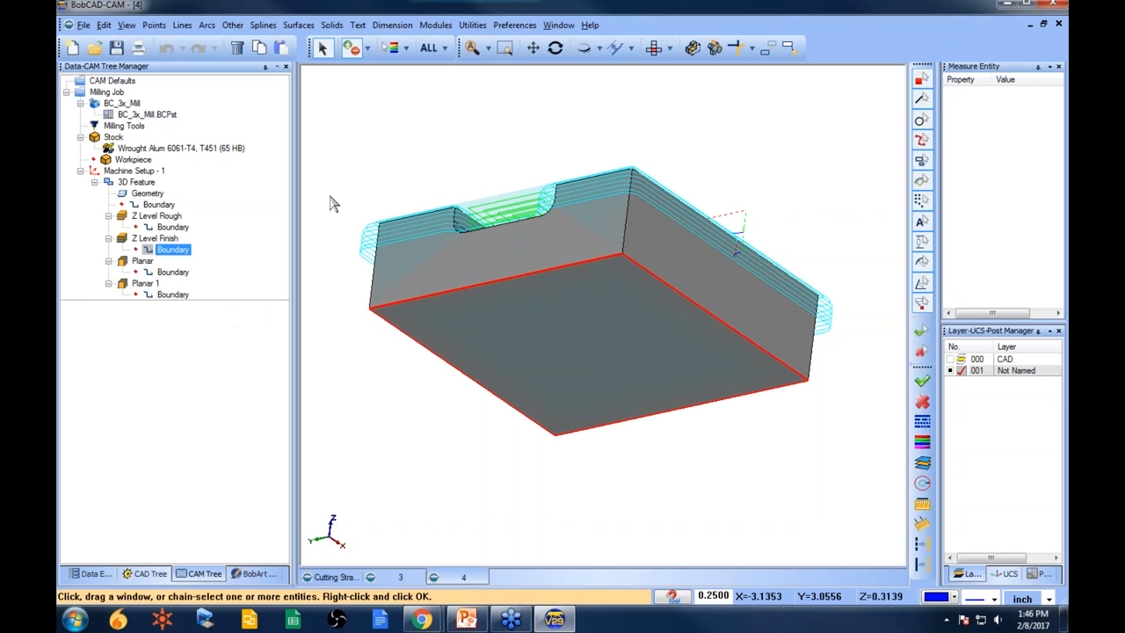
- Recompute the Z Level Finish toolpath with the new boundary and review it on the part
{"action": "left_click", "coordinate": [155, 238]}
{"action": "right_click", "coordinate": [156, 238]}
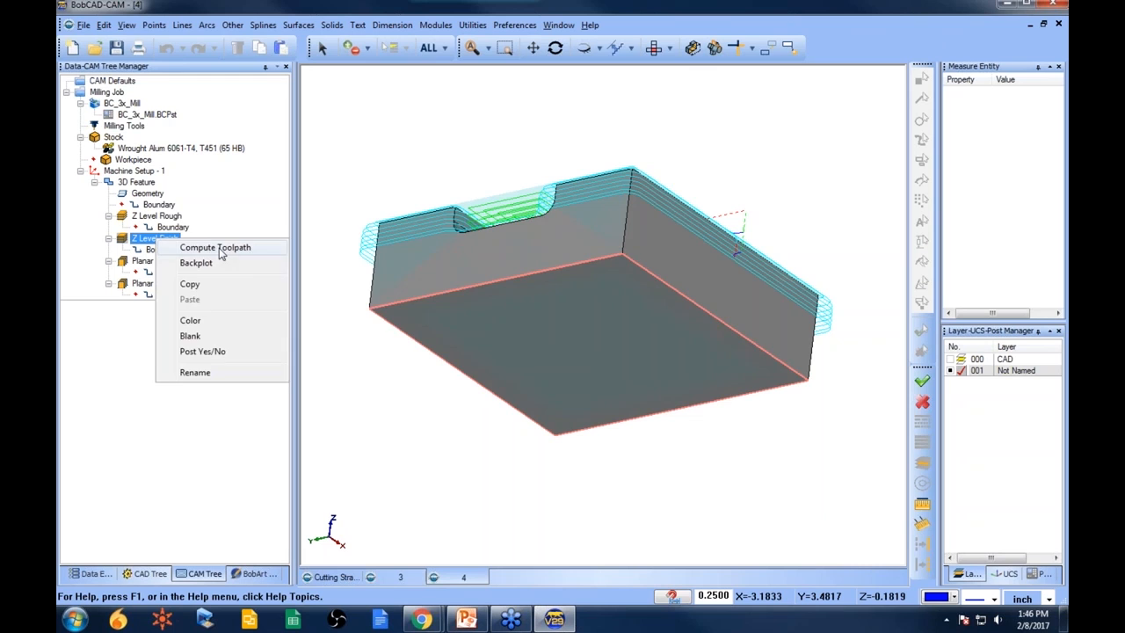
{"action": "left_click", "coordinate": [215, 248]}
{"action": "middle_click_drag", "start_coordinate": [564, 268], "coordinate": [661, 334]}
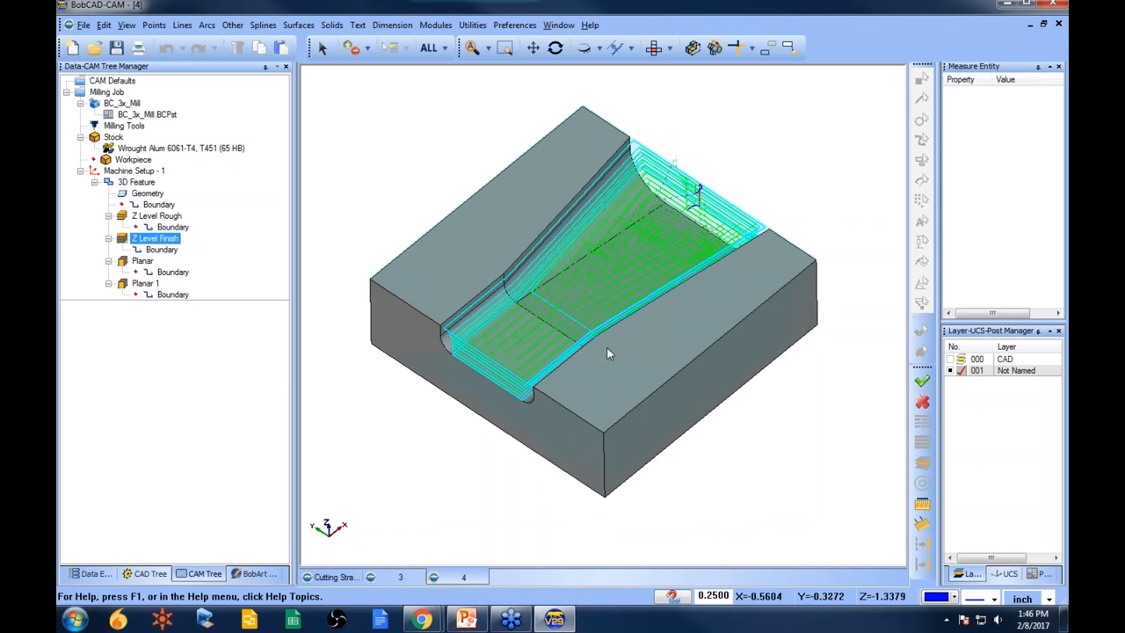
{"action": "middle_click_drag", "start_coordinate": [694, 467], "coordinate": [647, 406]}
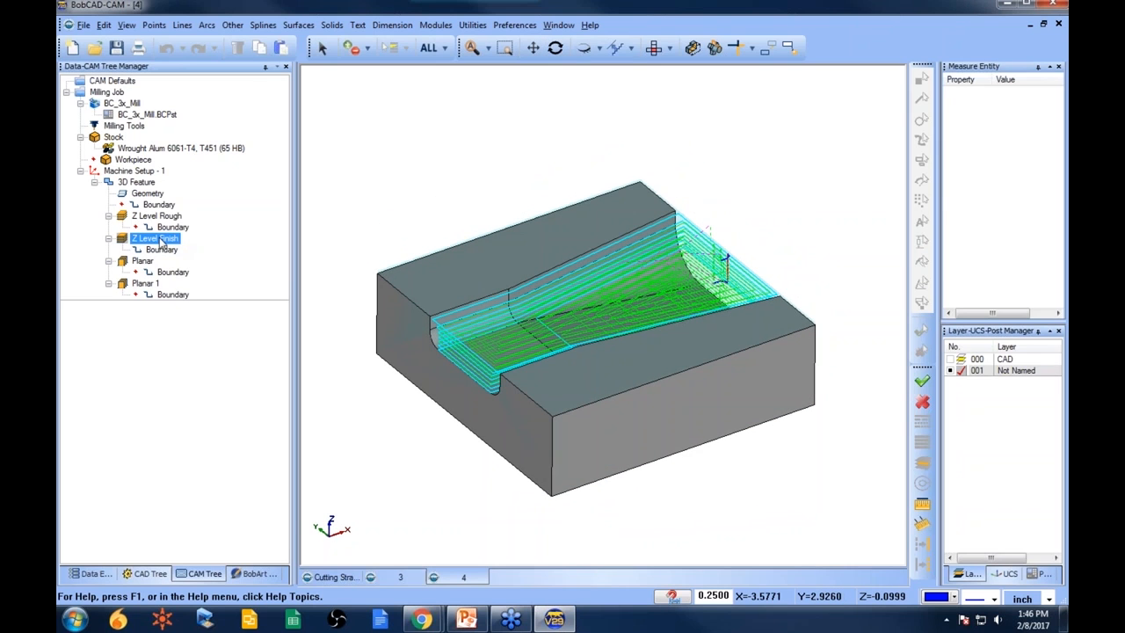
- Review the Z Level Finish depth options in the 3D feature wizard, close it and recompute the toolpath
{"action": "right_click", "coordinate": [138, 183]}
{"action": "left_click", "coordinate": [183, 172]}
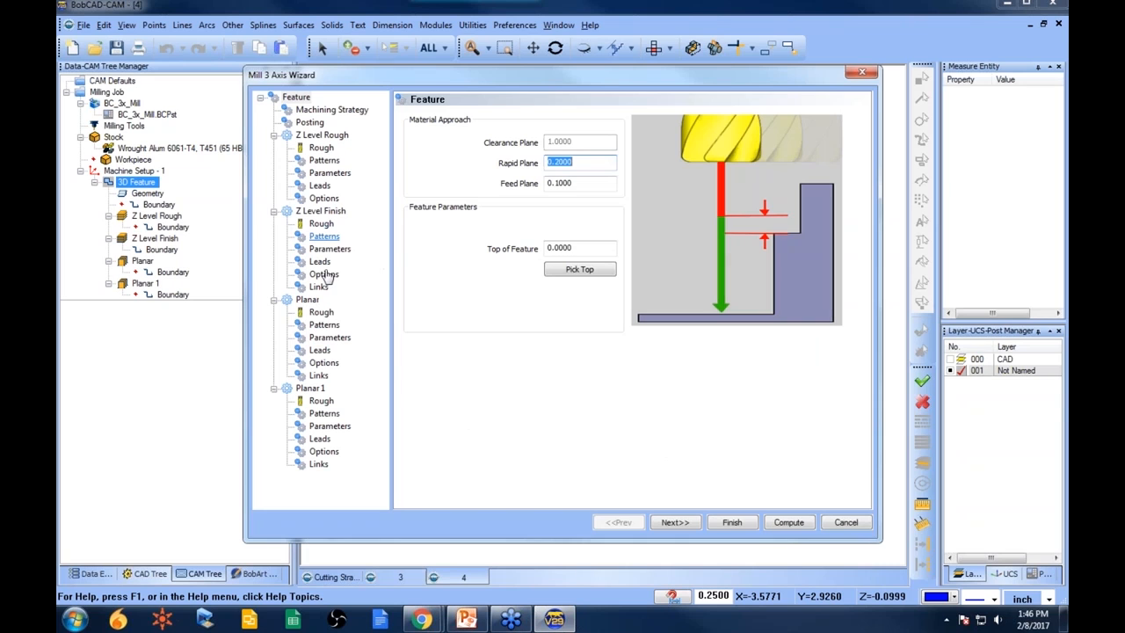
{"action": "left_click", "coordinate": [332, 250]}
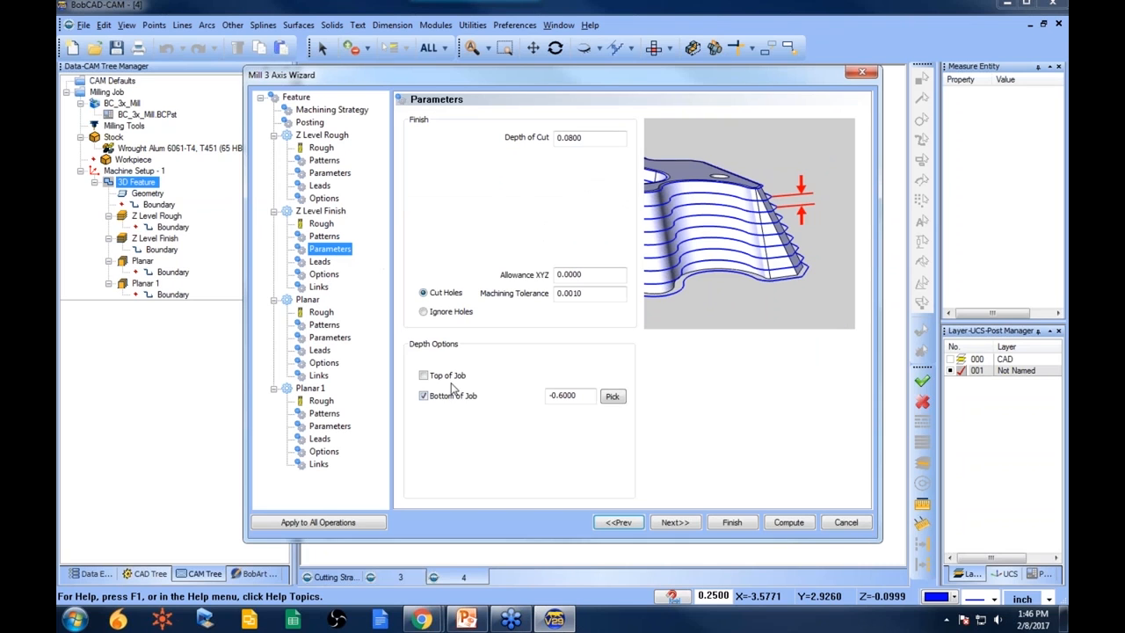
{"action": "left_click", "coordinate": [732, 522]}
{"action": "left_click", "coordinate": [155, 227]}
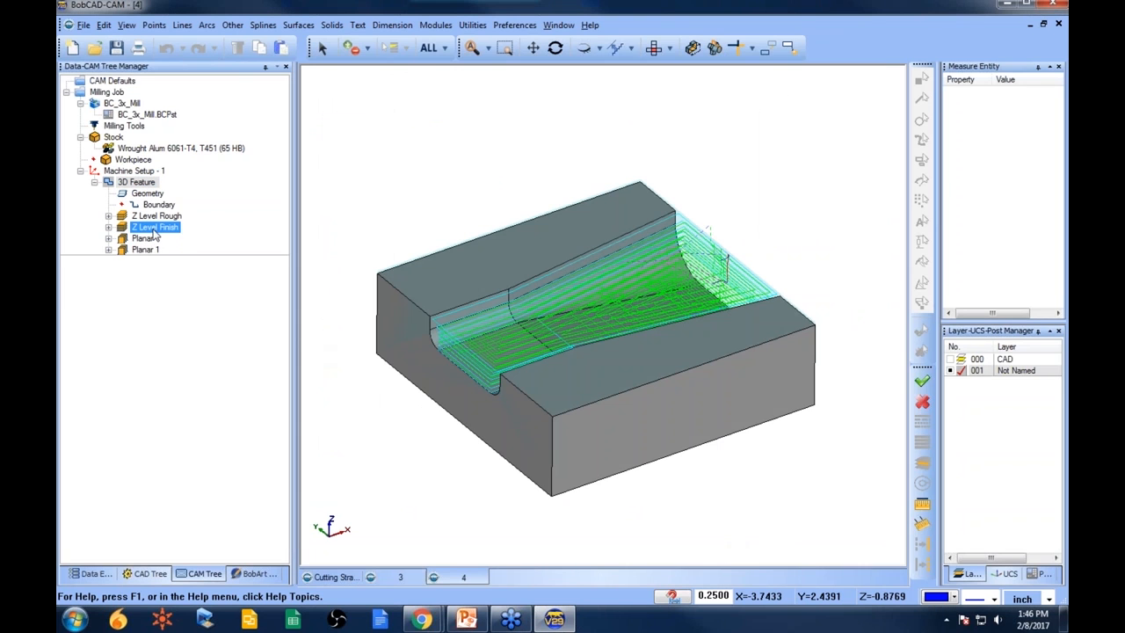
{"action": "right_click", "coordinate": [155, 227]}
{"action": "left_click", "coordinate": [213, 235]}
- Remove the selected geometry from the 3D feature
{"action": "left_click", "coordinate": [139, 182]}
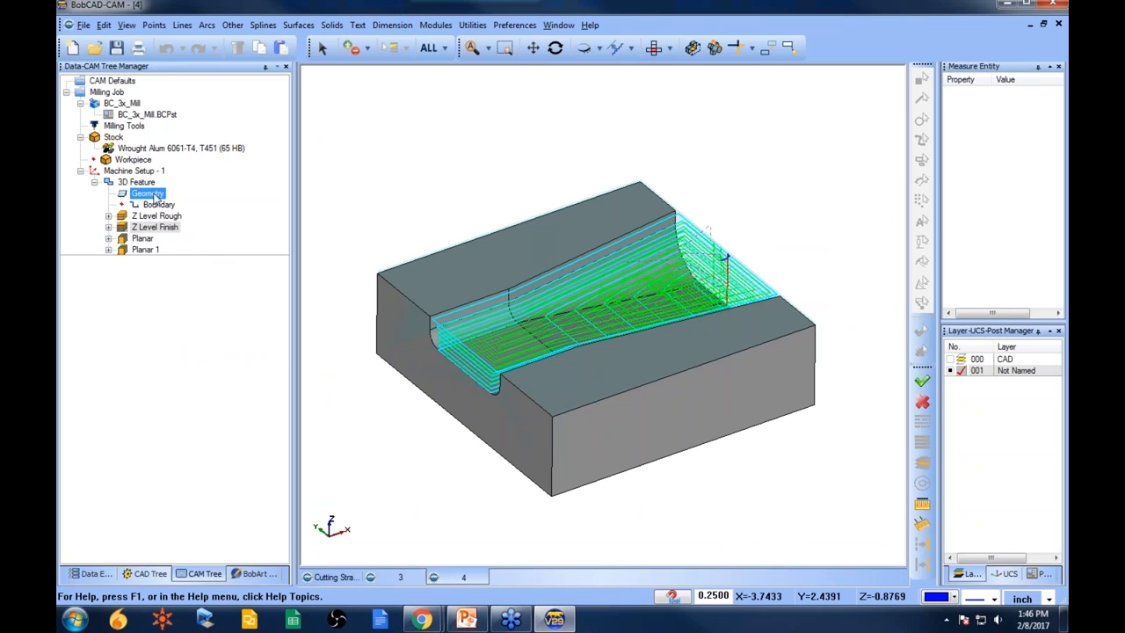
{"action": "right_click", "coordinate": [139, 182]}
{"action": "left_click", "coordinate": [221, 559]}
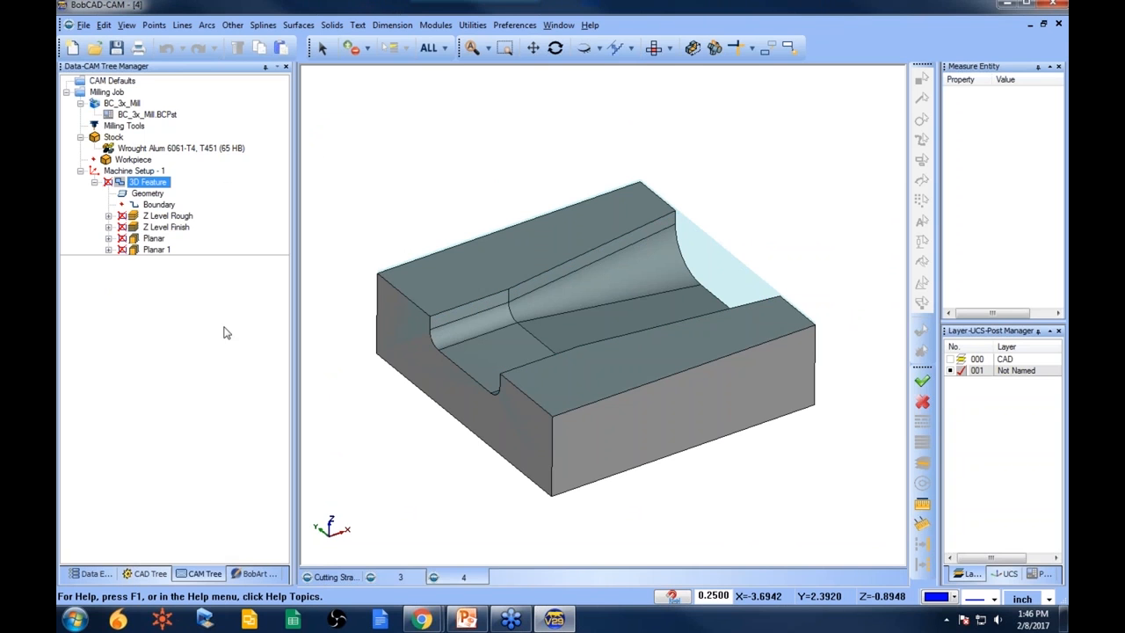
- Select the Z Level Finish operation and zoom in to inspect its toolpath in the groove
{"action": "left_click", "coordinate": [169, 229]}
{"action": "middle_click_drag", "start_coordinate": [559, 400], "coordinate": [543, 380]}
{"action": "scroll", "coordinate": [544, 380], "scroll_direction": "up", "scroll_amount": 2}
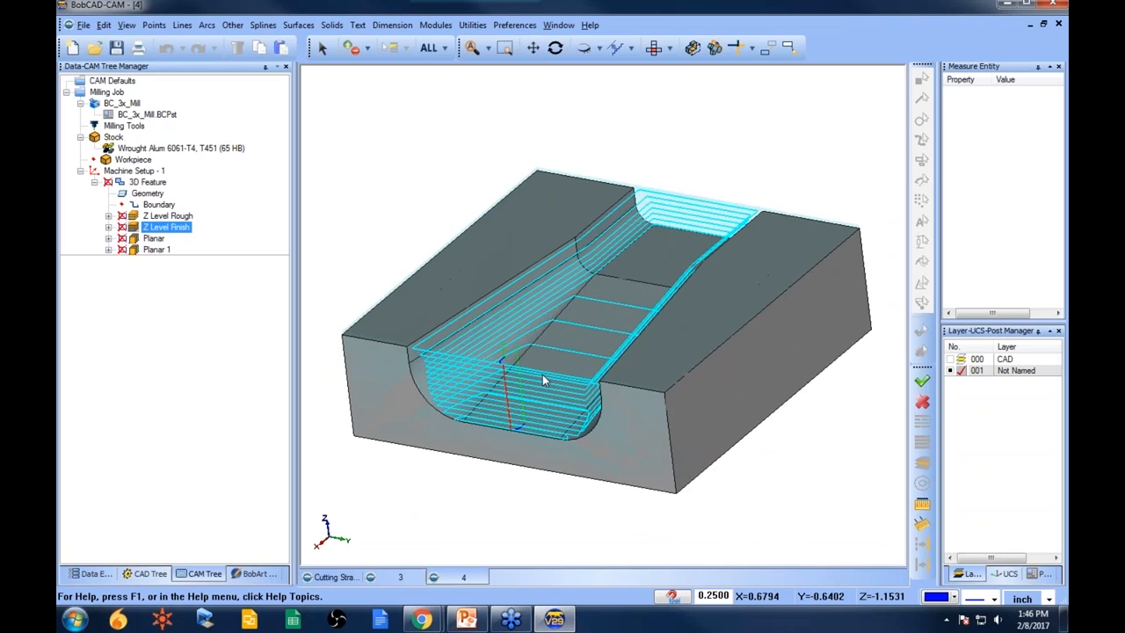
{"action": "scroll", "coordinate": [543, 380], "scroll_direction": "up", "scroll_amount": 2}
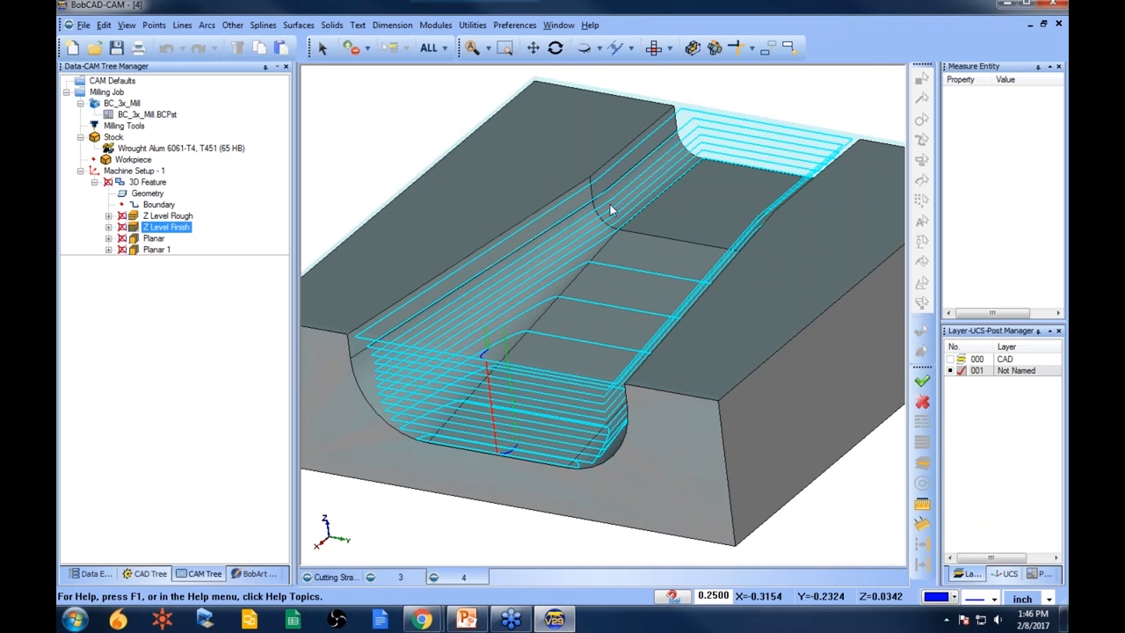
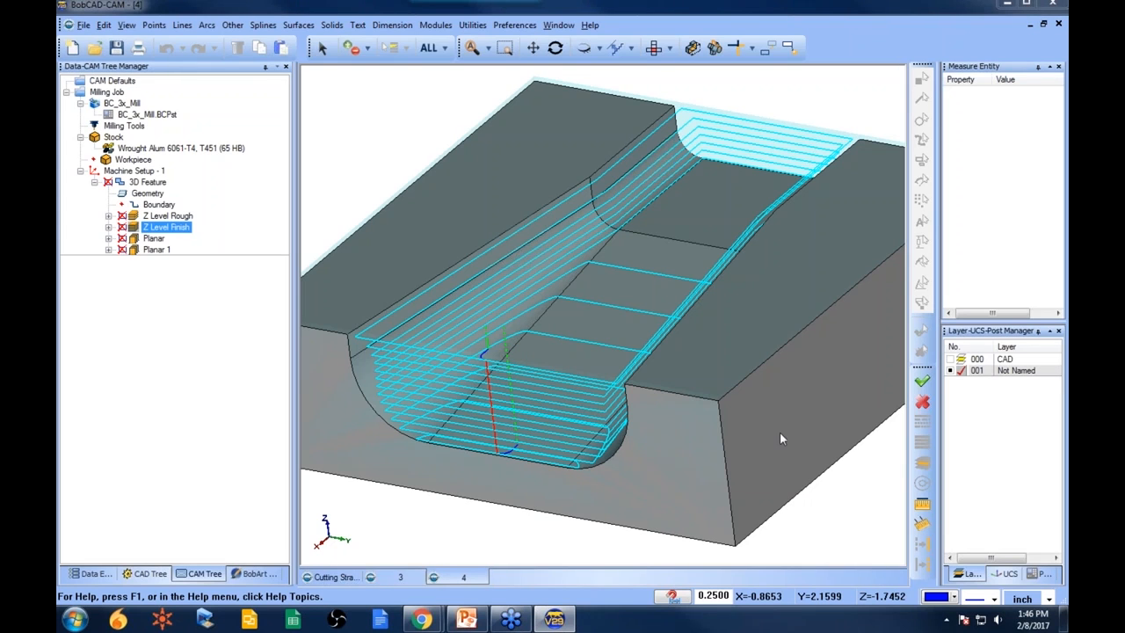
- Review the Planar, Z Level Rough and Z Level Finish toolpaths on the part
{"action": "left_click", "coordinate": [154, 238]}
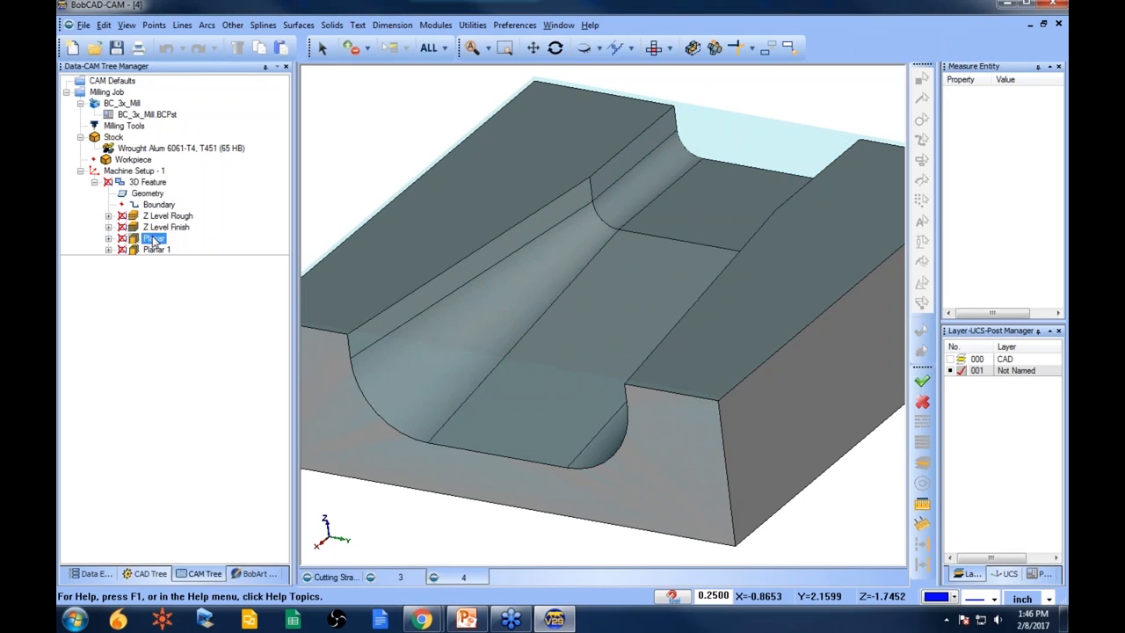
{"action": "left_click", "coordinate": [170, 217]}
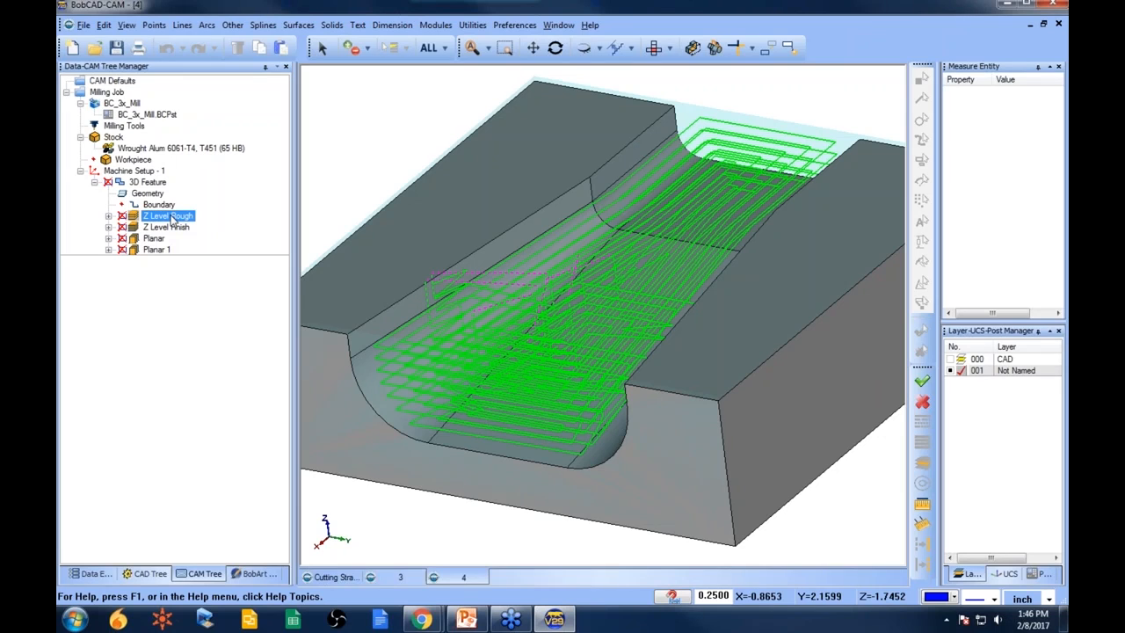
{"action": "left_click", "coordinate": [173, 227]}
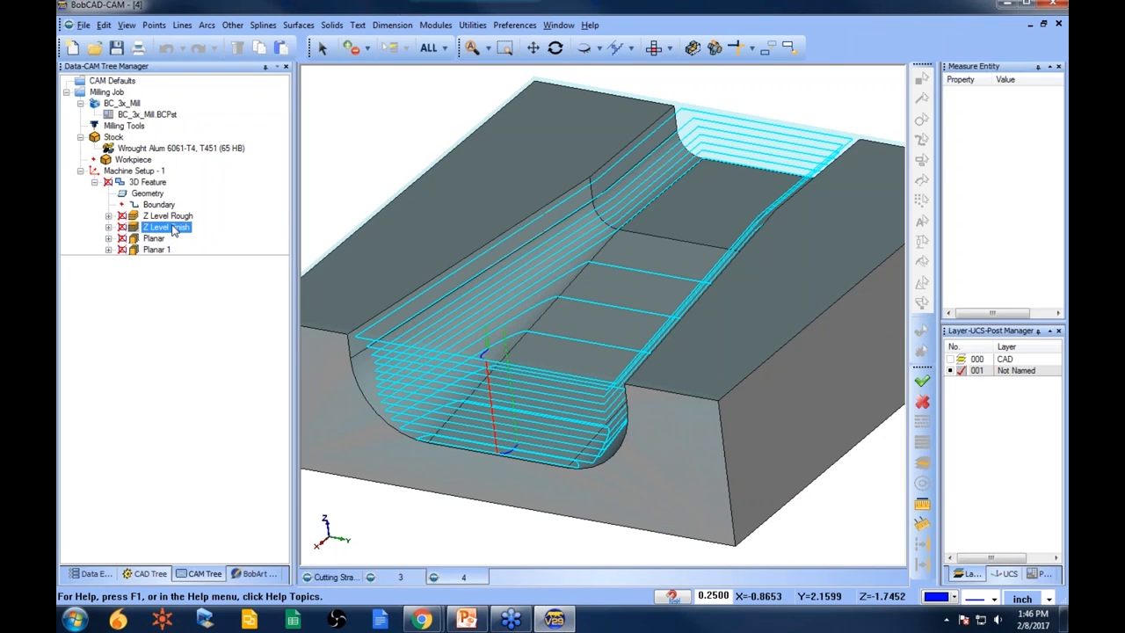
{"action": "middle_click_drag", "start_coordinate": [530, 330], "coordinate": [555, 342]}
- Enable Bottom of Job for the Z Level Finish operation and set its depth by picking a point on the groove wall
{"action": "left_click", "coordinate": [145, 182]}
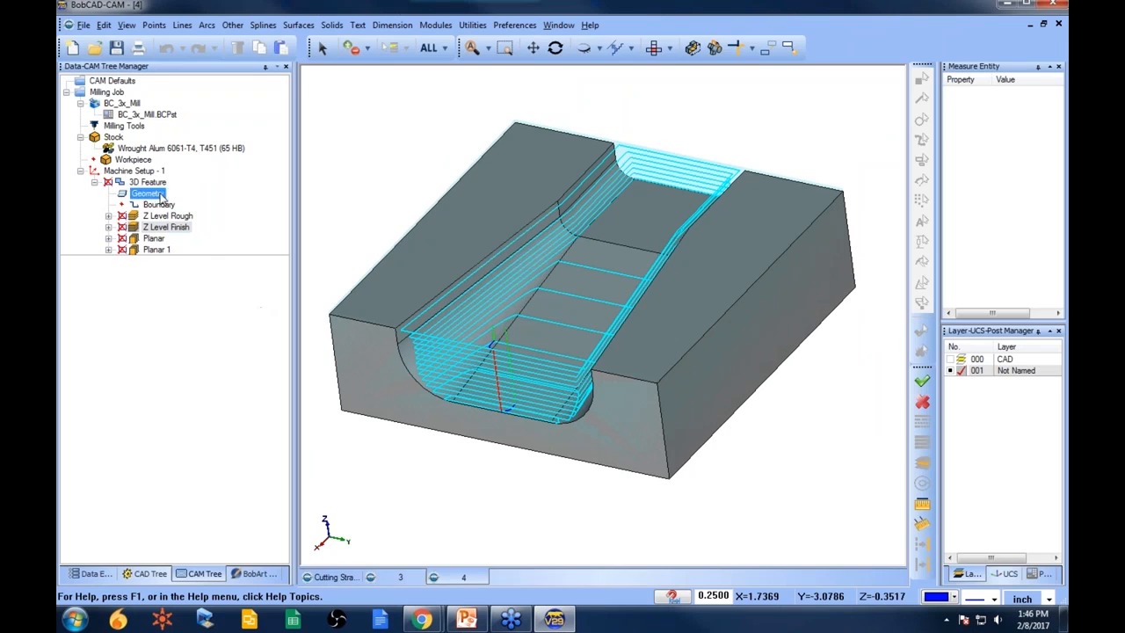
{"action": "right_click", "coordinate": [148, 182]}
{"action": "left_click", "coordinate": [189, 168]}
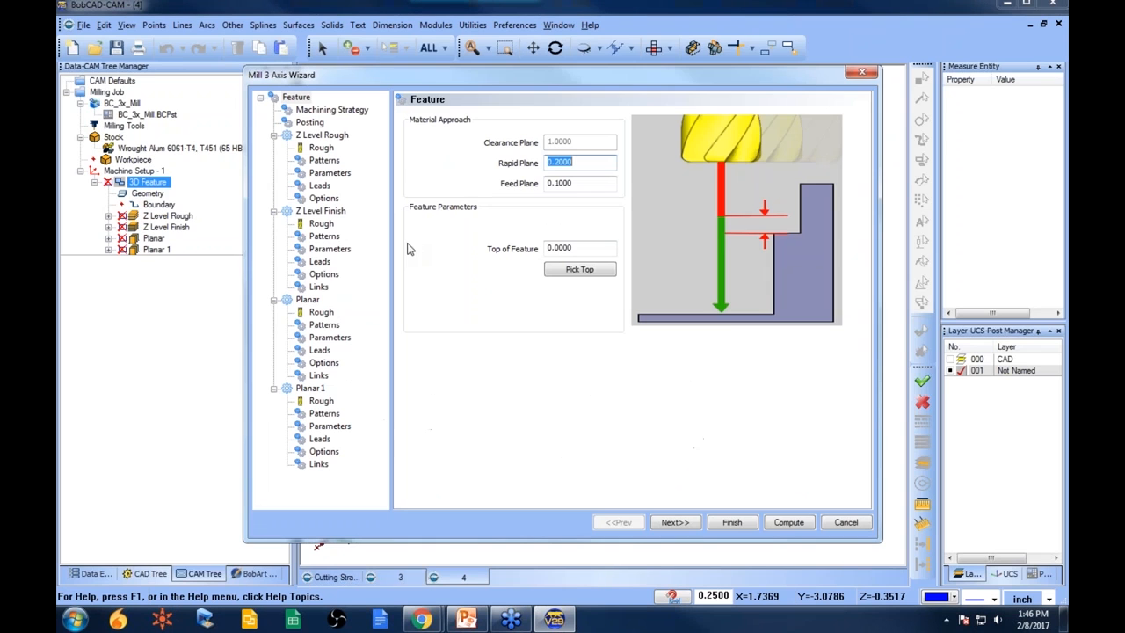
{"action": "left_click", "coordinate": [330, 250]}
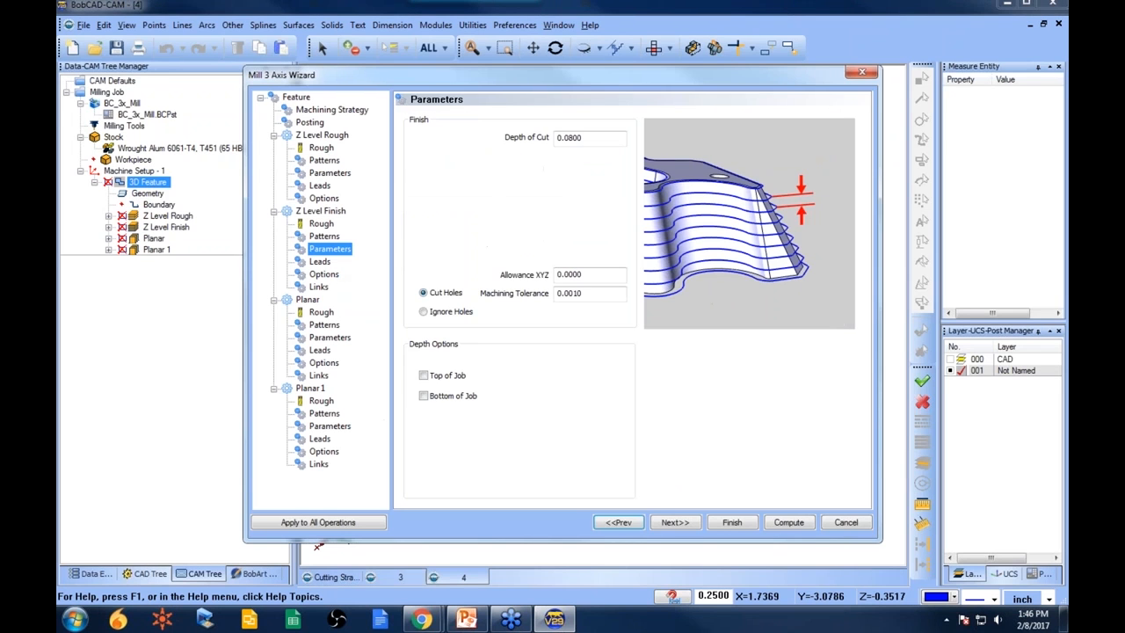
{"action": "left_click", "coordinate": [424, 395]}
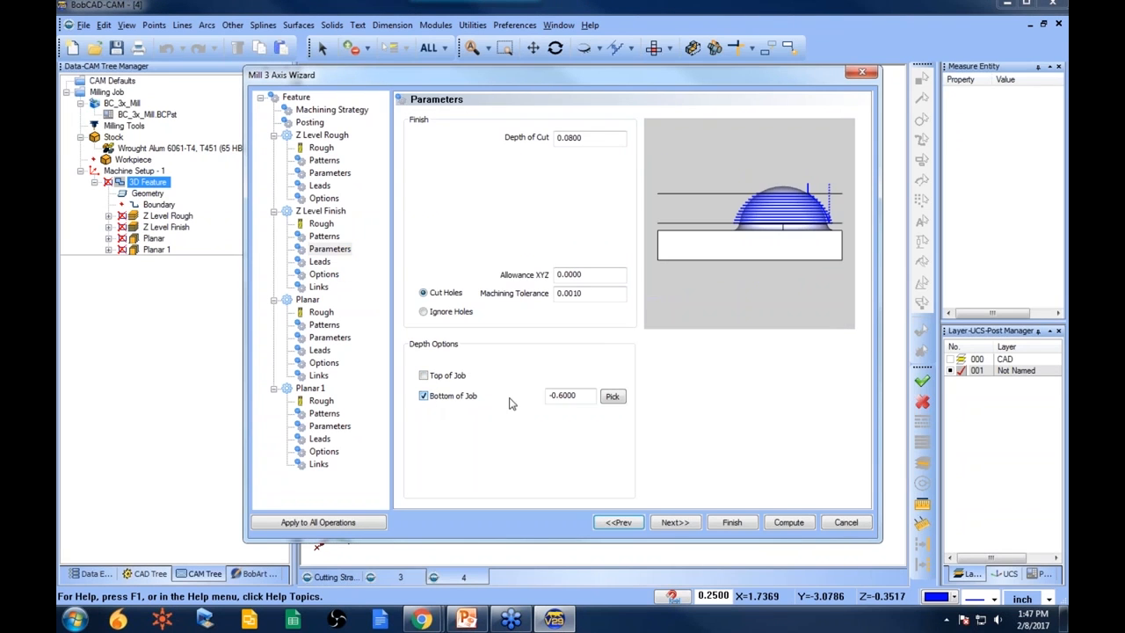
{"action": "left_click", "coordinate": [613, 397]}
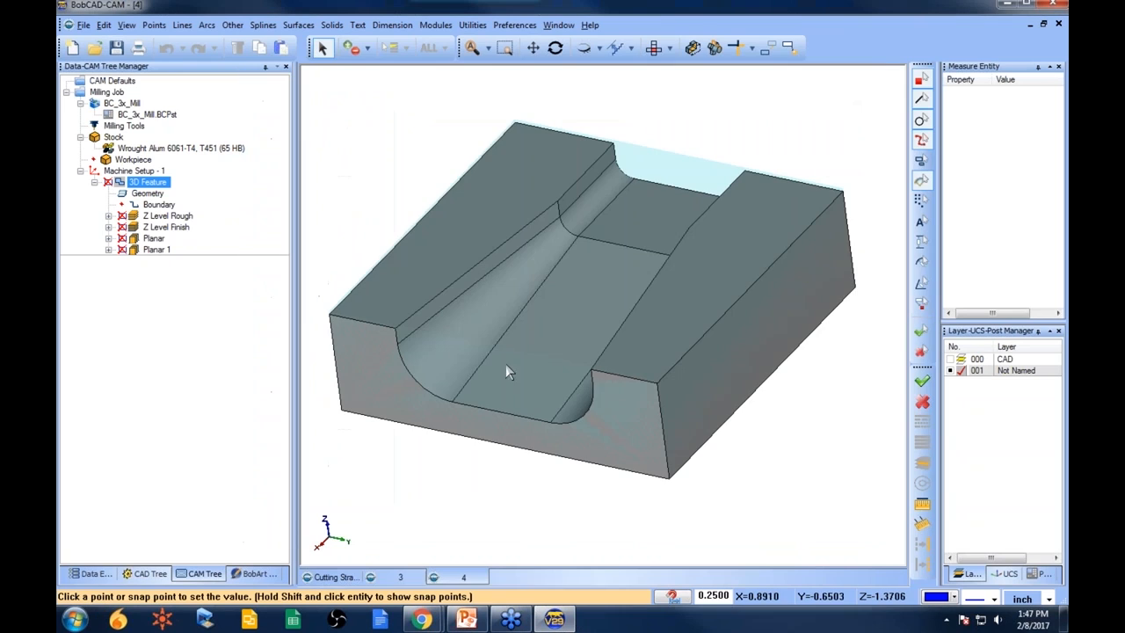
{"action": "left_click", "coordinate": [585, 236]}
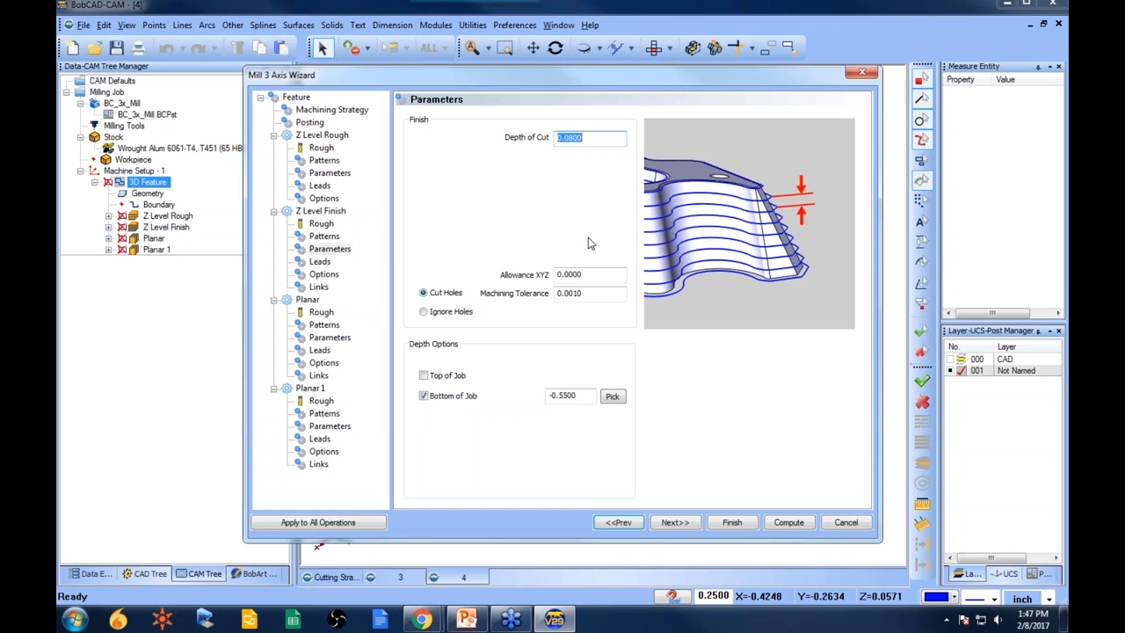
{"action": "left_click", "coordinate": [732, 523]}
- Recompute the Z Level Finish toolpath and review it on the part
{"action": "left_click", "coordinate": [167, 227]}
{"action": "right_click", "coordinate": [176, 230]}
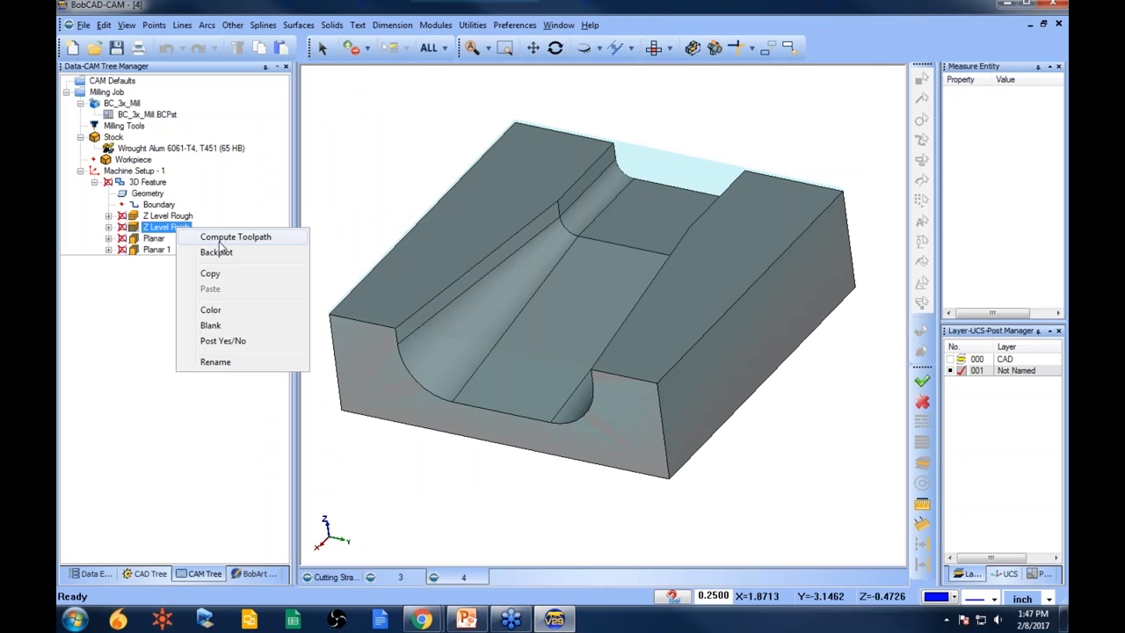
{"action": "left_click", "coordinate": [225, 238]}
{"action": "middle_click_drag", "start_coordinate": [456, 398], "coordinate": [486, 382]}
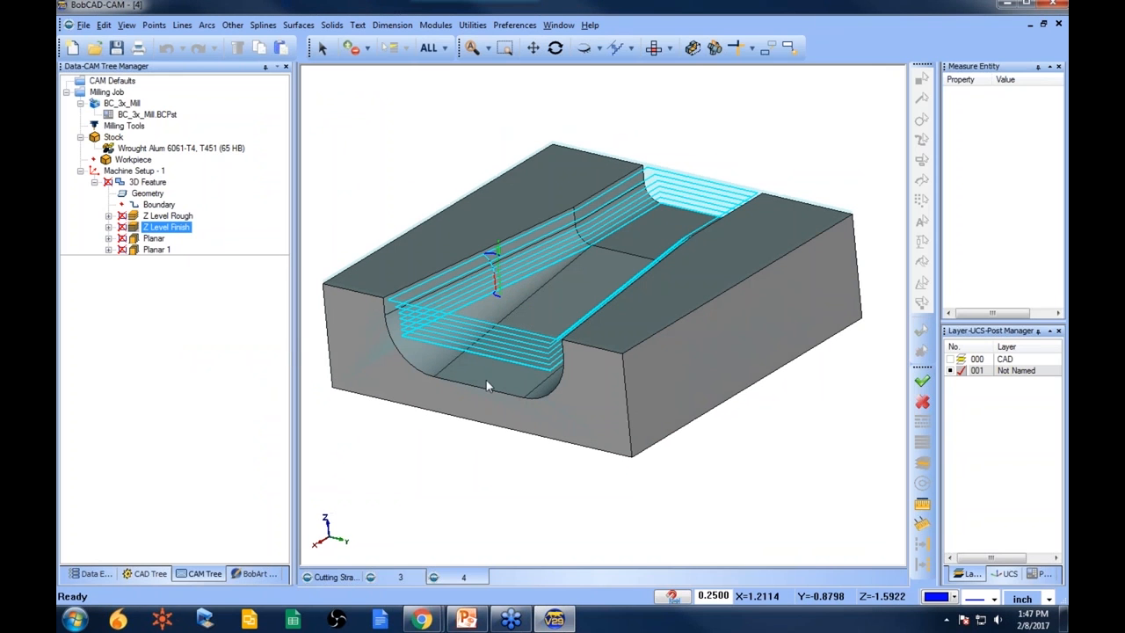
- Reduce the Z Level Finish depth of cut, recompute the toolpath and zoom in to inspect the passes
{"action": "left_click", "coordinate": [147, 183]}
{"action": "right_click", "coordinate": [149, 189]}
{"action": "left_click", "coordinate": [189, 169]}
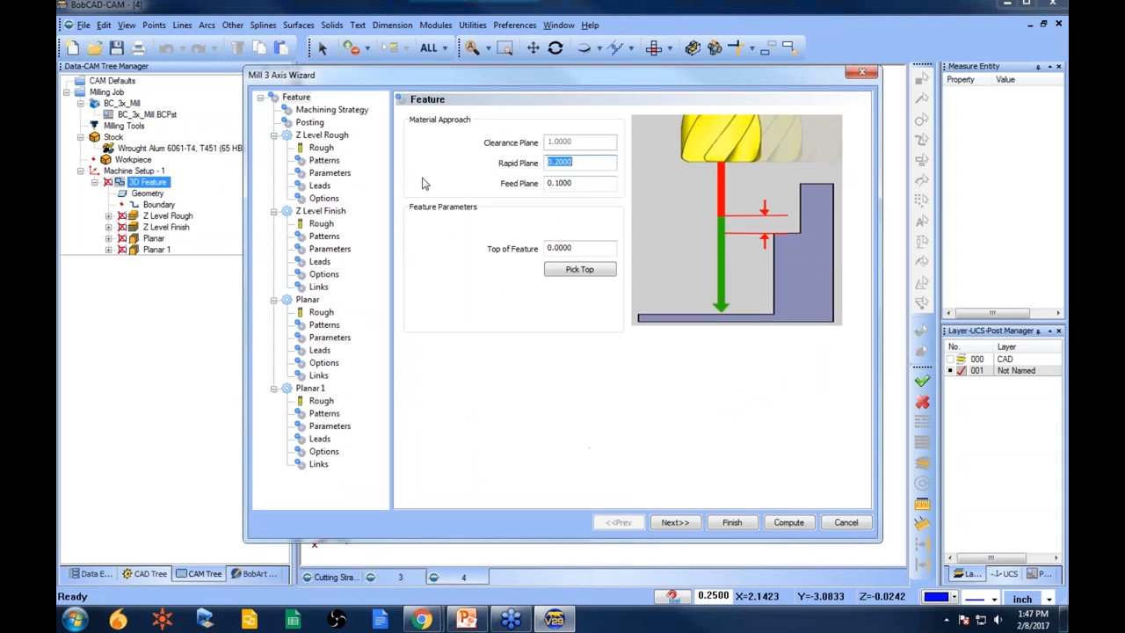
{"action": "left_click", "coordinate": [325, 237]}
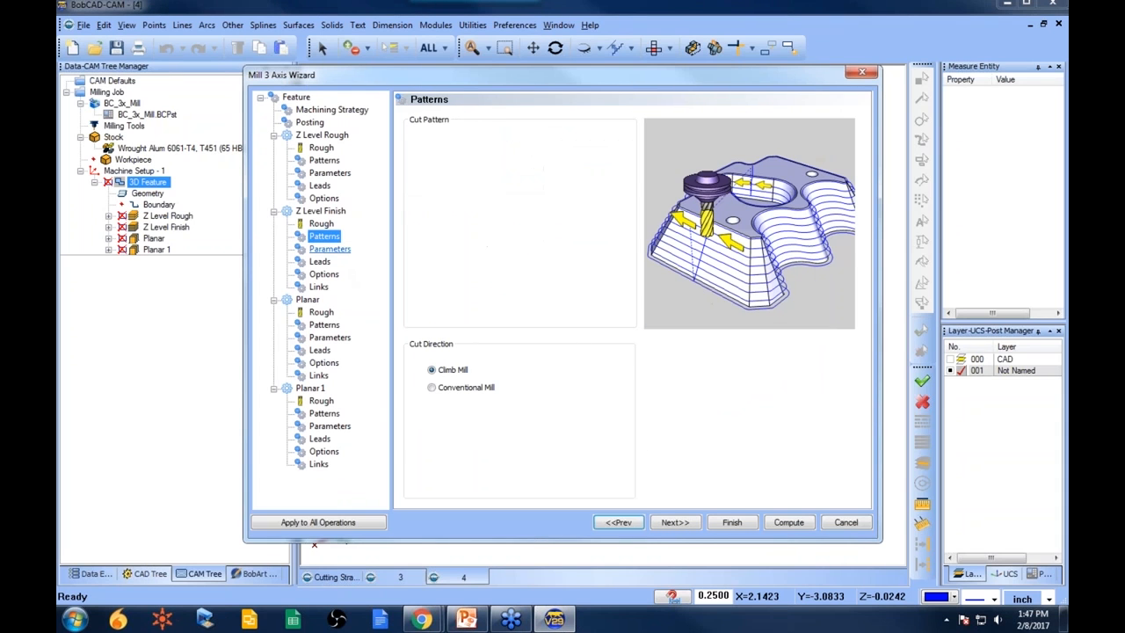
{"action": "left_click", "coordinate": [331, 249]}
{"action": "key", "text": "Tab"}
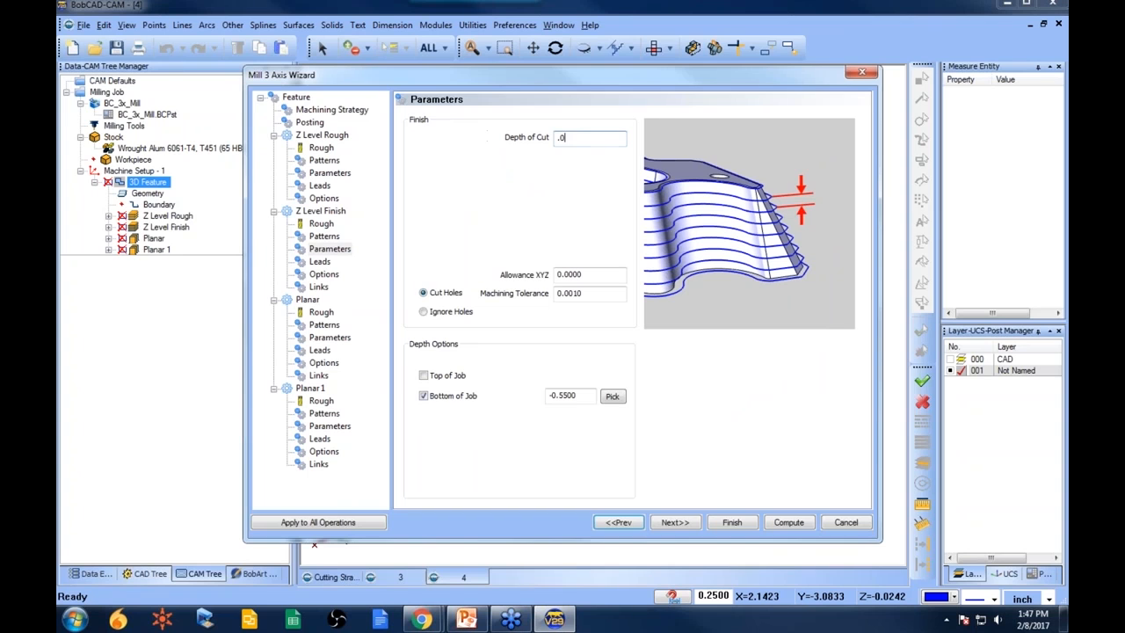
{"action": "left_click", "coordinate": [734, 525]}
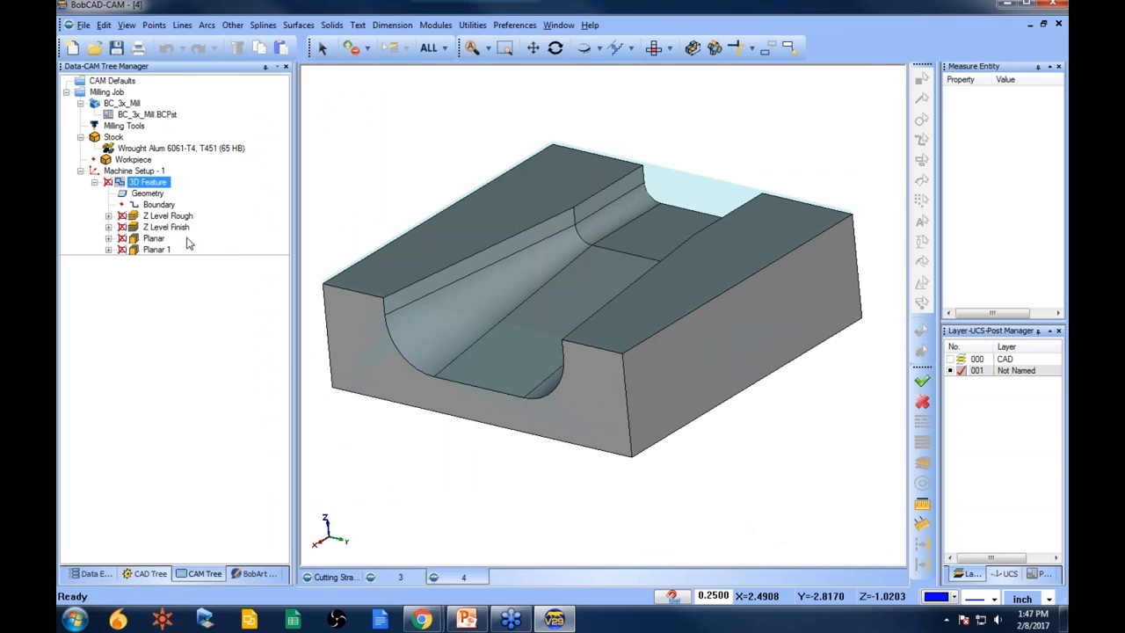
{"action": "right_click", "coordinate": [178, 228]}
{"action": "left_click", "coordinate": [242, 235]}
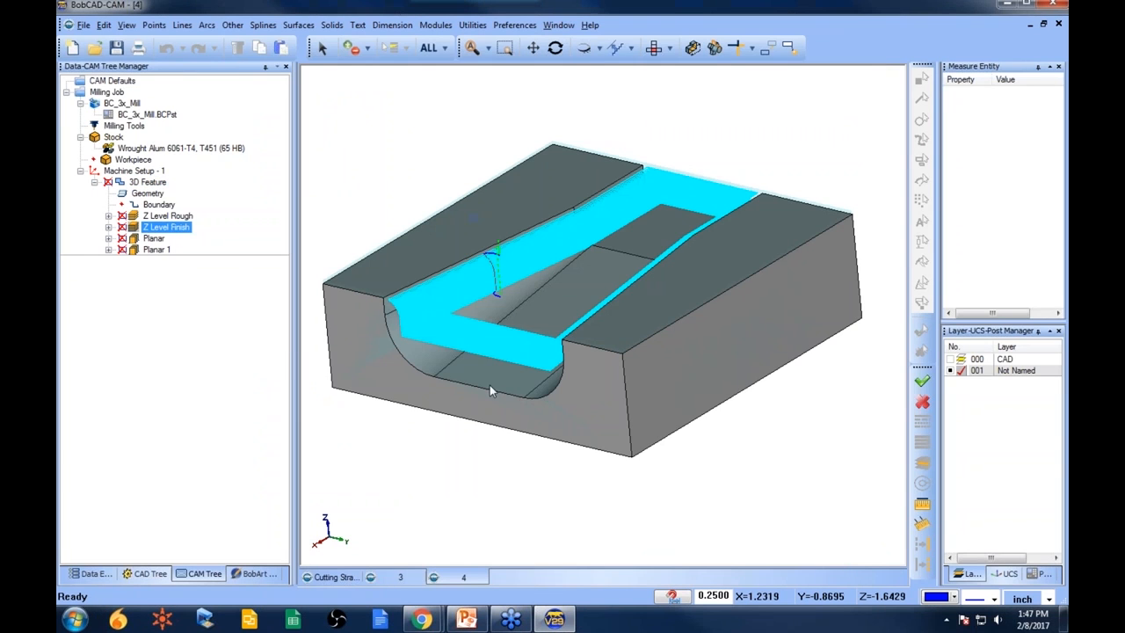
{"action": "scroll", "coordinate": [490, 385], "scroll_direction": "up", "scroll_amount": 5}
{"action": "scroll", "coordinate": [481, 280], "scroll_direction": "up", "scroll_amount": 2}
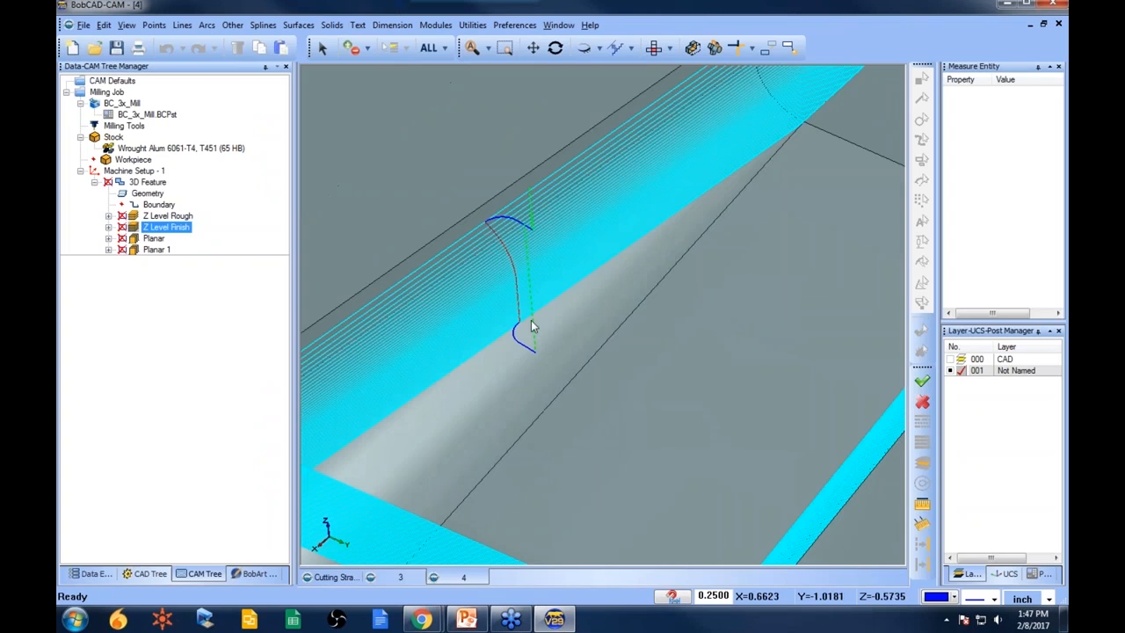
{"action": "scroll", "coordinate": [529, 344], "scroll_direction": "down", "scroll_amount": 5}
{"action": "middle_click_drag", "start_coordinate": [531, 339], "coordinate": [616, 432]}
- Set the Z Level Finish depth of cut to .08 and recompute the toolpath
{"action": "left_click", "coordinate": [146, 182]}
{"action": "right_click", "coordinate": [146, 182]}
{"action": "left_click", "coordinate": [250, 162]}
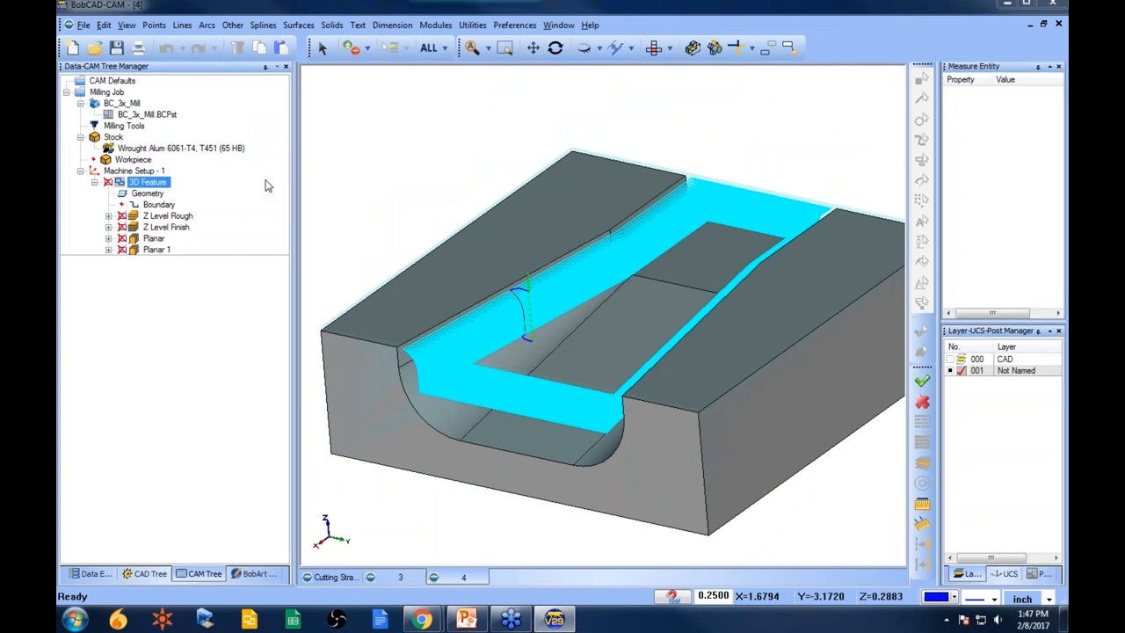
{"action": "left_click", "coordinate": [324, 235]}
{"action": "left_click", "coordinate": [331, 249]}
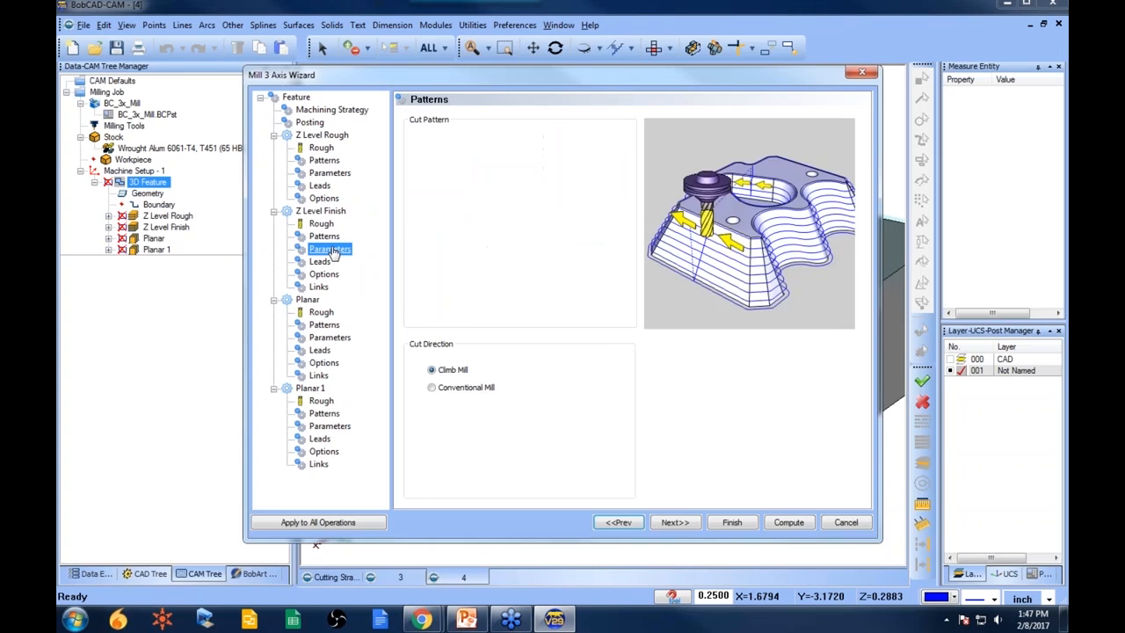
{"action": "left_click_drag", "start_coordinate": [599, 137], "coordinate": [492, 137]}
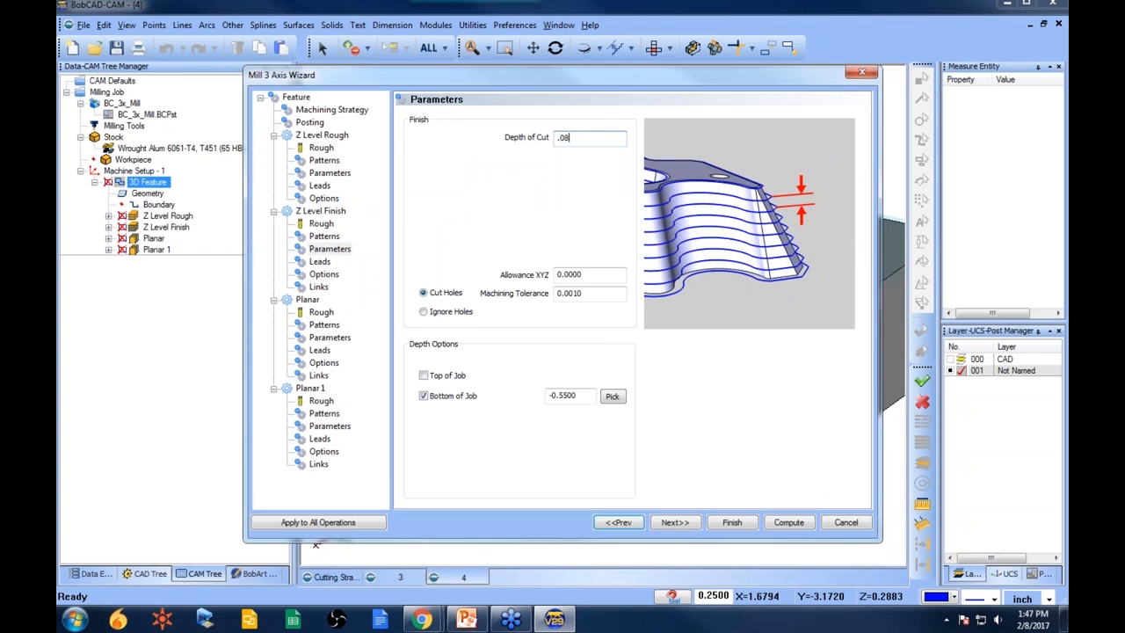
{"action": "left_click", "coordinate": [739, 523]}
{"action": "right_click", "coordinate": [163, 230]}
{"action": "left_click", "coordinate": [169, 246]}
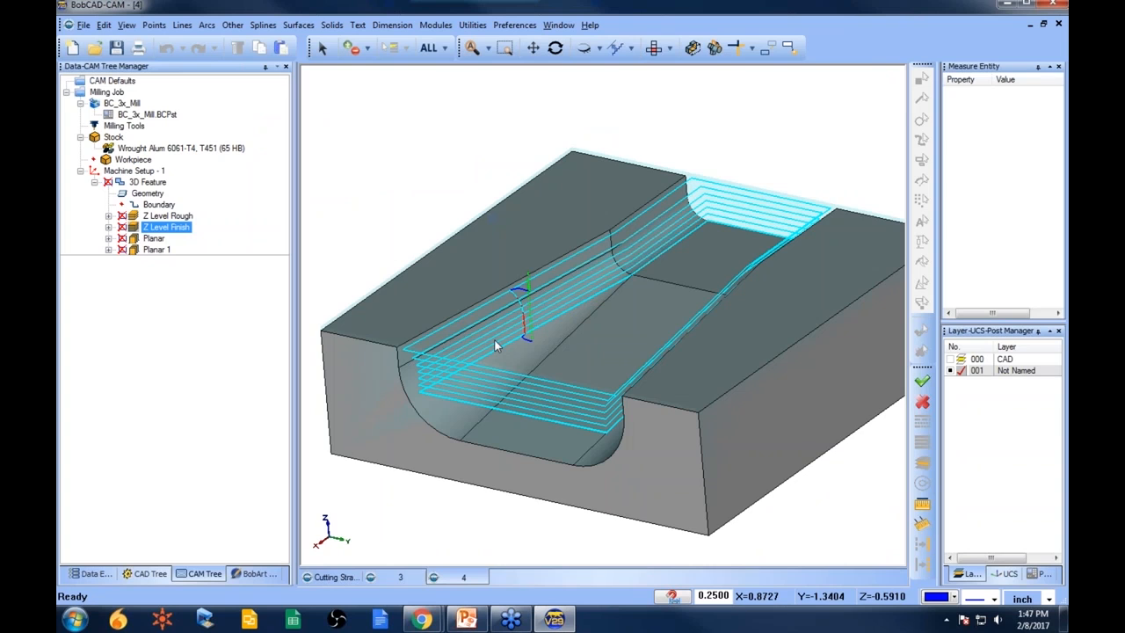
{"action": "middle_click_drag", "start_coordinate": [581, 379], "coordinate": [605, 378]}
- Compute the Planar toolpath and review it in the groove
{"action": "left_click", "coordinate": [155, 238]}
{"action": "right_click", "coordinate": [156, 239]}
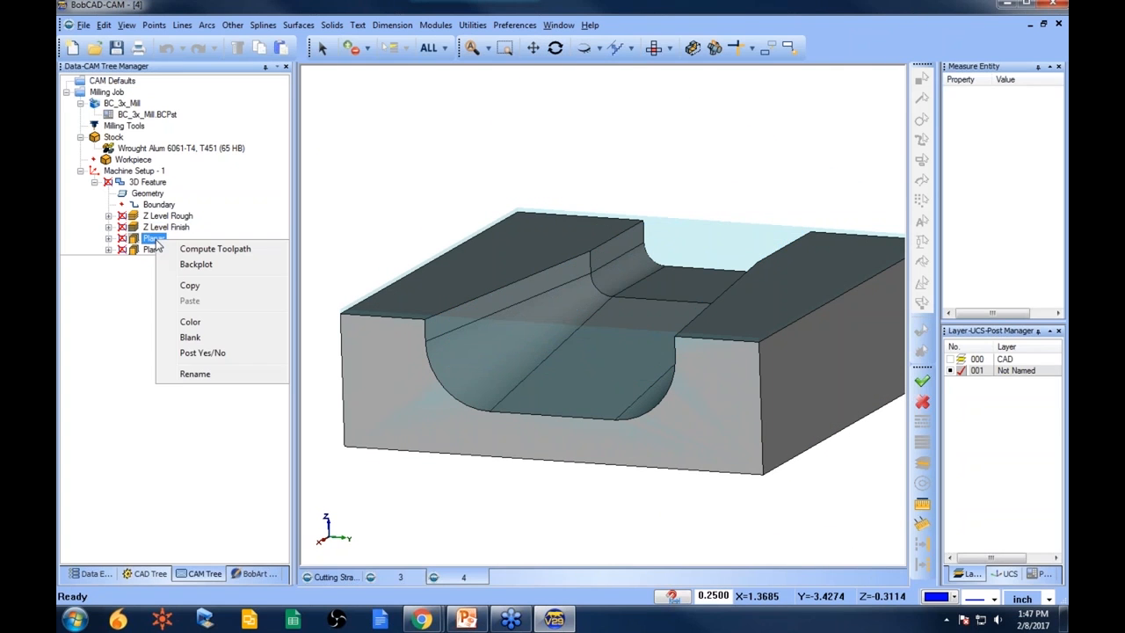
{"action": "left_click", "coordinate": [209, 252]}
{"action": "middle_click_drag", "start_coordinate": [560, 354], "coordinate": [556, 377]}
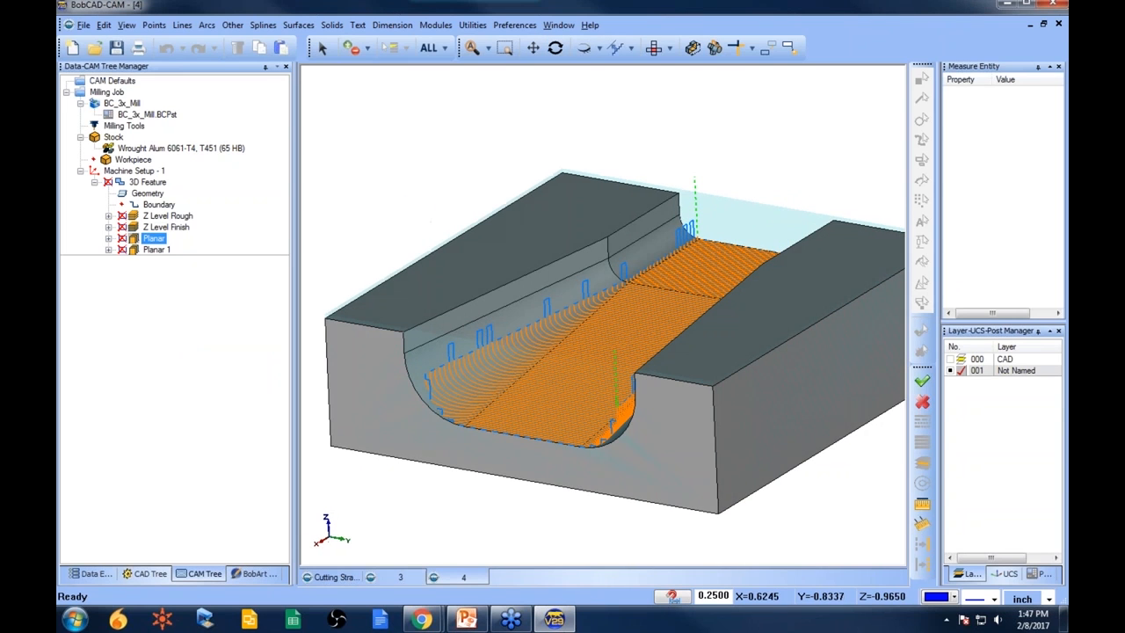
- Set the Planar Top of Job depth by picking a point on the groove's upper edge
{"action": "right_click", "coordinate": [144, 183]}
{"action": "left_click", "coordinate": [188, 167]}
{"action": "left_click", "coordinate": [335, 339]}
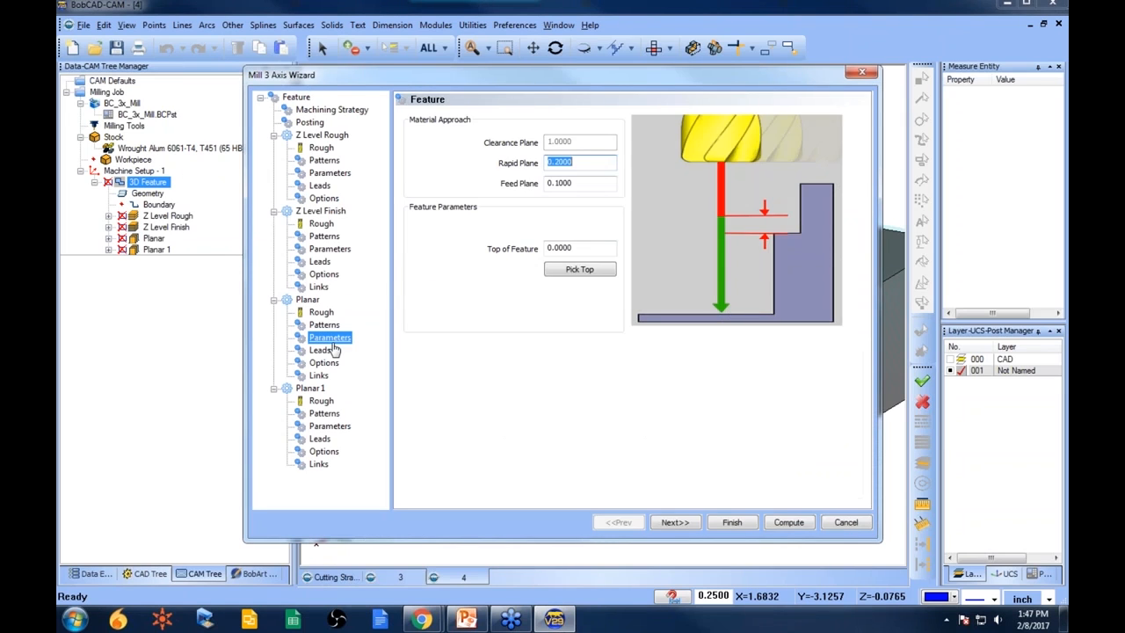
{"action": "left_click", "coordinate": [612, 378]}
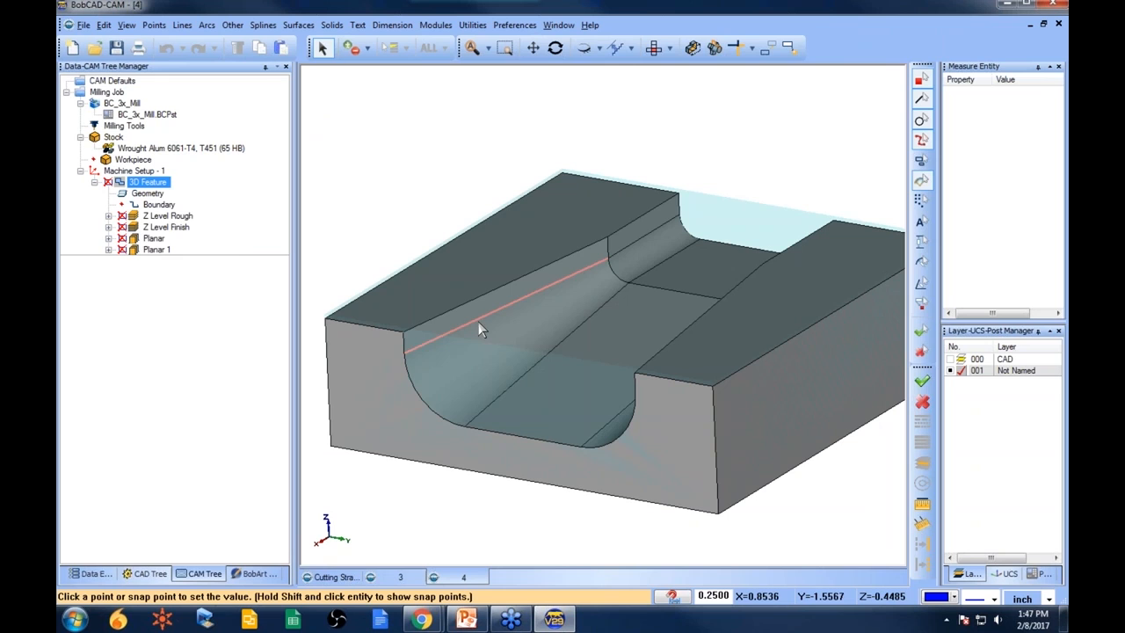
{"action": "left_click", "coordinate": [637, 276]}
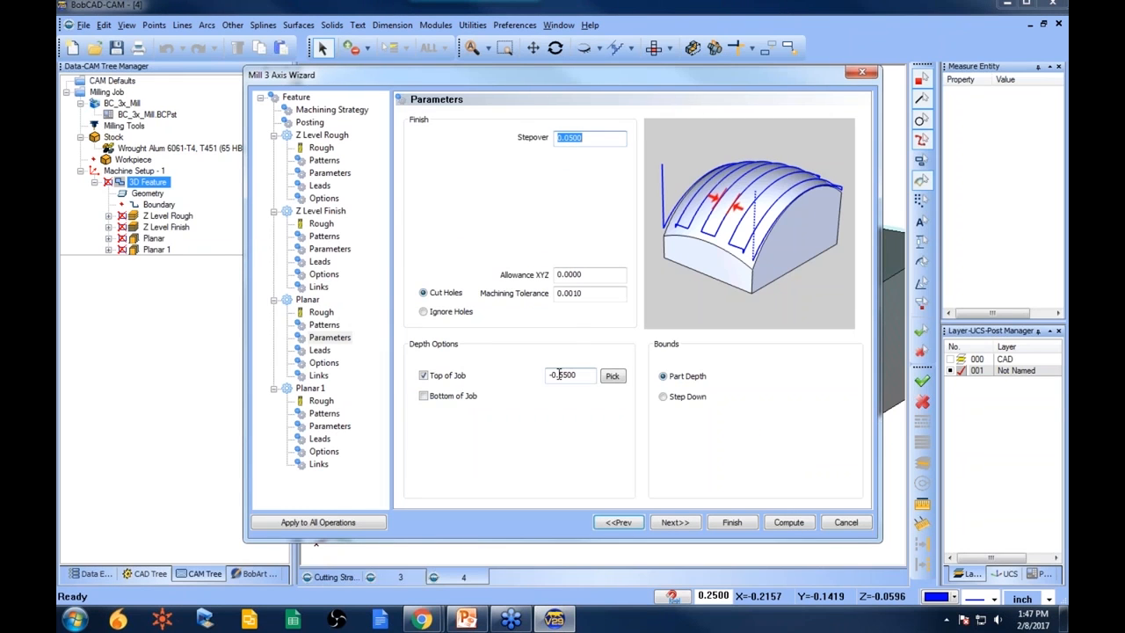
{"action": "left_click", "coordinate": [728, 527]}
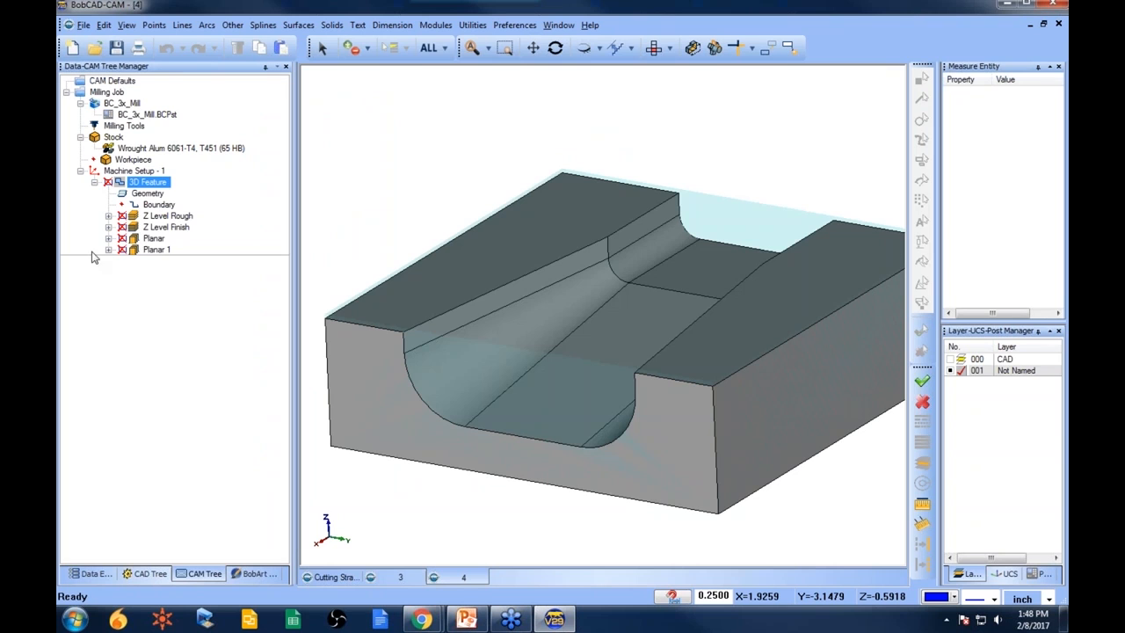
- Recompute the Planar toolpath and review it on the part
{"action": "left_click", "coordinate": [149, 250]}
{"action": "right_click", "coordinate": [147, 239]}
{"action": "left_click", "coordinate": [206, 252]}
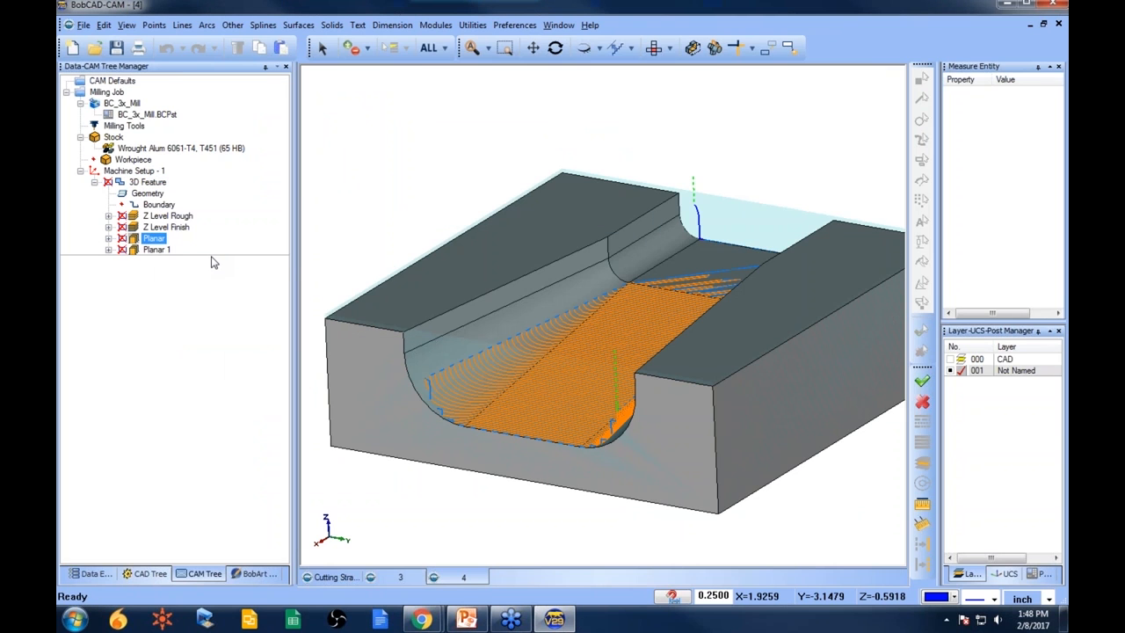
{"action": "middle_click_drag", "start_coordinate": [542, 304], "coordinate": [536, 369]}
- Expand the Planar operation and inspect its boundary and the 3D feature geometry
{"action": "left_click", "coordinate": [153, 229]}
{"action": "left_click", "coordinate": [149, 239]}
{"action": "left_click", "coordinate": [110, 240]}
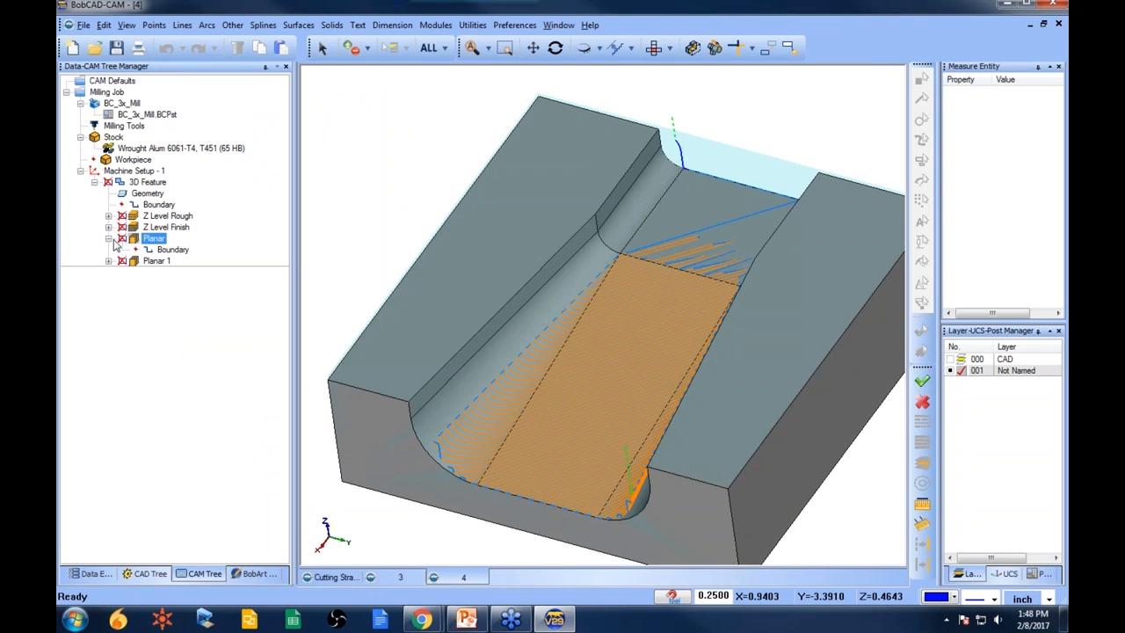
{"action": "left_click", "coordinate": [161, 250]}
{"action": "left_click", "coordinate": [147, 192]}
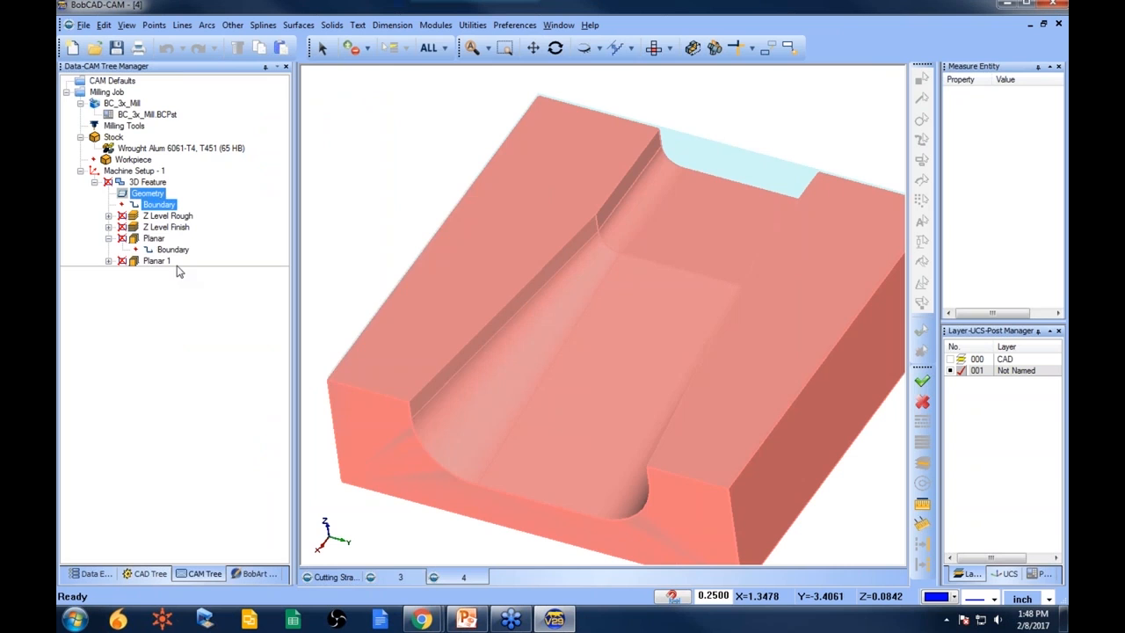
{"action": "left_click", "coordinate": [155, 238]}
{"action": "middle_click_drag", "start_coordinate": [542, 301], "coordinate": [624, 387]}
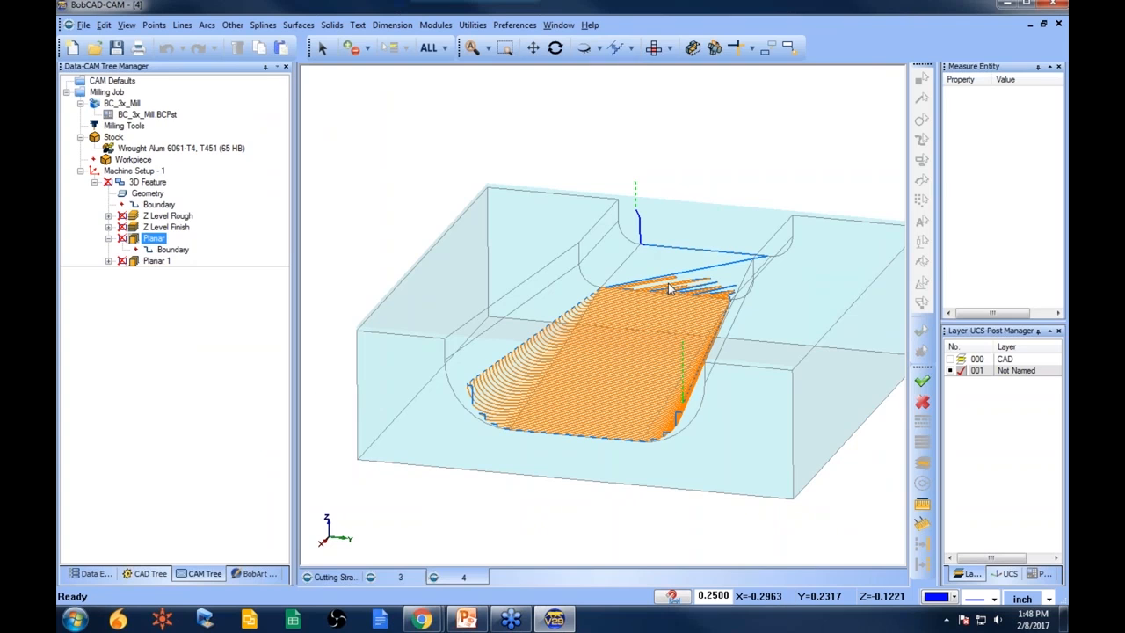
- Edit the 3D feature and set the Planar operation's Top of Job depth to -0.5000
{"action": "right_click", "coordinate": [146, 182]}
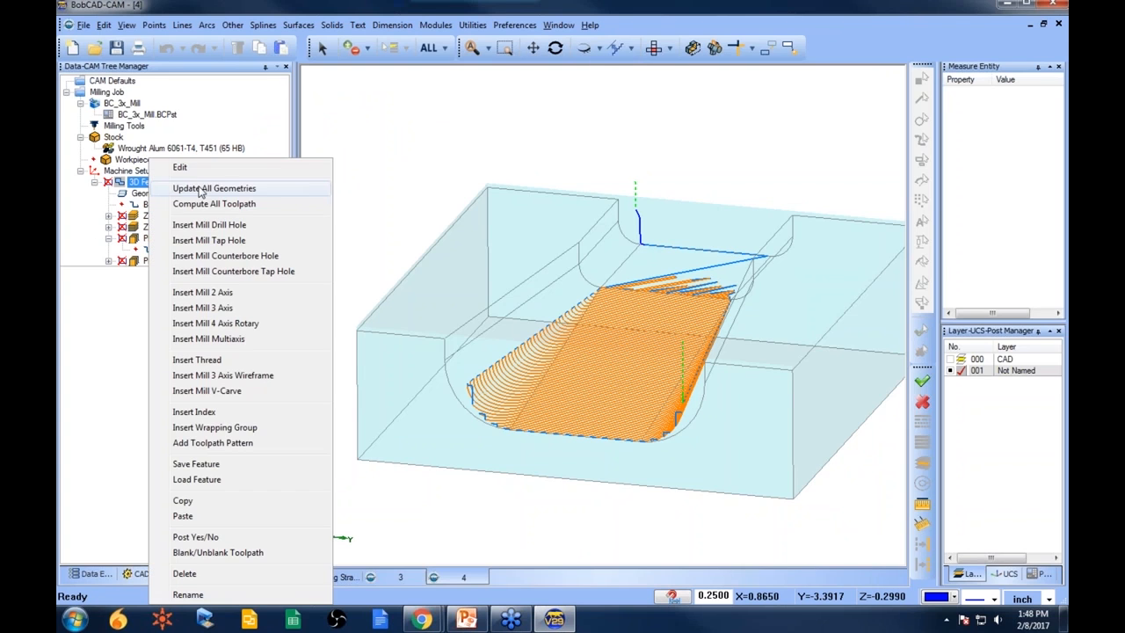
{"action": "left_click", "coordinate": [177, 167]}
{"action": "left_click", "coordinate": [322, 326]}
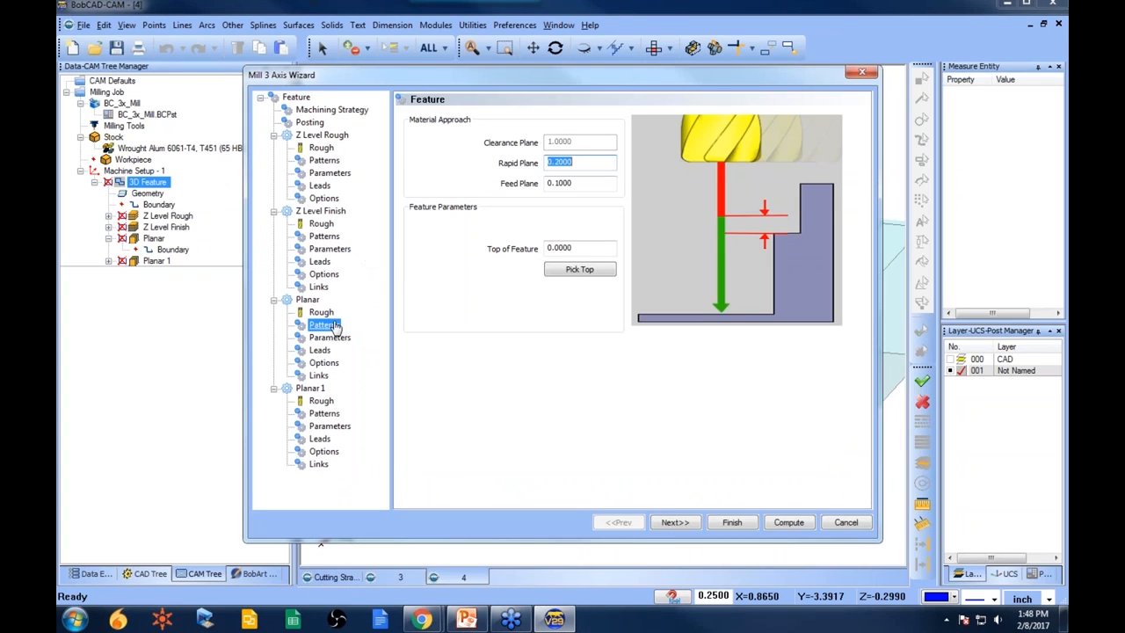
{"action": "left_click", "coordinate": [330, 339]}
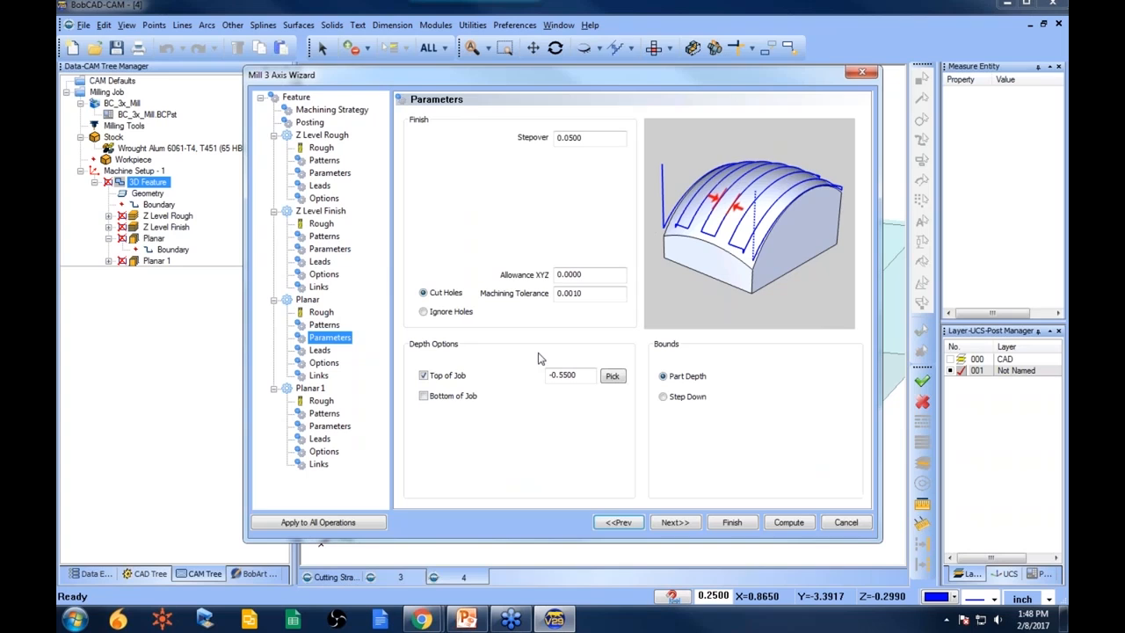
{"action": "left_click_drag", "start_coordinate": [561, 375], "coordinate": [613, 375]}
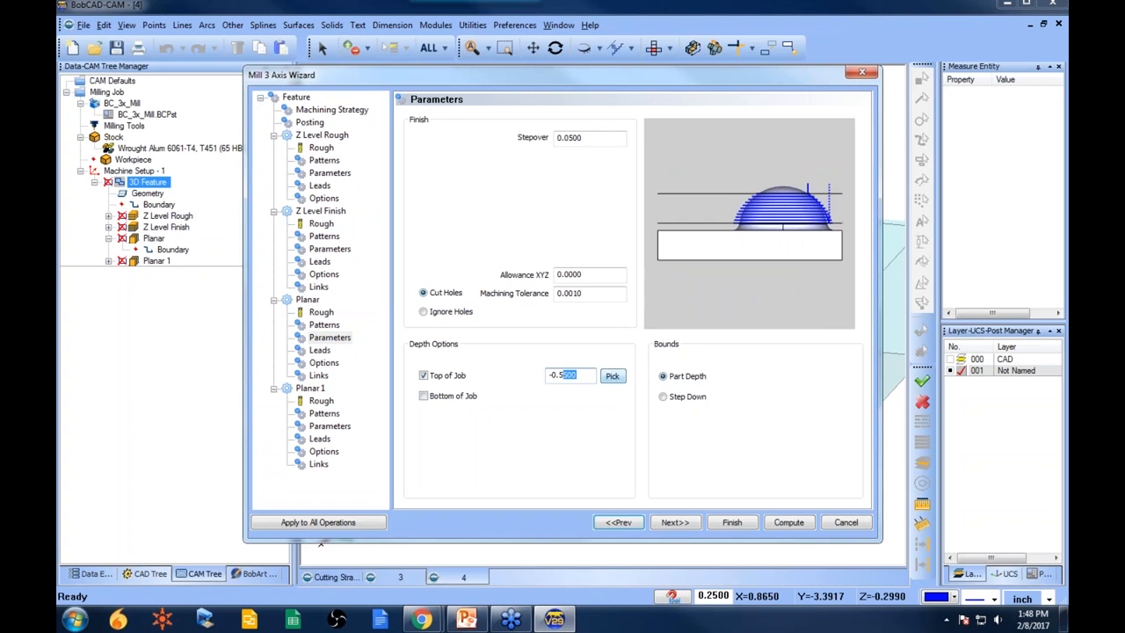
{"action": "left_click", "coordinate": [732, 522]}
- Recompute the Planar toolpath and review it on the part
{"action": "left_click", "coordinate": [153, 238]}
{"action": "right_click", "coordinate": [156, 243]}
{"action": "left_click", "coordinate": [201, 252]}
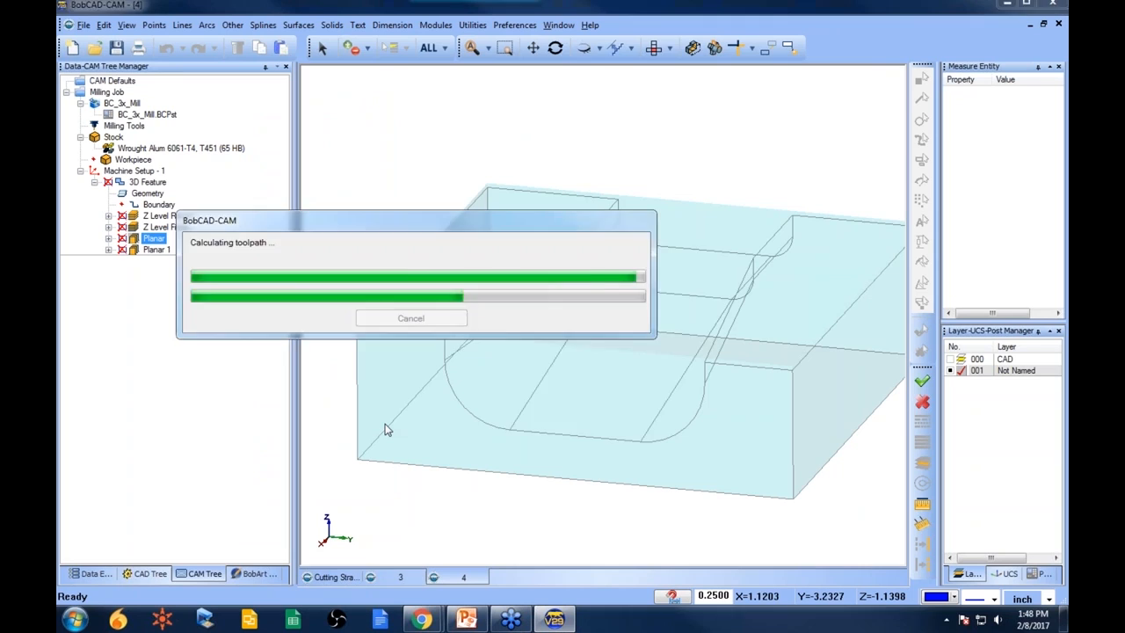
{"action": "mouse_move", "coordinate": [606, 415]}
{"action": "middle_mouse_down"}
{"action": "mouse_move", "coordinate": [536, 423]}
{"action": "mouse_move", "coordinate": [689, 419]}
{"action": "mouse_move", "coordinate": [615, 422]}
{"action": "middle_mouse_up"}
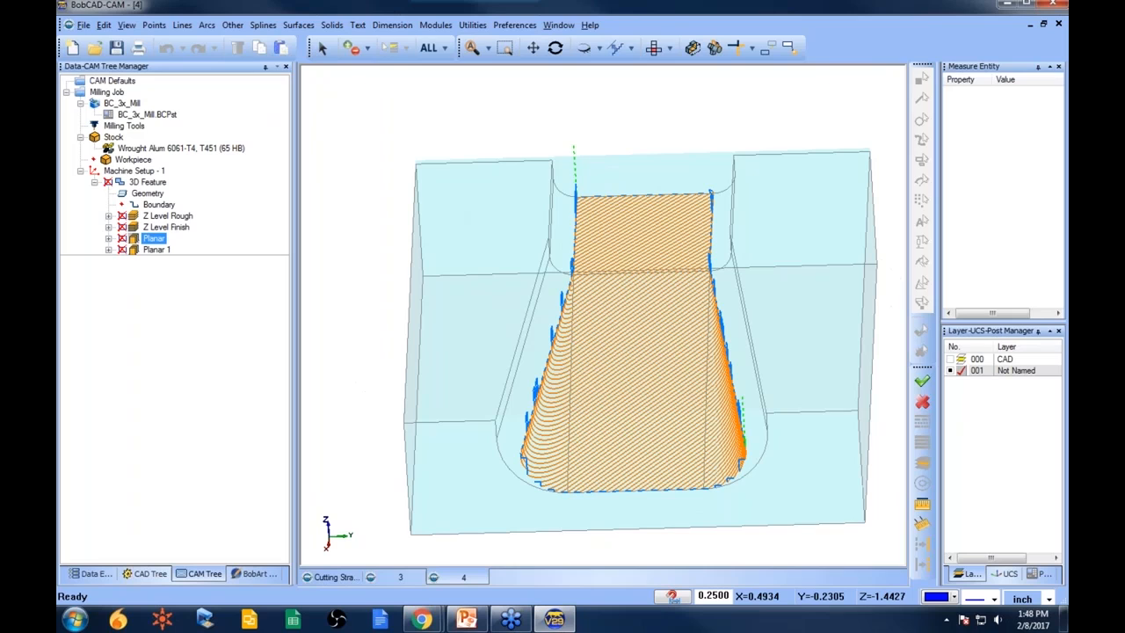
{"action": "left_click", "coordinate": [156, 251]}
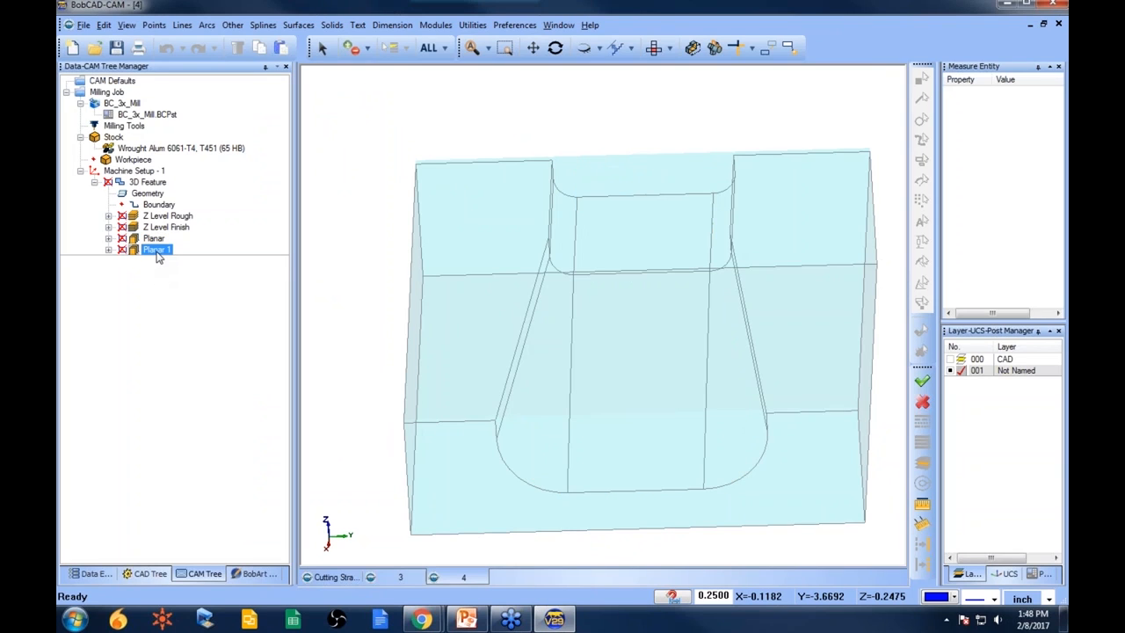
{"action": "mouse_move", "coordinate": [600, 355]}
{"action": "middle_mouse_down"}
{"action": "mouse_move", "coordinate": [643, 334]}
{"action": "mouse_move", "coordinate": [532, 327]}
{"action": "mouse_move", "coordinate": [602, 316]}
{"action": "mouse_move", "coordinate": [517, 335]}
{"action": "middle_mouse_up"}
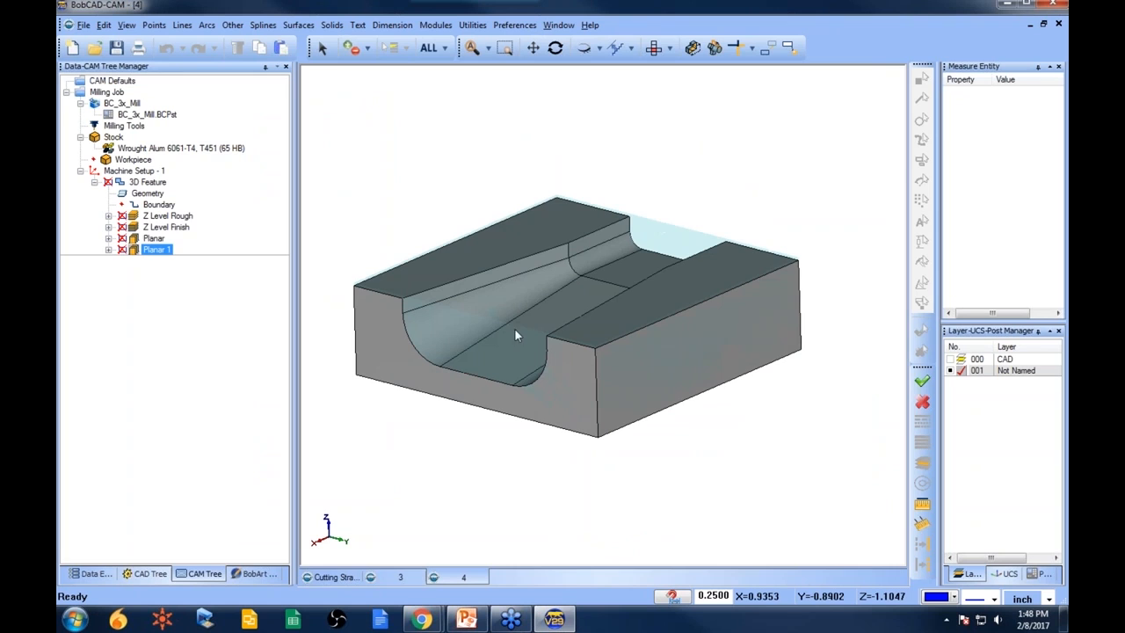
- Set the Planar operation's zig-zag lace angle to 90
{"action": "left_click", "coordinate": [154, 239]}
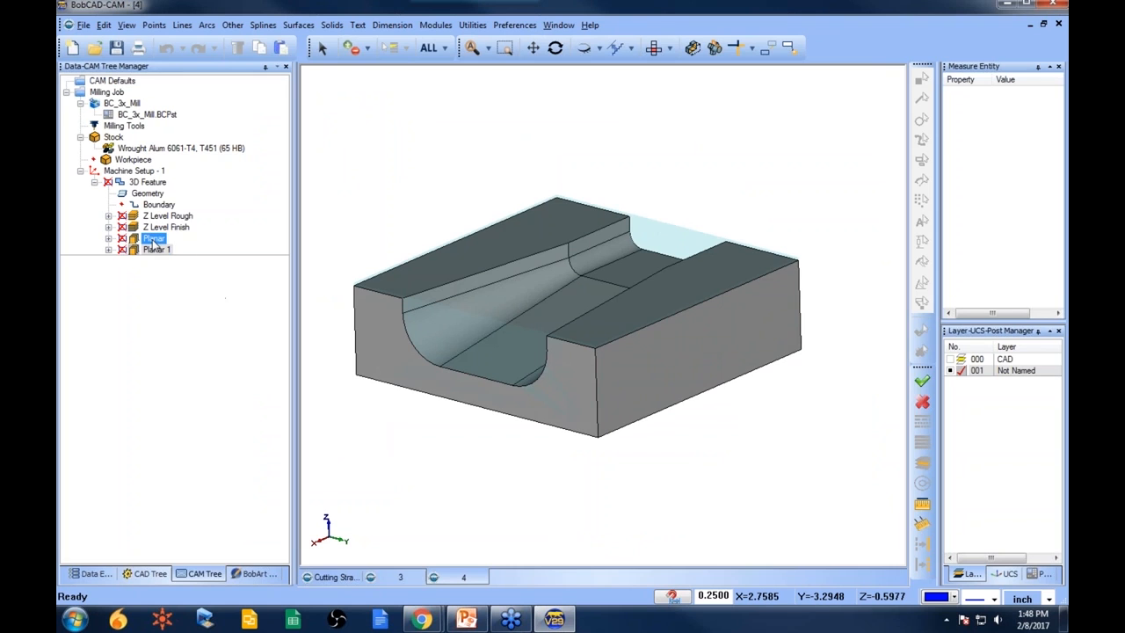
{"action": "right_click", "coordinate": [147, 182]}
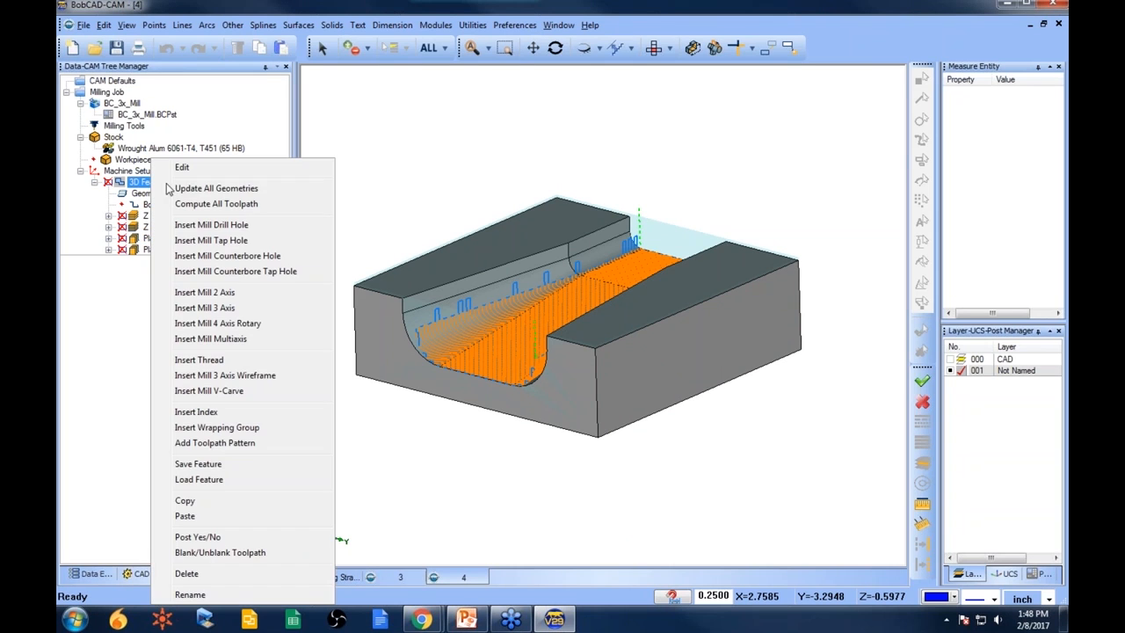
{"action": "left_click", "coordinate": [193, 173]}
{"action": "left_click", "coordinate": [324, 235]}
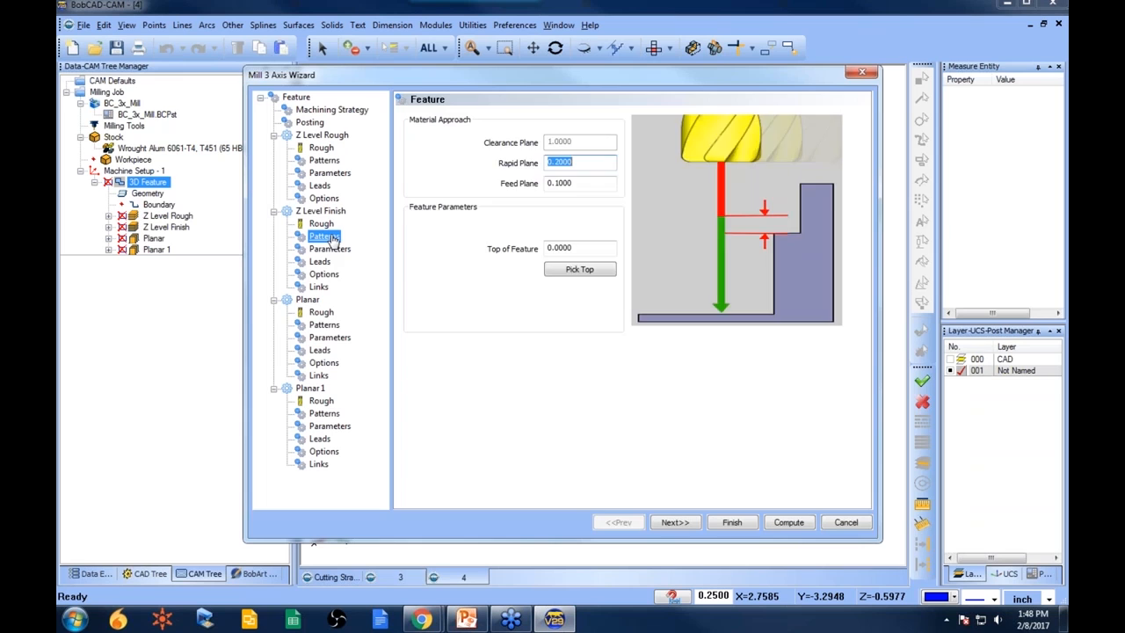
{"action": "left_click", "coordinate": [323, 325]}
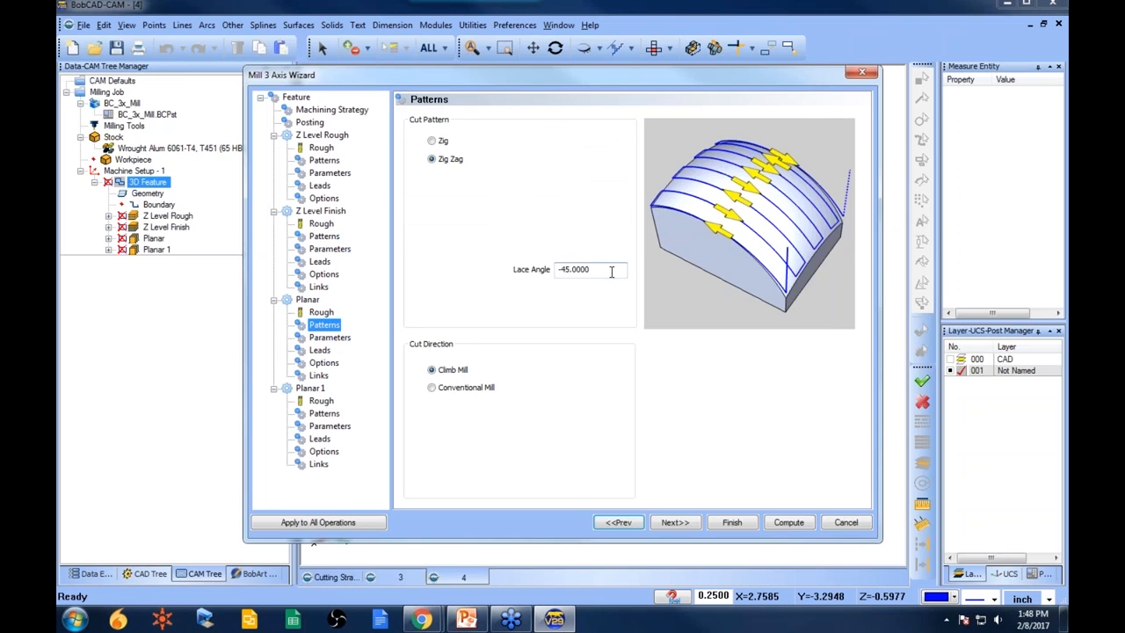
{"action": "left_click_drag", "start_coordinate": [612, 272], "coordinate": [425, 270]}
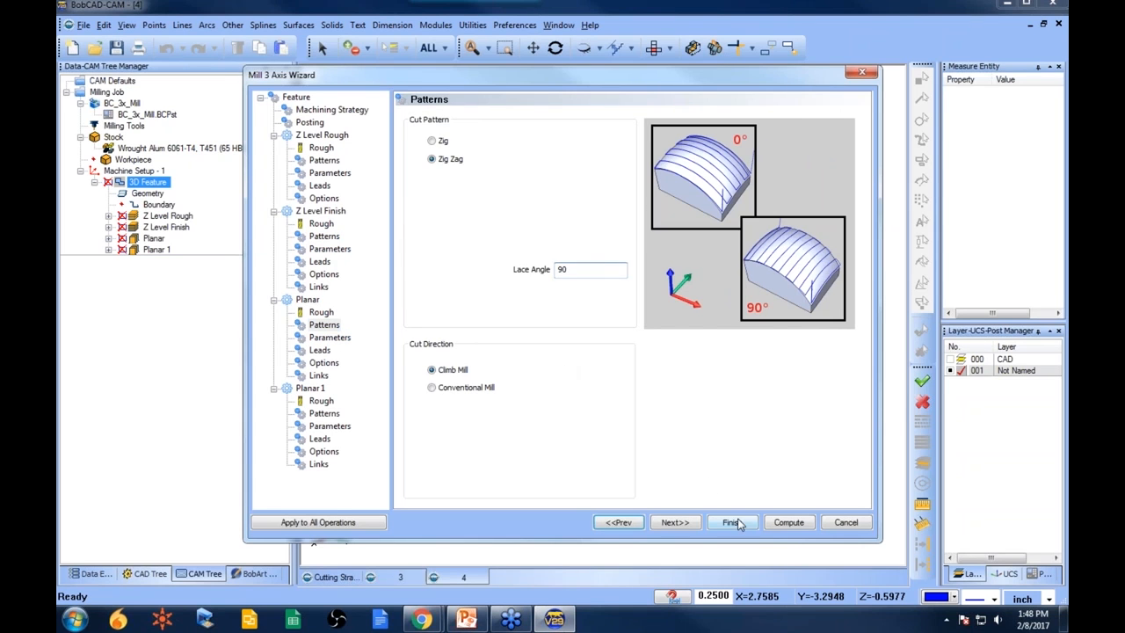
{"action": "left_click", "coordinate": [736, 523]}
- Recompute the Planar toolpath and review it along the groove
{"action": "right_click", "coordinate": [165, 238]}
{"action": "left_click", "coordinate": [216, 255]}
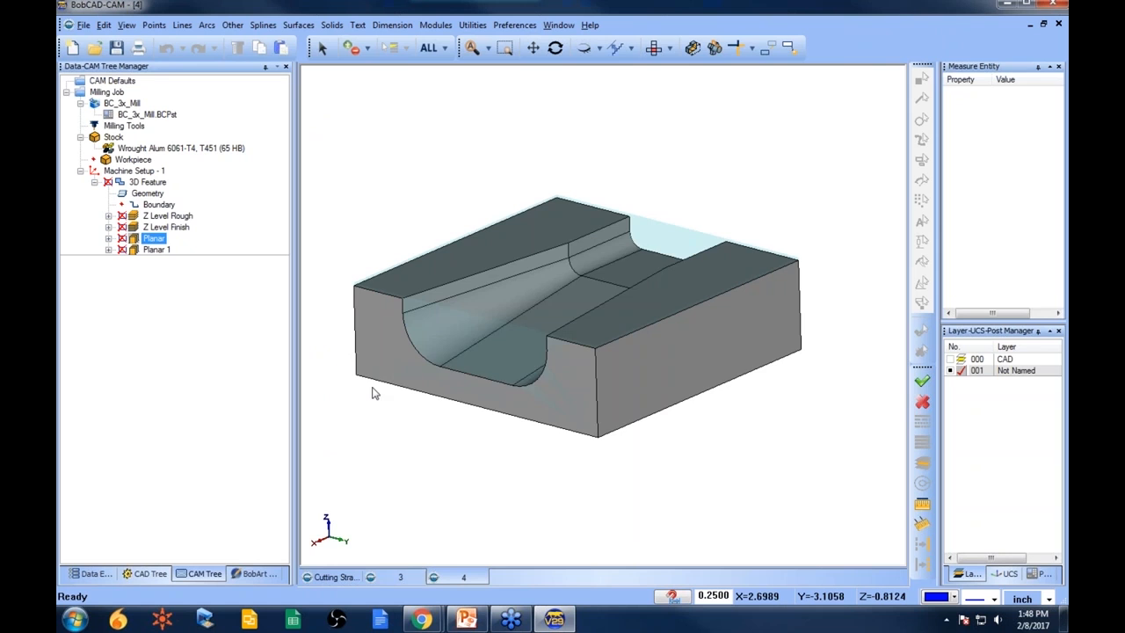
{"action": "middle_click_drag", "start_coordinate": [381, 389], "coordinate": [547, 415]}
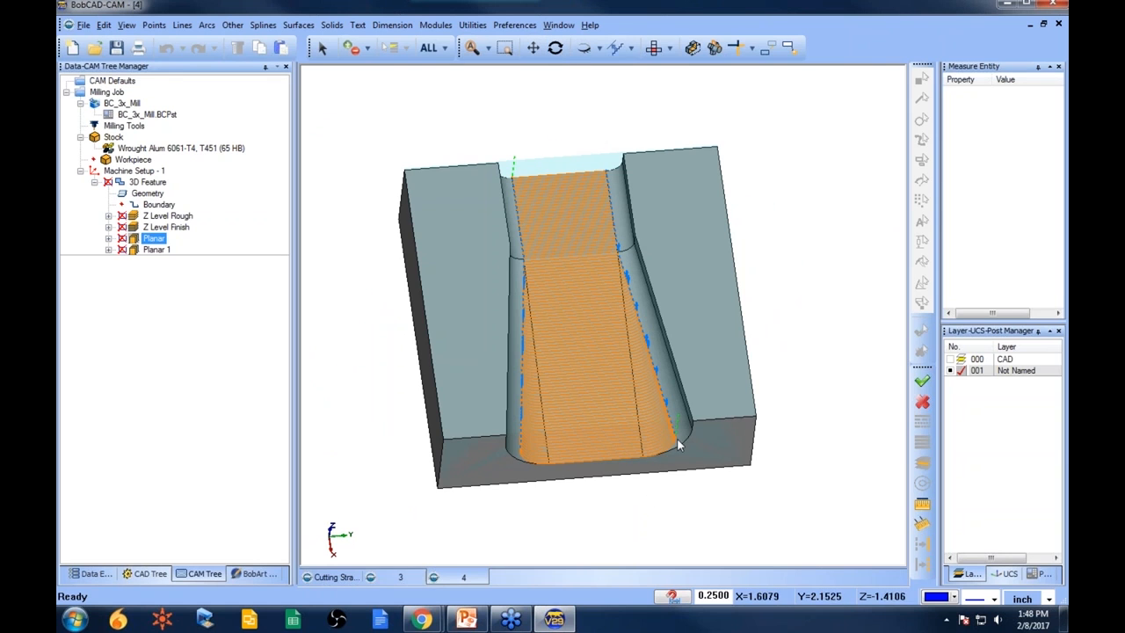
{"action": "middle_click_drag", "start_coordinate": [630, 473], "coordinate": [676, 359]}
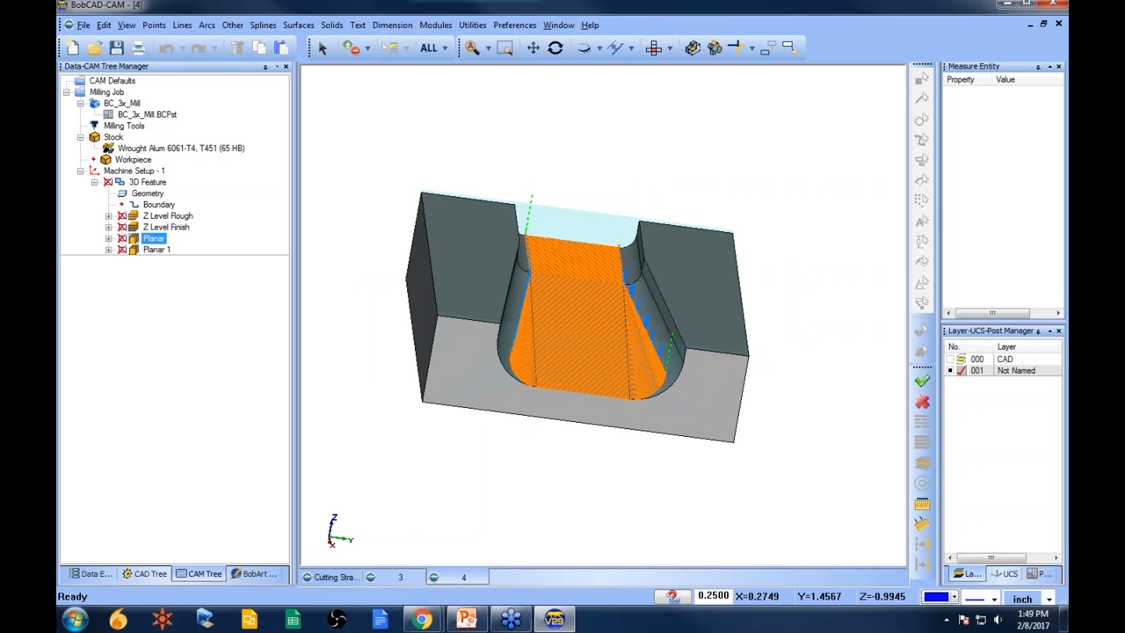
{"action": "middle_click_drag", "start_coordinate": [594, 345], "coordinate": [605, 348]}
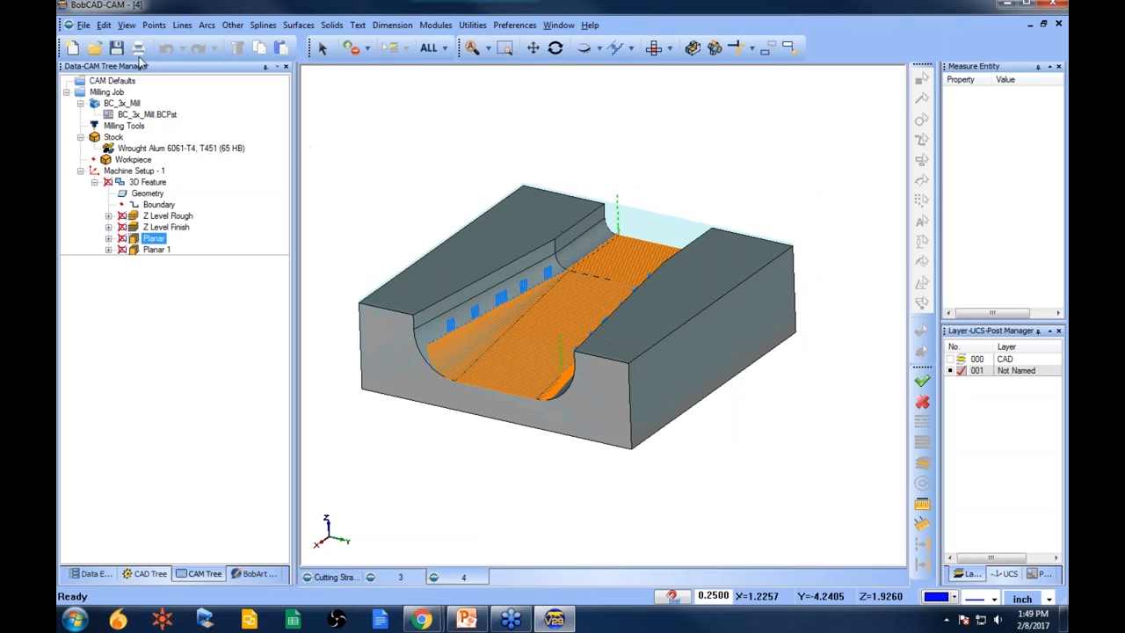
- Open the part file 5.bbcd
{"action": "left_click", "coordinate": [94, 47]}
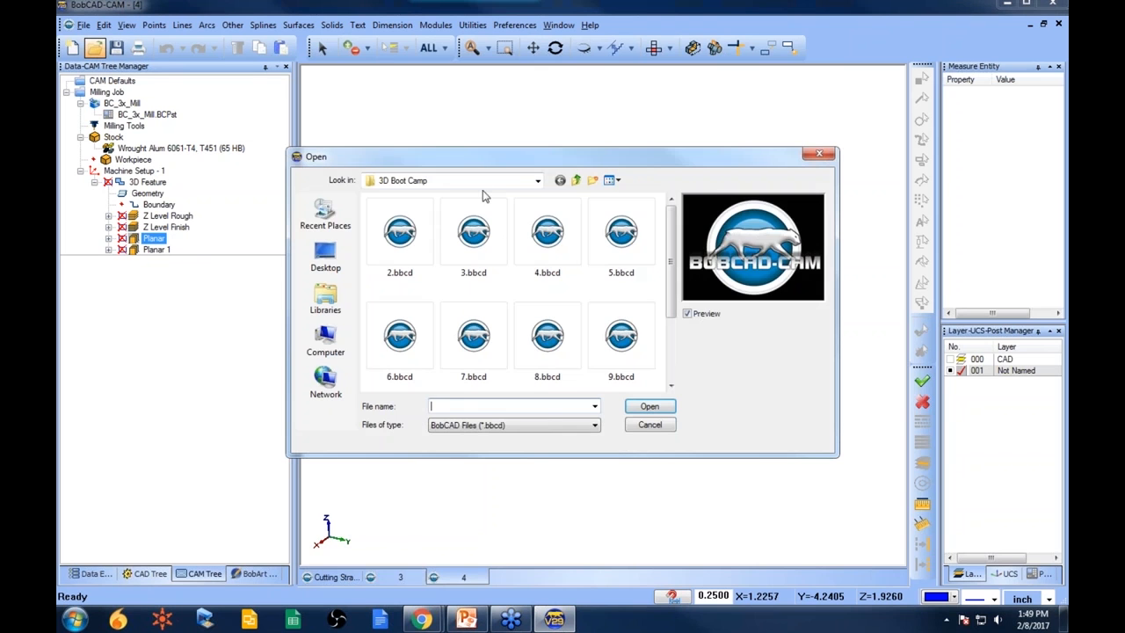
{"action": "left_click", "coordinate": [620, 236]}
{"action": "left_click", "coordinate": [649, 406]}
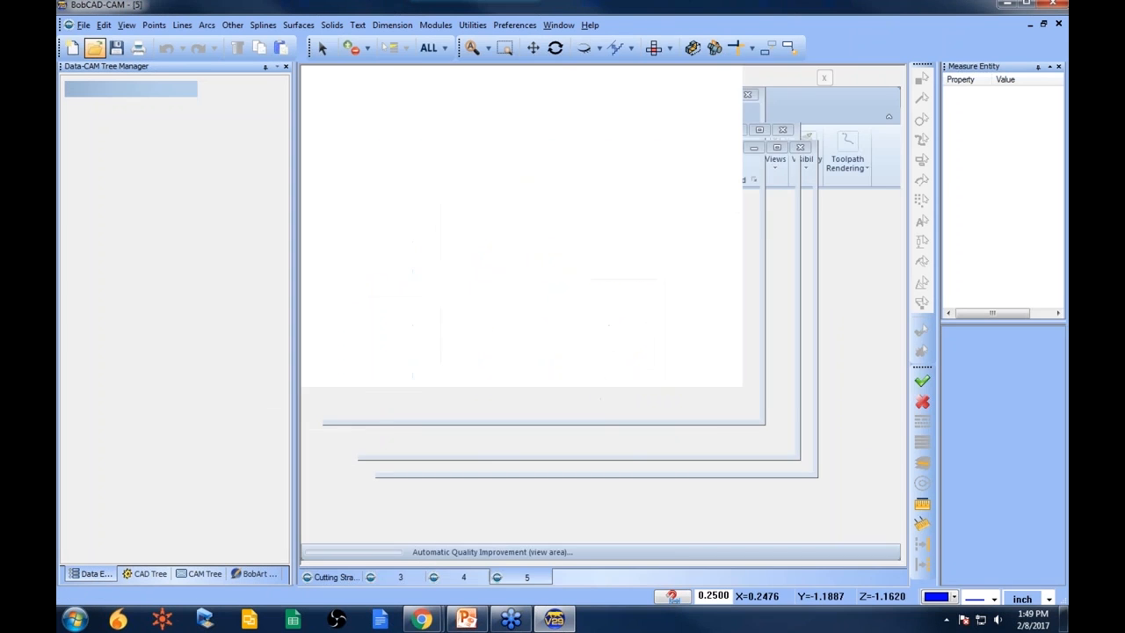
{"action": "mouse_move", "coordinate": [649, 410]}
{"action": "middle_mouse_down"}
{"action": "mouse_move", "coordinate": [759, 388]}
{"action": "mouse_move", "coordinate": [730, 385]}
{"action": "mouse_move", "coordinate": [803, 381]}
{"action": "mouse_move", "coordinate": [633, 383]}
{"action": "mouse_move", "coordinate": [592, 361]}
{"action": "mouse_move", "coordinate": [567, 365]}
{"action": "mouse_move", "coordinate": [673, 357]}
{"action": "middle_mouse_up"}
{"action": "mouse_move", "coordinate": [545, 358]}
{"action": "middle_mouse_down"}
{"action": "mouse_move", "coordinate": [583, 364]}
{"action": "mouse_move", "coordinate": [569, 390]}
{"action": "middle_mouse_up"}
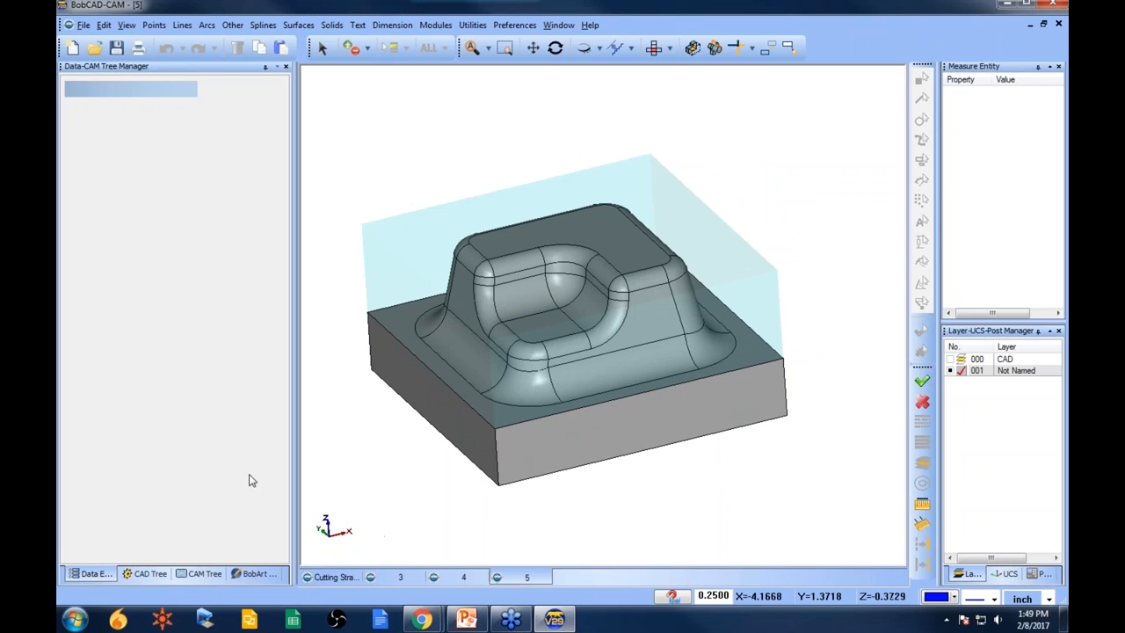
- Paste the copied 3D feature into Machine Setup - 1 of the new part
{"action": "left_click", "coordinate": [203, 576]}
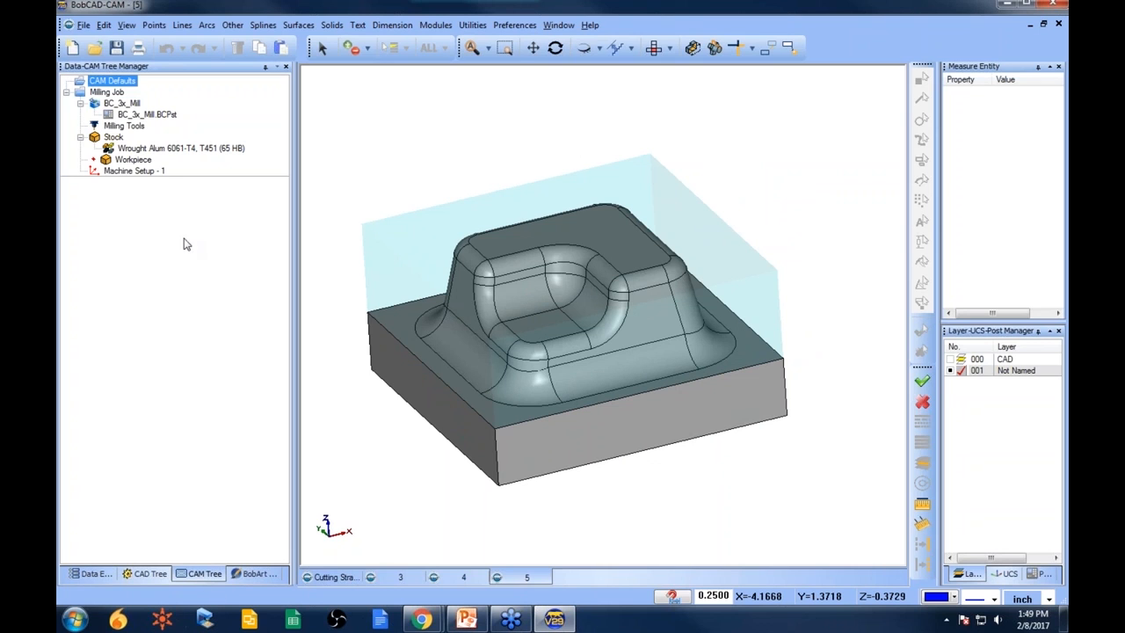
{"action": "right_click", "coordinate": [132, 171]}
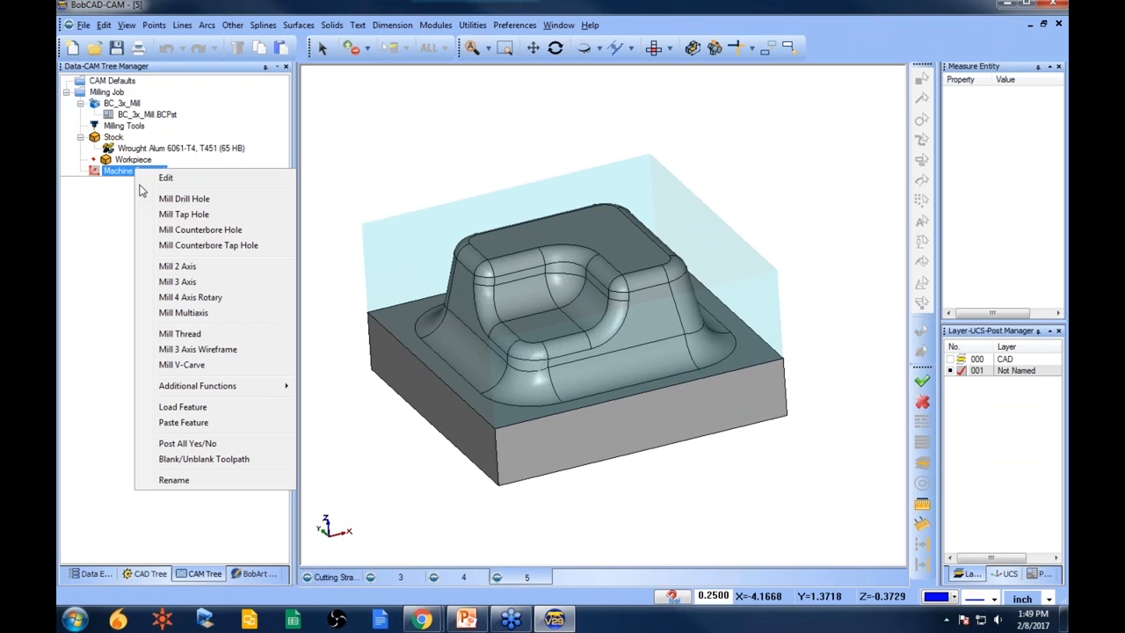
{"action": "left_click", "coordinate": [214, 423]}
- Reselect the 3D feature's geometry as all entities of the new part
{"action": "right_click", "coordinate": [166, 199]}
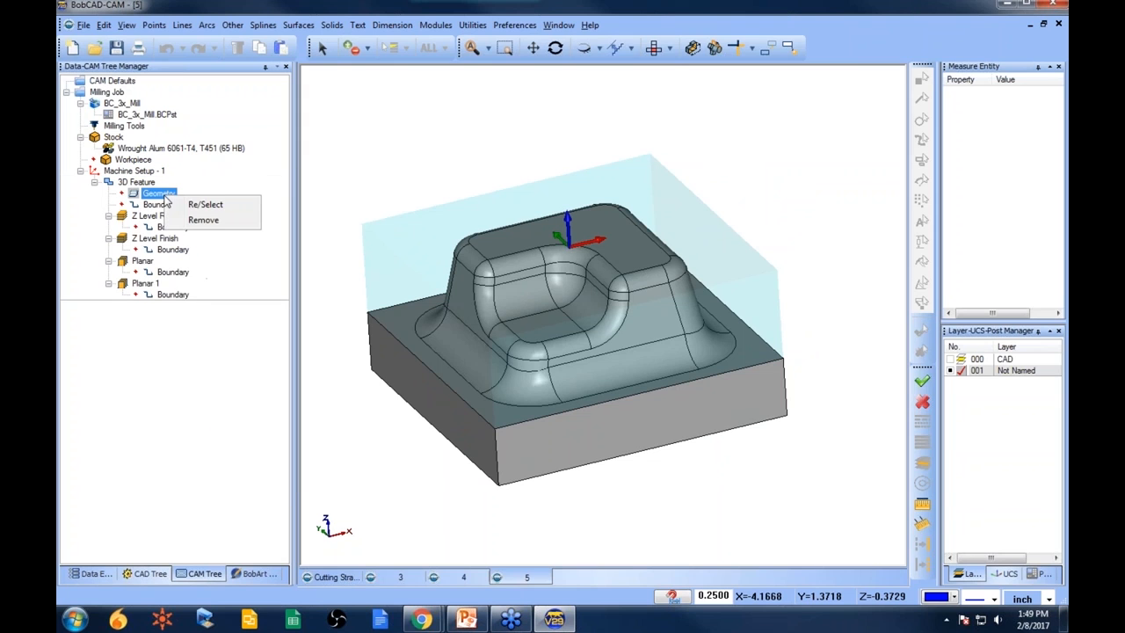
{"action": "left_click", "coordinate": [211, 205]}
{"action": "left_click", "coordinate": [428, 48]}
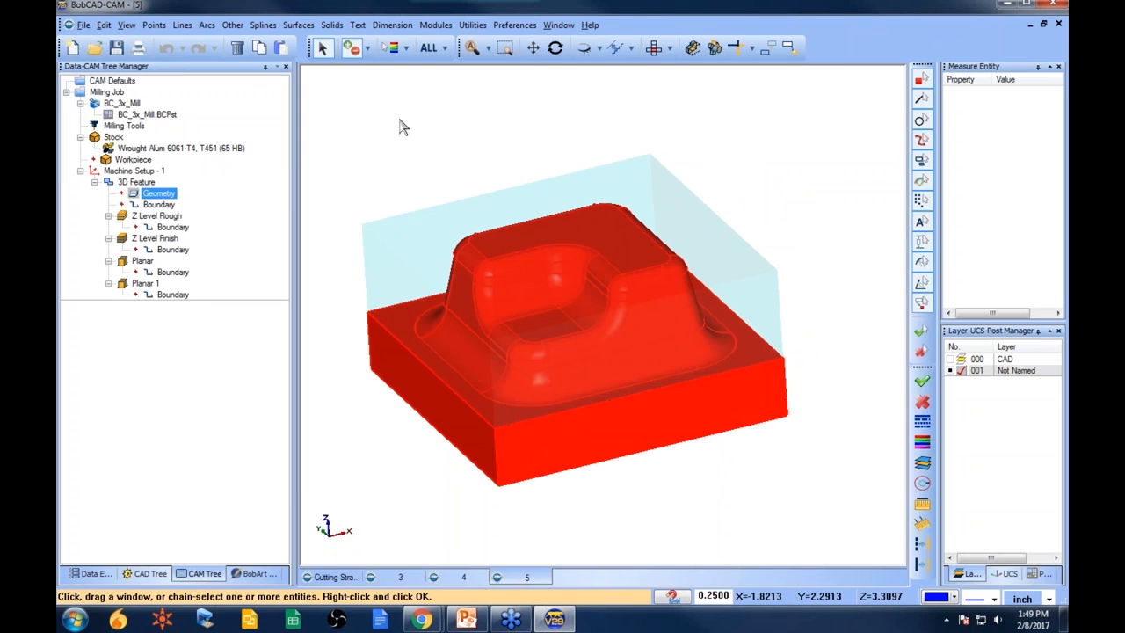
{"action": "key", "text": "space"}
- Compute the Z Level Rough toolpath on the new part
{"action": "right_click", "coordinate": [165, 216]}
{"action": "left_click", "coordinate": [230, 228]}
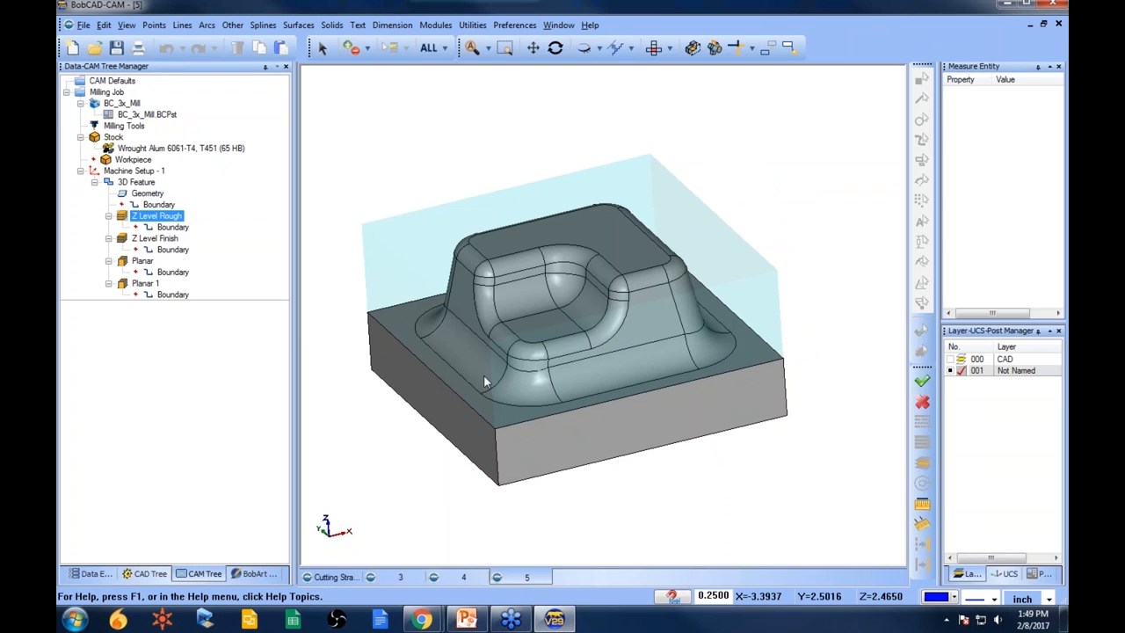
{"action": "middle_click_drag", "start_coordinate": [585, 323], "coordinate": [590, 347]}
{"action": "left_click", "coordinate": [139, 182]}
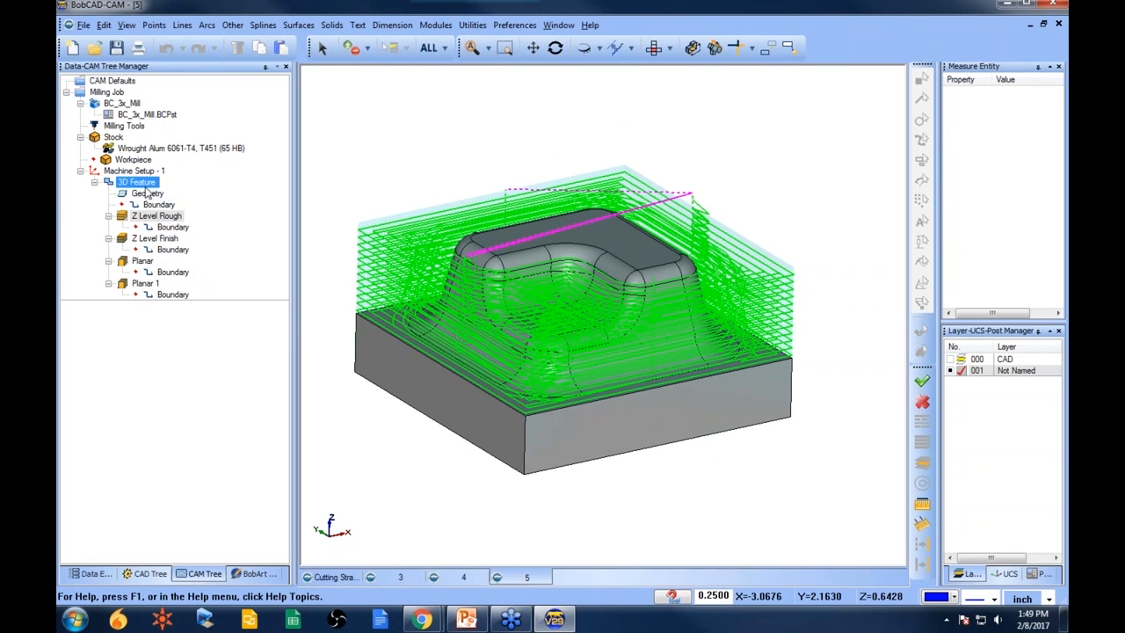
- Blank the feature's toolpaths and compute the Z Level Finish toolpath
{"action": "right_click", "coordinate": [132, 183]}
{"action": "left_click", "coordinate": [233, 550]}
{"action": "left_click", "coordinate": [181, 250]}
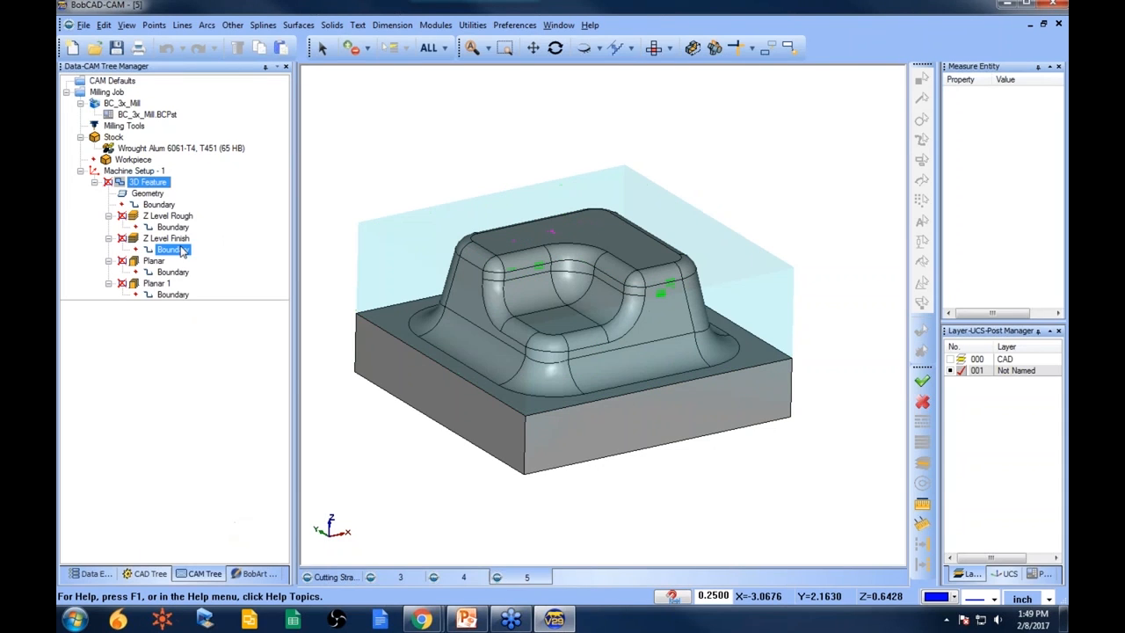
{"action": "right_click", "coordinate": [176, 238]}
{"action": "left_click", "coordinate": [248, 256]}
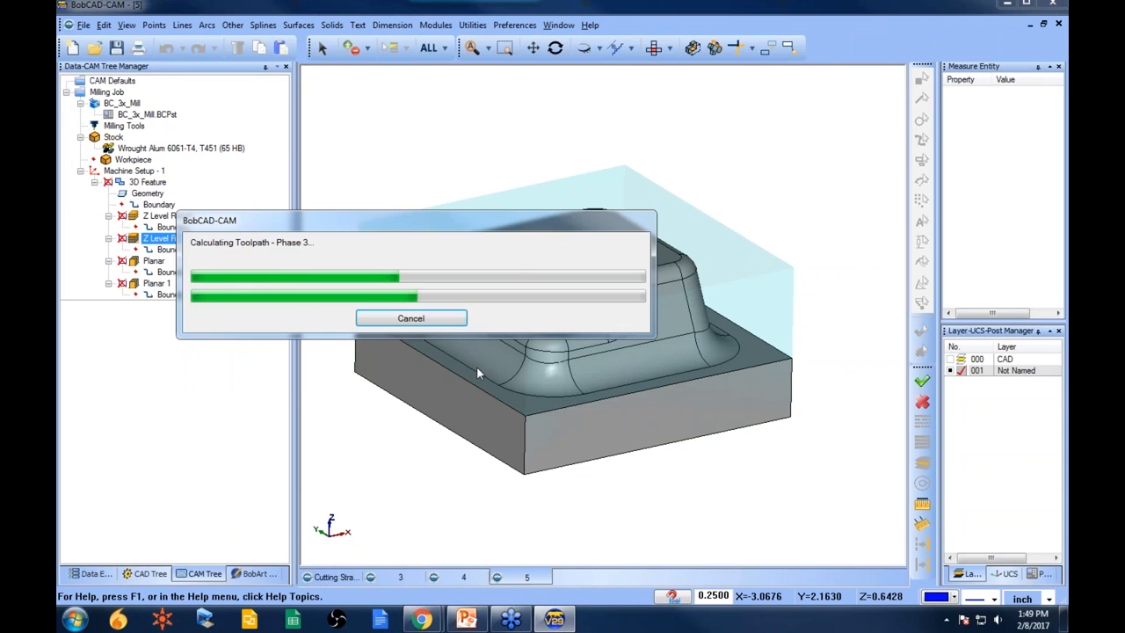
{"action": "middle_click_drag", "start_coordinate": [607, 304], "coordinate": [708, 410]}
- Enable the Z Level Finish Bottom of Job depth at -0.6000 and recompute its toolpath
{"action": "left_click", "coordinate": [143, 182]}
{"action": "right_click", "coordinate": [144, 182]}
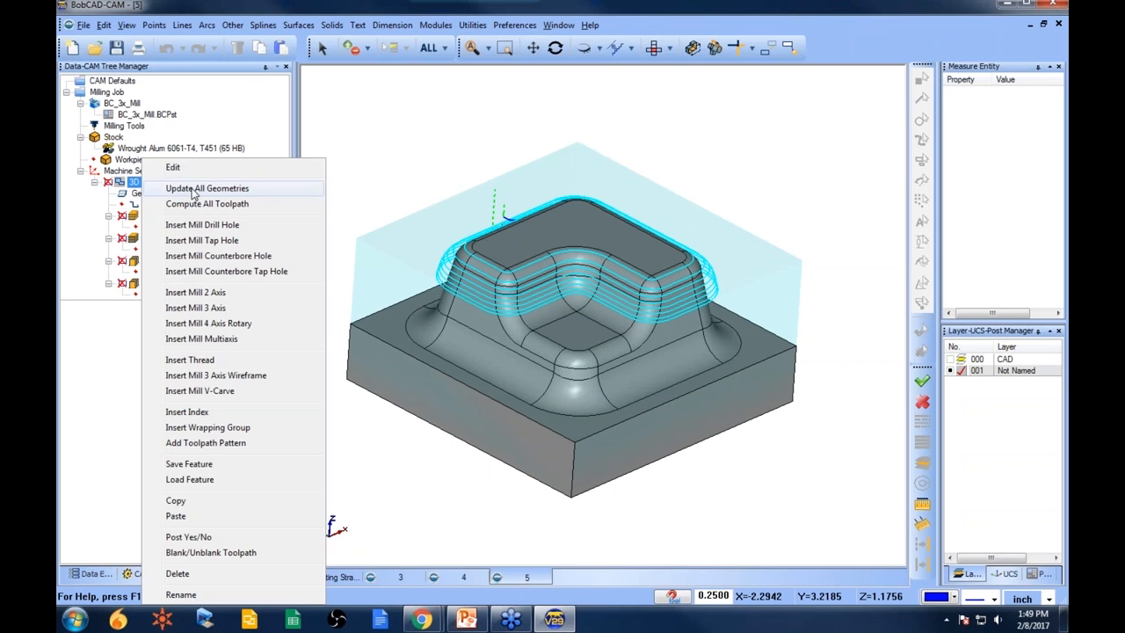
{"action": "left_click", "coordinate": [246, 169]}
{"action": "left_click", "coordinate": [330, 250]}
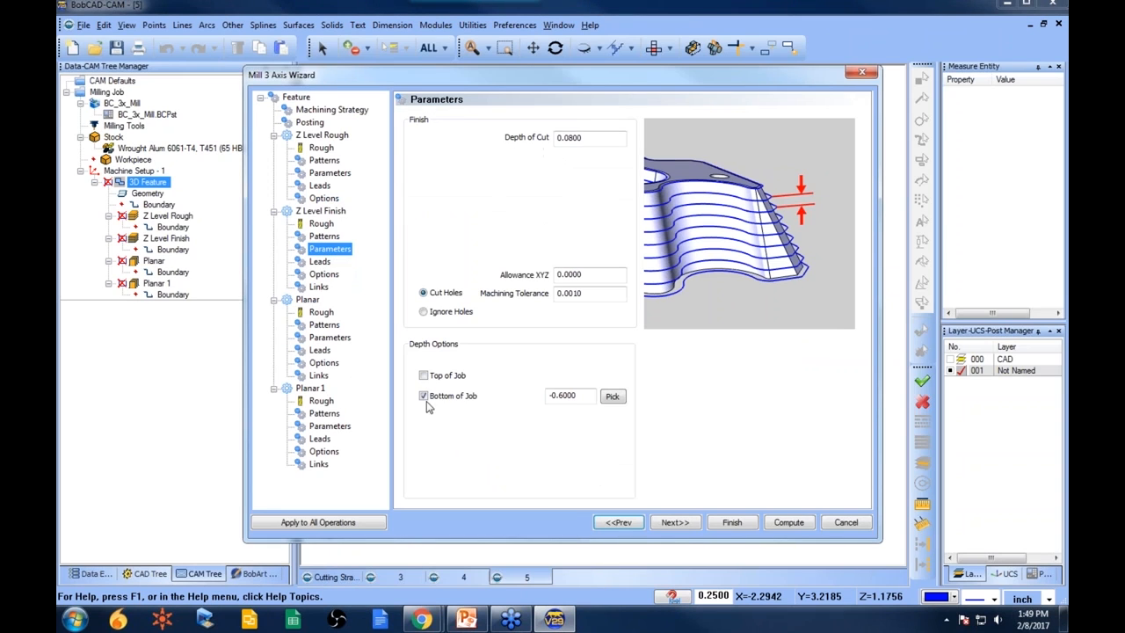
{"action": "left_click", "coordinate": [730, 523]}
{"action": "left_click", "coordinate": [172, 229]}
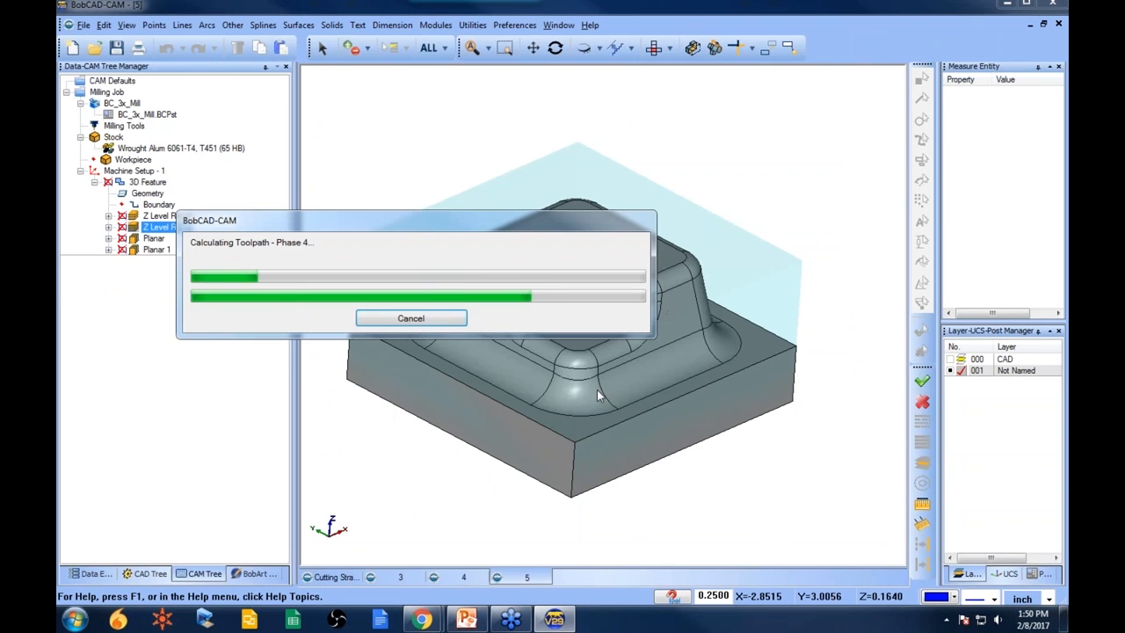
{"action": "middle_click_drag", "start_coordinate": [621, 366], "coordinate": [617, 385]}
{"action": "left_click", "coordinate": [154, 239]}
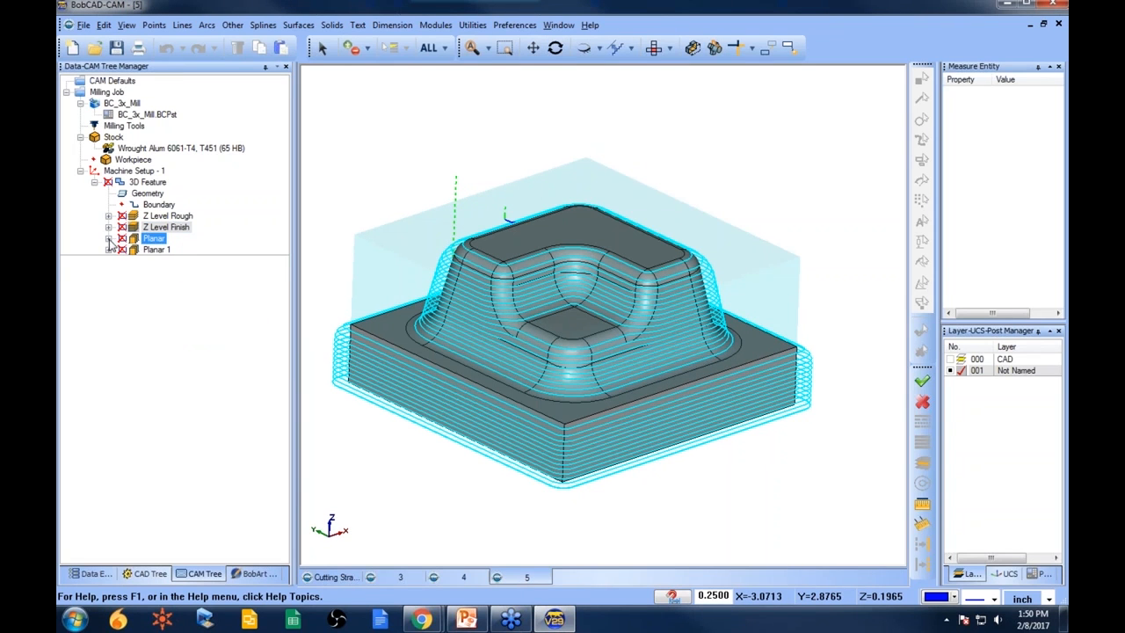
- Turn off the Planar operation's Top of Job depth option and recompute its toolpath
{"action": "left_click", "coordinate": [108, 239]}
{"action": "left_click", "coordinate": [147, 182]}
{"action": "right_click", "coordinate": [146, 182]}
{"action": "left_click", "coordinate": [167, 167]}
{"action": "left_click", "coordinate": [330, 338]}
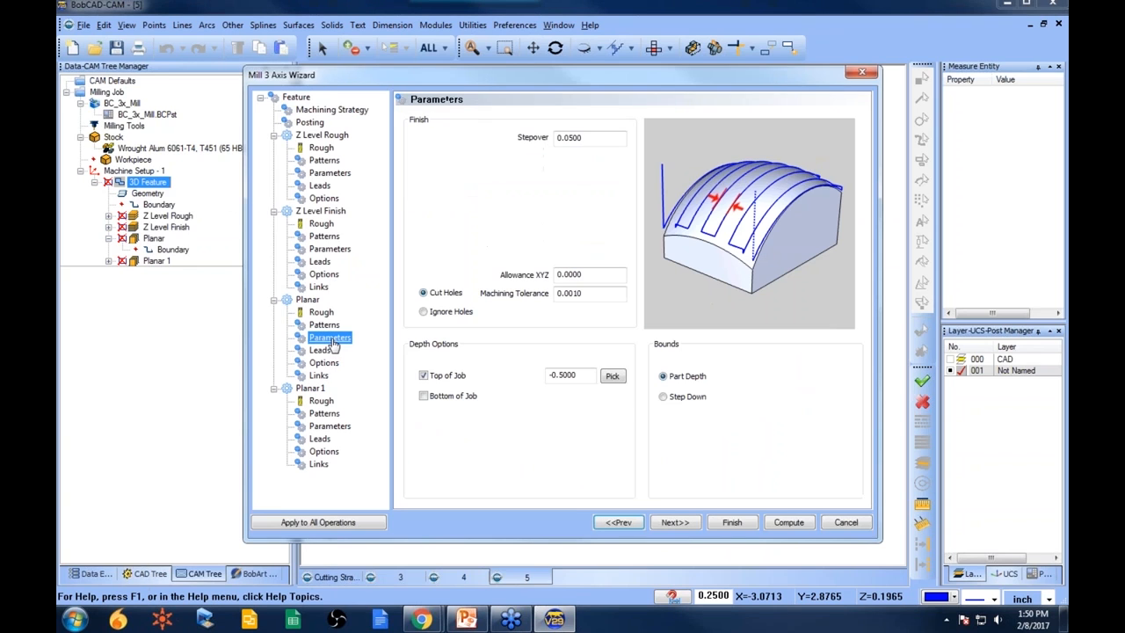
{"action": "left_click", "coordinate": [423, 375]}
{"action": "left_click", "coordinate": [726, 524]}
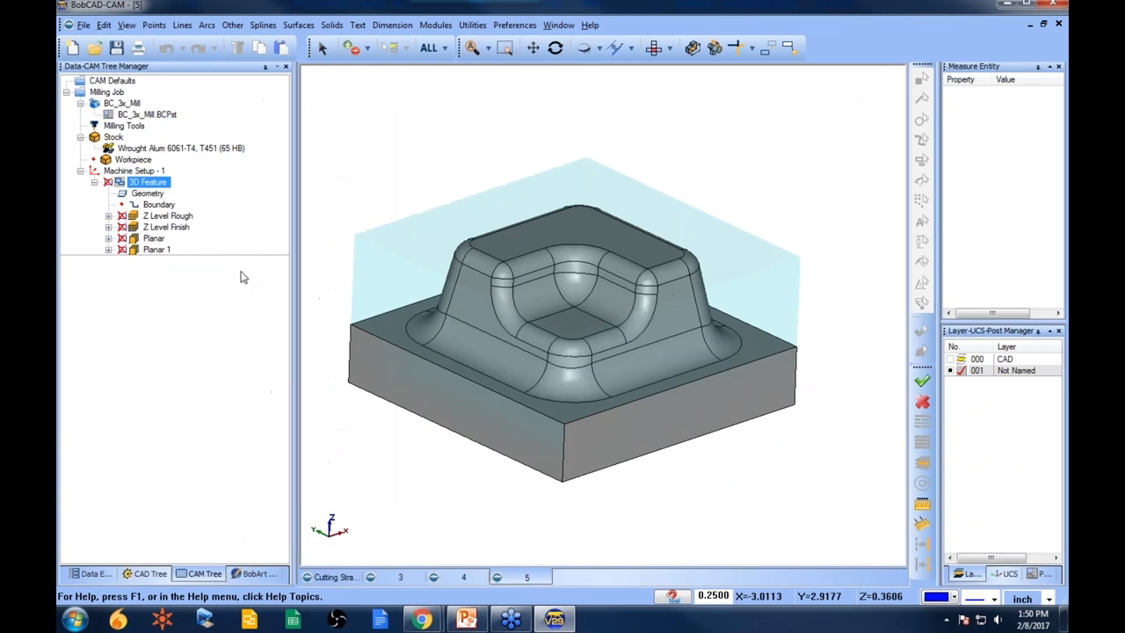
{"action": "left_click", "coordinate": [149, 239]}
{"action": "right_click", "coordinate": [155, 238]}
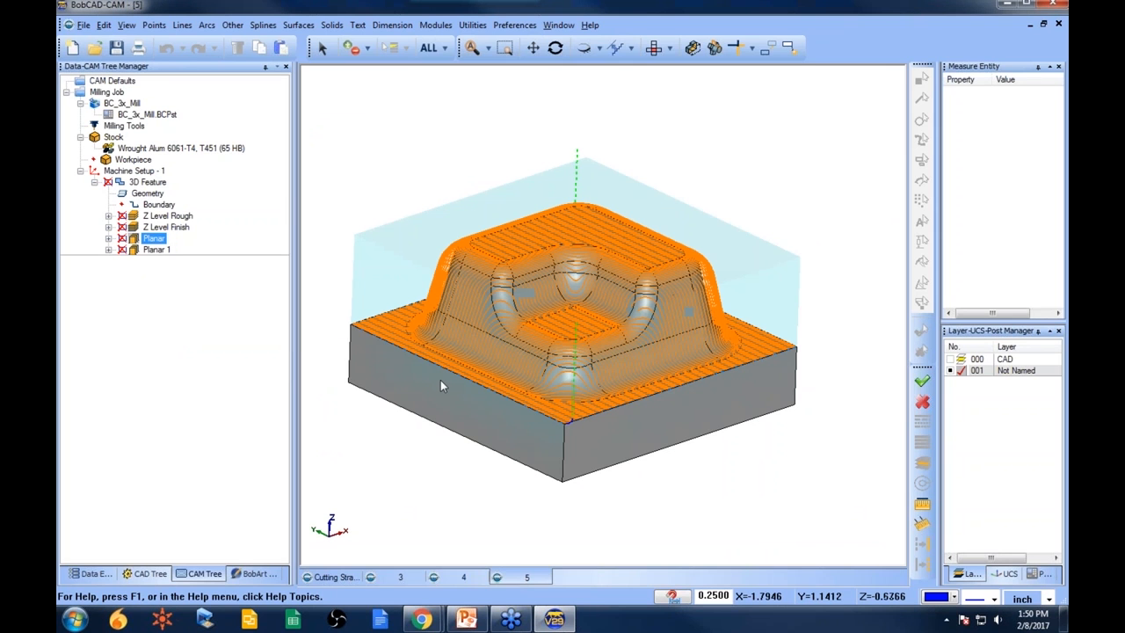
- Orbit around the Planar toolpath and select the Z Level Finish operation to inspect its toolpath
{"action": "mouse_move", "coordinate": [580, 301]}
{"action": "middle_mouse_down"}
{"action": "mouse_move", "coordinate": [588, 352]}
{"action": "mouse_move", "coordinate": [593, 294]}
{"action": "middle_mouse_up"}
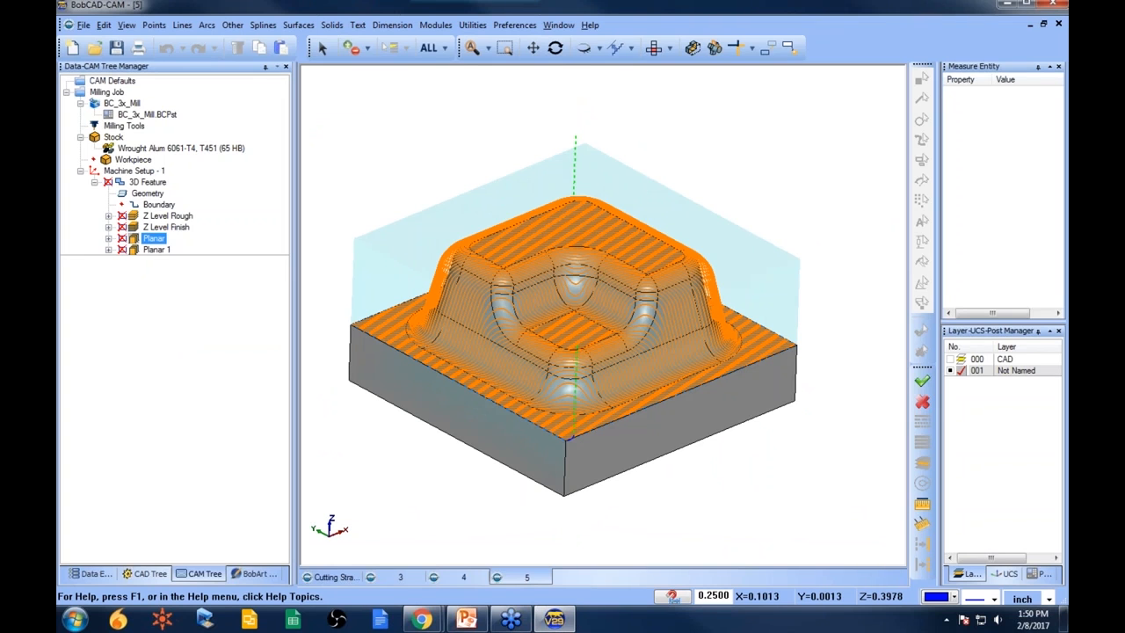
{"action": "key", "text": "Up"}
{"action": "mouse_move", "coordinate": [658, 400]}
{"action": "middle_mouse_down"}
{"action": "mouse_move", "coordinate": [663, 369]}
{"action": "mouse_move", "coordinate": [662, 393]}
{"action": "middle_mouse_up"}
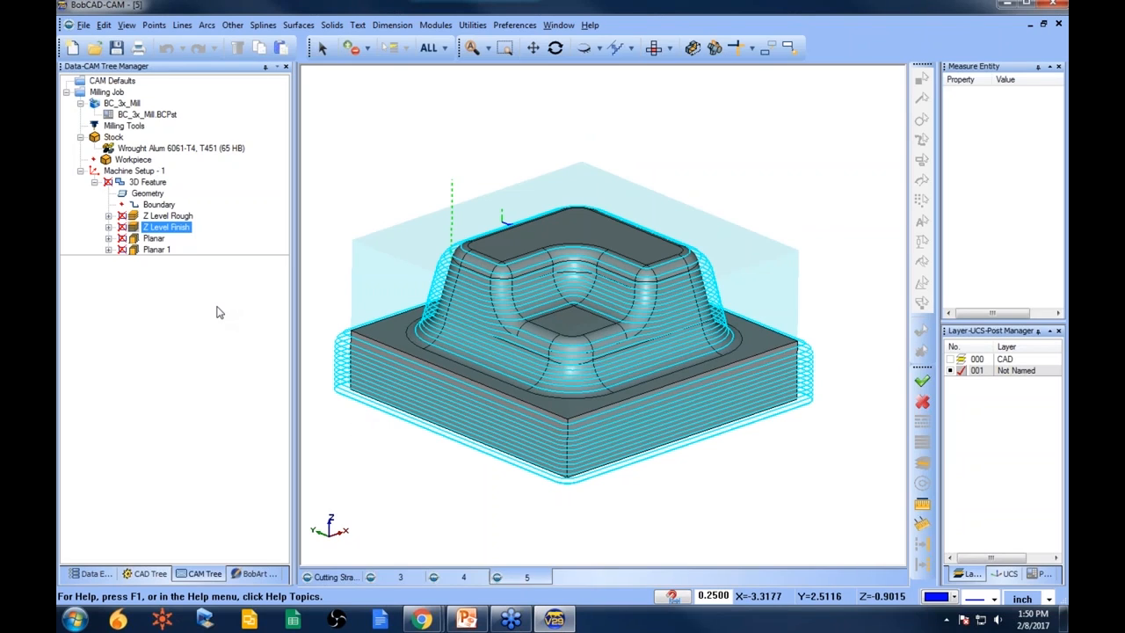
- Edit the 3D feature and enable the Z Level Finish Bottom of Job option, picking its depth from the part's floor
{"action": "left_click", "coordinate": [160, 205]}
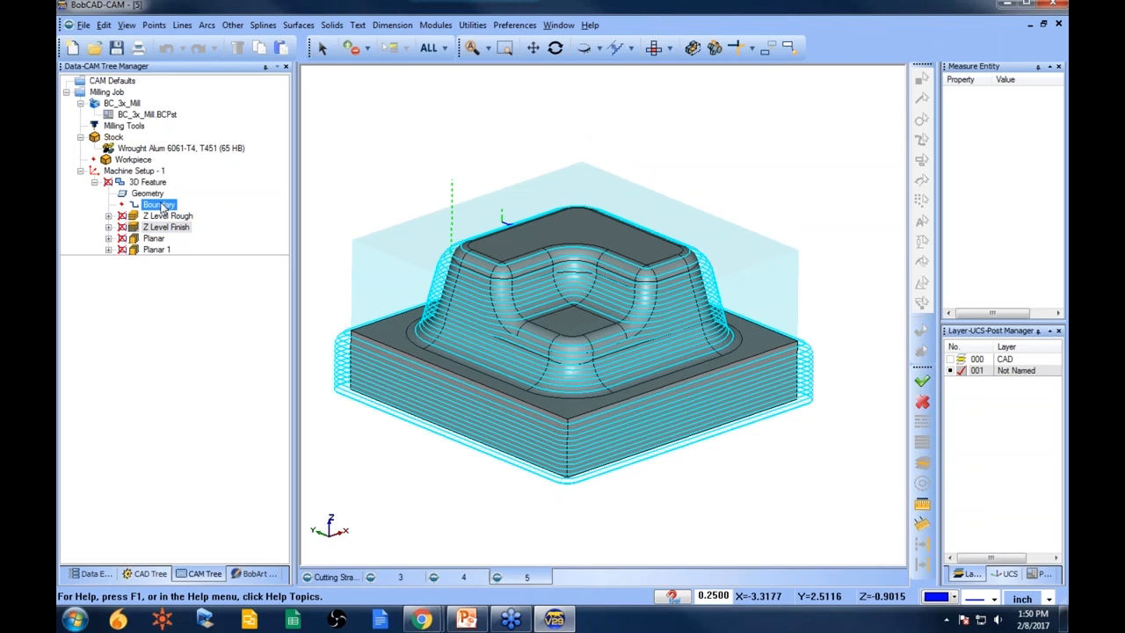
{"action": "right_click", "coordinate": [148, 182]}
{"action": "left_click", "coordinate": [189, 168]}
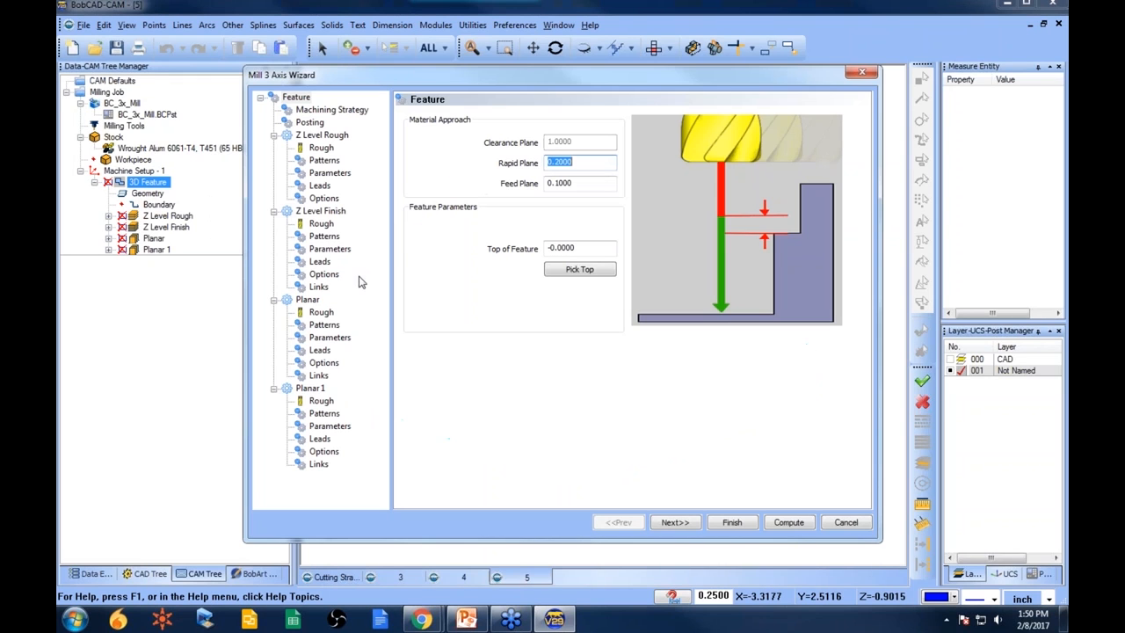
{"action": "left_click", "coordinate": [331, 250]}
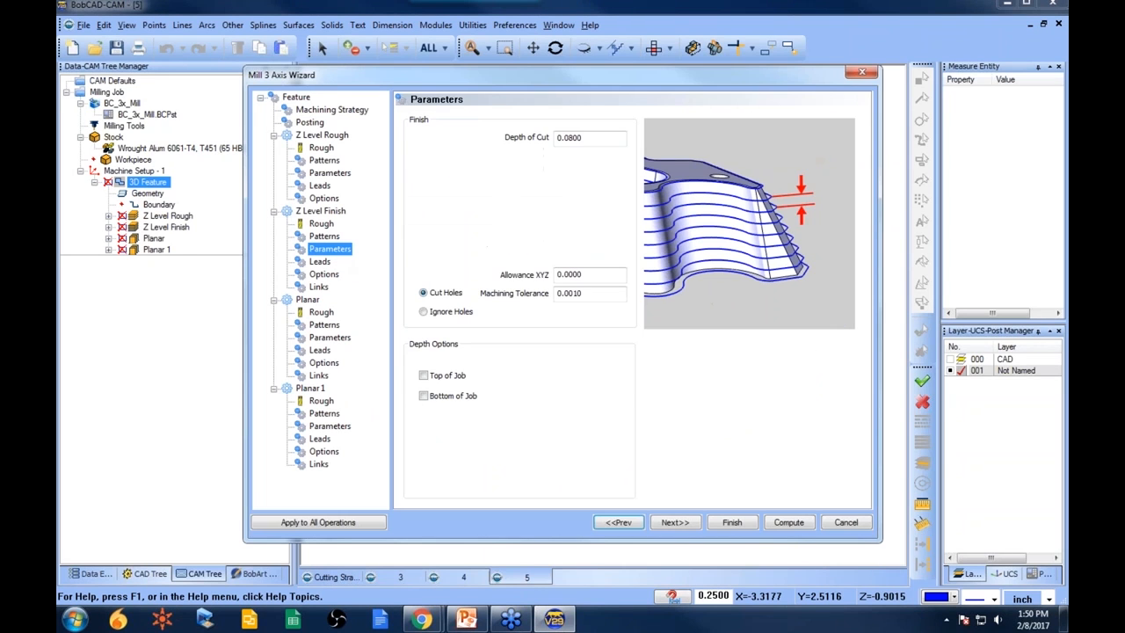
{"action": "left_click", "coordinate": [423, 396]}
{"action": "left_click", "coordinate": [618, 401]}
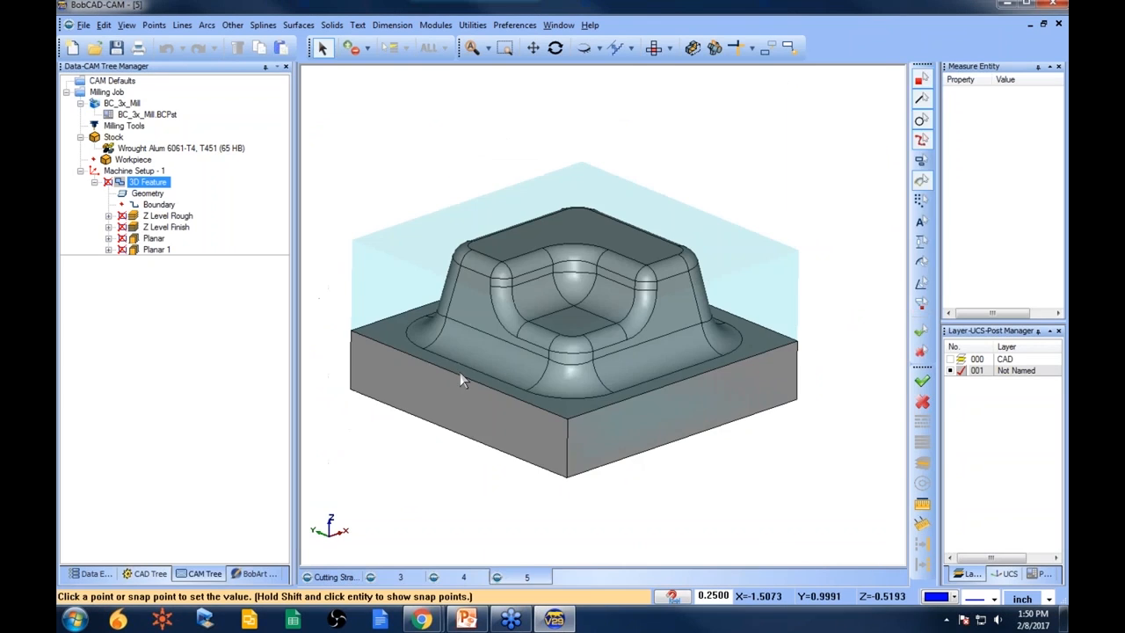
{"action": "left_click", "coordinate": [458, 374]}
{"action": "left_click", "coordinate": [732, 522]}
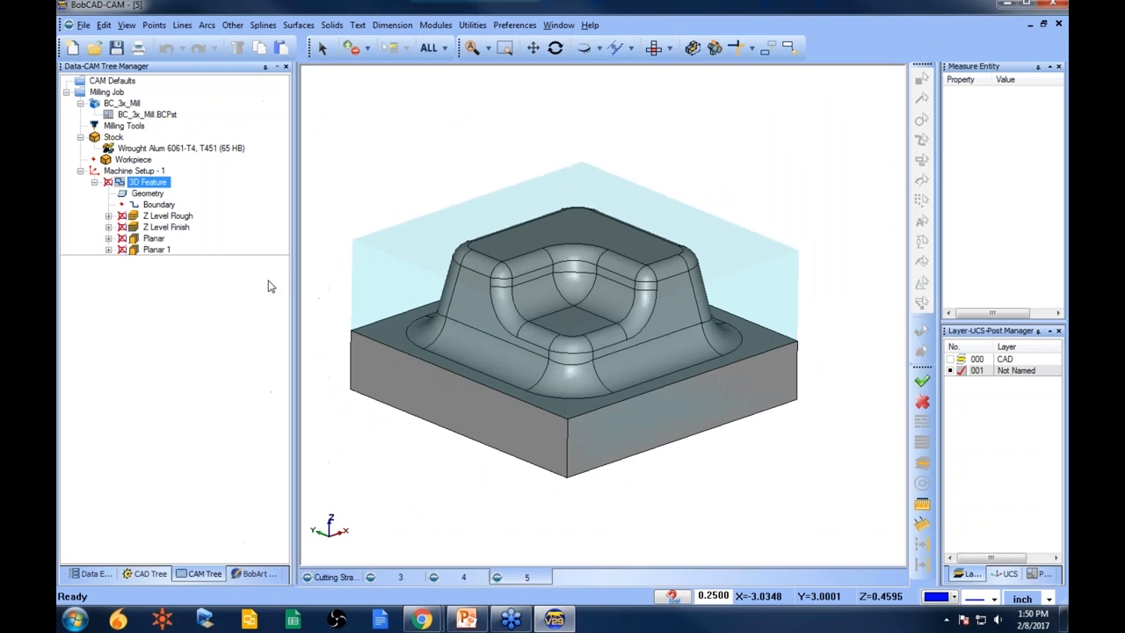
- Recompute the Z Level Finish toolpath
{"action": "left_click", "coordinate": [167, 227]}
{"action": "right_click", "coordinate": [180, 229]}
{"action": "left_click", "coordinate": [227, 239]}
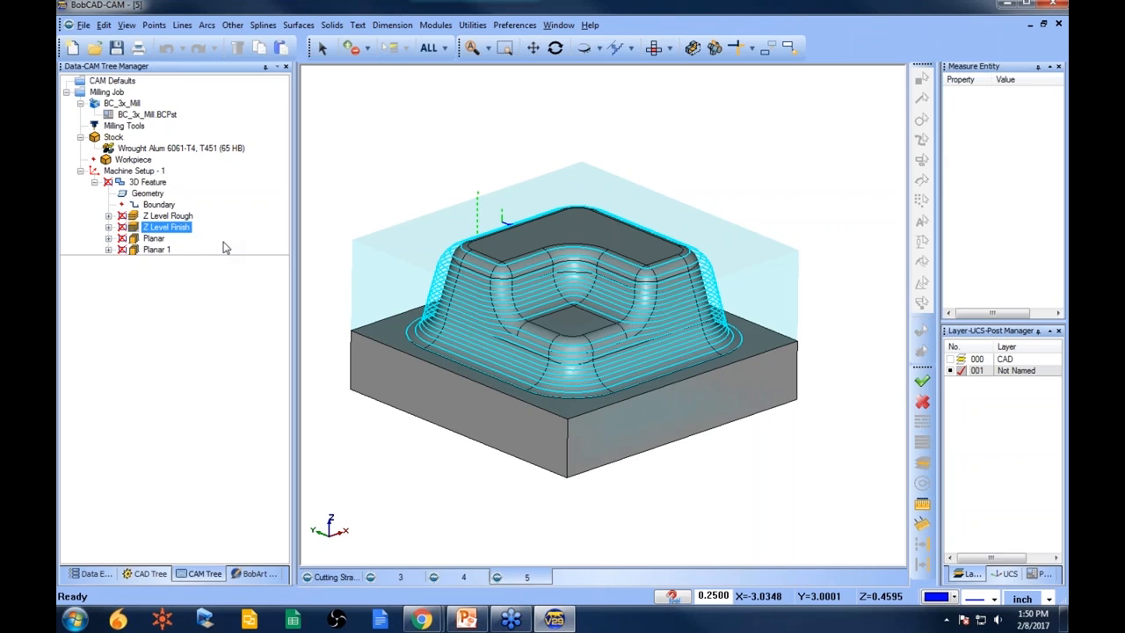
{"action": "right_click", "coordinate": [147, 182]}
{"action": "left_click", "coordinate": [154, 167]}
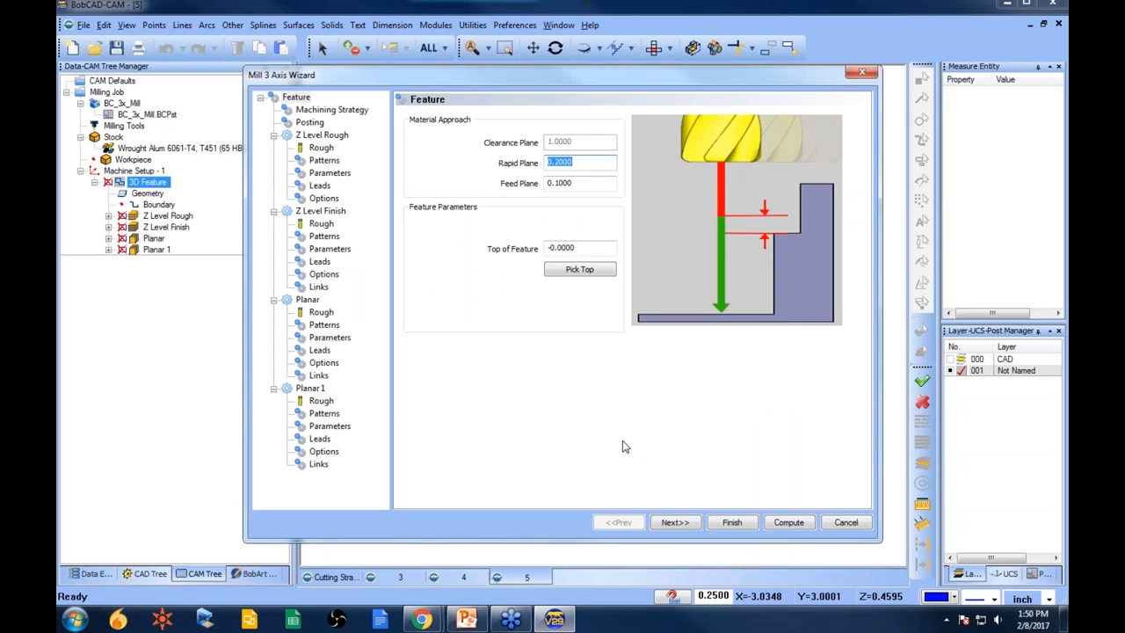
{"action": "left_click", "coordinate": [749, 527]}
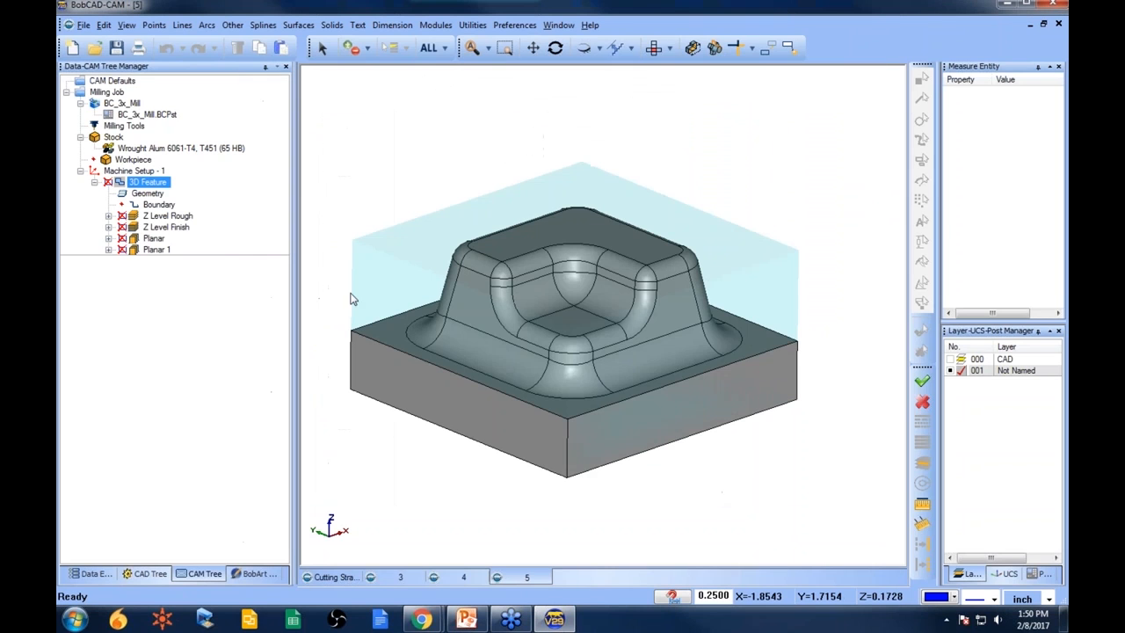
- Select the Z Level Finish operation and orbit the view to inspect its toolpath
{"action": "left_click", "coordinate": [173, 228]}
{"action": "left_click", "coordinate": [180, 230]}
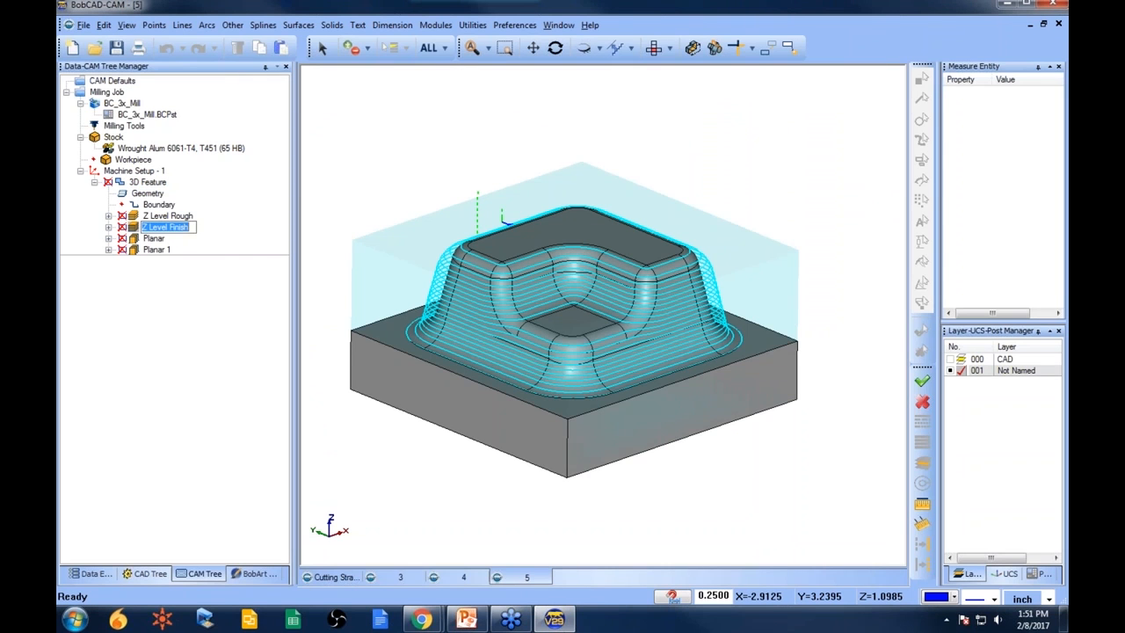
{"action": "mouse_move", "coordinate": [661, 334]}
{"action": "middle_mouse_down"}
{"action": "mouse_move", "coordinate": [640, 361]}
{"action": "mouse_move", "coordinate": [647, 332]}
{"action": "middle_mouse_up"}
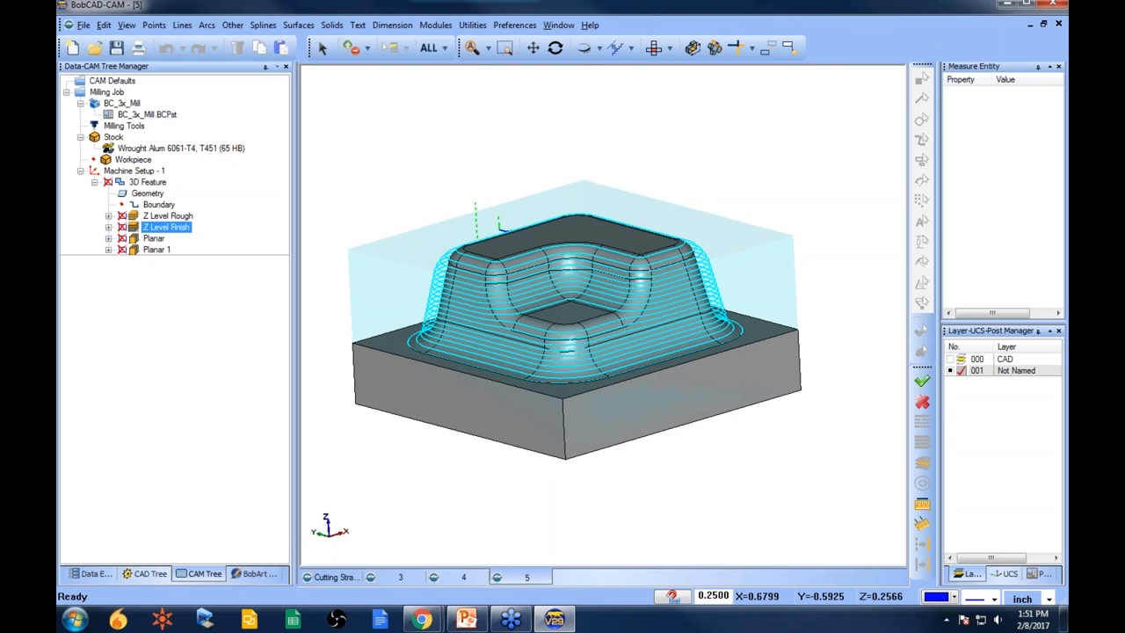
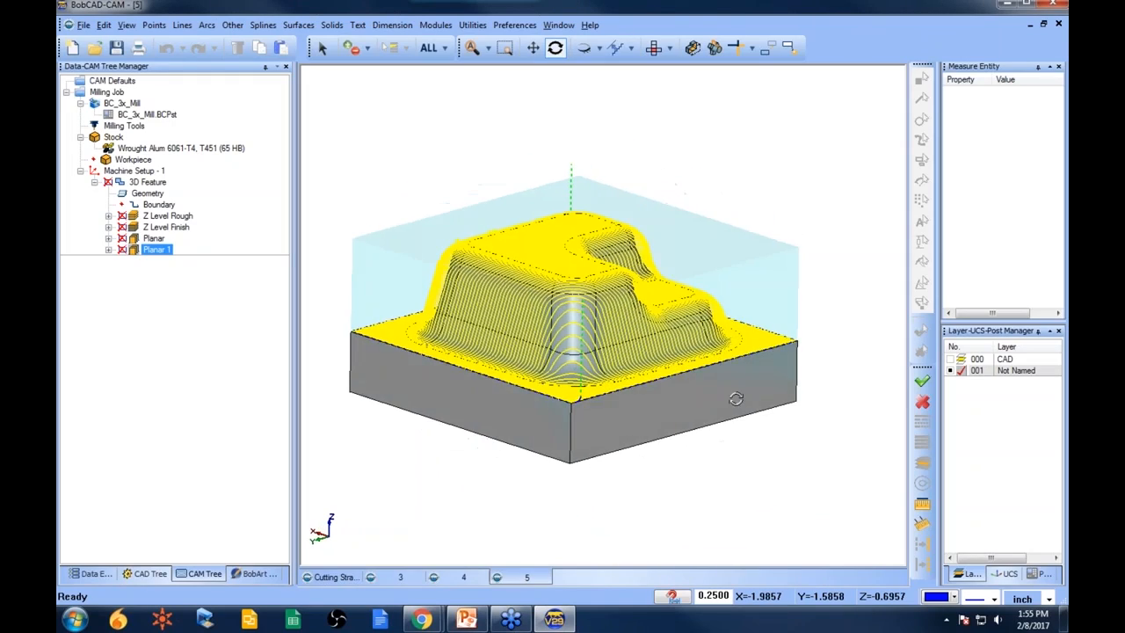
- Select the Planar, Planar 1 and Z Level Finish operations in turn and orbit to compare their toolpaths
{"action": "scroll", "coordinate": [508, 343], "scroll_direction": "up", "scroll_amount": 5}
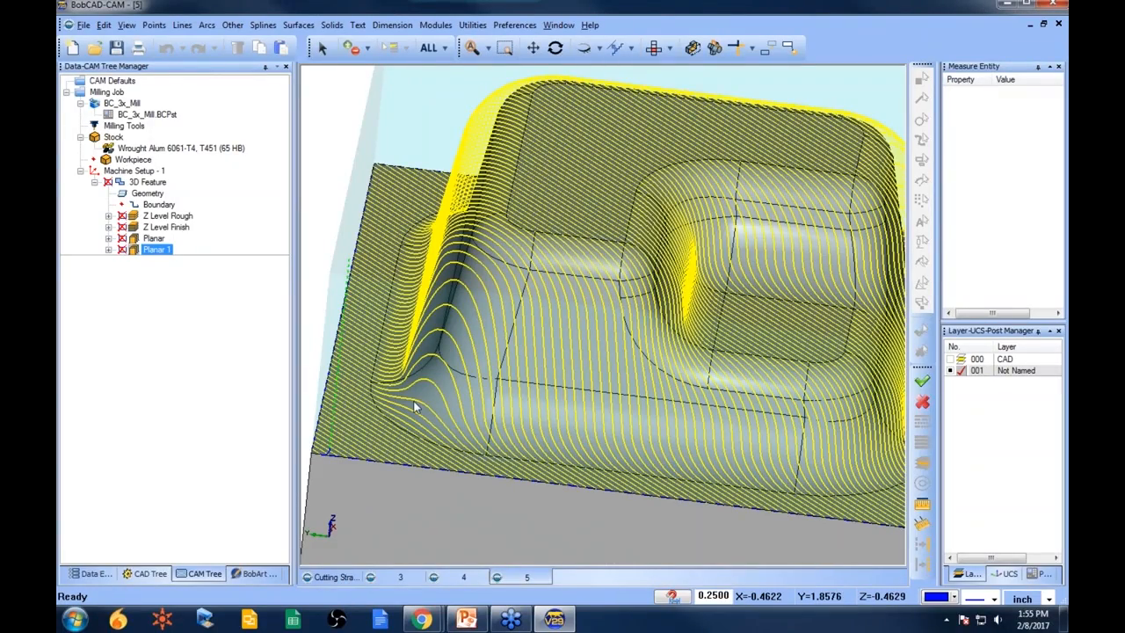
{"action": "mouse_move", "coordinate": [491, 383]}
{"action": "middle_mouse_down"}
{"action": "mouse_move", "coordinate": [575, 390]}
{"action": "mouse_move", "coordinate": [492, 384]}
{"action": "middle_mouse_up"}
{"action": "left_click", "coordinate": [154, 241]}
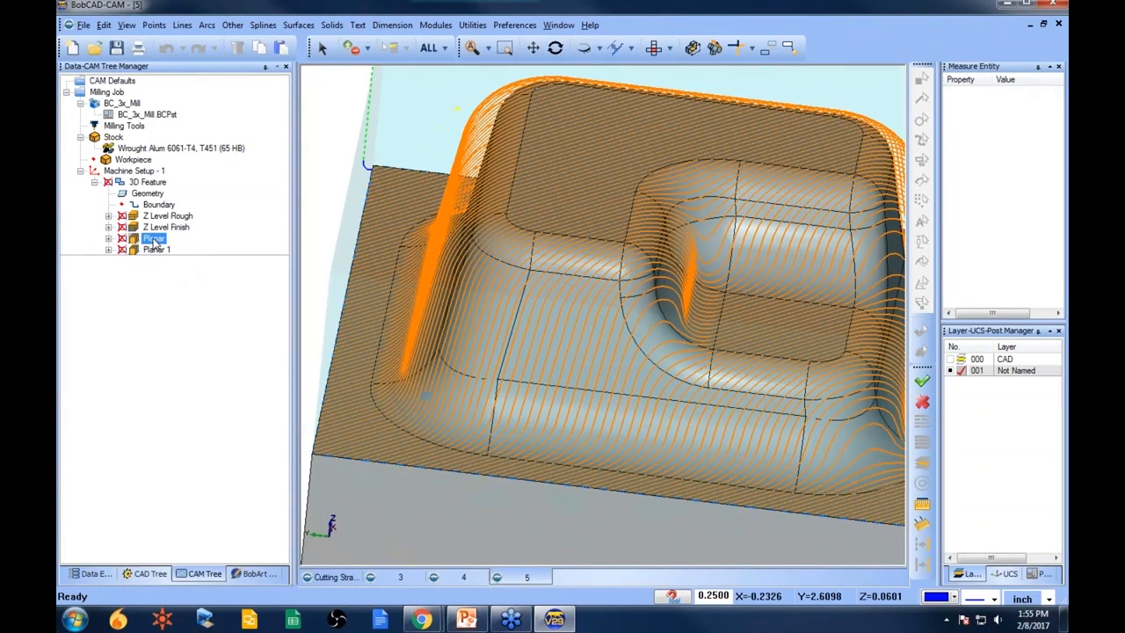
{"action": "left_click", "coordinate": [154, 249]}
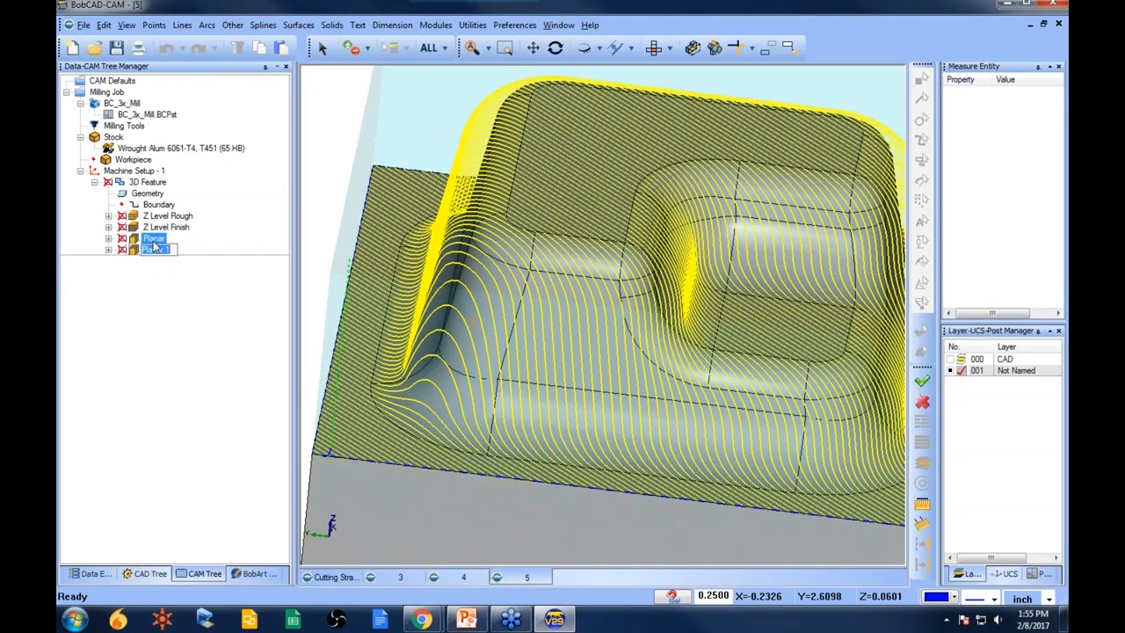
{"action": "left_click", "coordinate": [159, 229]}
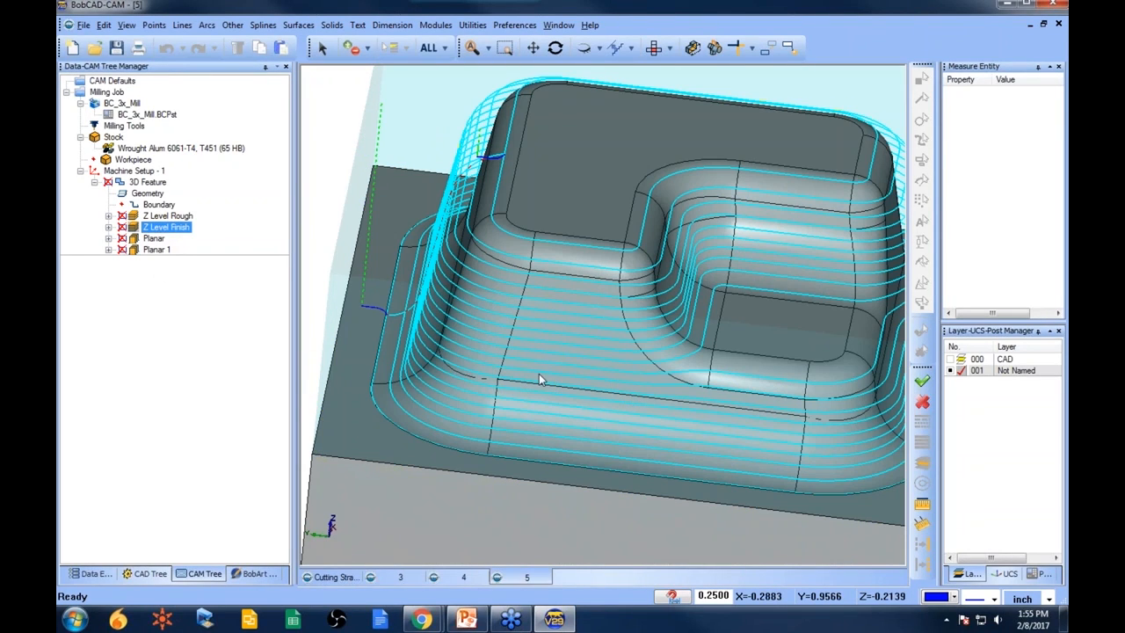
{"action": "scroll", "coordinate": [516, 328], "scroll_direction": "down", "scroll_amount": 4}
{"action": "middle_click_drag", "start_coordinate": [552, 324], "coordinate": [662, 388]}
{"action": "scroll", "coordinate": [633, 370], "scroll_direction": "up", "scroll_amount": 3}
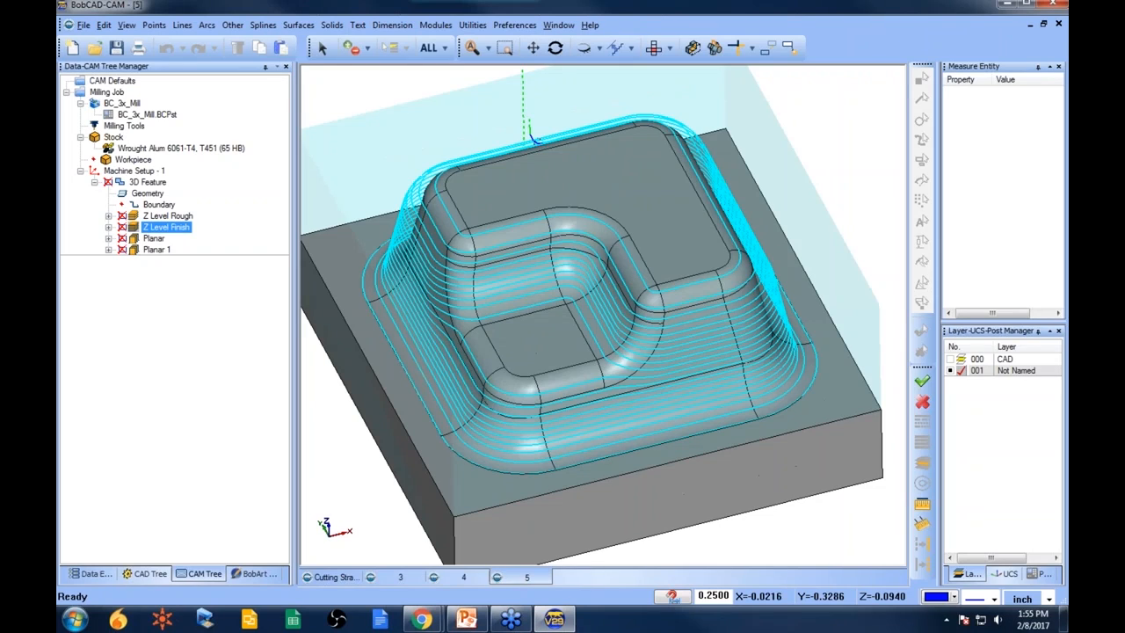
{"action": "scroll", "coordinate": [590, 317], "scroll_direction": "down", "scroll_amount": 3}
{"action": "middle_click_drag", "start_coordinate": [590, 317], "coordinate": [576, 268]}
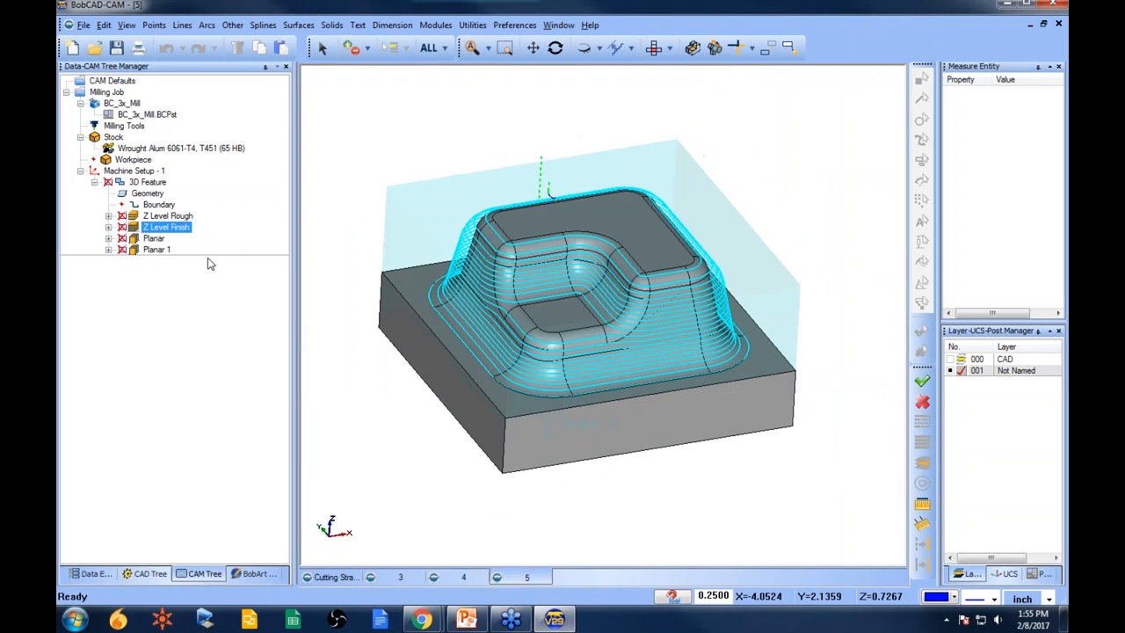
- Reselect the Planar operation's boundary as the pocket's floor face and recompute the Planar toolpath
{"action": "left_click", "coordinate": [132, 239]}
{"action": "left_click", "coordinate": [108, 238]}
{"action": "left_click", "coordinate": [182, 251]}
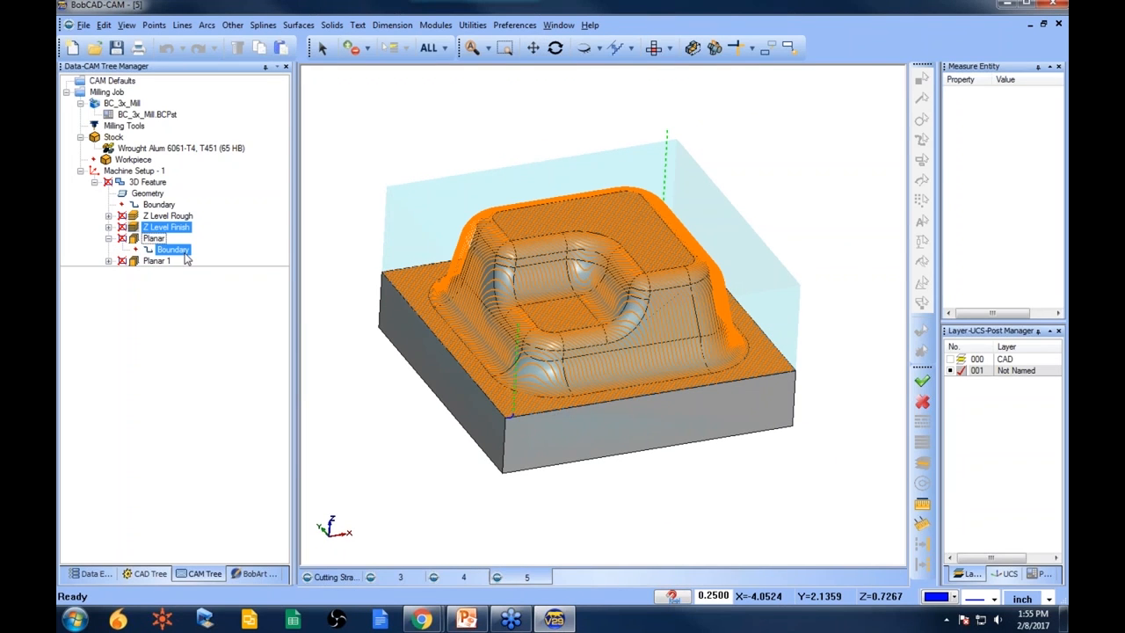
{"action": "right_click", "coordinate": [173, 253]}
{"action": "left_click", "coordinate": [206, 259]}
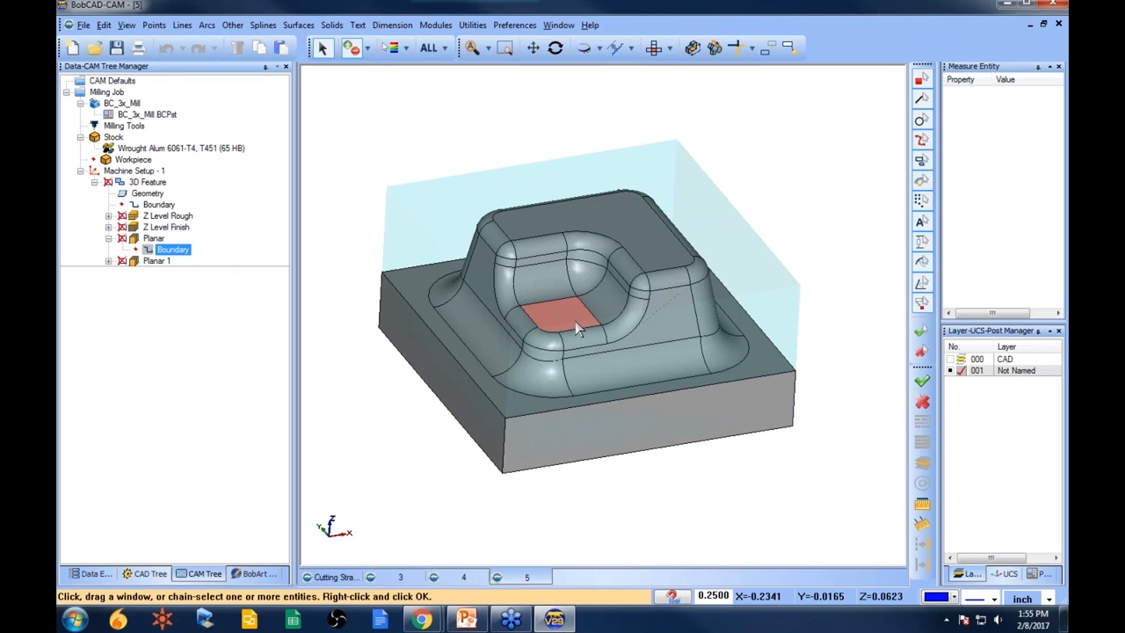
{"action": "right_click", "coordinate": [180, 257]}
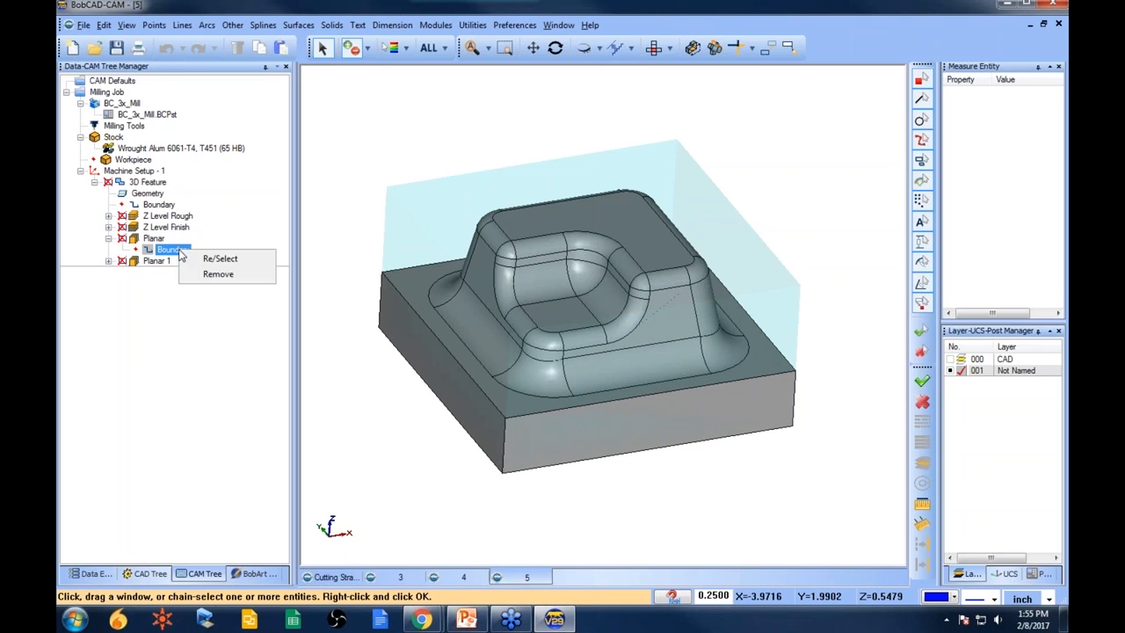
{"action": "left_click", "coordinate": [227, 269]}
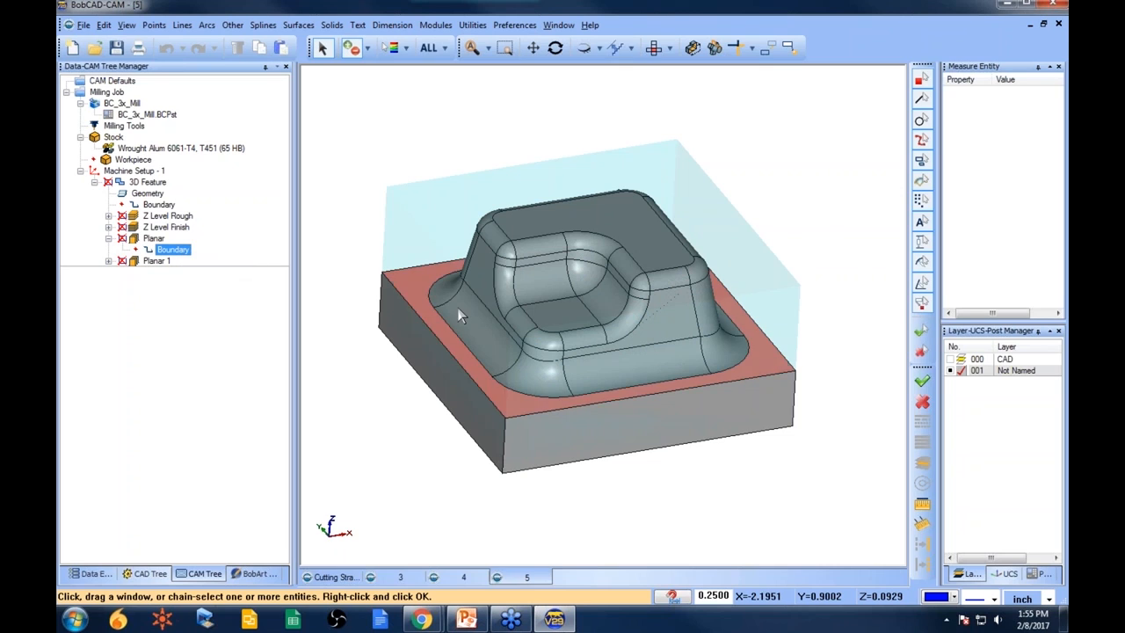
{"action": "left_click", "coordinate": [563, 307]}
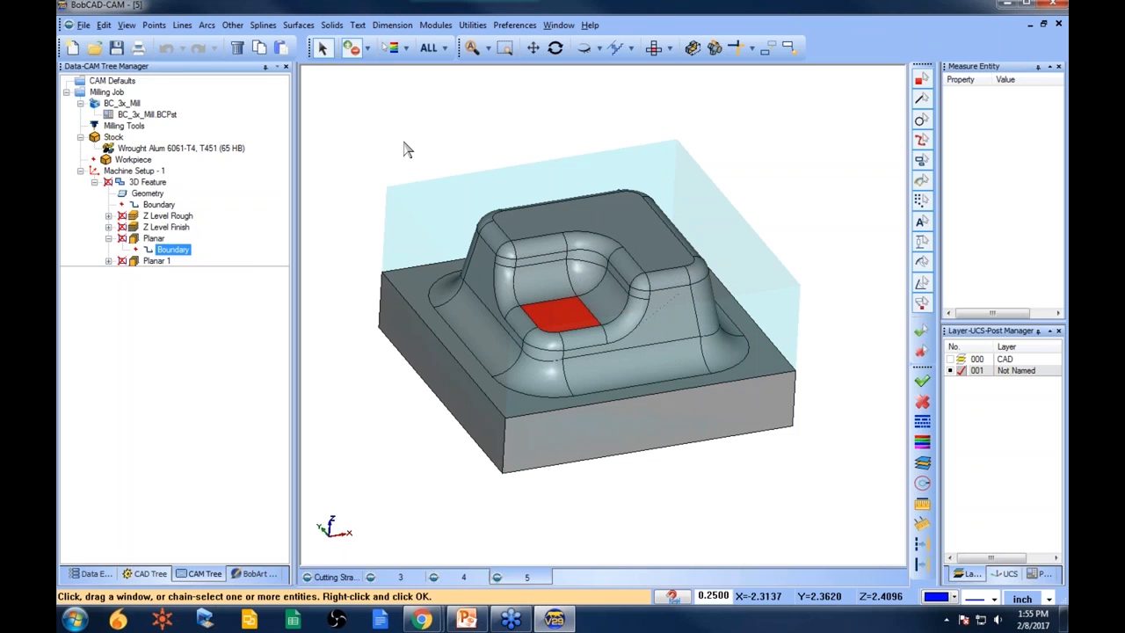
{"action": "key", "text": "space"}
{"action": "right_click", "coordinate": [152, 245]}
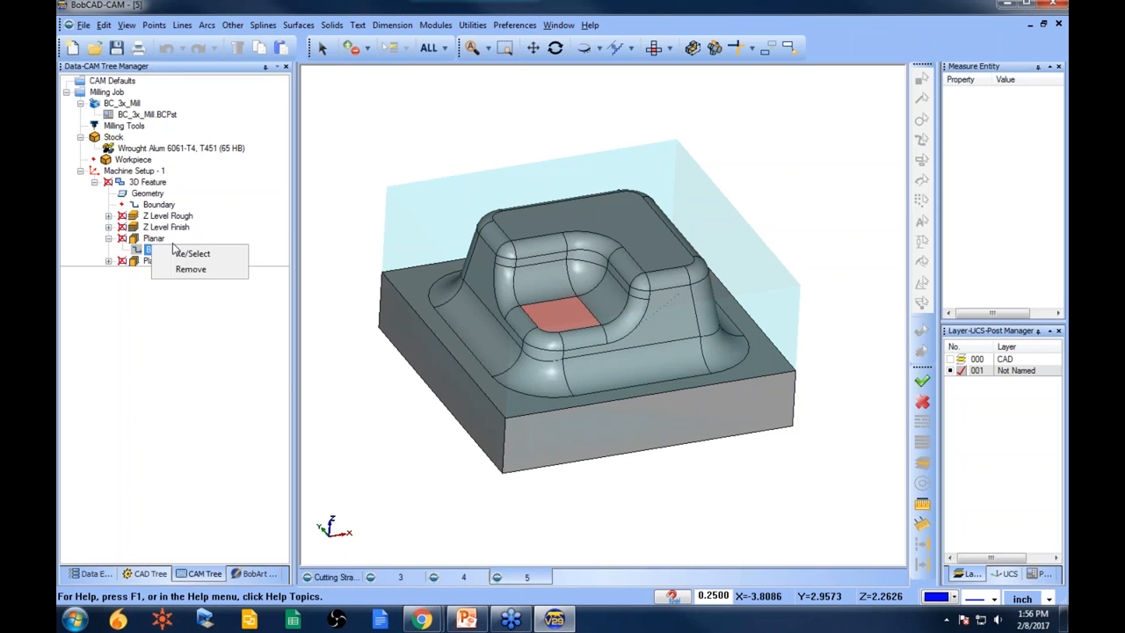
{"action": "right_click", "coordinate": [159, 239]}
{"action": "left_click", "coordinate": [196, 248]}
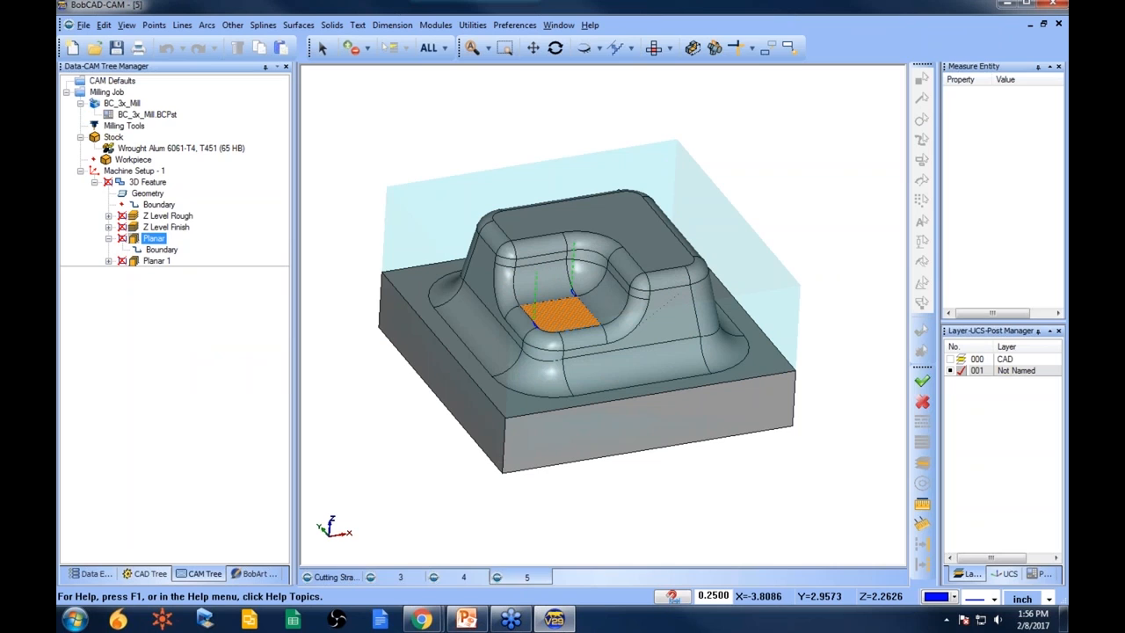
- Reselect the Planar boundary as the pocket's floor and wall faces
{"action": "left_click", "coordinate": [161, 249]}
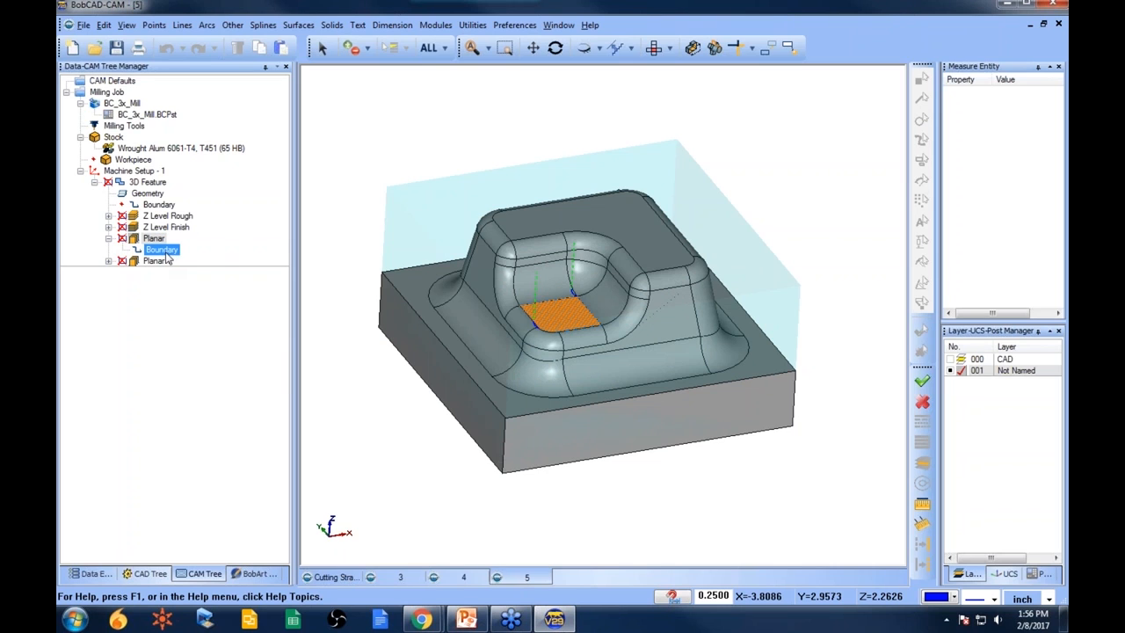
{"action": "right_click", "coordinate": [165, 253]}
{"action": "left_click", "coordinate": [200, 277]}
{"action": "right_click", "coordinate": [192, 251]}
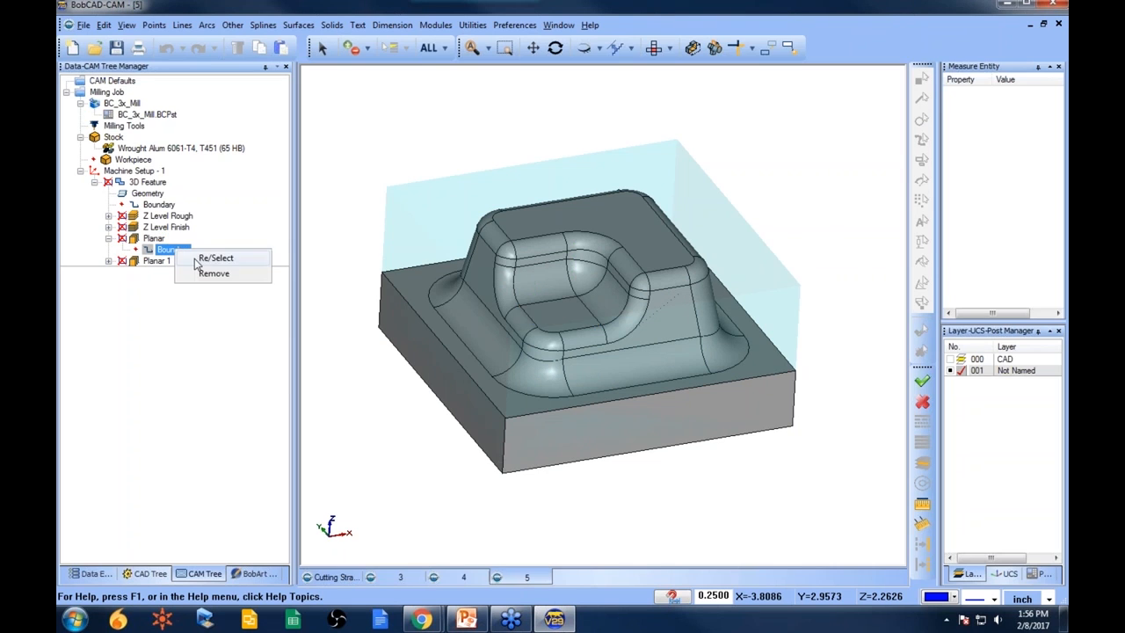
{"action": "left_click", "coordinate": [211, 257]}
{"action": "left_click", "coordinate": [543, 280]}
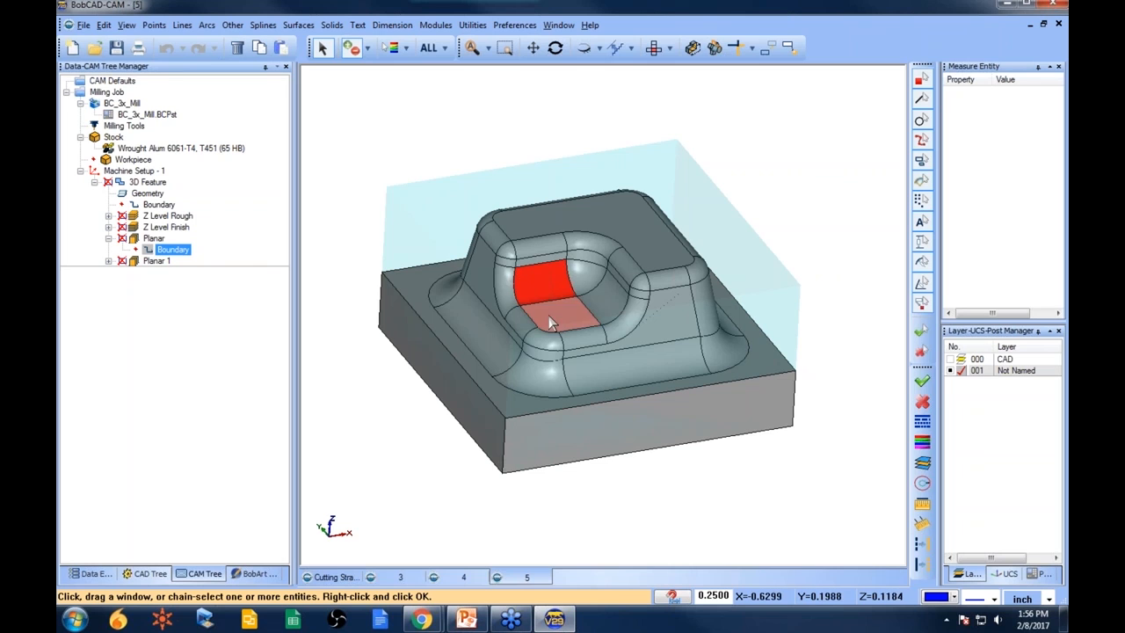
{"action": "left_click", "coordinate": [594, 288]}
{"action": "left_click", "coordinate": [570, 313]}
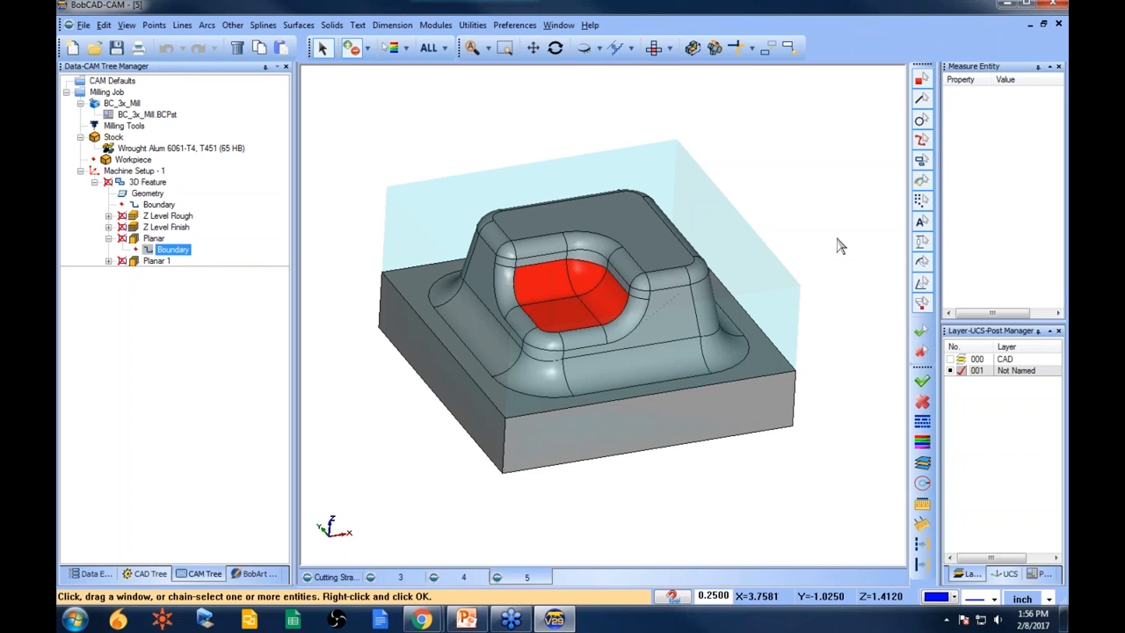
{"action": "key", "text": "ctrl+w"}
{"action": "key", "text": "ctrl+w"}
{"action": "middle_click_drag", "start_coordinate": [750, 447], "coordinate": [730, 264]}
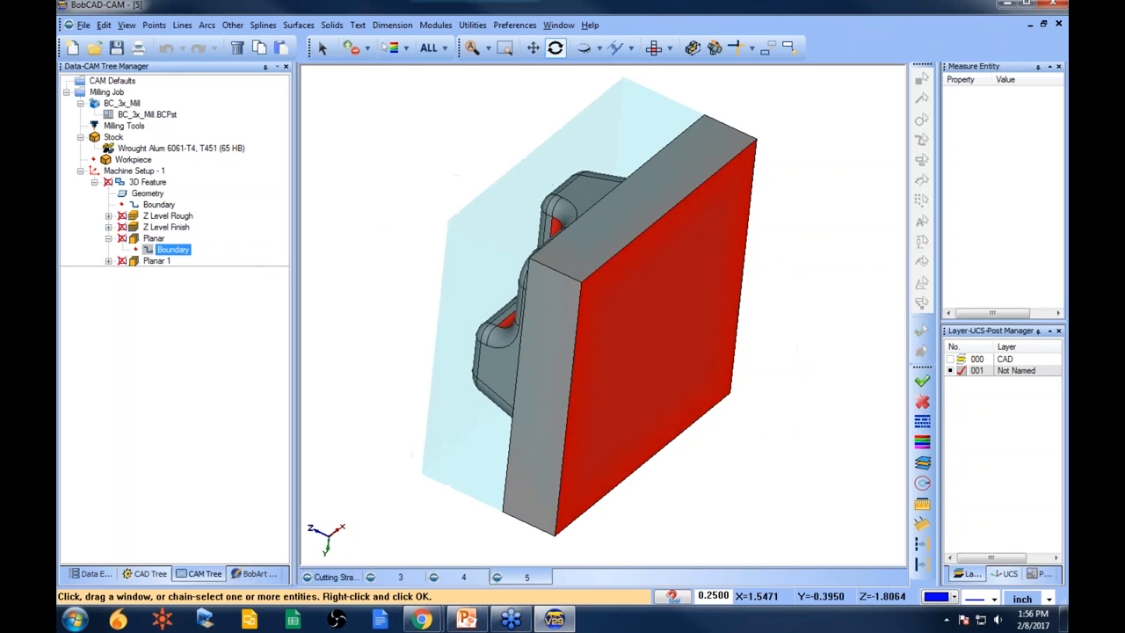
{"action": "left_click", "coordinate": [715, 251]}
{"action": "mouse_move", "coordinate": [790, 242]}
{"action": "middle_mouse_down"}
{"action": "mouse_move", "coordinate": [703, 325]}
{"action": "mouse_move", "coordinate": [609, 389]}
{"action": "middle_mouse_up"}
{"action": "left_click", "coordinate": [921, 331]}
- Recompute the Planar toolpath for the selected pocket faces
{"action": "right_click", "coordinate": [153, 239]}
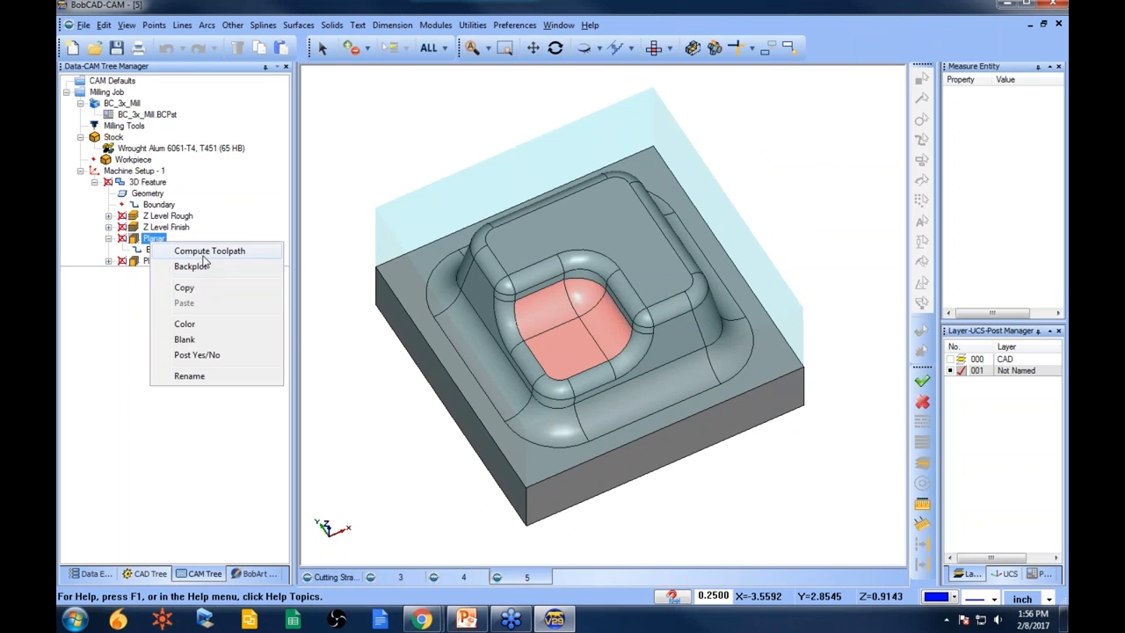
{"action": "left_click", "coordinate": [207, 248]}
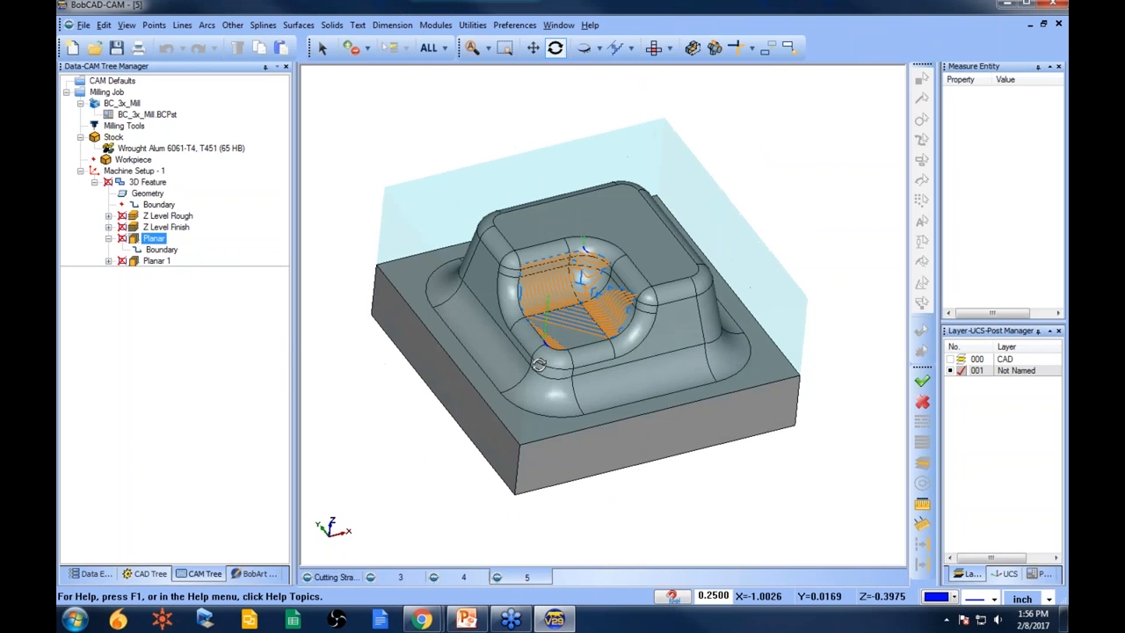
{"action": "scroll", "coordinate": [587, 341], "scroll_direction": "up", "scroll_amount": 2}
{"action": "scroll", "coordinate": [584, 337], "scroll_direction": "up", "scroll_amount": 3}
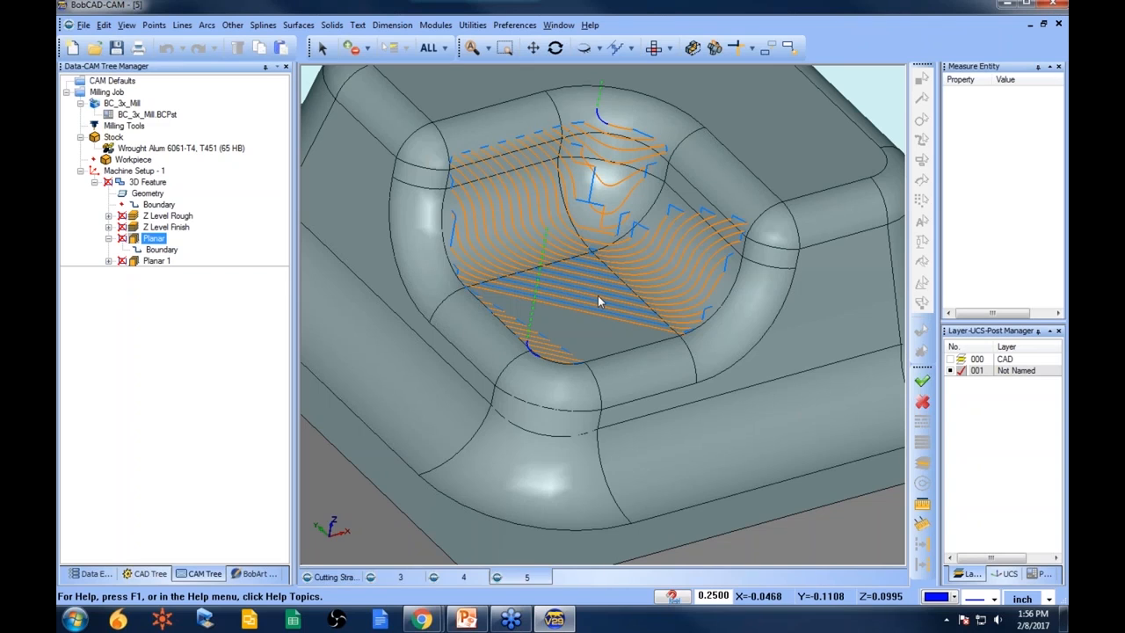
{"action": "scroll", "coordinate": [600, 297], "scroll_direction": "down", "scroll_amount": 2}
{"action": "middle_click_drag", "start_coordinate": [611, 251], "coordinate": [603, 208]}
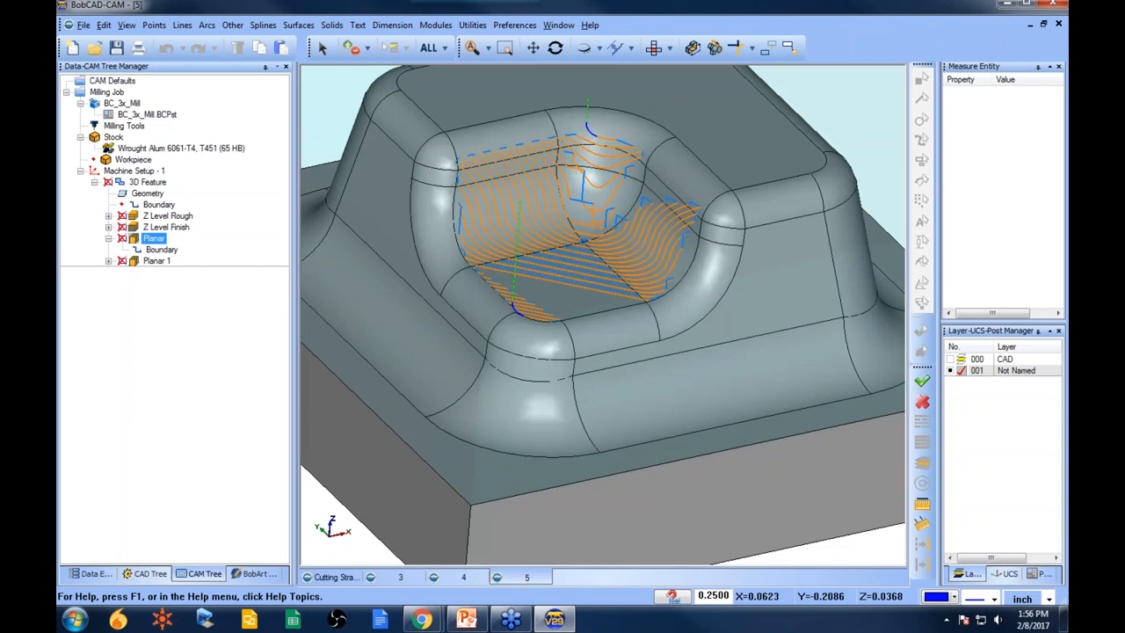
- Replace the Planar boundary with the chain of edges around the pocket's top rim
{"action": "right_click", "coordinate": [164, 250]}
{"action": "left_click", "coordinate": [206, 276]}
{"action": "right_click", "coordinate": [165, 249]}
{"action": "left_click", "coordinate": [204, 260]}
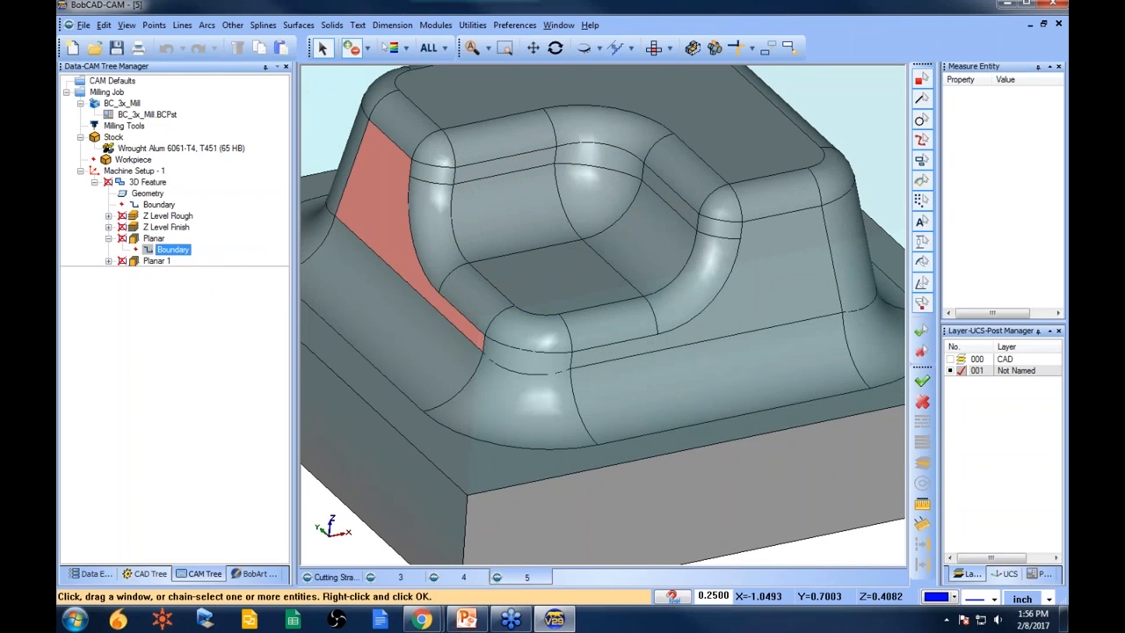
{"action": "left_click", "coordinate": [407, 209]}
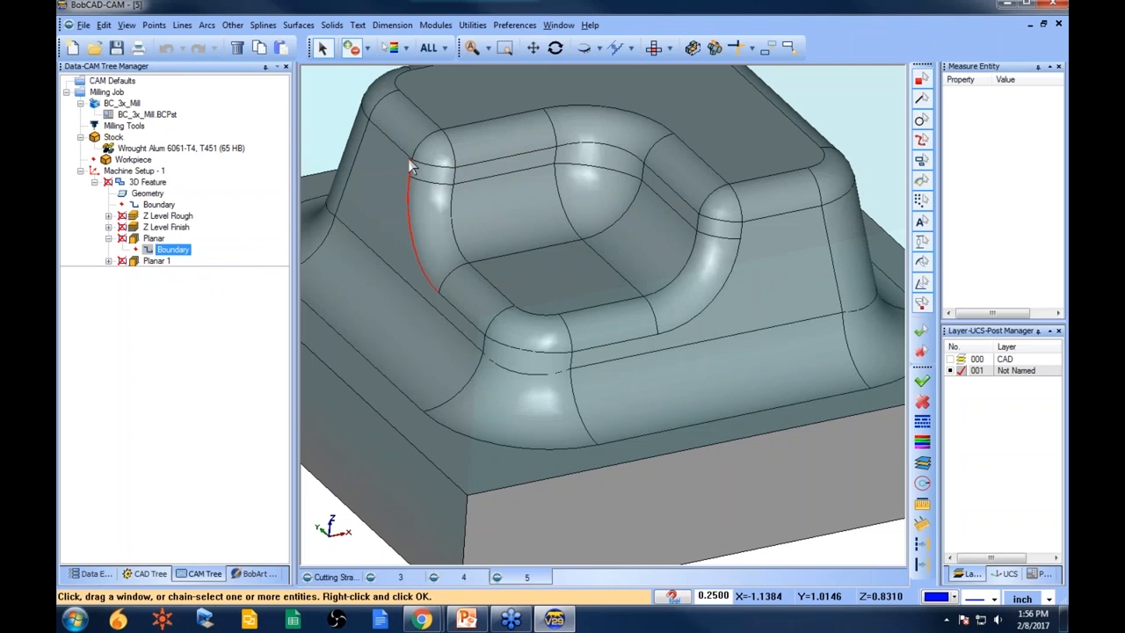
{"action": "left_click", "coordinate": [472, 125]}
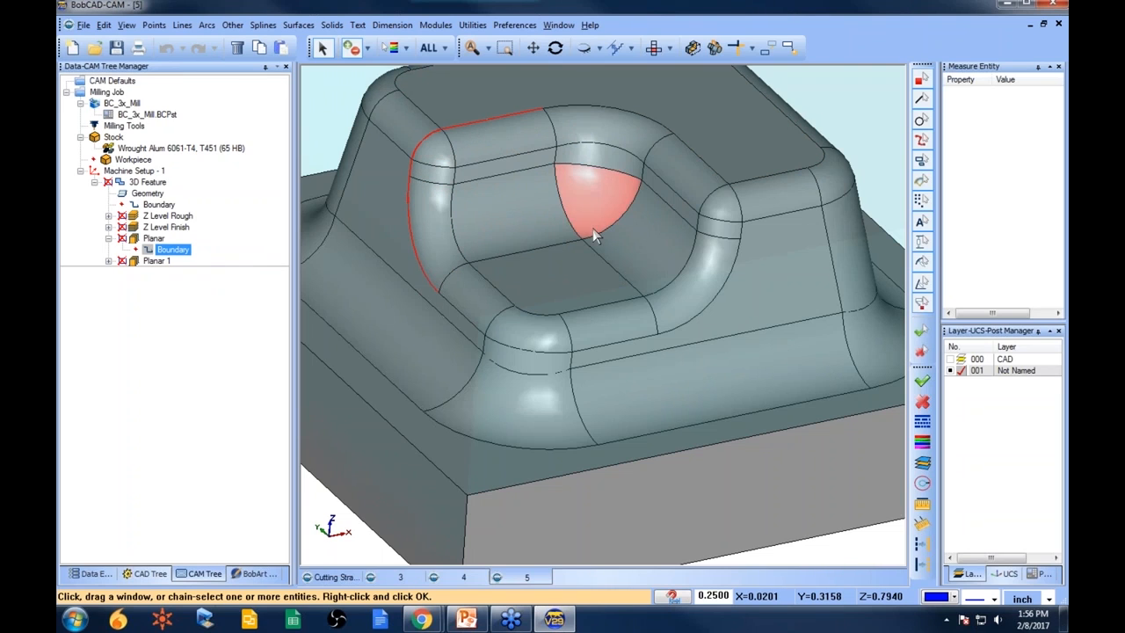
{"action": "key", "text": "ctrl+w"}
{"action": "left_click", "coordinate": [580, 106]}
{"action": "left_click", "coordinate": [688, 148]}
{"action": "left_click", "coordinate": [739, 204]}
{"action": "left_click", "coordinate": [737, 269]}
{"action": "left_click", "coordinate": [646, 343]}
{"action": "left_click", "coordinate": [530, 353]}
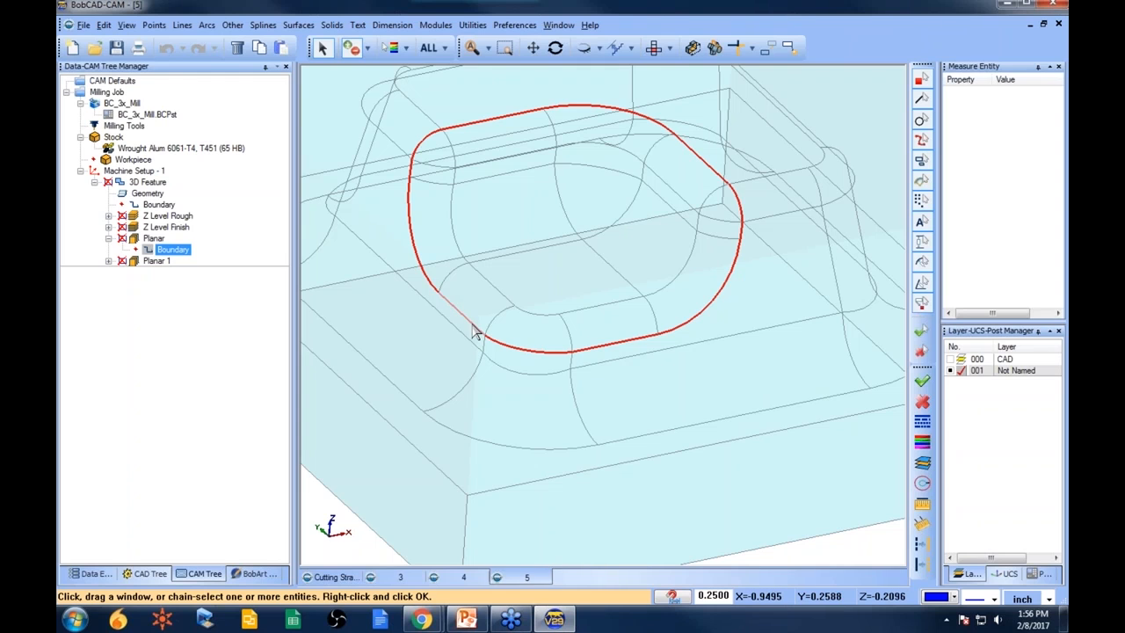
{"action": "left_click", "coordinate": [474, 327]}
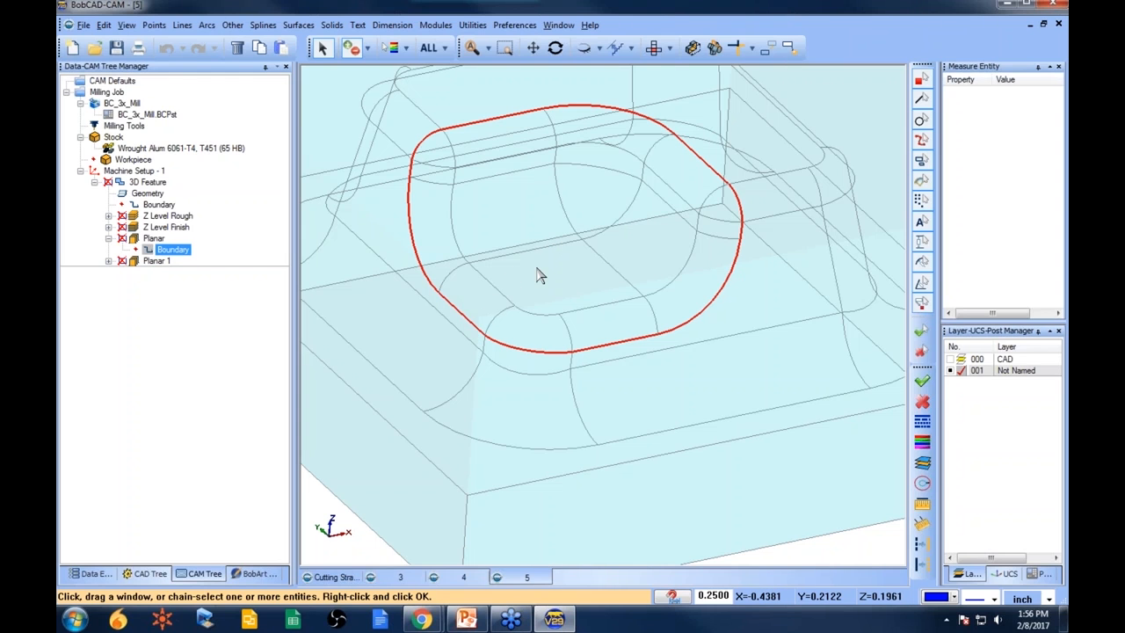
{"action": "key", "text": "space"}
- Recompute the Planar toolpath and select Planar 1 to compare its toolpath
{"action": "right_click", "coordinate": [154, 239]}
{"action": "left_click", "coordinate": [210, 253]}
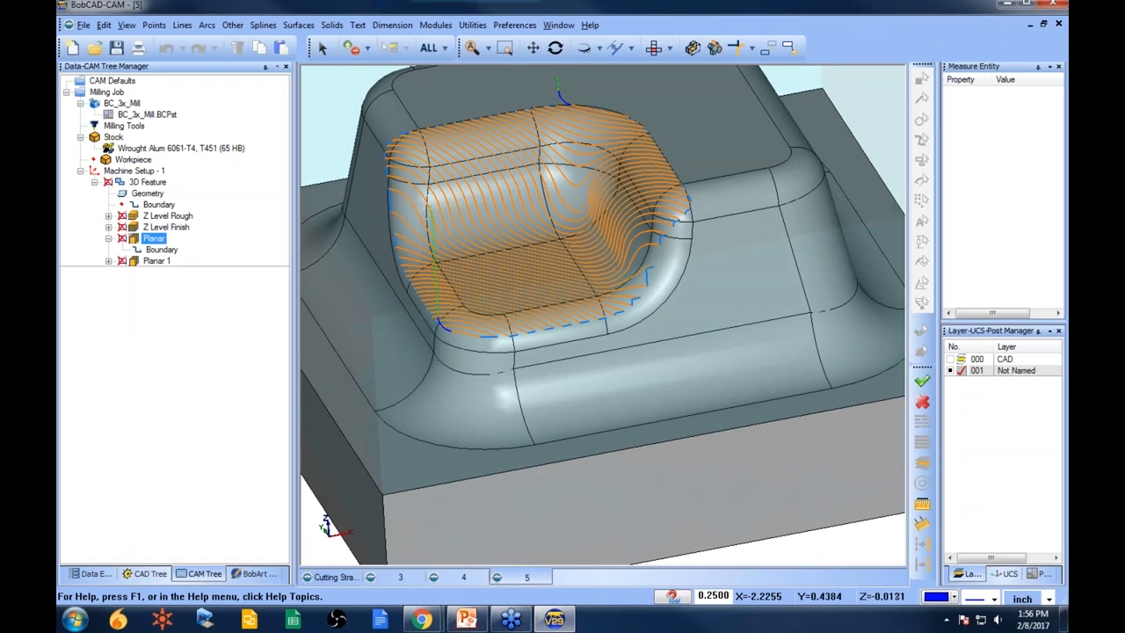
{"action": "left_click", "coordinate": [157, 261]}
{"action": "right_click", "coordinate": [156, 260]}
{"action": "left_click", "coordinate": [199, 275]}
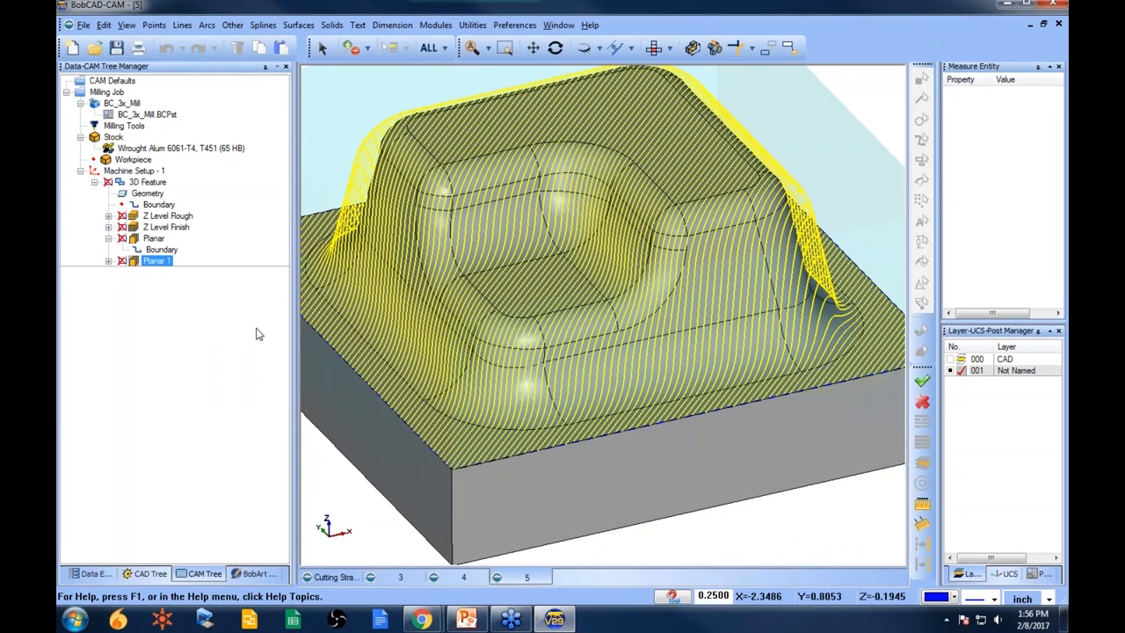
{"action": "left_click", "coordinate": [155, 251]}
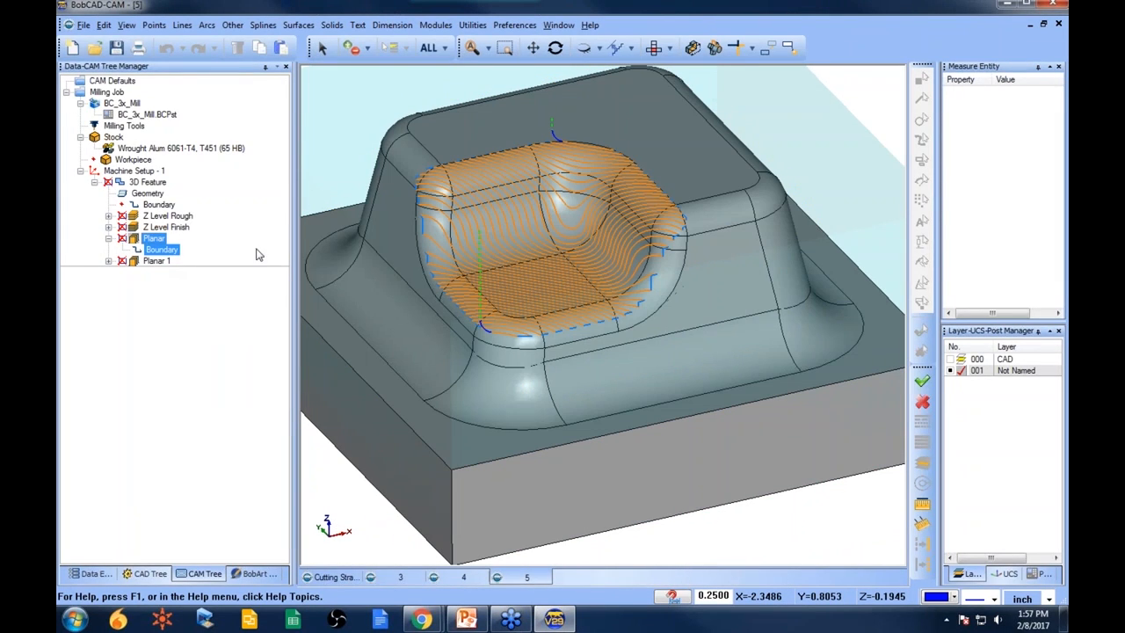
- Orbit and zoom around the part to inspect the Planar toolpath inside the pocket
{"action": "mouse_move", "coordinate": [452, 243]}
{"action": "middle_mouse_down"}
{"action": "mouse_move", "coordinate": [458, 194]}
{"action": "mouse_move", "coordinate": [466, 239]}
{"action": "middle_mouse_up"}
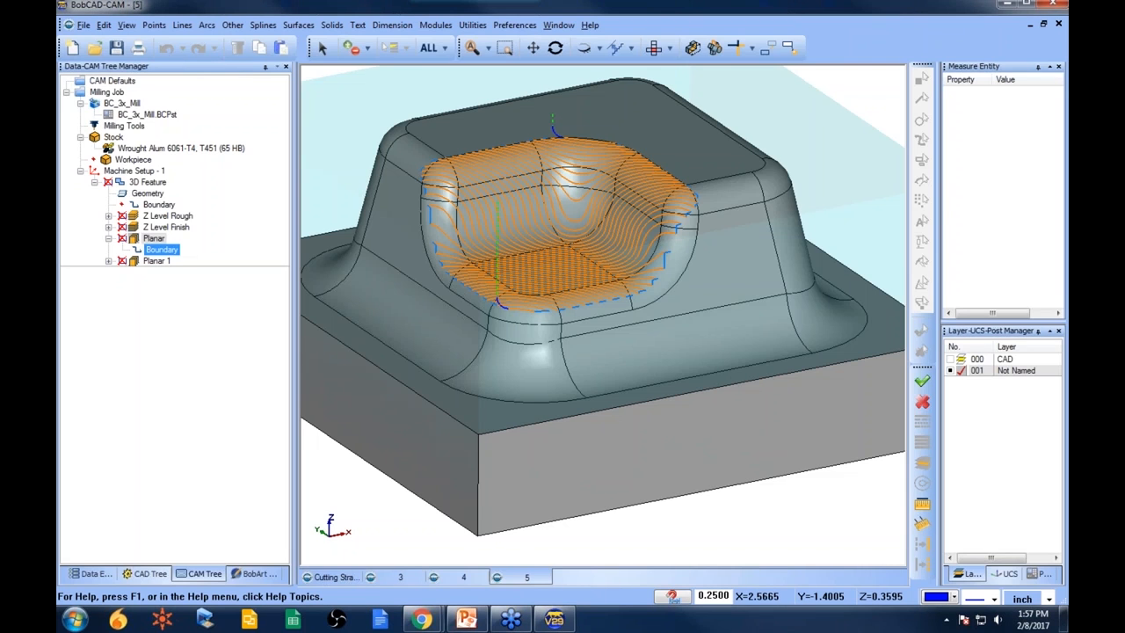
{"action": "middle_click_drag", "start_coordinate": [759, 396], "coordinate": [655, 369]}
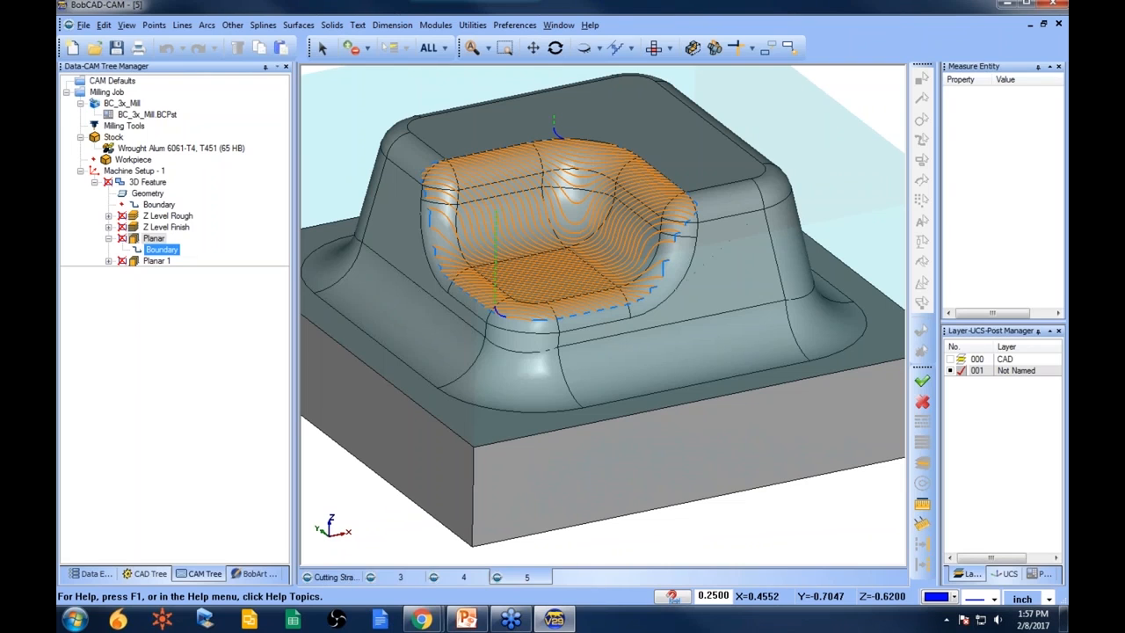
{"action": "scroll", "coordinate": [510, 118], "scroll_direction": "down", "scroll_amount": 2}
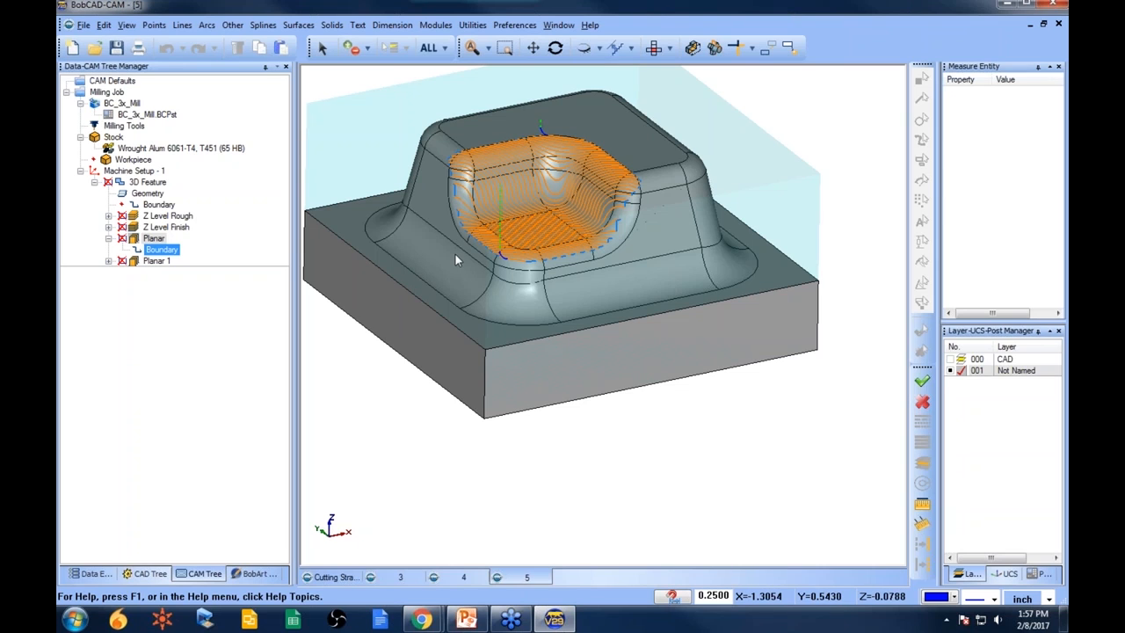
{"action": "scroll", "coordinate": [511, 253], "scroll_direction": "down", "scroll_amount": 2}
{"action": "scroll", "coordinate": [532, 247], "scroll_direction": "up", "scroll_amount": 2}
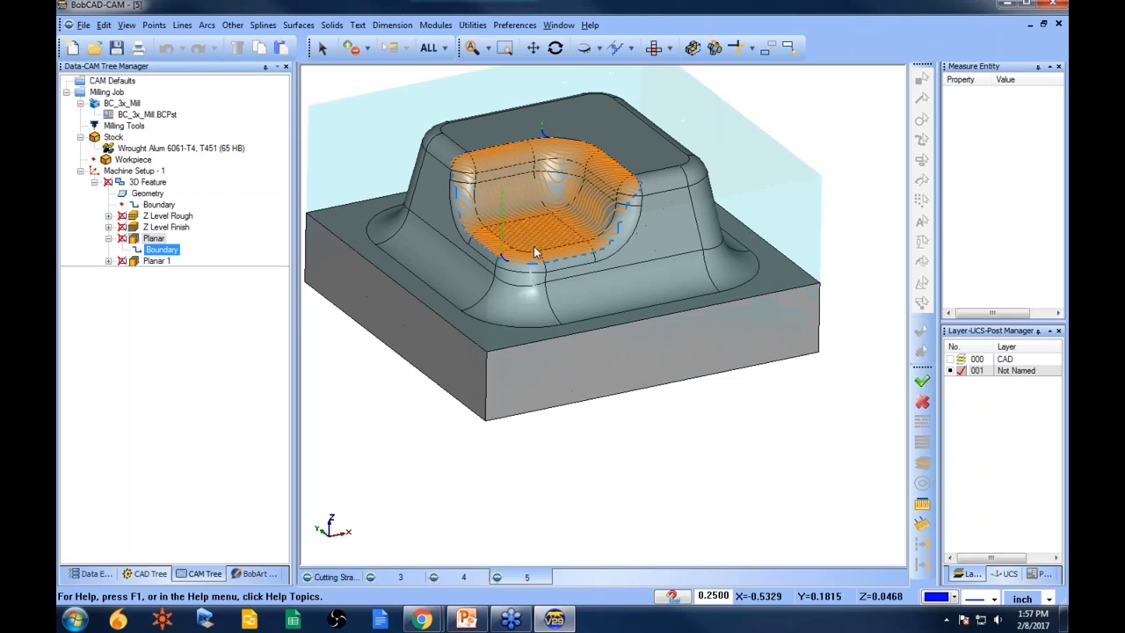
{"action": "middle_click_drag", "start_coordinate": [533, 246], "coordinate": [549, 283]}
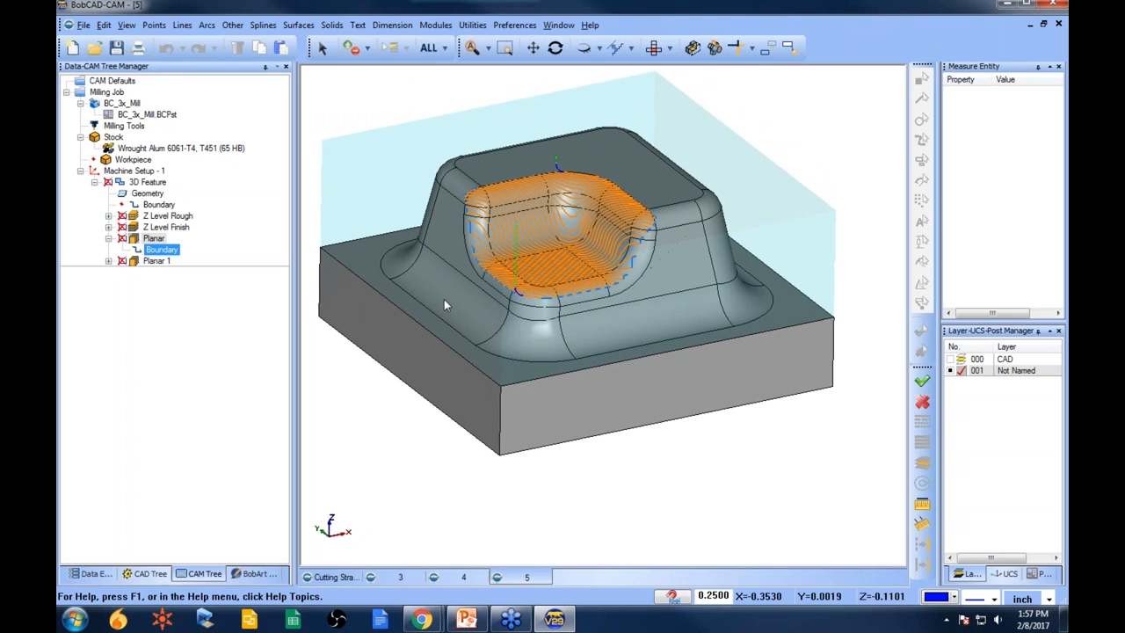
- Open the part file 6.bbcd from the 3D Boot Camp folder
{"action": "left_click", "coordinate": [112, 80]}
{"action": "left_click", "coordinate": [94, 47]}
{"action": "left_click", "coordinate": [615, 247]}
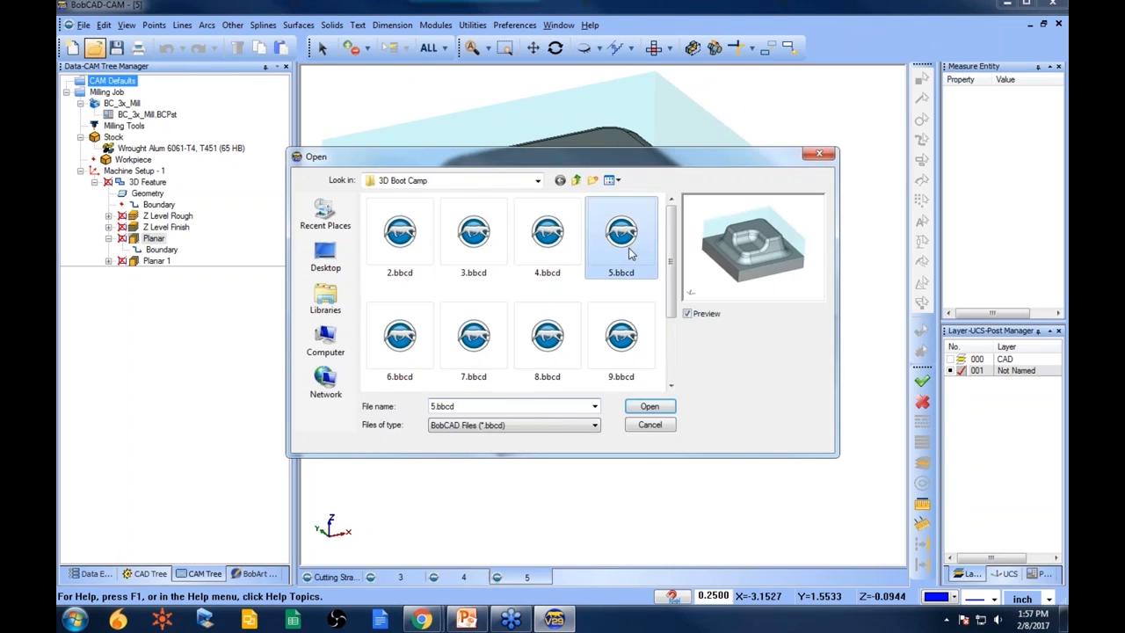
{"action": "left_click", "coordinate": [404, 341]}
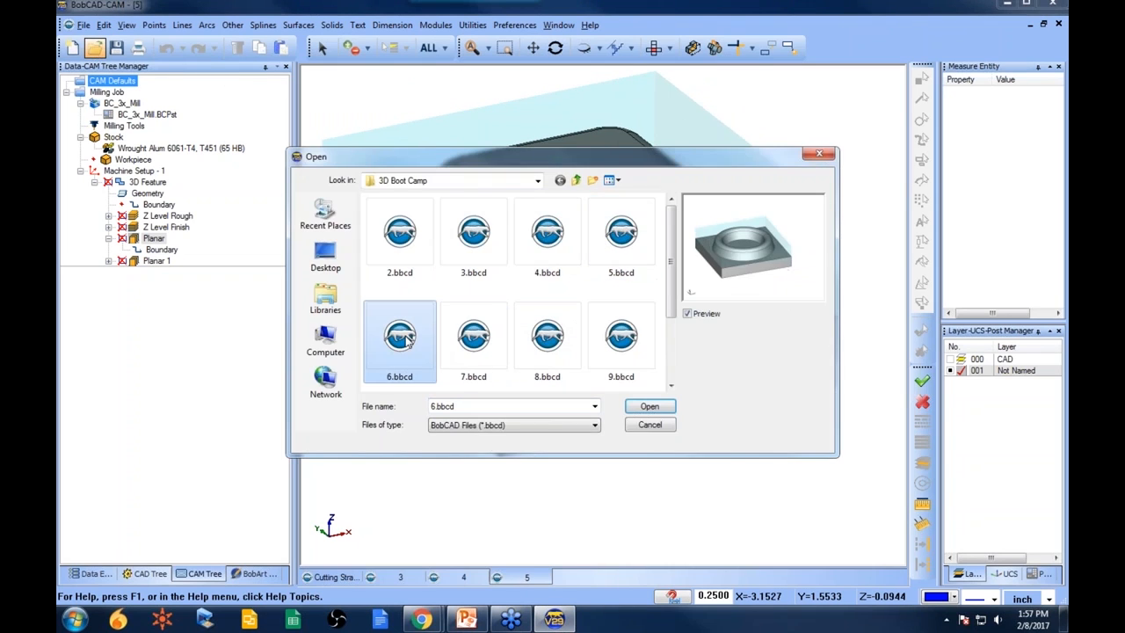
{"action": "left_click", "coordinate": [649, 407]}
{"action": "mouse_move", "coordinate": [524, 231]}
{"action": "middle_mouse_down"}
{"action": "mouse_move", "coordinate": [553, 336]}
{"action": "mouse_move", "coordinate": [534, 234]}
{"action": "middle_mouse_up"}
{"action": "middle_click_drag", "start_coordinate": [571, 339], "coordinate": [588, 358]}
{"action": "scroll", "coordinate": [588, 358], "scroll_direction": "up", "scroll_amount": 3}
{"action": "scroll", "coordinate": [551, 298], "scroll_direction": "down", "scroll_amount": 3}
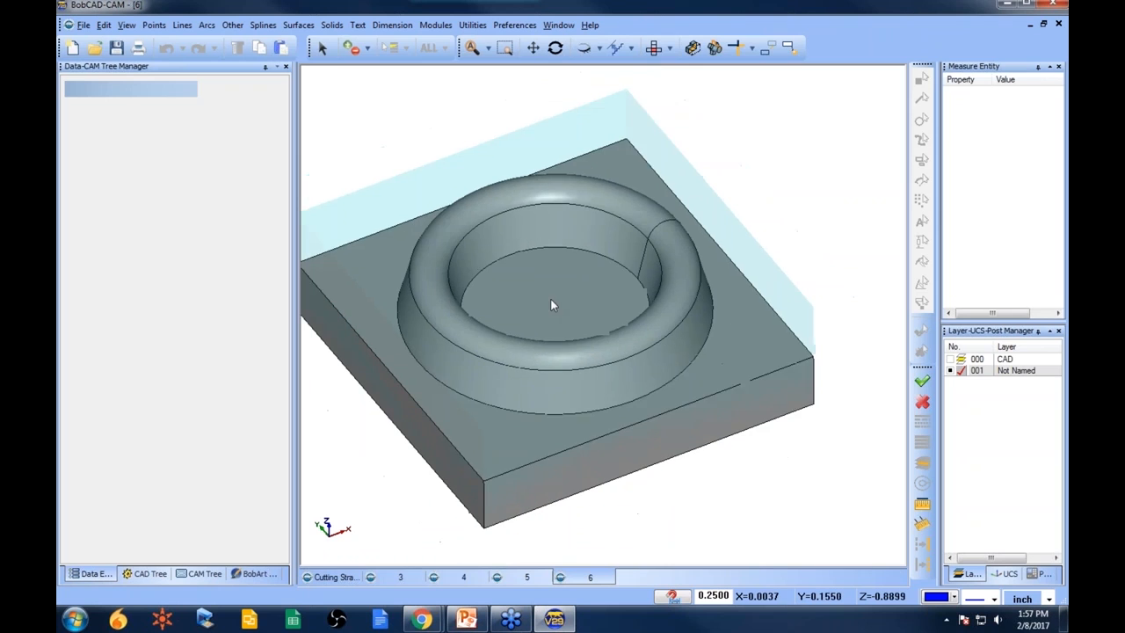
- Paste the copied 3D feature into Machine Setup - 1 of the new part
{"action": "left_click", "coordinate": [204, 573]}
{"action": "right_click", "coordinate": [132, 169]}
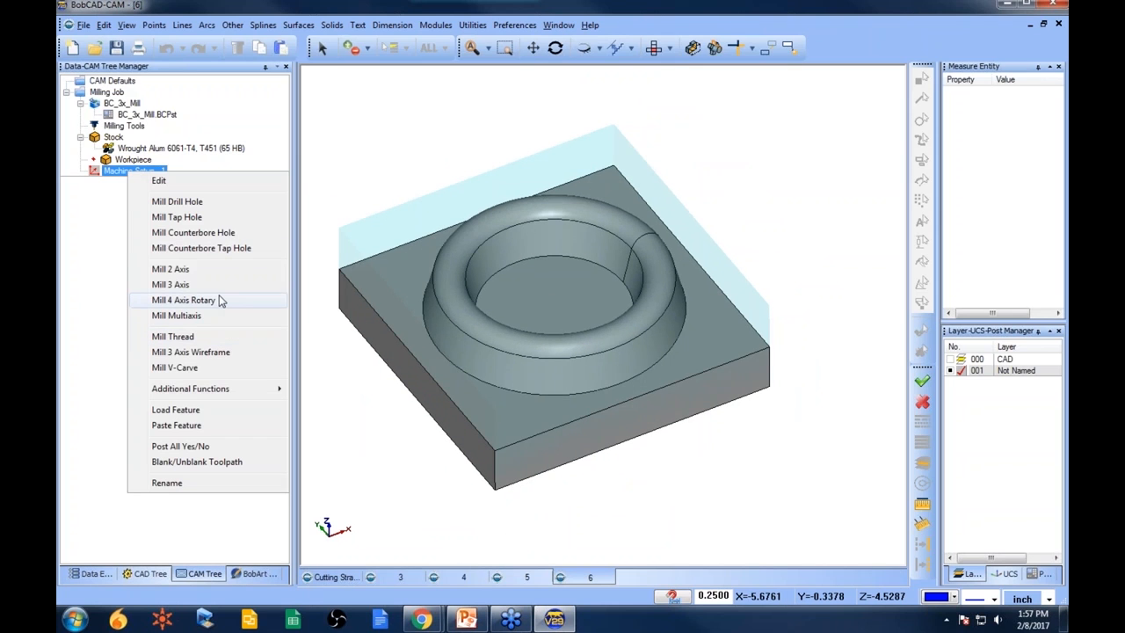
{"action": "left_click", "coordinate": [211, 426]}
- Reselect the 3D feature's geometry, selecting all surfaces of the new part
{"action": "right_click", "coordinate": [158, 193]}
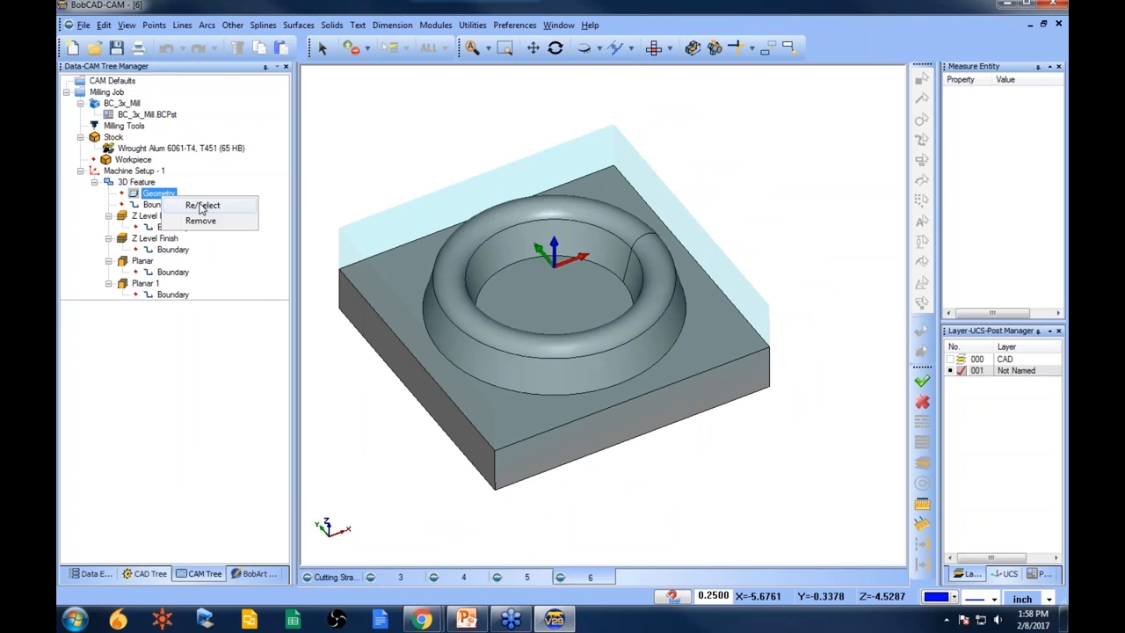
{"action": "left_click", "coordinate": [207, 201]}
{"action": "left_click", "coordinate": [428, 48]}
{"action": "left_click", "coordinate": [160, 216]}
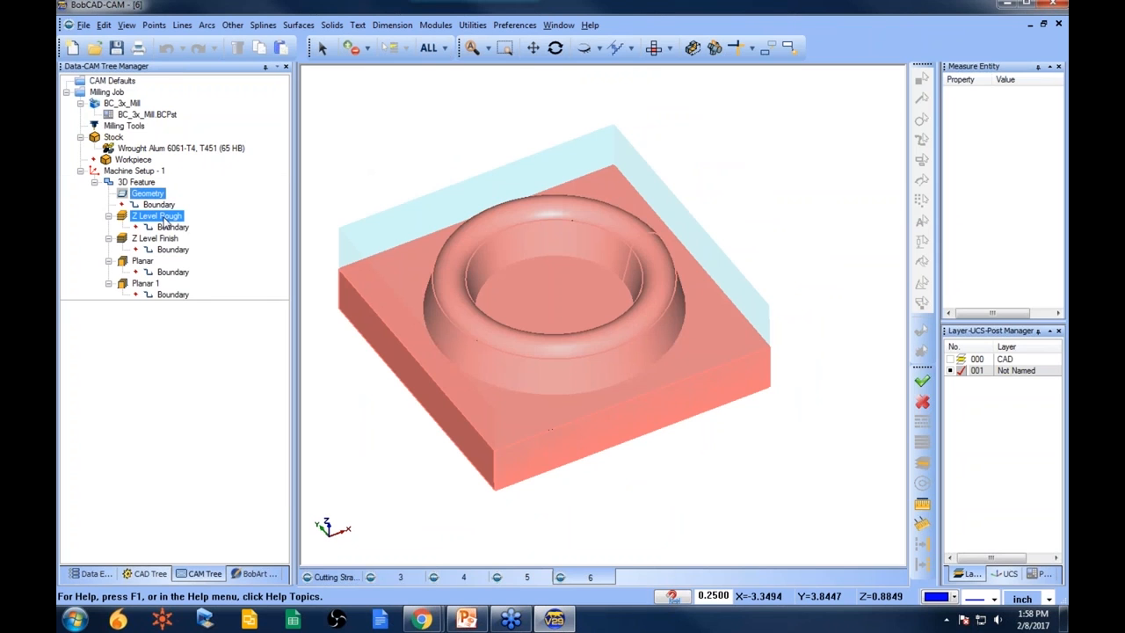
- Compute the Z Level Rough toolpath for the new part
{"action": "right_click", "coordinate": [163, 219]}
{"action": "left_click", "coordinate": [203, 224]}
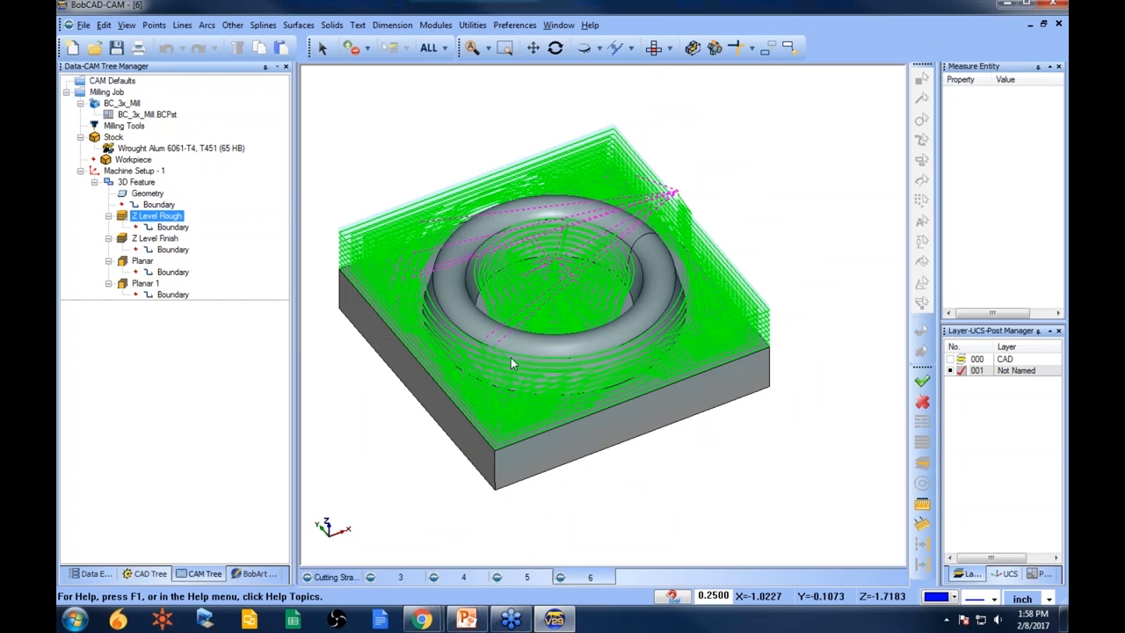
{"action": "mouse_move", "coordinate": [568, 381]}
{"action": "middle_mouse_down"}
{"action": "mouse_move", "coordinate": [610, 347]}
{"action": "mouse_move", "coordinate": [545, 356]}
{"action": "mouse_move", "coordinate": [569, 353]}
{"action": "mouse_move", "coordinate": [589, 381]}
{"action": "middle_mouse_up"}
- Blank all toolpaths of the 3D feature
{"action": "right_click", "coordinate": [162, 238]}
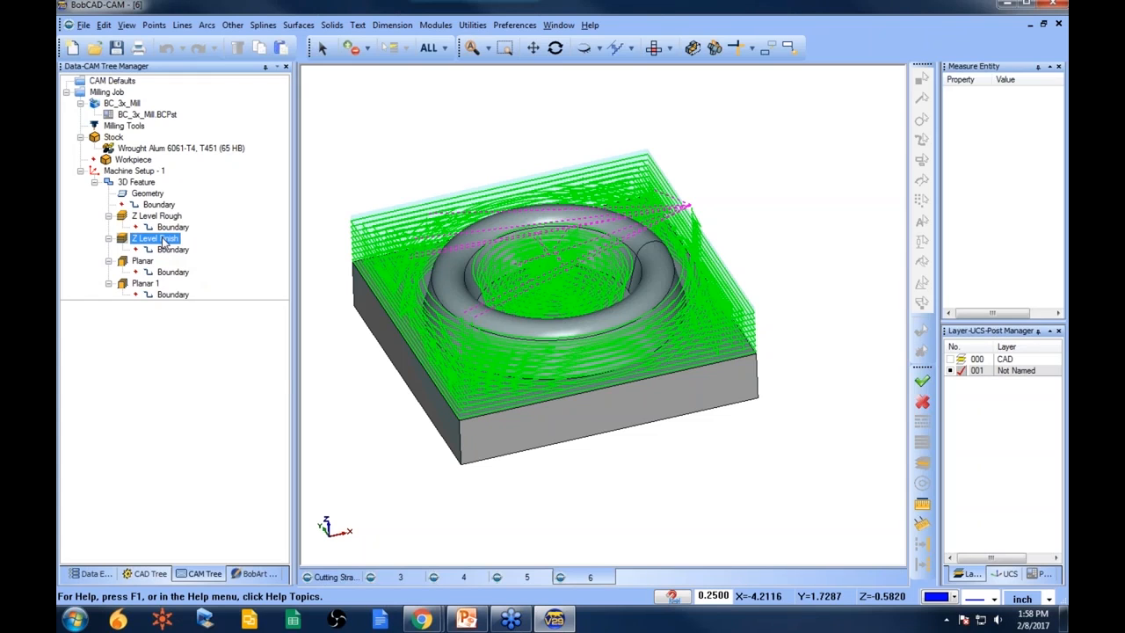
{"action": "right_click", "coordinate": [145, 182]}
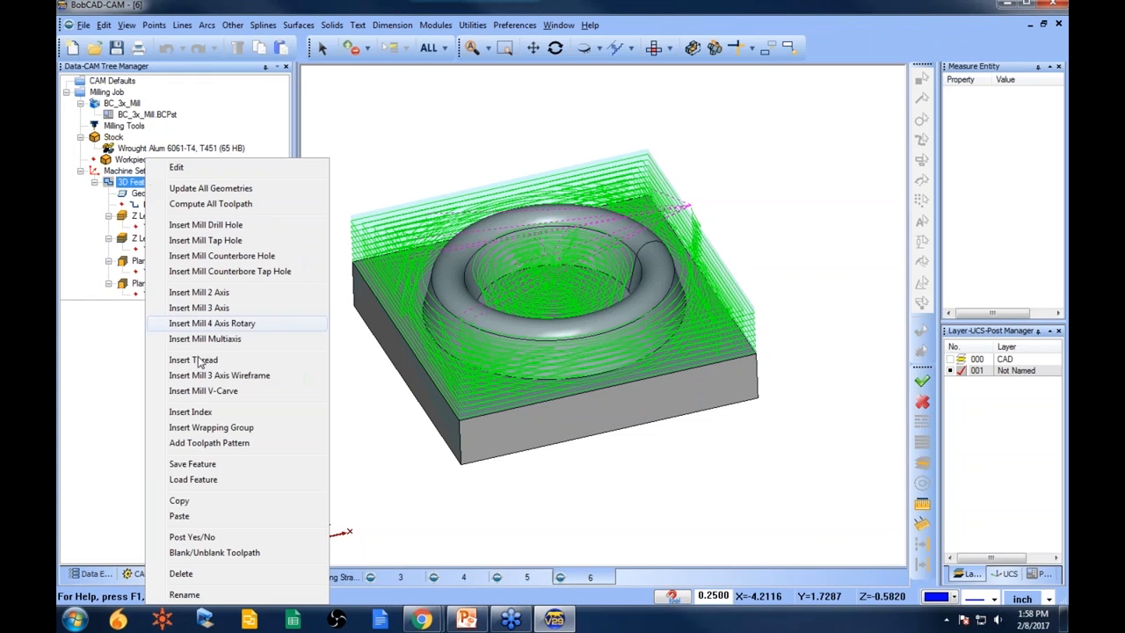
{"action": "left_click", "coordinate": [217, 552]}
- Review the Z Level Finish and Planar depth parameters in the 3-axis wizard and close it
{"action": "right_click", "coordinate": [154, 185]}
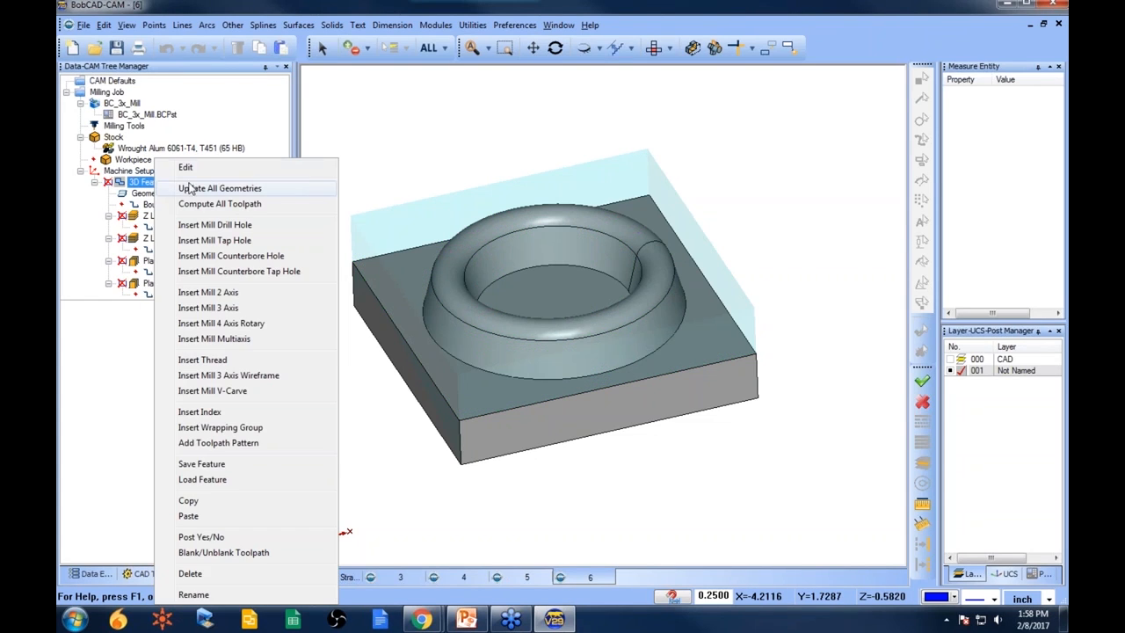
{"action": "left_click", "coordinate": [211, 168]}
{"action": "left_click", "coordinate": [330, 249]}
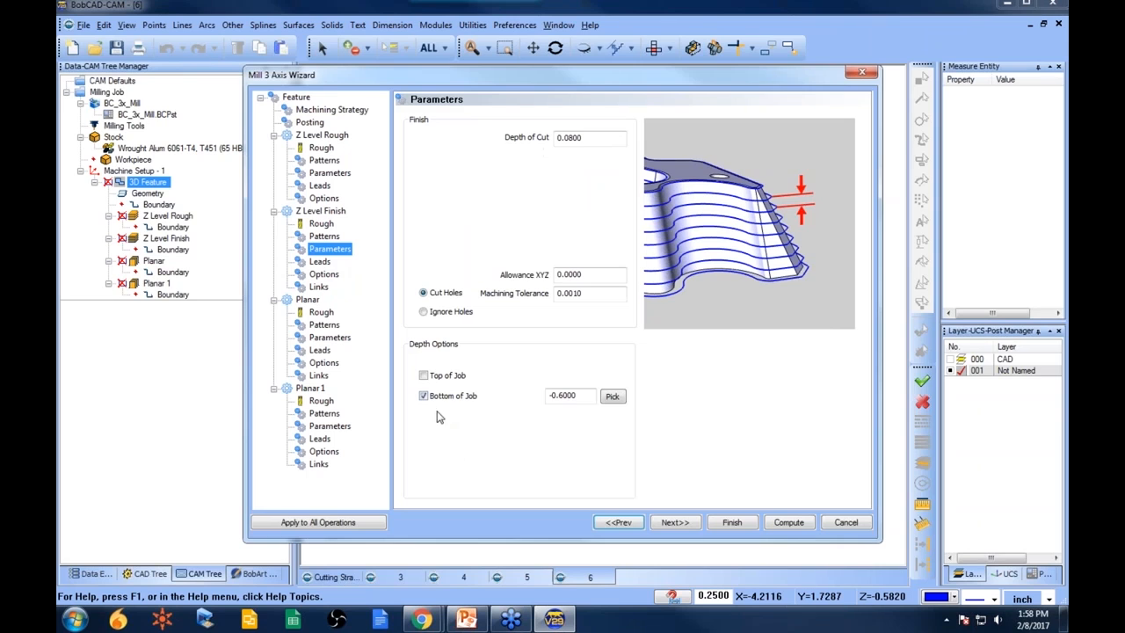
{"action": "left_click", "coordinate": [333, 337]}
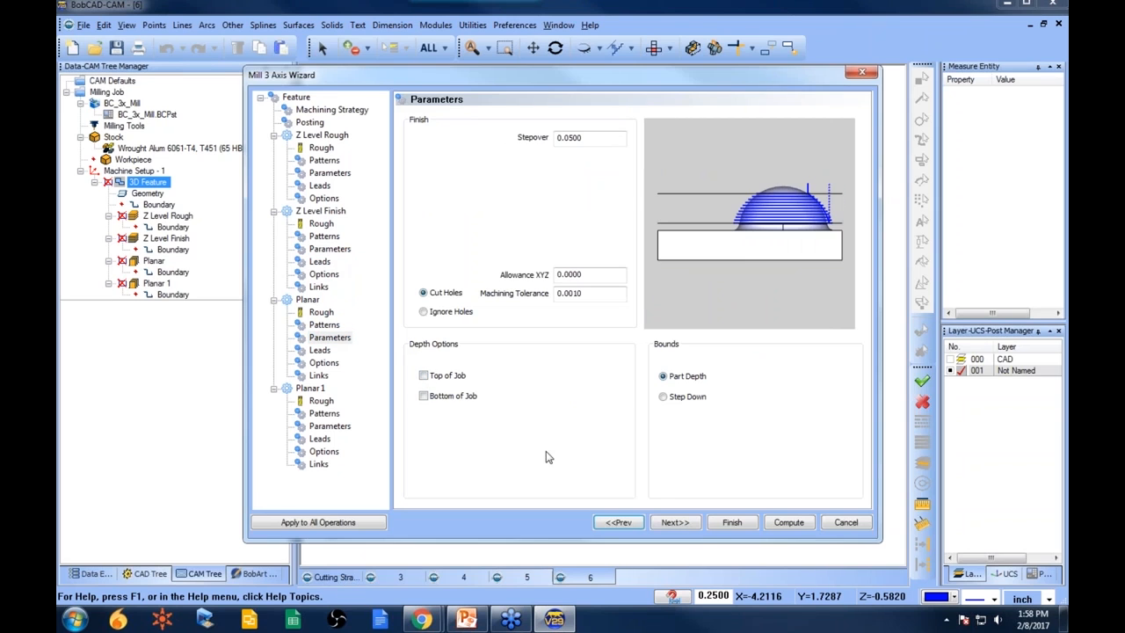
{"action": "left_click", "coordinate": [741, 523]}
- Compute the Z Level Finish toolpath and inspect it around the part
{"action": "left_click", "coordinate": [165, 227]}
{"action": "right_click", "coordinate": [170, 225]}
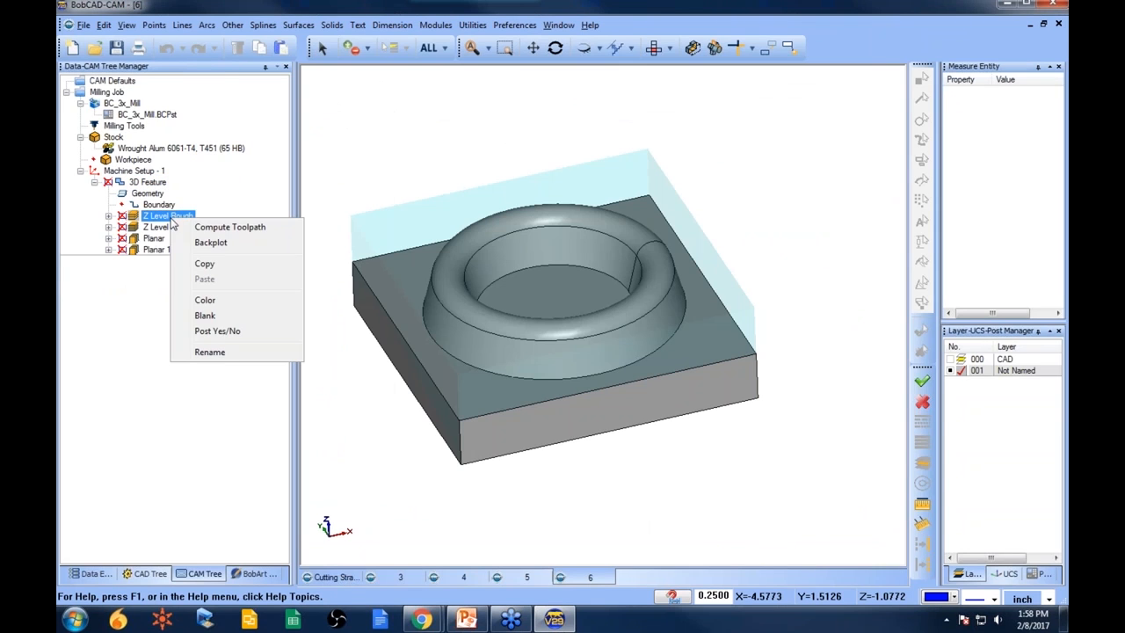
{"action": "left_click", "coordinate": [158, 234]}
{"action": "right_click", "coordinate": [158, 235]}
{"action": "left_click", "coordinate": [220, 240]}
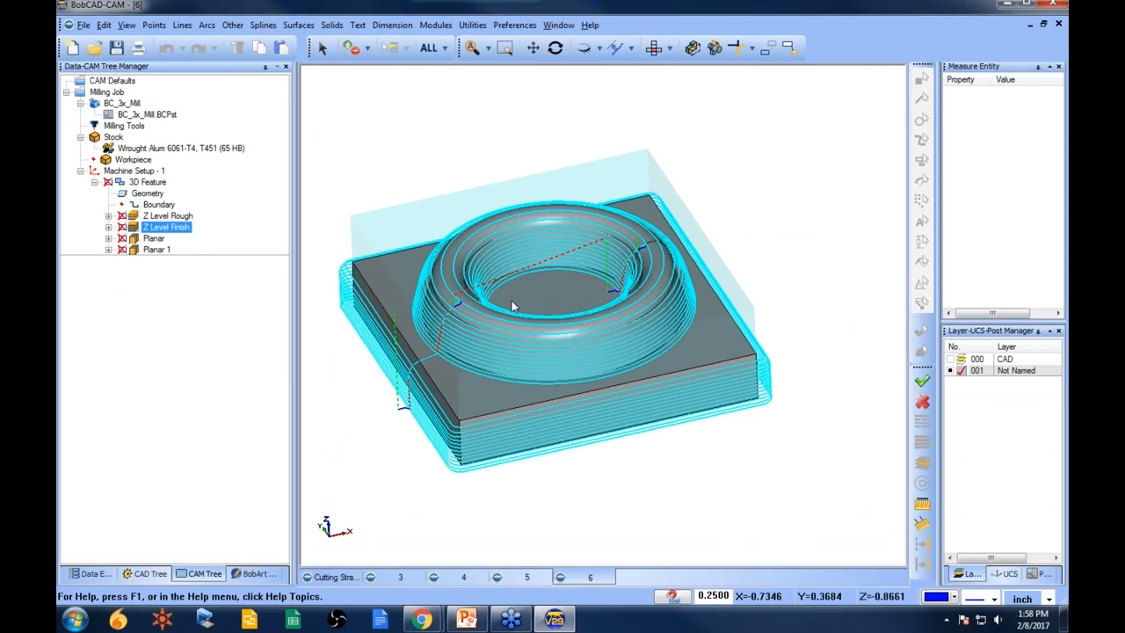
{"action": "middle_click_drag", "start_coordinate": [487, 373], "coordinate": [506, 386]}
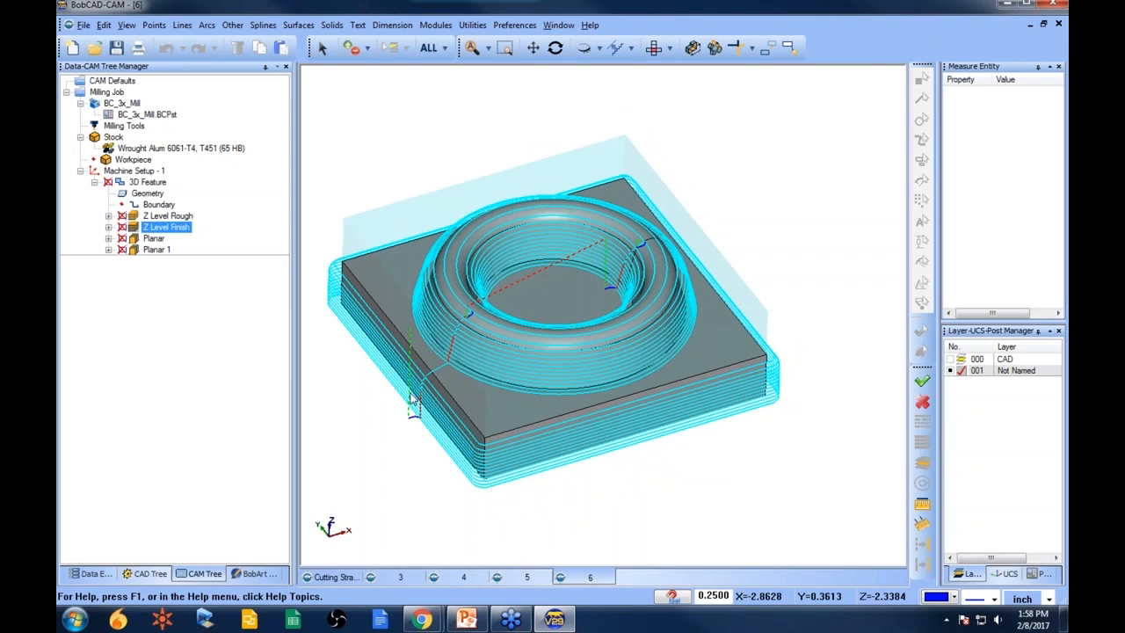
{"action": "scroll", "coordinate": [435, 381], "scroll_direction": "up", "scroll_amount": 4}
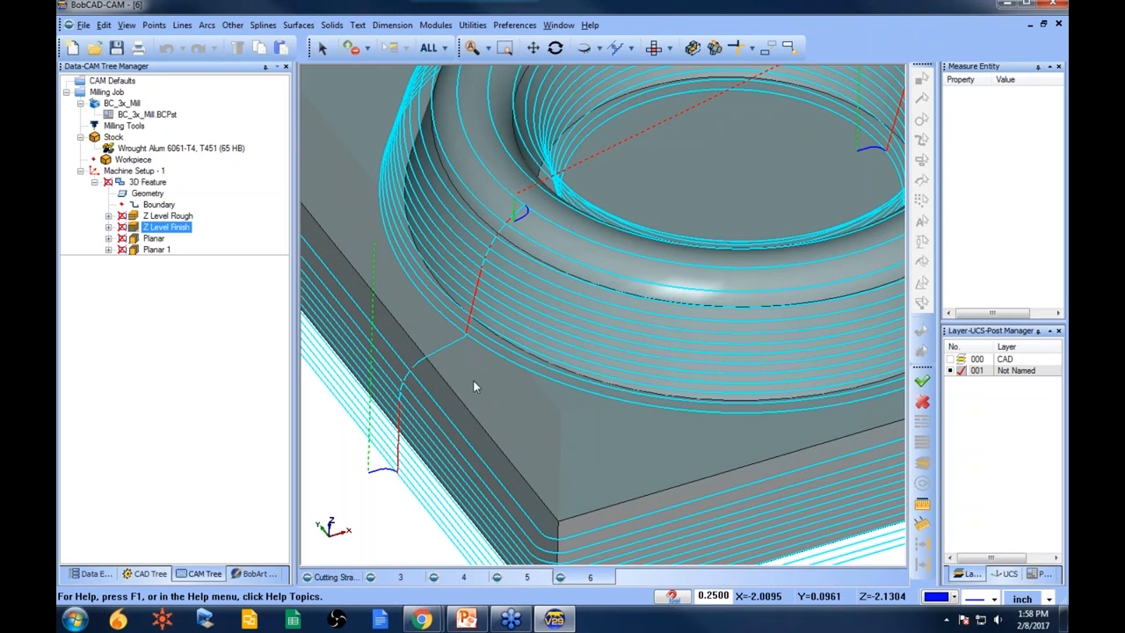
{"action": "scroll", "coordinate": [466, 372], "scroll_direction": "down", "scroll_amount": 2}
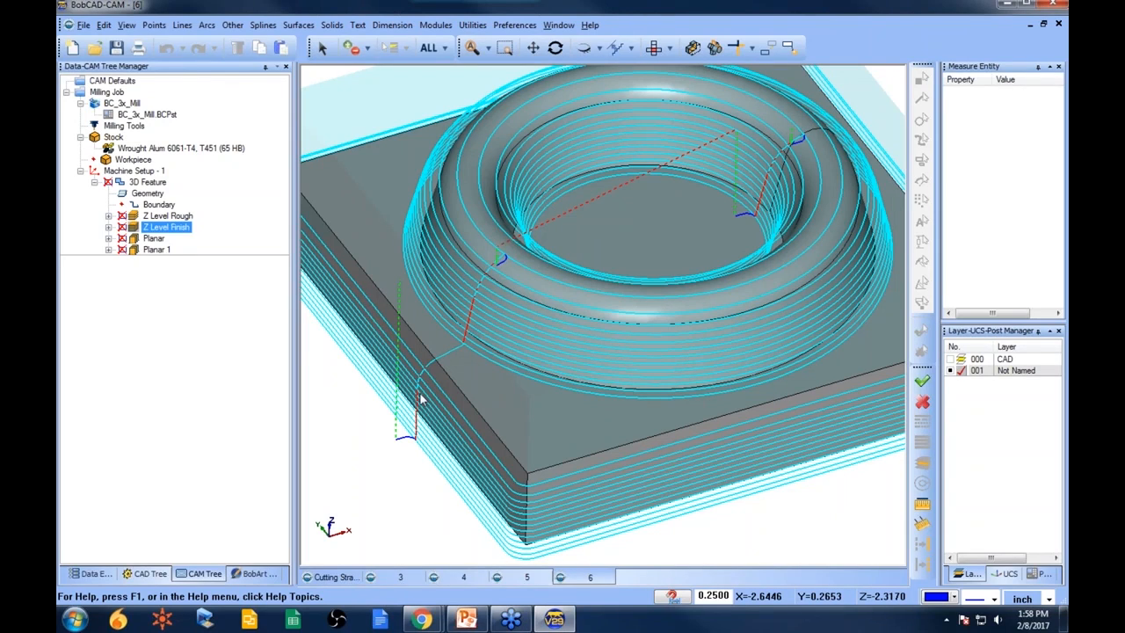
{"action": "scroll", "coordinate": [488, 351], "scroll_direction": "down", "scroll_amount": 2}
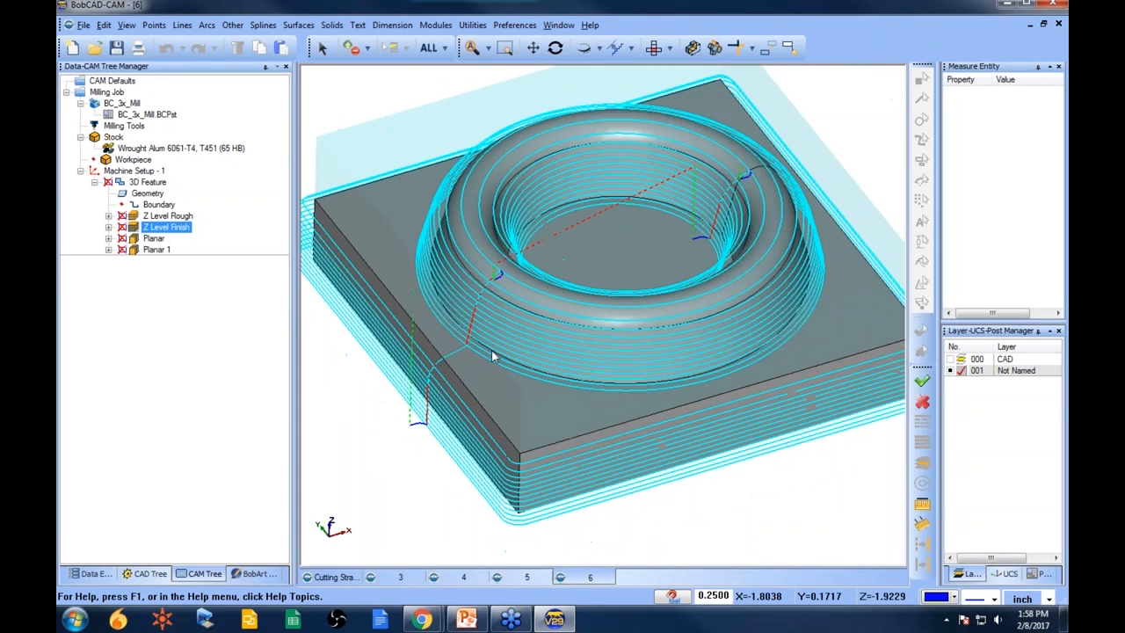
- Enable Bottom of Job for Z Level Finish and pick the part's top face edge to set it at -1.0500
{"action": "right_click", "coordinate": [146, 183]}
{"action": "left_click", "coordinate": [192, 172]}
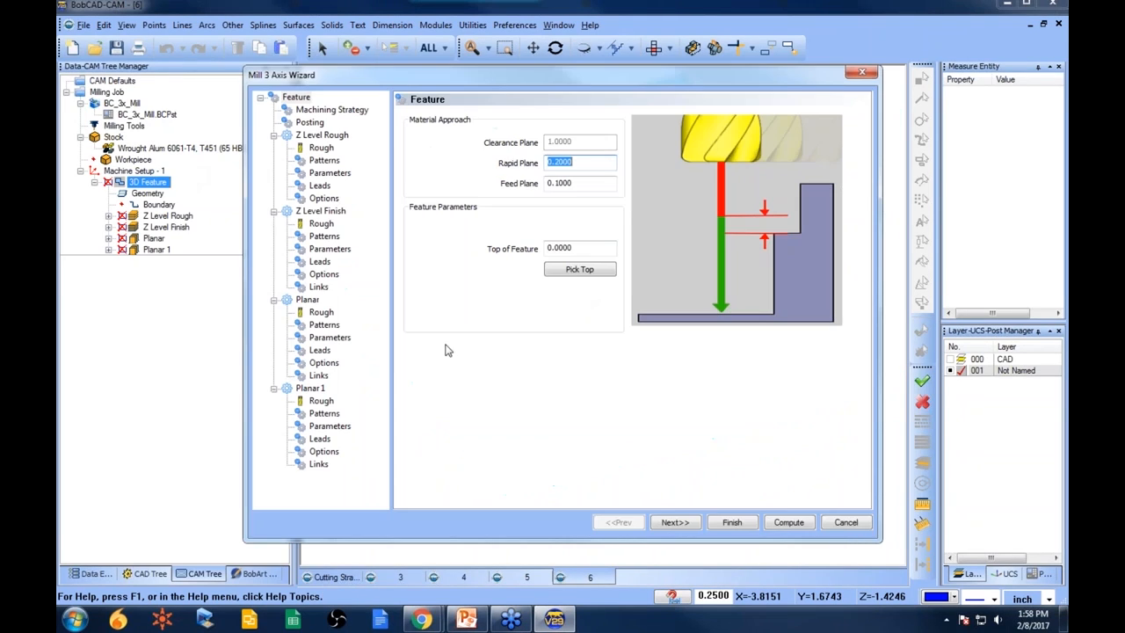
{"action": "left_click", "coordinate": [324, 235]}
{"action": "left_click", "coordinate": [329, 249]}
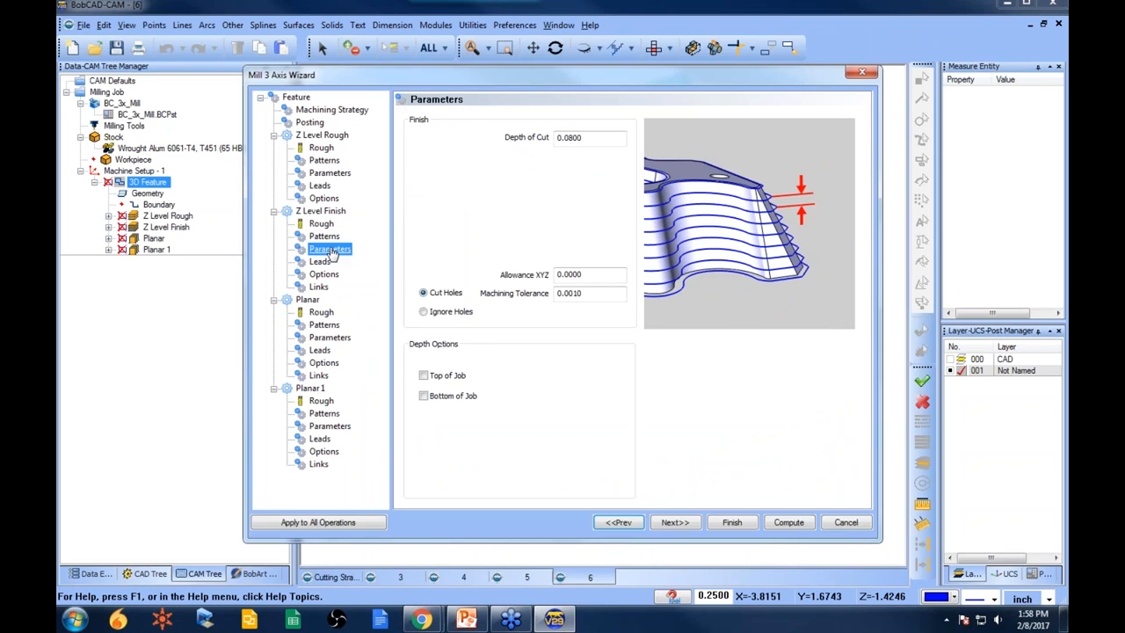
{"action": "left_click", "coordinate": [423, 395]}
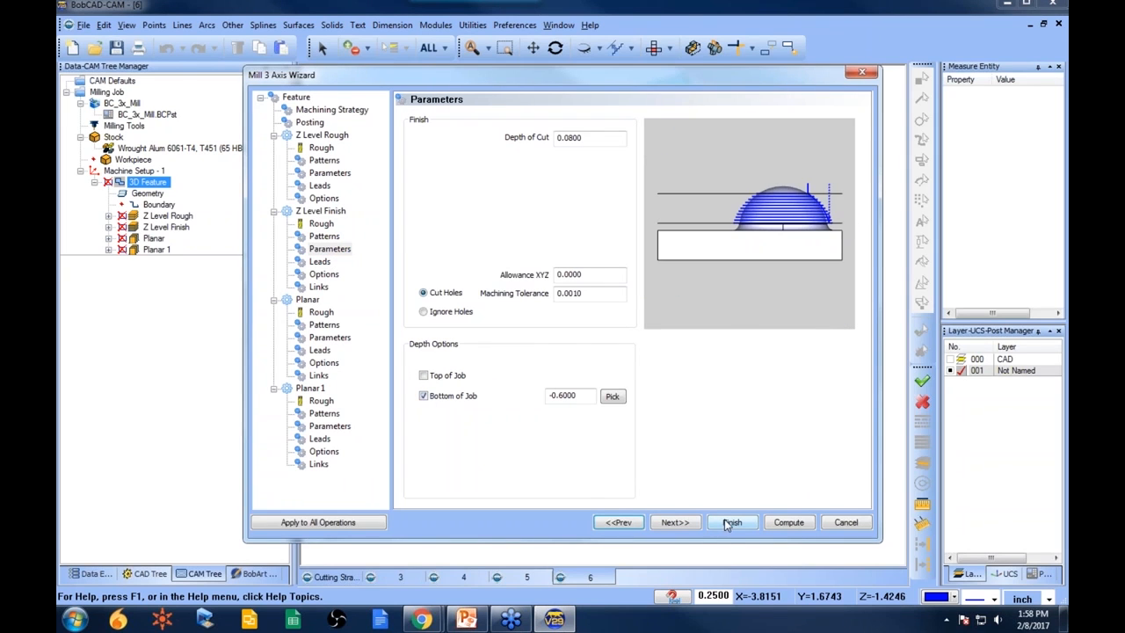
{"action": "left_click", "coordinate": [613, 396]}
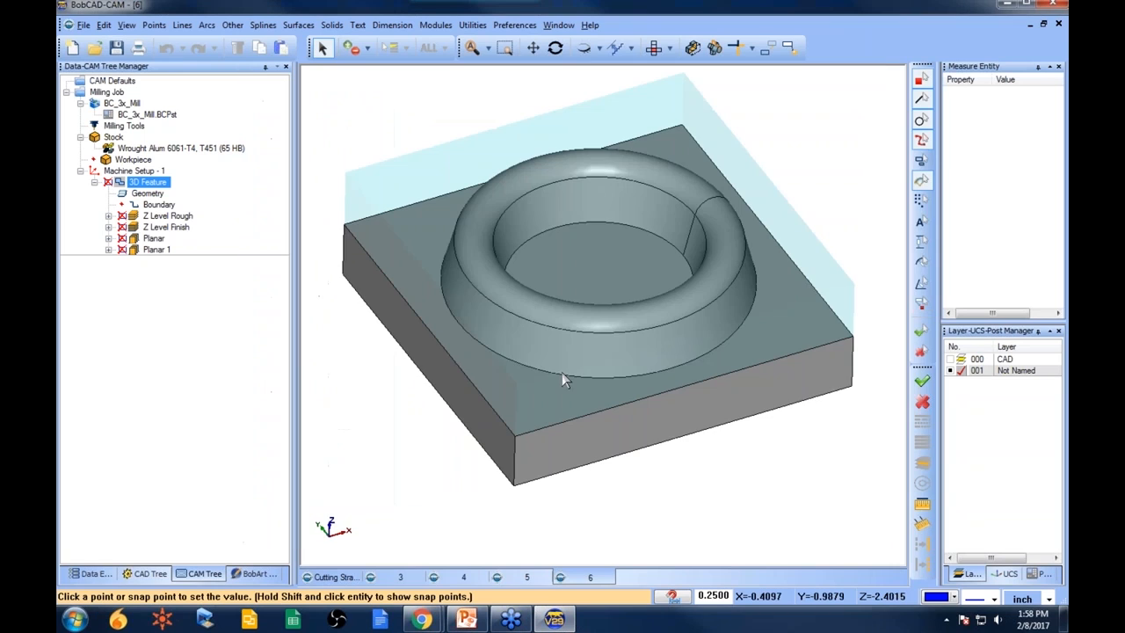
{"action": "left_click", "coordinate": [465, 368]}
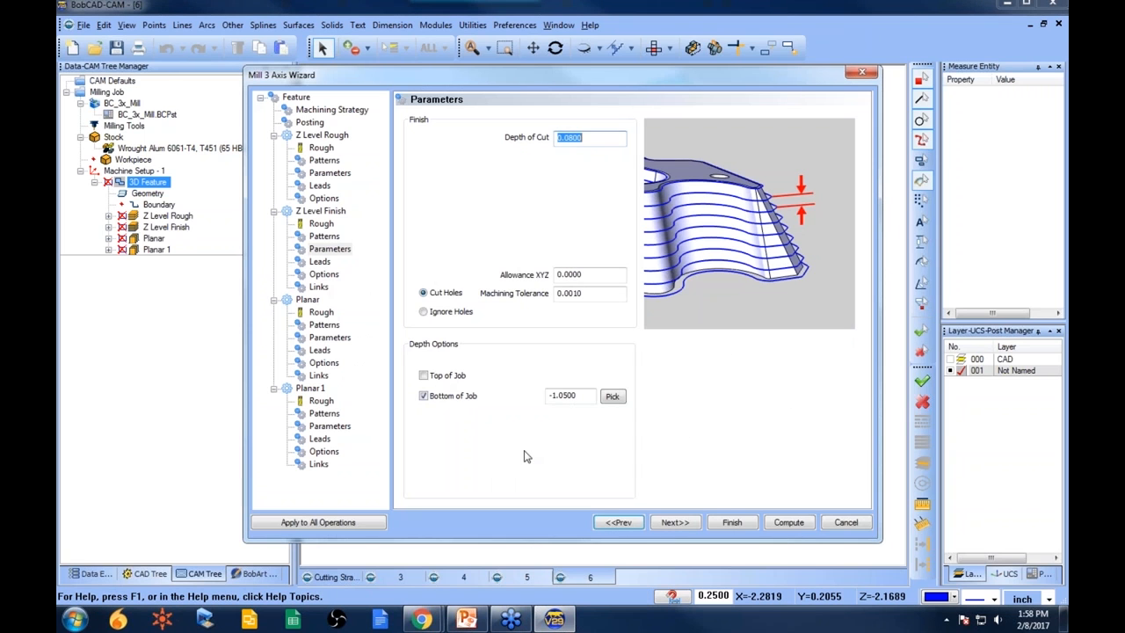
{"action": "left_click", "coordinate": [732, 522]}
- Recompute the Z Level Finish and Planar toolpaths
{"action": "right_click", "coordinate": [165, 227]}
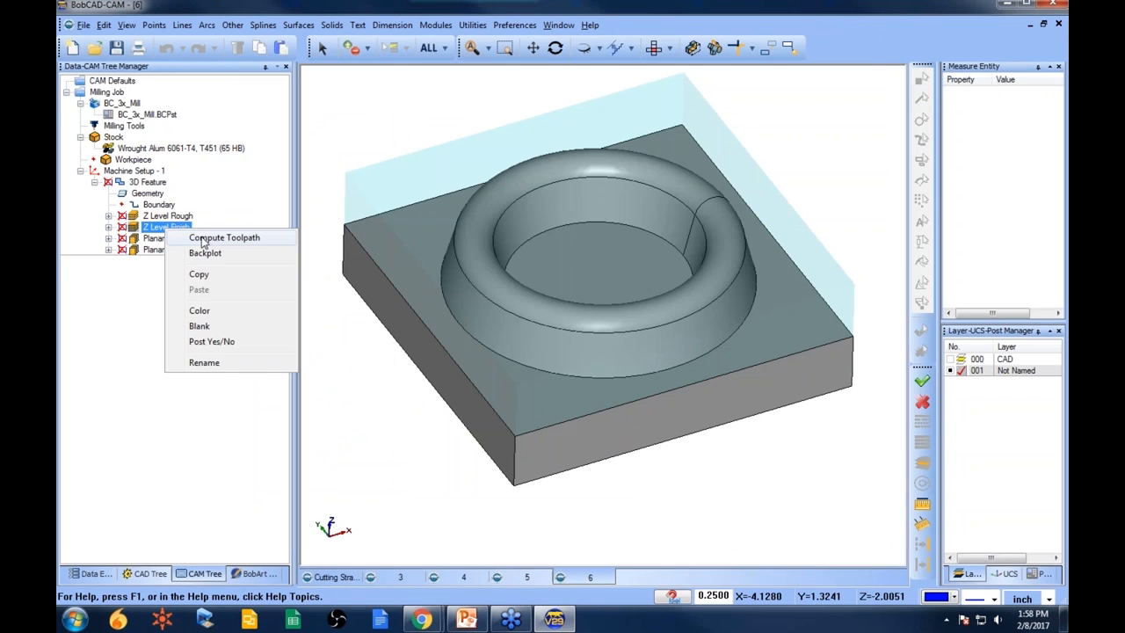
{"action": "left_click", "coordinate": [208, 238]}
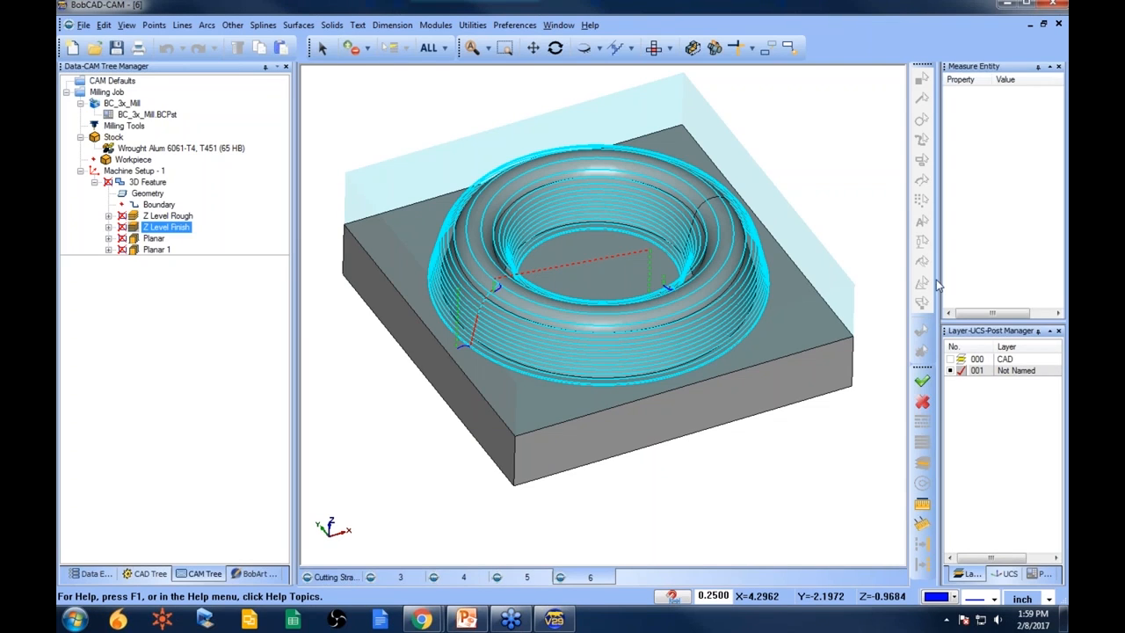
{"action": "left_click", "coordinate": [154, 238]}
{"action": "right_click", "coordinate": [155, 239]}
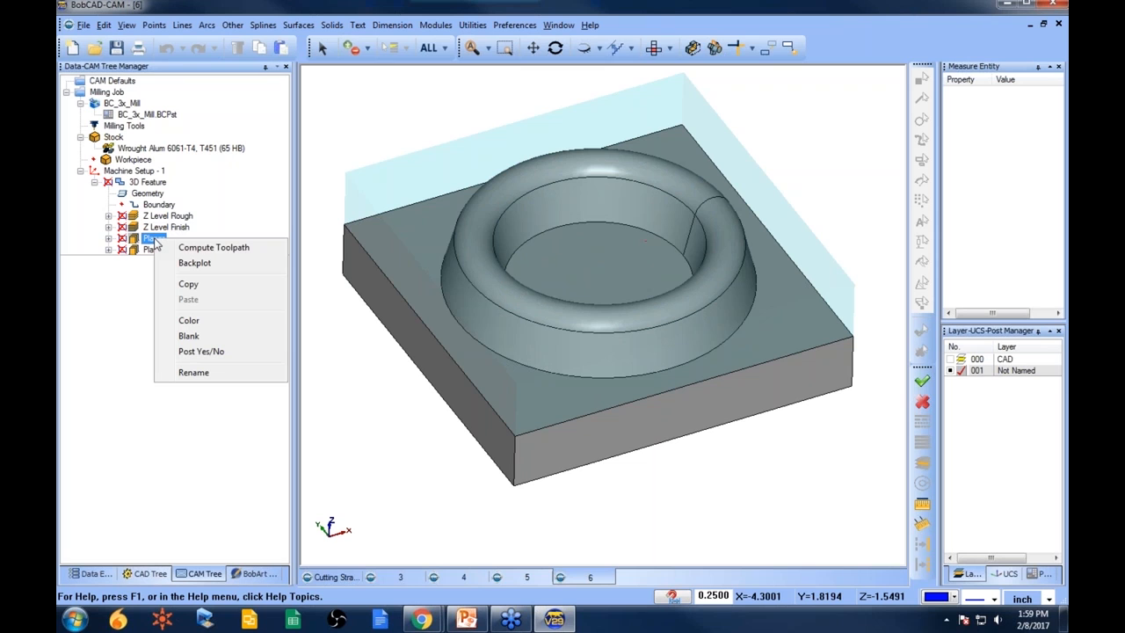
{"action": "left_click", "coordinate": [214, 248]}
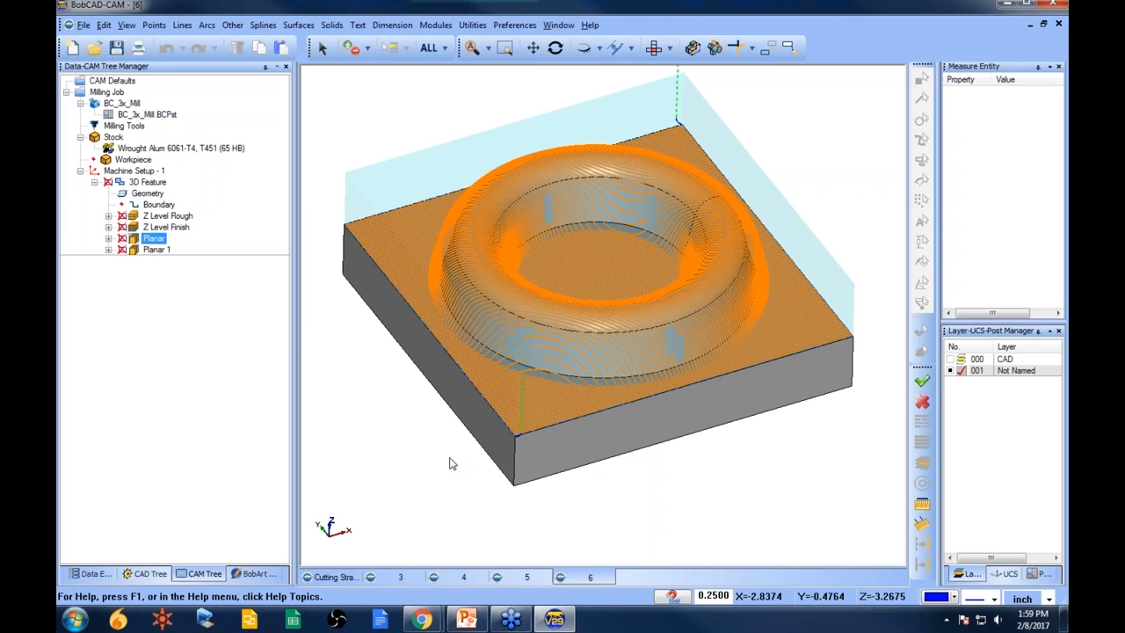
{"action": "middle_click_drag", "start_coordinate": [610, 303], "coordinate": [633, 307]}
- Replace the Planar boundary with the edge chain around the base of the torus
{"action": "left_click", "coordinate": [156, 251]}
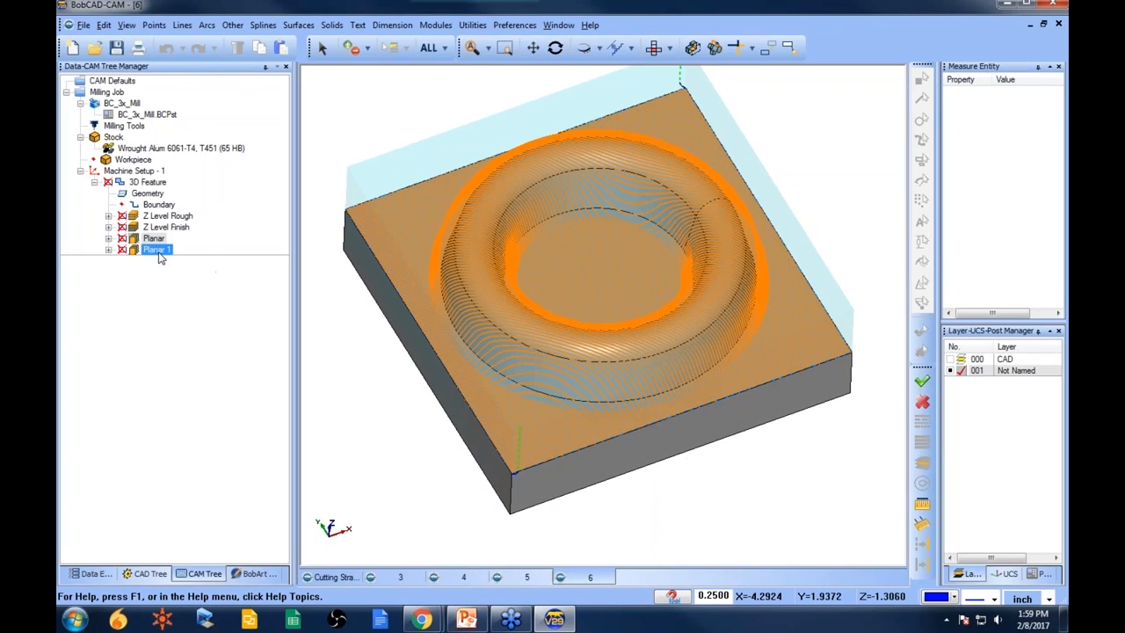
{"action": "left_click", "coordinate": [108, 239]}
{"action": "right_click", "coordinate": [167, 250]}
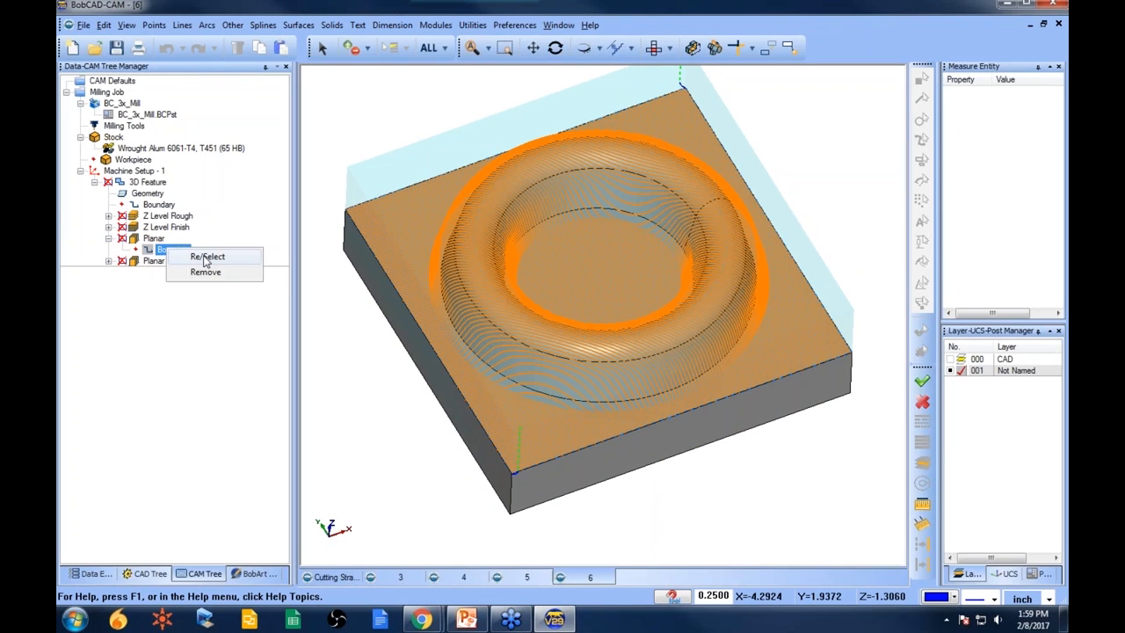
{"action": "left_click", "coordinate": [204, 255]}
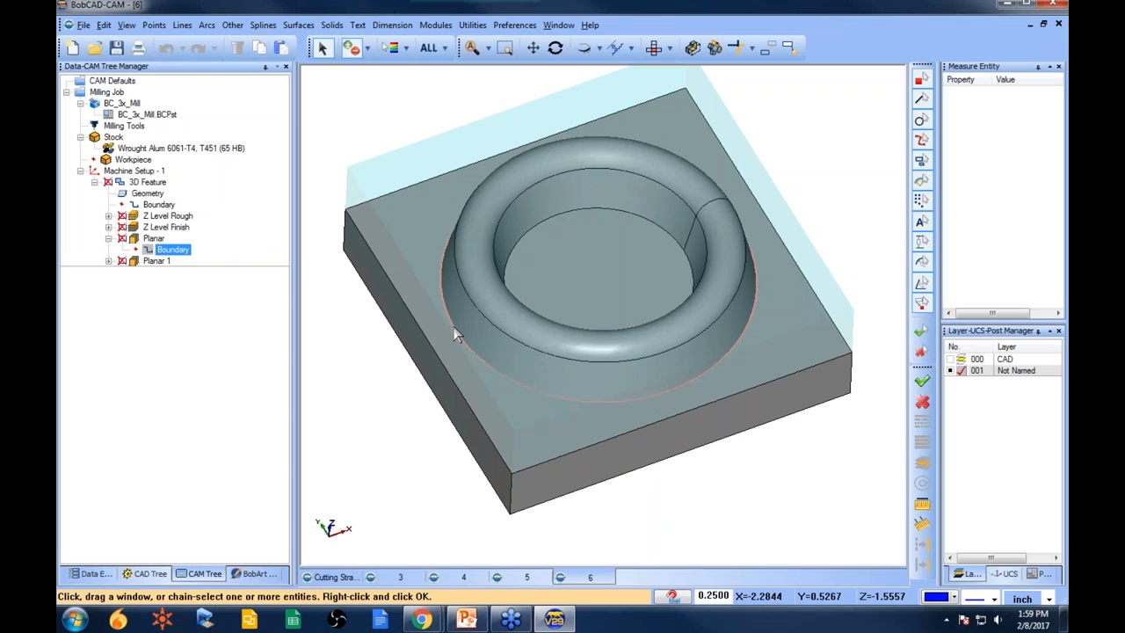
{"action": "left_click", "coordinate": [453, 327]}
{"action": "key", "text": "space"}
- Recompute the Planar toolpath and orbit to inspect it
{"action": "right_click", "coordinate": [153, 239]}
{"action": "left_click", "coordinate": [213, 256]}
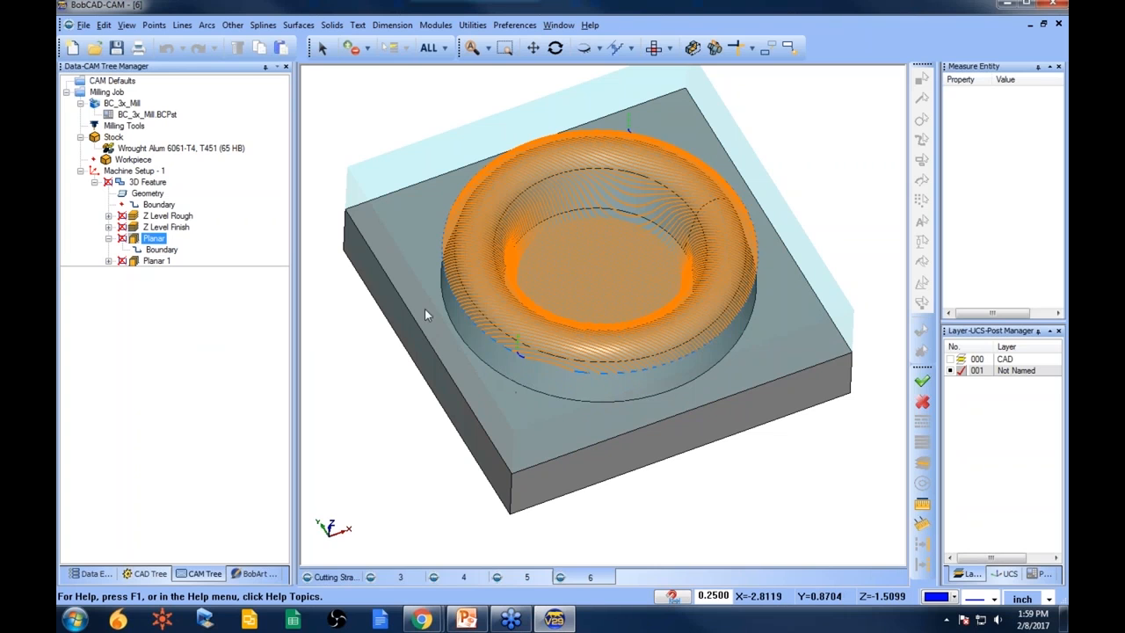
{"action": "mouse_move", "coordinate": [564, 297]}
{"action": "middle_mouse_down"}
{"action": "mouse_move", "coordinate": [572, 365]}
{"action": "mouse_move", "coordinate": [583, 372]}
{"action": "mouse_move", "coordinate": [572, 294]}
{"action": "middle_mouse_up"}
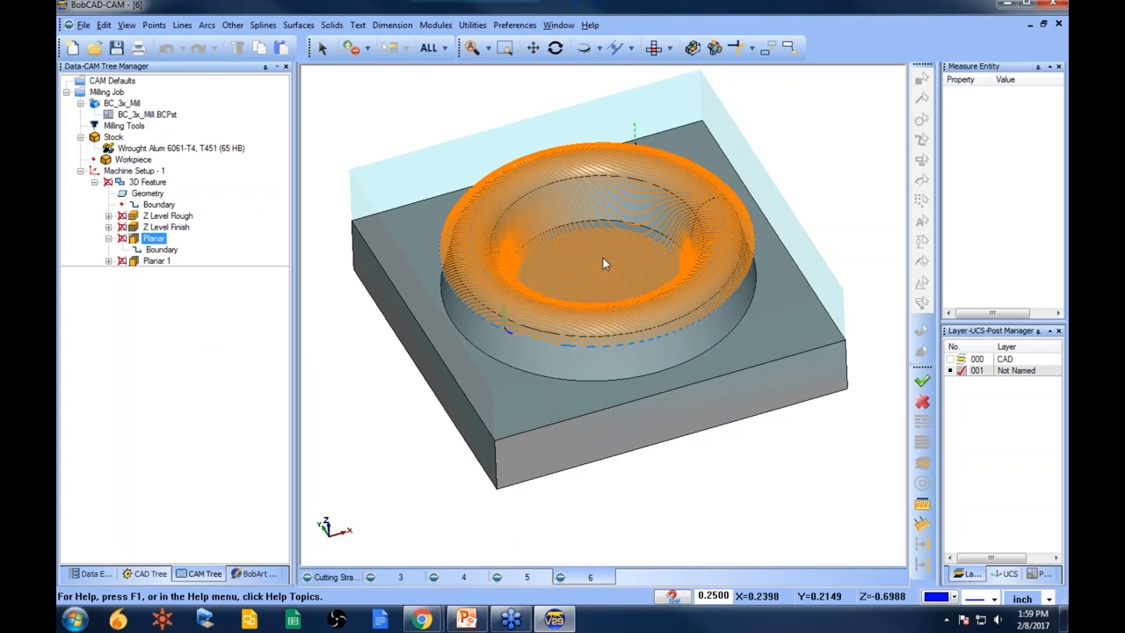
{"action": "middle_click_drag", "start_coordinate": [575, 284], "coordinate": [577, 303]}
- Replace the Planar boundary with the edge chain around the floor inside the torus
{"action": "left_click", "coordinate": [159, 250]}
{"action": "right_click", "coordinate": [159, 251]}
{"action": "left_click", "coordinate": [206, 261]}
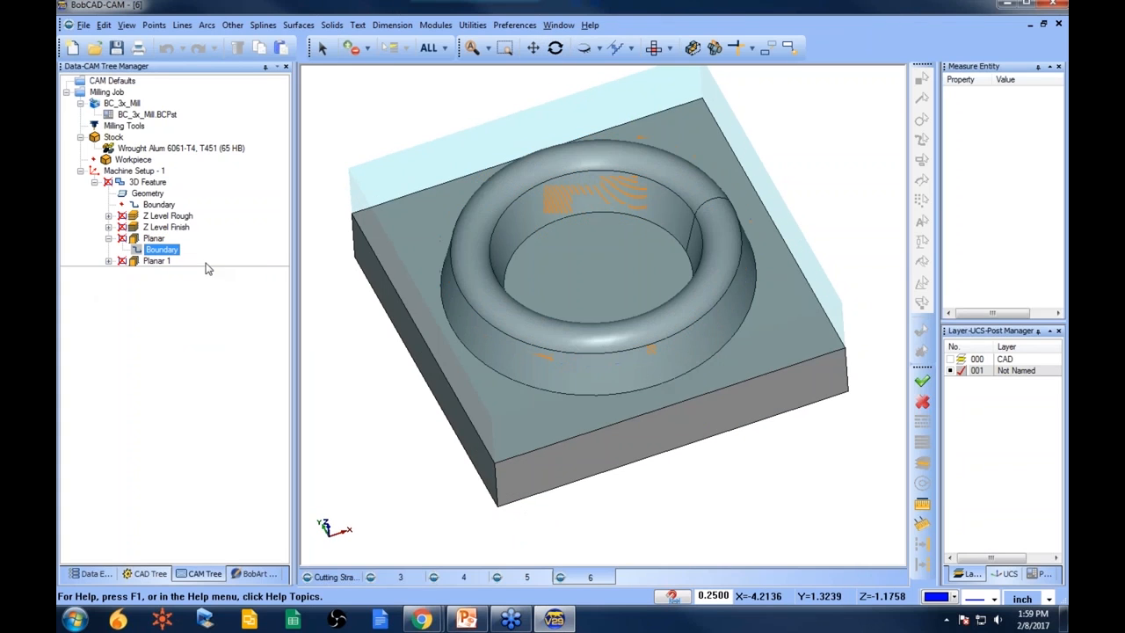
{"action": "left_click", "coordinate": [525, 240]}
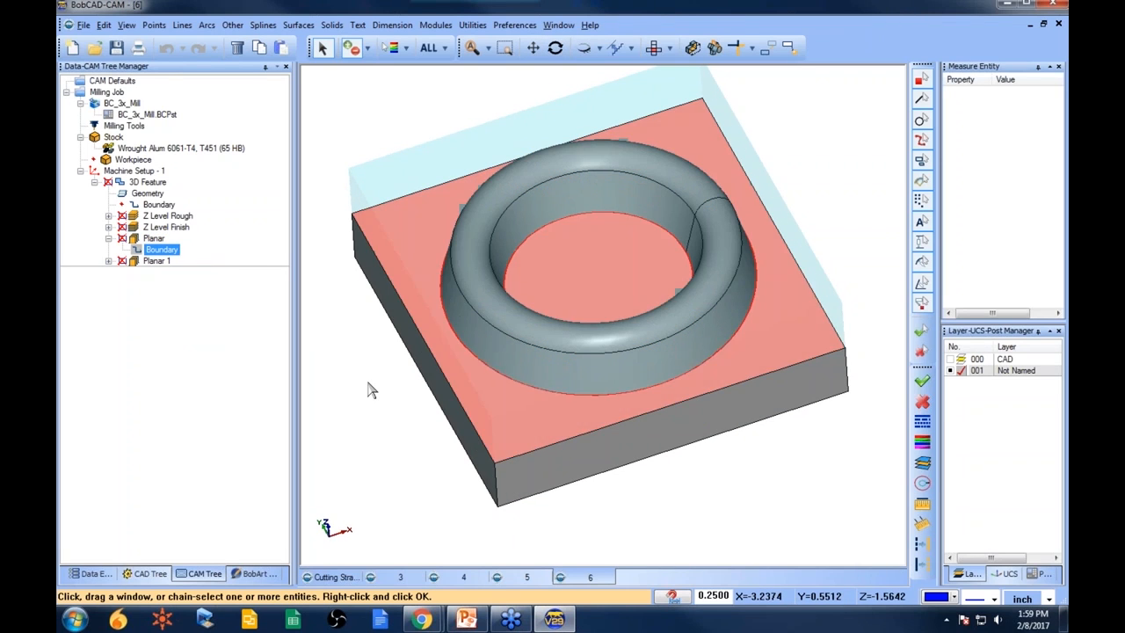
{"action": "key", "text": "space"}
- Compute the Planar toolpath with the new floor boundary and orbit around it
{"action": "right_click", "coordinate": [157, 242]}
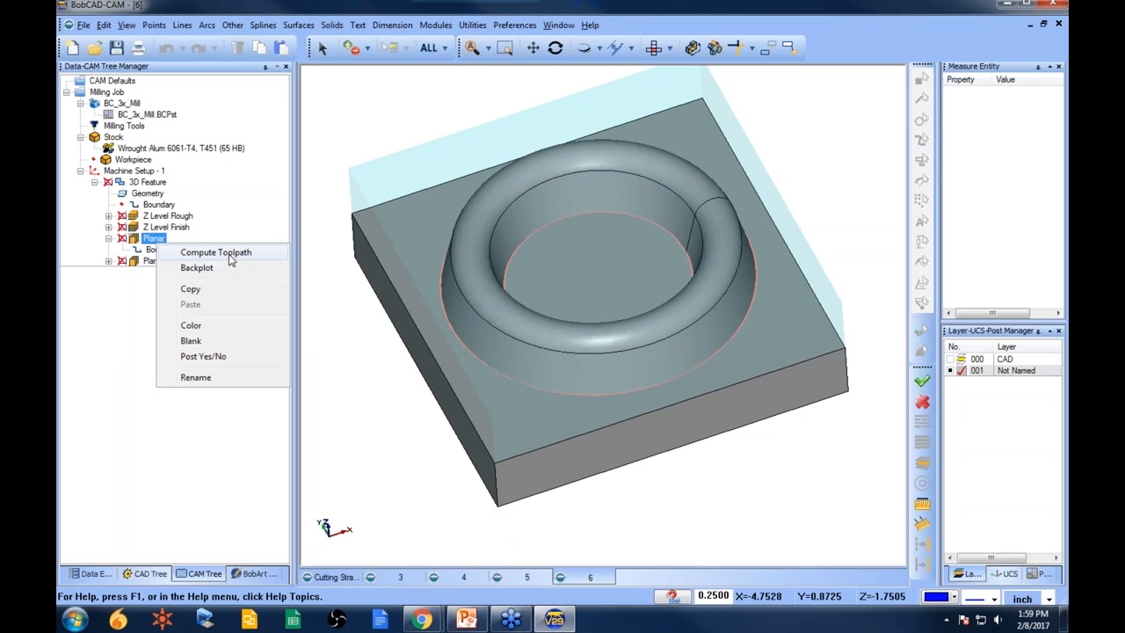
{"action": "left_click", "coordinate": [231, 252]}
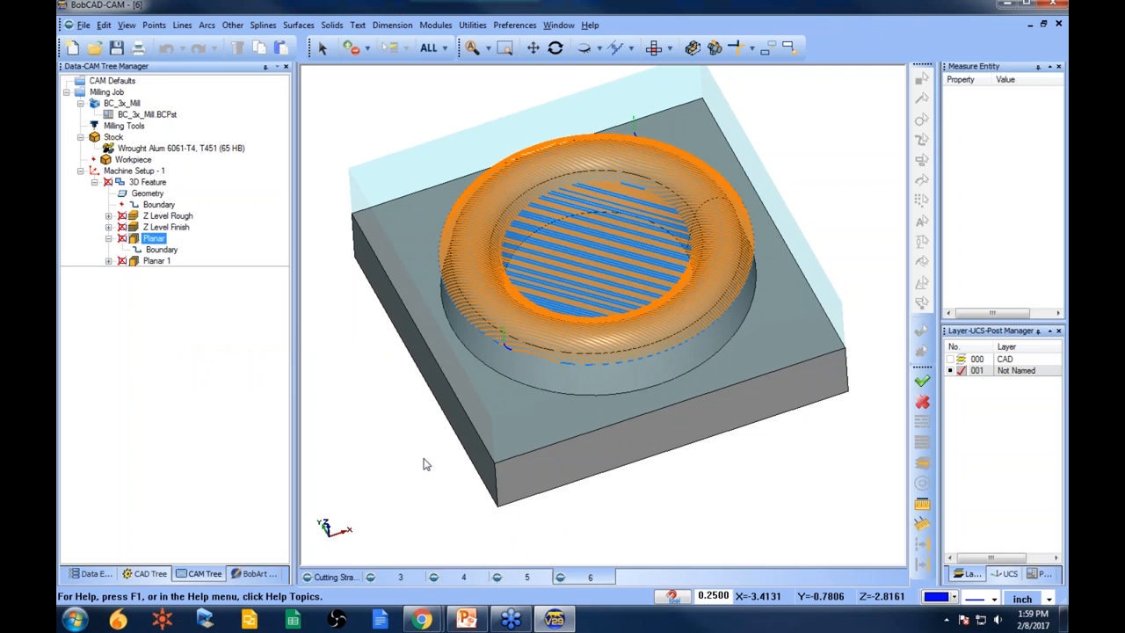
{"action": "middle_click_drag", "start_coordinate": [536, 436], "coordinate": [656, 474]}
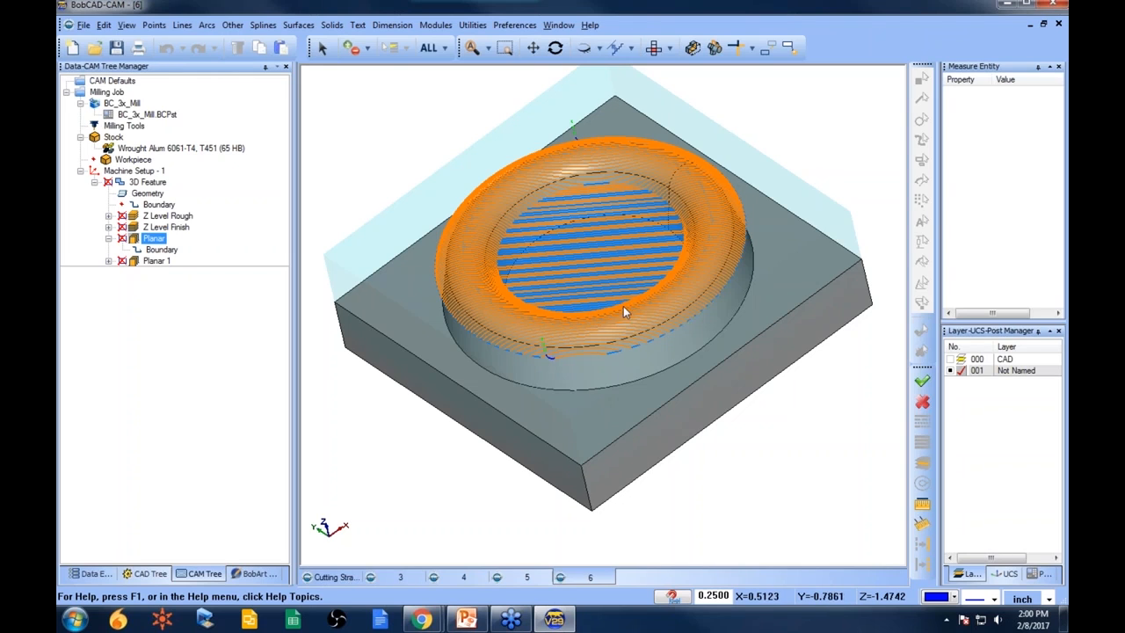
{"action": "mouse_move", "coordinate": [573, 293]}
{"action": "middle_mouse_down"}
{"action": "mouse_move", "coordinate": [573, 264]}
{"action": "mouse_move", "coordinate": [573, 293]}
{"action": "middle_mouse_up"}
{"action": "scroll", "coordinate": [573, 293], "scroll_direction": "up", "scroll_amount": 3}
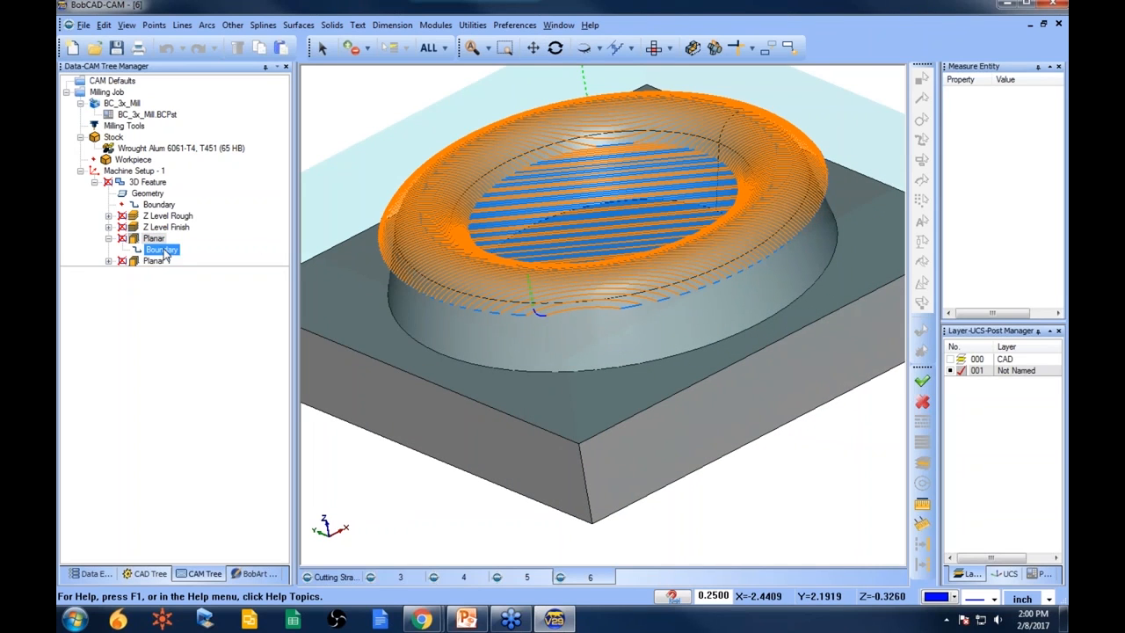
- Enable Bottom of Job for the Planar operation and pick its depth from the torus floor, then finish the wizard
{"action": "right_click", "coordinate": [149, 181]}
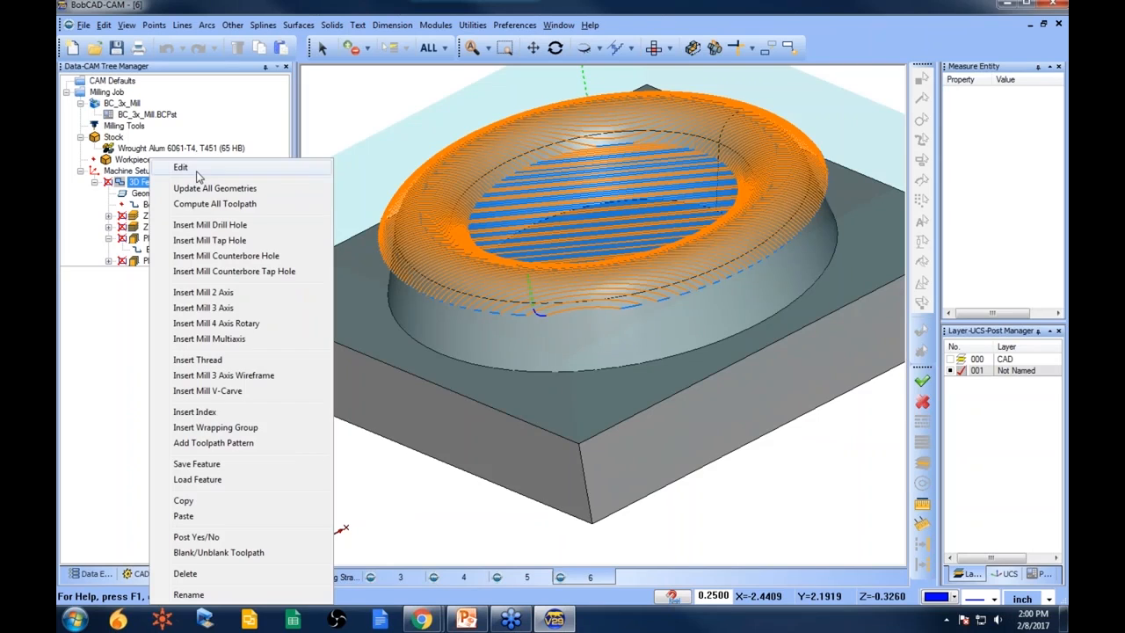
{"action": "left_click", "coordinate": [197, 171]}
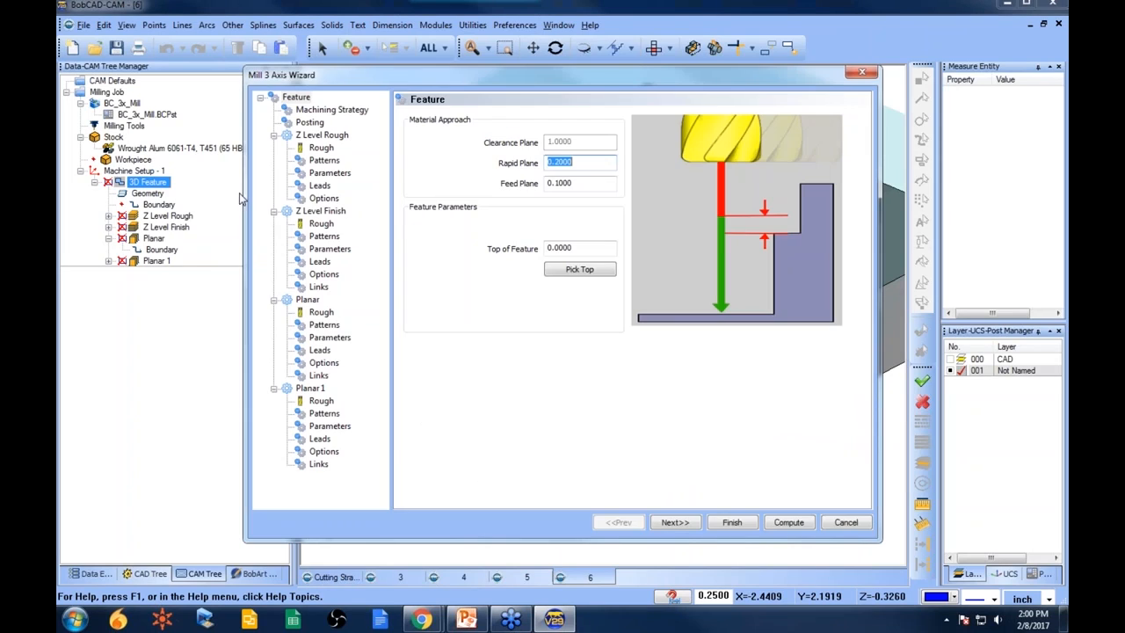
{"action": "left_click", "coordinate": [323, 325]}
{"action": "left_click", "coordinate": [329, 338]}
{"action": "left_click", "coordinate": [425, 397]}
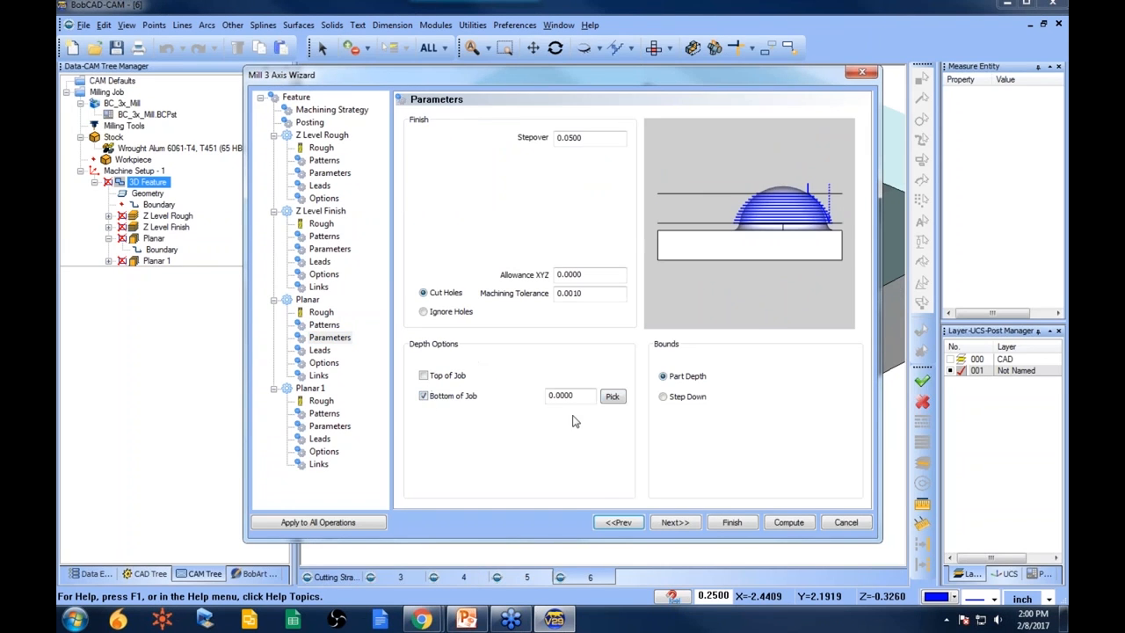
{"action": "left_click", "coordinate": [614, 397]}
{"action": "left_click", "coordinate": [471, 294]}
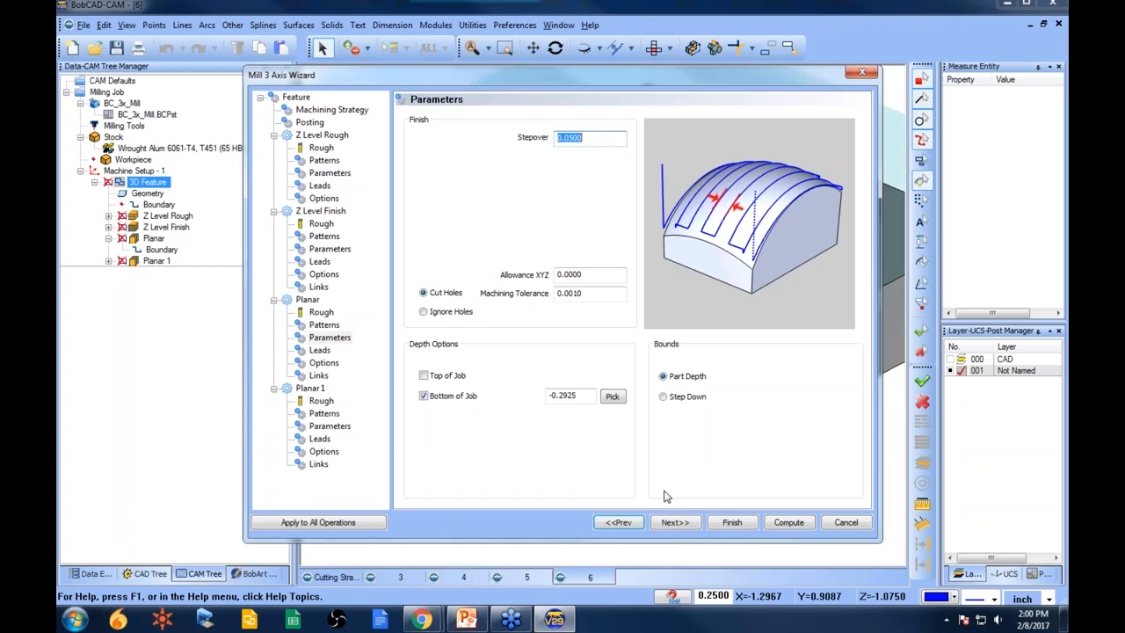
{"action": "left_click", "coordinate": [728, 523]}
- Recompute the Planar toolpath and orbit to inspect the result
{"action": "right_click", "coordinate": [156, 239]}
{"action": "left_click", "coordinate": [187, 248]}
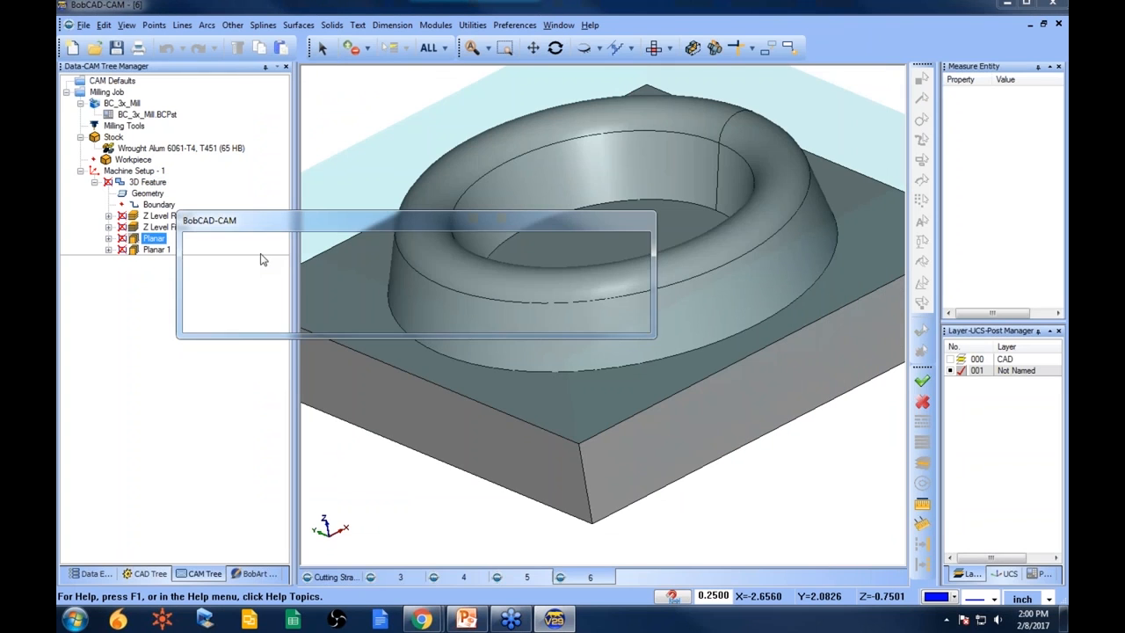
{"action": "mouse_move", "coordinate": [612, 309]}
{"action": "middle_mouse_down"}
{"action": "mouse_move", "coordinate": [616, 361]}
{"action": "mouse_move", "coordinate": [618, 305]}
{"action": "middle_mouse_up"}
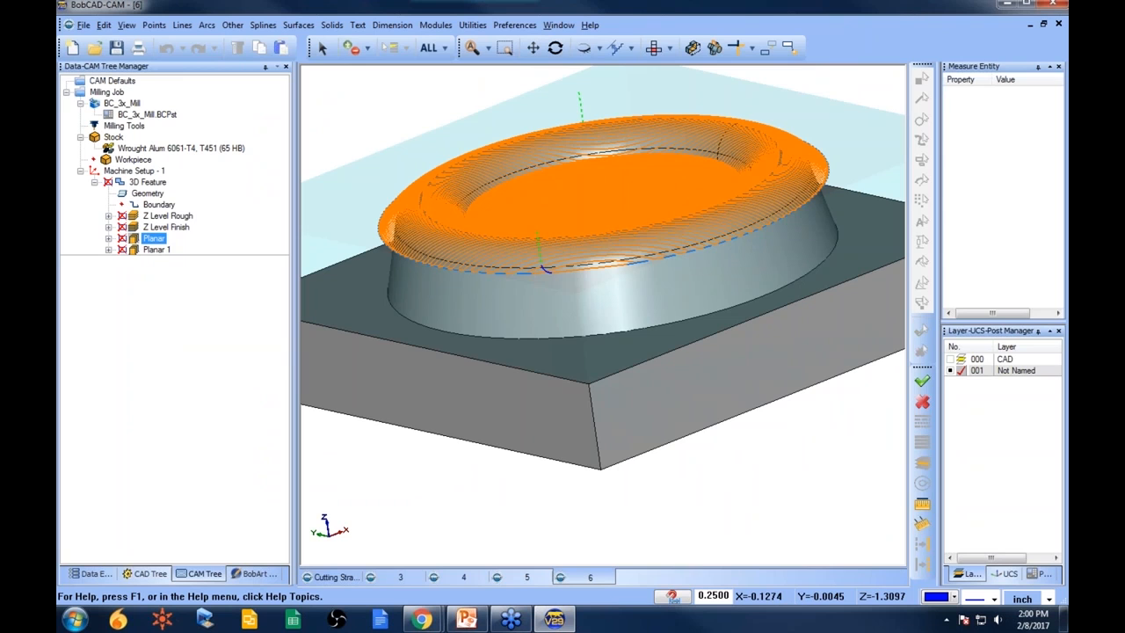
{"action": "middle_click_drag", "start_coordinate": [431, 264], "coordinate": [443, 230]}
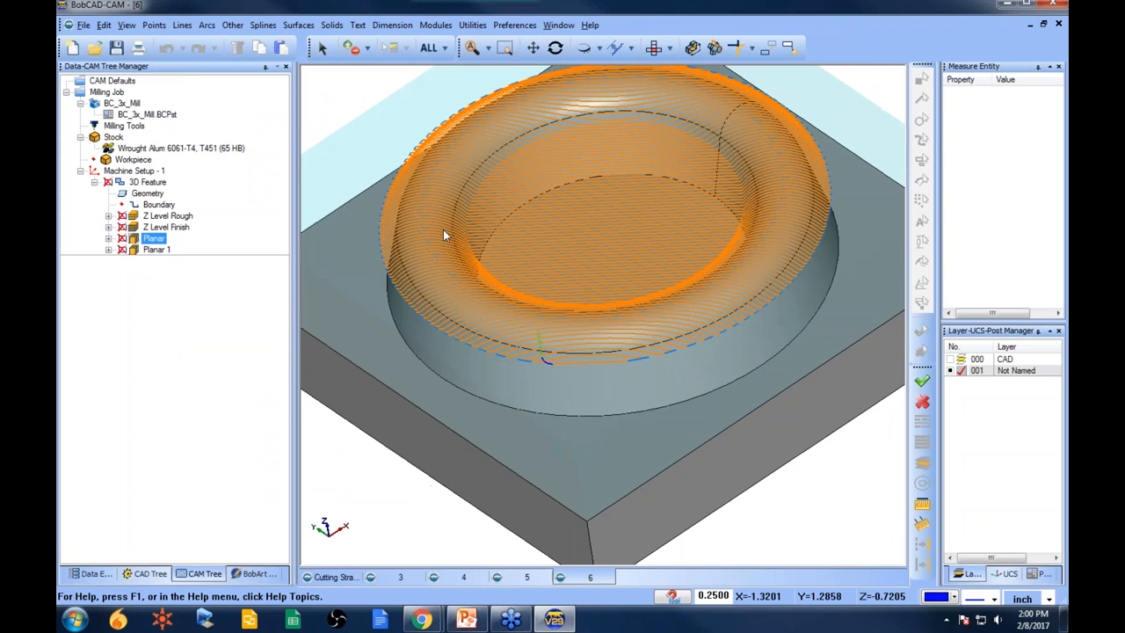
{"action": "scroll", "coordinate": [577, 204], "scroll_direction": "down", "scroll_amount": 1}
{"action": "middle_click_drag", "start_coordinate": [650, 296], "coordinate": [530, 329]}
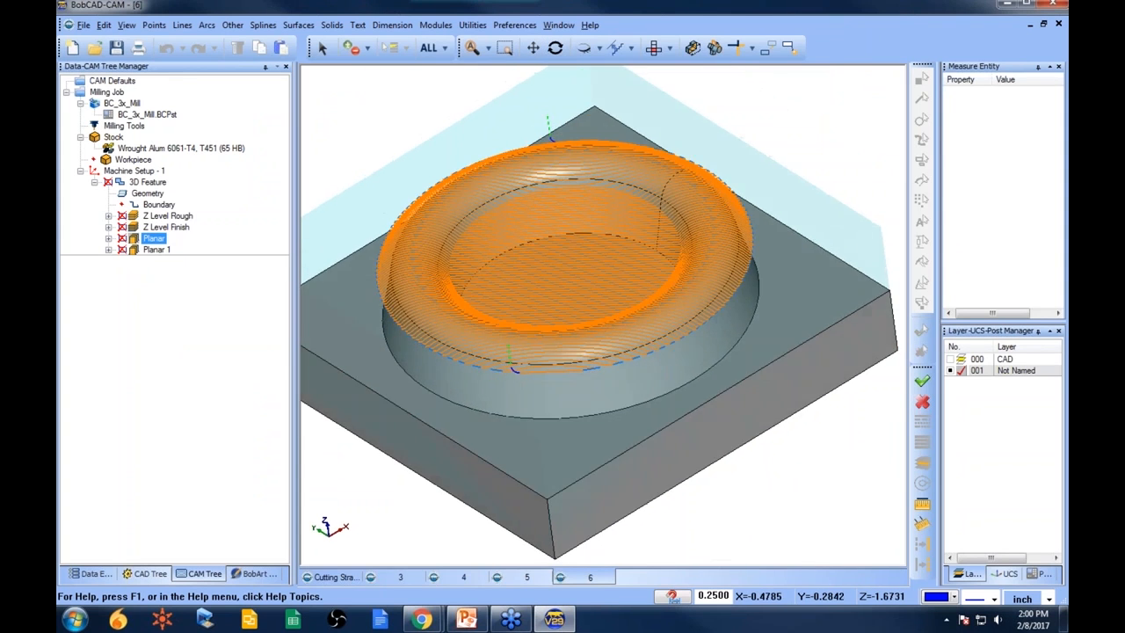
{"action": "middle_click_drag", "start_coordinate": [567, 400], "coordinate": [573, 369]}
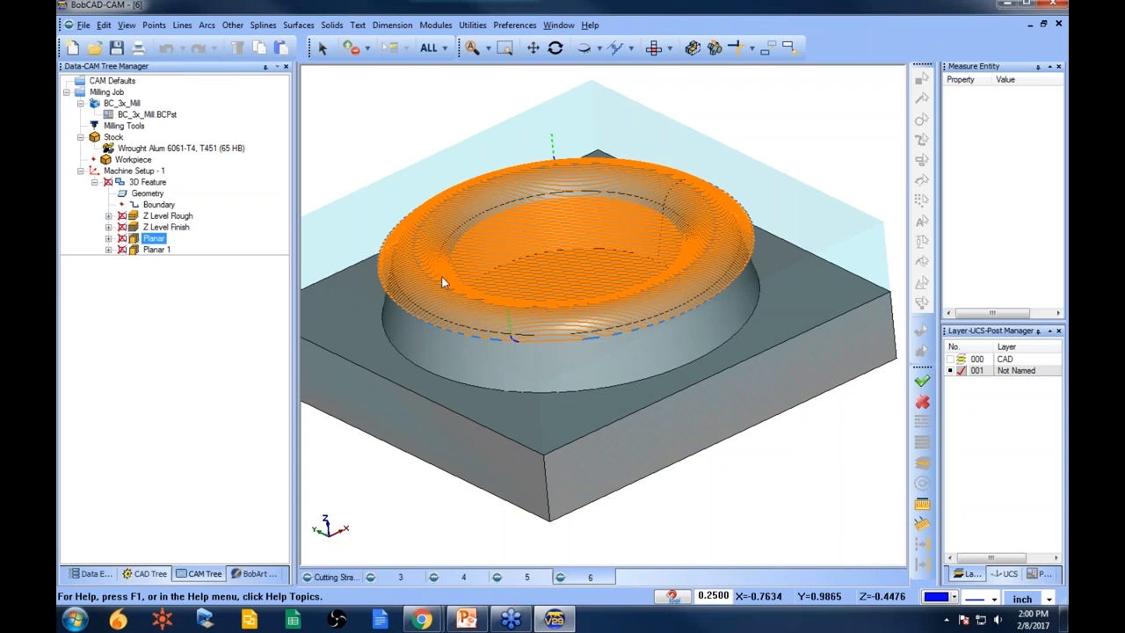
- Select each operation of the 3D feature in turn to review its toolpath
{"action": "left_click", "coordinate": [157, 250]}
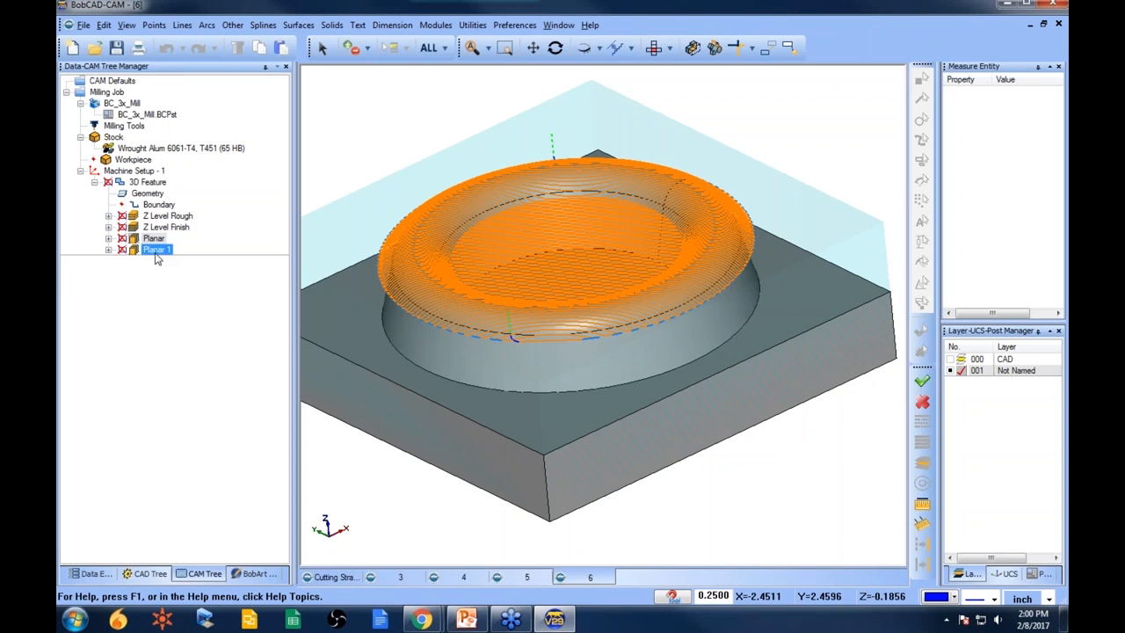
{"action": "left_click", "coordinate": [167, 215]}
{"action": "left_click", "coordinate": [166, 227]}
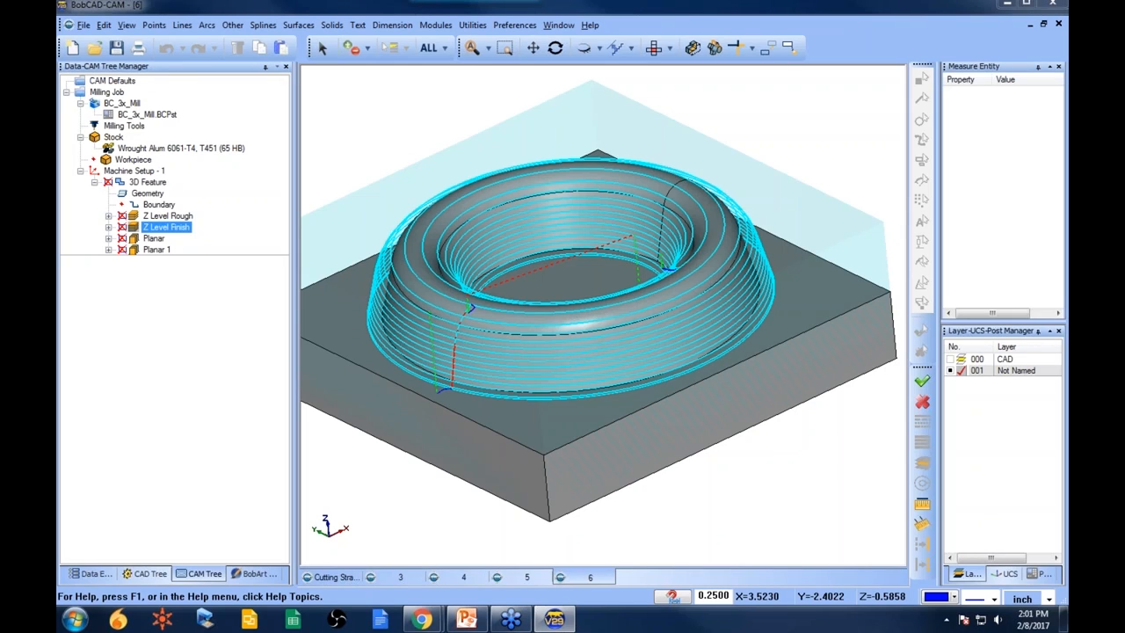
{"action": "left_click", "coordinate": [153, 238]}
{"action": "left_click", "coordinate": [155, 250]}
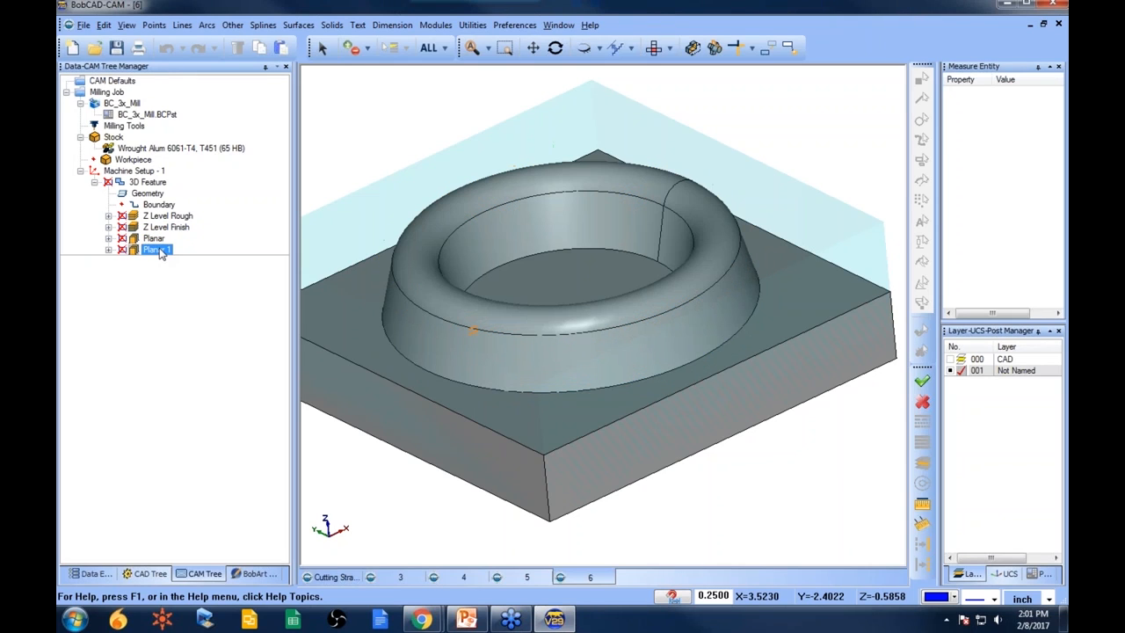
{"action": "middle_click_drag", "start_coordinate": [701, 367], "coordinate": [680, 393]}
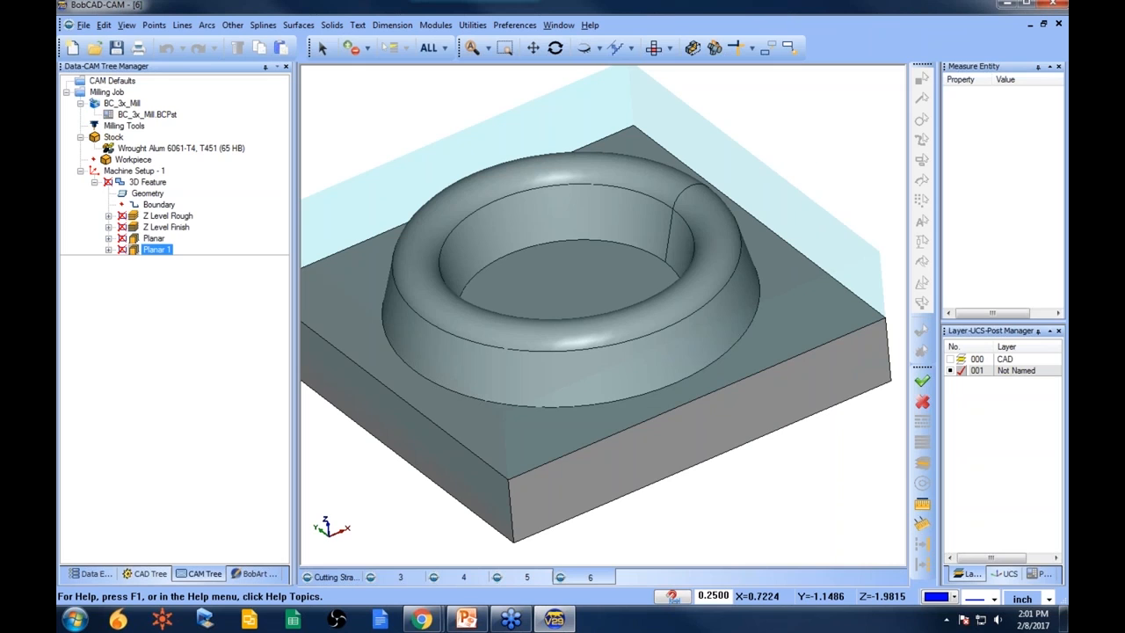
{"action": "left_click", "coordinate": [154, 239]}
- Open the part file 7.bbcd from the 3D Boot Camp folder
{"action": "left_click", "coordinate": [147, 115]}
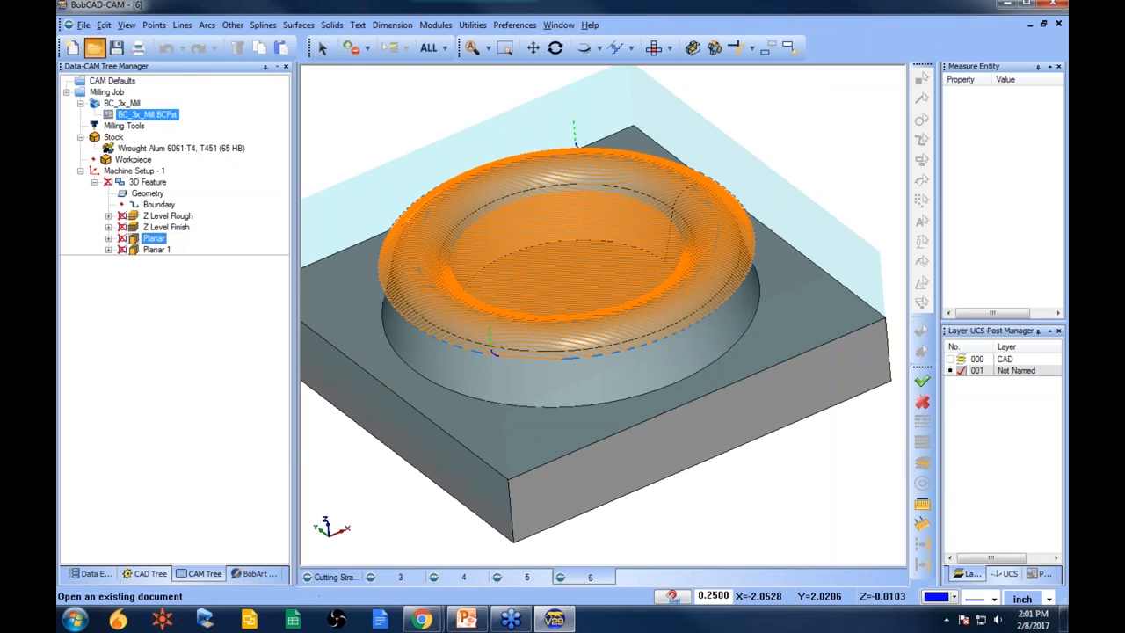
{"action": "left_click", "coordinate": [94, 47]}
{"action": "scroll", "coordinate": [677, 275], "scroll_direction": "down", "scroll_amount": 1}
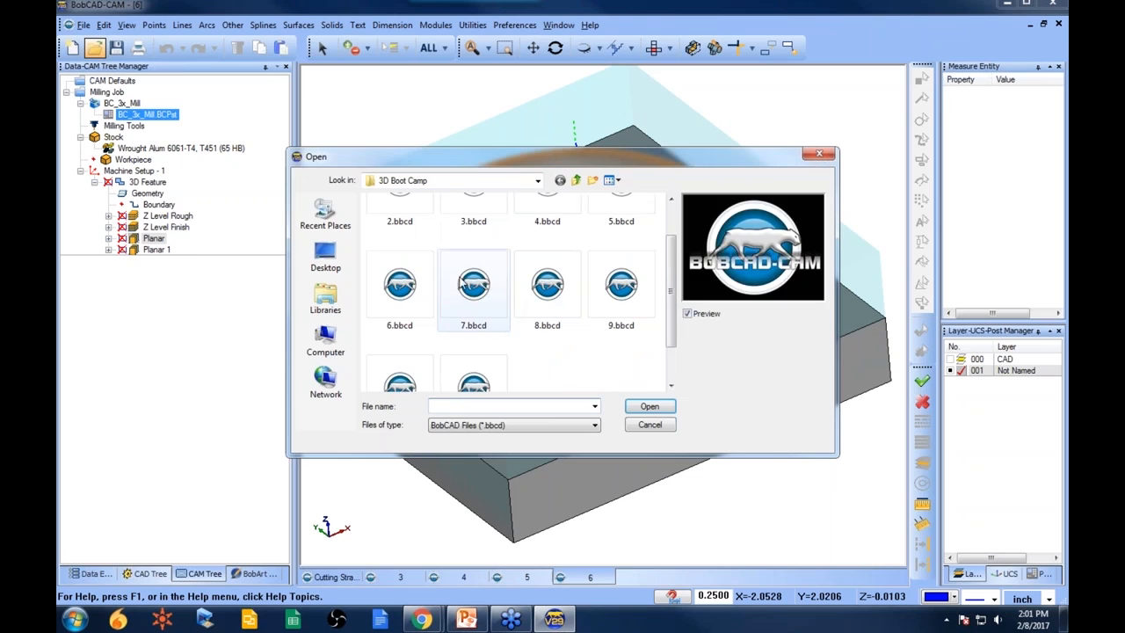
{"action": "left_click", "coordinate": [472, 289]}
{"action": "left_click", "coordinate": [403, 293]}
{"action": "left_click", "coordinate": [475, 290]}
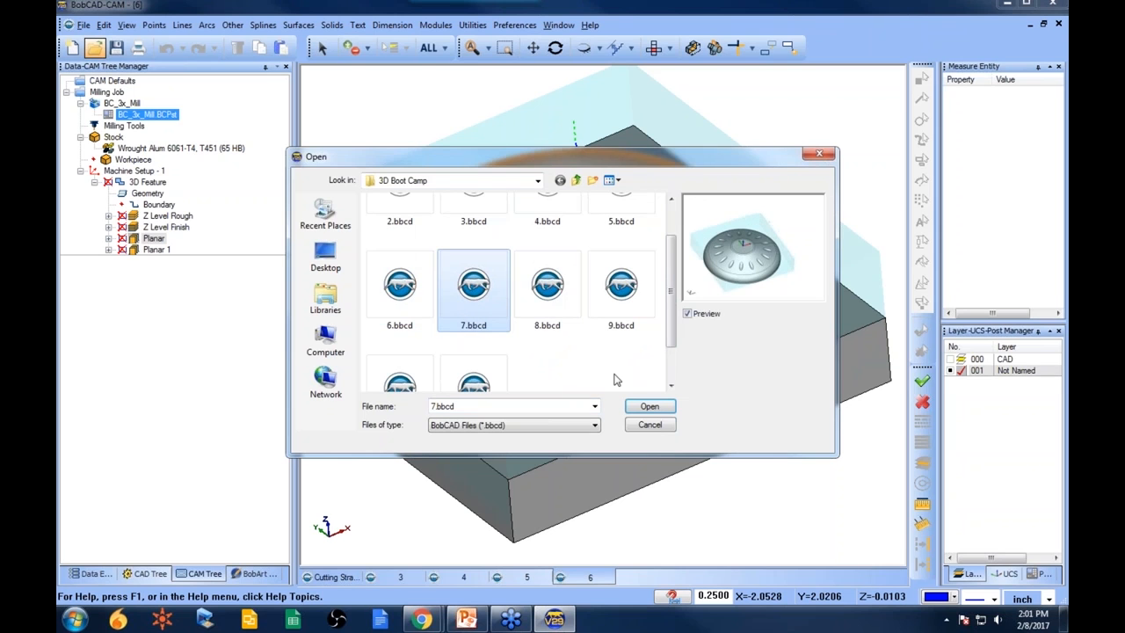
{"action": "left_click", "coordinate": [649, 406]}
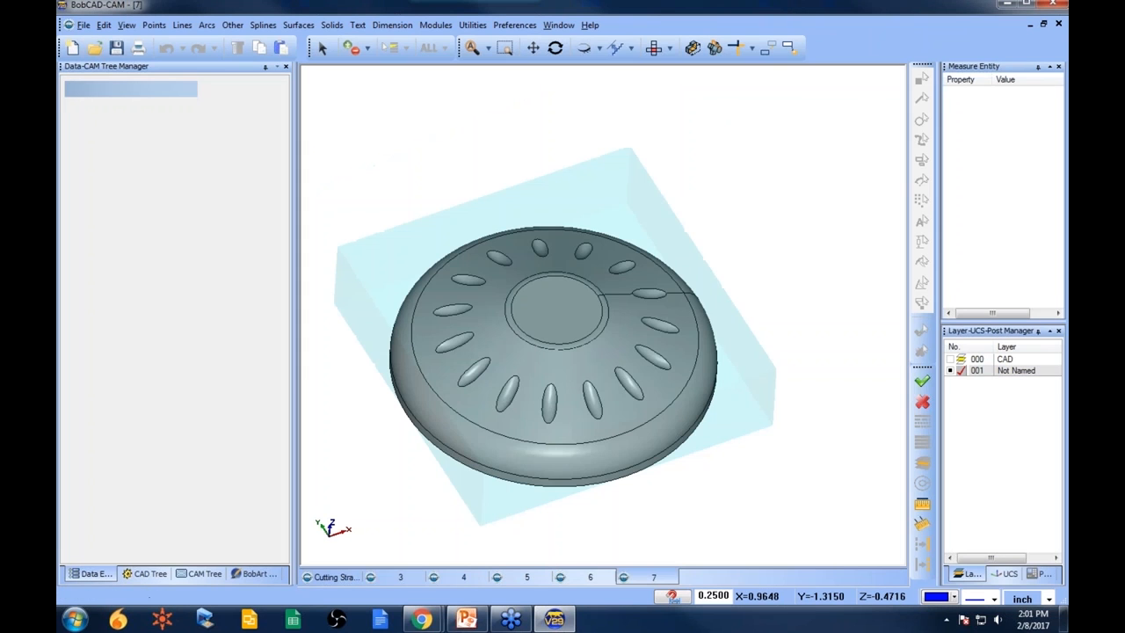
- Paste the copied 3D feature into Machine Setup - 1 of the new part
{"action": "middle_click_drag", "start_coordinate": [646, 403], "coordinate": [414, 467]}
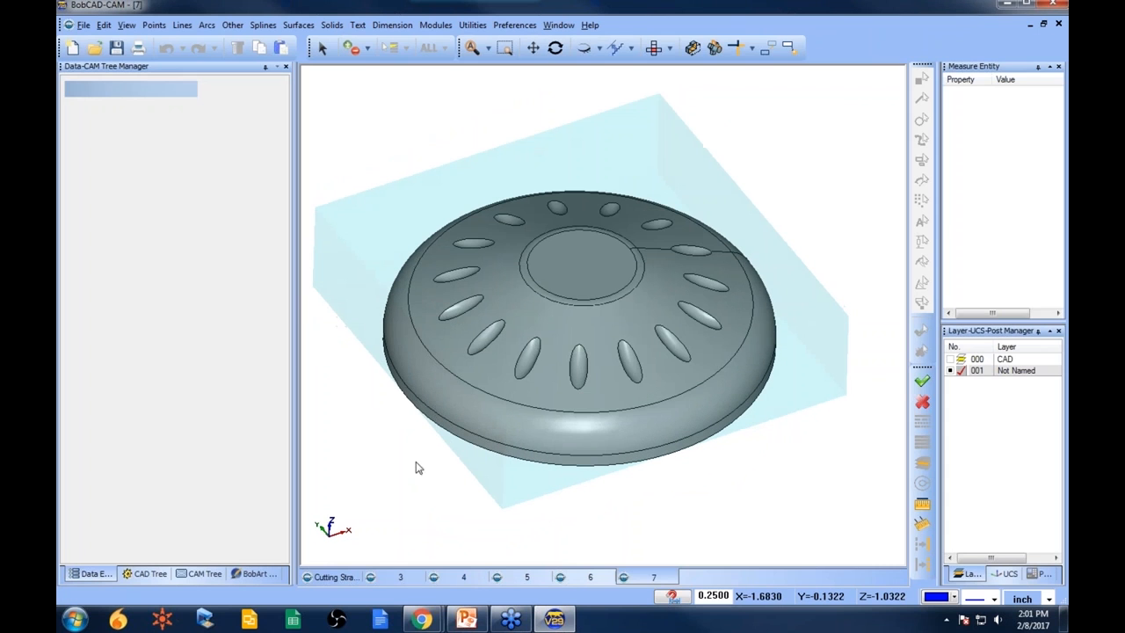
{"action": "left_click", "coordinate": [205, 573]}
{"action": "right_click", "coordinate": [140, 171]}
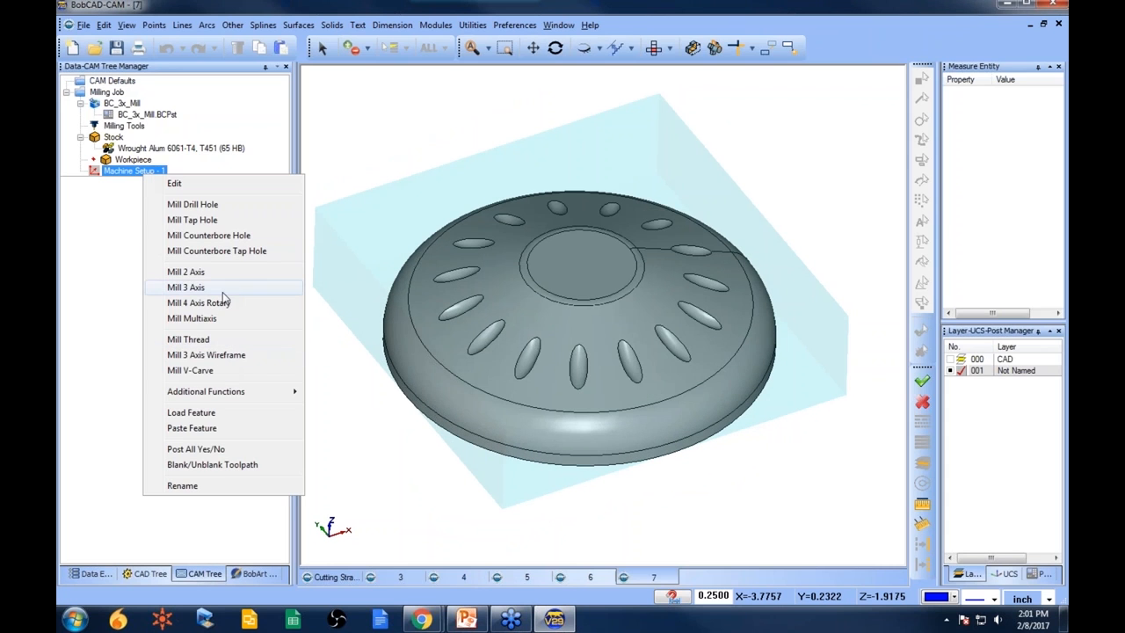
{"action": "left_click", "coordinate": [220, 429]}
- Update all geometries of the pasted 3D feature, selecting all model entities
{"action": "right_click", "coordinate": [153, 194]}
{"action": "left_click", "coordinate": [179, 201]}
{"action": "left_click", "coordinate": [430, 49]}
- Compute the Z Level Rough toolpath on the new part
{"action": "left_click", "coordinate": [156, 216]}
{"action": "right_click", "coordinate": [156, 217]}
{"action": "left_click", "coordinate": [198, 224]}
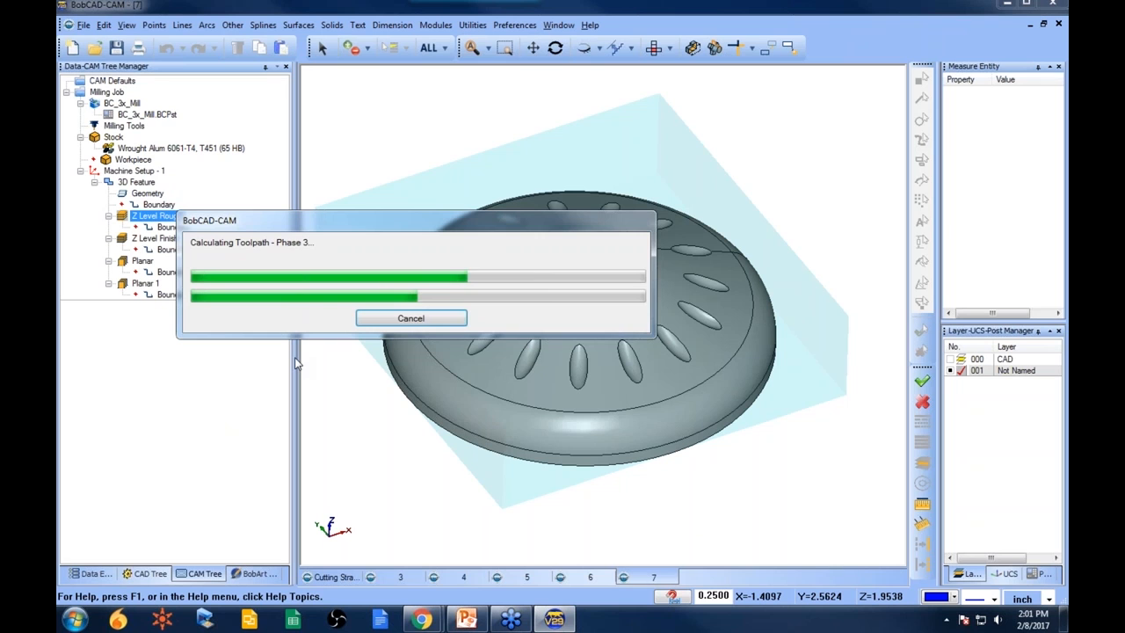
{"action": "middle_click_drag", "start_coordinate": [558, 369], "coordinate": [691, 406]}
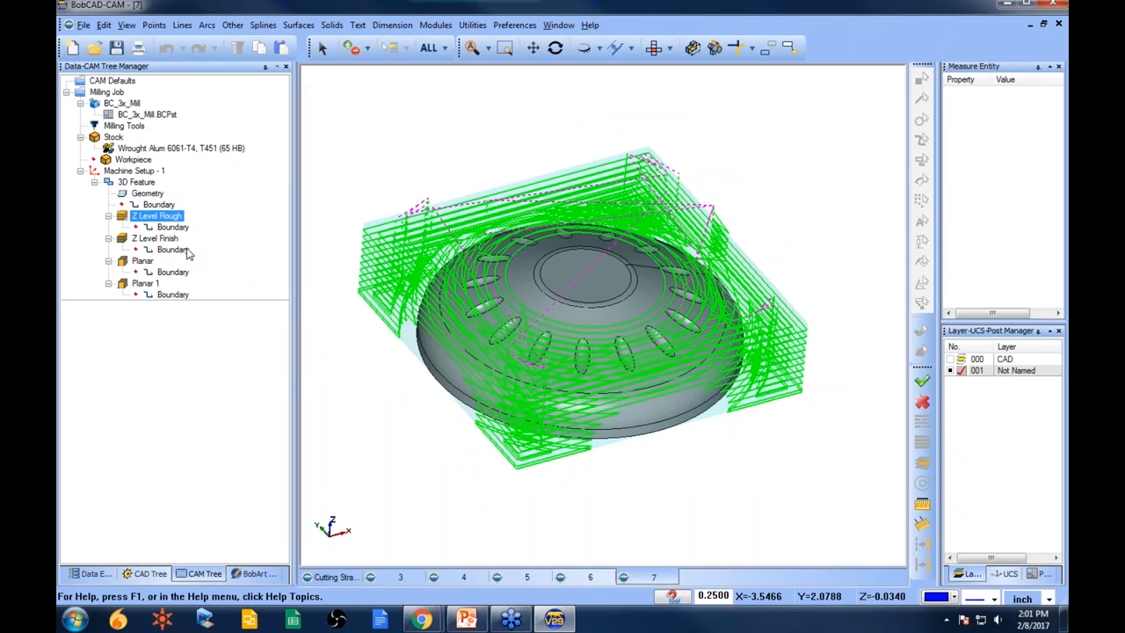
- Compute the Z Level Finish toolpath on the new part
{"action": "left_click", "coordinate": [158, 238]}
{"action": "right_click", "coordinate": [171, 239]}
{"action": "left_click", "coordinate": [224, 246]}
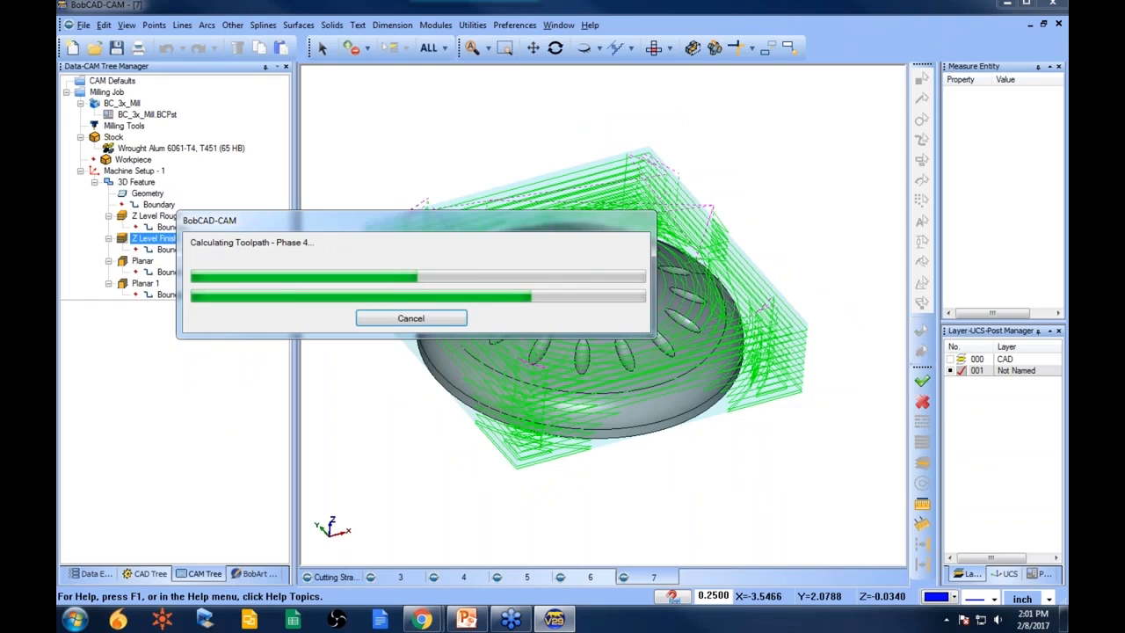
- Hide the Z Level Rough toolpath so only the finishing passes show
{"action": "left_click", "coordinate": [158, 216]}
{"action": "right_click", "coordinate": [161, 216]}
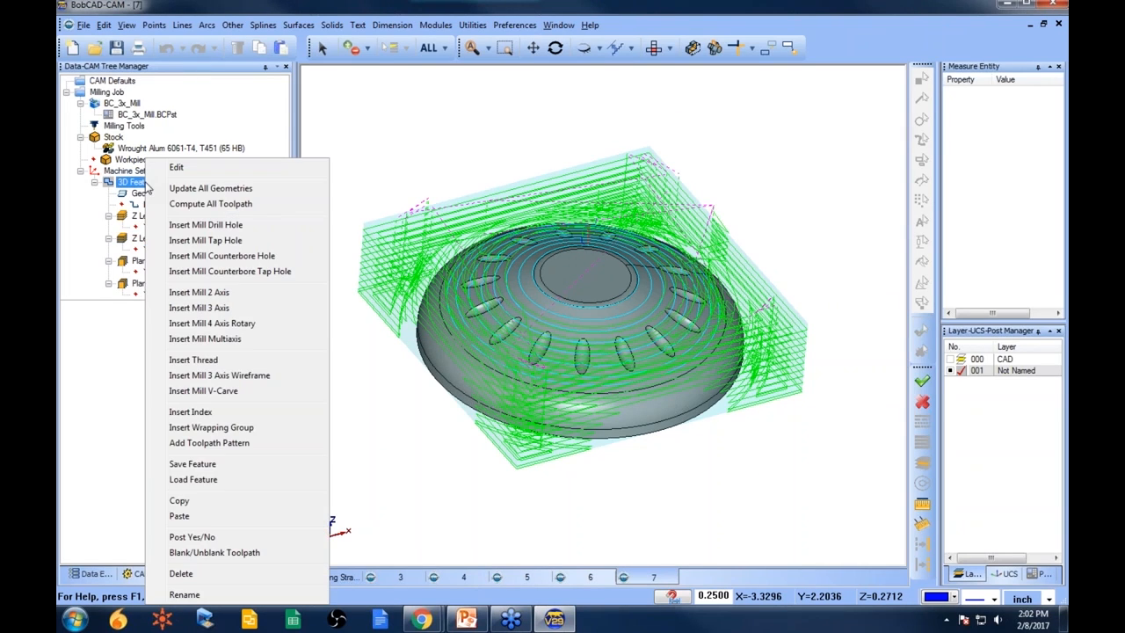
{"action": "left_click", "coordinate": [220, 552]}
{"action": "left_click", "coordinate": [168, 216]}
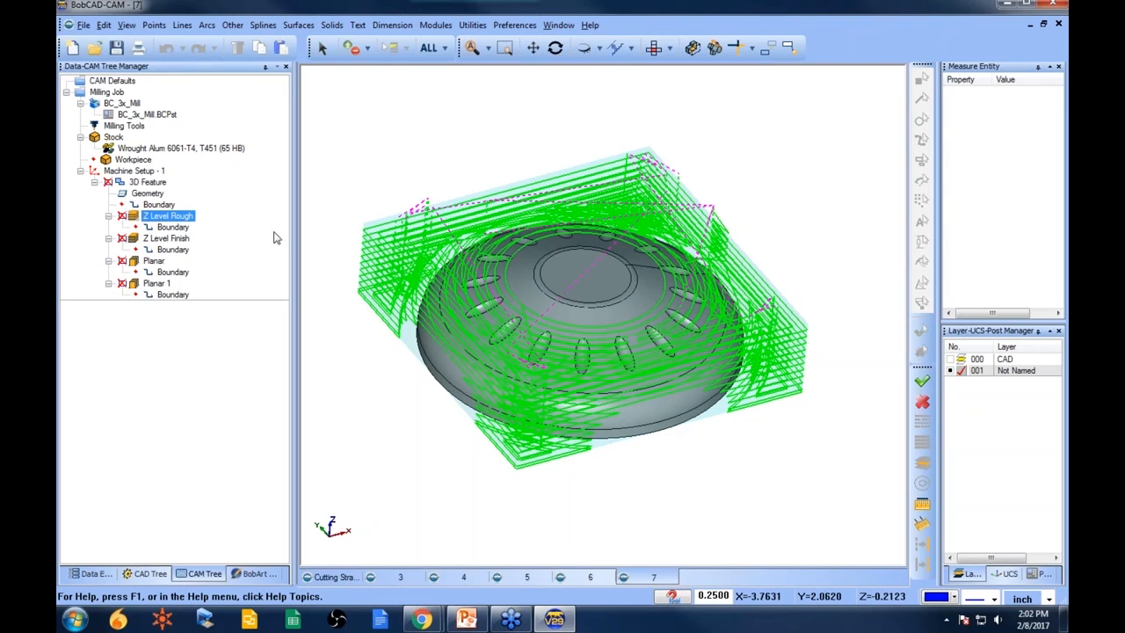
{"action": "left_click", "coordinate": [183, 240]}
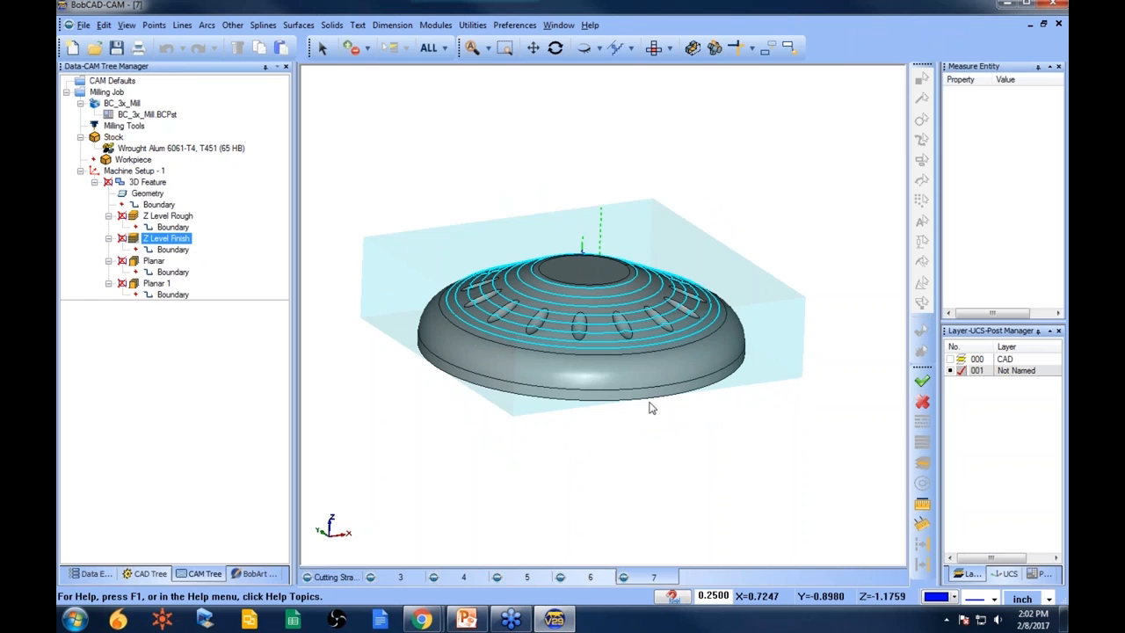
- Compute the Planar toolpath on the new part and orbit to inspect it
{"action": "left_click", "coordinate": [154, 261]}
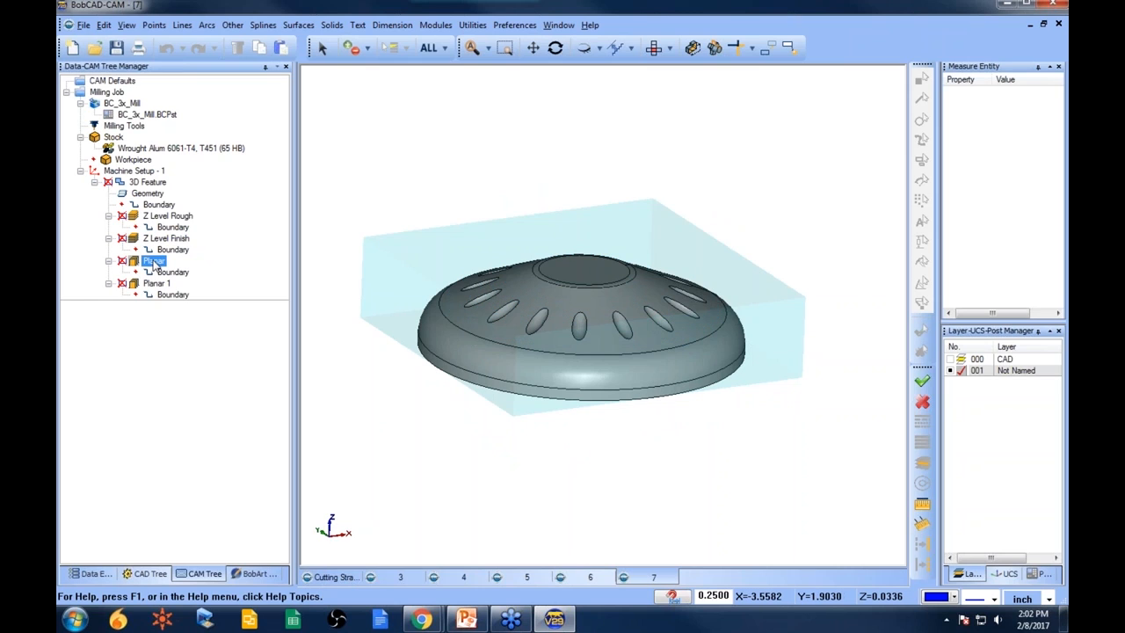
{"action": "right_click", "coordinate": [154, 262]}
{"action": "left_click", "coordinate": [208, 270]}
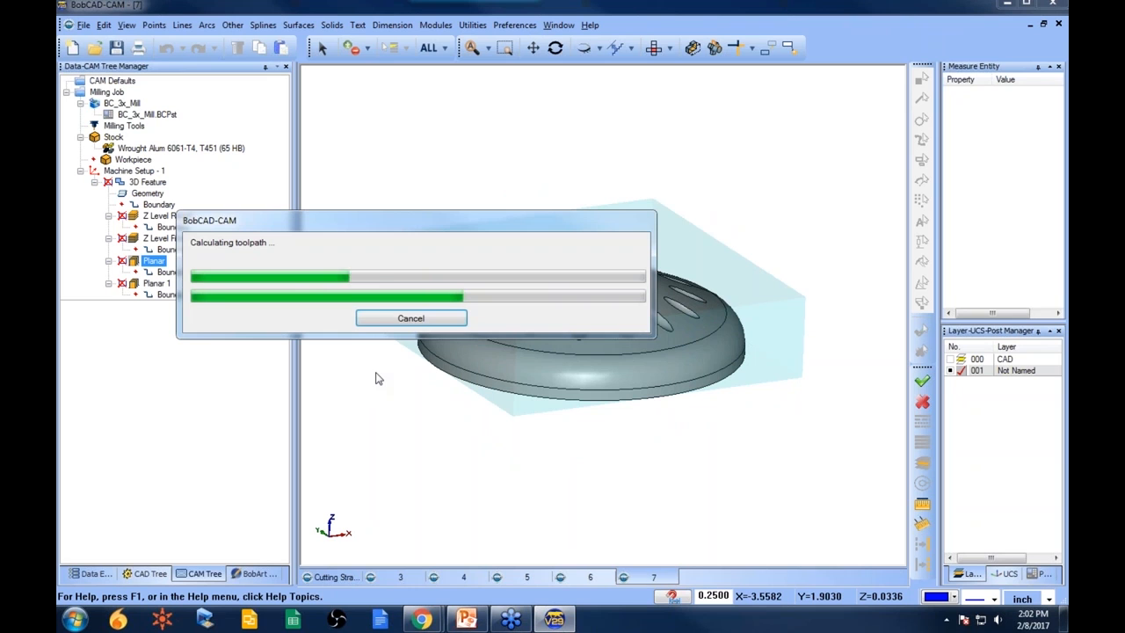
{"action": "middle_click_drag", "start_coordinate": [523, 346], "coordinate": [615, 374]}
{"action": "middle_click_drag", "start_coordinate": [507, 359], "coordinate": [508, 384]}
- Clear the Bottom of Job limit on Z Level Finish and the Top of Job limit on Planar in the 3D Feature wizard
{"action": "right_click", "coordinate": [148, 184]}
{"action": "left_click", "coordinate": [255, 169]}
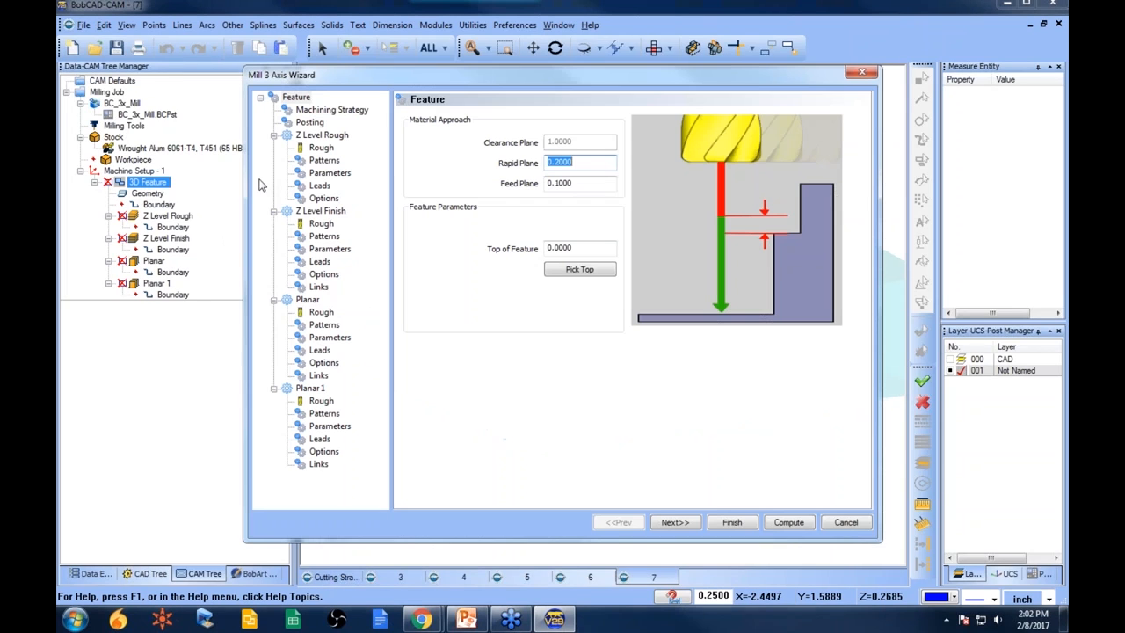
{"action": "left_click", "coordinate": [324, 236]}
{"action": "left_click", "coordinate": [329, 249]}
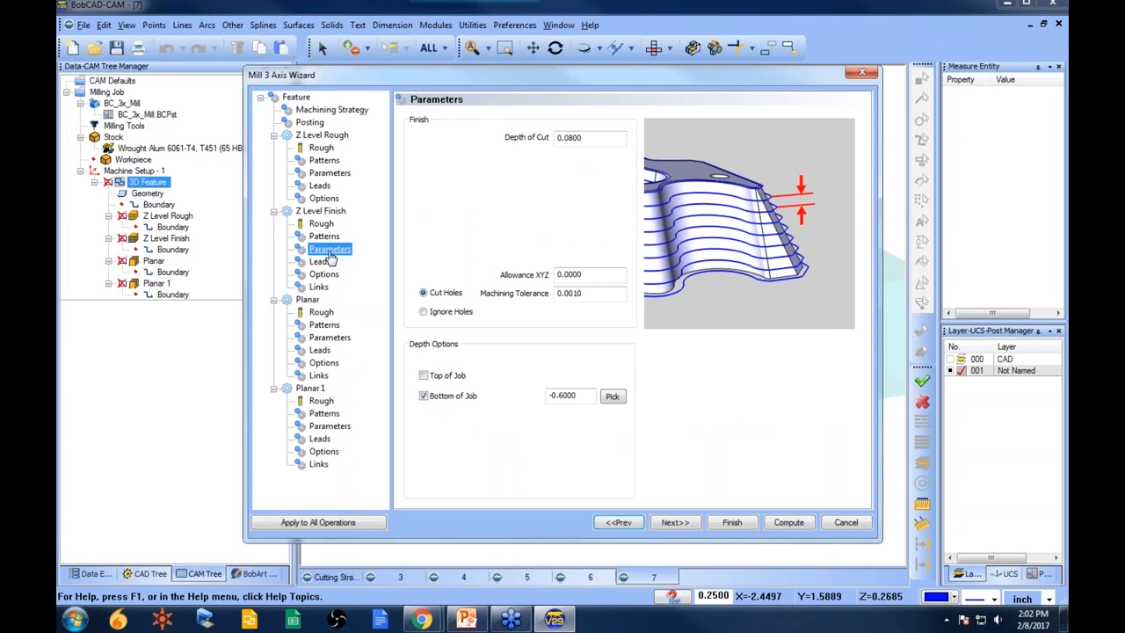
{"action": "left_click", "coordinate": [434, 398]}
{"action": "left_click", "coordinate": [329, 338]}
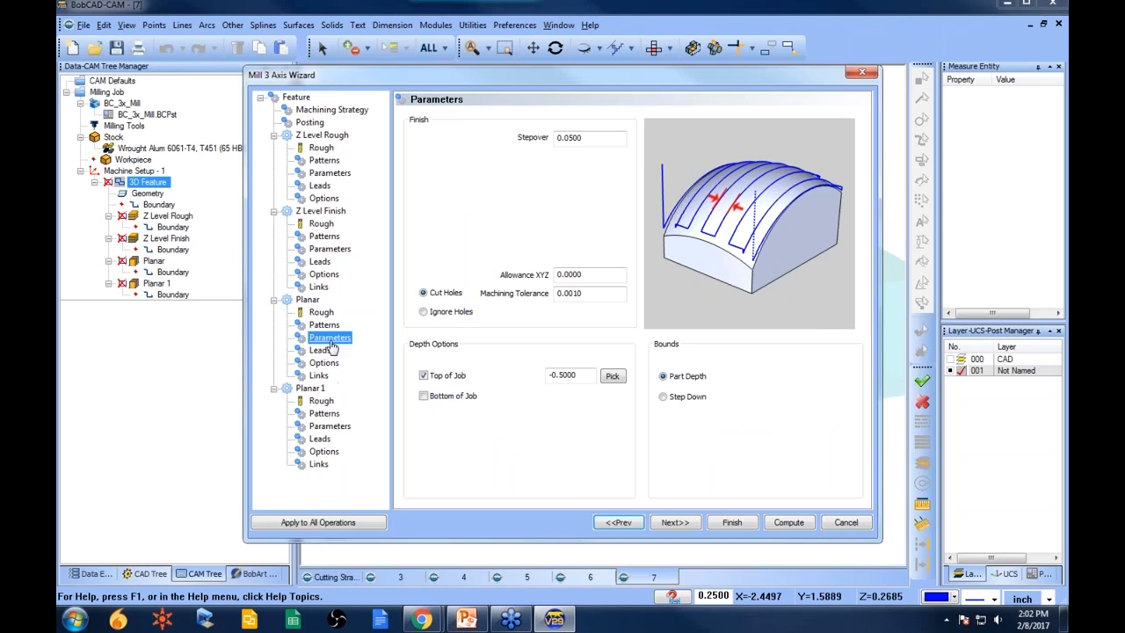
{"action": "left_click", "coordinate": [424, 376]}
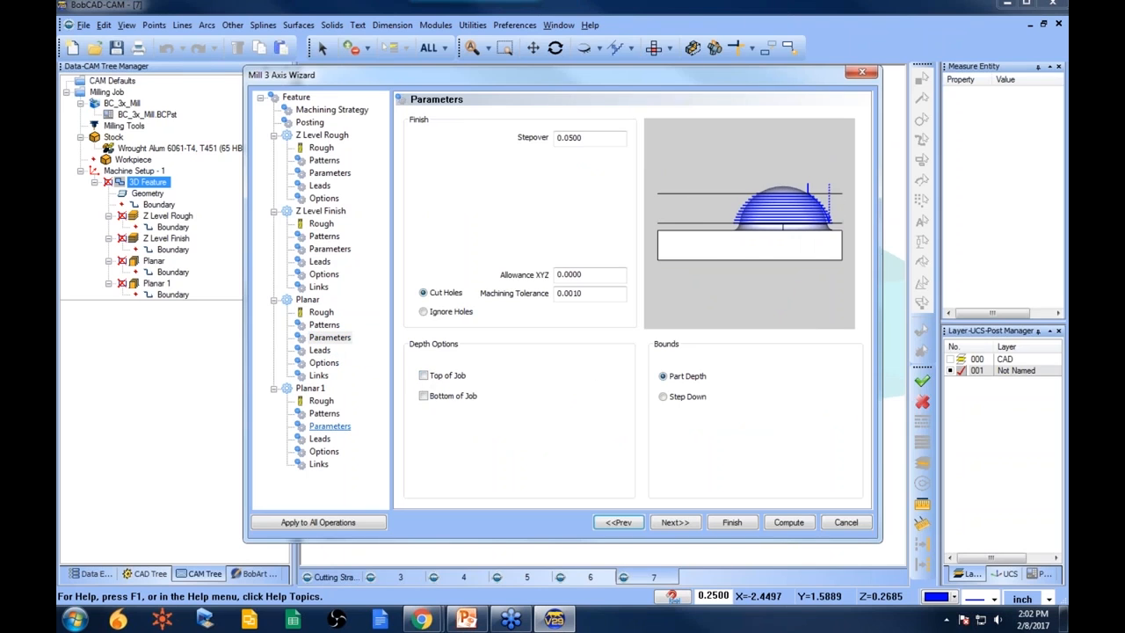
{"action": "left_click", "coordinate": [331, 426]}
{"action": "left_click", "coordinate": [731, 522]}
- Compute the Z Level Finish toolpath
{"action": "left_click", "coordinate": [160, 227]}
{"action": "right_click", "coordinate": [167, 226]}
{"action": "left_click", "coordinate": [242, 230]}
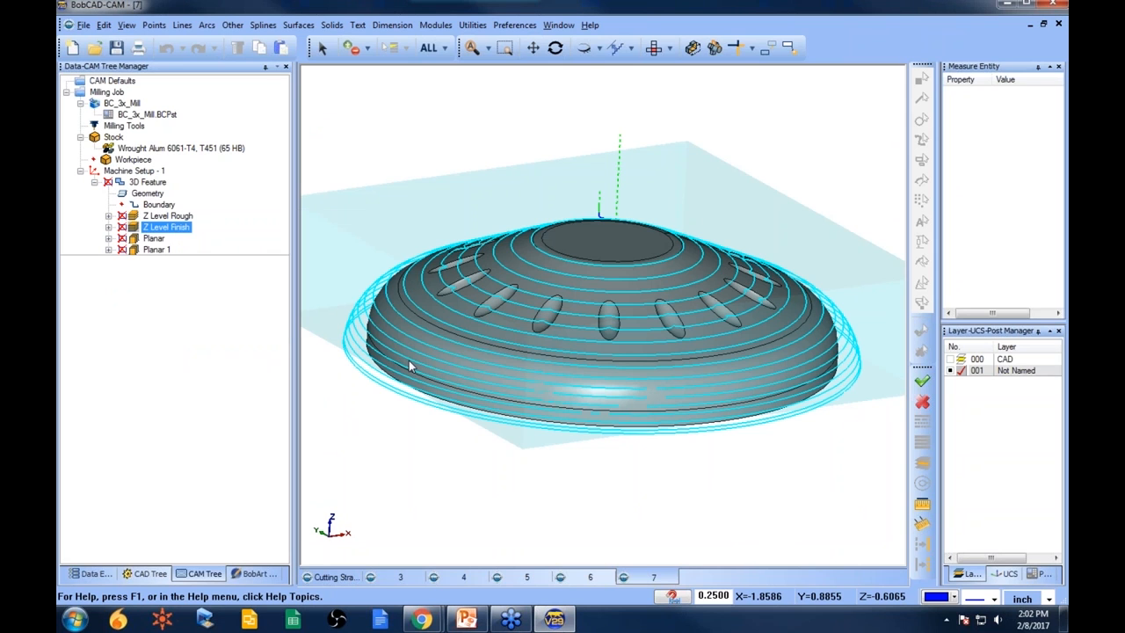
- Display the Z Level Rough toolpath and orbit to inspect it
{"action": "left_click", "coordinate": [174, 219]}
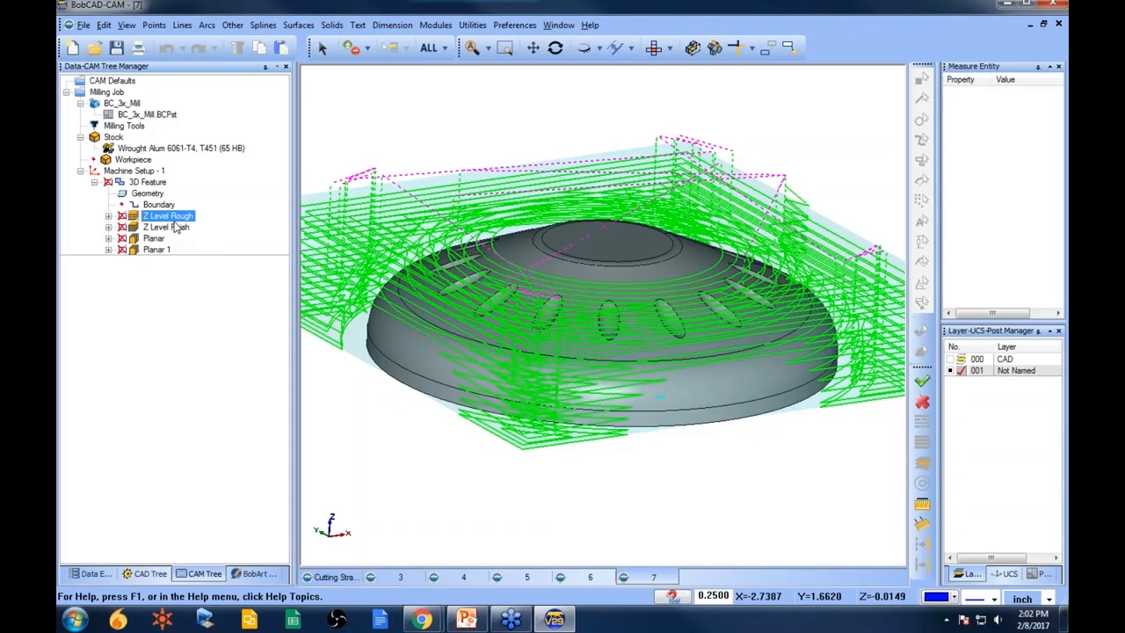
{"action": "middle_click_drag", "start_coordinate": [621, 251], "coordinate": [627, 285]}
{"action": "scroll", "coordinate": [628, 285], "scroll_direction": "down", "scroll_amount": 2}
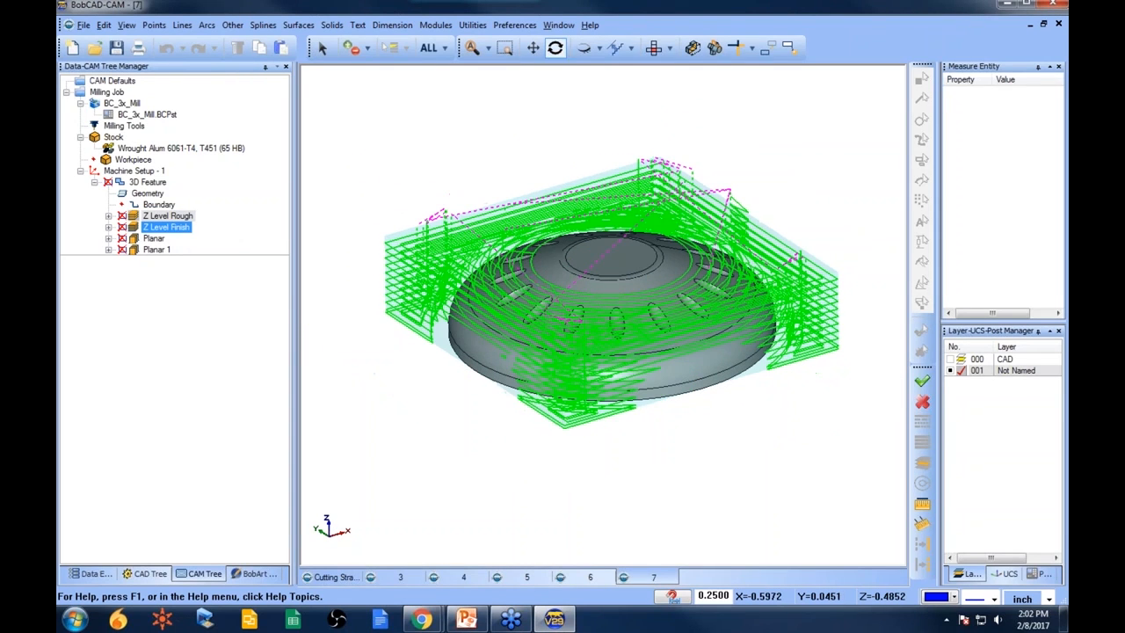
- Edit the stock definition, setting the X and Y offsets to 0.5 on each side
{"action": "left_click", "coordinate": [134, 172]}
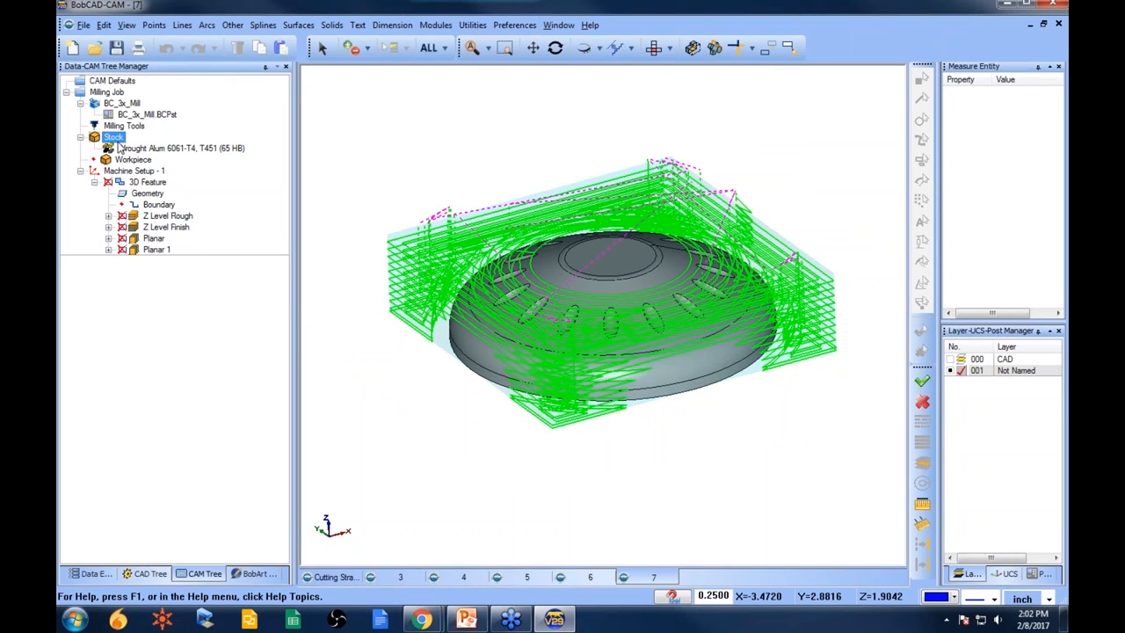
{"action": "right_click", "coordinate": [132, 140]}
{"action": "left_click", "coordinate": [176, 151]}
{"action": "left_click", "coordinate": [152, 264]}
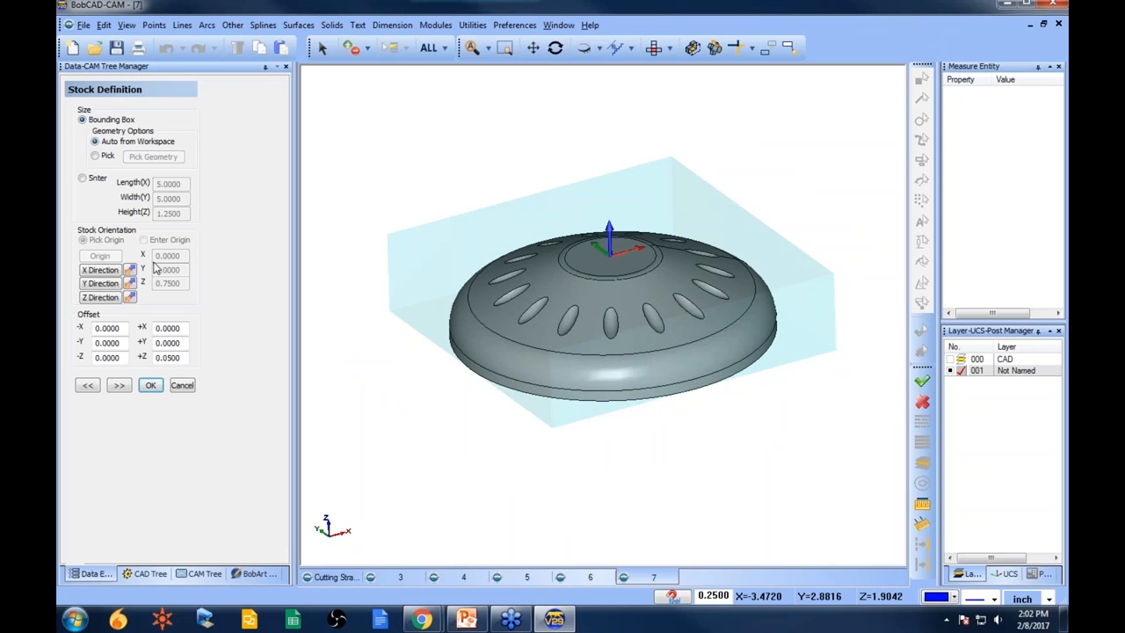
{"action": "left_click_drag", "start_coordinate": [123, 329], "coordinate": [74, 327]}
{"action": "key", "text": "Tab"}
{"action": "type", "text": ".5"}
{"action": "key", "text": "Tab"}
{"action": "key", "text": "Tab"}
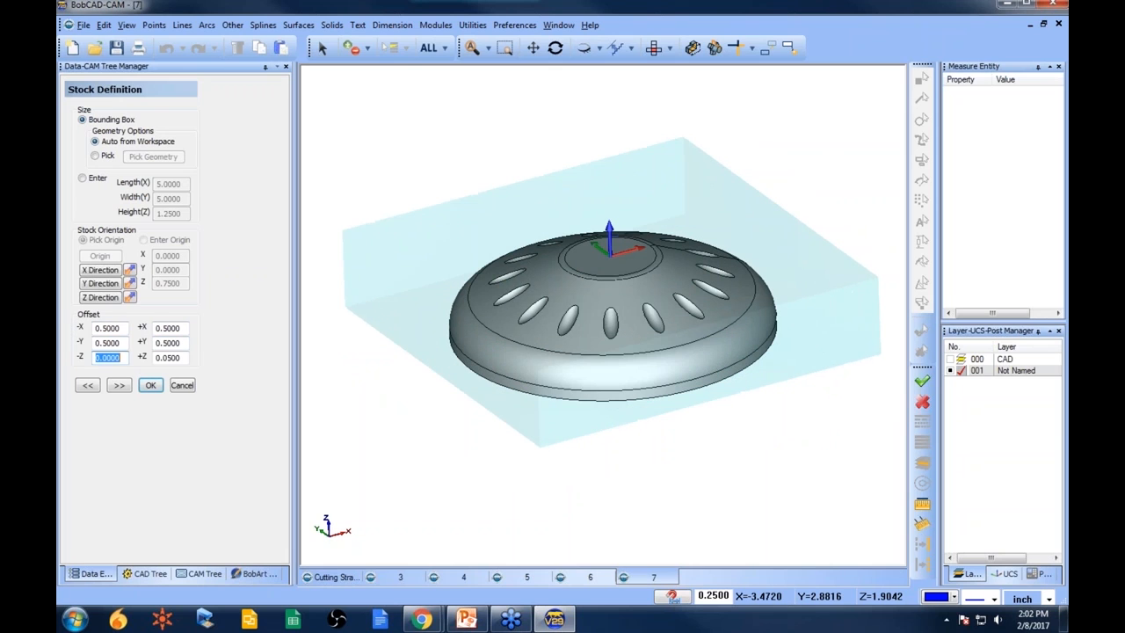
{"action": "left_click", "coordinate": [151, 387]}
- Recompute the Z Level Rough and Z Level Finish toolpaths
{"action": "left_click", "coordinate": [155, 219]}
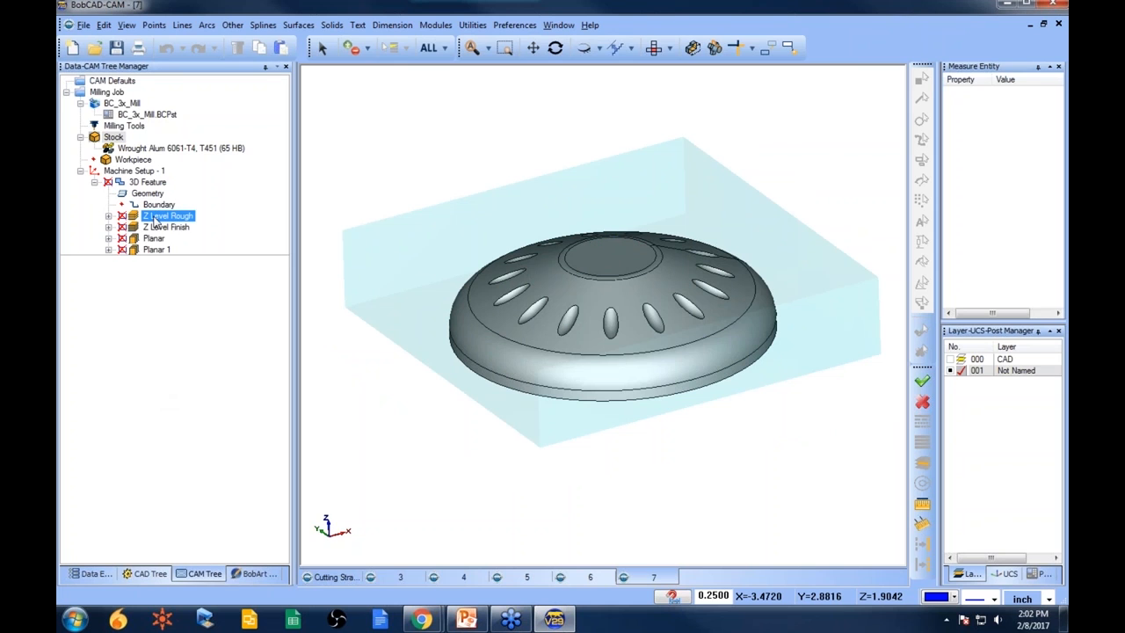
{"action": "right_click", "coordinate": [154, 220]}
{"action": "left_click", "coordinate": [211, 225]}
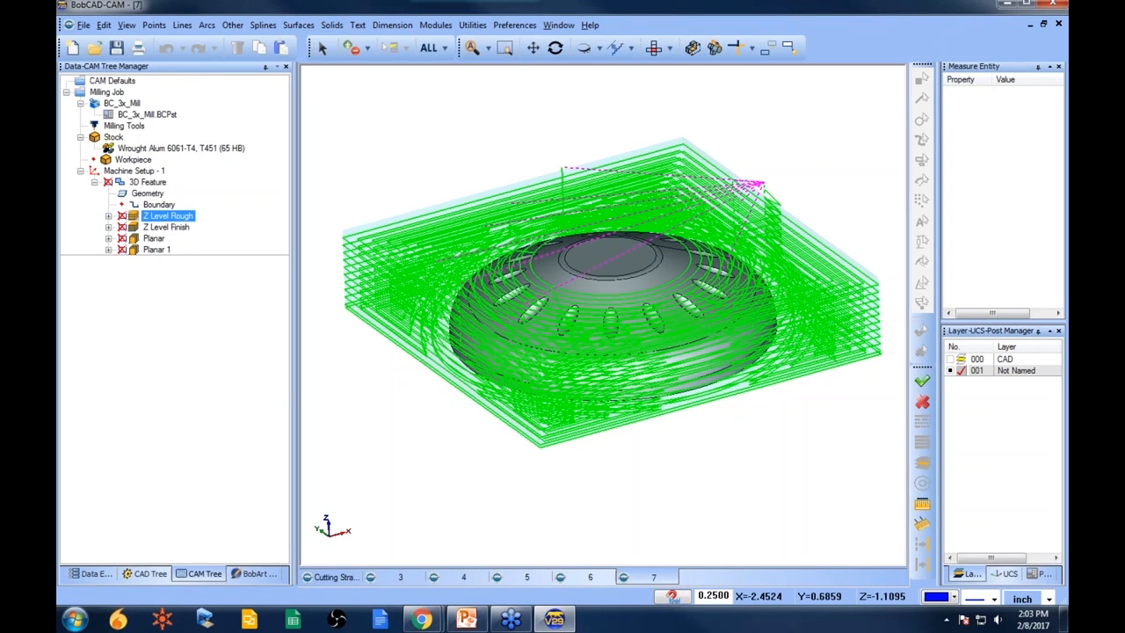
{"action": "left_click", "coordinate": [167, 228]}
{"action": "right_click", "coordinate": [169, 229]}
{"action": "left_click", "coordinate": [264, 232]}
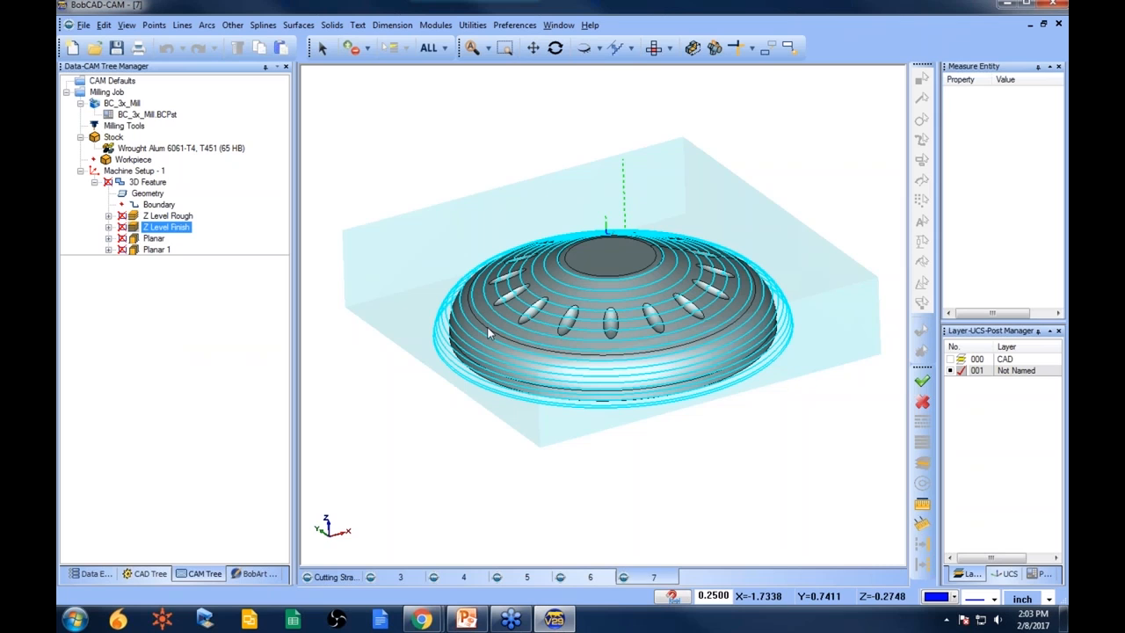
- Enable Top of Job for Z Level Finish, picking its depth from a point on the part's lower edge
{"action": "right_click", "coordinate": [147, 182]}
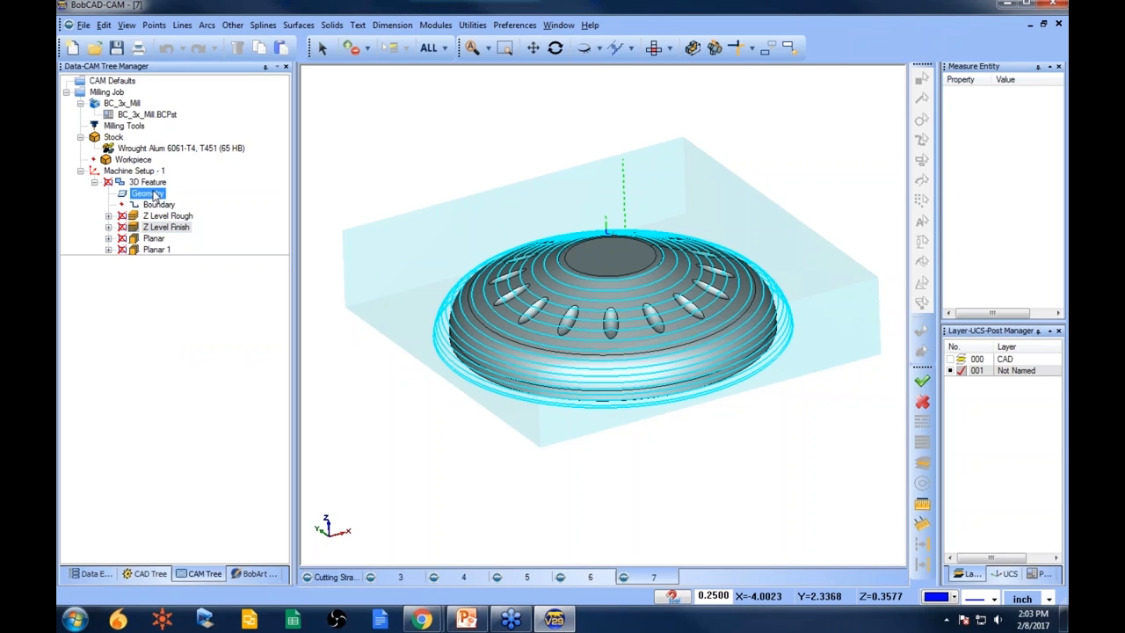
{"action": "left_click", "coordinate": [181, 167]}
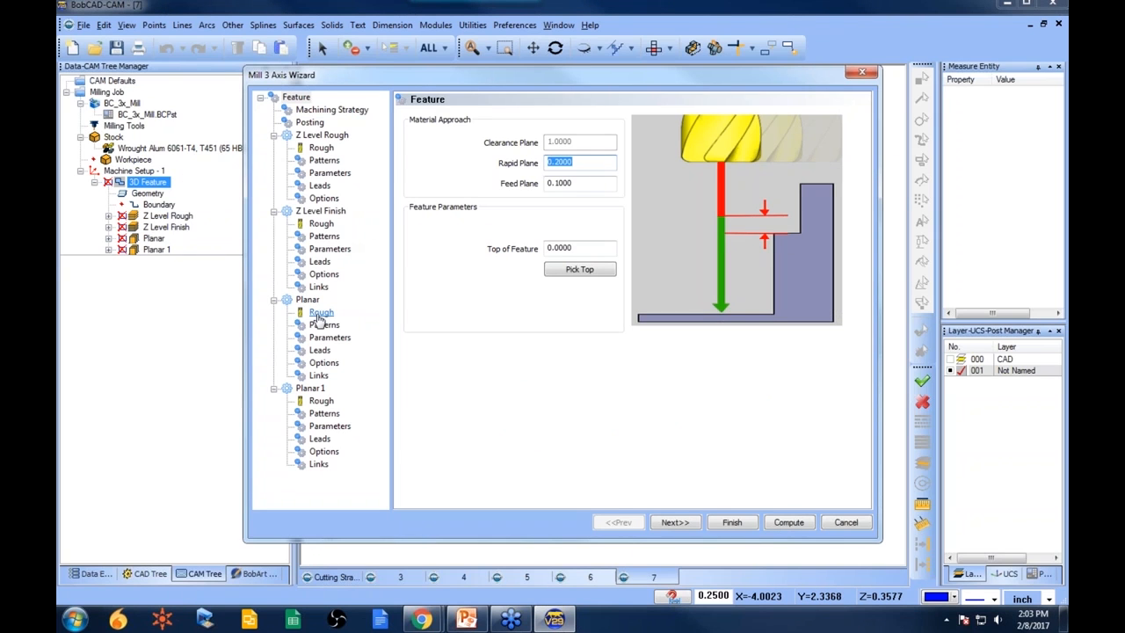
{"action": "left_click", "coordinate": [329, 250]}
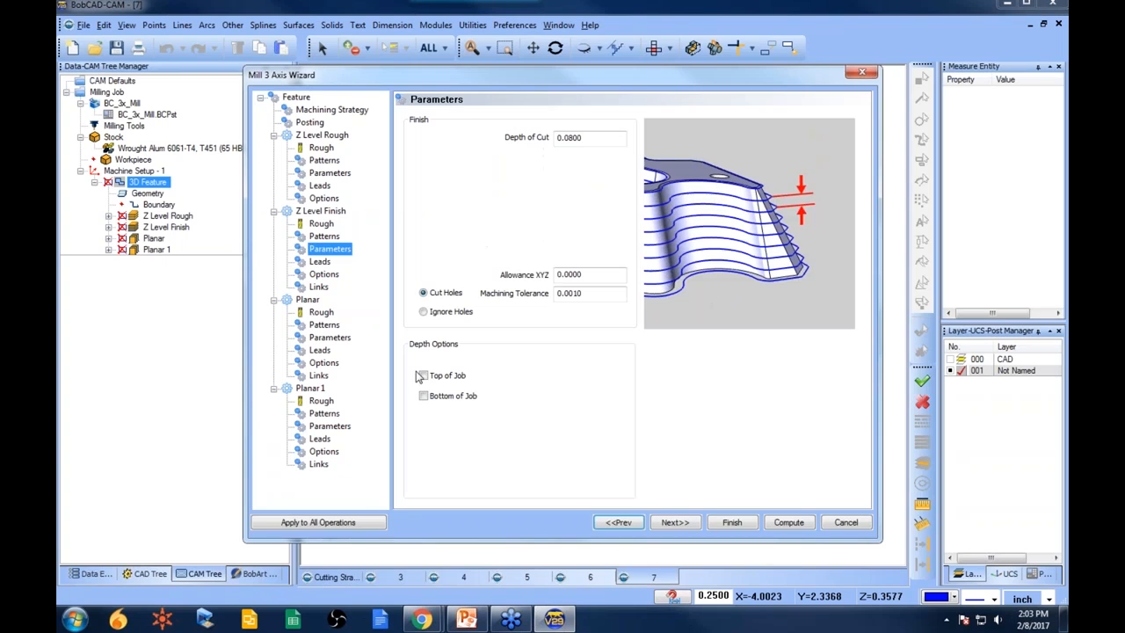
{"action": "left_click", "coordinate": [423, 376]}
{"action": "left_click", "coordinate": [612, 377]}
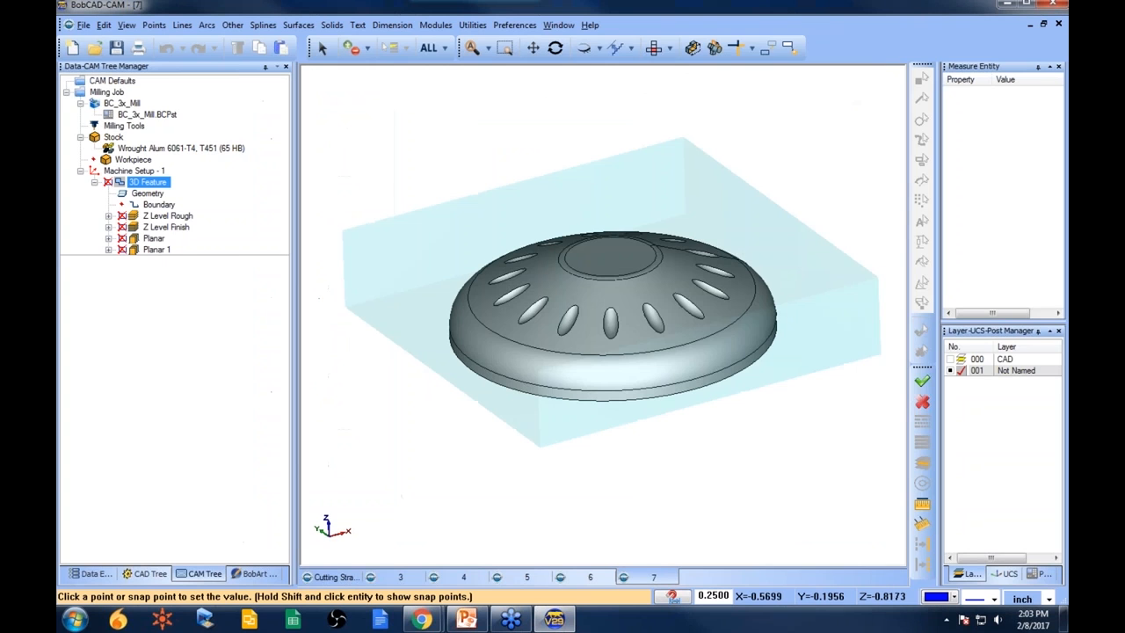
{"action": "left_click", "coordinate": [488, 327]}
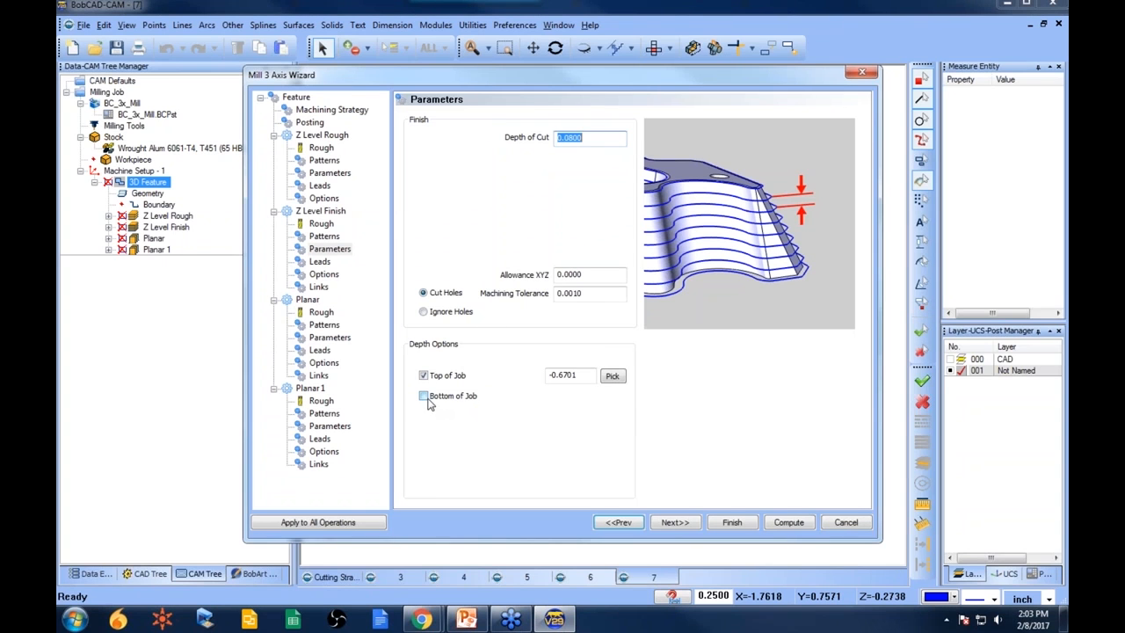
{"action": "left_click", "coordinate": [731, 522]}
- Recompute the Z Level Finish and Planar toolpaths
{"action": "right_click", "coordinate": [181, 228]}
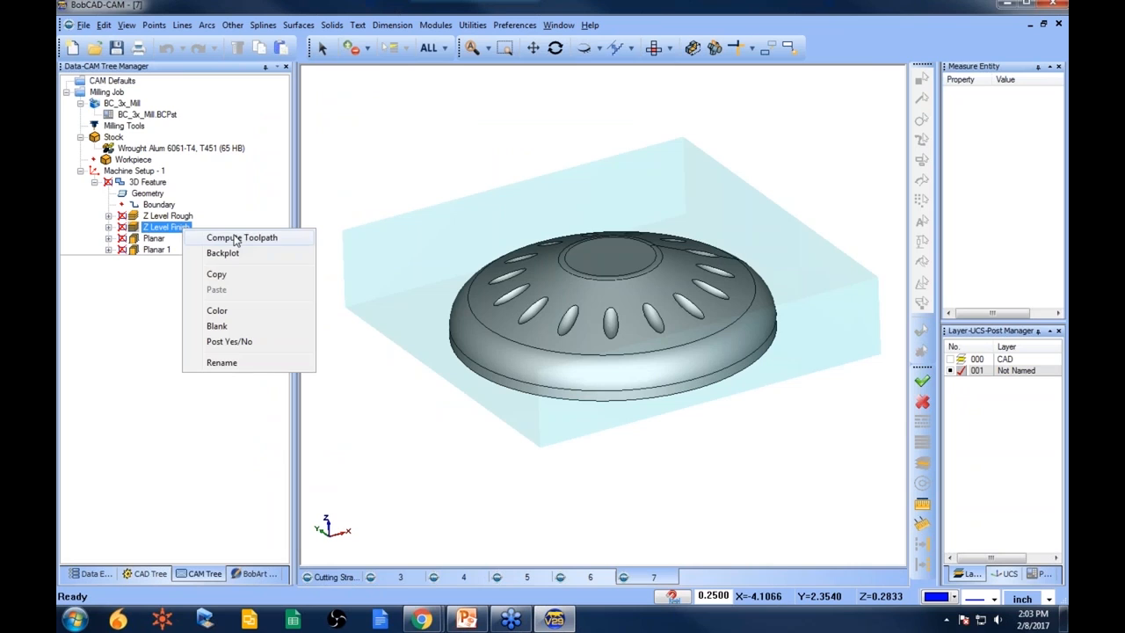
{"action": "left_click", "coordinate": [236, 238]}
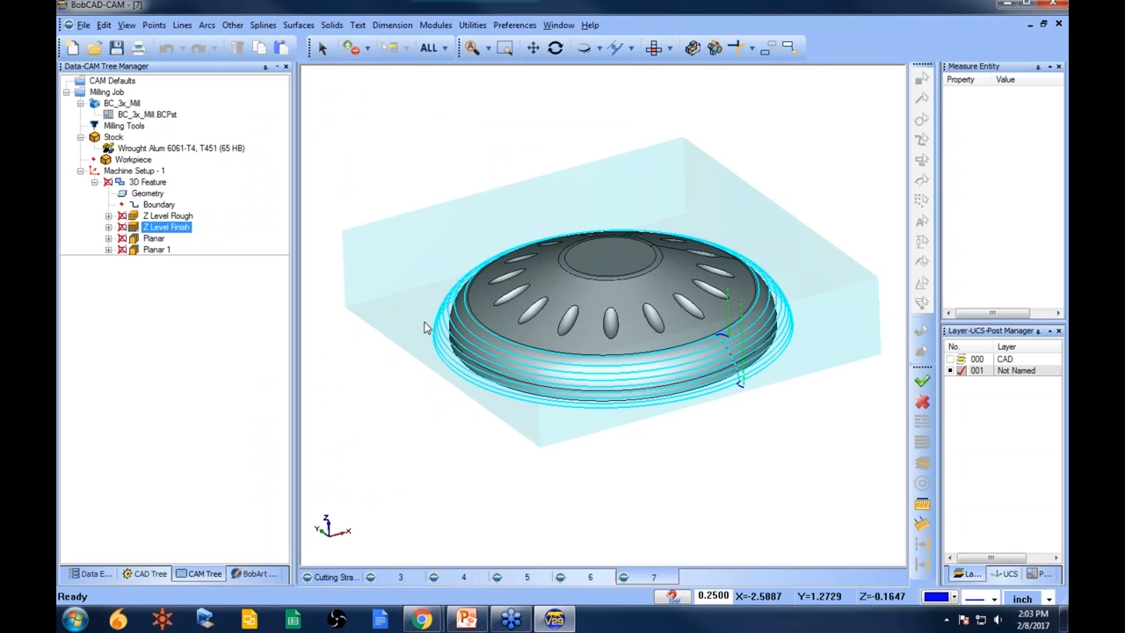
{"action": "left_click", "coordinate": [154, 239]}
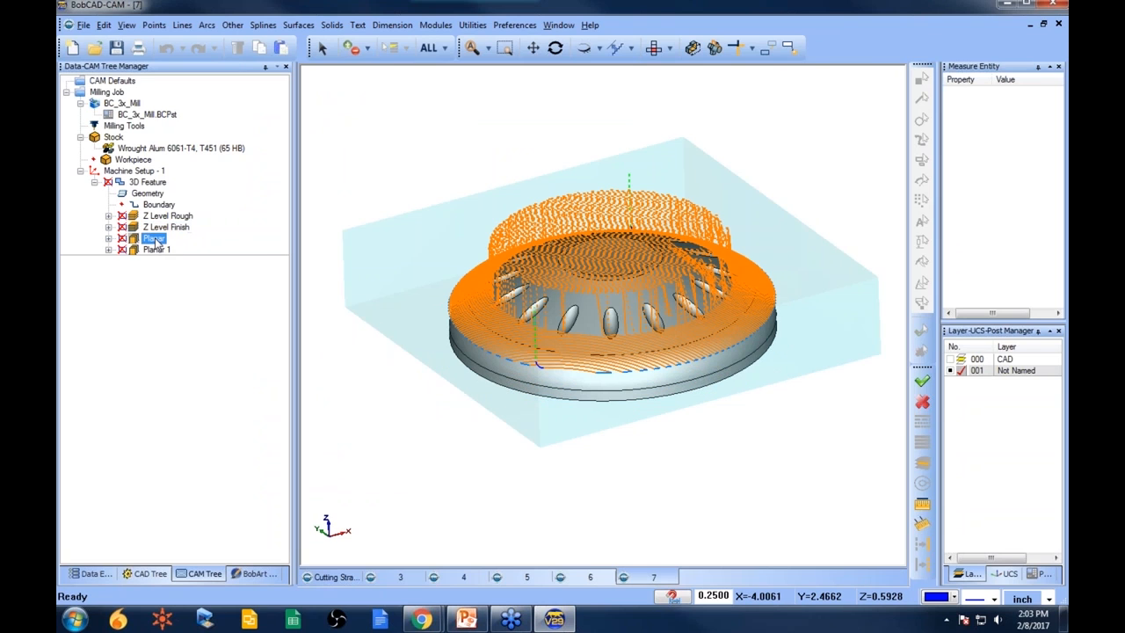
{"action": "right_click", "coordinate": [155, 244]}
{"action": "left_click", "coordinate": [211, 245]}
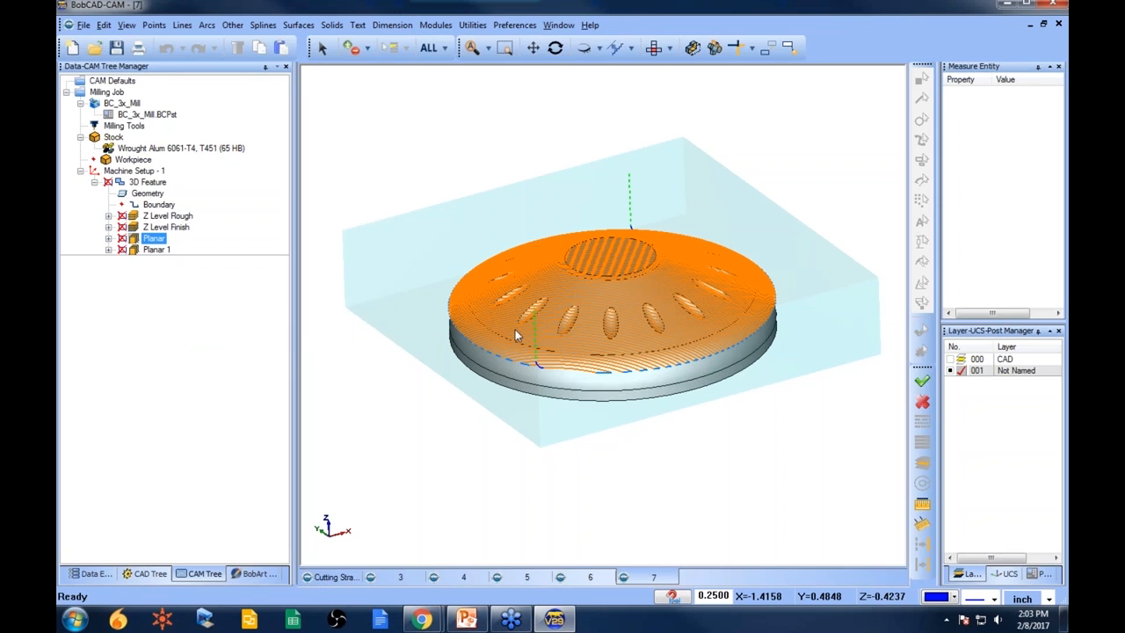
- Reselect the Planar boundary as the outer edge and inner top circle of the dome, then recompute Planar
{"action": "left_click", "coordinate": [108, 239]}
{"action": "right_click", "coordinate": [174, 249]}
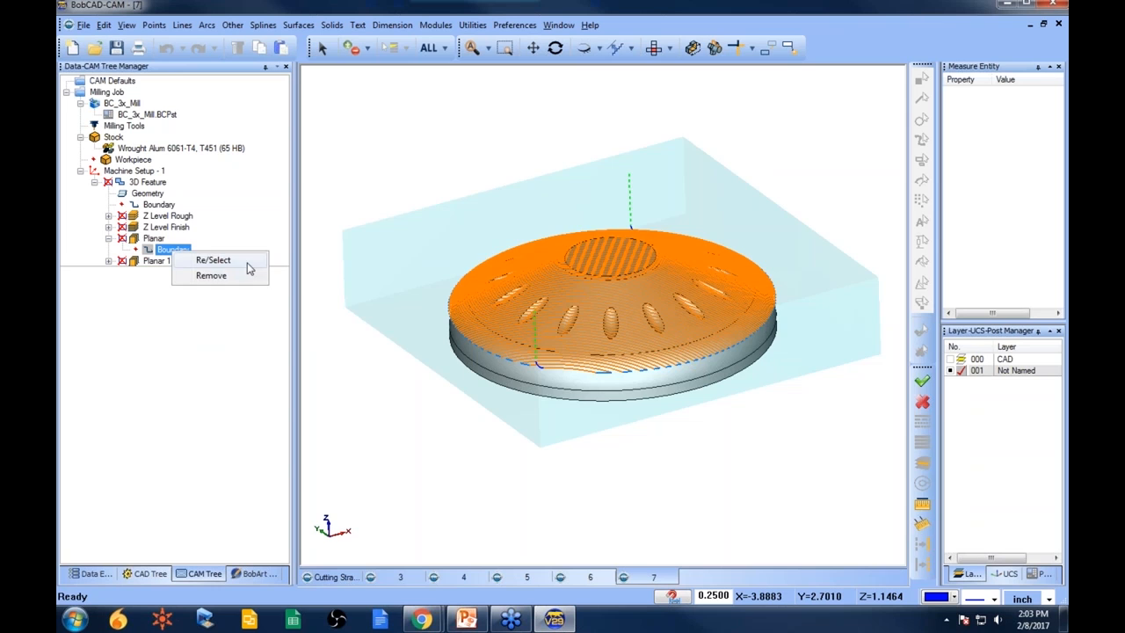
{"action": "left_click", "coordinate": [212, 260]}
{"action": "scroll", "coordinate": [454, 332], "scroll_direction": "up", "scroll_amount": 3}
{"action": "left_click", "coordinate": [459, 329]}
{"action": "left_click", "coordinate": [580, 218]}
{"action": "right_click", "coordinate": [460, 181]}
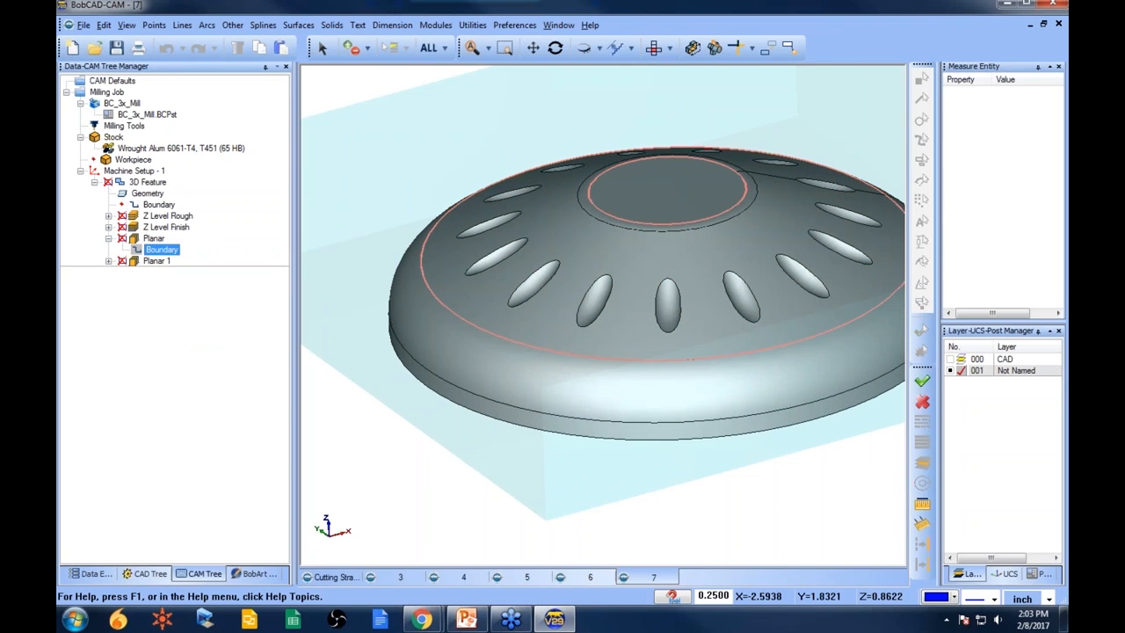
{"action": "right_click", "coordinate": [154, 238]}
{"action": "left_click", "coordinate": [180, 244]}
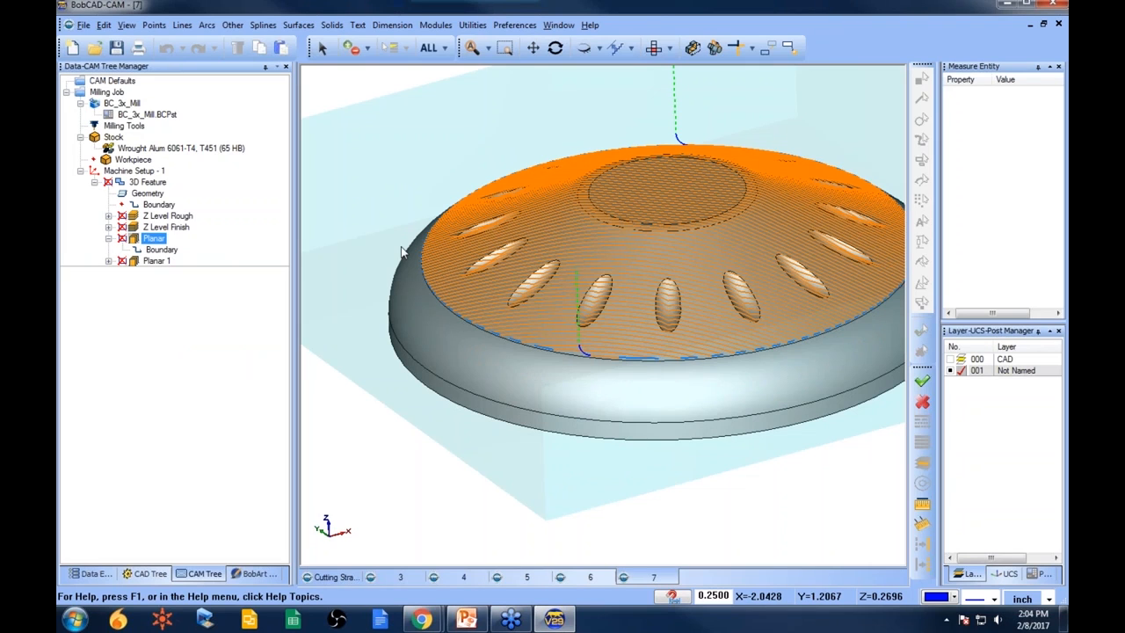
- Enable Top of Job for the Planar operation at -0.125
{"action": "left_click", "coordinate": [140, 182]}
{"action": "right_click", "coordinate": [141, 182]}
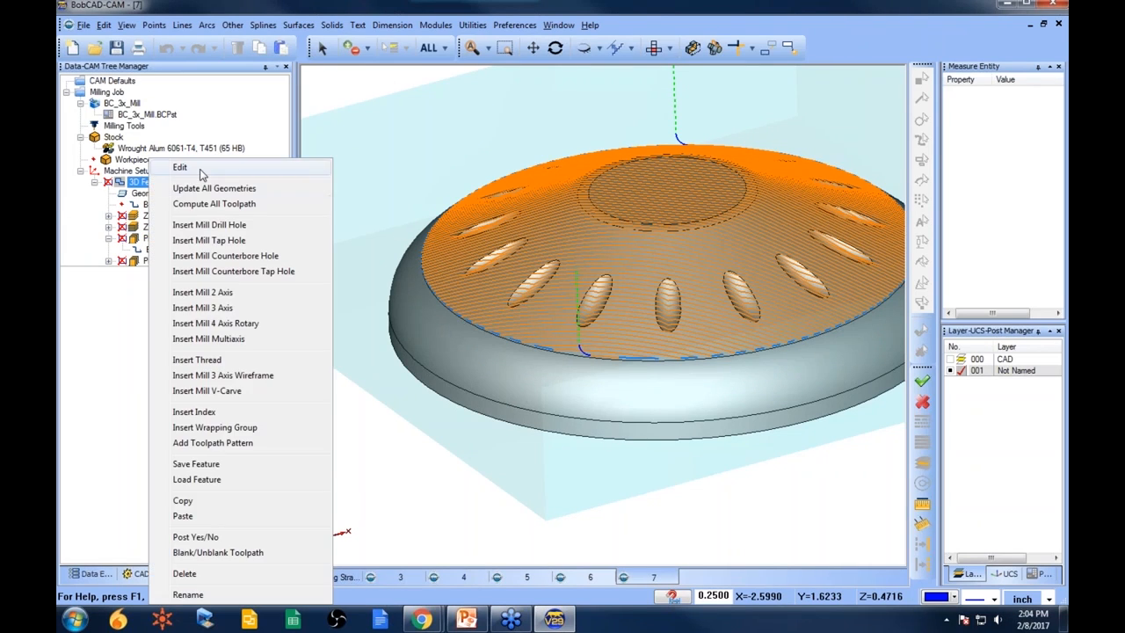
{"action": "left_click", "coordinate": [158, 175]}
{"action": "left_click", "coordinate": [325, 325]}
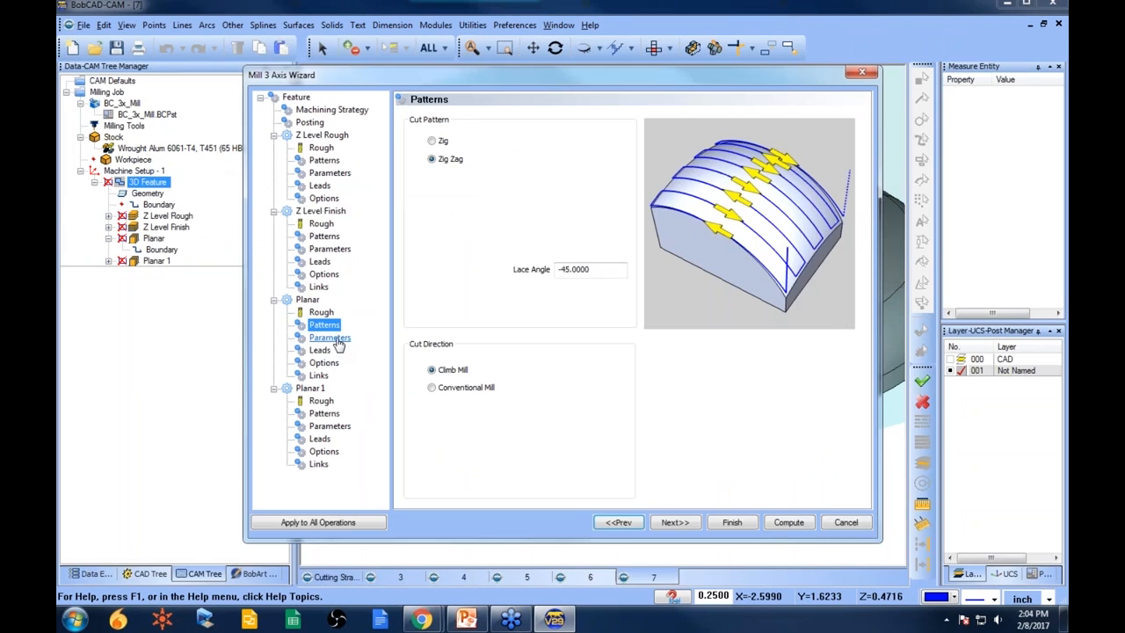
{"action": "left_click", "coordinate": [332, 339]}
{"action": "left_click", "coordinate": [425, 377]}
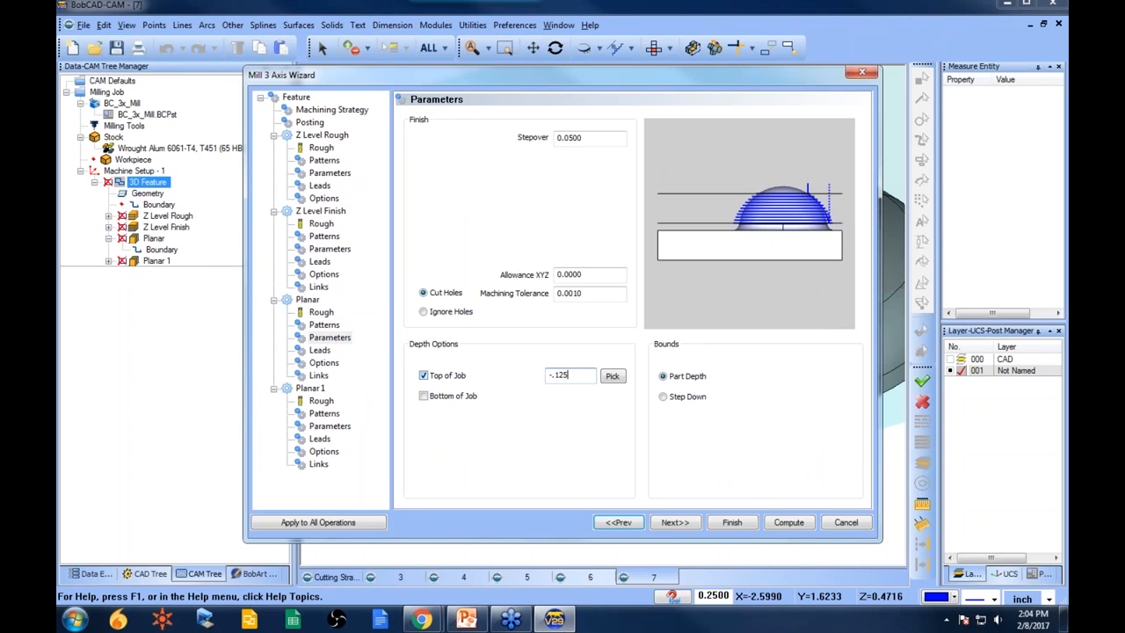
{"action": "left_click", "coordinate": [731, 522]}
- Recompute the Planar toolpath and orbit to inspect it
{"action": "right_click", "coordinate": [215, 240]}
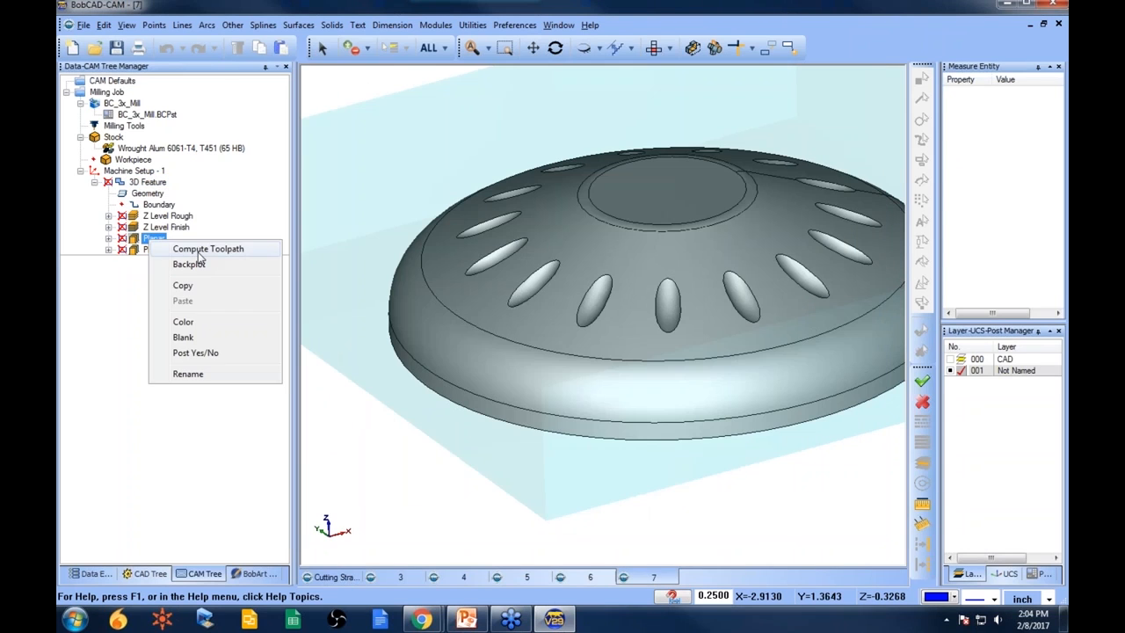
{"action": "left_click", "coordinate": [241, 245]}
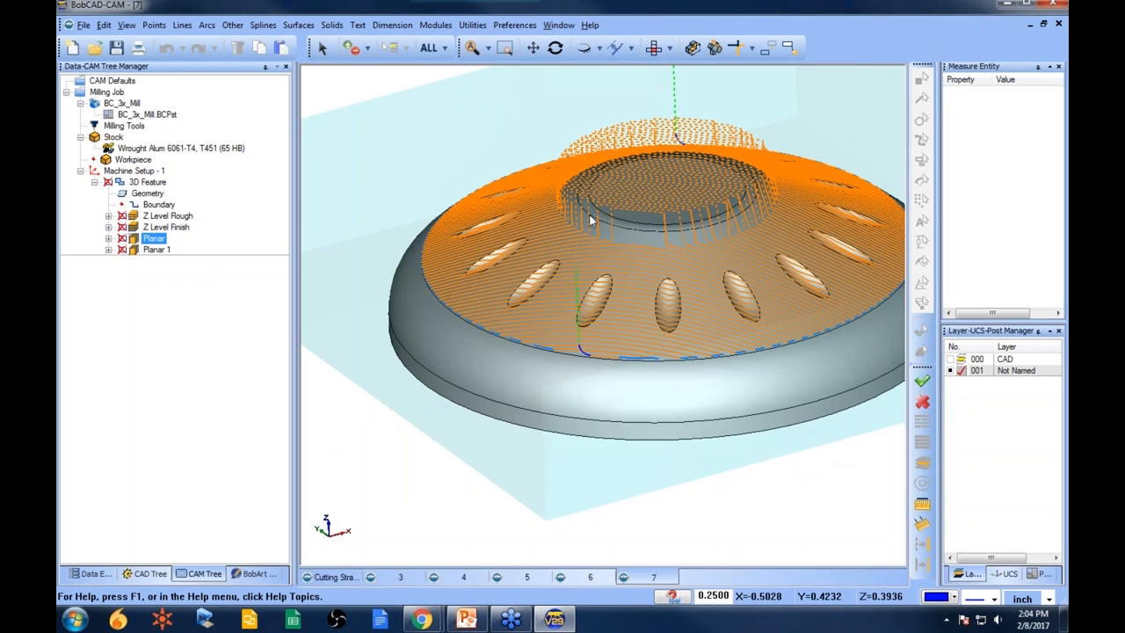
{"action": "scroll", "coordinate": [657, 241], "scroll_direction": "down", "scroll_amount": 3}
{"action": "middle_click_drag", "start_coordinate": [658, 243], "coordinate": [662, 315]}
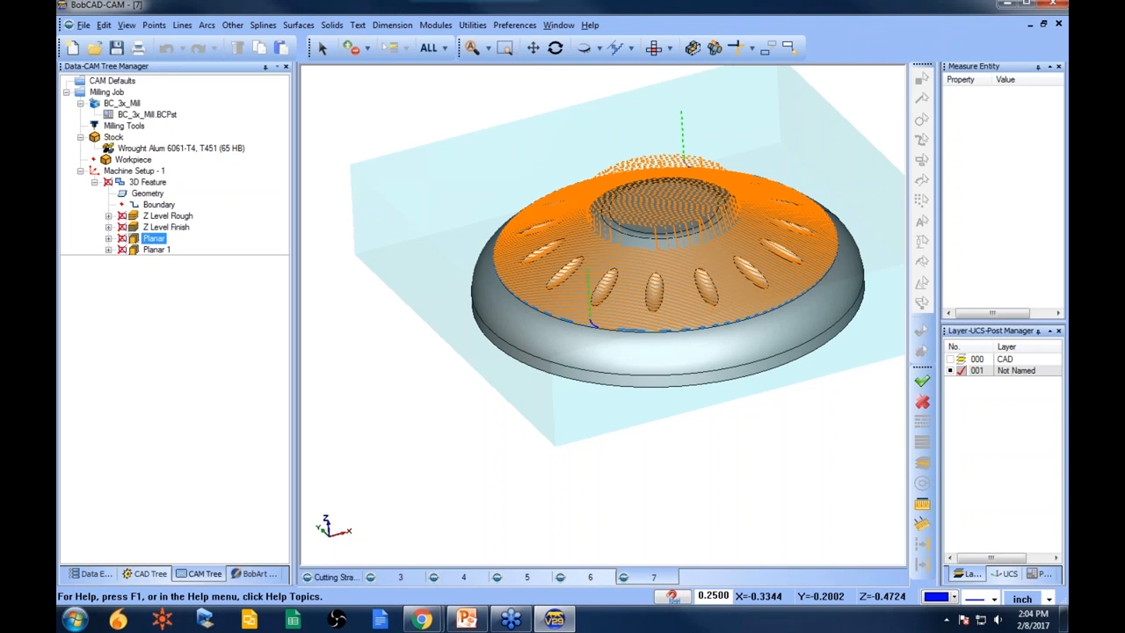
- Open the part file 8.bbcd from the 3D Boot Camp folder
{"action": "left_click", "coordinate": [94, 47]}
{"action": "left_click", "coordinate": [400, 341]}
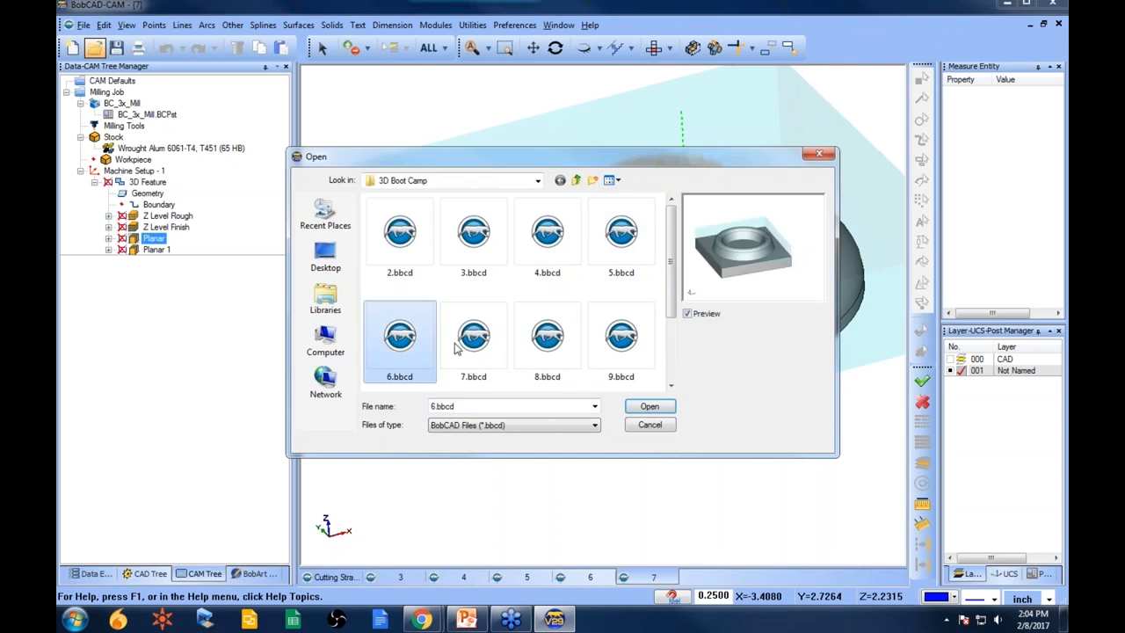
{"action": "left_click", "coordinate": [479, 347]}
{"action": "left_click", "coordinate": [549, 354]}
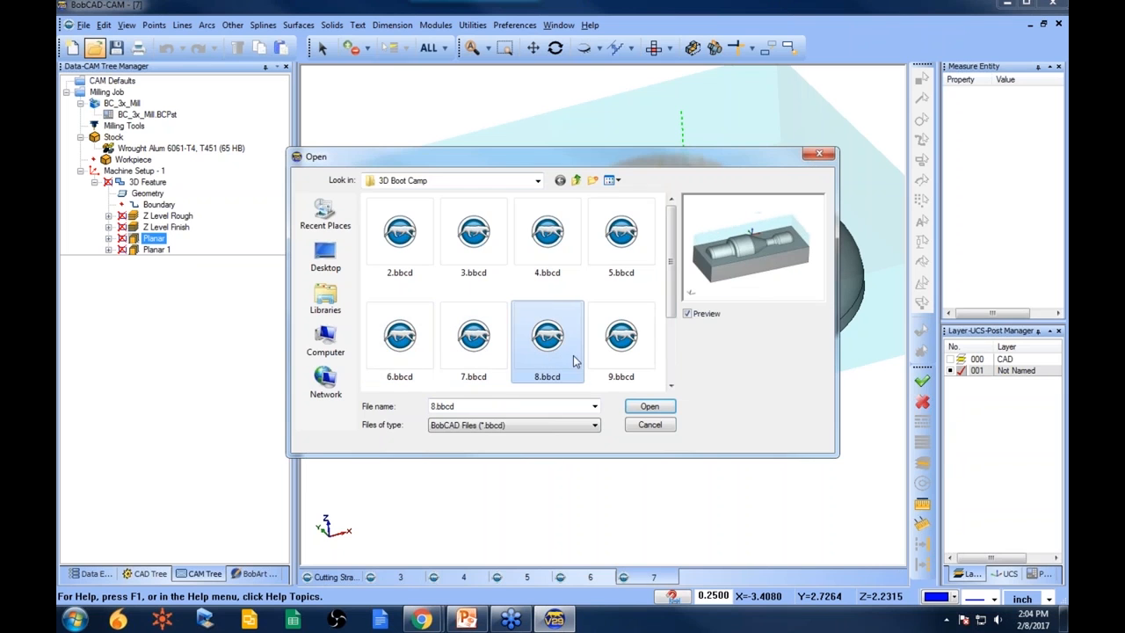
{"action": "left_click", "coordinate": [650, 406]}
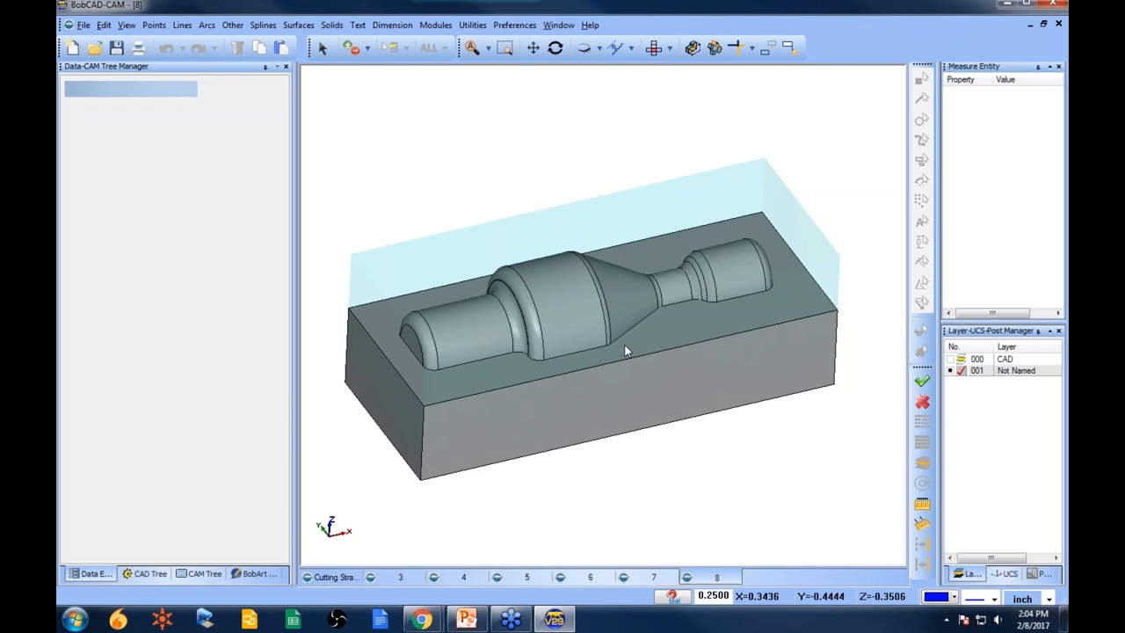
- Paste the copied 3D feature into Machine Setup - 1 of the opened part
{"action": "left_click", "coordinate": [204, 573]}
{"action": "left_click", "coordinate": [134, 171]}
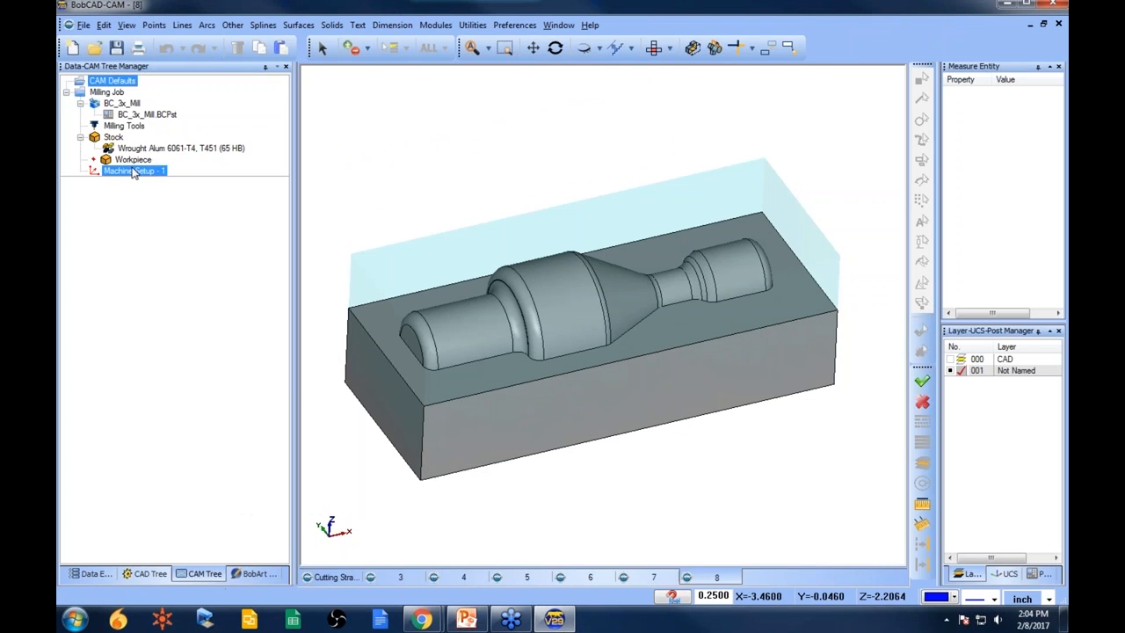
{"action": "right_click", "coordinate": [134, 172]}
{"action": "left_click", "coordinate": [213, 420]}
- Reselect the 3D feature's geometry as all surfaces of the new part
{"action": "left_click", "coordinate": [161, 216]}
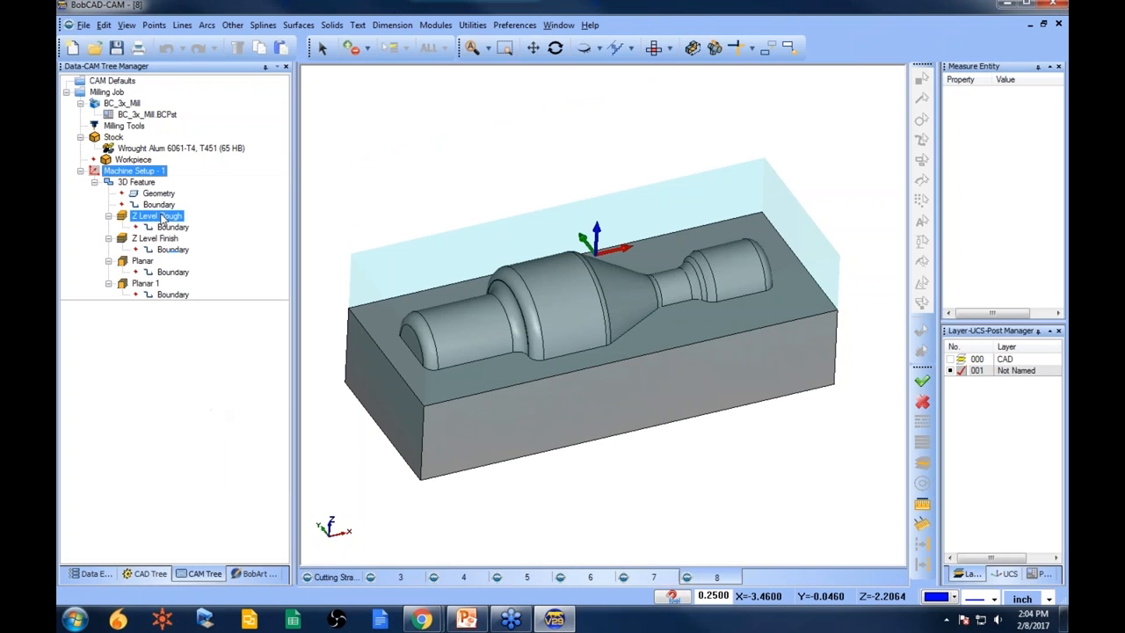
{"action": "right_click", "coordinate": [155, 194]}
{"action": "left_click", "coordinate": [189, 204]}
{"action": "left_click", "coordinate": [429, 51]}
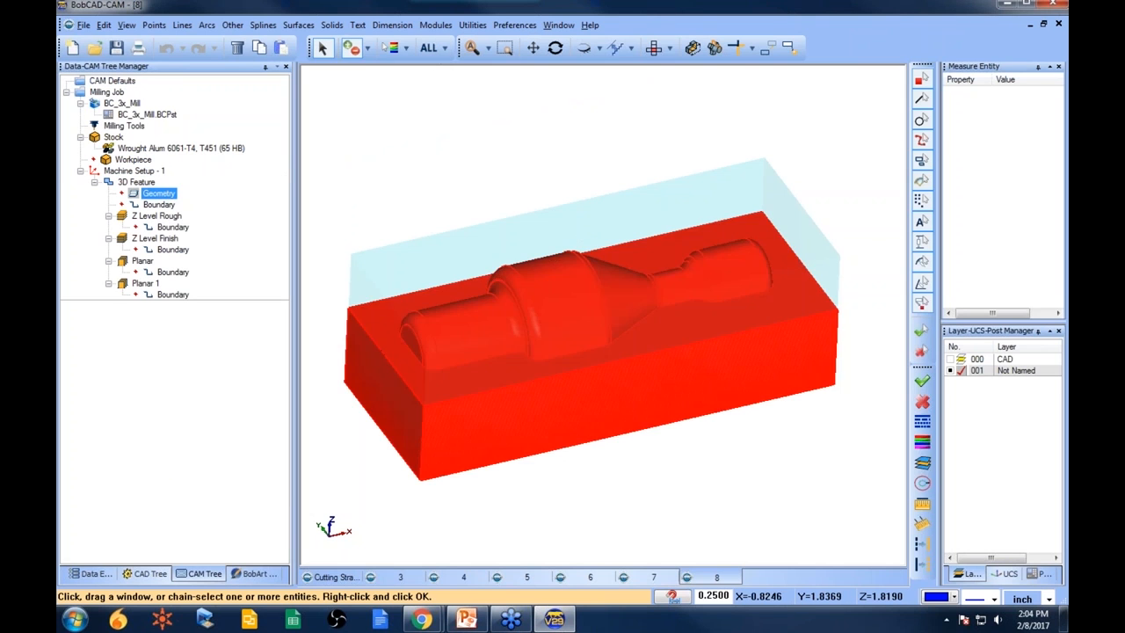
{"action": "right_click", "coordinate": [378, 249]}
- Recompute the Z Level Rough and Z Level Finish toolpaths
{"action": "left_click", "coordinate": [158, 217]}
{"action": "right_click", "coordinate": [163, 217]}
{"action": "left_click", "coordinate": [230, 223]}
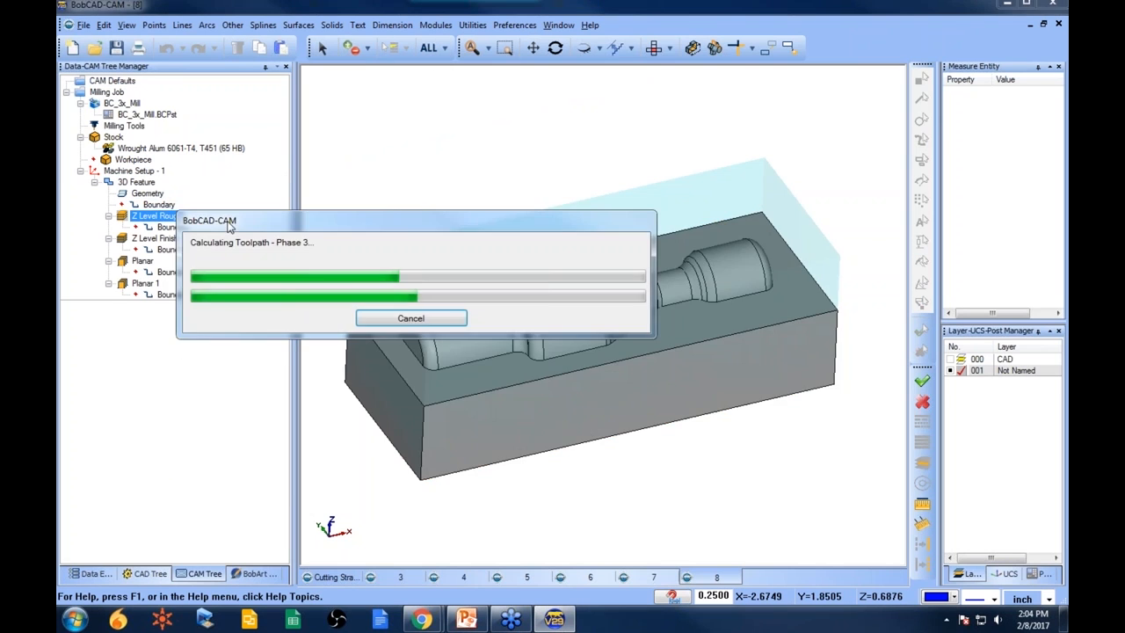
{"action": "left_click", "coordinate": [155, 239]}
{"action": "right_click", "coordinate": [148, 239]}
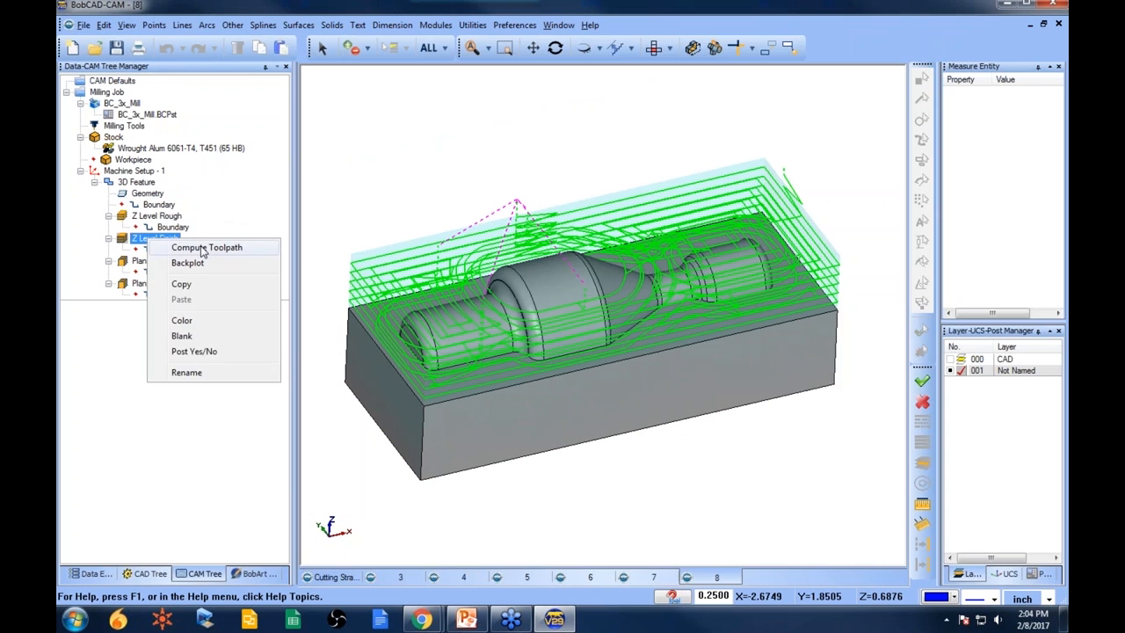
{"action": "left_click", "coordinate": [202, 249]}
- Recompute the Planar and Planar 1 toolpaths
{"action": "left_click", "coordinate": [143, 261]}
{"action": "right_click", "coordinate": [155, 262]}
{"action": "left_click", "coordinate": [184, 269]}
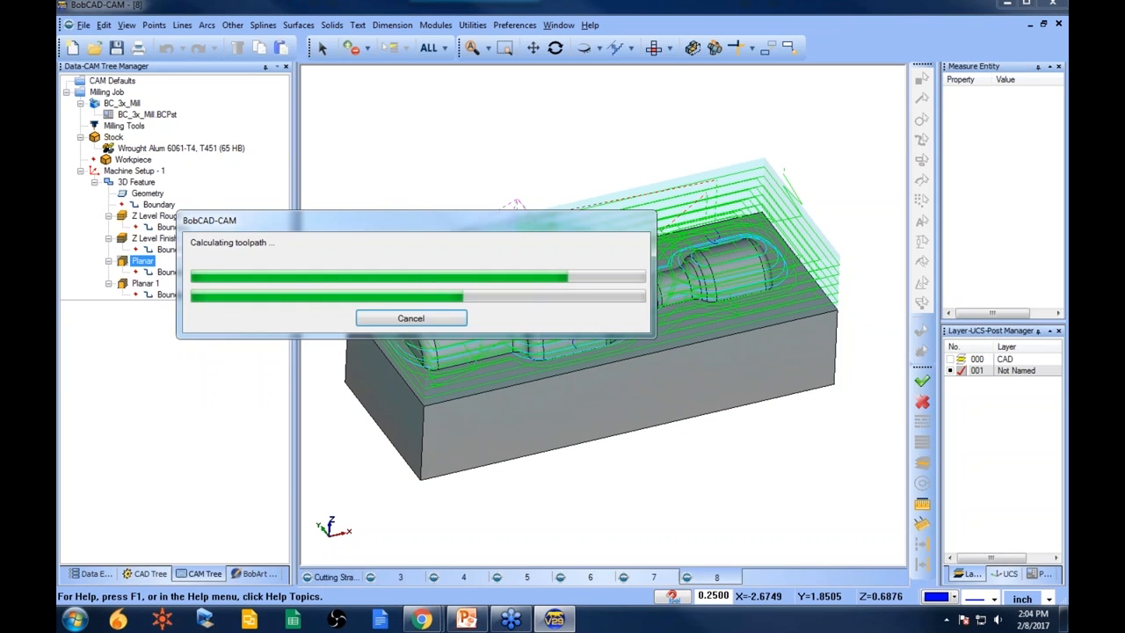
{"action": "left_click", "coordinate": [146, 283]}
{"action": "right_click", "coordinate": [144, 285]}
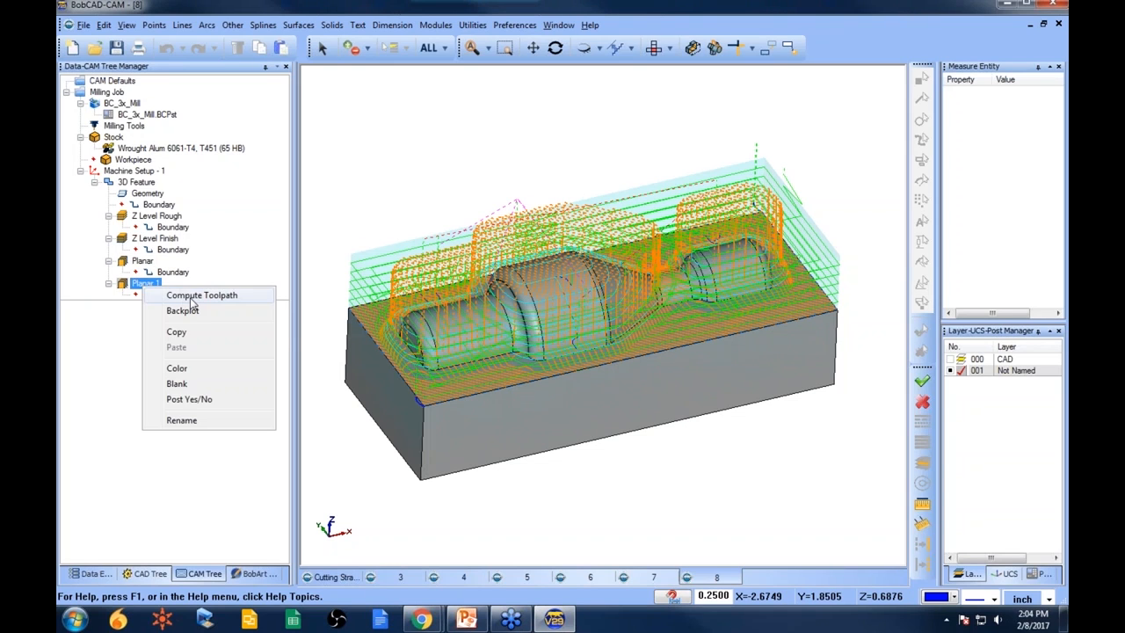
{"action": "left_click", "coordinate": [195, 296]}
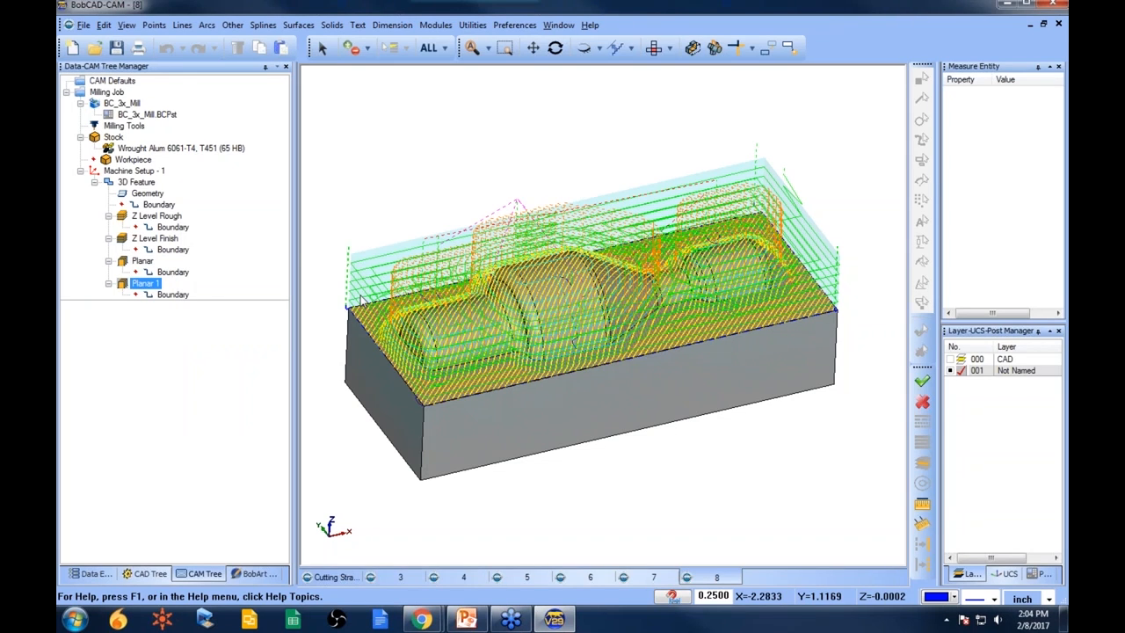
- Hide all toolpaths and display each operation's toolpath one at a time, orbiting to inspect them
{"action": "left_click", "coordinate": [138, 182]}
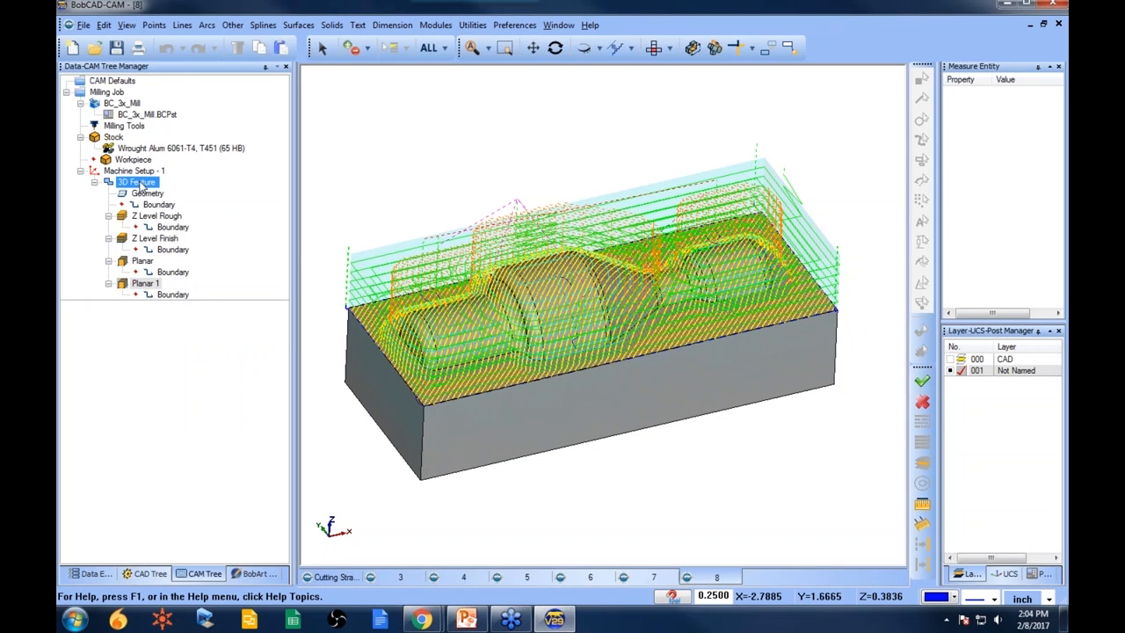
{"action": "right_click", "coordinate": [138, 182]}
{"action": "left_click", "coordinate": [282, 553]}
{"action": "left_click", "coordinate": [160, 219]}
{"action": "left_click", "coordinate": [163, 239]}
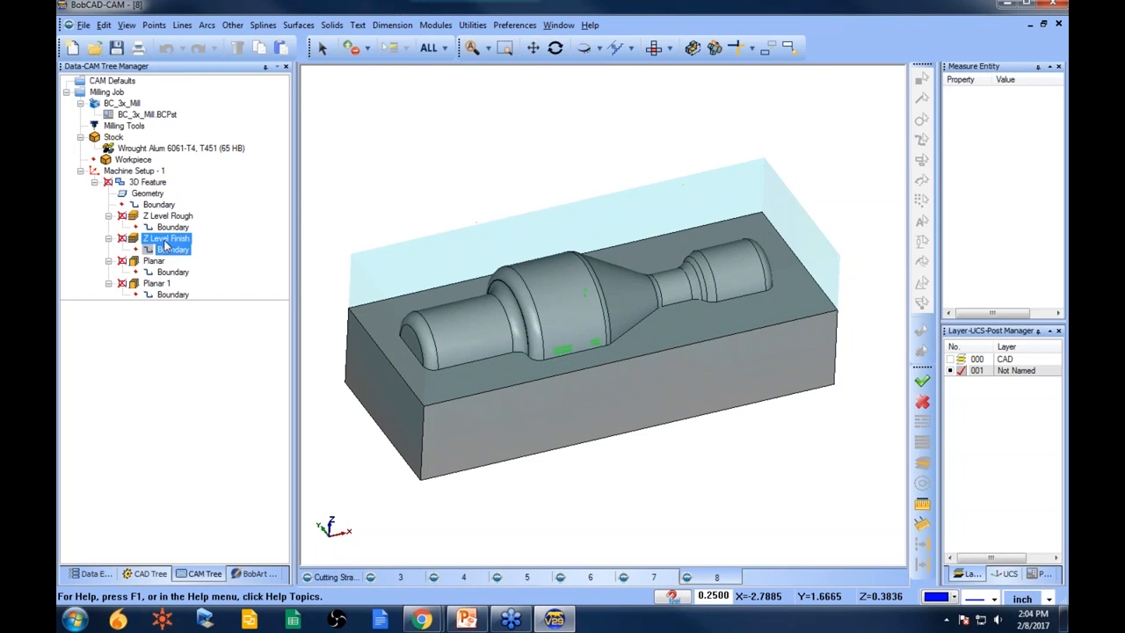
{"action": "mouse_move", "coordinate": [562, 271]}
{"action": "middle_mouse_down"}
{"action": "mouse_move", "coordinate": [565, 327]}
{"action": "mouse_move", "coordinate": [561, 272]}
{"action": "middle_mouse_up"}
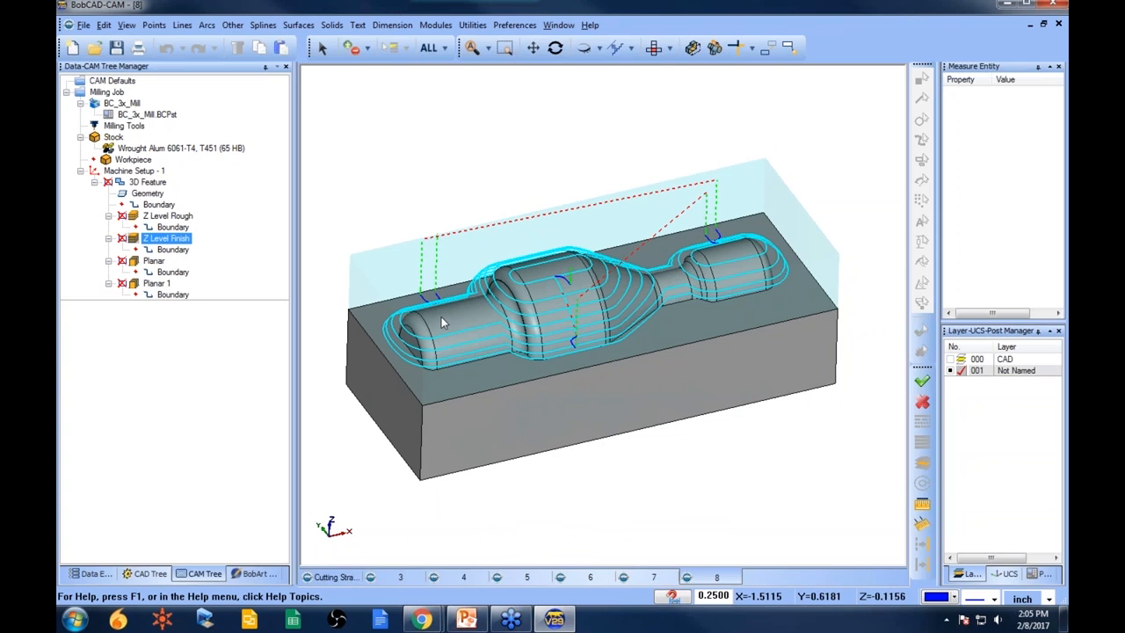
{"action": "left_click", "coordinate": [154, 261]}
{"action": "mouse_move", "coordinate": [618, 367]}
{"action": "middle_mouse_down"}
{"action": "mouse_move", "coordinate": [649, 347]}
{"action": "mouse_move", "coordinate": [688, 347]}
{"action": "mouse_move", "coordinate": [628, 360]}
{"action": "mouse_move", "coordinate": [633, 351]}
{"action": "middle_mouse_up"}
{"action": "left_click", "coordinate": [169, 274]}
{"action": "left_click", "coordinate": [160, 283]}
{"action": "left_click", "coordinate": [168, 294]}
{"action": "middle_click_drag", "start_coordinate": [658, 313], "coordinate": [659, 336]}
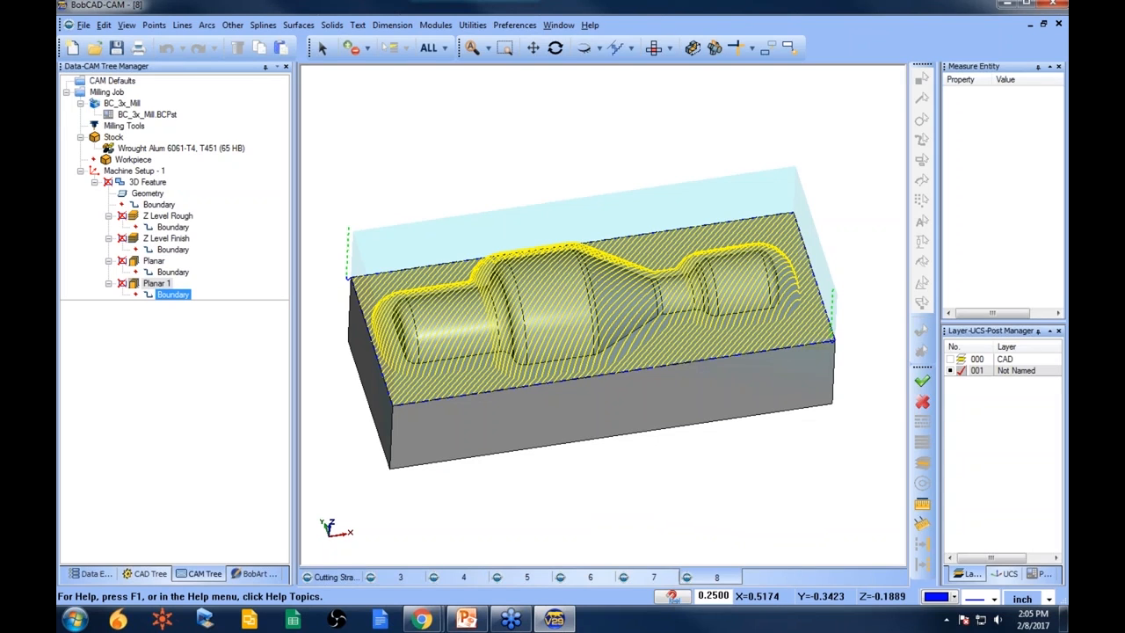
- Open the part file 9.bbcd from the 3D Boot Camp folder
{"action": "left_click", "coordinate": [113, 80]}
{"action": "left_click", "coordinate": [95, 48]}
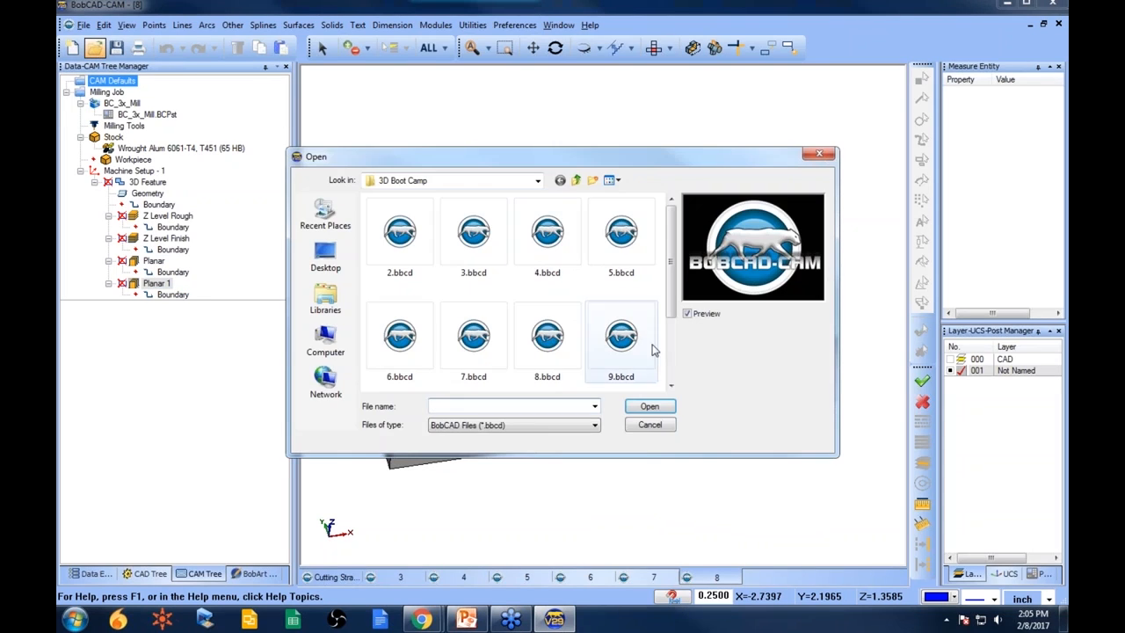
{"action": "left_click_drag", "start_coordinate": [671, 284], "coordinate": [674, 341]}
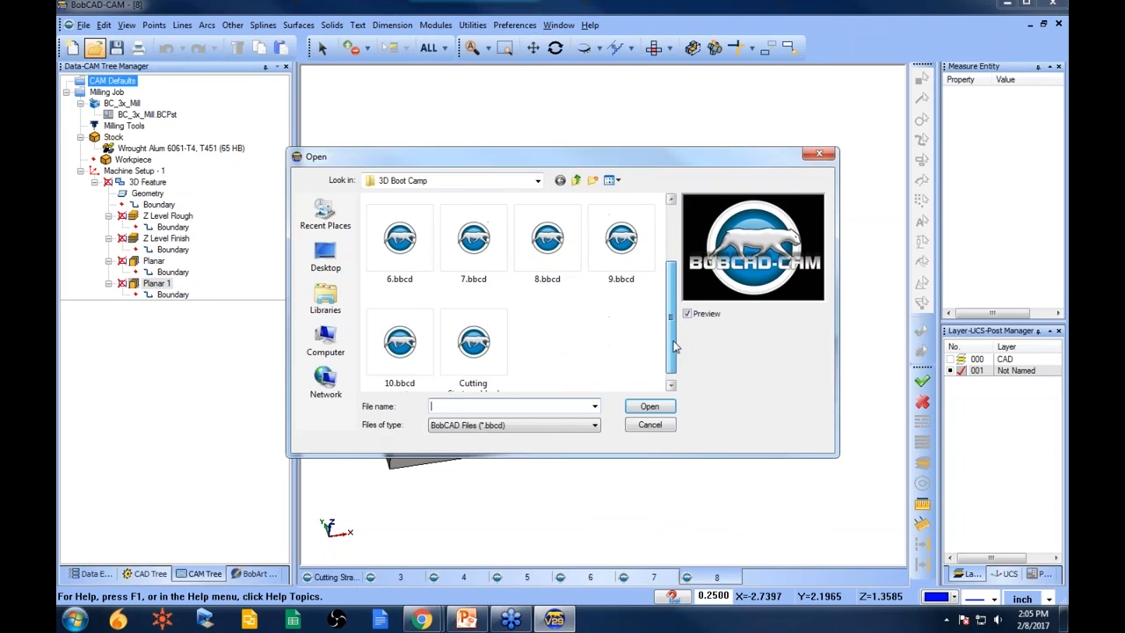
{"action": "left_click", "coordinate": [405, 354]}
{"action": "left_click", "coordinate": [621, 235]}
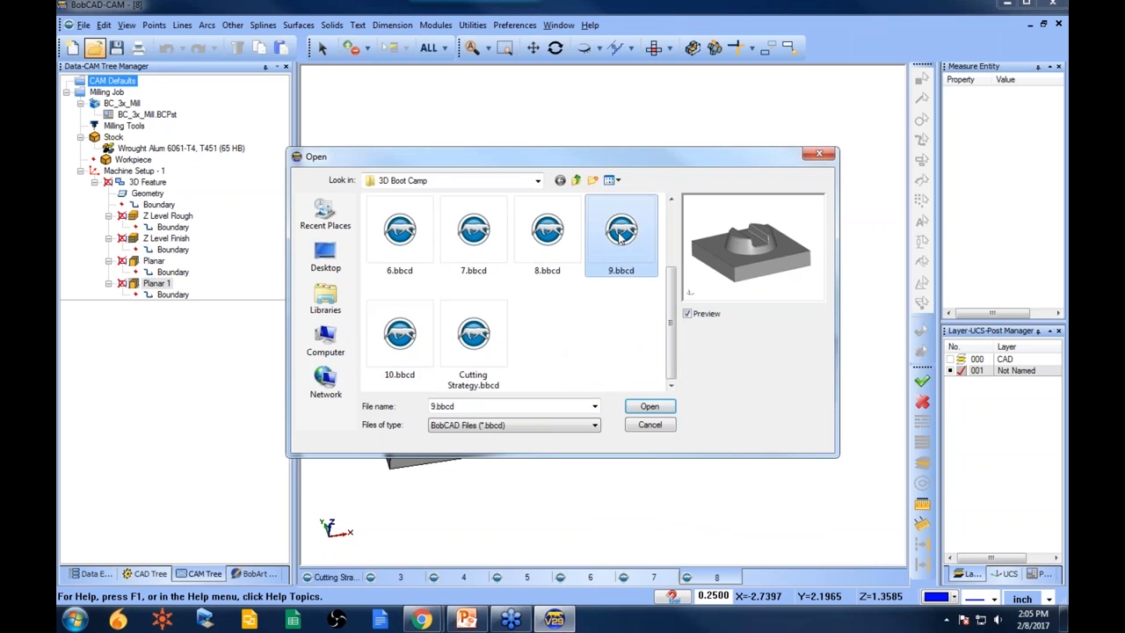
{"action": "left_click", "coordinate": [547, 232]}
{"action": "left_click", "coordinate": [621, 233]}
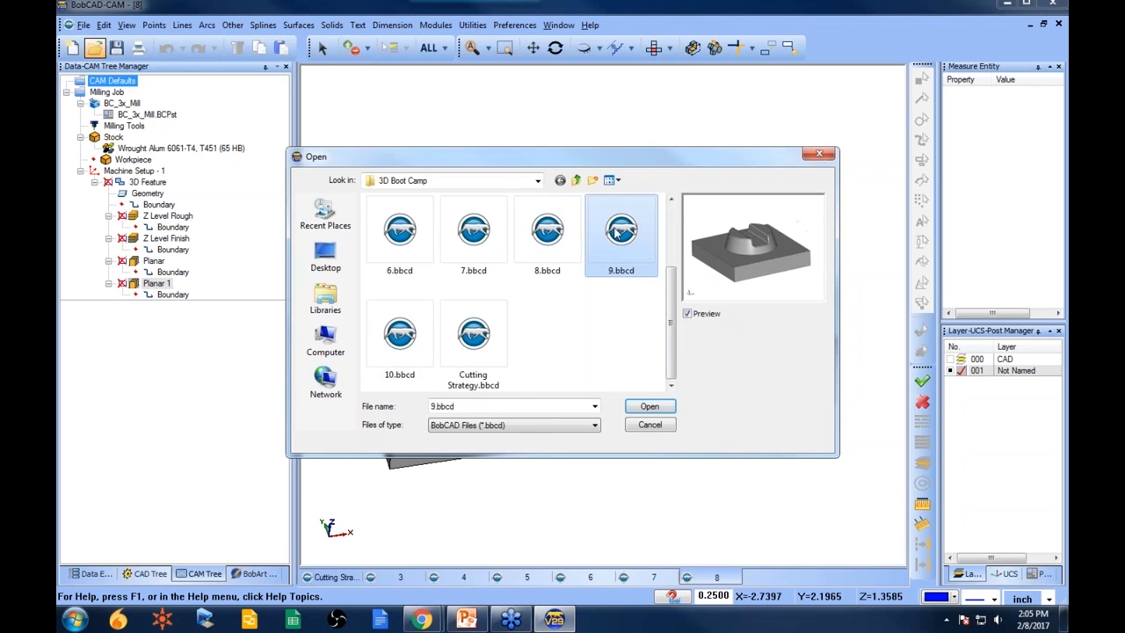
{"action": "left_click", "coordinate": [664, 407]}
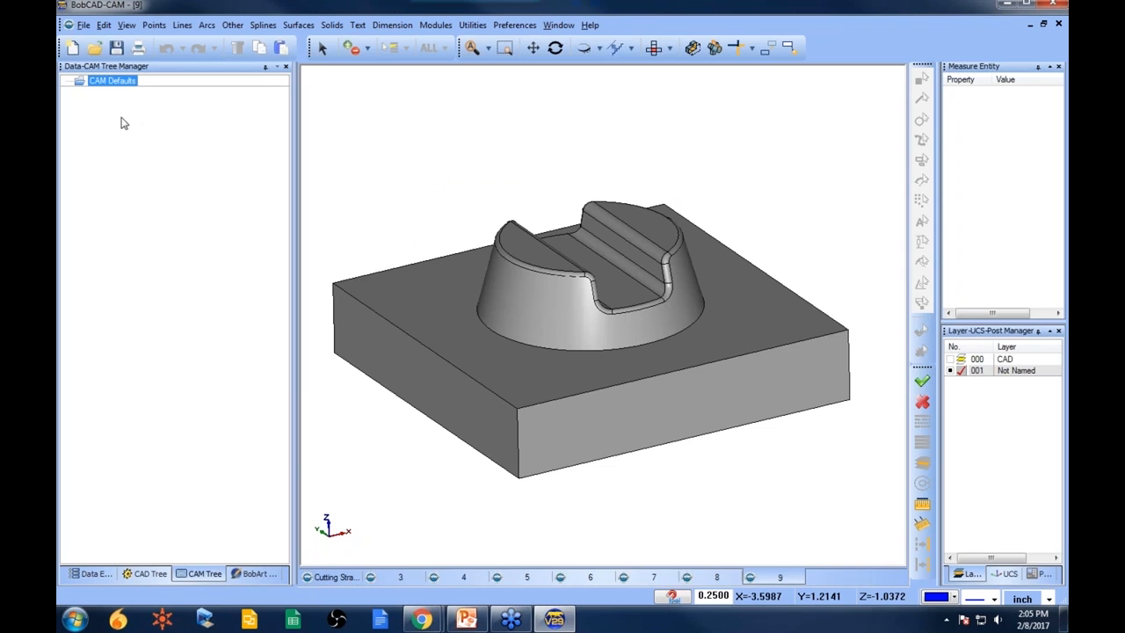
- Open the part file 10.bbcd from the 3D Boot Camp folder
{"action": "left_click", "coordinate": [149, 573]}
{"action": "left_click", "coordinate": [201, 575]}
{"action": "left_click", "coordinate": [95, 49]}
{"action": "scroll", "coordinate": [615, 334], "scroll_direction": "down", "scroll_amount": 3}
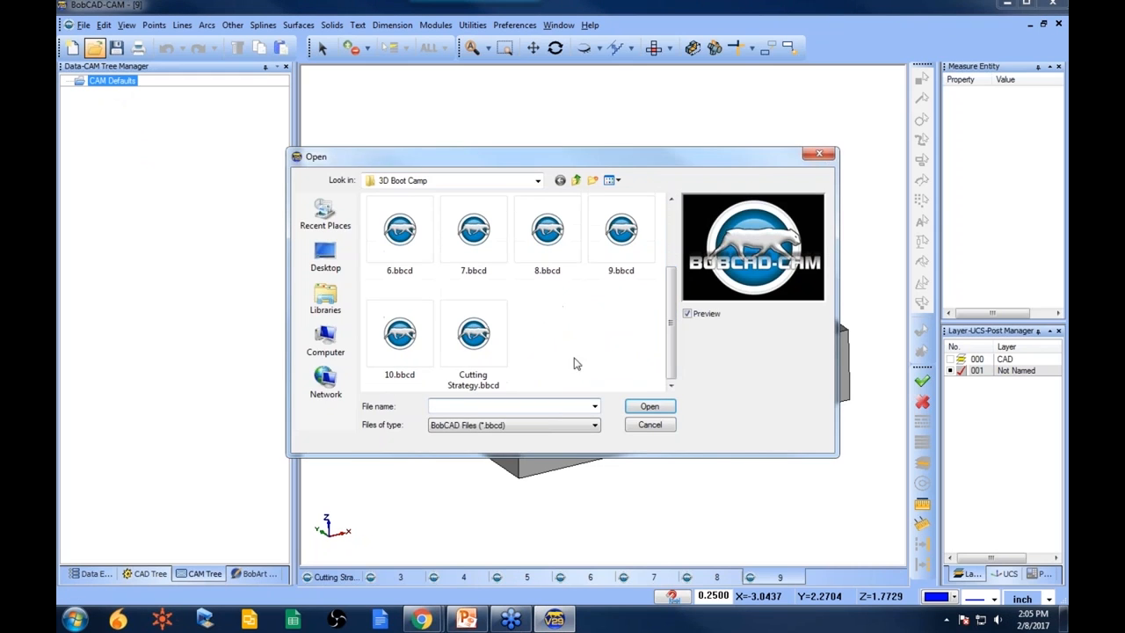
{"action": "left_click", "coordinate": [400, 339]}
{"action": "left_click", "coordinate": [649, 406]}
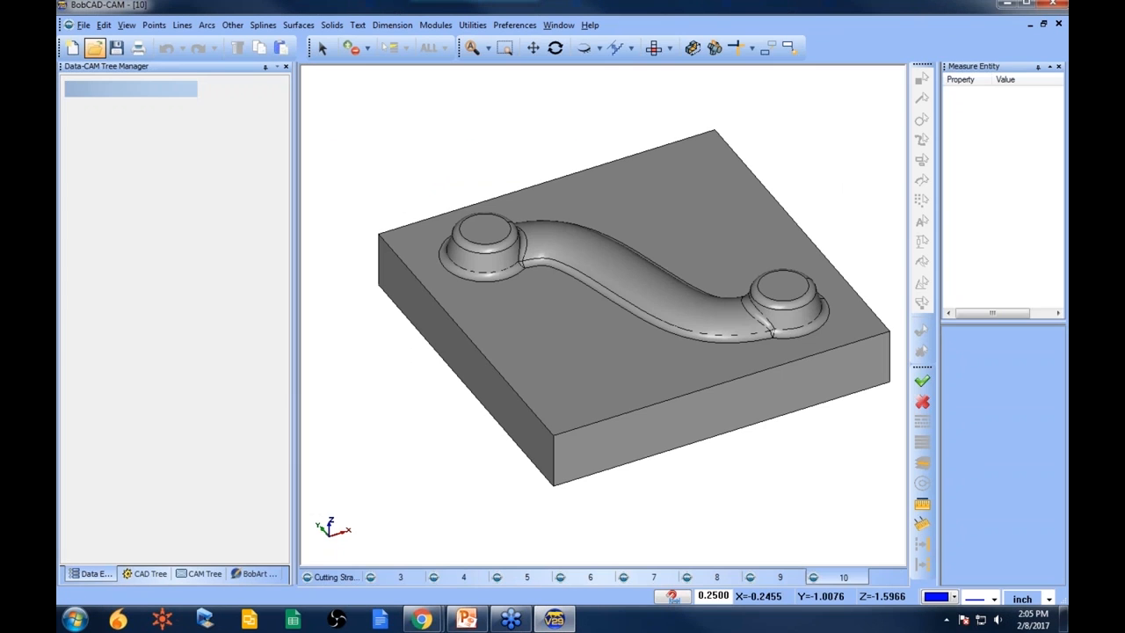
- Create a new milling job with rectangular stock for the part
{"action": "left_click", "coordinate": [201, 573]}
{"action": "right_click", "coordinate": [114, 81]}
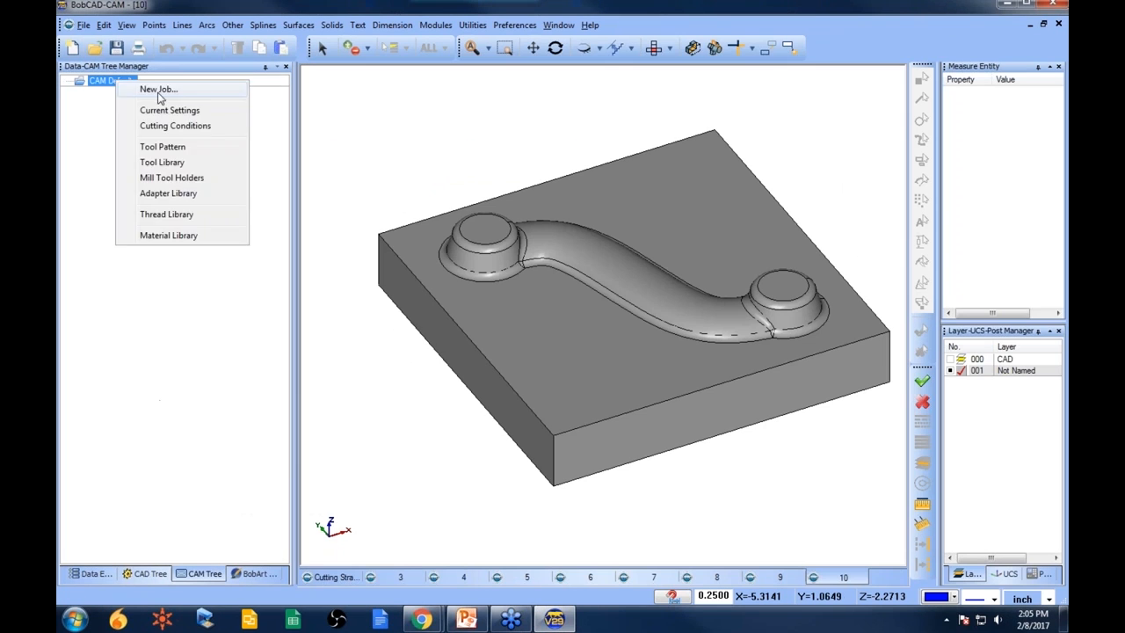
{"action": "left_click", "coordinate": [161, 94]}
{"action": "left_click", "coordinate": [106, 287]}
{"action": "left_click", "coordinate": [154, 227]}
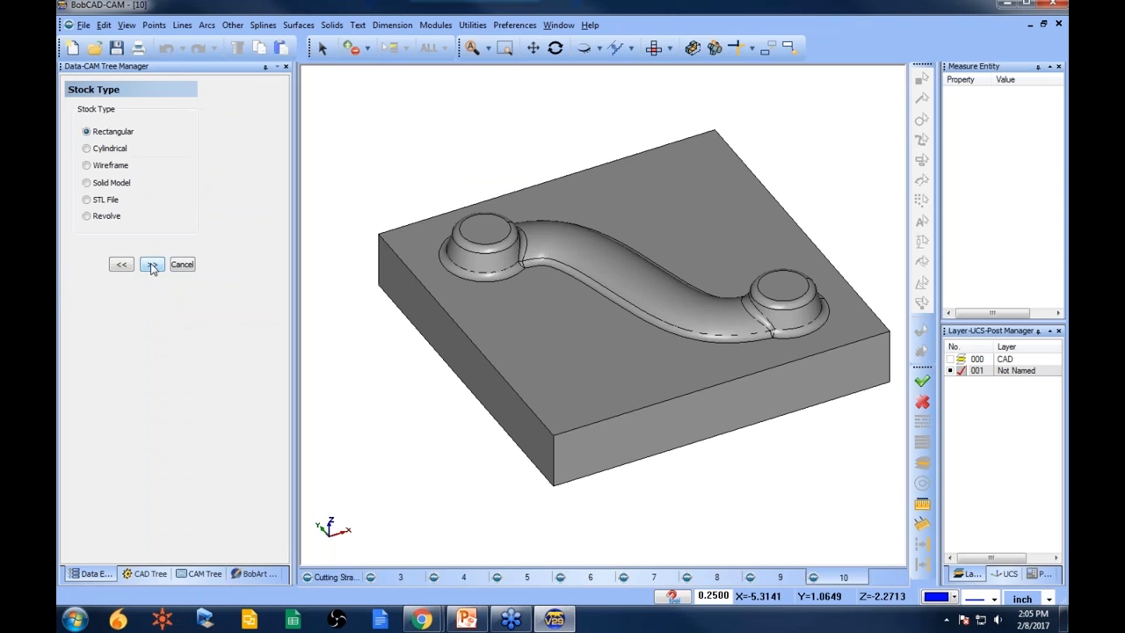
{"action": "left_click", "coordinate": [151, 261]}
{"action": "left_click", "coordinate": [120, 386]}
- Pick the machine setup origin at the top center point of the stock and accept the setup
{"action": "left_click", "coordinate": [96, 178]}
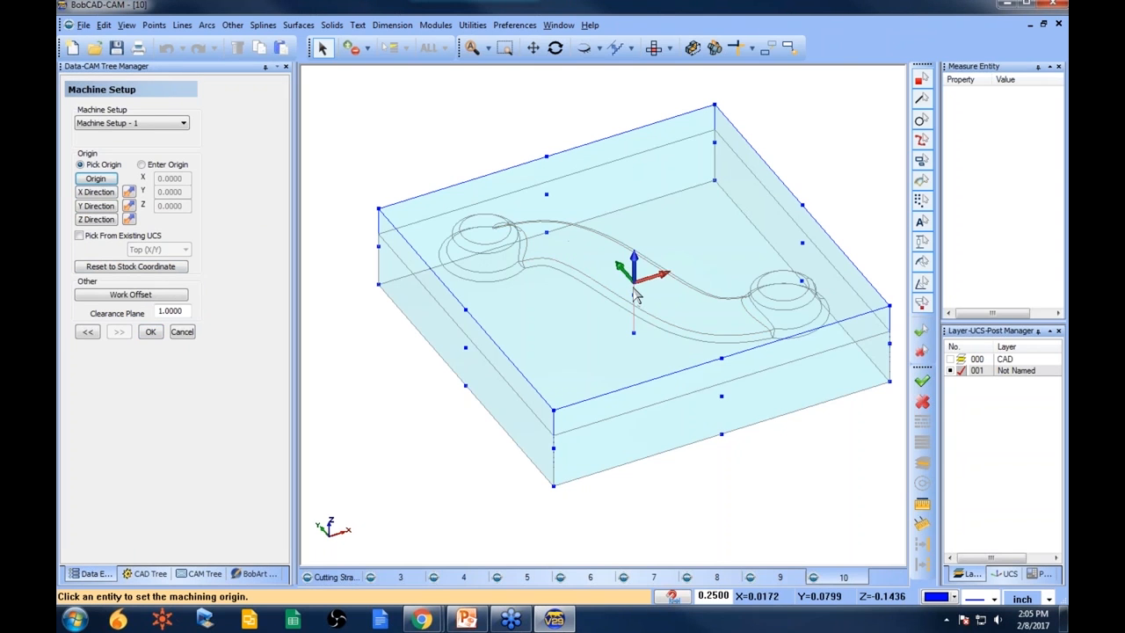
{"action": "scroll", "coordinate": [647, 293], "scroll_direction": "up", "scroll_amount": 1}
{"action": "middle_click_drag", "start_coordinate": [645, 289], "coordinate": [629, 239]}
{"action": "scroll", "coordinate": [629, 240], "scroll_direction": "up", "scroll_amount": 4}
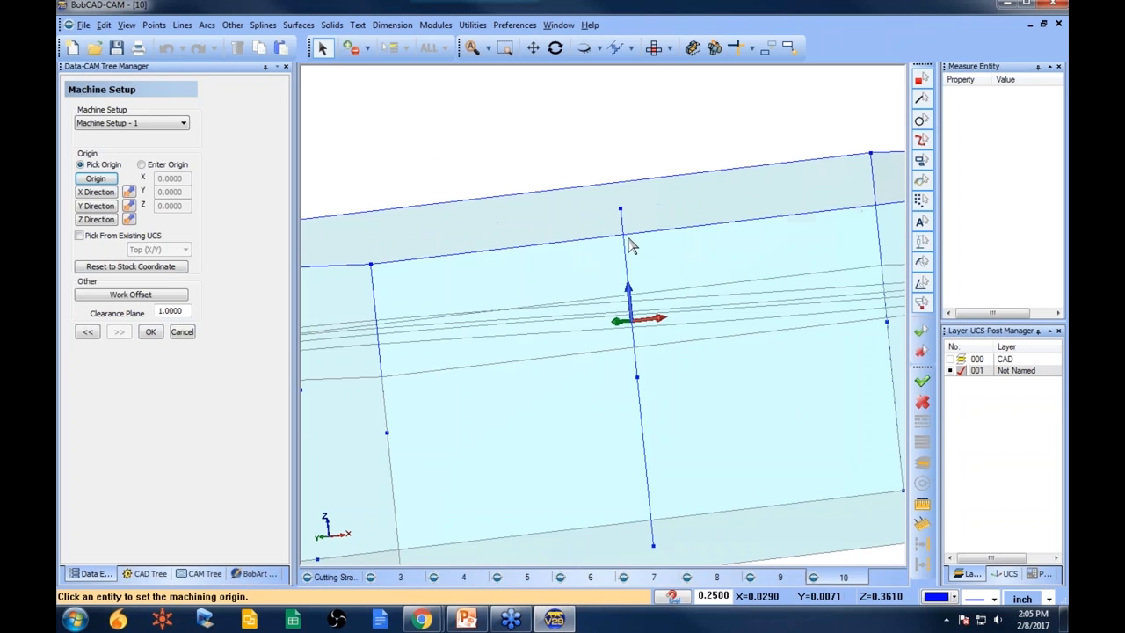
{"action": "left_click", "coordinate": [621, 212]}
{"action": "left_click", "coordinate": [150, 332]}
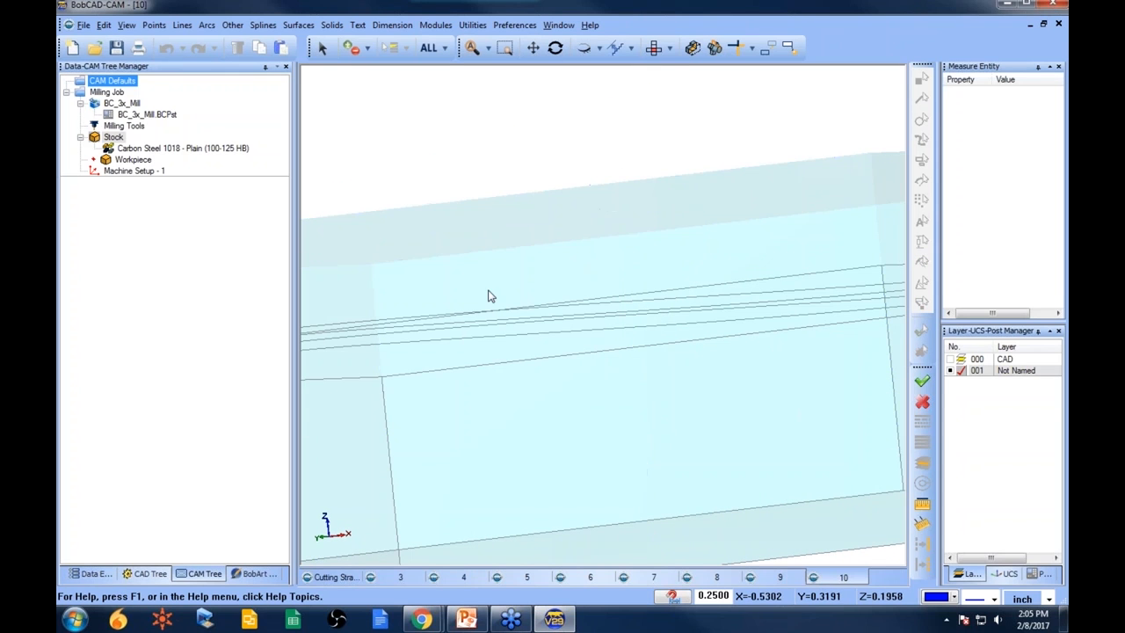
- Paste the 3D feature into Machine Setup - 1 of the new job
{"action": "middle_click_drag", "start_coordinate": [565, 285], "coordinate": [560, 323]}
{"action": "scroll", "coordinate": [558, 324], "scroll_direction": "down", "scroll_amount": 4}
{"action": "key", "text": "ctrl+w"}
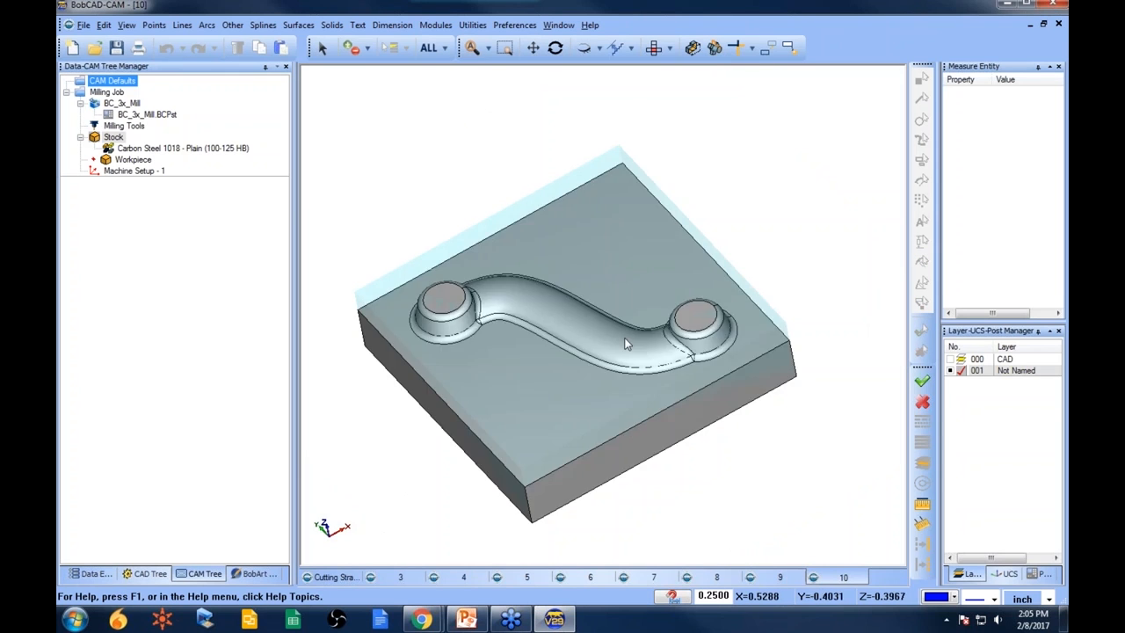
{"action": "left_click", "coordinate": [132, 170]}
{"action": "right_click", "coordinate": [149, 172]}
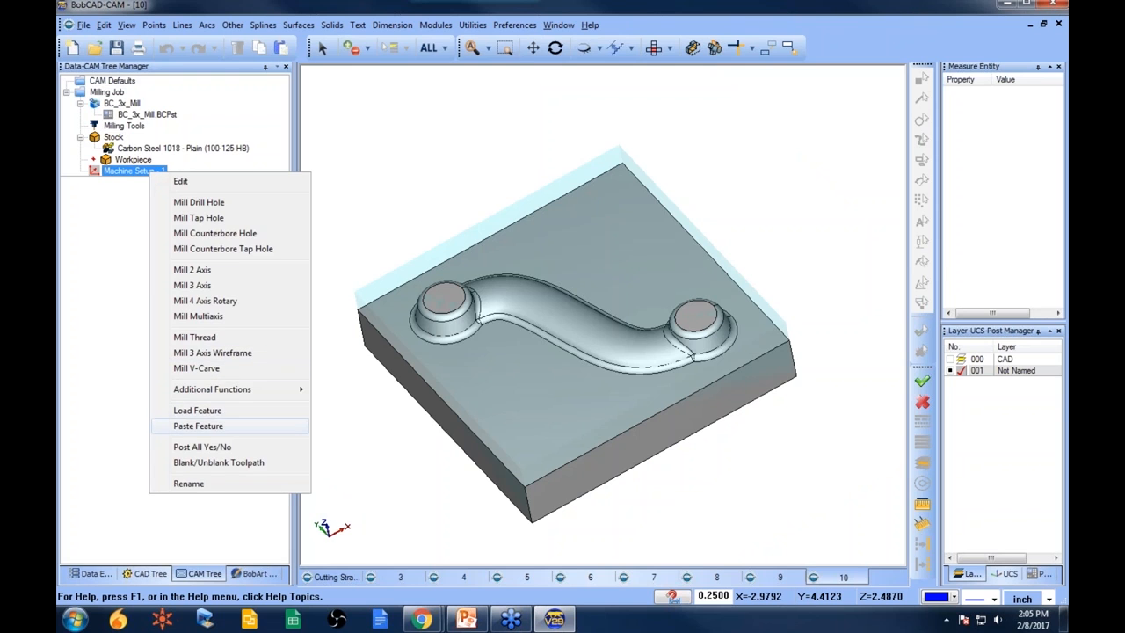
{"action": "left_click", "coordinate": [198, 425]}
- Reselect all part surfaces as the feature geometry and recompute Z Level Rough and Z Level Finish
{"action": "left_click", "coordinate": [158, 192]}
{"action": "left_click", "coordinate": [442, 47]}
{"action": "left_click", "coordinate": [156, 215]}
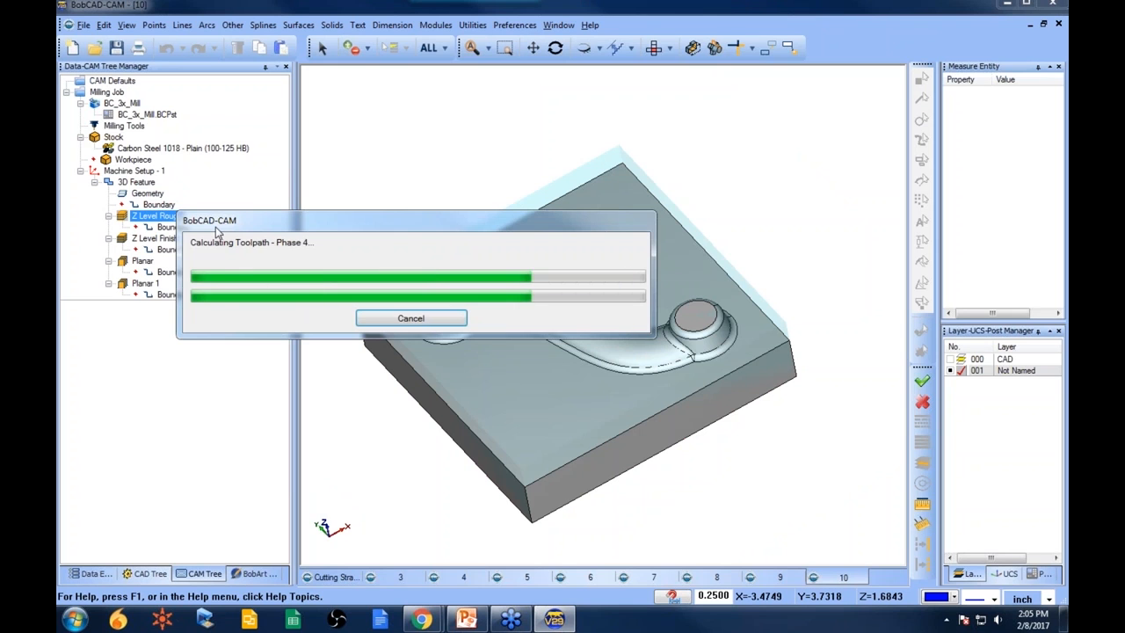
{"action": "left_click", "coordinate": [158, 239]}
{"action": "right_click", "coordinate": [195, 240]}
{"action": "left_click", "coordinate": [227, 244]}
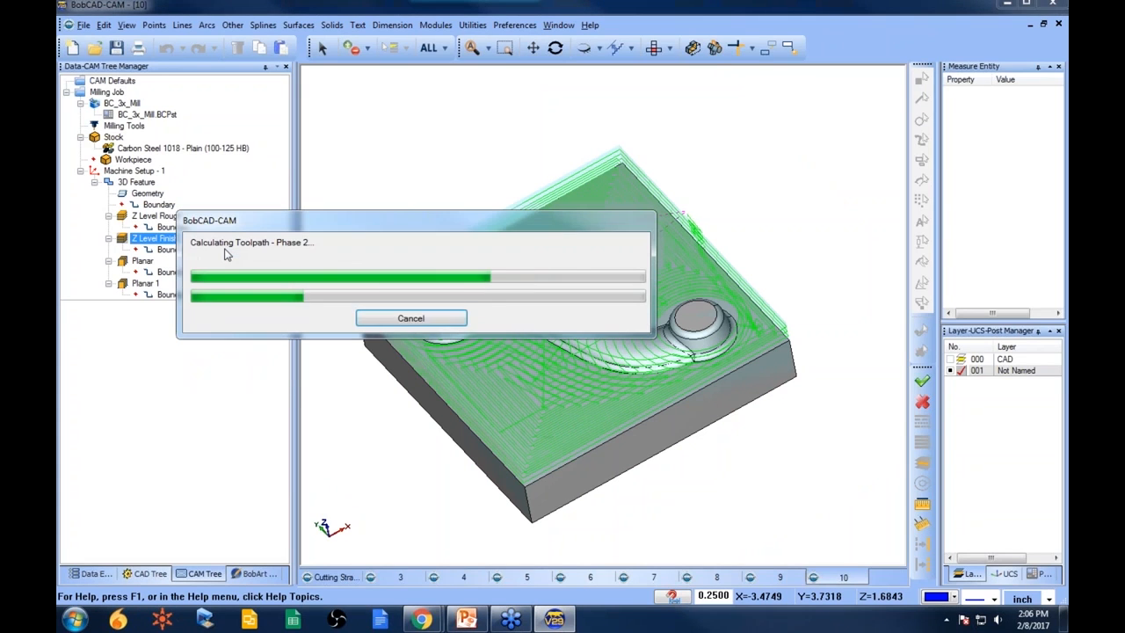
- Recompute the Planar and Planar 1 toolpaths
{"action": "left_click", "coordinate": [142, 261]}
{"action": "right_click", "coordinate": [163, 262]}
{"action": "left_click", "coordinate": [202, 270]}
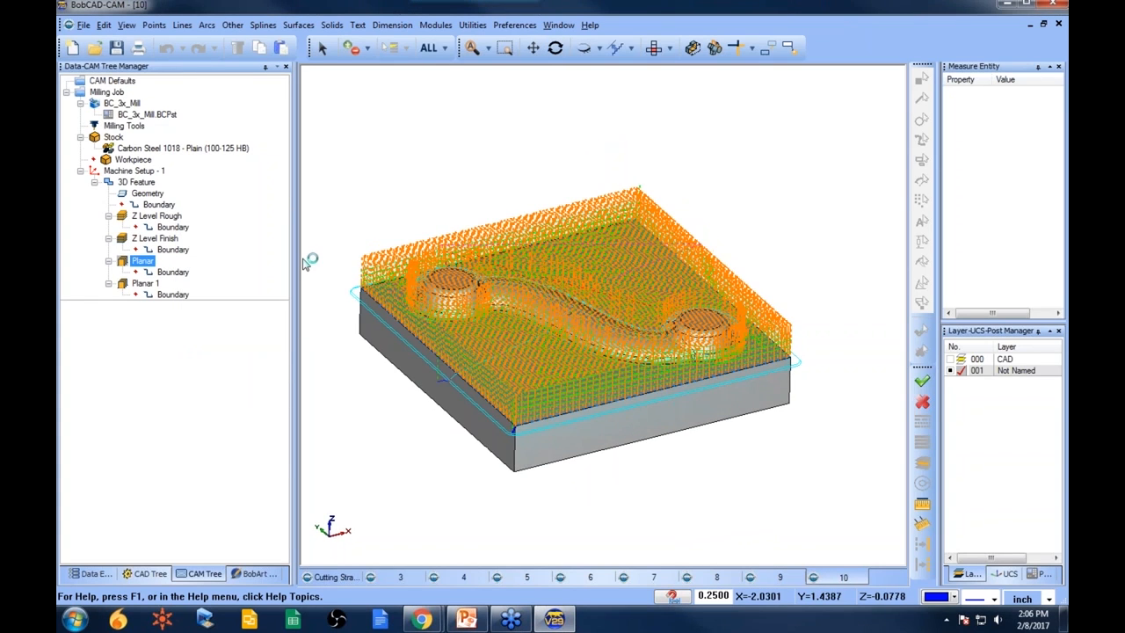
{"action": "left_click", "coordinate": [145, 284]}
{"action": "right_click", "coordinate": [146, 284]}
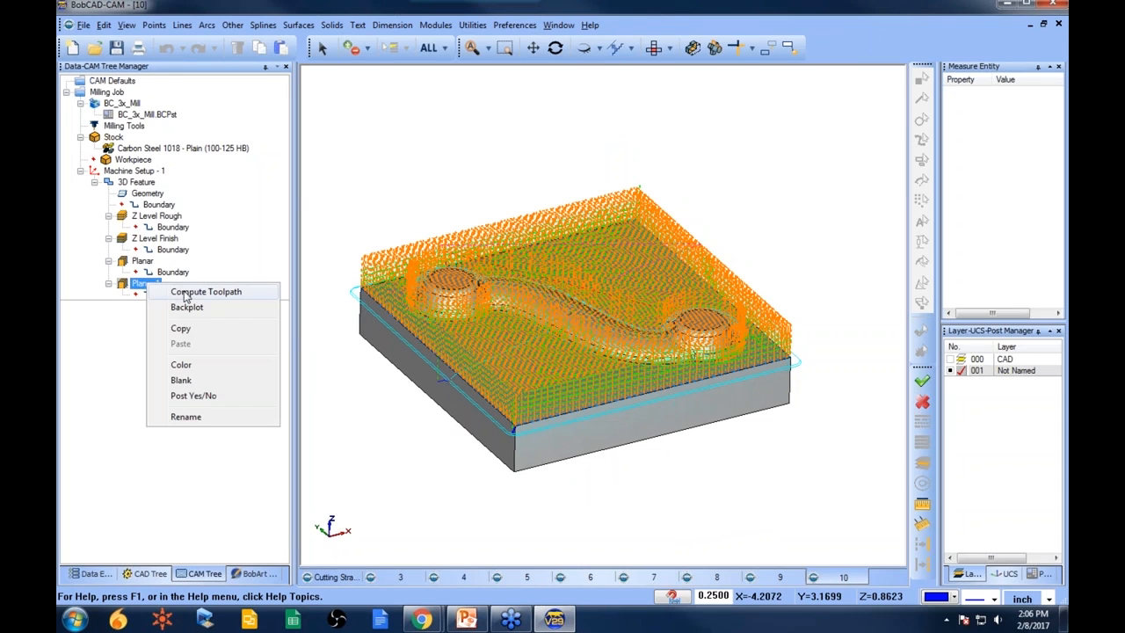
{"action": "left_click", "coordinate": [250, 291]}
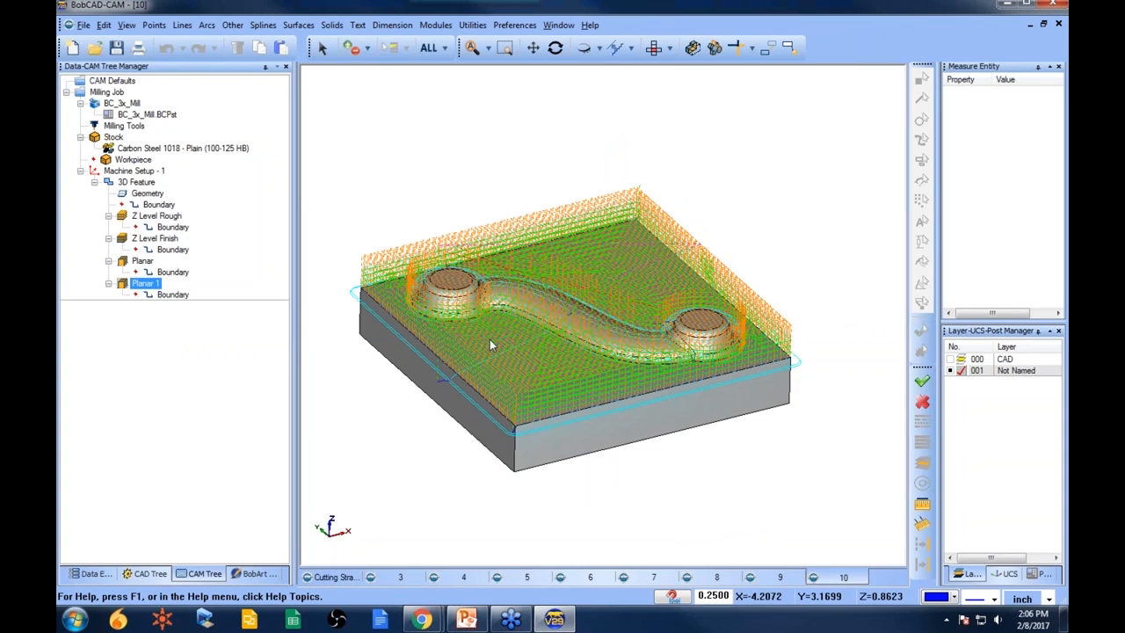
- Hide all toolpaths and display each operation's toolpath individually to inspect it
{"action": "right_click", "coordinate": [146, 182]}
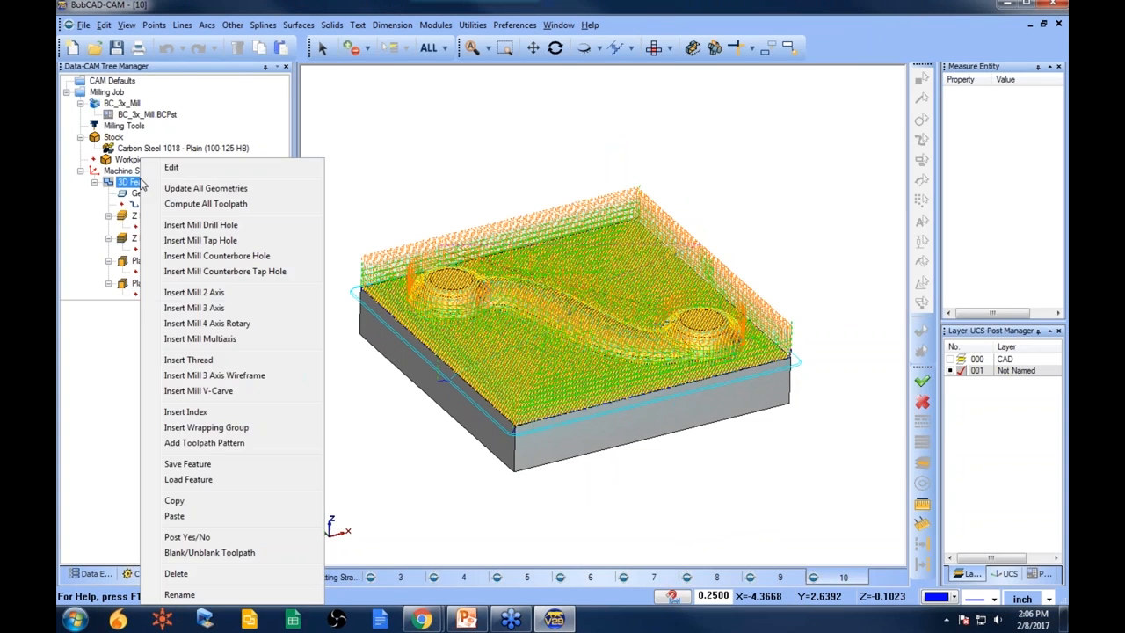
{"action": "left_click", "coordinate": [202, 550]}
{"action": "left_click", "coordinate": [156, 285]}
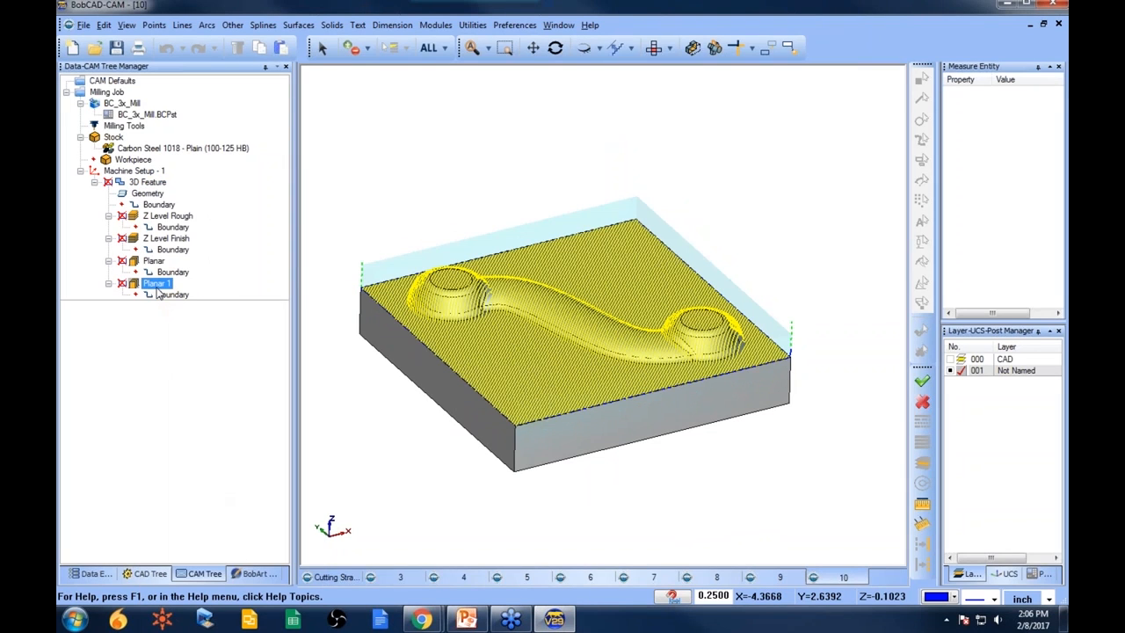
{"action": "left_click", "coordinate": [164, 239]}
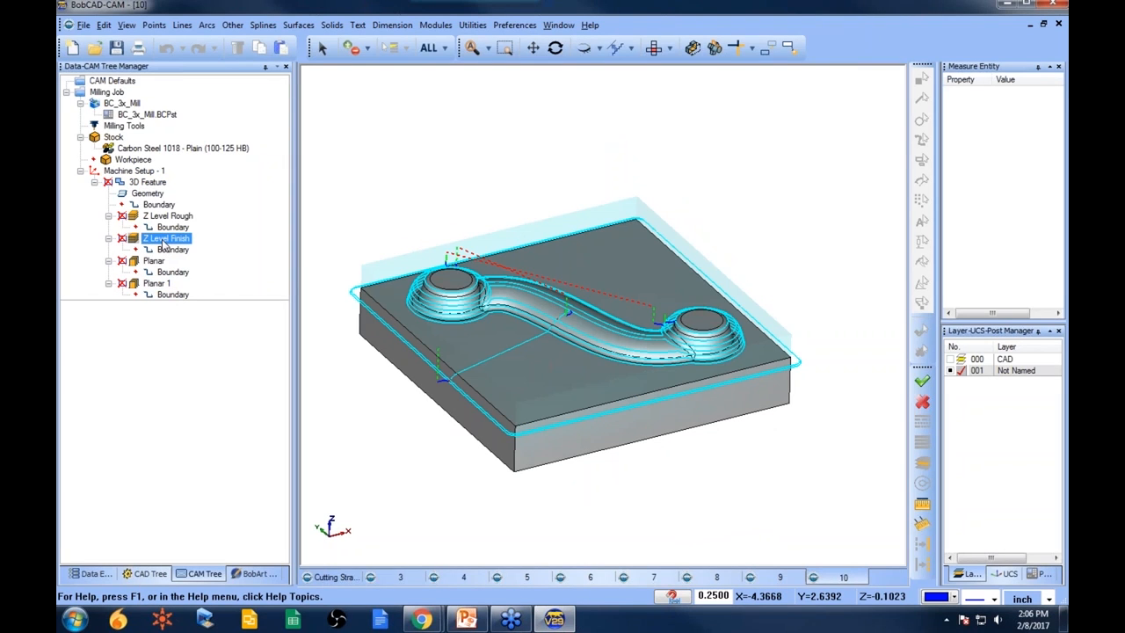
{"action": "left_click", "coordinate": [166, 216], "text": "ctrl"}
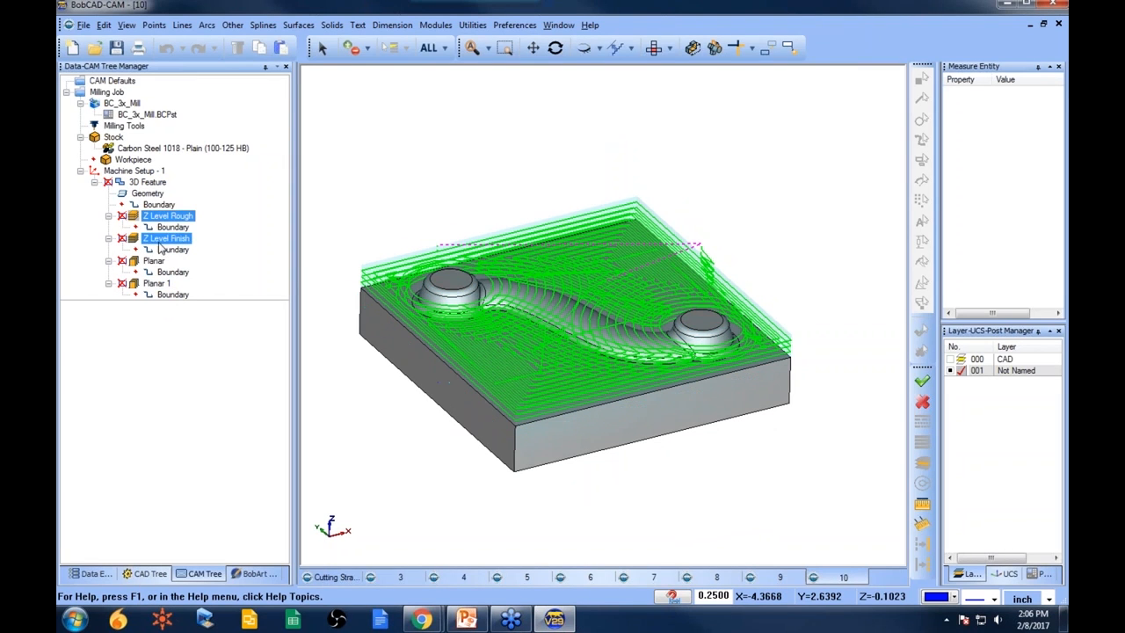
{"action": "left_click", "coordinate": [164, 239]}
{"action": "left_click", "coordinate": [172, 272], "text": "ctrl"}
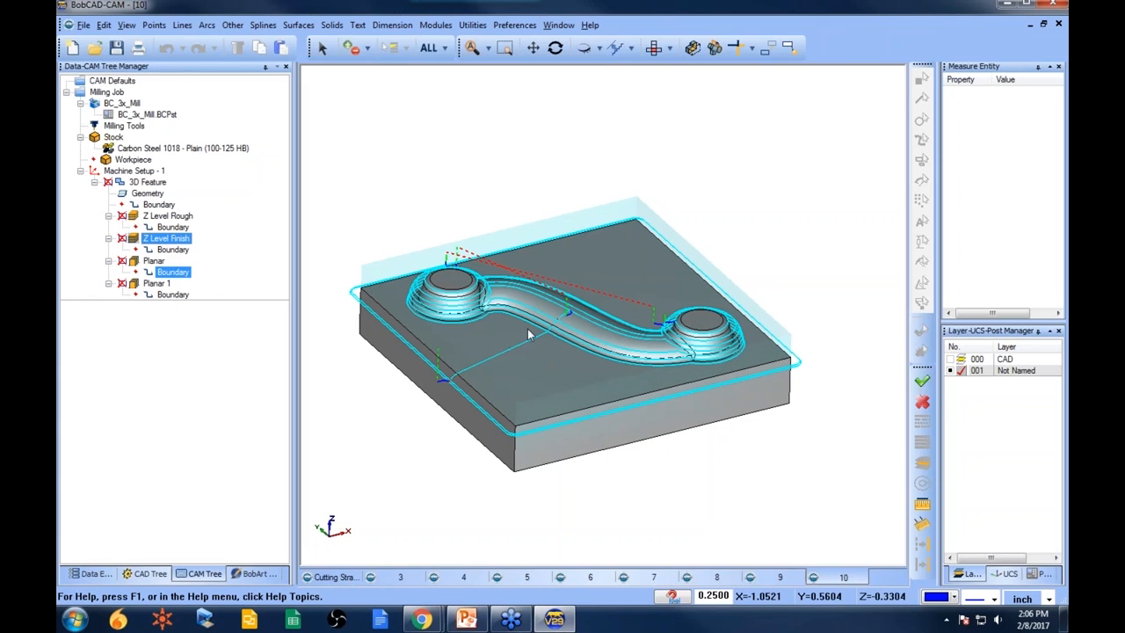
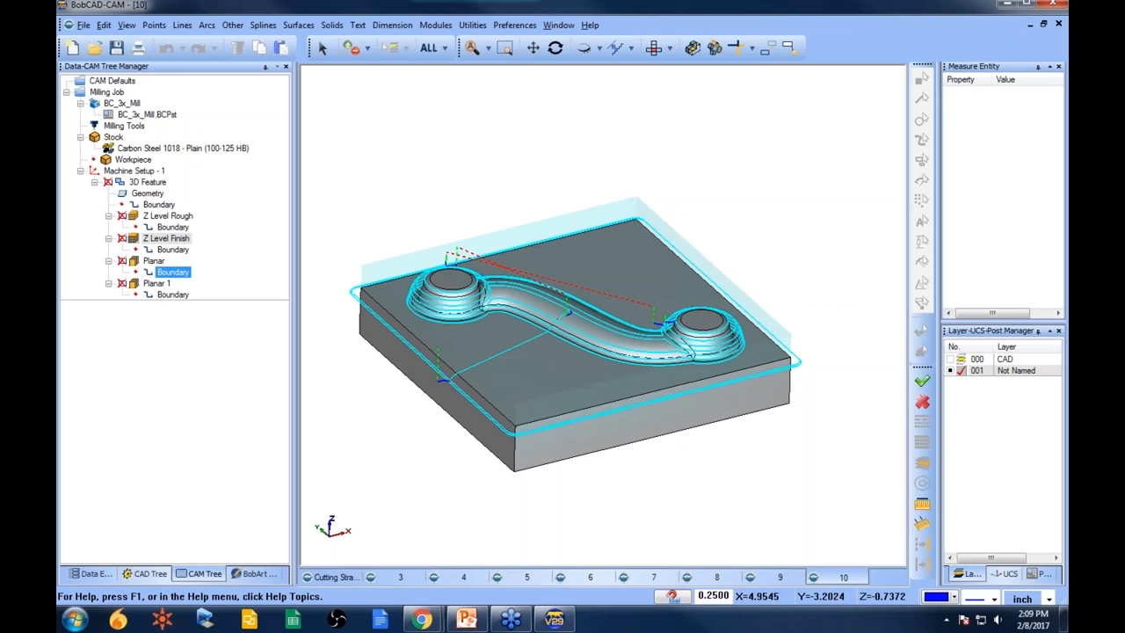
- Close the other open part files without saving their changes
{"action": "left_click", "coordinate": [1058, 24]}
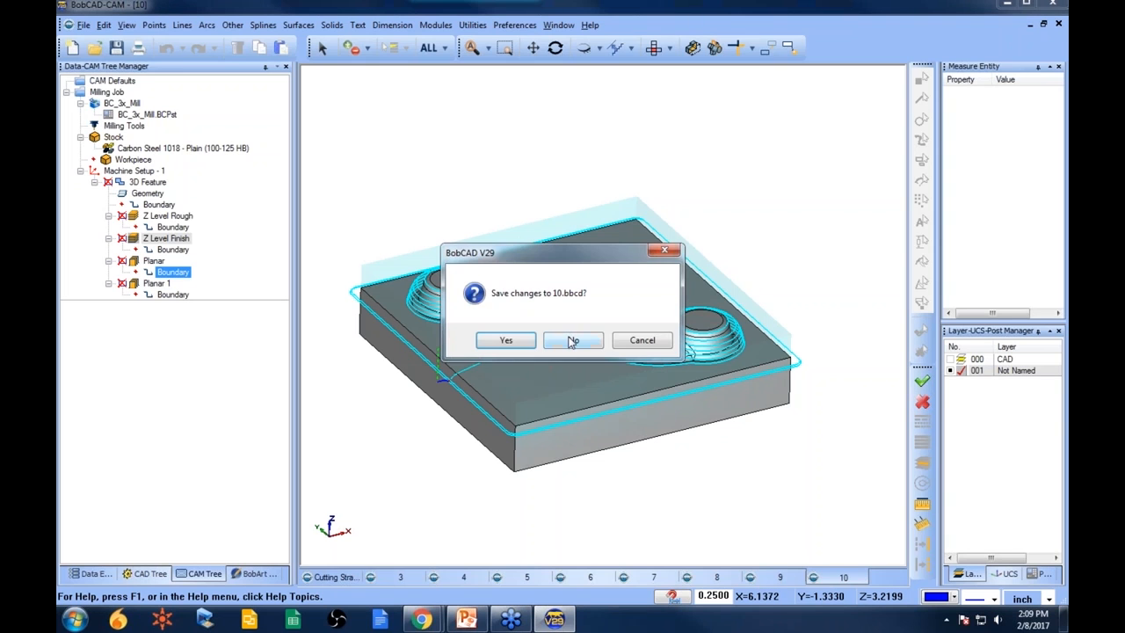
{"action": "left_click", "coordinate": [584, 335]}
{"action": "left_click", "coordinate": [1058, 24]}
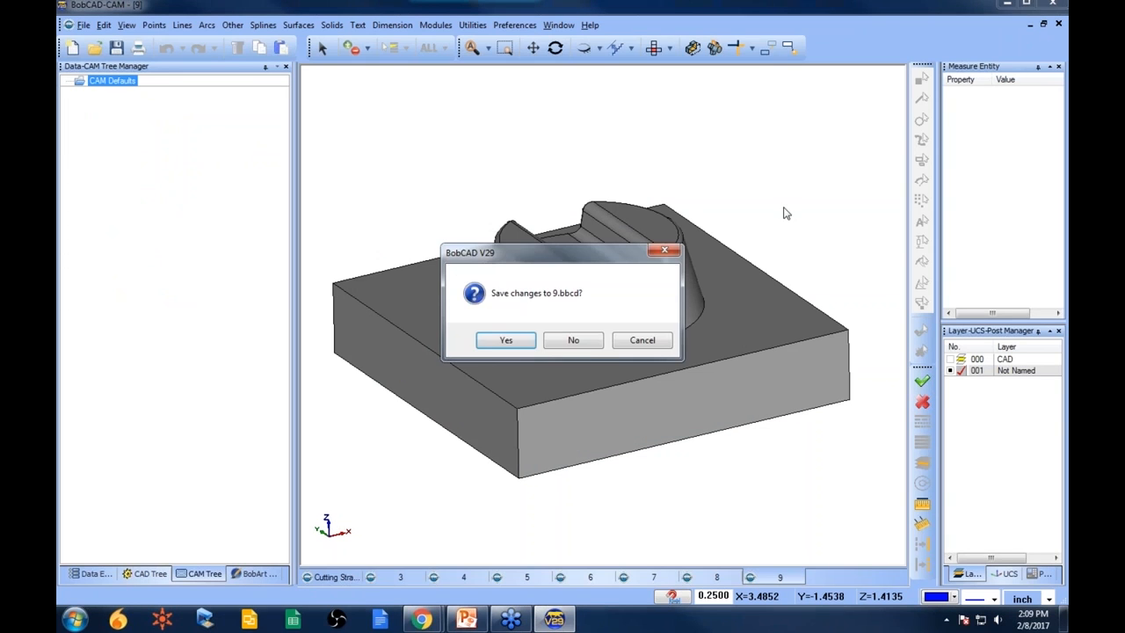
{"action": "left_click", "coordinate": [573, 340]}
{"action": "left_click", "coordinate": [1058, 24]}
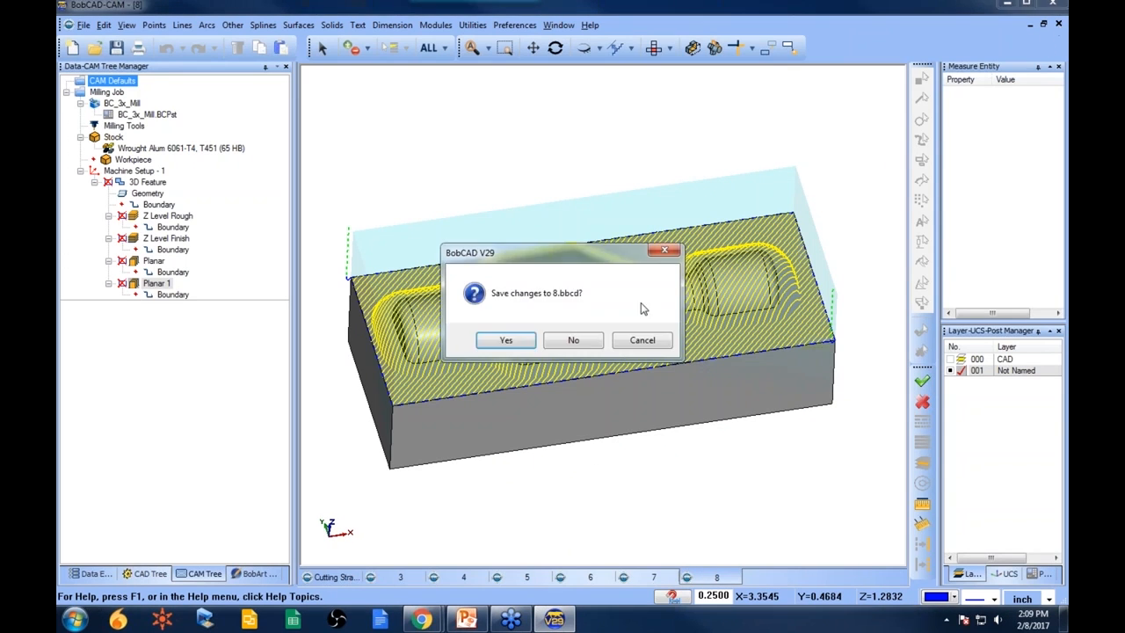
{"action": "left_click", "coordinate": [573, 340]}
{"action": "left_click", "coordinate": [1059, 24]}
{"action": "left_click", "coordinate": [574, 340]}
{"action": "left_click", "coordinate": [1058, 24]}
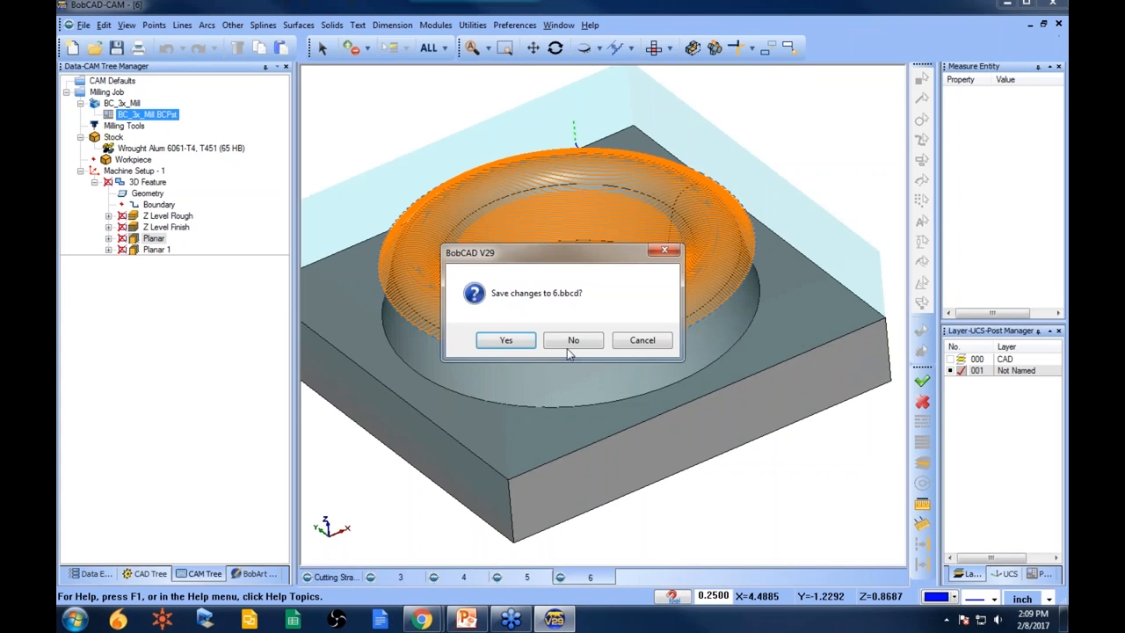
{"action": "left_click", "coordinate": [574, 340]}
{"action": "left_click", "coordinate": [1059, 23]}
{"action": "left_click", "coordinate": [573, 342]}
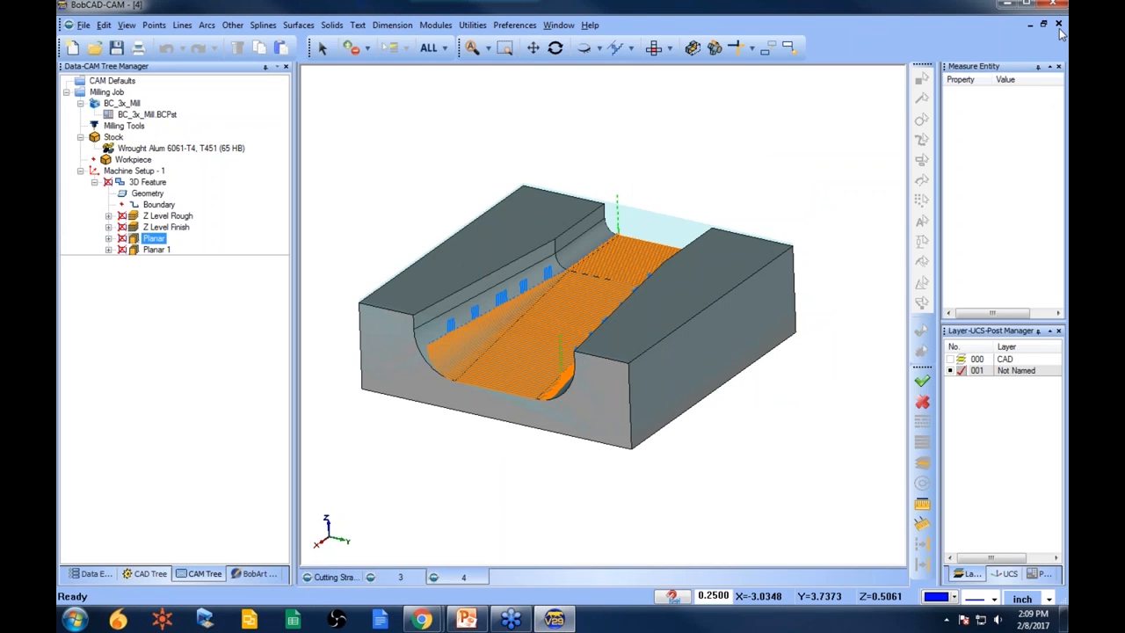
{"action": "left_click", "coordinate": [1059, 24]}
{"action": "left_click", "coordinate": [573, 341]}
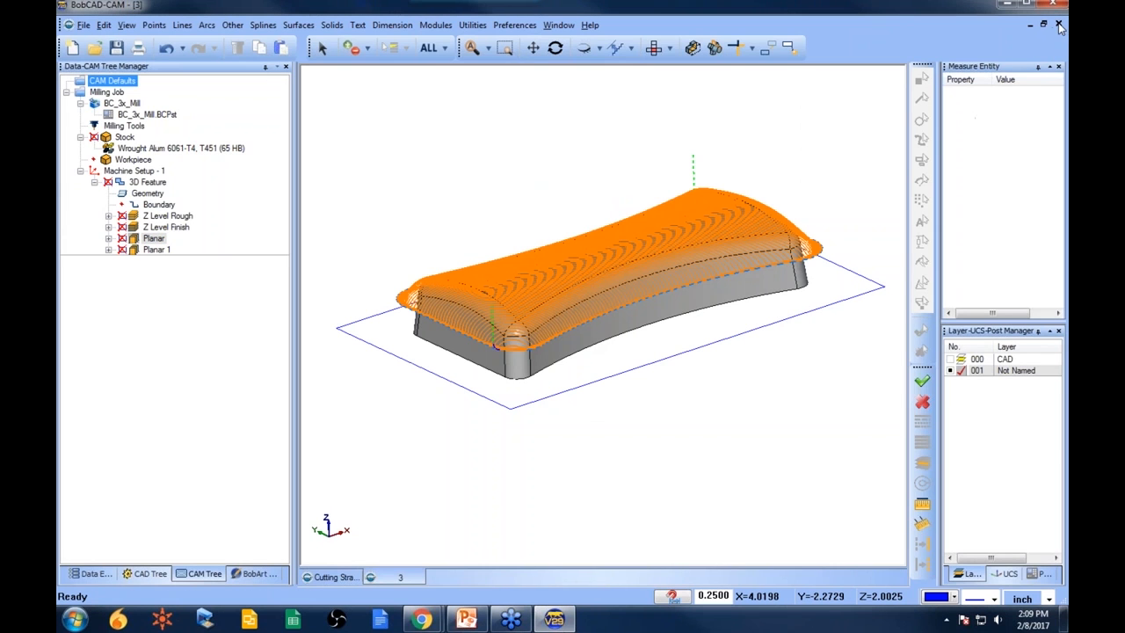
{"action": "left_click", "coordinate": [1058, 24]}
{"action": "left_click", "coordinate": [573, 341]}
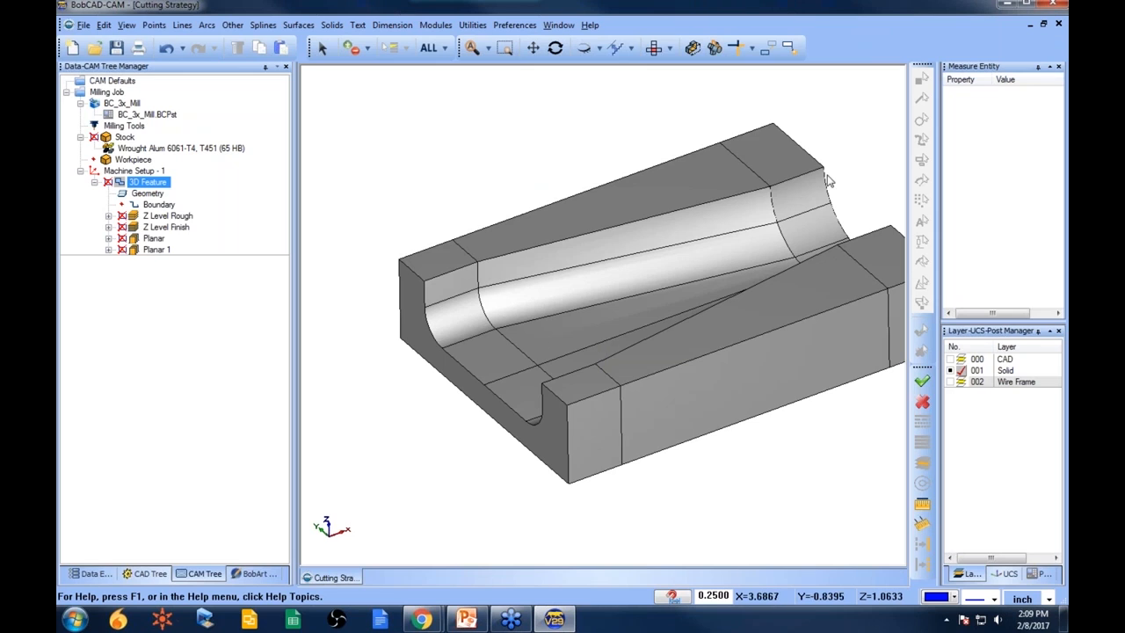
- Toggle the toolpath display of the 3D feature in Machine Setup - 1
{"action": "scroll", "coordinate": [490, 318], "scroll_direction": "down", "scroll_amount": 2}
{"action": "scroll", "coordinate": [690, 311], "scroll_direction": "up", "scroll_amount": 1}
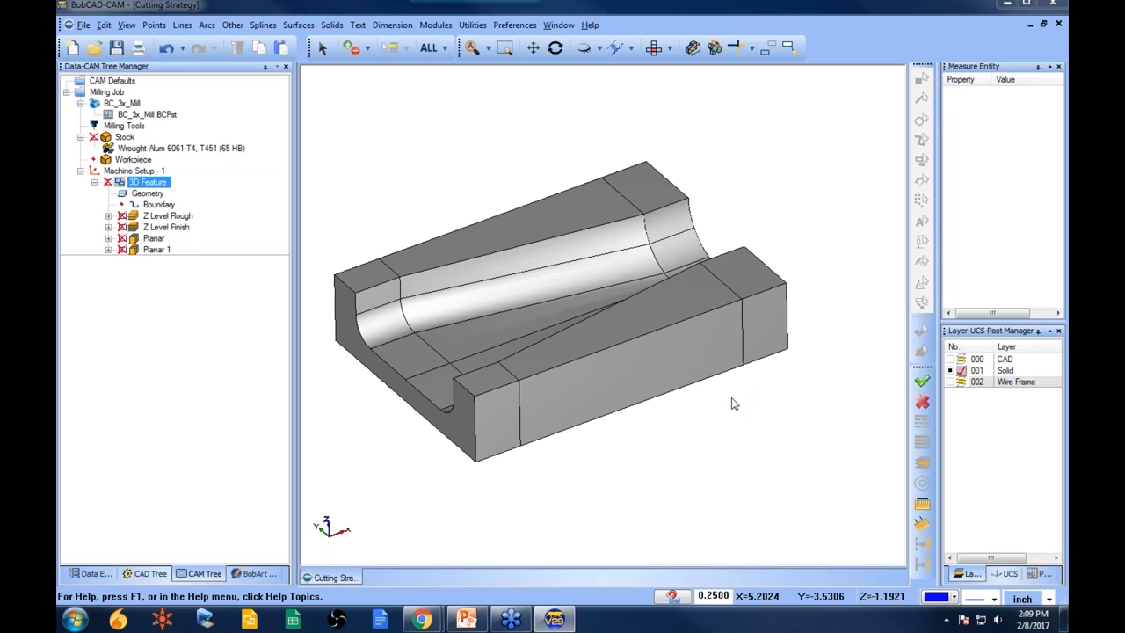
{"action": "middle_click_drag", "start_coordinate": [759, 440], "coordinate": [725, 291]}
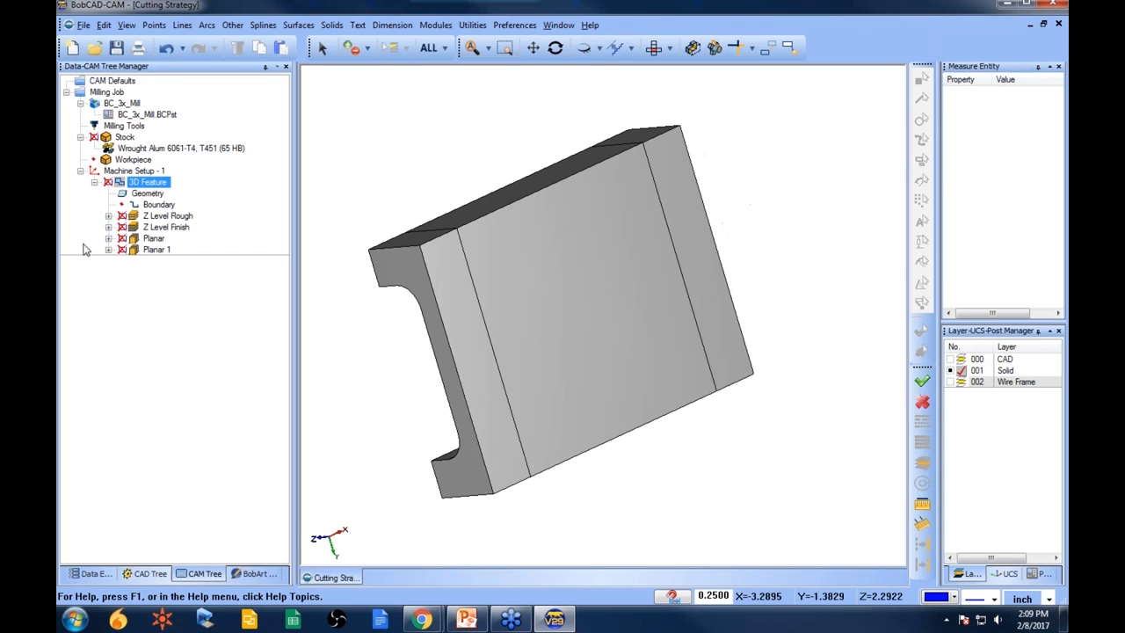
{"action": "right_click", "coordinate": [149, 183]}
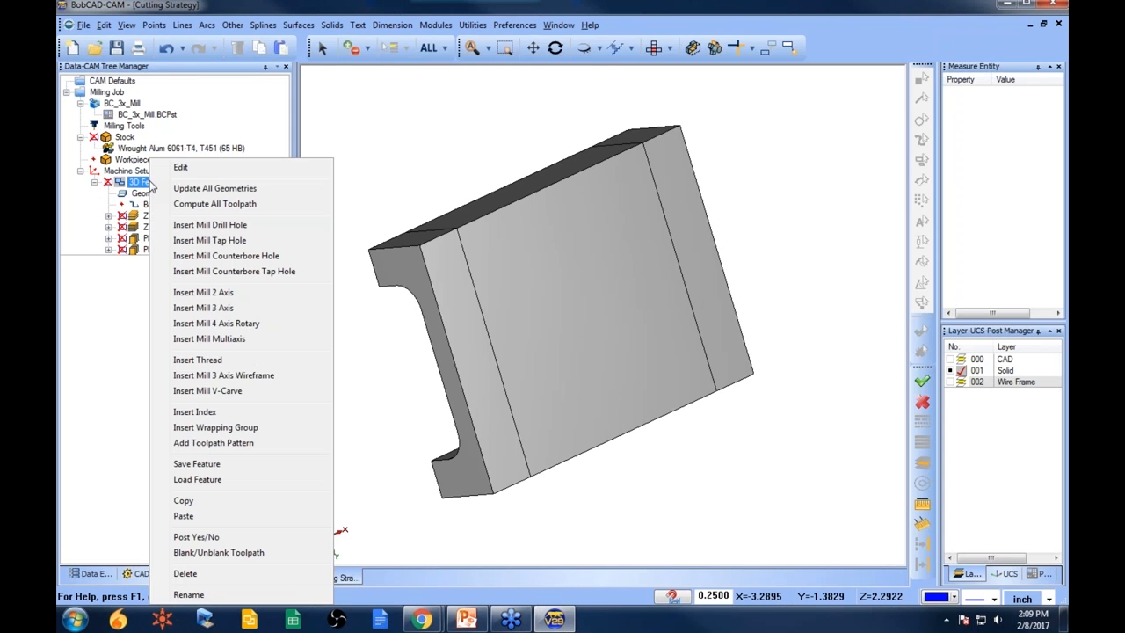
{"action": "left_click", "coordinate": [252, 551]}
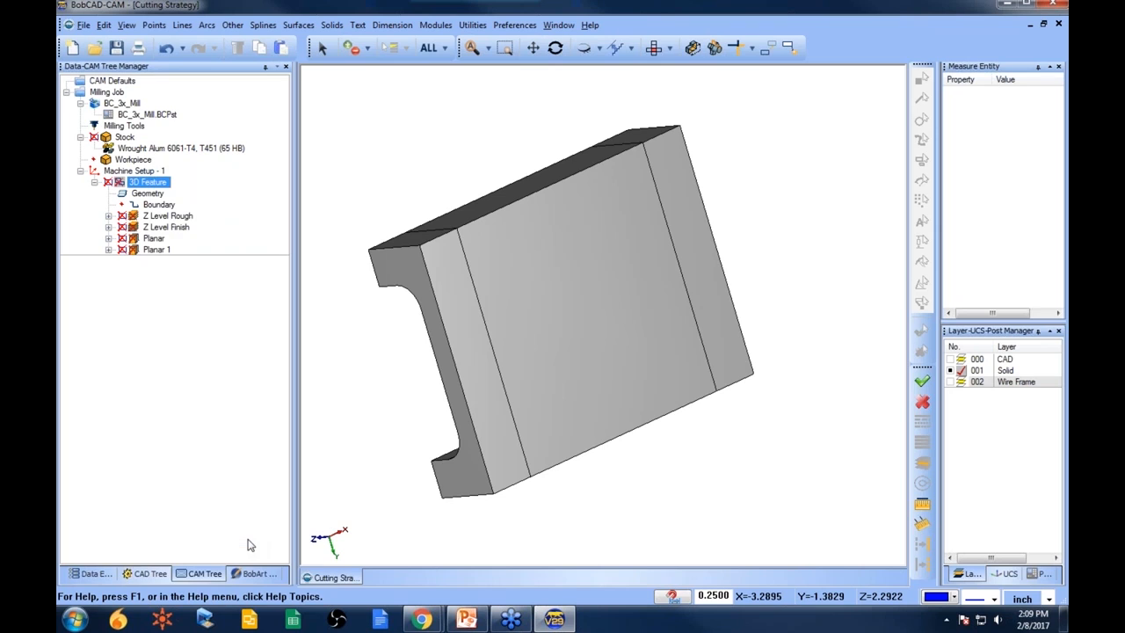
- Insert a new machine setup after Machine Setup - 1
{"action": "left_click", "coordinate": [94, 182]}
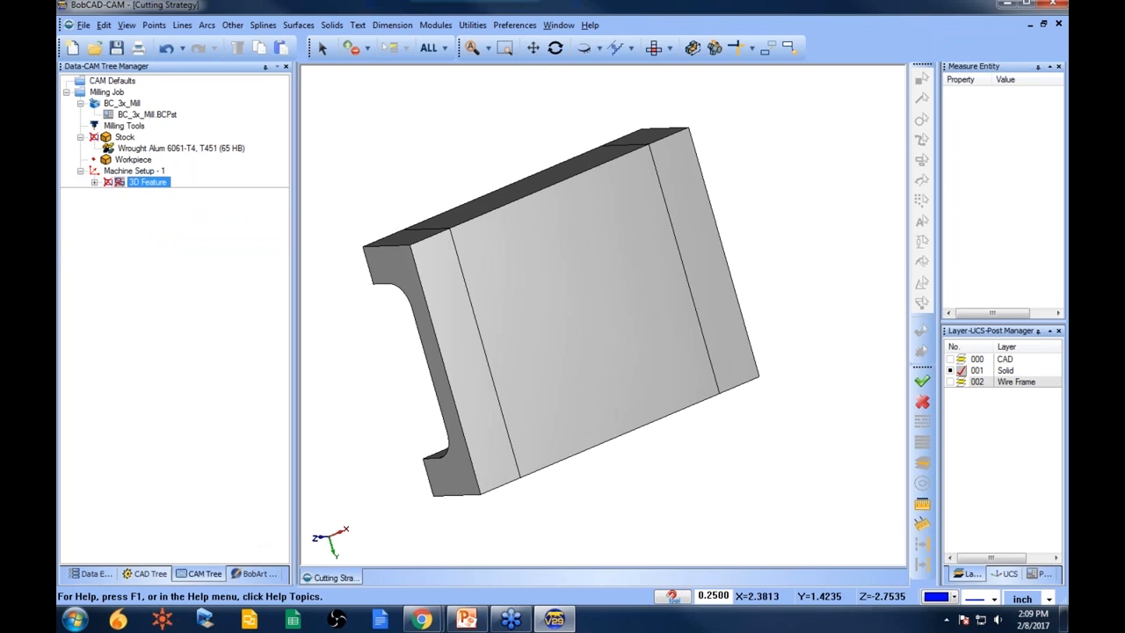
{"action": "right_click", "coordinate": [145, 170]}
{"action": "mouse_move", "coordinate": [283, 394]}
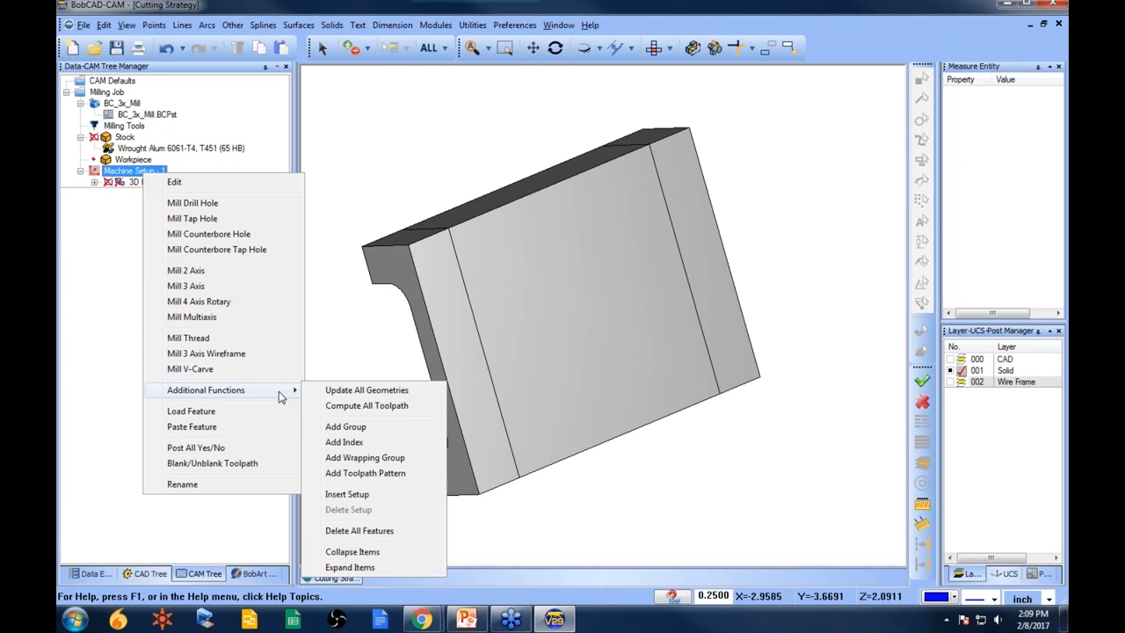
{"action": "left_click", "coordinate": [401, 493]}
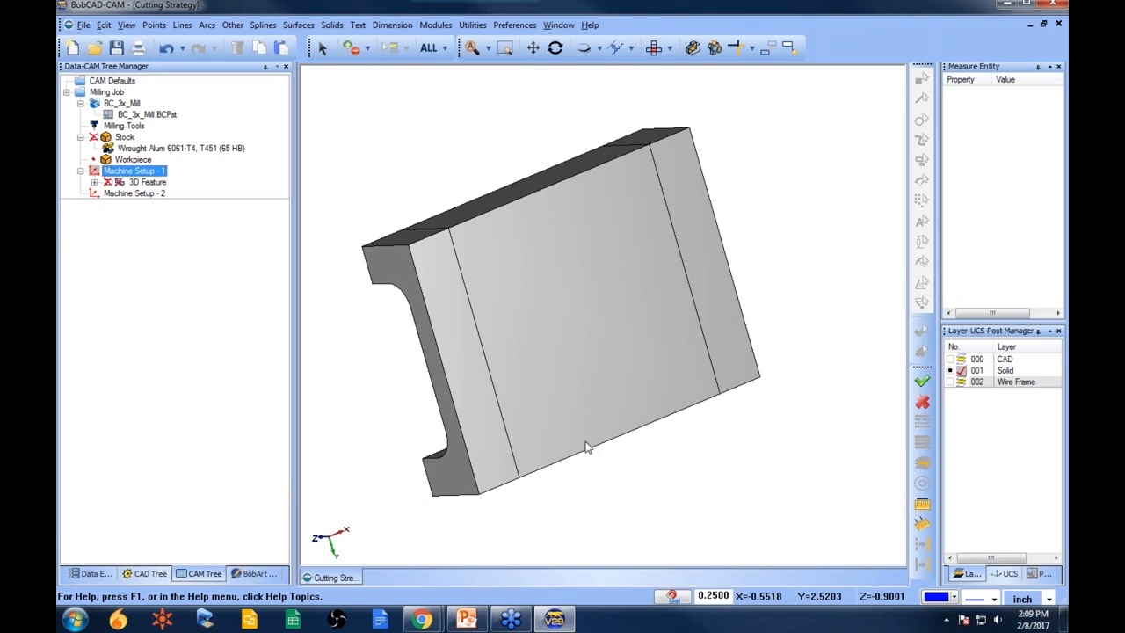
- Edit Machine Setup - 2, picking the part's top corner as origin and its top edge as the X direction
{"action": "right_click", "coordinate": [137, 198]}
{"action": "left_click", "coordinate": [168, 207]}
{"action": "middle_click_drag", "start_coordinate": [521, 287], "coordinate": [545, 368]}
{"action": "middle_click_drag", "start_coordinate": [689, 229], "coordinate": [668, 290]}
{"action": "middle_click_drag", "start_coordinate": [393, 233], "coordinate": [683, 326]}
{"action": "scroll", "coordinate": [492, 255], "scroll_direction": "up", "scroll_amount": 3}
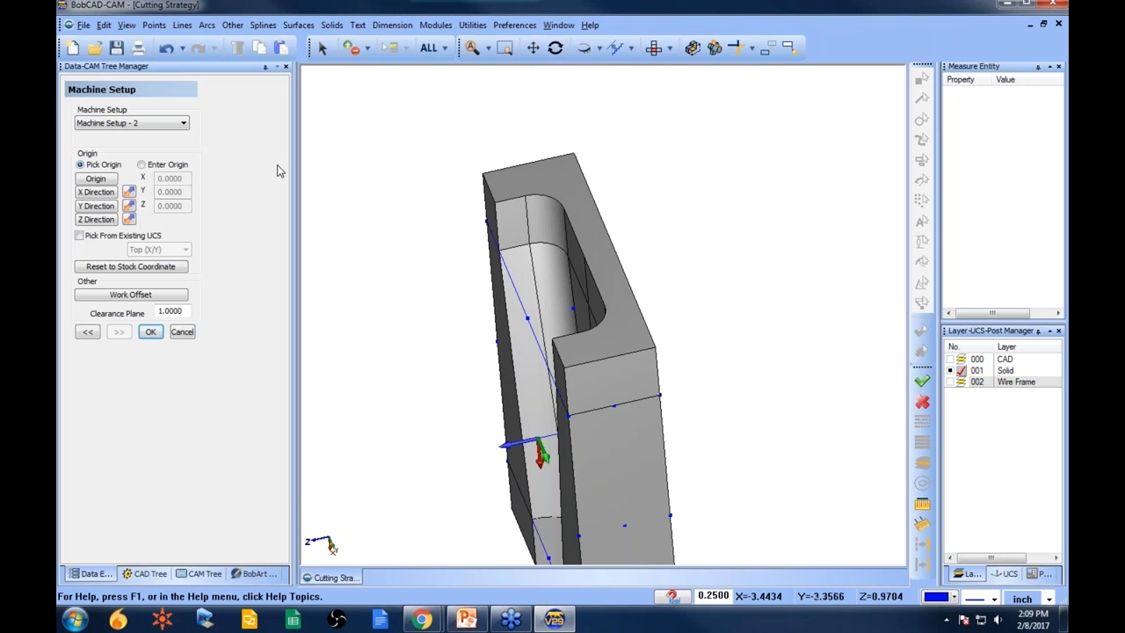
{"action": "left_click", "coordinate": [96, 178]}
{"action": "left_click", "coordinate": [486, 177]}
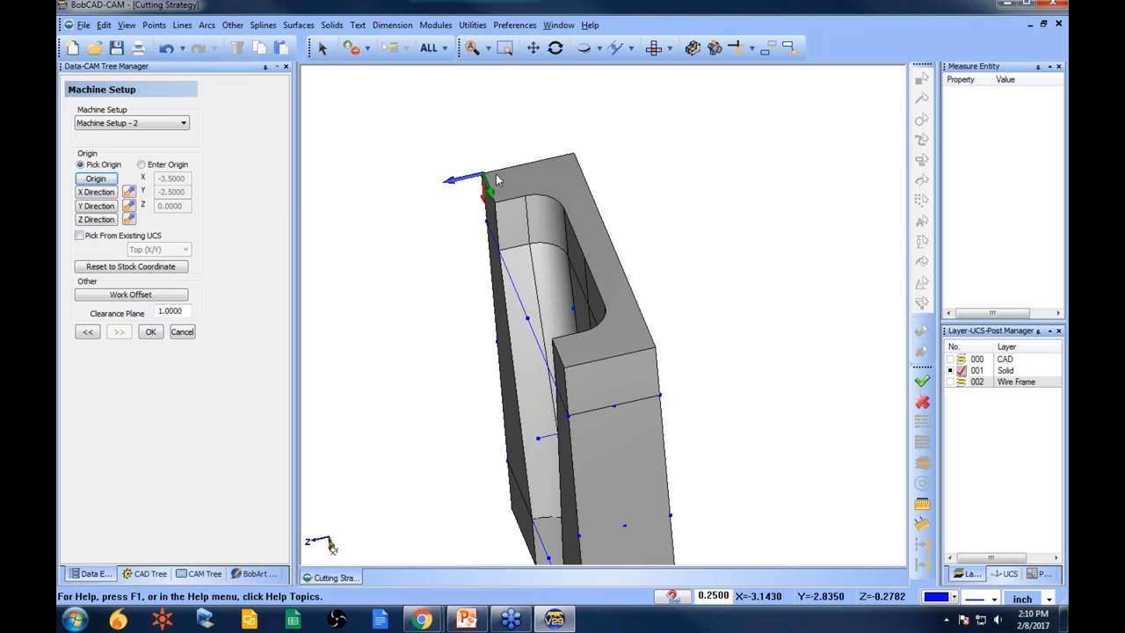
{"action": "left_click", "coordinate": [102, 194]}
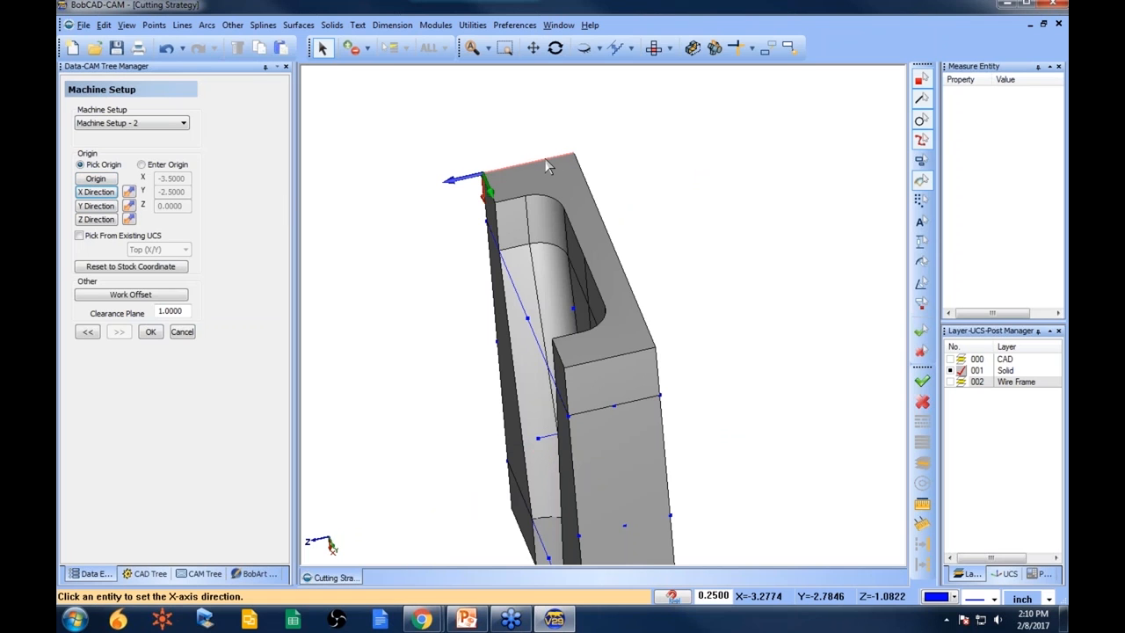
{"action": "left_click", "coordinate": [543, 160]}
{"action": "middle_click_drag", "start_coordinate": [578, 422], "coordinate": [621, 410]}
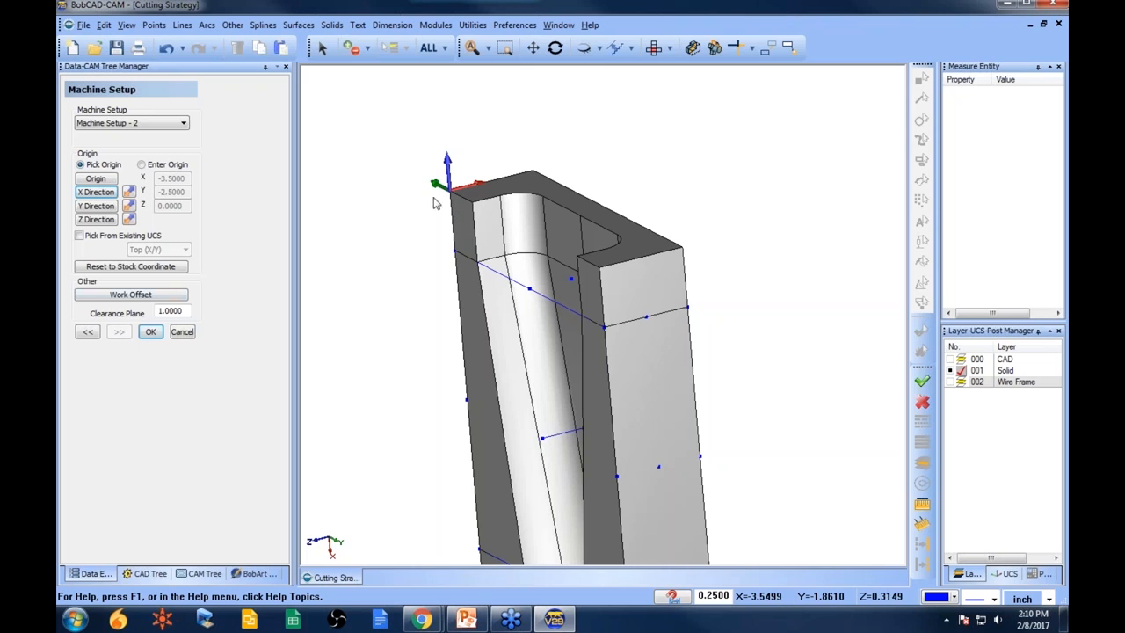
{"action": "left_click", "coordinate": [147, 332]}
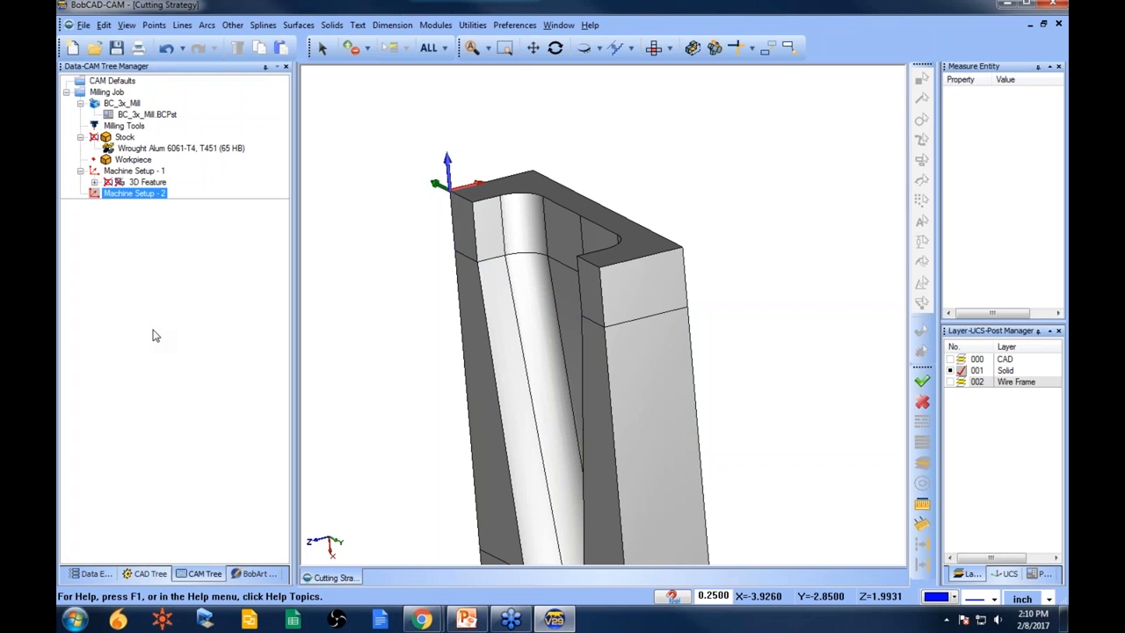
- Copy the 3D feature from Machine Setup - 1 and paste it into Machine Setup - 2
{"action": "left_click", "coordinate": [94, 182]}
{"action": "left_click", "coordinate": [147, 182]}
{"action": "right_click", "coordinate": [147, 184]}
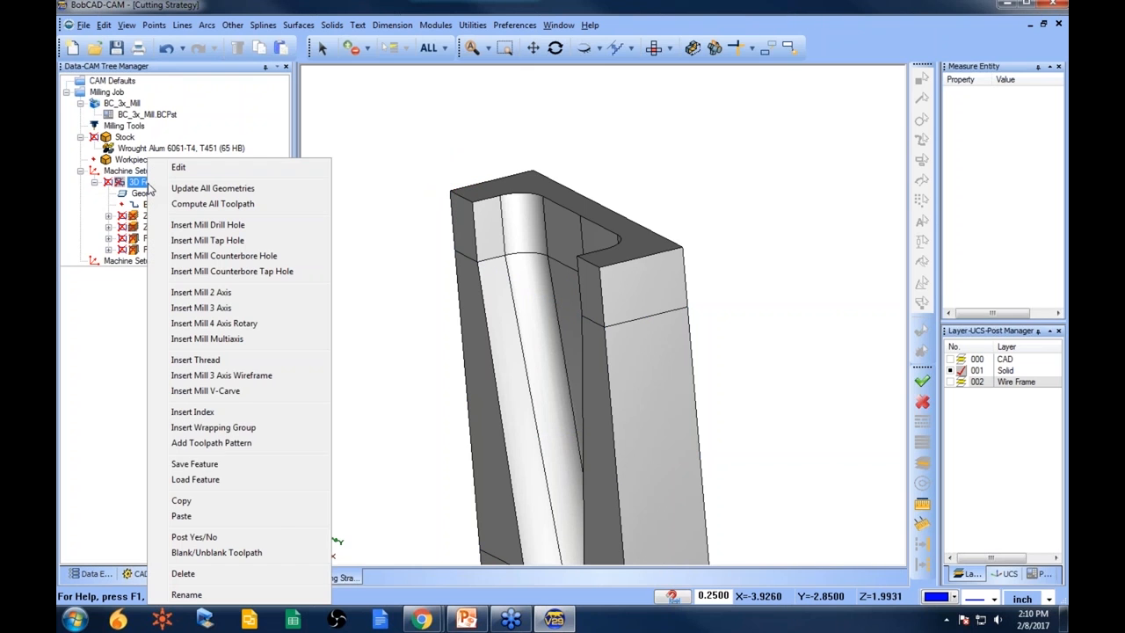
{"action": "left_click", "coordinate": [219, 509]}
{"action": "left_click", "coordinate": [133, 261]}
{"action": "right_click", "coordinate": [139, 262]}
{"action": "left_click", "coordinate": [192, 518]}
- Try to compute all toolpaths of the pasted 3D feature in Machine Setup - 2
{"action": "left_click", "coordinate": [159, 284]}
{"action": "right_click", "coordinate": [158, 283]}
{"action": "left_click", "coordinate": [193, 294]}
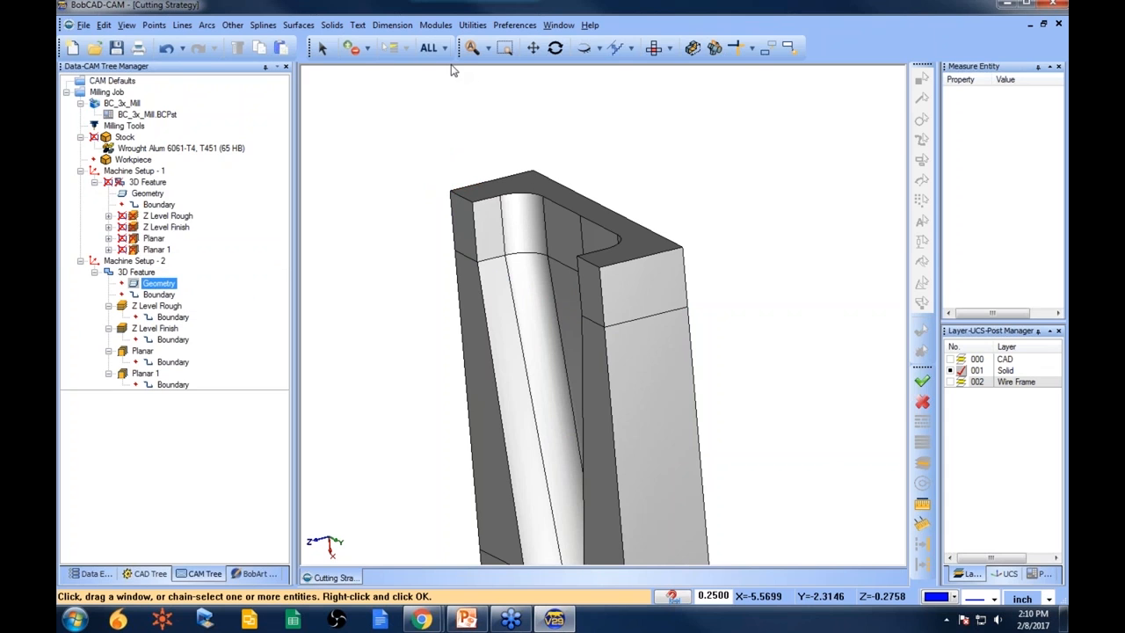
{"action": "left_click", "coordinate": [130, 272]}
{"action": "right_click", "coordinate": [130, 271]}
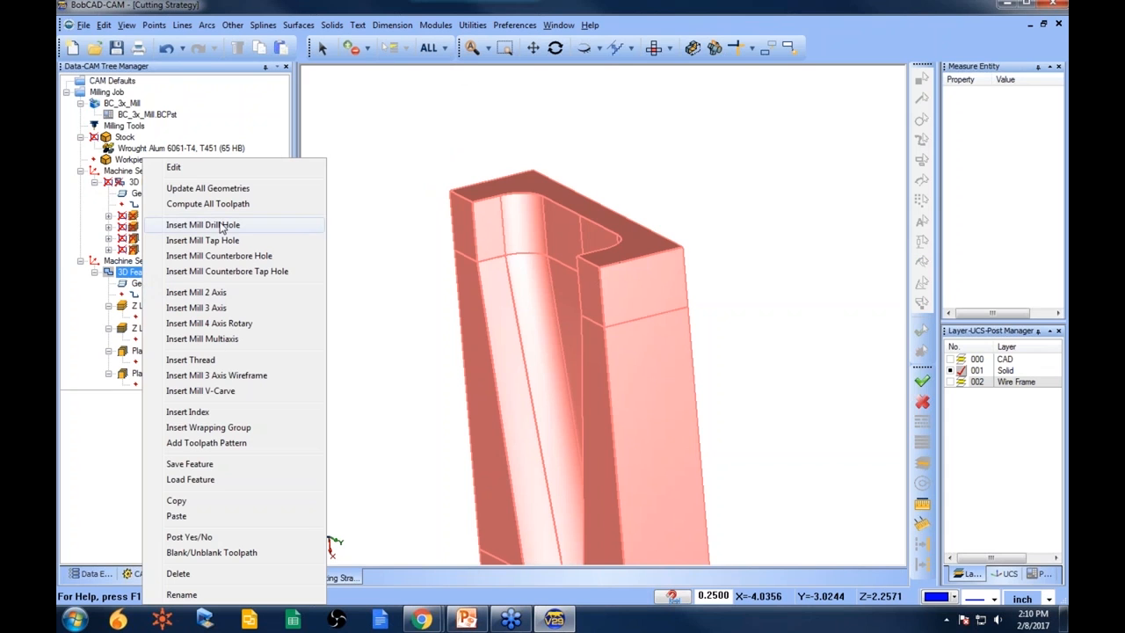
{"action": "left_click", "coordinate": [223, 206]}
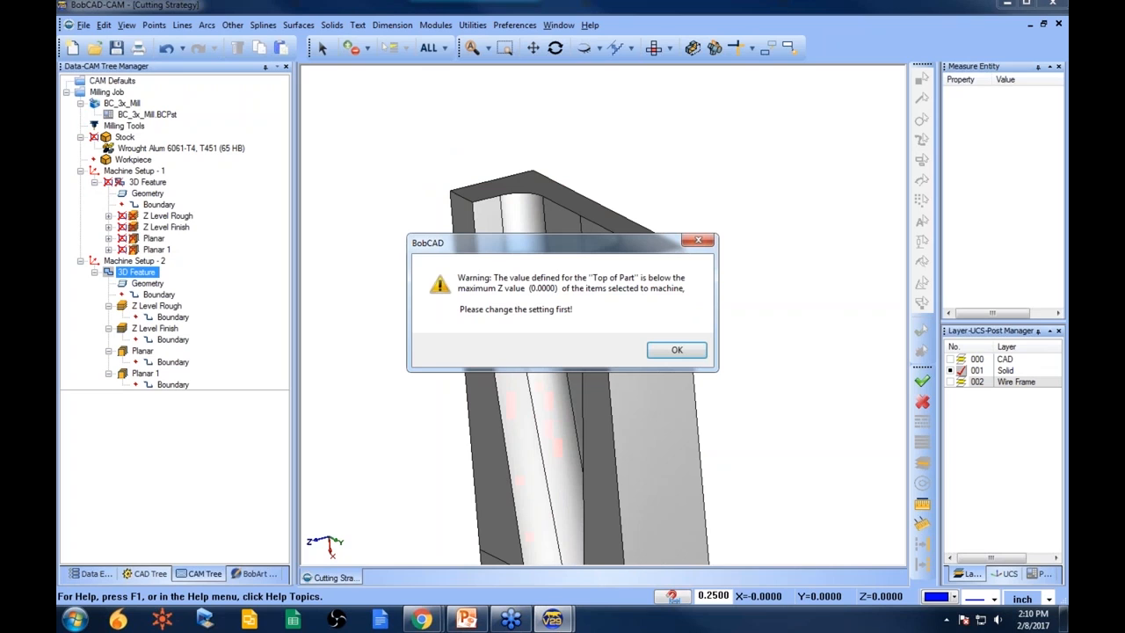
{"action": "left_click", "coordinate": [684, 352]}
{"action": "left_click", "coordinate": [675, 350]}
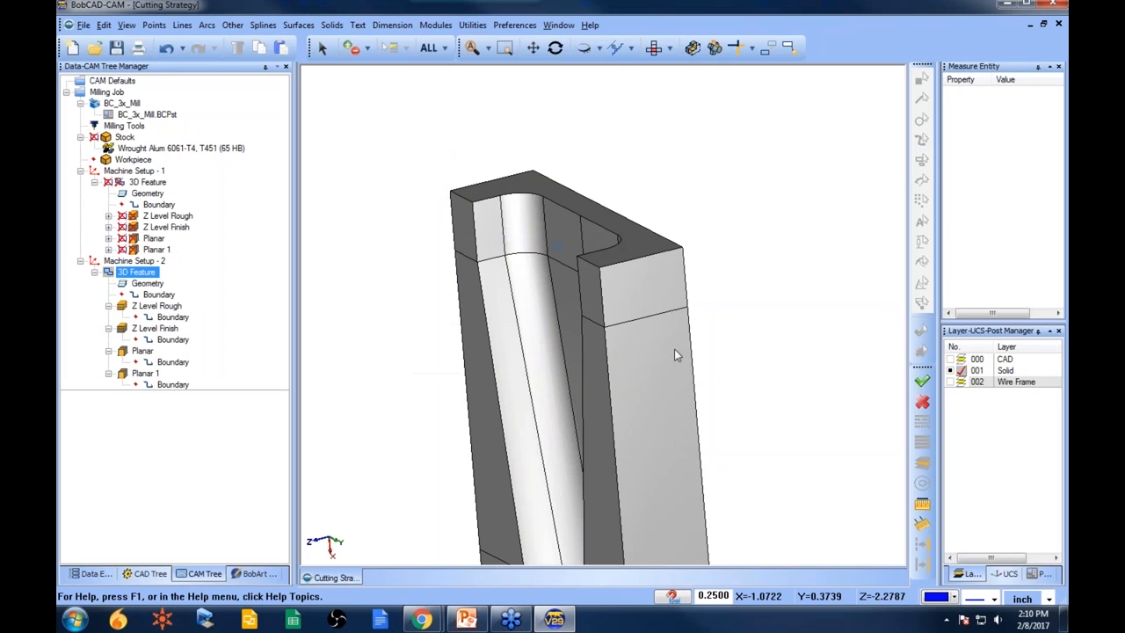
- Edit the pasted 3D feature, set Top of Feature to 0, and compute its toolpaths
{"action": "right_click", "coordinate": [147, 272]}
{"action": "left_click", "coordinate": [180, 168]}
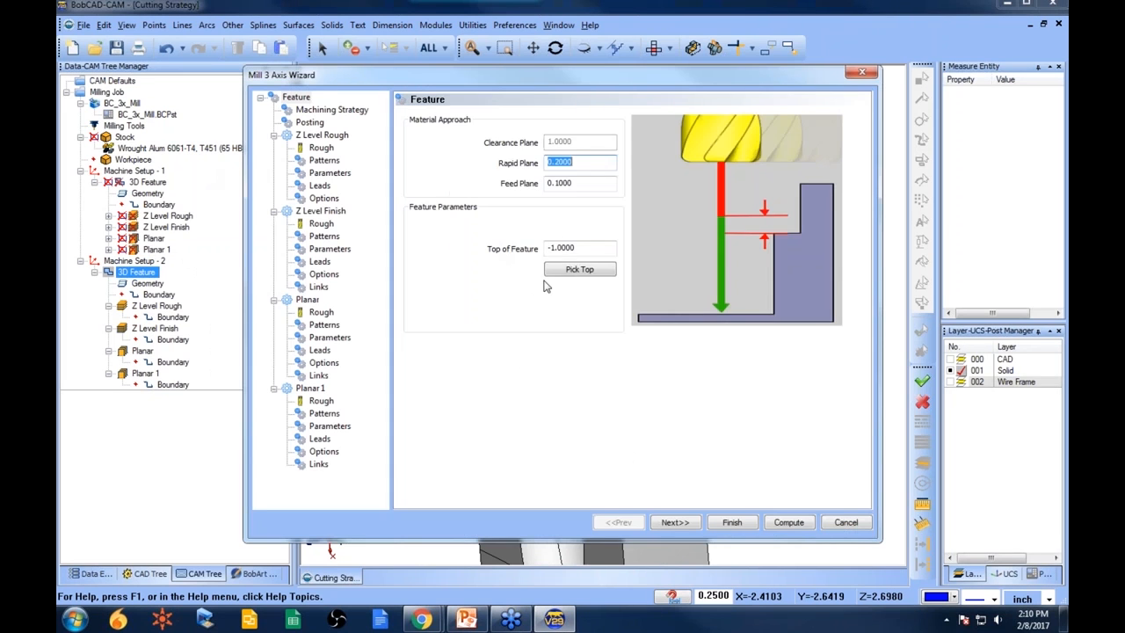
{"action": "type", "text": "0"}
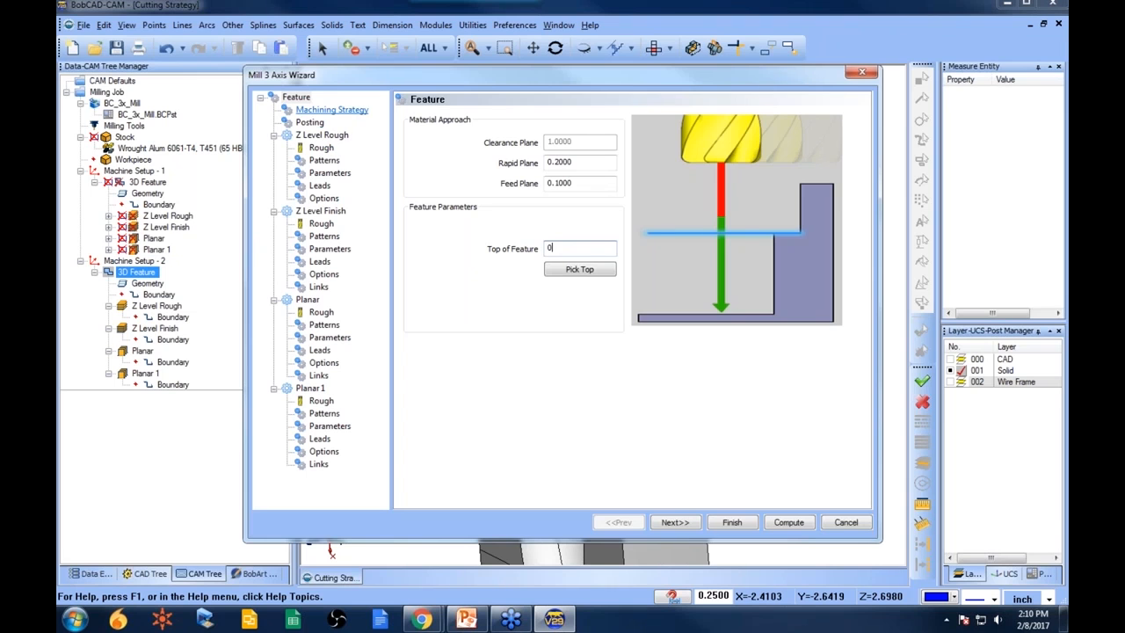
{"action": "left_click", "coordinate": [789, 523]}
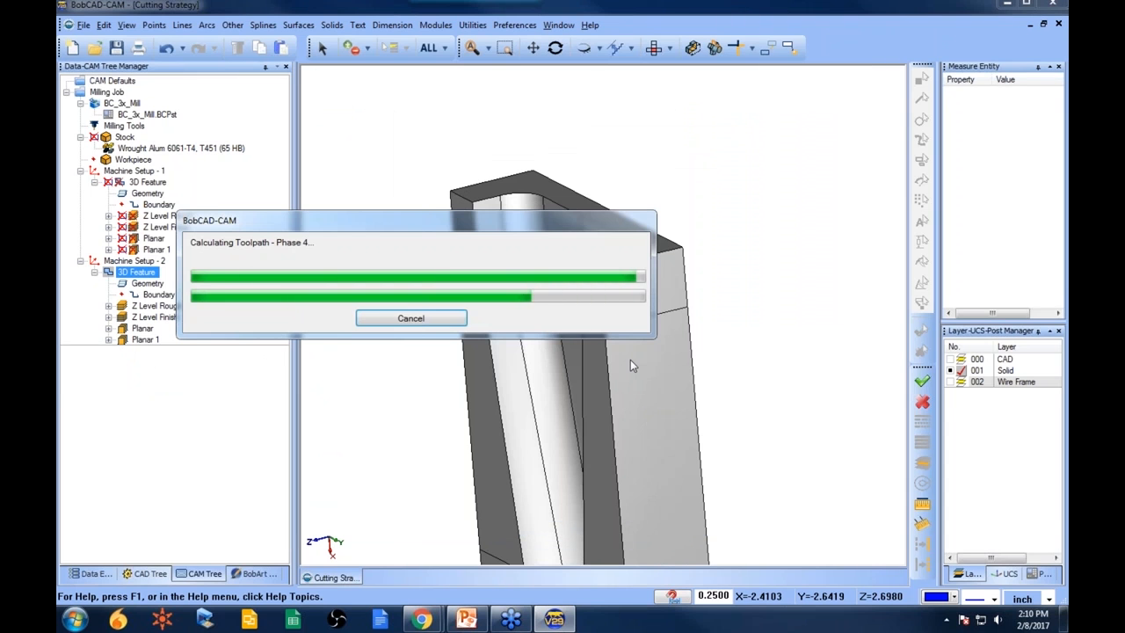
- Open the Simulation module to simulate the machining of the setups
{"action": "middle_click_drag", "start_coordinate": [537, 354], "coordinate": [562, 356]}
{"action": "scroll", "coordinate": [518, 352], "scroll_direction": "down", "scroll_amount": 3}
{"action": "left_click", "coordinate": [123, 261]}
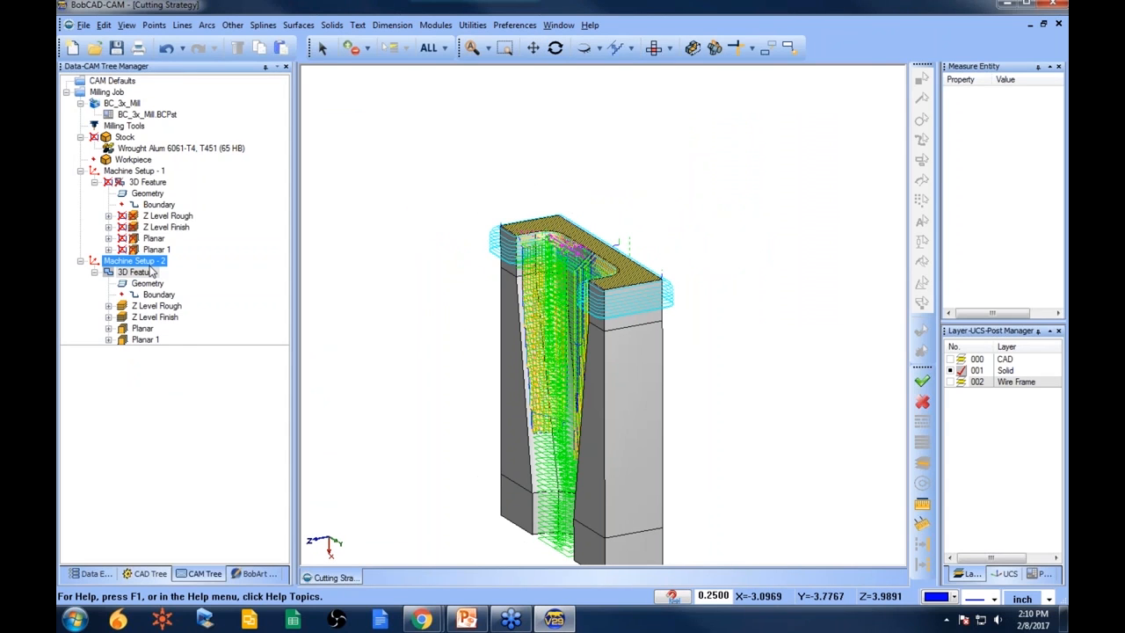
{"action": "left_click", "coordinate": [142, 182]}
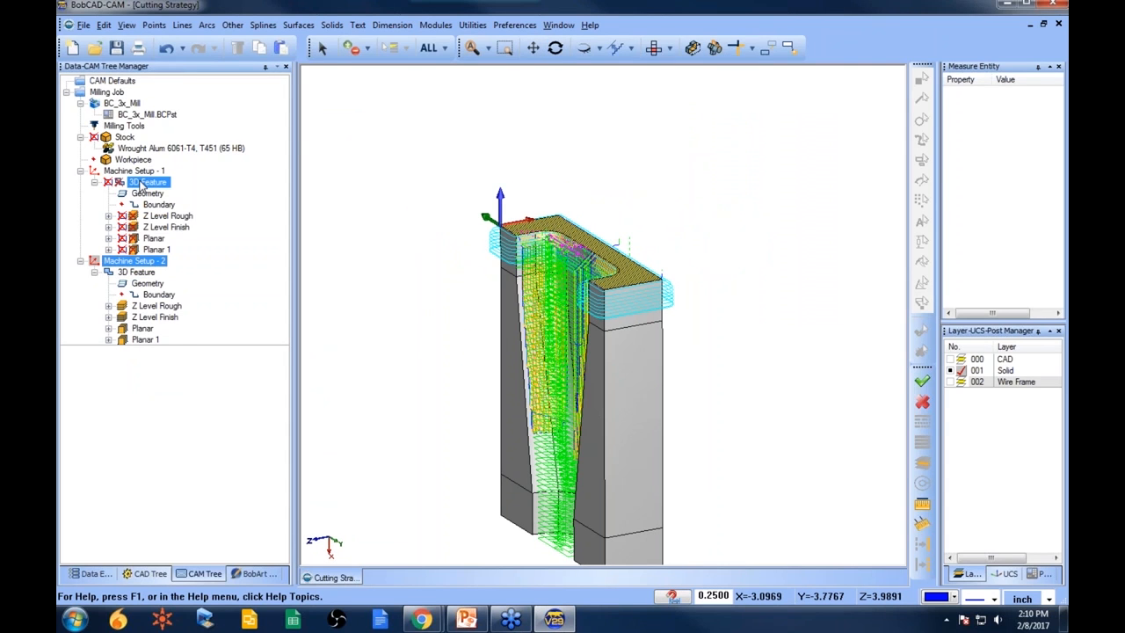
{"action": "left_click", "coordinate": [435, 25]}
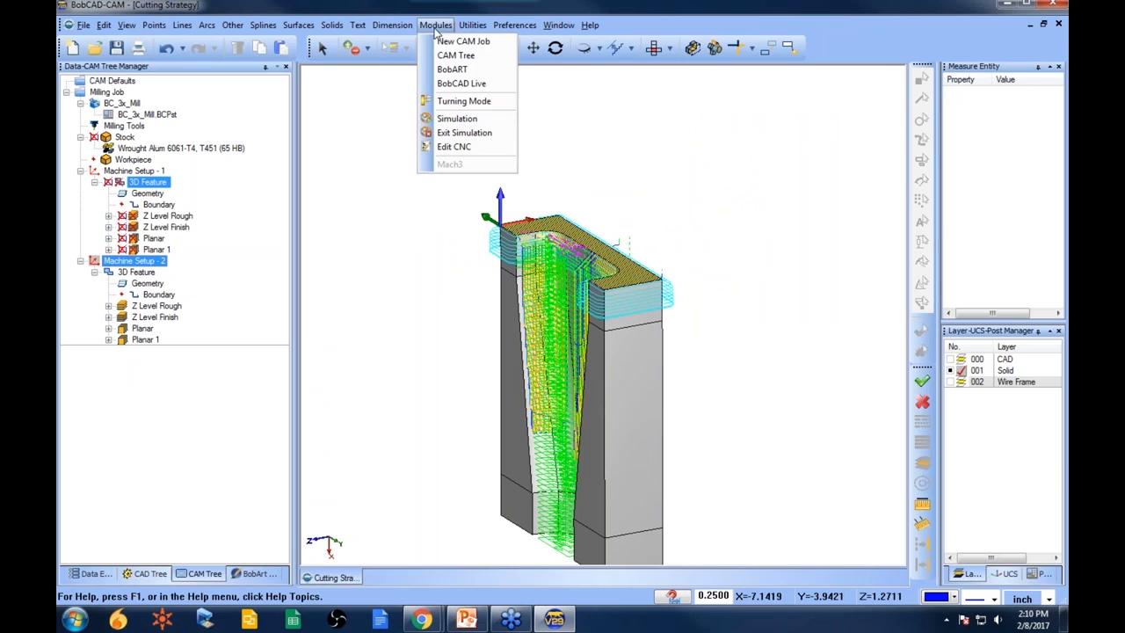
{"action": "left_click", "coordinate": [459, 118]}
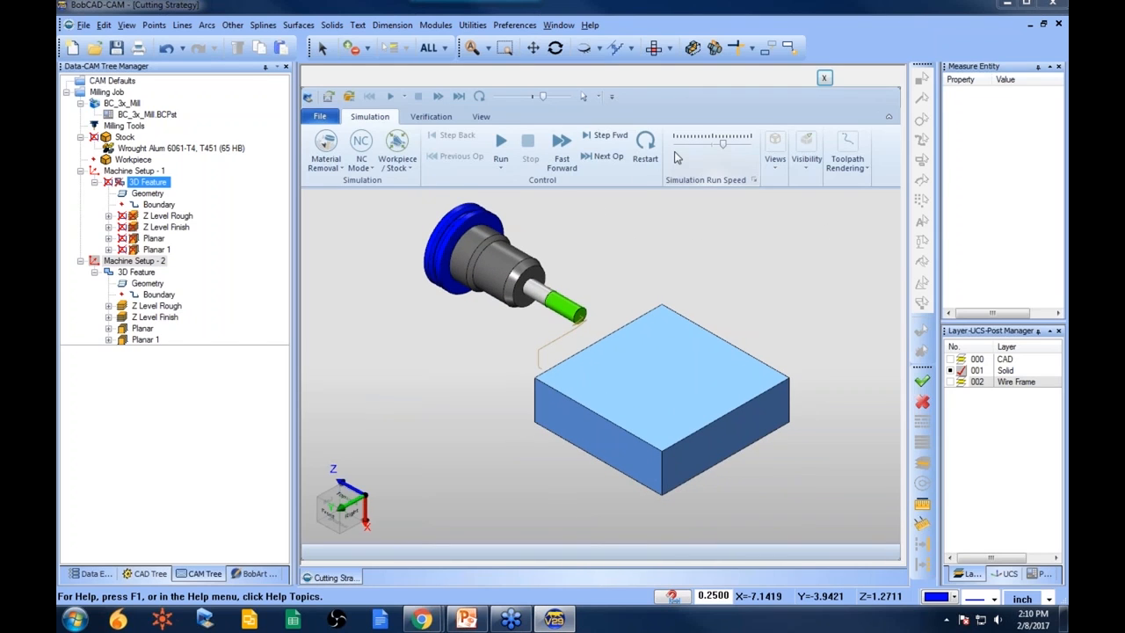
- Make the workpiece transparent in the simulation view
{"action": "left_click_drag", "start_coordinate": [643, 255], "coordinate": [739, 264]}
{"action": "left_click", "coordinate": [806, 158]}
{"action": "left_click", "coordinate": [887, 230]}
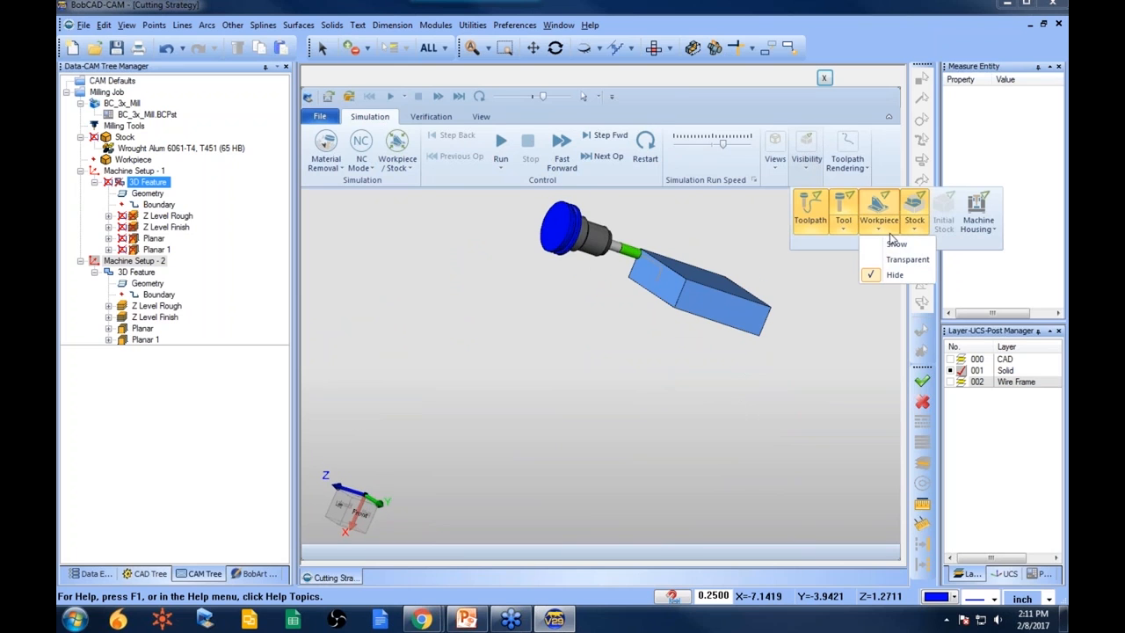
{"action": "left_click", "coordinate": [875, 259]}
- Hide the stock in the simulation and switch to the Top view
{"action": "left_click", "coordinate": [806, 159]}
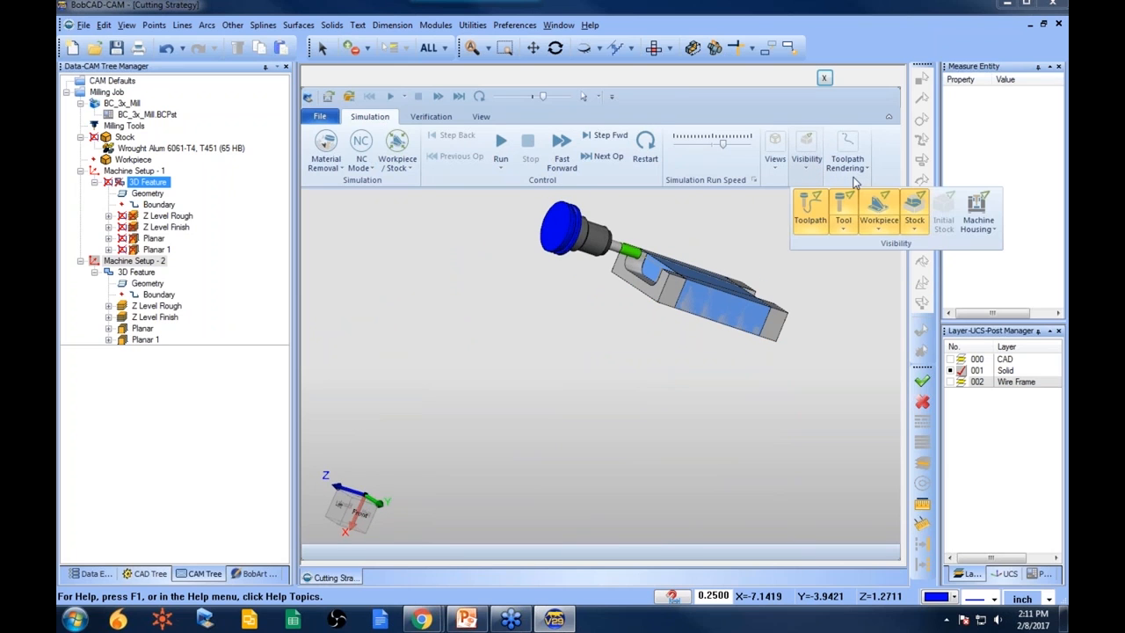
{"action": "left_click", "coordinate": [916, 224]}
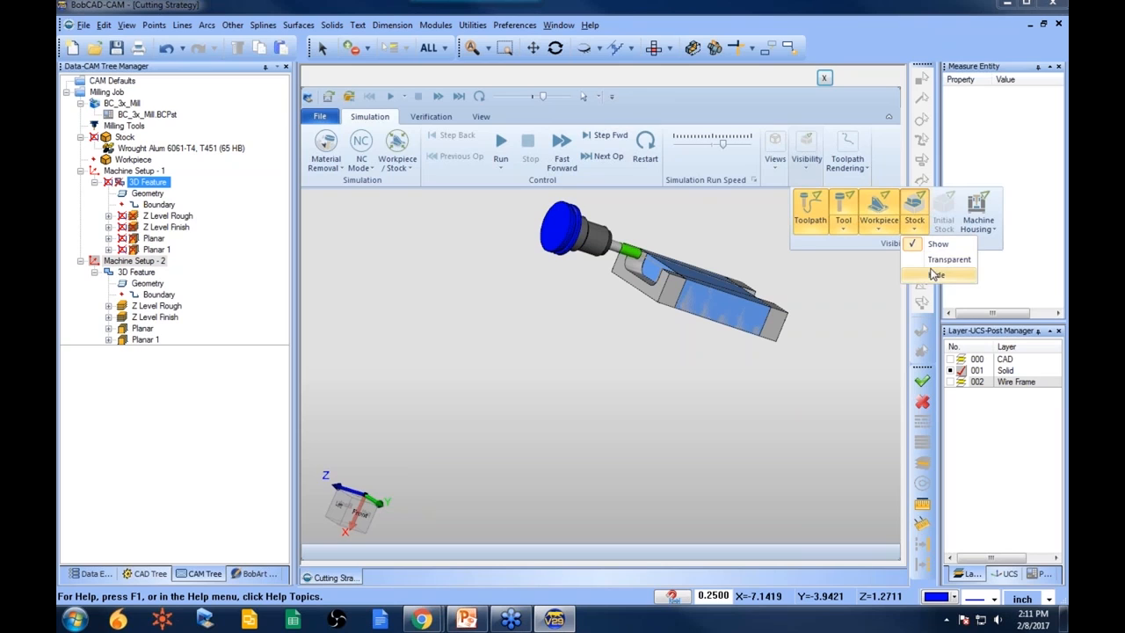
{"action": "left_click", "coordinate": [943, 262]}
{"action": "left_click_drag", "start_coordinate": [650, 273], "coordinate": [607, 296]}
{"action": "middle_click_drag", "start_coordinate": [606, 296], "coordinate": [636, 241]}
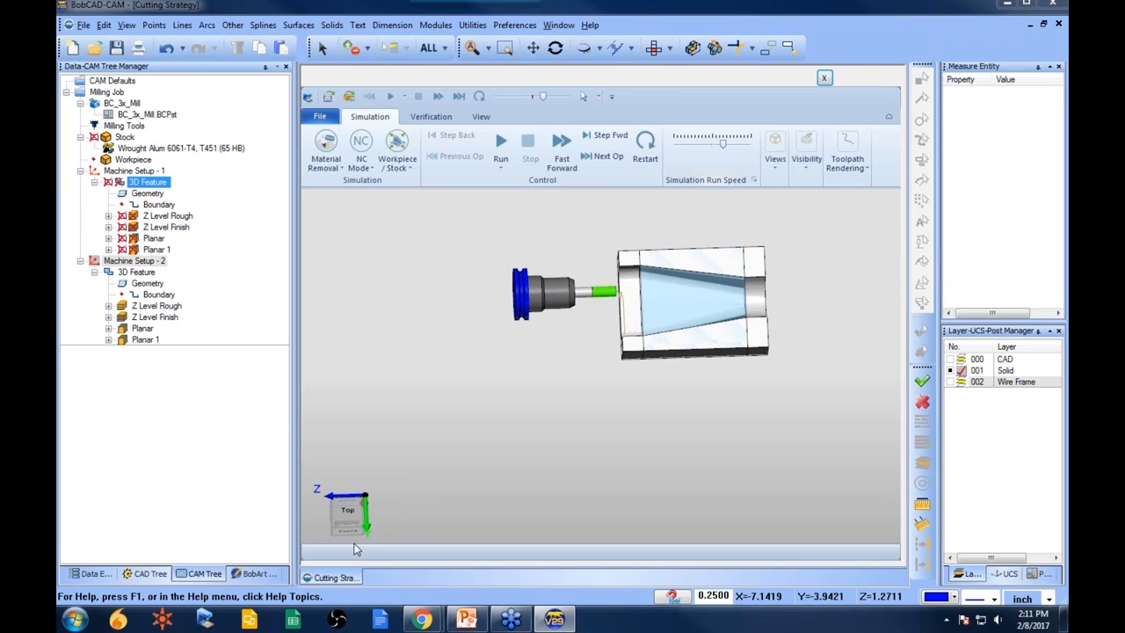
{"action": "left_click", "coordinate": [348, 511]}
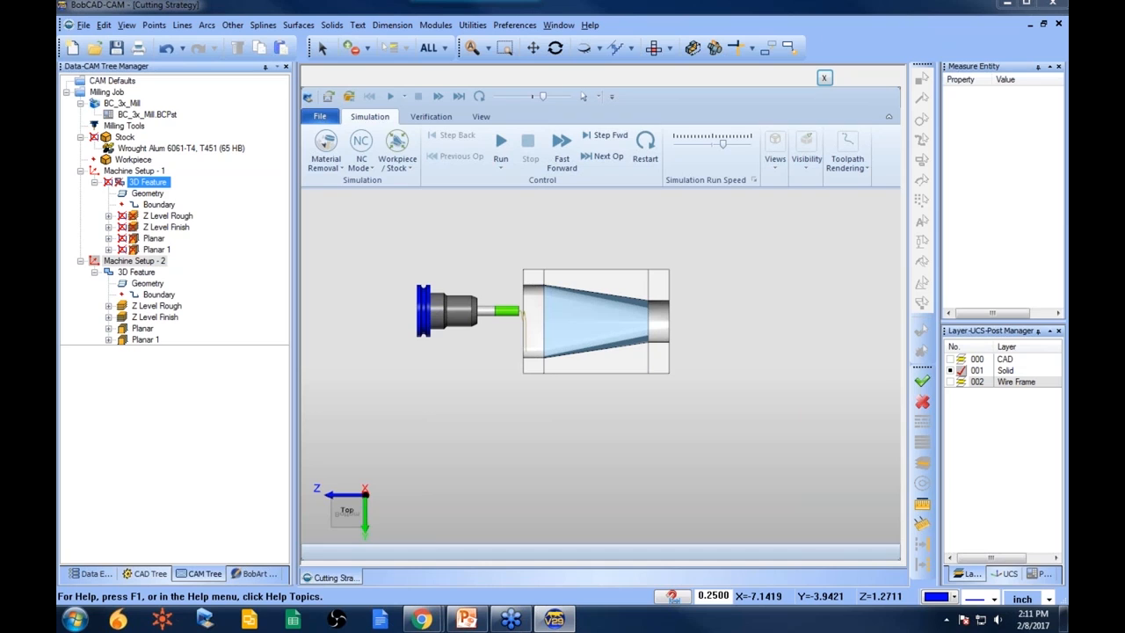
- Review the features and toolpath operations of both machine setups in the CAM tree
{"action": "left_click", "coordinate": [158, 186]}
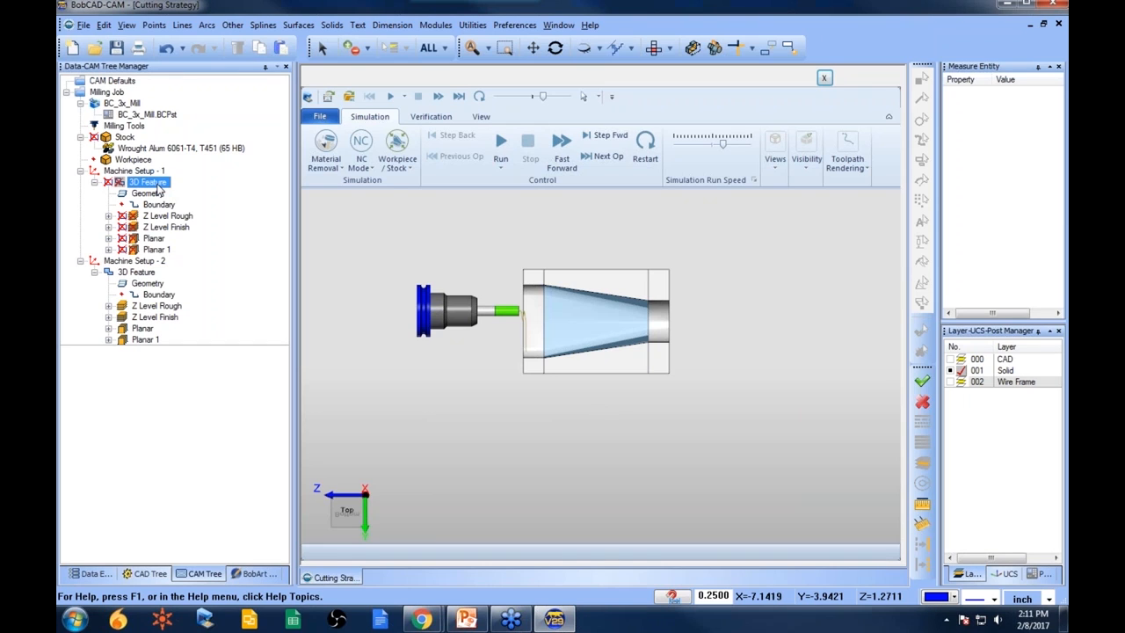
{"action": "left_click", "coordinate": [138, 274]}
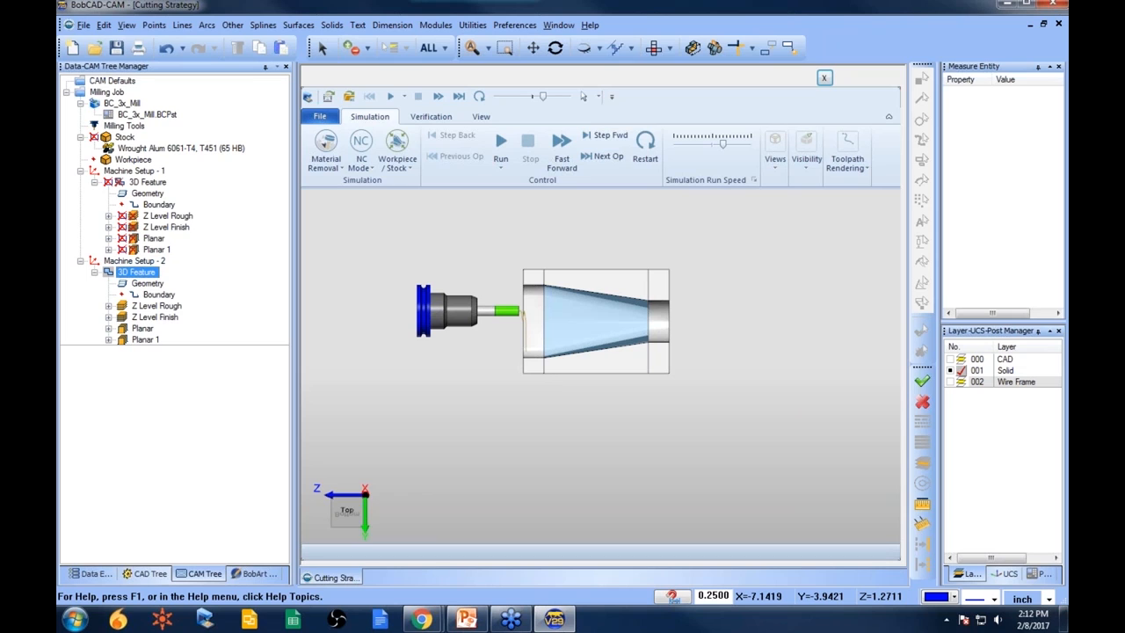
{"action": "left_click", "coordinate": [140, 283]}
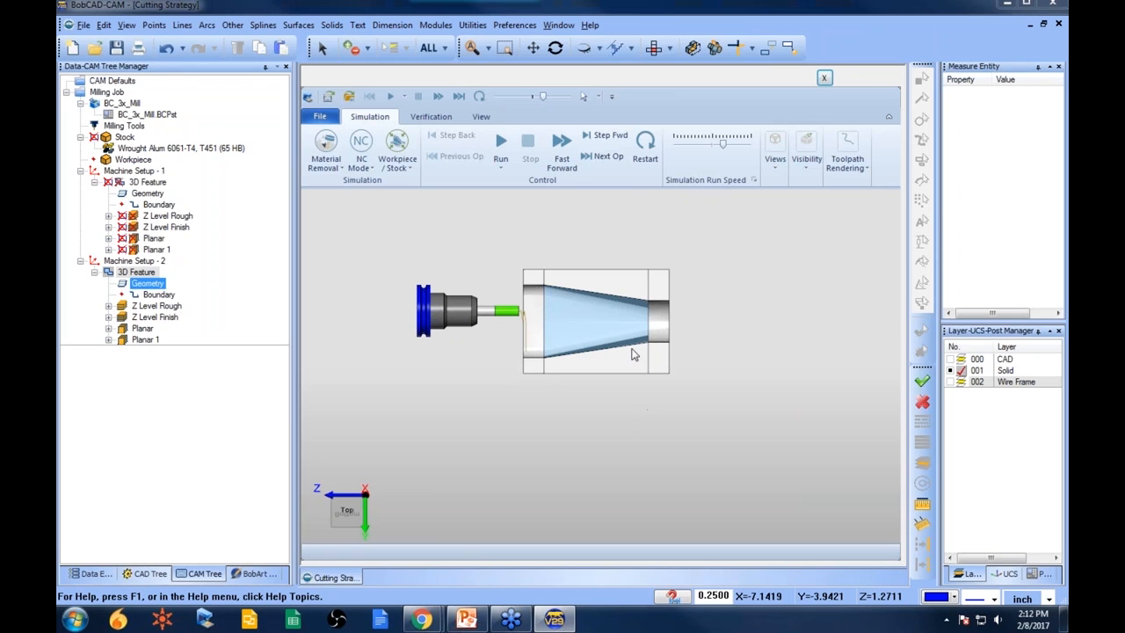
{"action": "middle_click_drag", "start_coordinate": [622, 427], "coordinate": [666, 375]}
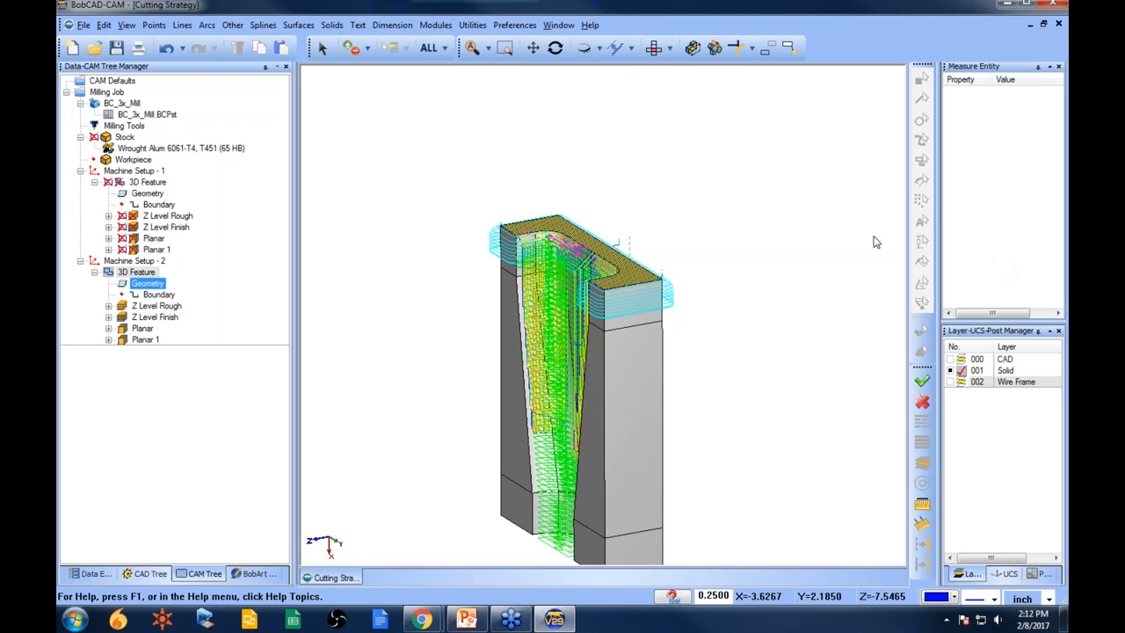
{"action": "left_click", "coordinate": [106, 91]}
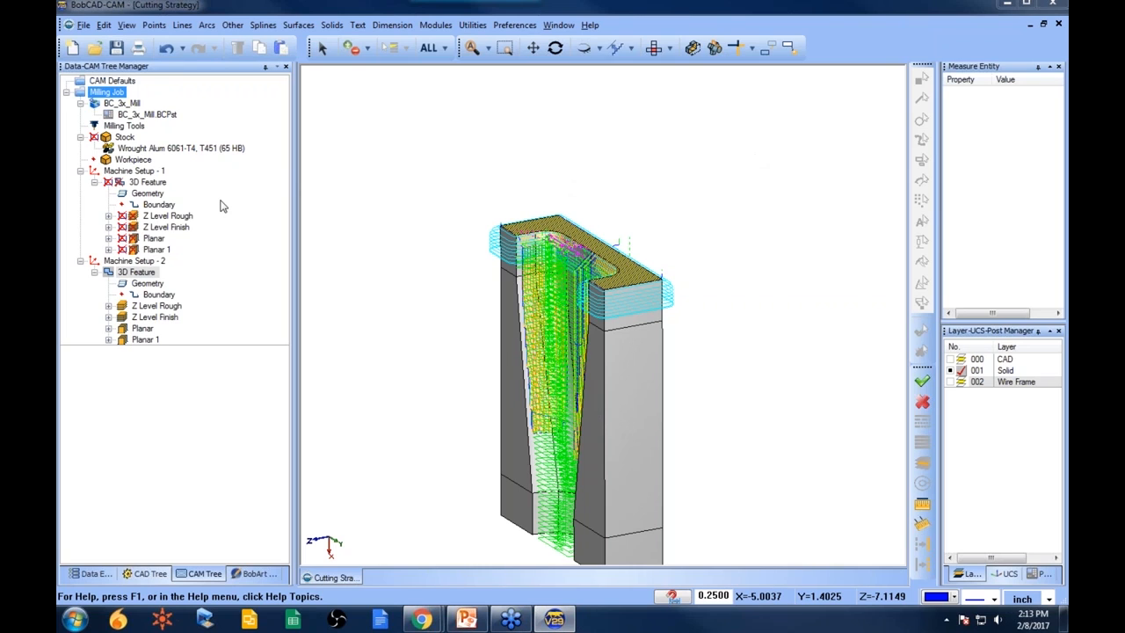
{"action": "left_click", "coordinate": [137, 273]}
{"action": "left_click", "coordinate": [149, 250]}
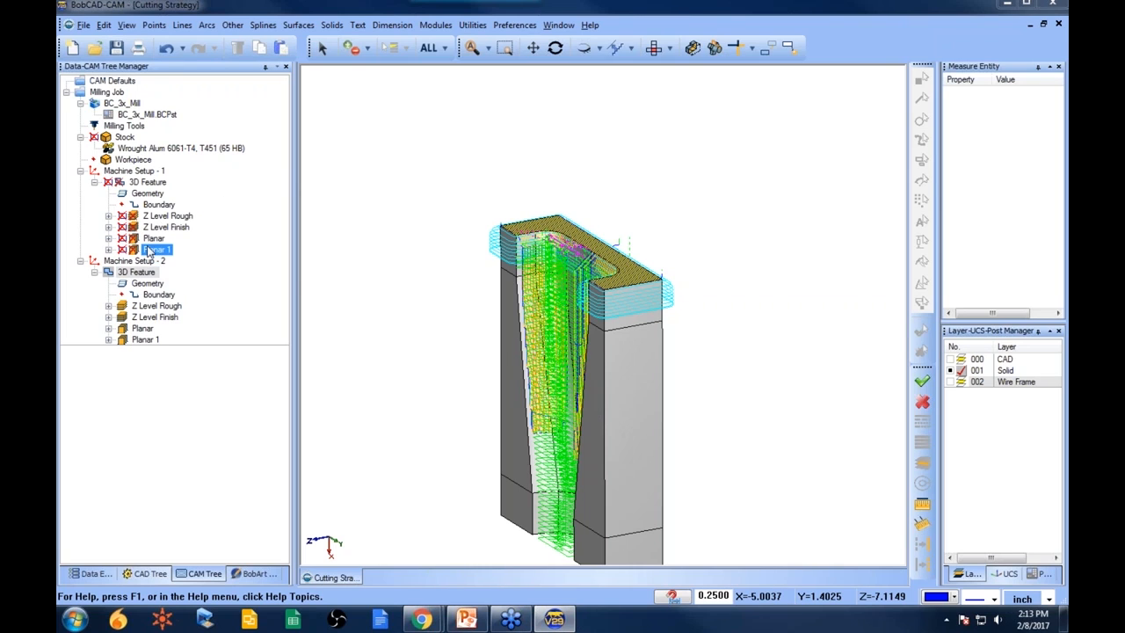
{"action": "left_click", "coordinate": [162, 218]}
{"action": "left_click", "coordinate": [162, 228]}
{"action": "right_click", "coordinate": [105, 94]}
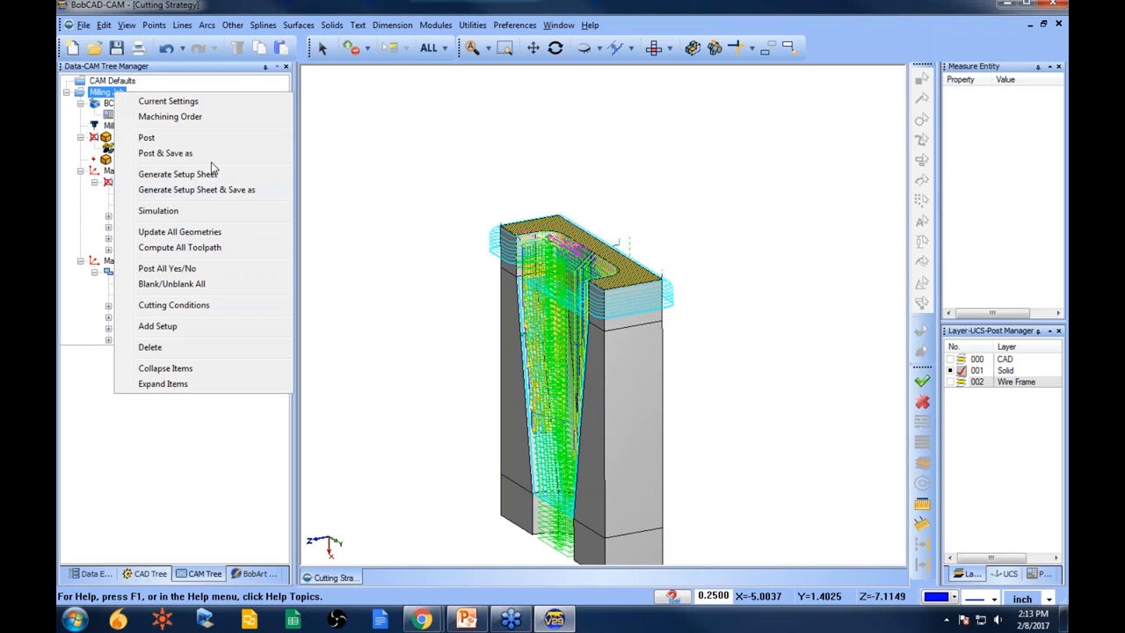
{"action": "left_click", "coordinate": [450, 160]}
- Verify the tool assignment of the milling tools
{"action": "right_click", "coordinate": [121, 95]}
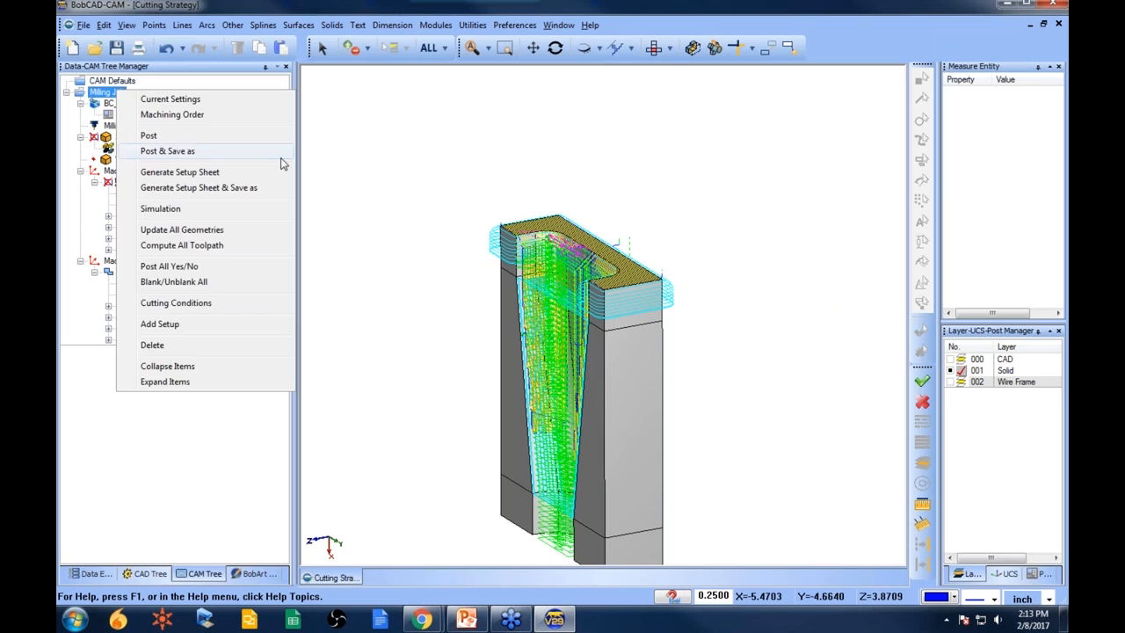
{"action": "left_click", "coordinate": [132, 128]}
{"action": "right_click", "coordinate": [132, 128]}
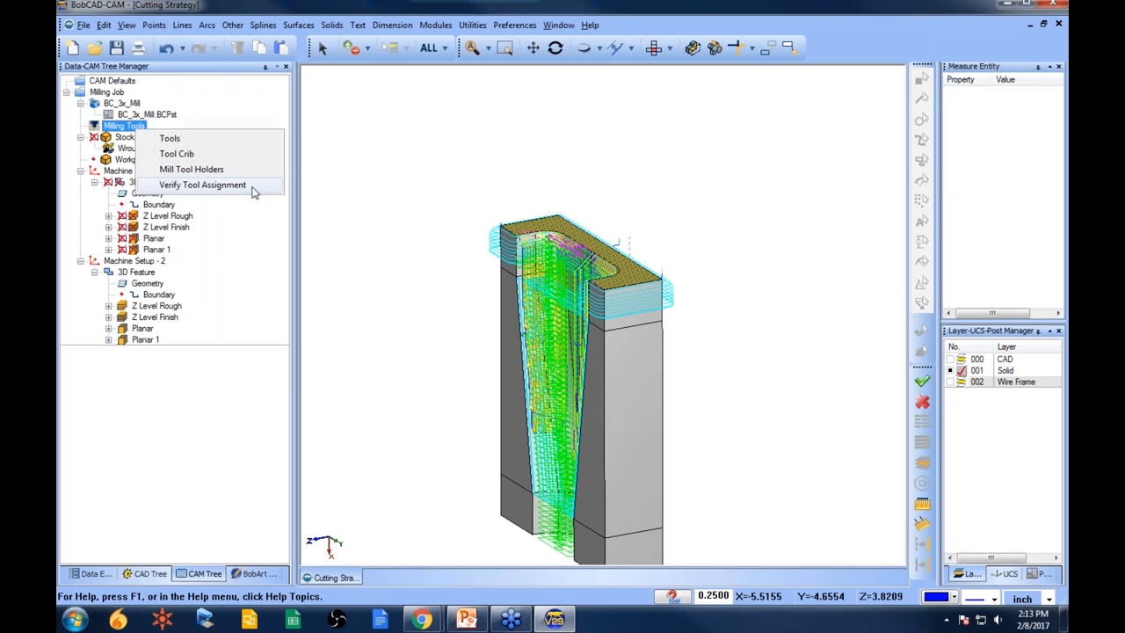
{"action": "left_click", "coordinate": [225, 184]}
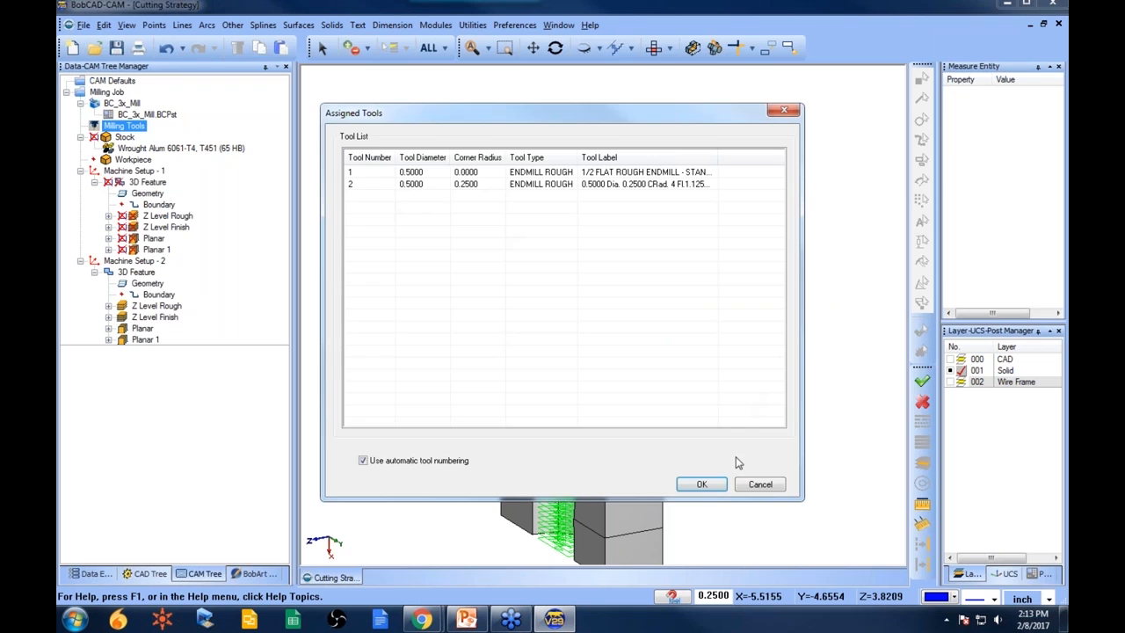
{"action": "left_click", "coordinate": [702, 484]}
- Delete all features from Machine Setup - 2
{"action": "left_click", "coordinate": [139, 261]}
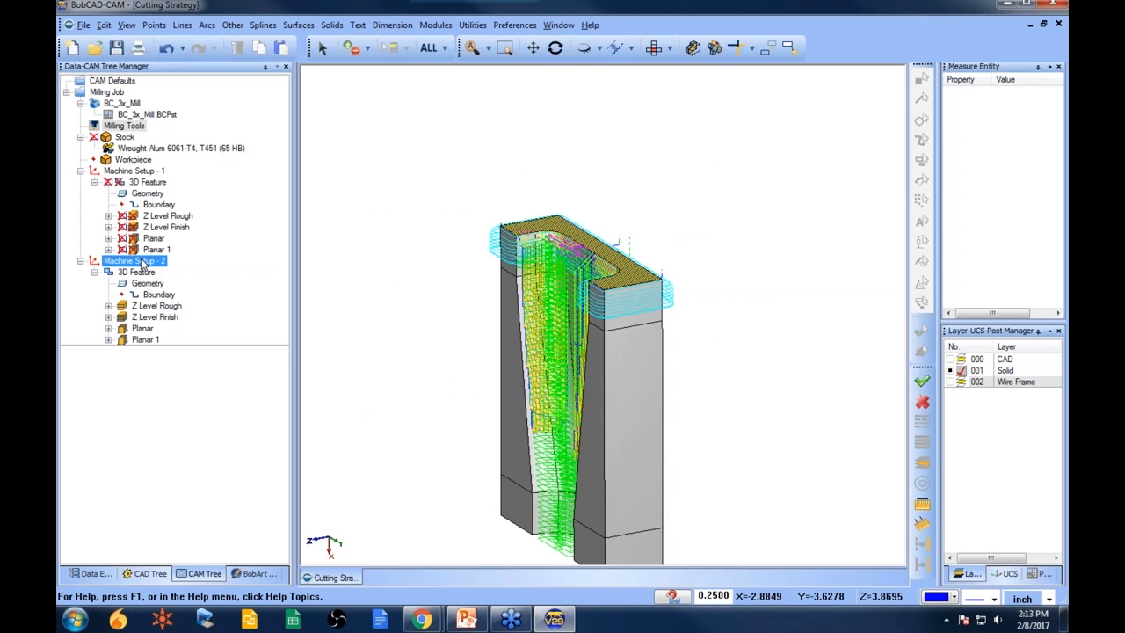
{"action": "right_click", "coordinate": [142, 261]}
{"action": "mouse_move", "coordinate": [264, 476]}
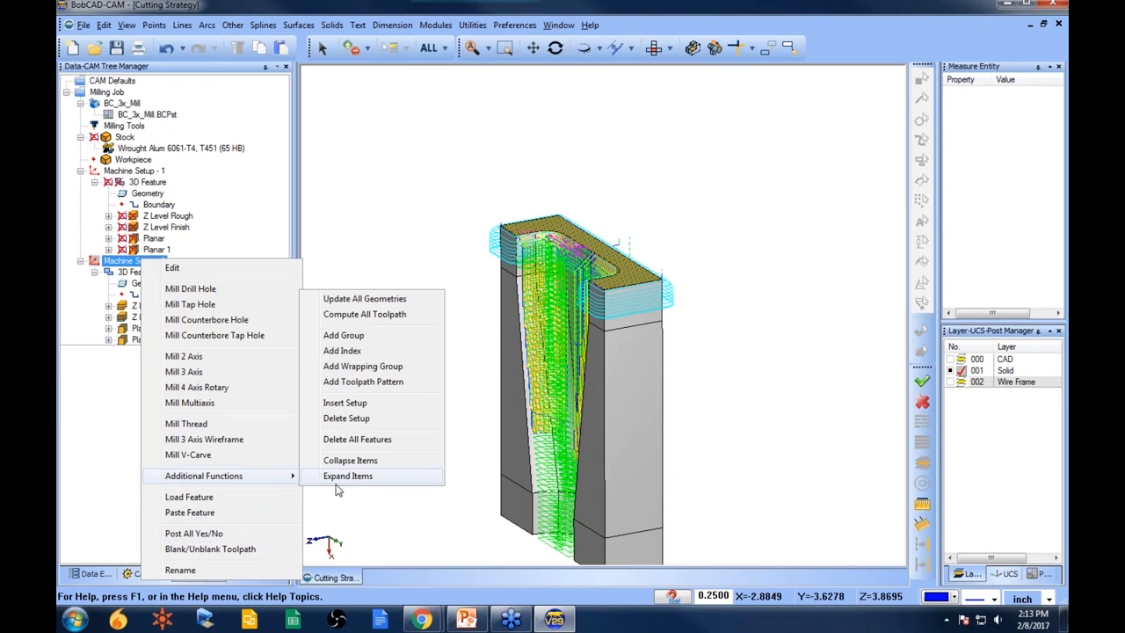
{"action": "left_click", "coordinate": [378, 439]}
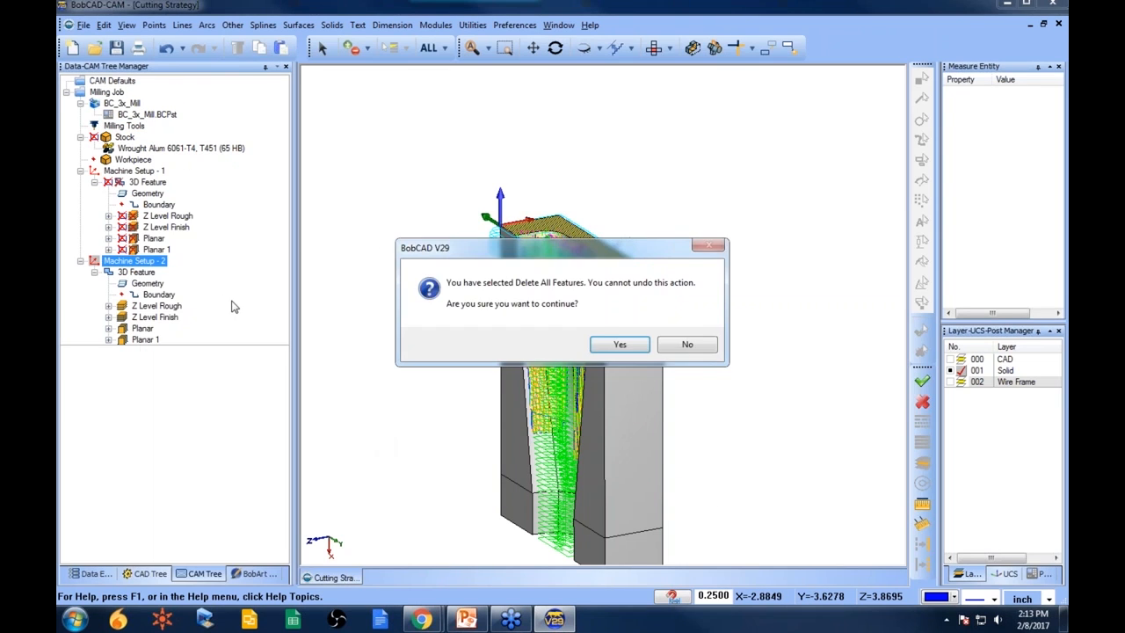
{"action": "left_click", "coordinate": [619, 344]}
- Delete Machine Setup - 2 from the milling job
{"action": "right_click", "coordinate": [153, 263]}
{"action": "mouse_move", "coordinate": [293, 480]}
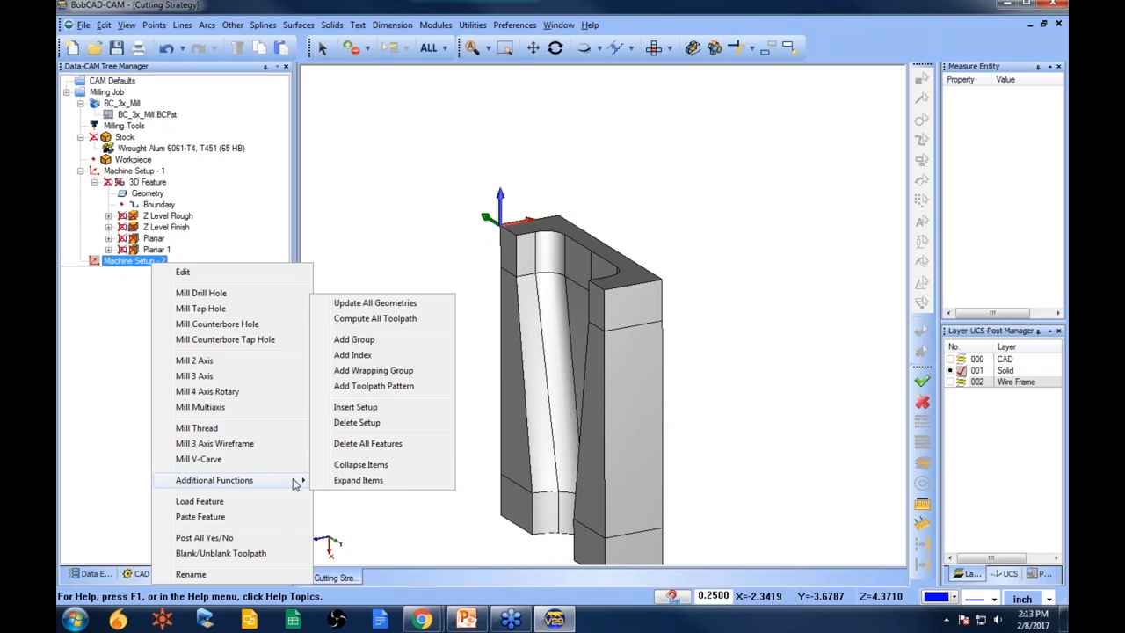
{"action": "left_click", "coordinate": [393, 423]}
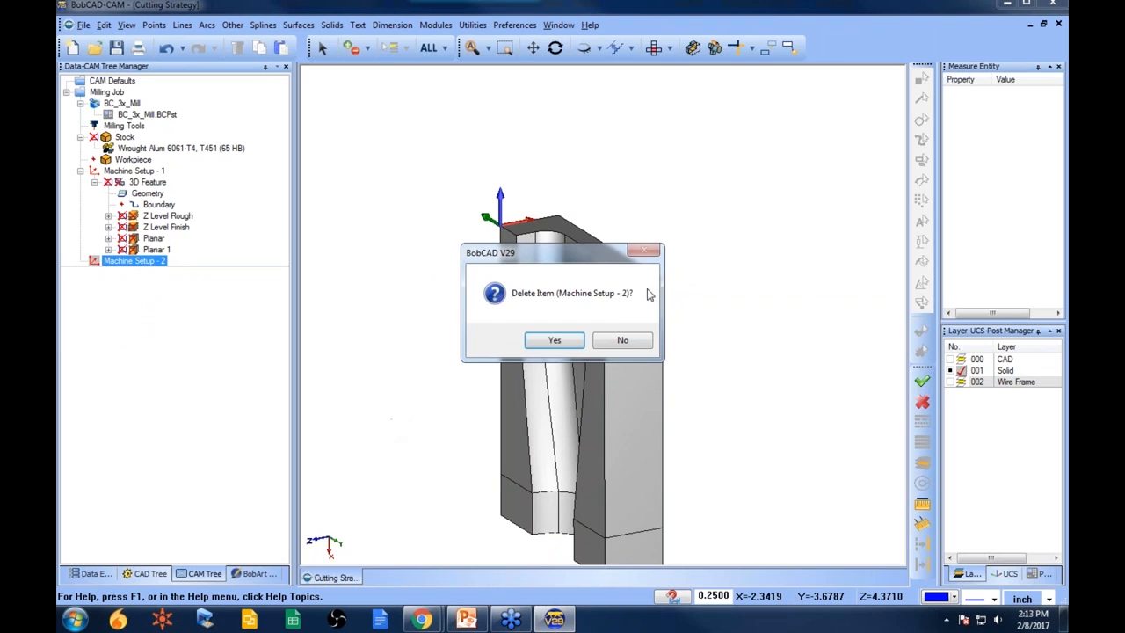
{"action": "left_click", "coordinate": [554, 342]}
{"action": "left_click", "coordinate": [654, 48]}
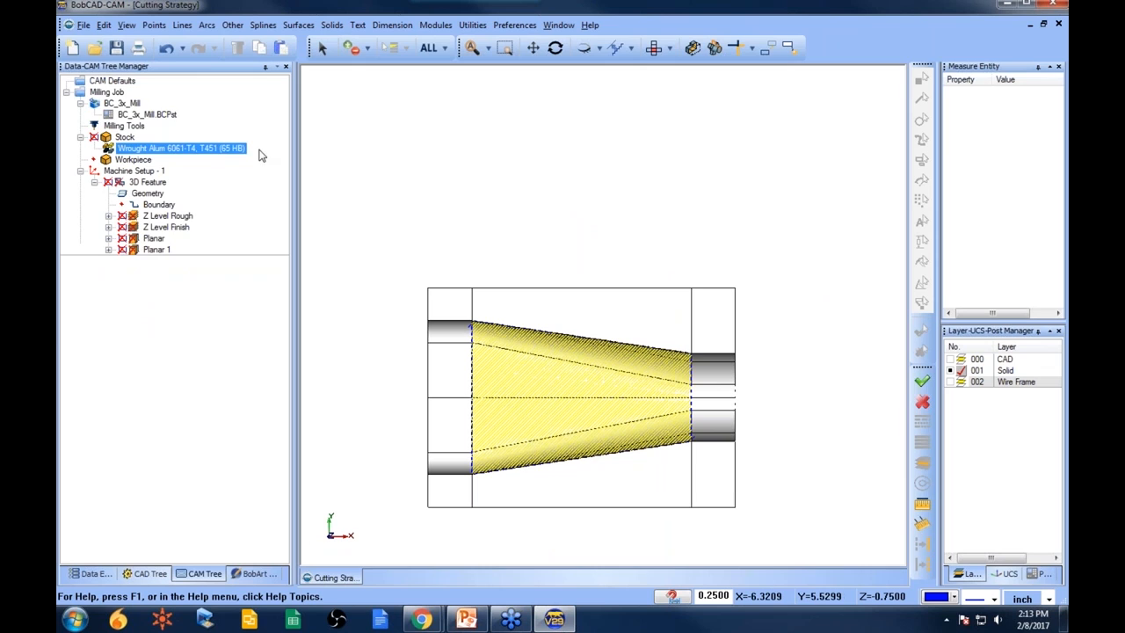
- Select BC_3x_Mill.BCPst as the milling job's post processor
{"action": "left_click", "coordinate": [147, 114]}
{"action": "right_click", "coordinate": [106, 91]}
{"action": "left_click", "coordinate": [580, 249]}
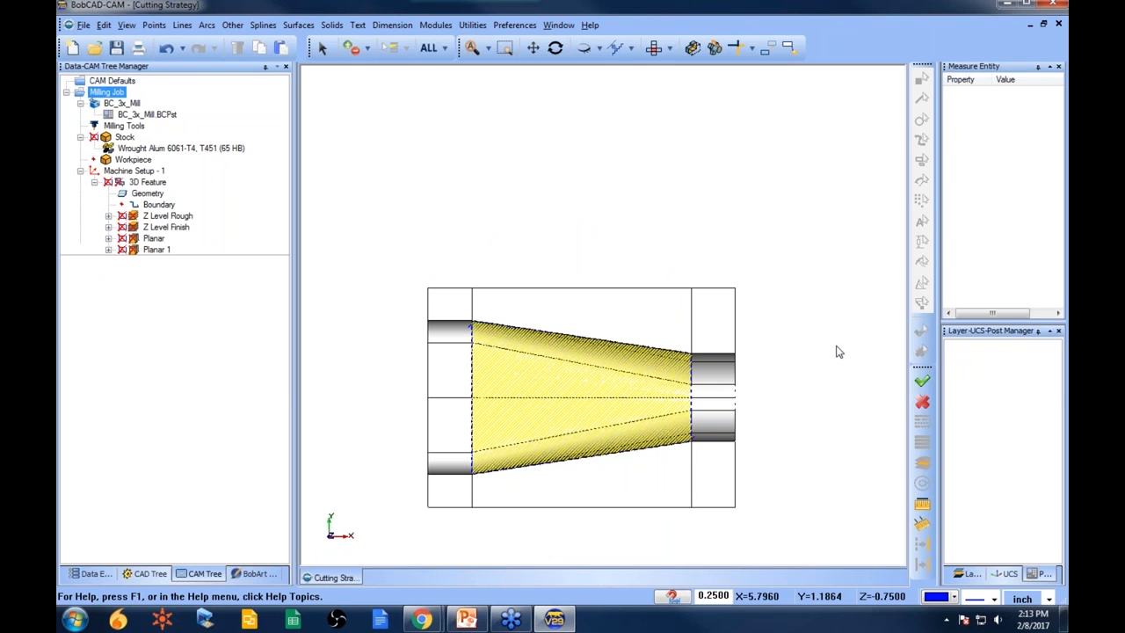
{"action": "left_click_drag", "start_coordinate": [995, 321], "coordinate": [995, 226]}
{"action": "left_click", "coordinate": [181, 145]}
{"action": "right_click", "coordinate": [159, 114]}
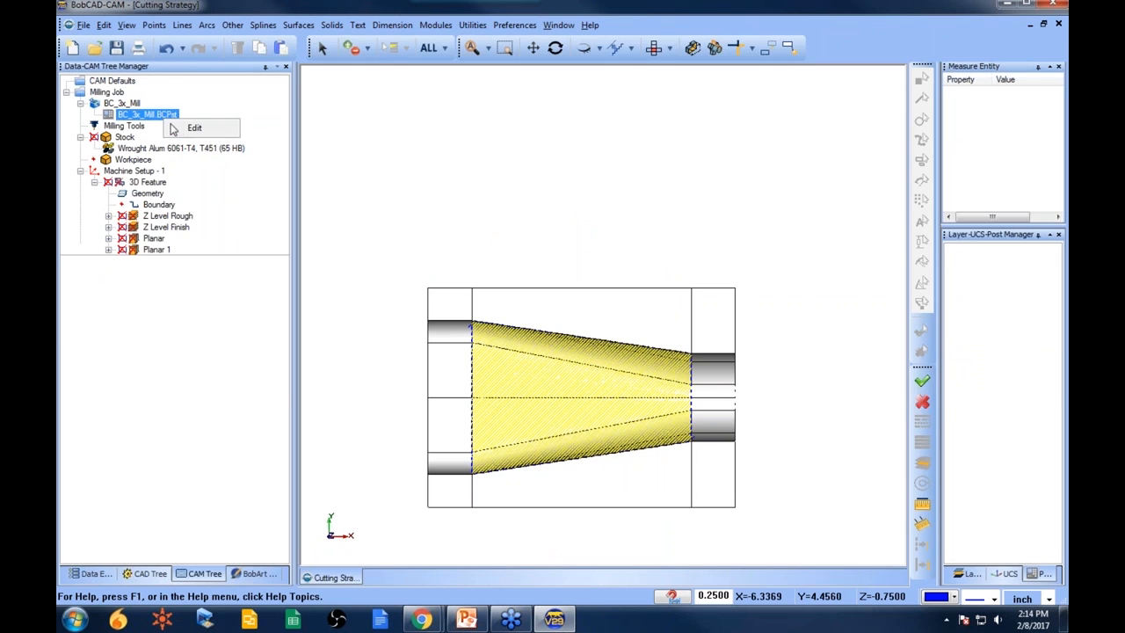
{"action": "left_click", "coordinate": [189, 126]}
{"action": "left_click", "coordinate": [410, 298]}
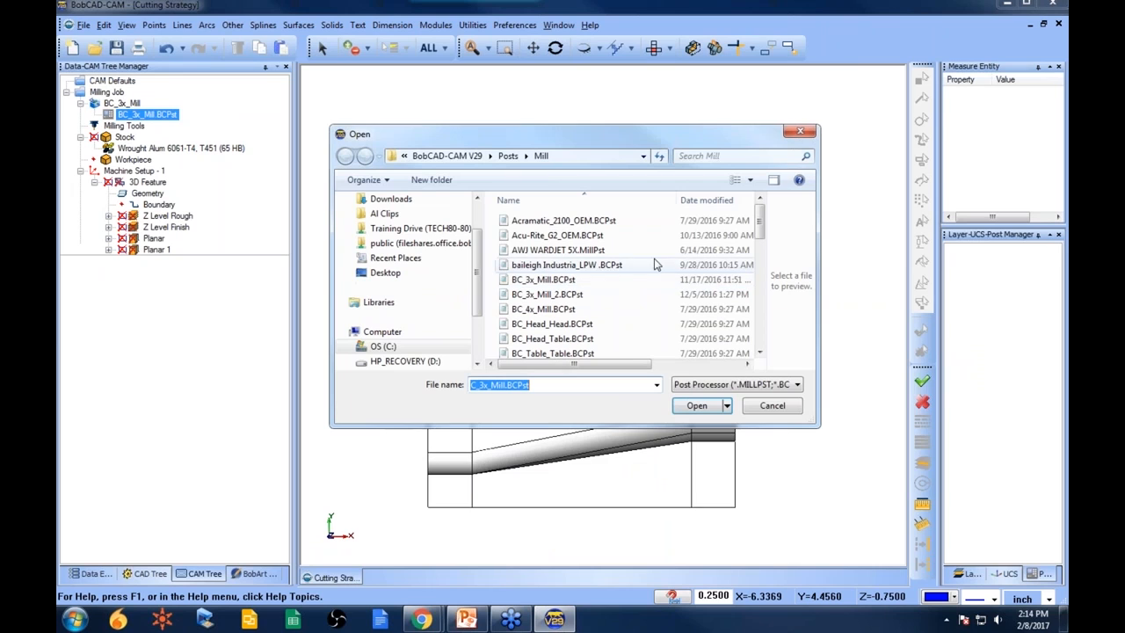
{"action": "double_click", "coordinate": [545, 280]}
{"action": "left_click", "coordinate": [680, 338]}
- Post the milling job to generate the NC program
{"action": "right_click", "coordinate": [116, 92]}
{"action": "left_click", "coordinate": [166, 137]}
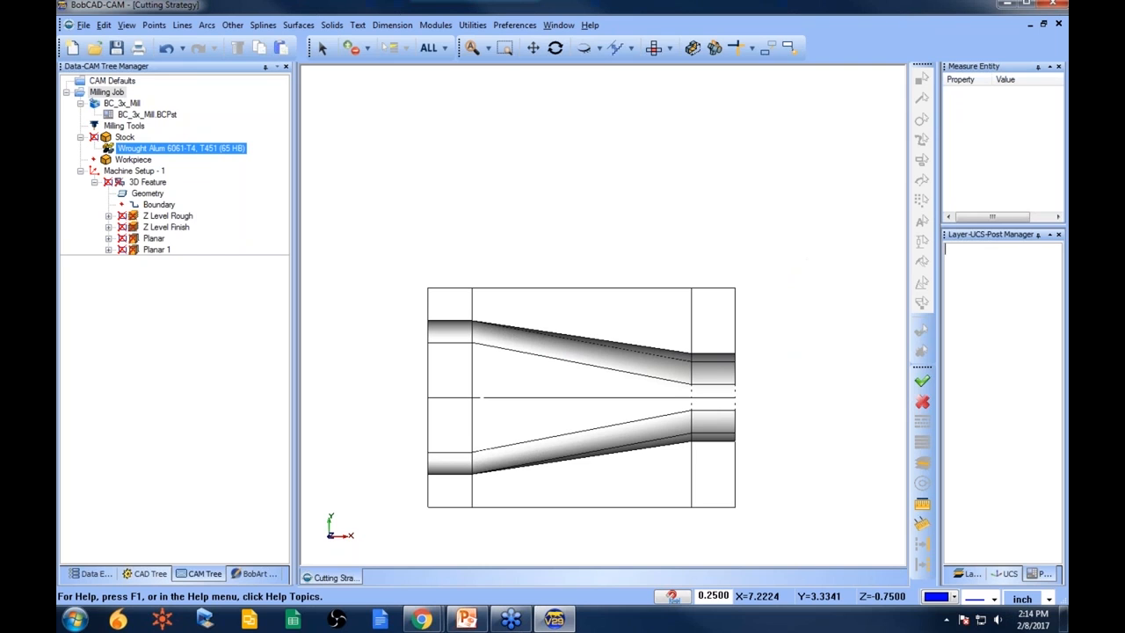
{"action": "left_click", "coordinate": [167, 216]}
{"action": "right_click", "coordinate": [143, 181]}
{"action": "left_click", "coordinate": [247, 536]}
{"action": "left_click", "coordinate": [110, 91]}
{"action": "right_click", "coordinate": [112, 90]}
{"action": "left_click", "coordinate": [145, 134]}
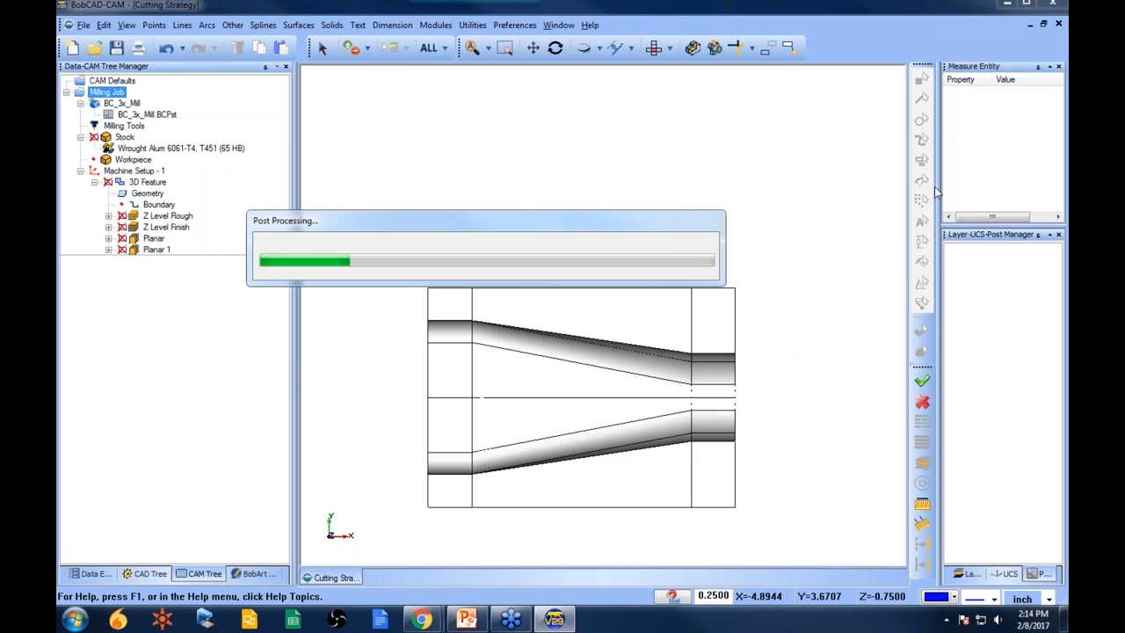
- Widen the posting panel and scroll through the generated NC code
{"action": "left_click_drag", "start_coordinate": [939, 226], "coordinate": [694, 225]}
{"action": "scroll", "coordinate": [820, 435], "scroll_direction": "down", "scroll_amount": 4}
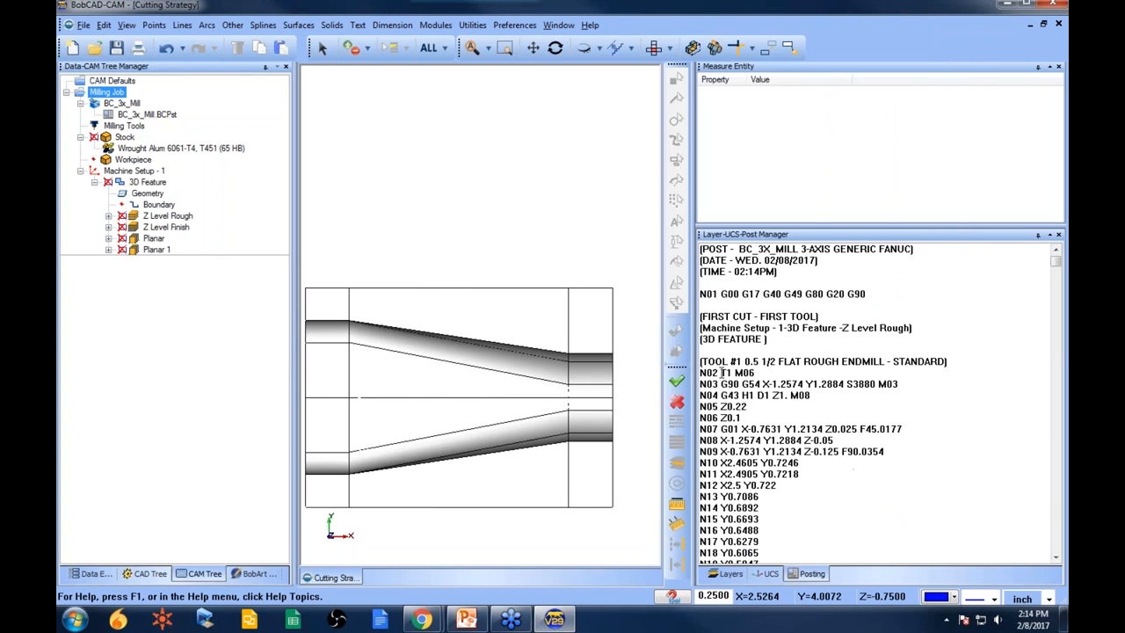
{"action": "scroll", "coordinate": [800, 444], "scroll_direction": "down", "scroll_amount": 7}
{"action": "scroll", "coordinate": [800, 453], "scroll_direction": "down", "scroll_amount": 20}
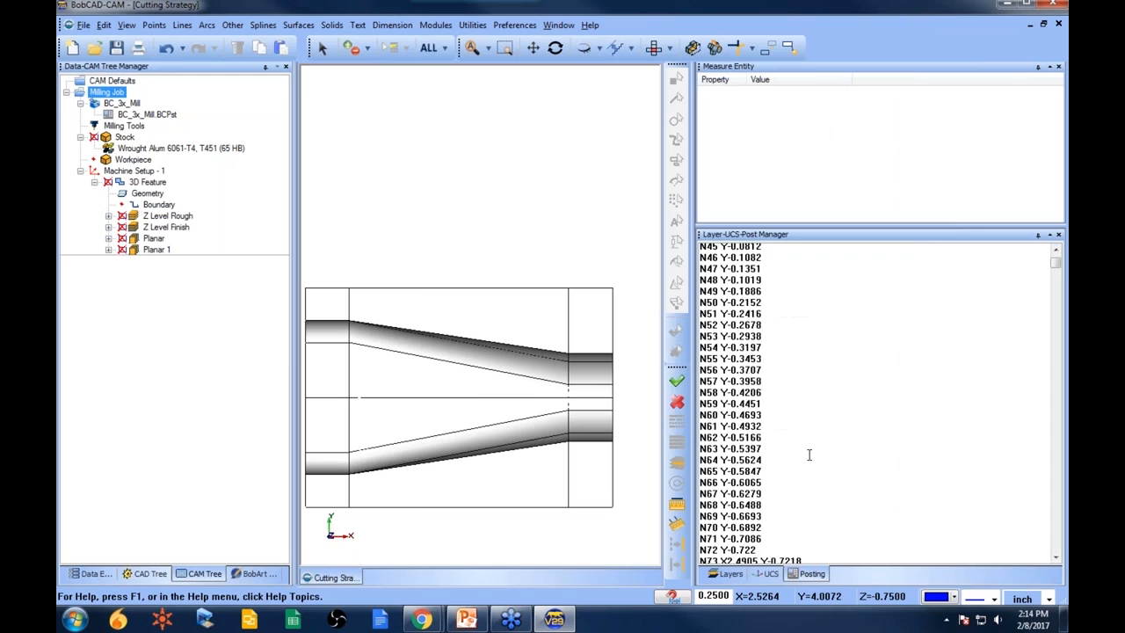
{"action": "left_click_drag", "start_coordinate": [1055, 266], "coordinate": [1059, 556]}
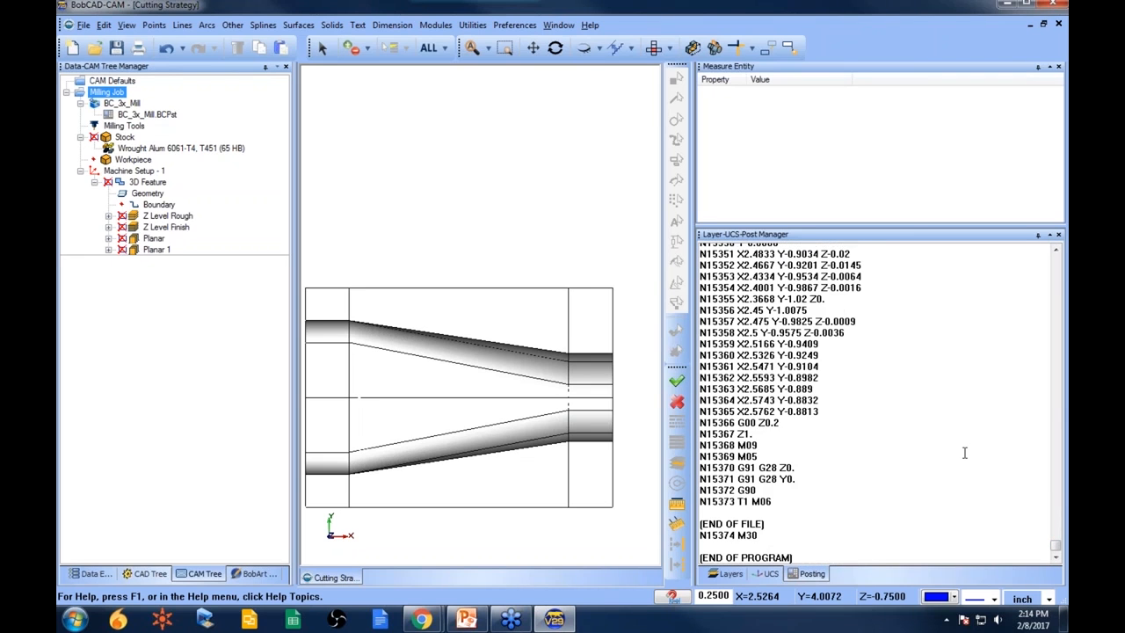
{"action": "scroll", "coordinate": [963, 444], "scroll_direction": "up", "scroll_amount": 20}
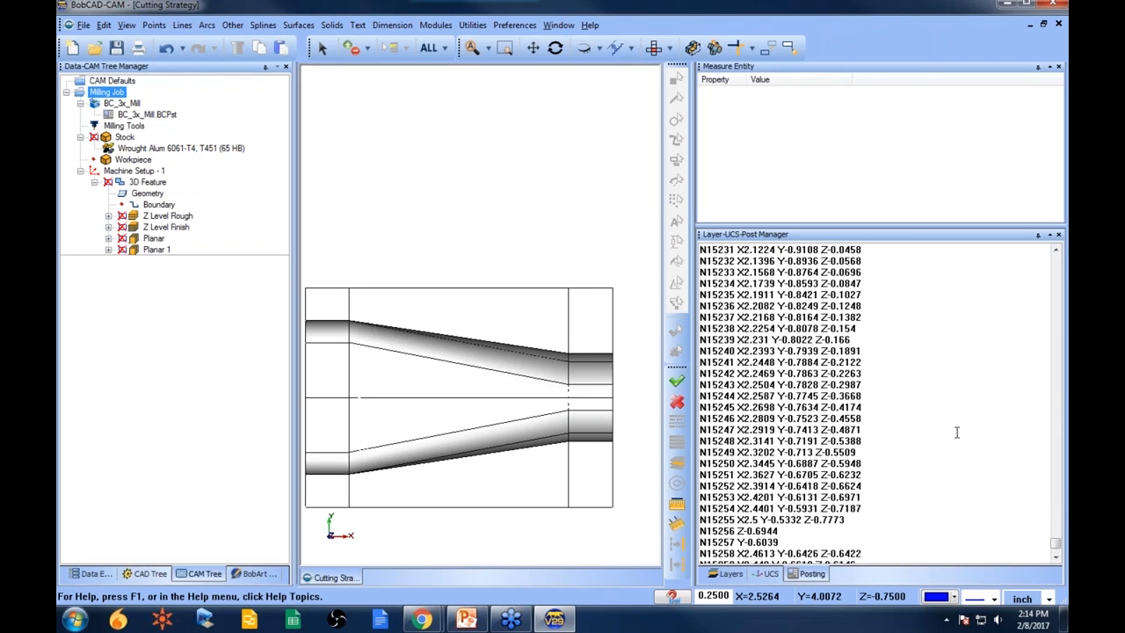
{"action": "scroll", "coordinate": [960, 430], "scroll_direction": "up", "scroll_amount": 20}
{"action": "left_click_drag", "start_coordinate": [1057, 547], "coordinate": [1056, 345]}
{"action": "scroll", "coordinate": [958, 387], "scroll_direction": "up", "scroll_amount": 20}
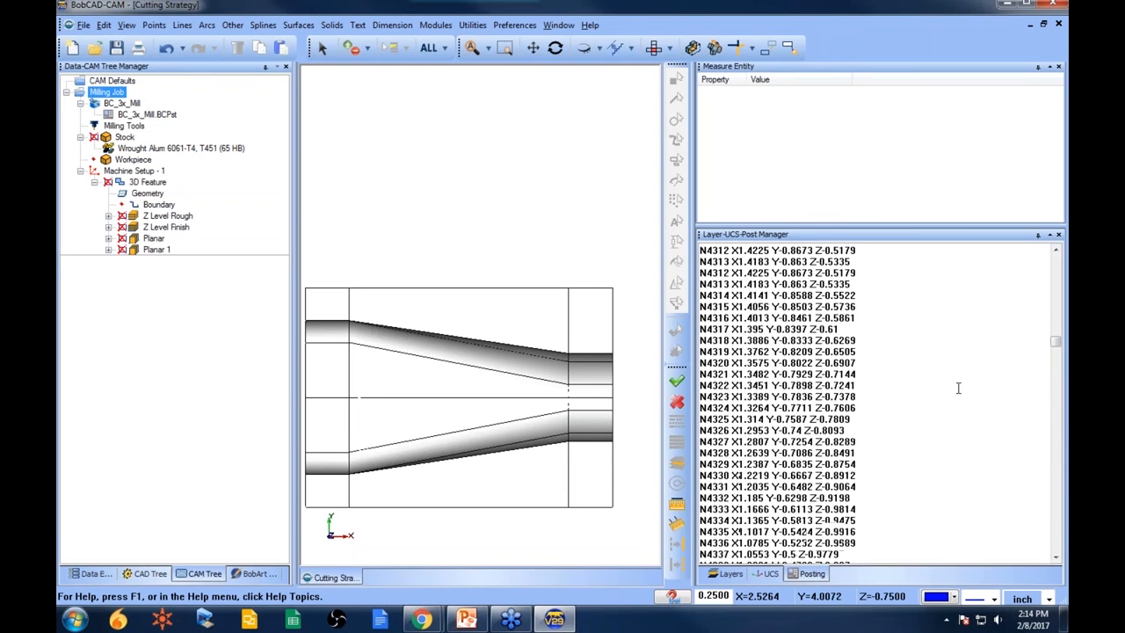
{"action": "scroll", "coordinate": [959, 387], "scroll_direction": "up", "scroll_amount": 10}
{"action": "scroll", "coordinate": [958, 388], "scroll_direction": "up", "scroll_amount": 6}
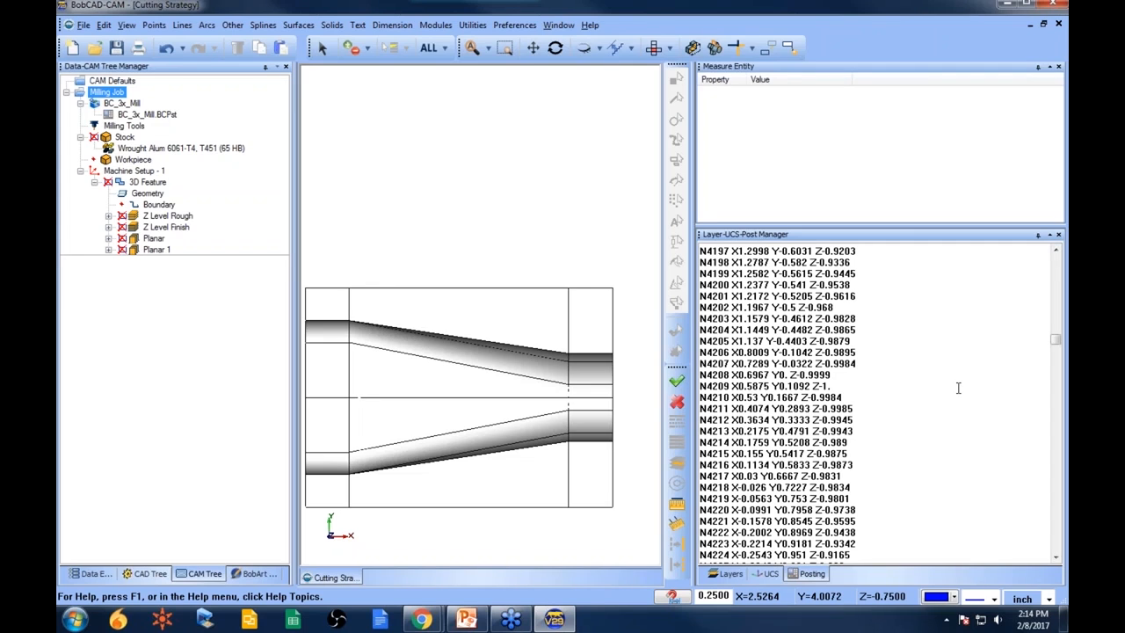
{"action": "left_click_drag", "start_coordinate": [1057, 344], "coordinate": [1057, 257]}
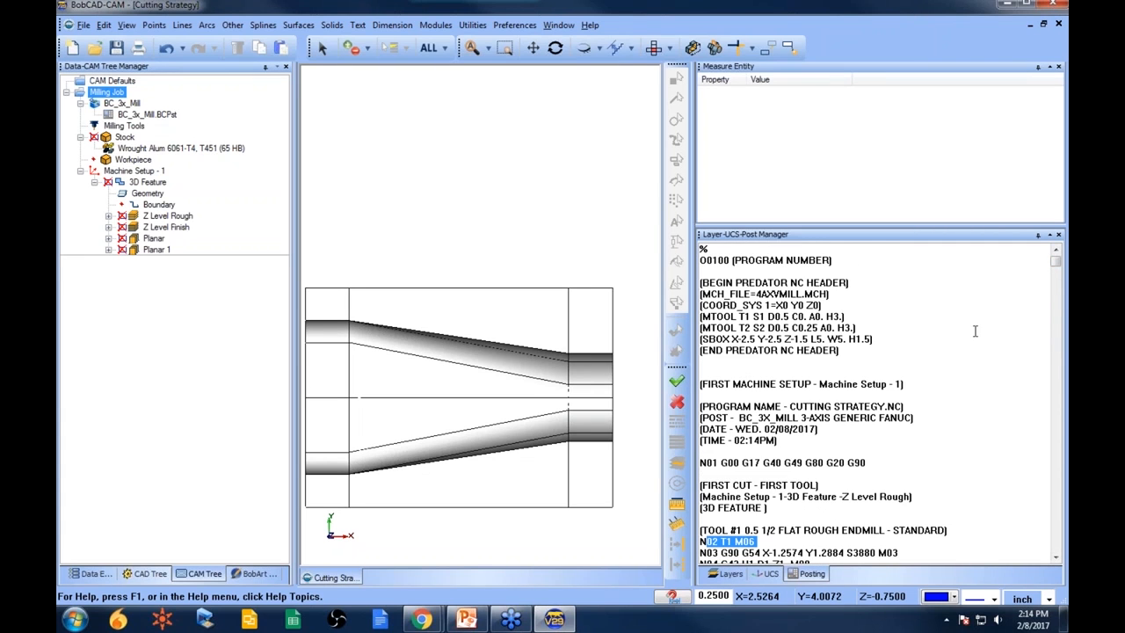
{"action": "scroll", "coordinate": [970, 330], "scroll_direction": "down", "scroll_amount": 1}
{"action": "scroll", "coordinate": [971, 331], "scroll_direction": "up", "scroll_amount": 2}
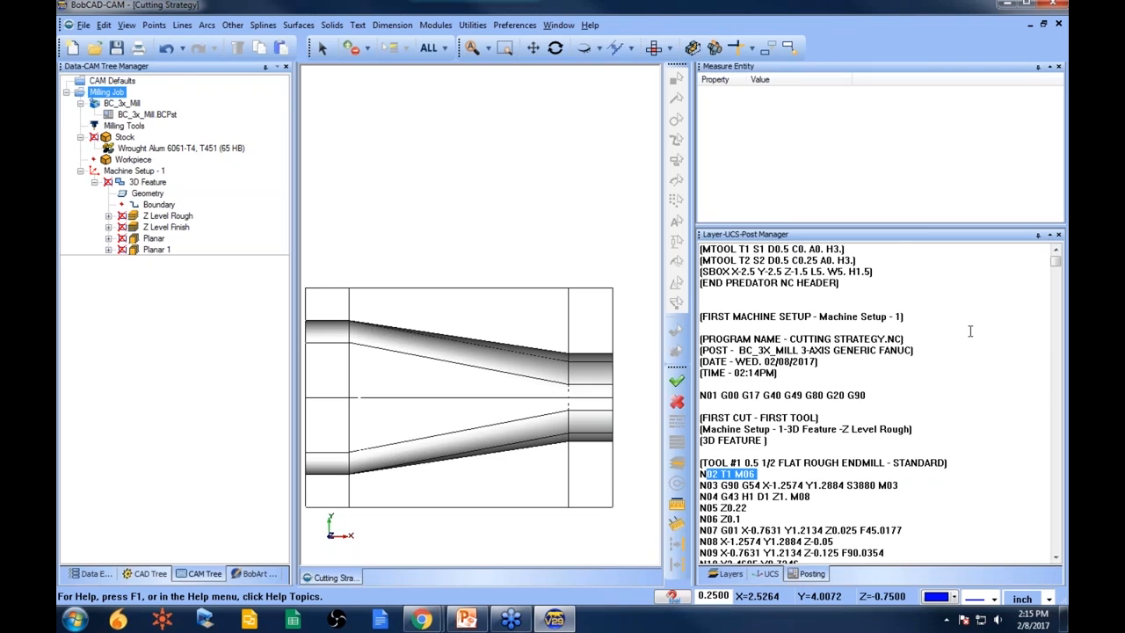
{"action": "scroll", "coordinate": [970, 331], "scroll_direction": "down", "scroll_amount": 1}
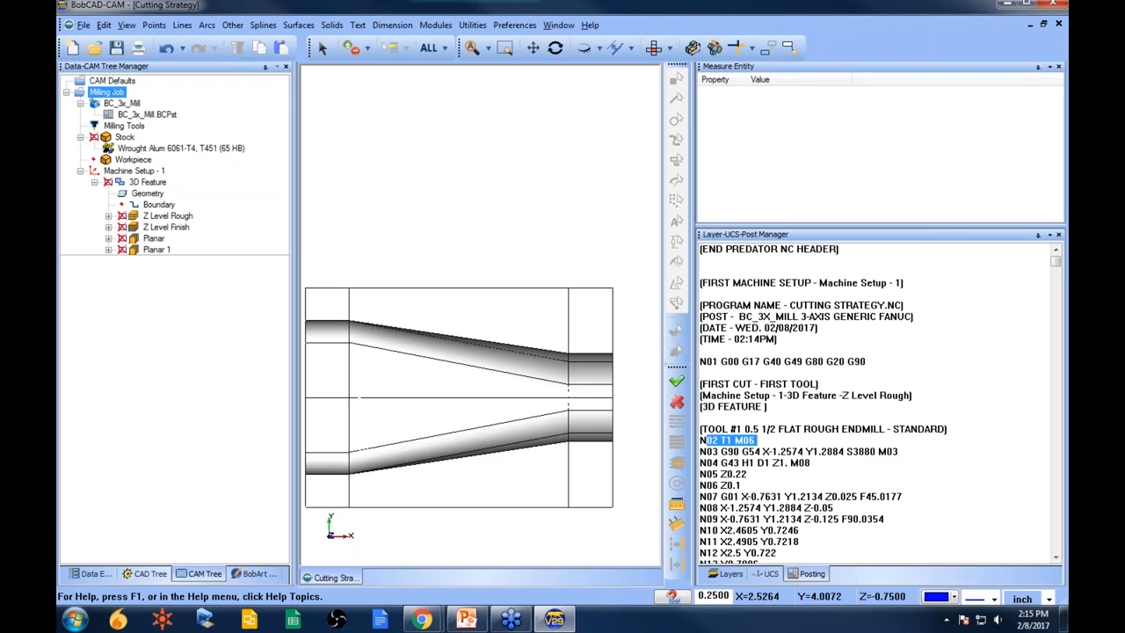
- Backplot the Z Level Rough toolpath on the part and close the backplot
{"action": "left_click", "coordinate": [766, 440]}
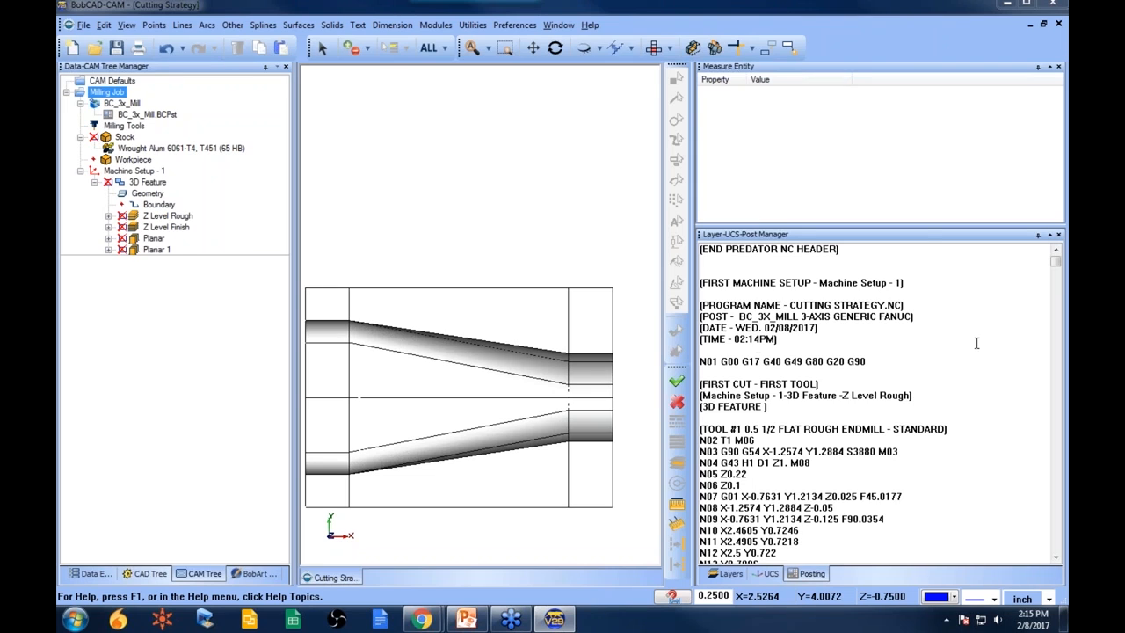
{"action": "left_click", "coordinate": [161, 227]}
{"action": "right_click", "coordinate": [162, 216]}
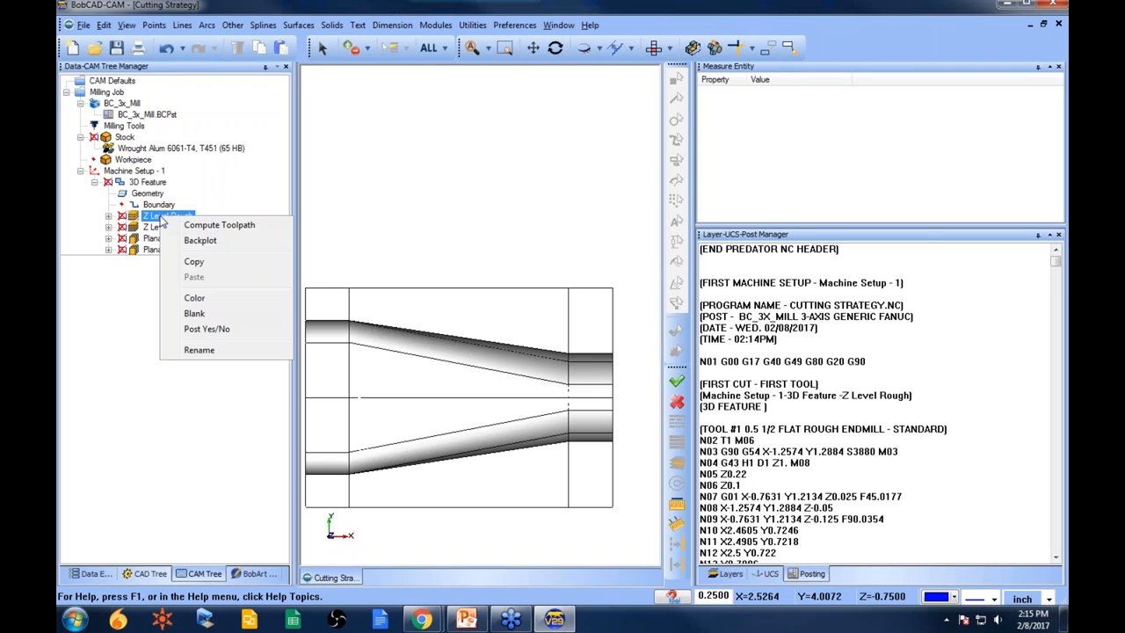
{"action": "left_click", "coordinate": [226, 247]}
{"action": "middle_click_drag", "start_coordinate": [498, 452], "coordinate": [562, 322]}
{"action": "scroll", "coordinate": [564, 322], "scroll_direction": "up", "scroll_amount": 1}
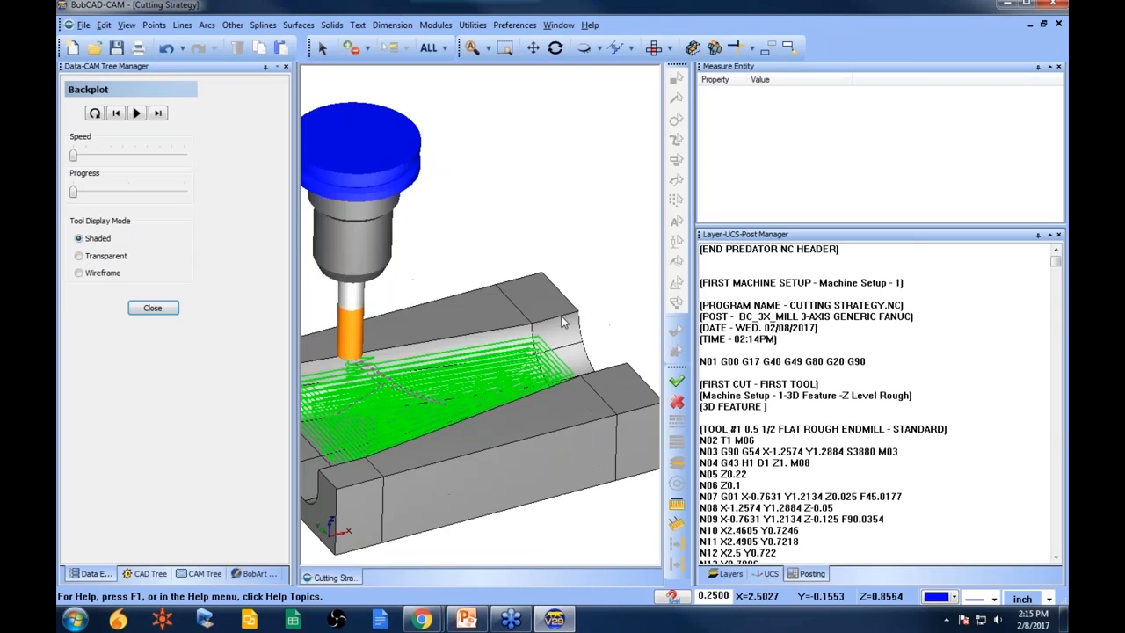
{"action": "scroll", "coordinate": [563, 323], "scroll_direction": "down", "scroll_amount": 1}
{"action": "left_click_drag", "start_coordinate": [693, 225], "coordinate": [867, 224]}
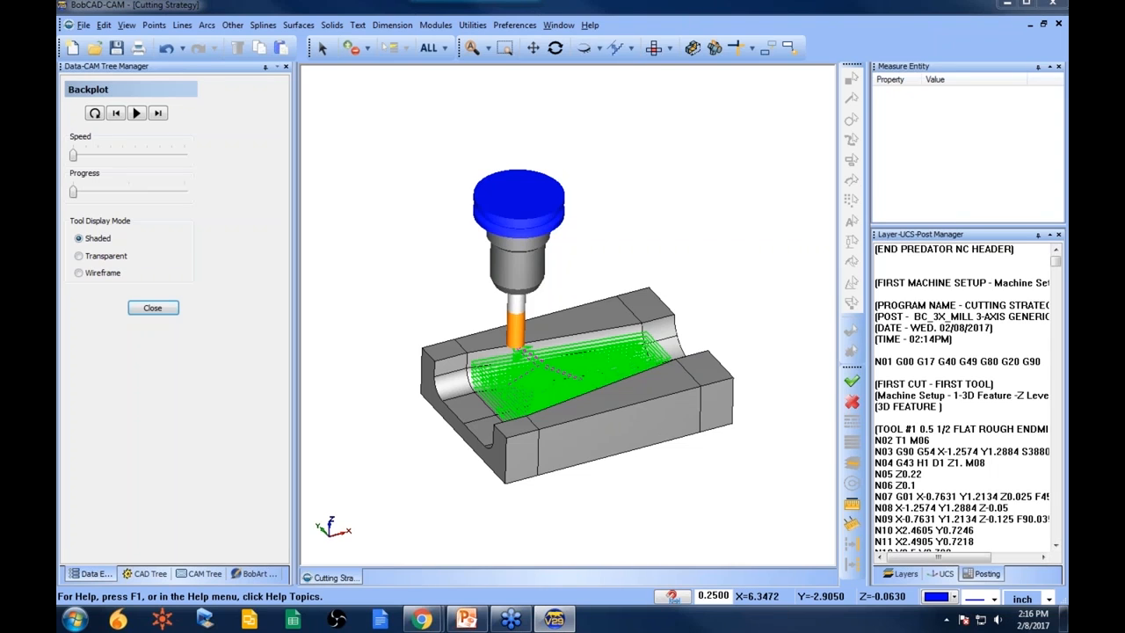
{"action": "left_click", "coordinate": [158, 308]}
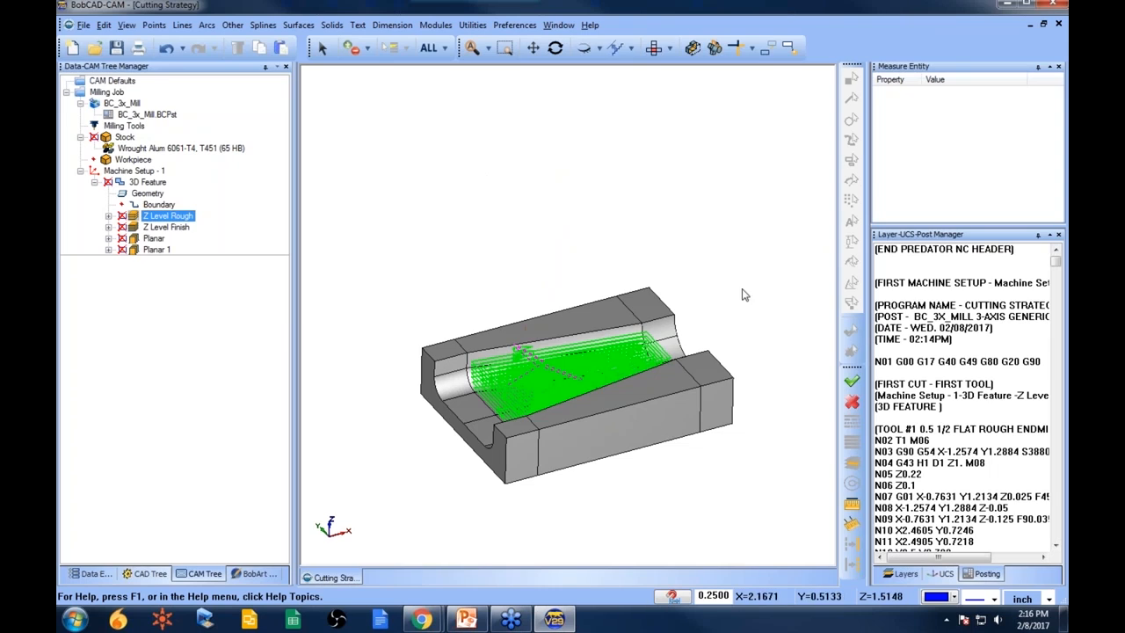
- In top view, sketch a small circle over the upper-left area of the Planar toolpath
{"action": "scroll", "coordinate": [678, 240], "scroll_direction": "down", "scroll_amount": 2}
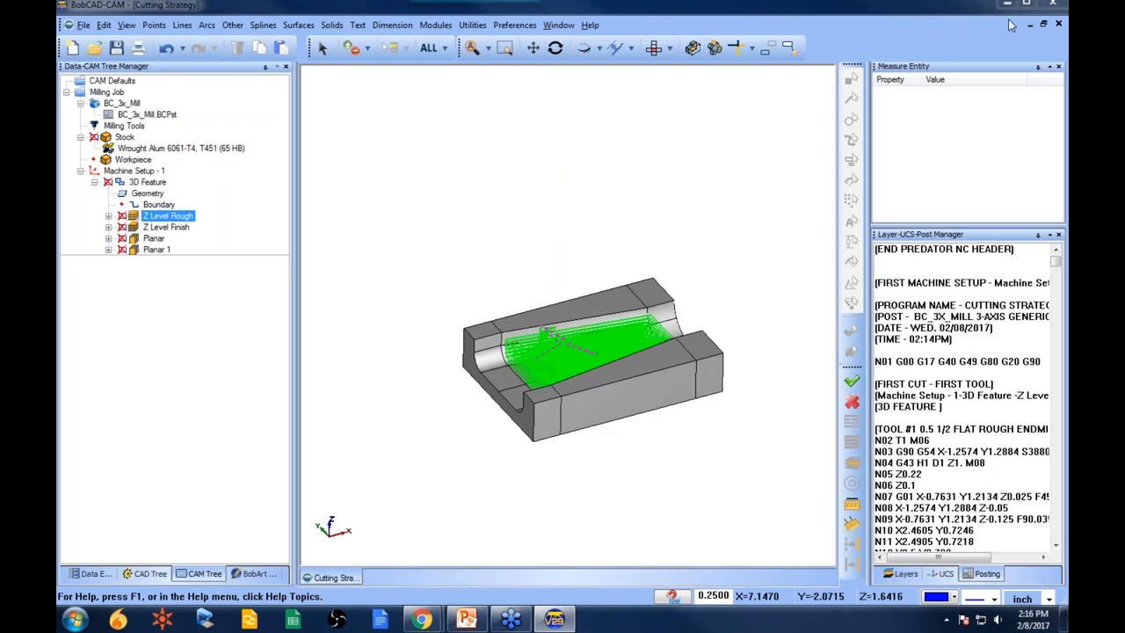
{"action": "left_click", "coordinate": [655, 47]}
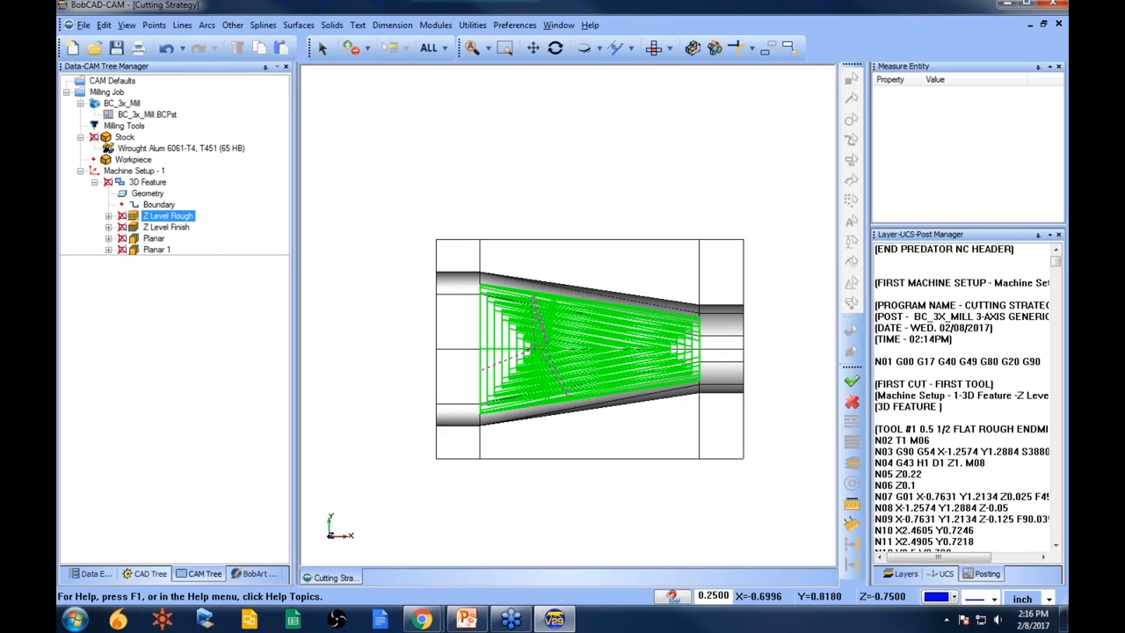
{"action": "left_click", "coordinate": [154, 238]}
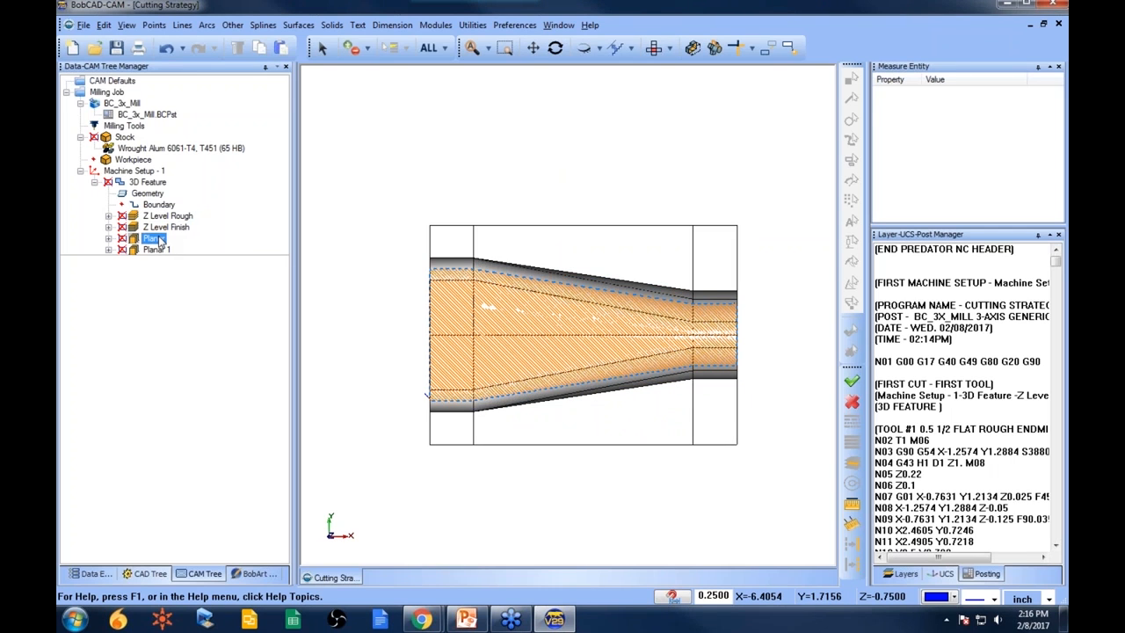
{"action": "left_click", "coordinate": [207, 24]}
{"action": "left_click", "coordinate": [228, 42]}
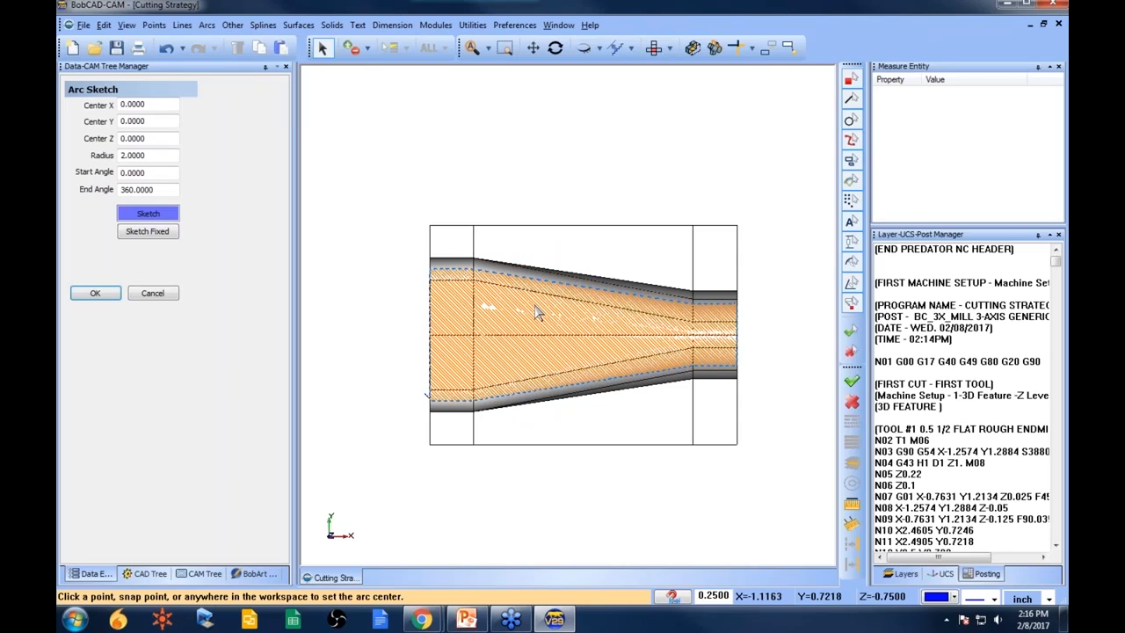
{"action": "left_click", "coordinate": [518, 300]}
{"action": "left_click", "coordinate": [163, 299]}
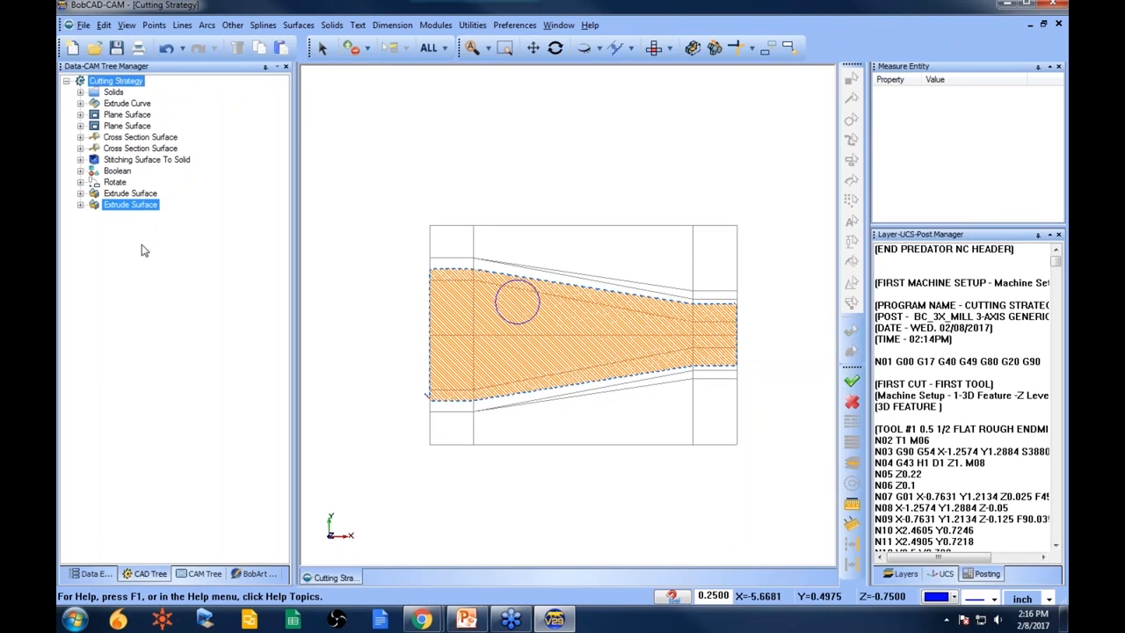
- Set the sketched circle as the Planar toolpath's boundary
{"action": "left_click", "coordinate": [202, 573]}
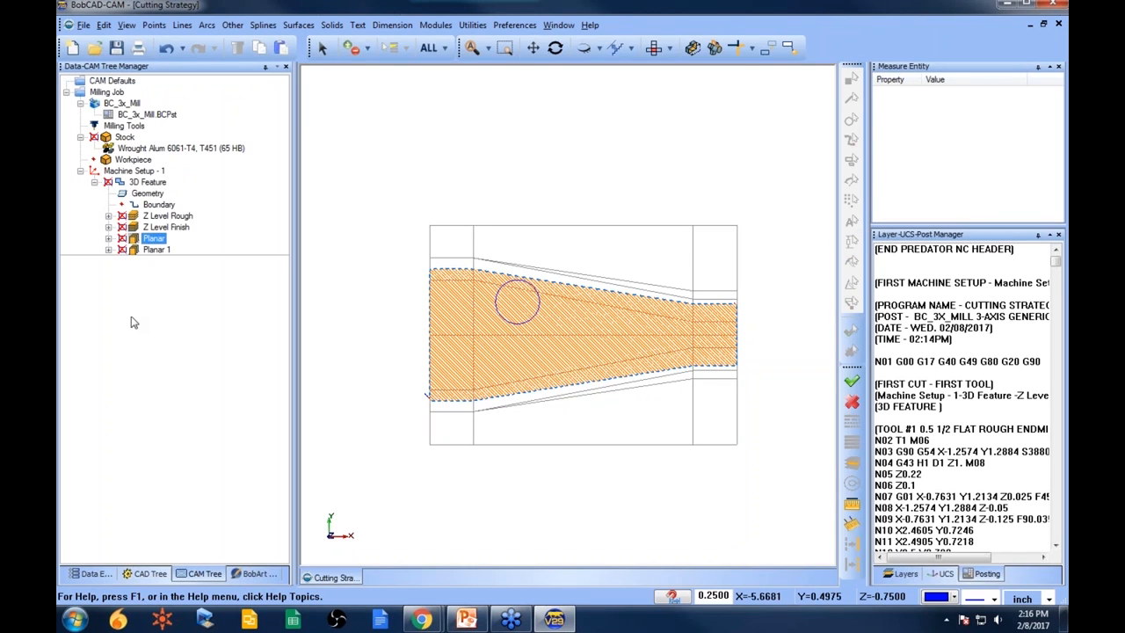
{"action": "left_click", "coordinate": [109, 238]}
{"action": "right_click", "coordinate": [173, 249]}
{"action": "left_click", "coordinate": [211, 268]}
{"action": "left_click", "coordinate": [503, 283]}
- Recompute the Planar toolpath so it machines only inside the circle
{"action": "left_click", "coordinate": [153, 239]}
{"action": "right_click", "coordinate": [151, 241]}
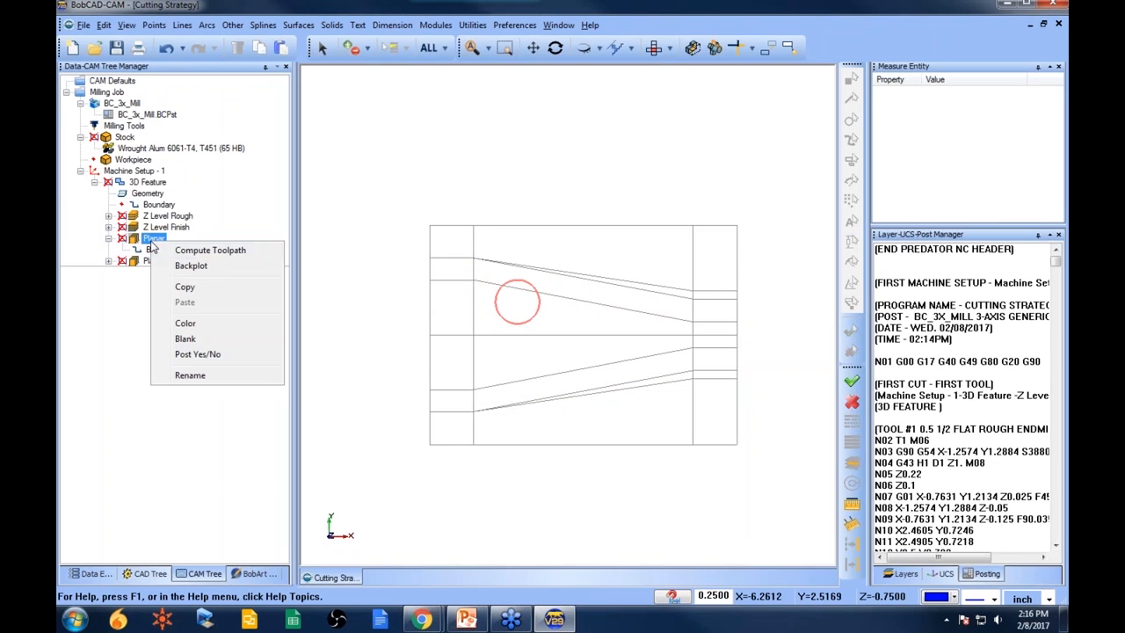
{"action": "left_click", "coordinate": [225, 253]}
{"action": "middle_click_drag", "start_coordinate": [645, 441], "coordinate": [659, 382]}
{"action": "scroll", "coordinate": [528, 364], "scroll_direction": "up", "scroll_amount": 6}
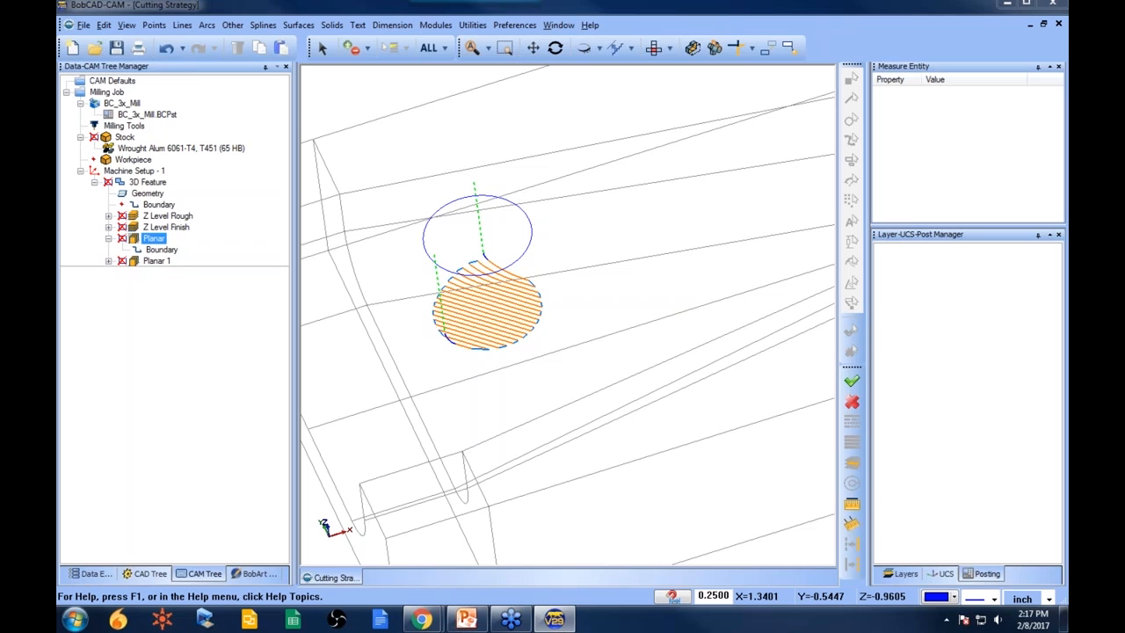
- Post the milling job again and open the NC program in the Predator CNC Editor, then close it
{"action": "right_click", "coordinate": [109, 93]}
{"action": "left_click", "coordinate": [175, 138]}
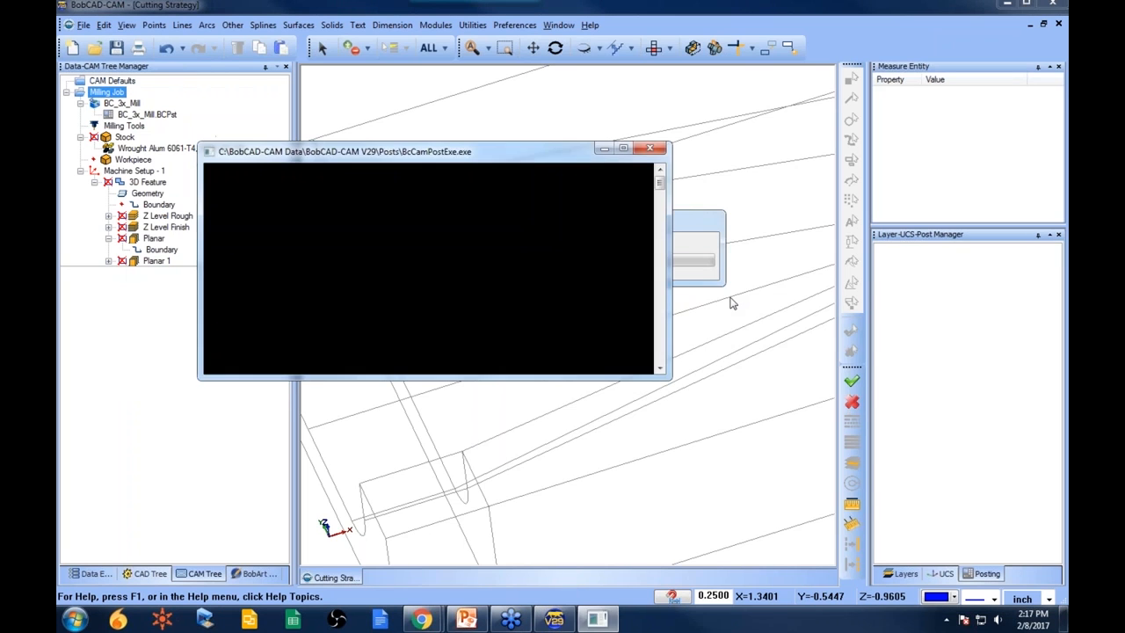
{"action": "right_click", "coordinate": [964, 302]}
{"action": "left_click", "coordinate": [985, 317]}
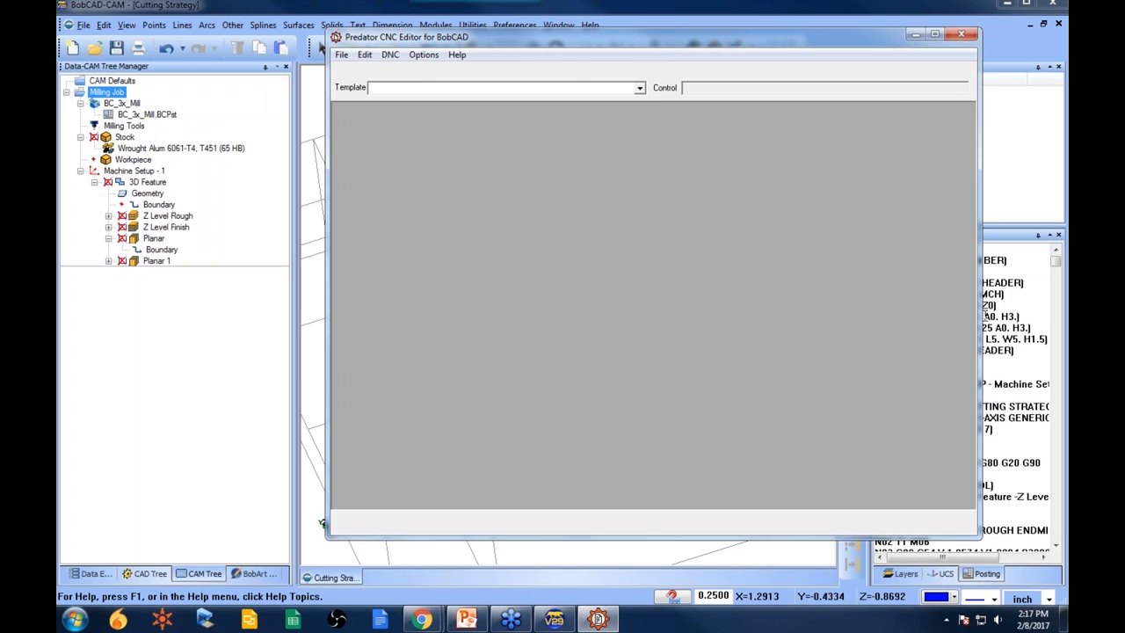
{"action": "scroll", "coordinate": [655, 329], "scroll_direction": "down", "scroll_amount": 6}
{"action": "scroll", "coordinate": [655, 329], "scroll_direction": "up", "scroll_amount": 6}
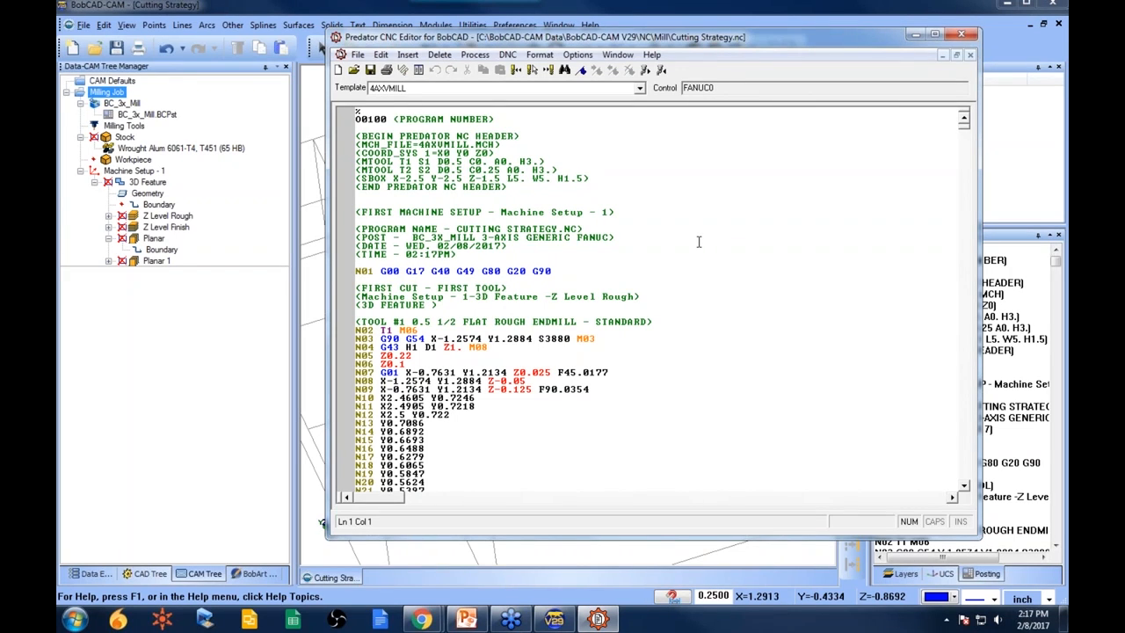
{"action": "left_click", "coordinate": [963, 36]}
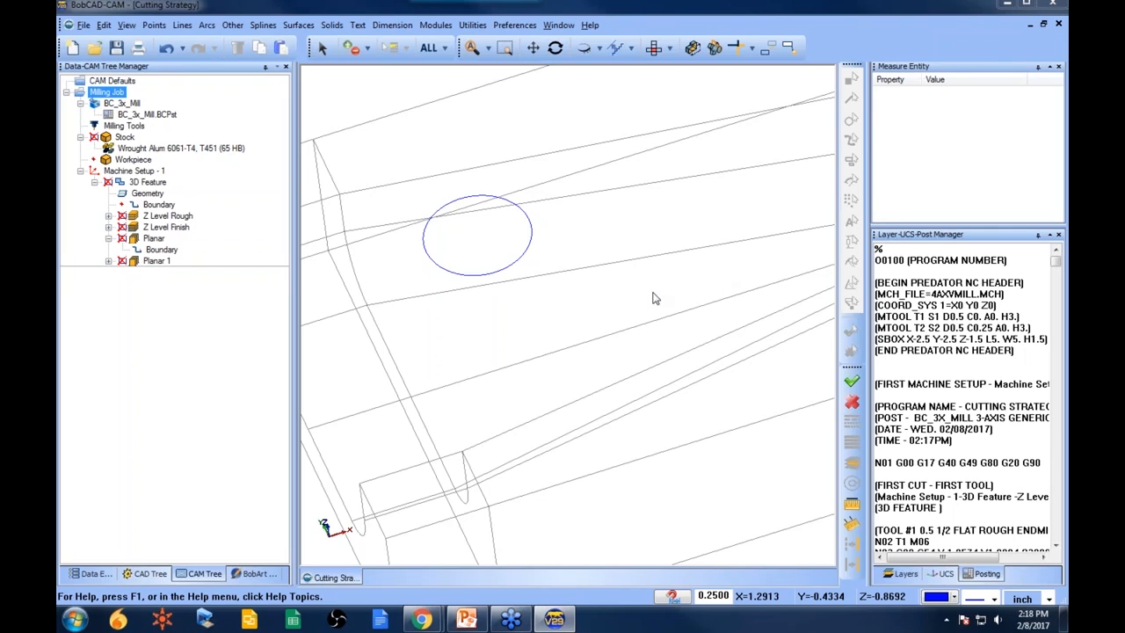
{"action": "scroll", "coordinate": [615, 302], "scroll_direction": "down", "scroll_amount": 3}
{"action": "scroll", "coordinate": [617, 299], "scroll_direction": "down", "scroll_amount": 1}
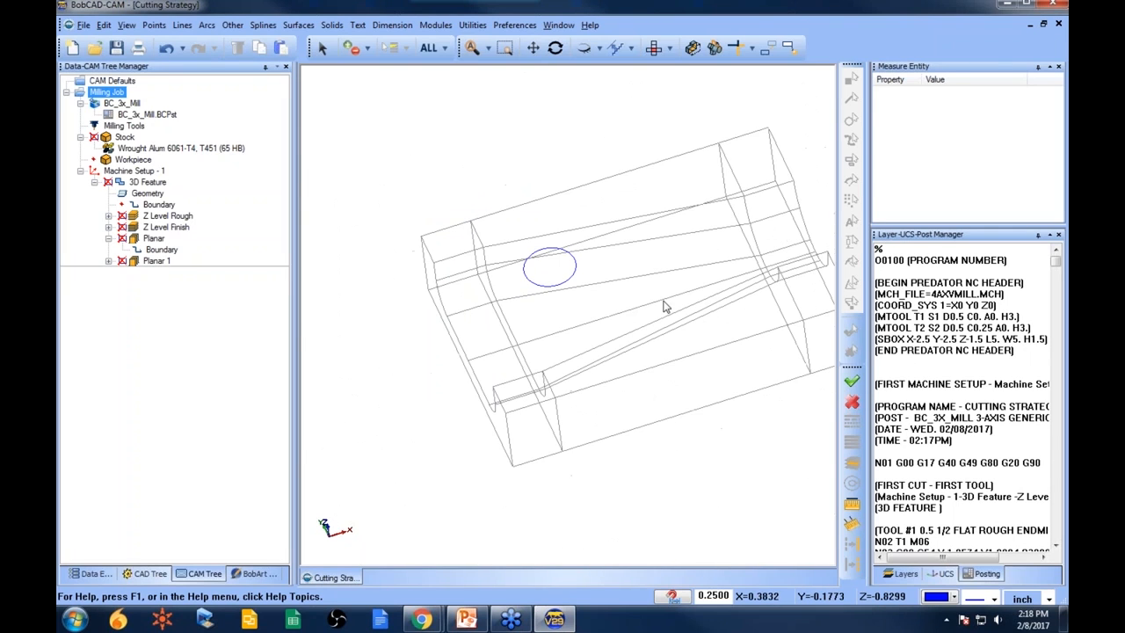
{"action": "middle_click_drag", "start_coordinate": [664, 307], "coordinate": [614, 329]}
{"action": "middle_click_drag", "start_coordinate": [589, 398], "coordinate": [608, 360]}
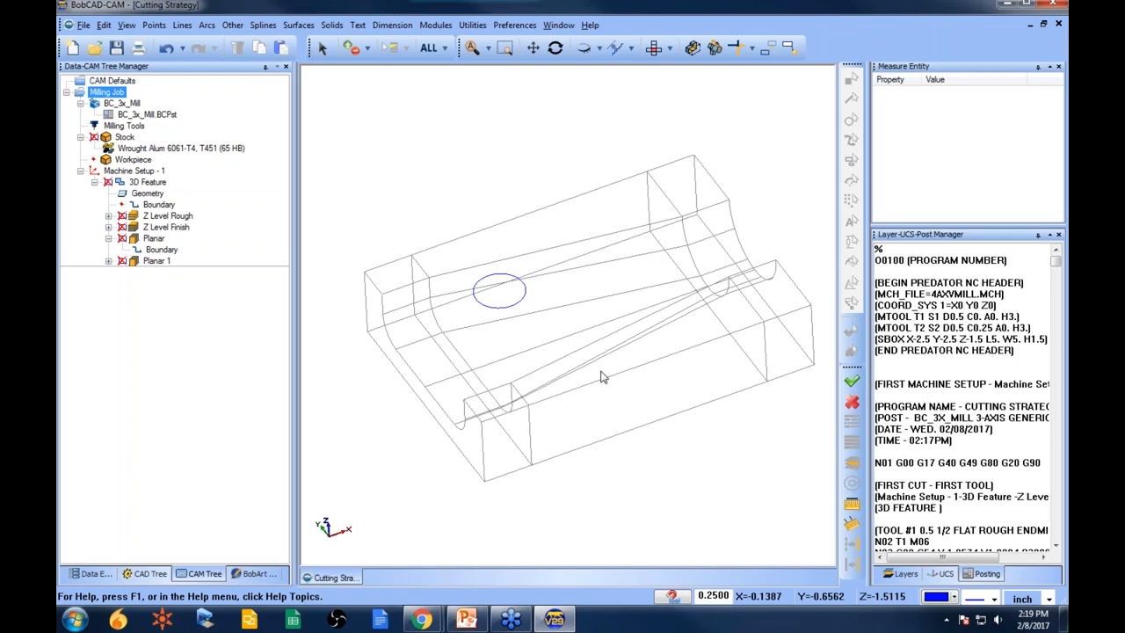
- Open the NC program in the CNC editor and view its About Predator CNC Editor information
{"action": "right_click", "coordinate": [953, 332]}
{"action": "left_click", "coordinate": [988, 357]}
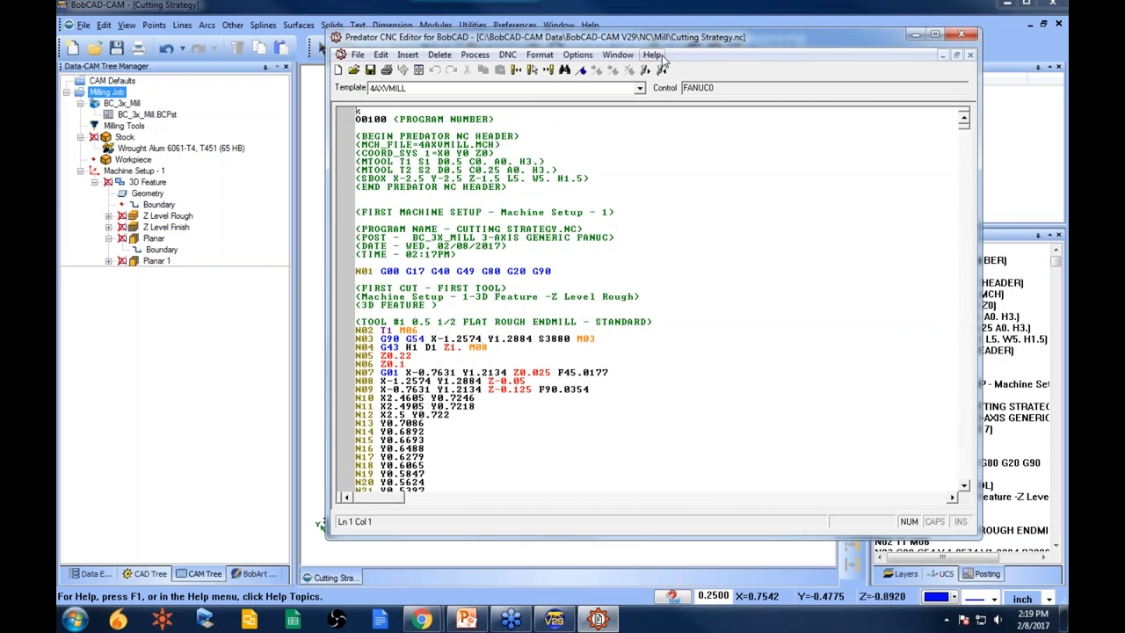
{"action": "left_click", "coordinate": [655, 56]}
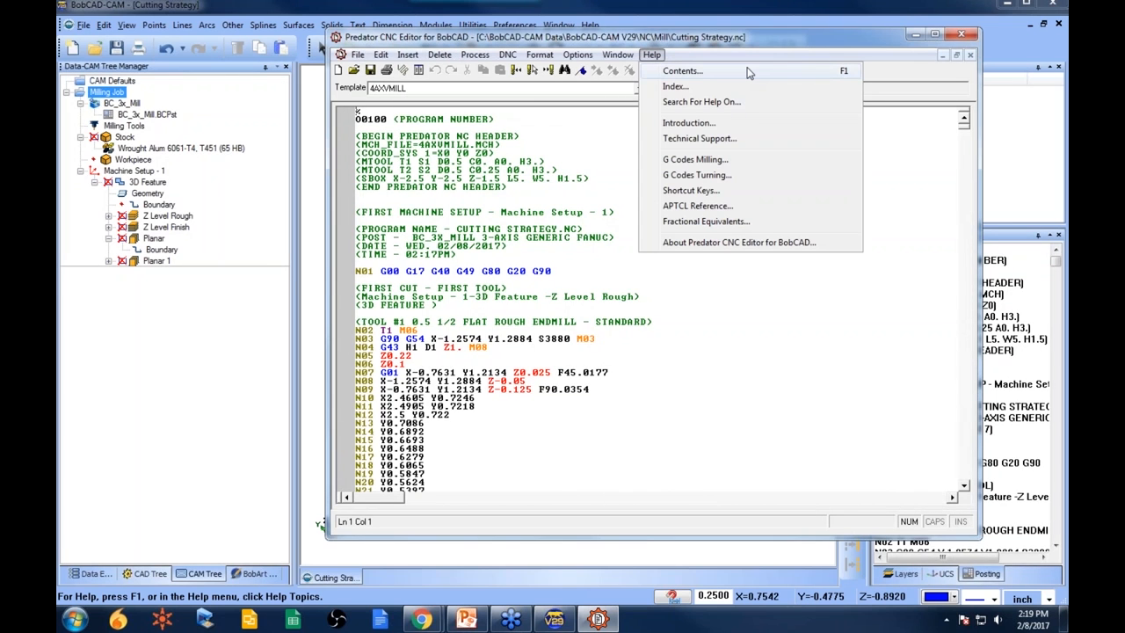
{"action": "left_click", "coordinate": [763, 243]}
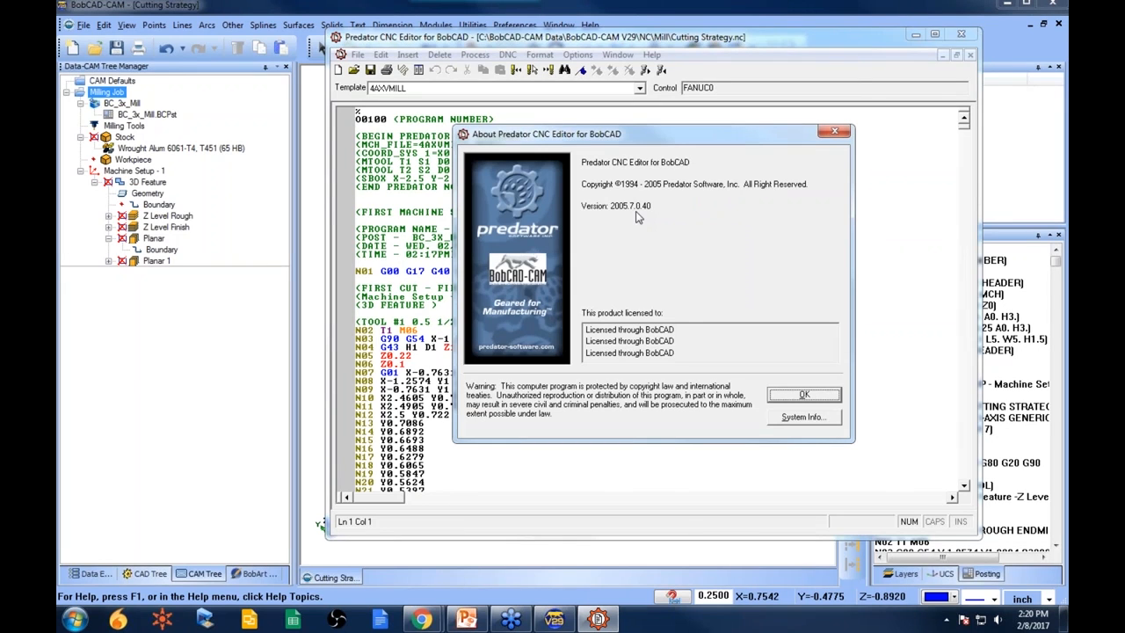
{"action": "left_click", "coordinate": [835, 134]}
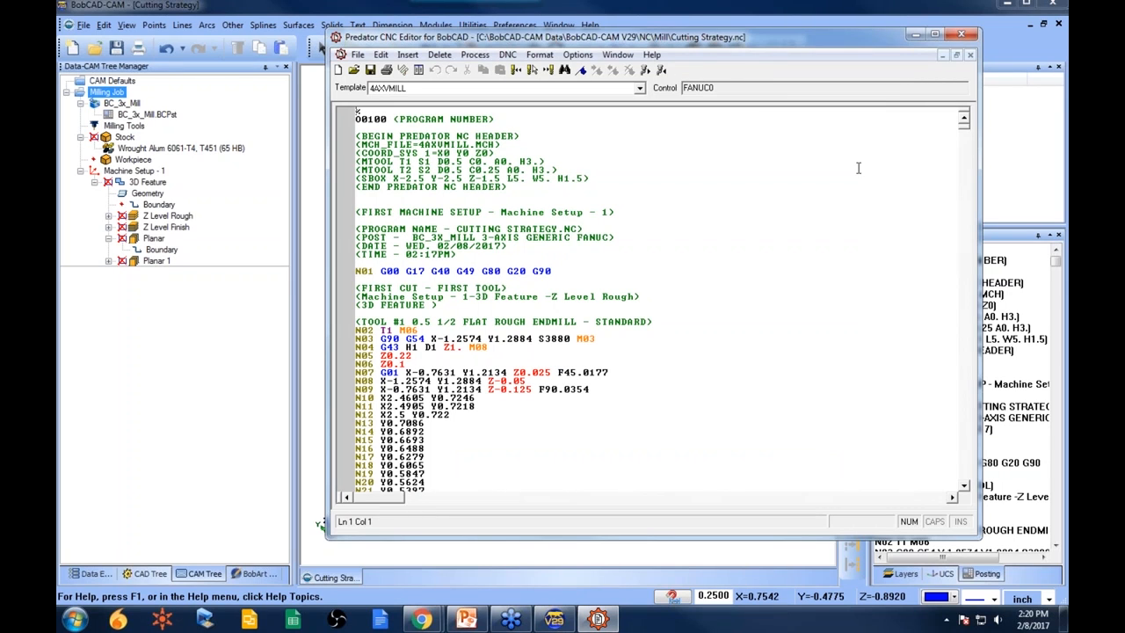
{"action": "left_click", "coordinate": [959, 35]}
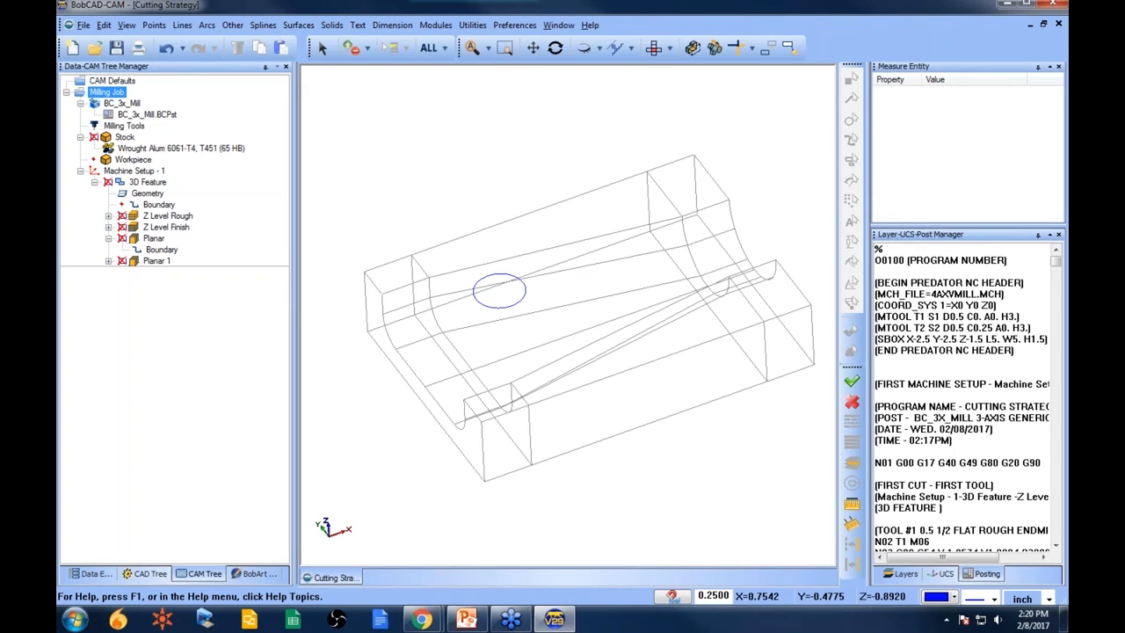
- Delete the sketched circle and switch the model display to shaded
{"action": "right_click", "coordinate": [481, 155]}
{"action": "left_click", "coordinate": [515, 182]}
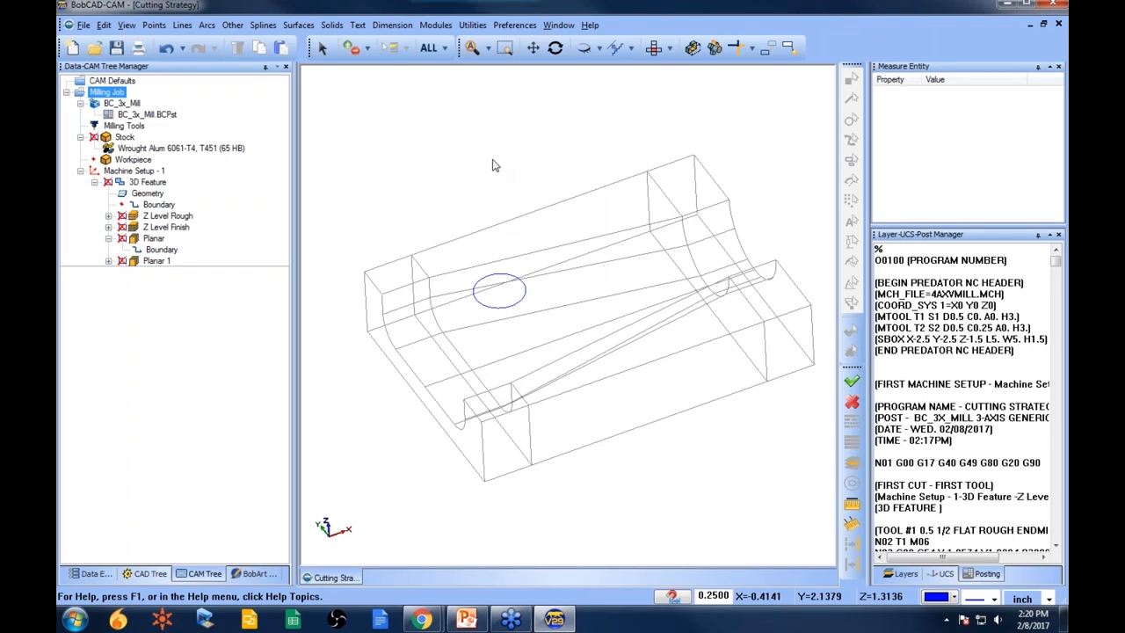
{"action": "left_click", "coordinate": [332, 50]}
{"action": "left_click", "coordinate": [497, 306]}
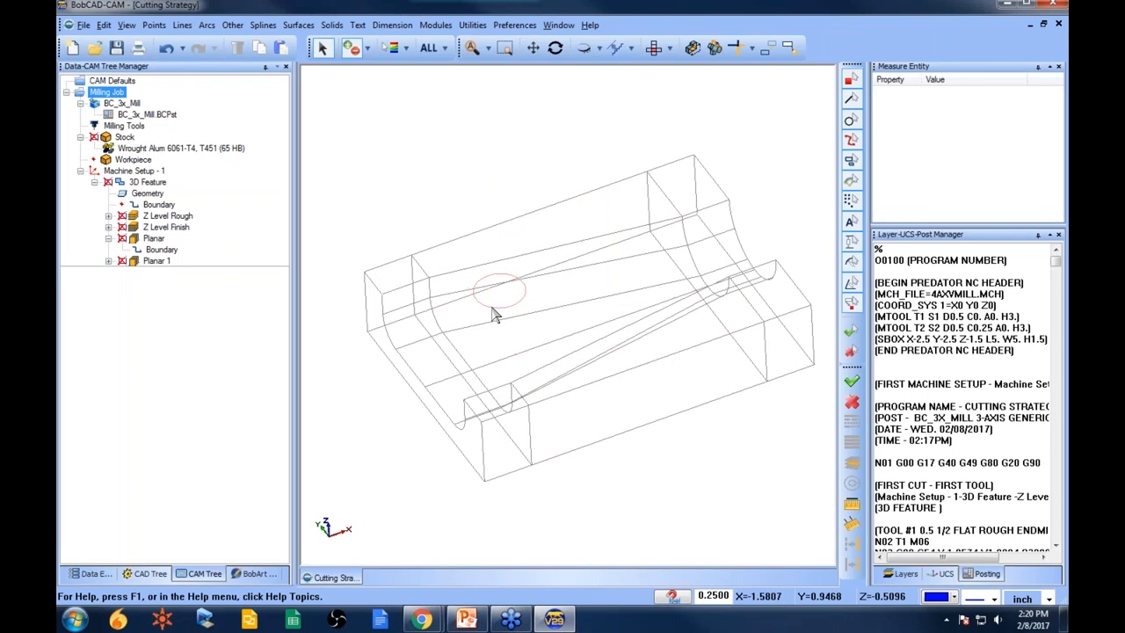
{"action": "key", "text": "Delete"}
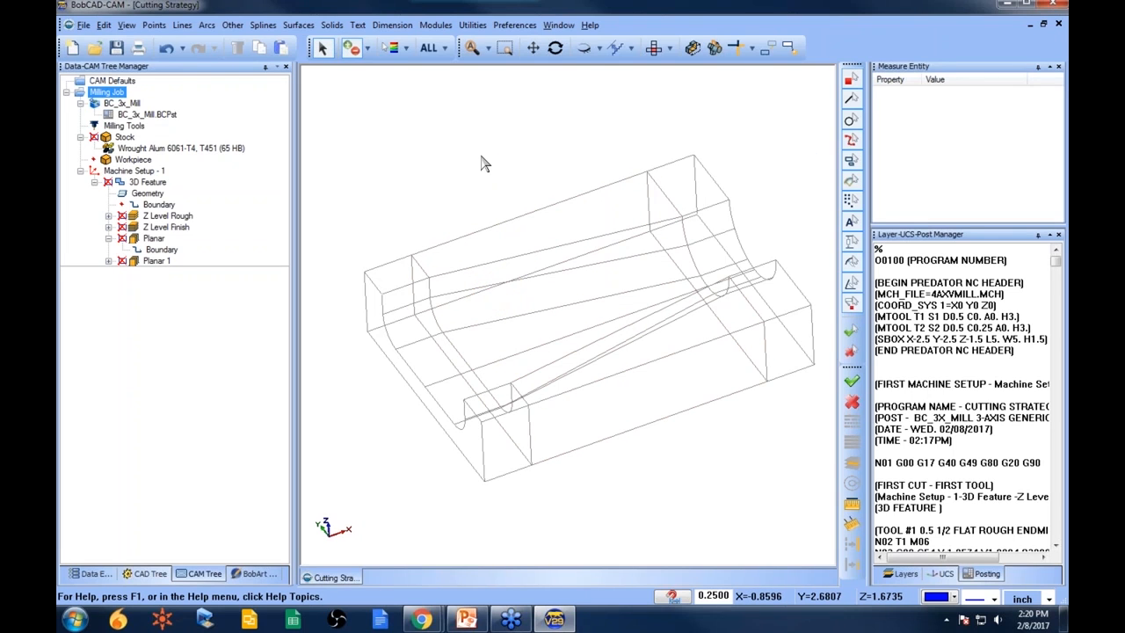
{"action": "key", "text": "ctrl+w"}
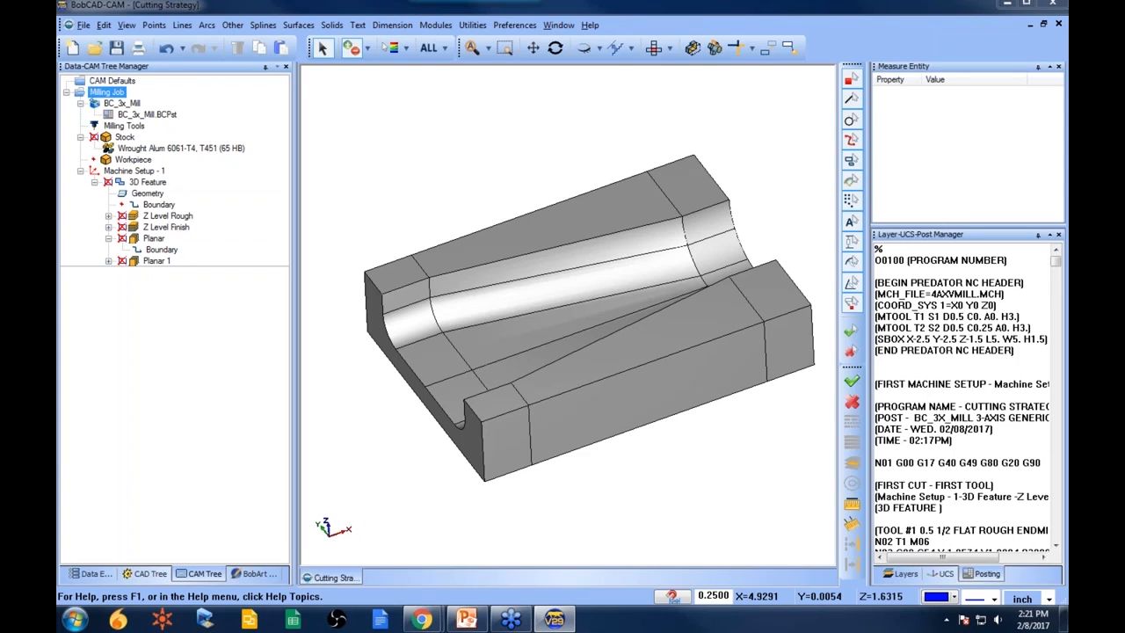
- Open the file 5.bbcd from the 3D Boot Camp folder
{"action": "left_click", "coordinate": [94, 47]}
{"action": "left_click", "coordinate": [626, 239]}
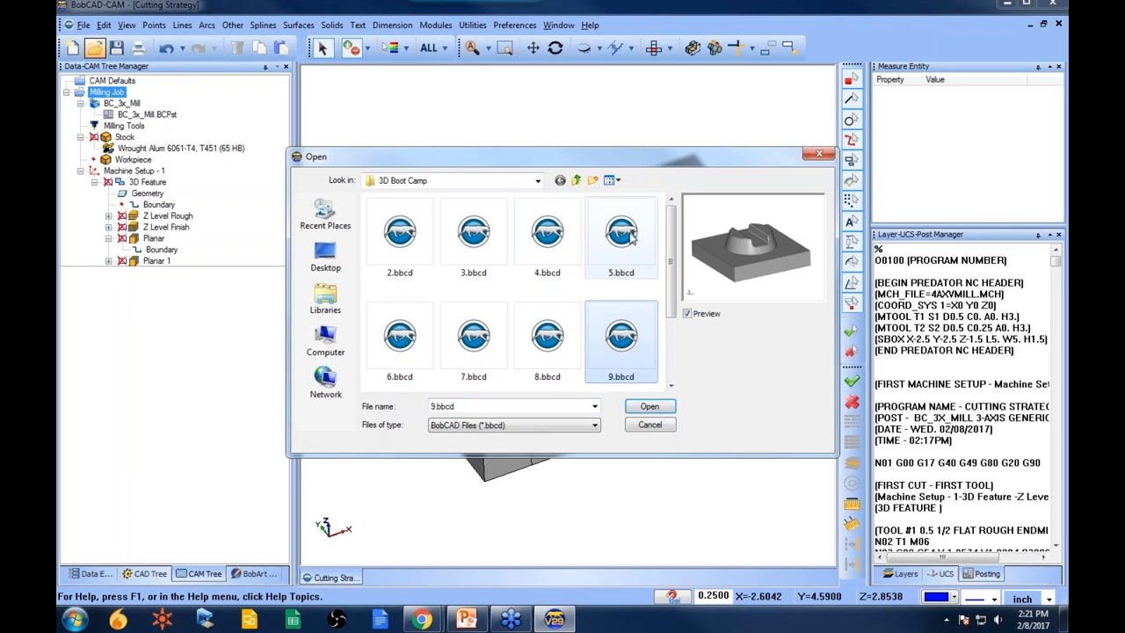
{"action": "left_click", "coordinate": [647, 409]}
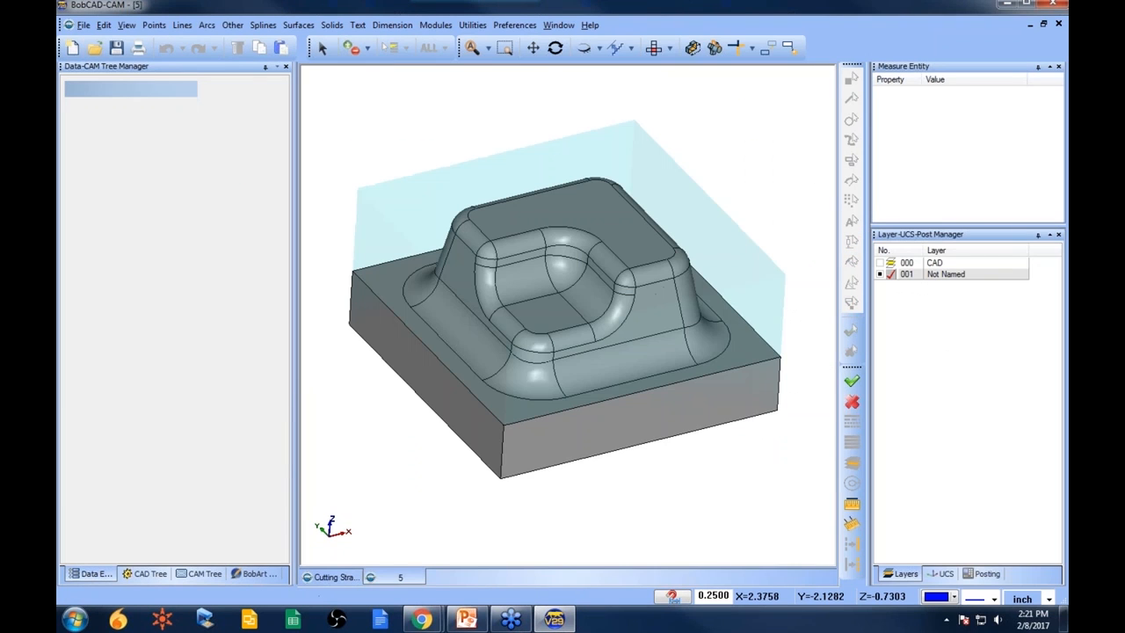
{"action": "middle_click_drag", "start_coordinate": [623, 350], "coordinate": [640, 336]}
{"action": "middle_click_drag", "start_coordinate": [557, 322], "coordinate": [552, 352]}
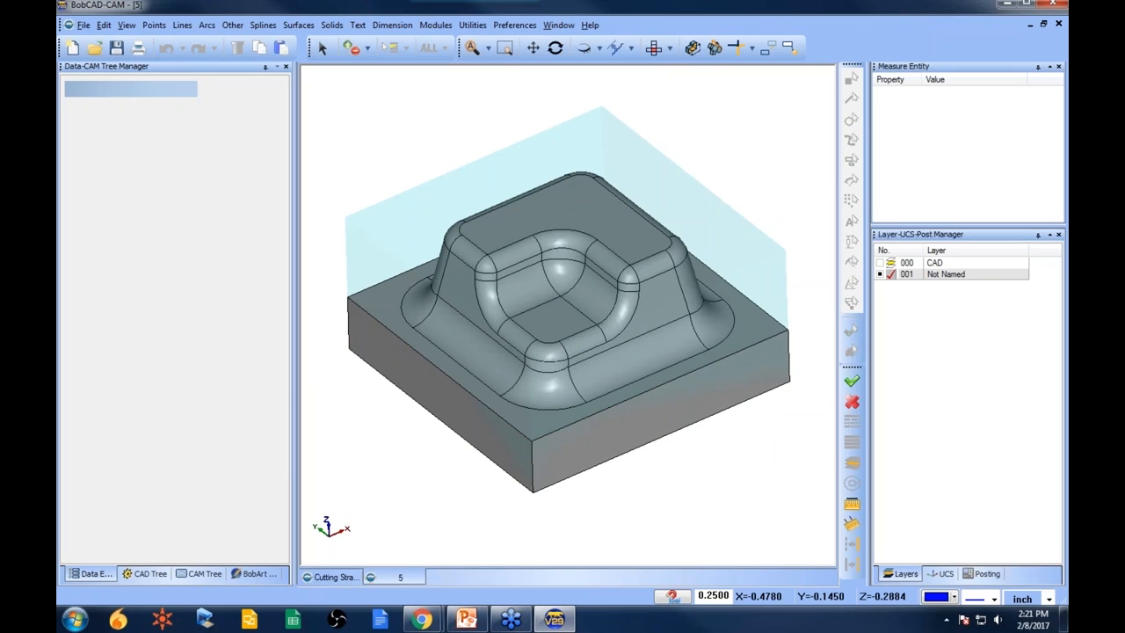